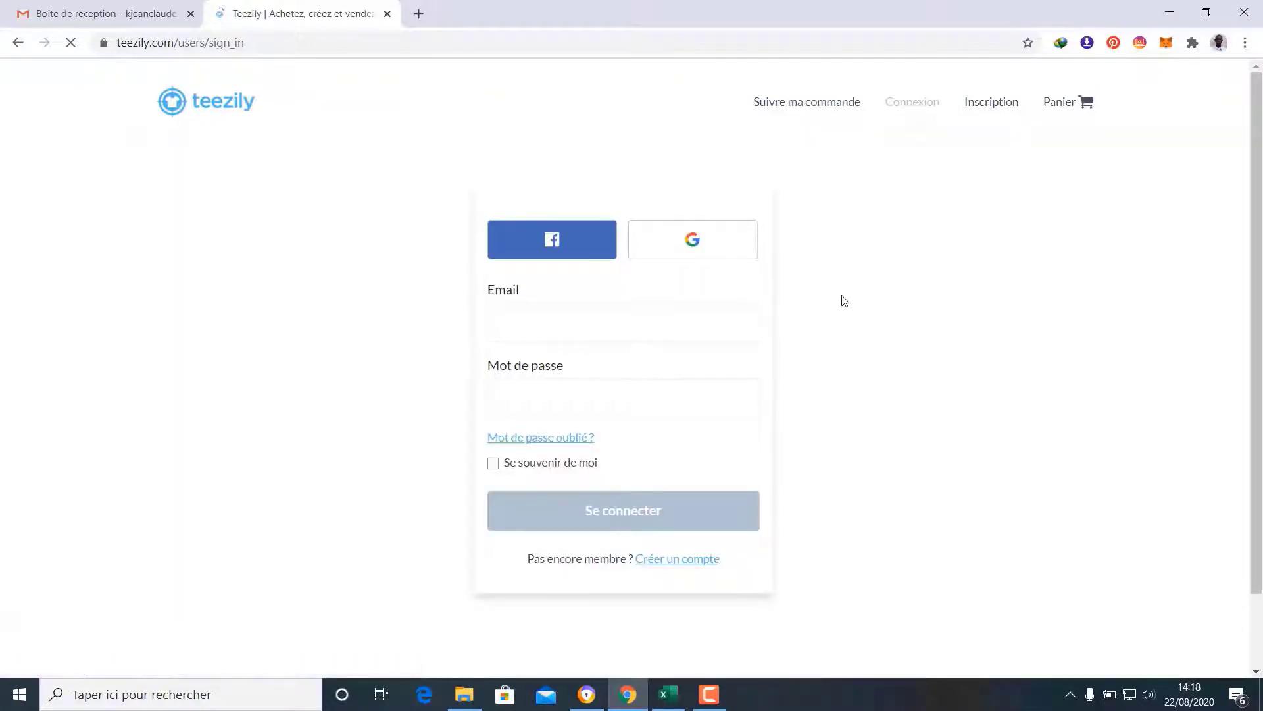
# Sign in with the saved account e-mail and the password to reach My Orders
pyautogui.click(601, 307)
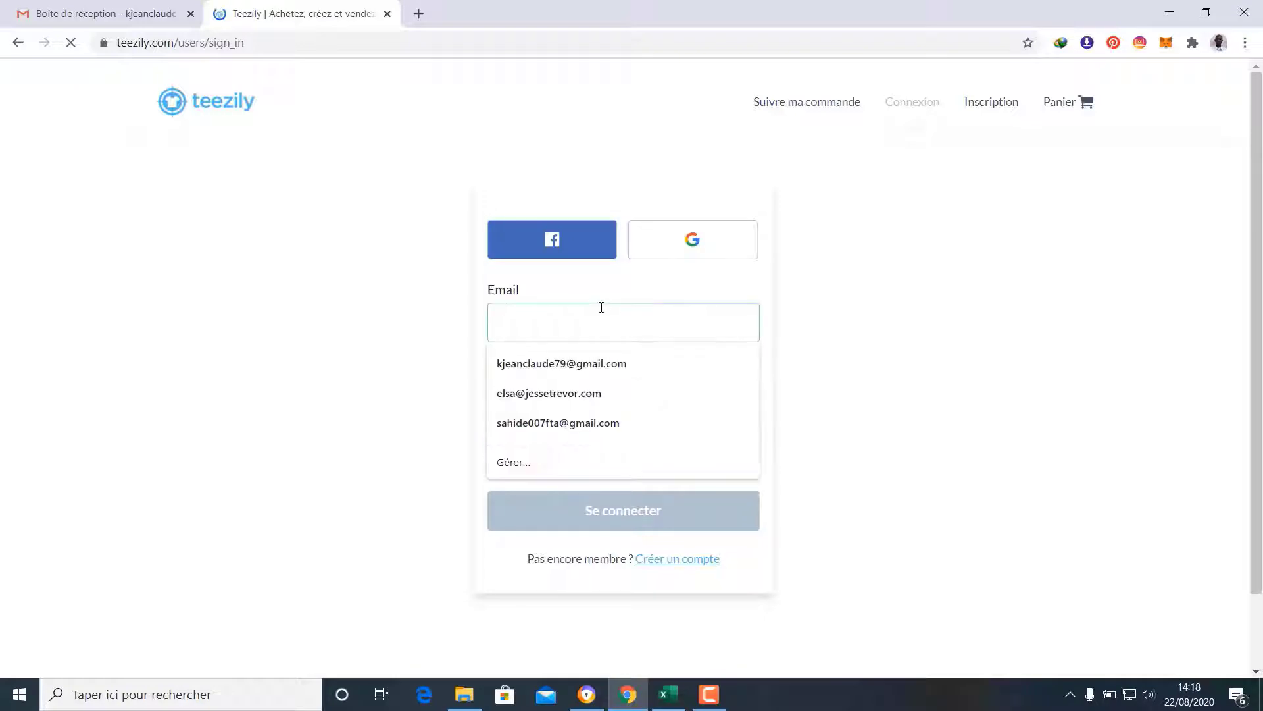
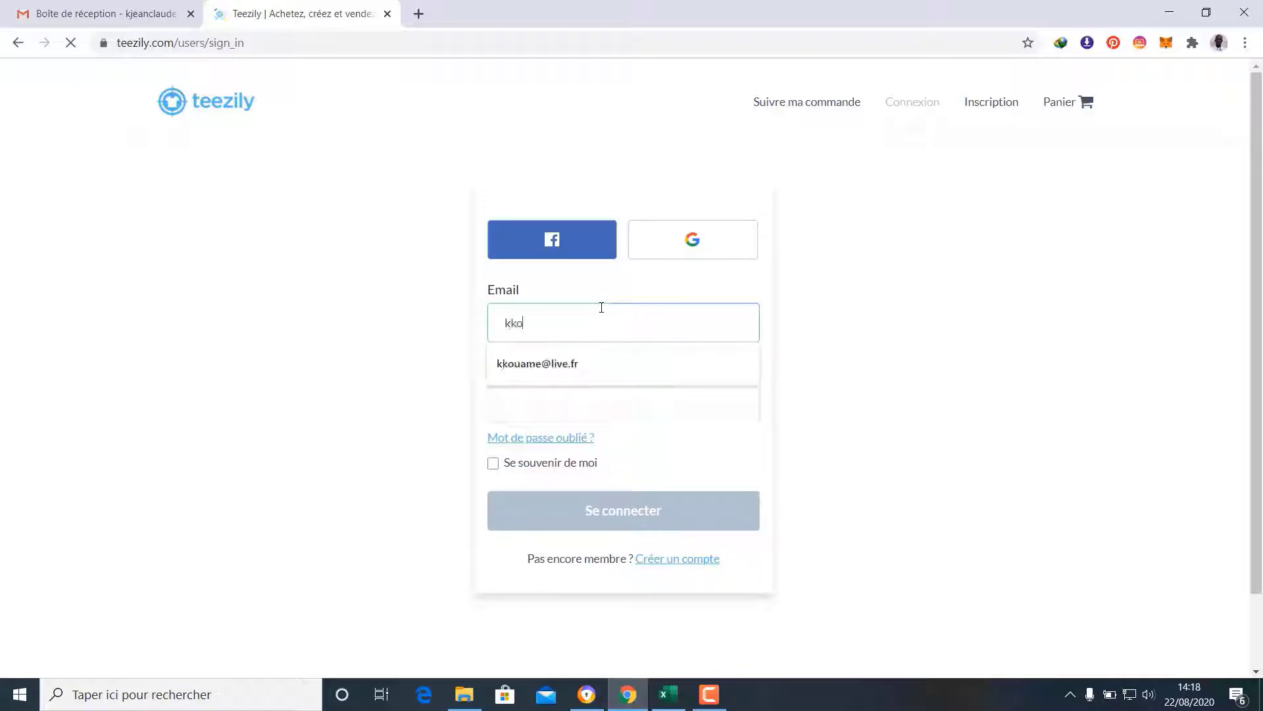
pyautogui.click(603, 357)
pyautogui.click(602, 398)
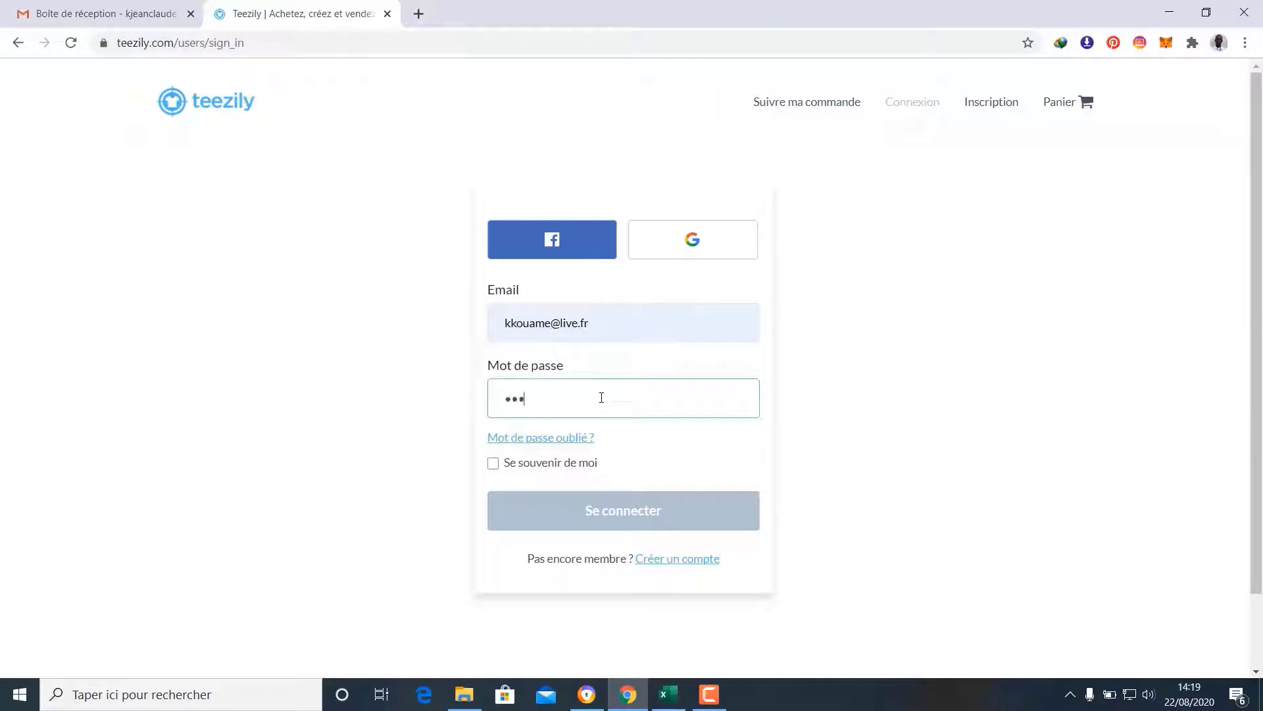
pyautogui.press('Return')
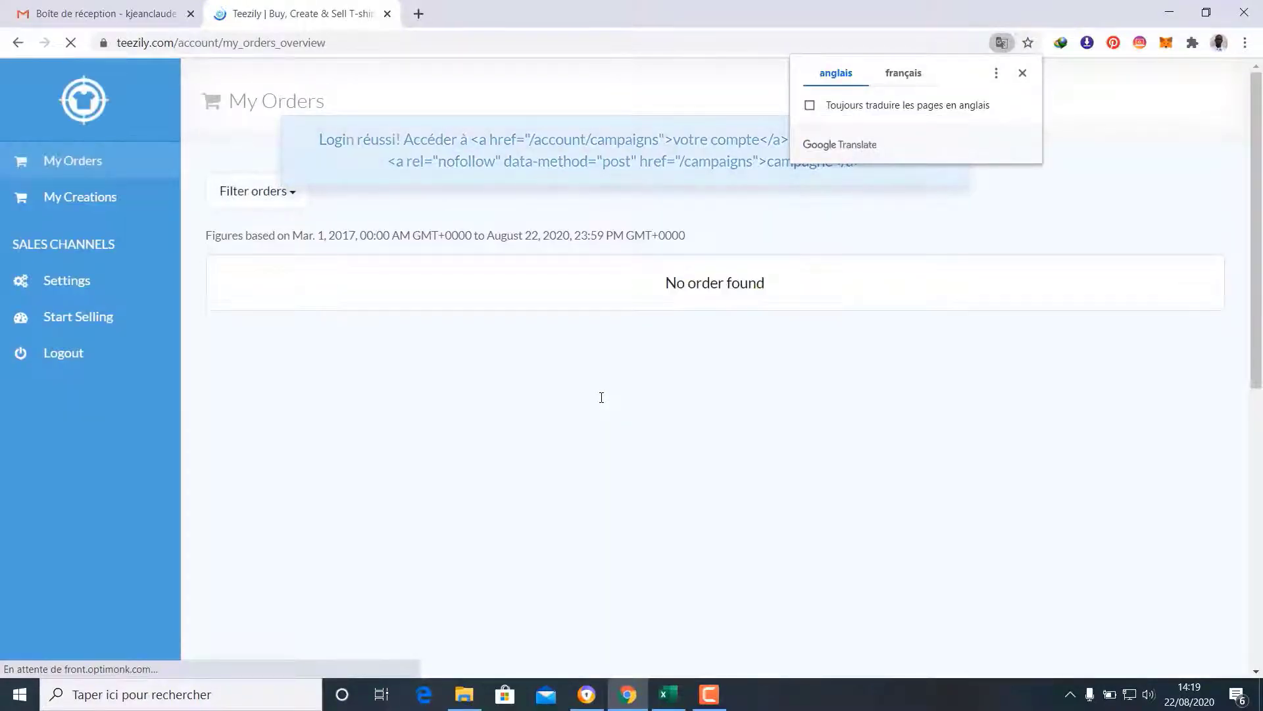
# Dismiss the translation offer and go through Start Selling to the Teezily Stores list
pyautogui.click(1022, 72)
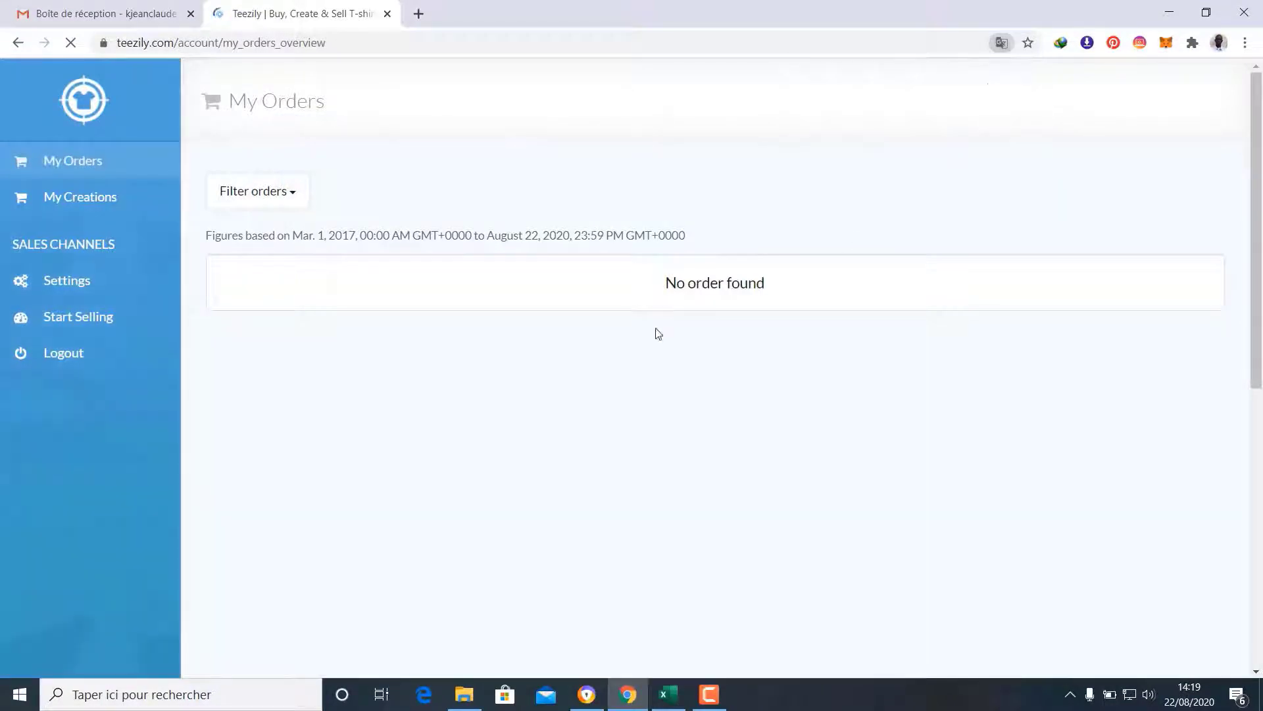
pyautogui.click(92, 326)
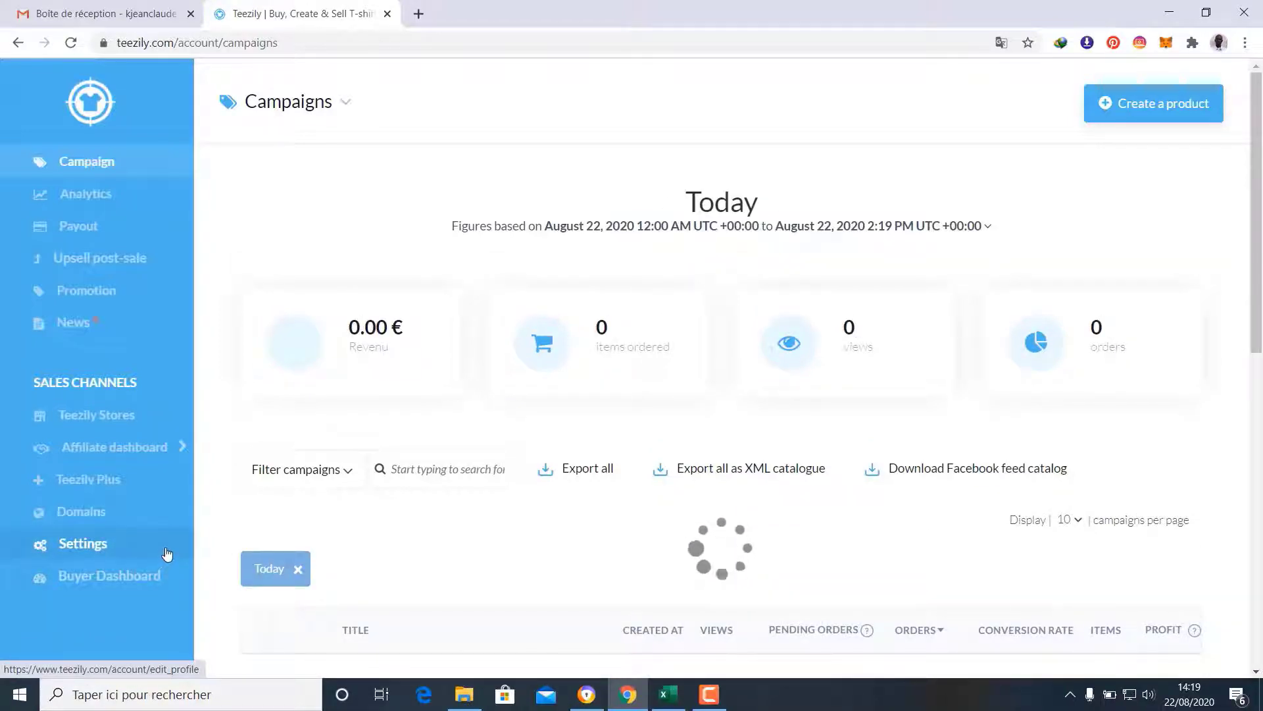
pyautogui.click(106, 414)
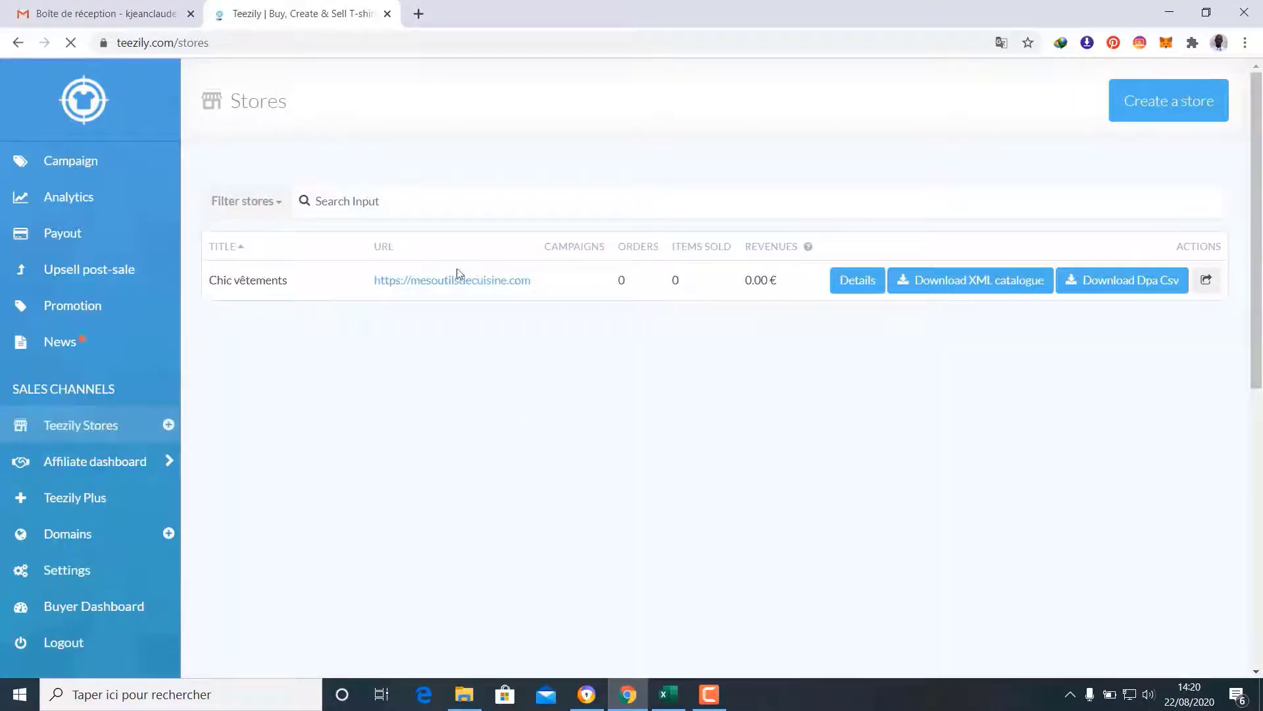
# View the mesoutilsdecuisine.com storefront and its description in a new tab, then return to Stores
pyautogui.rightClick(481, 283)
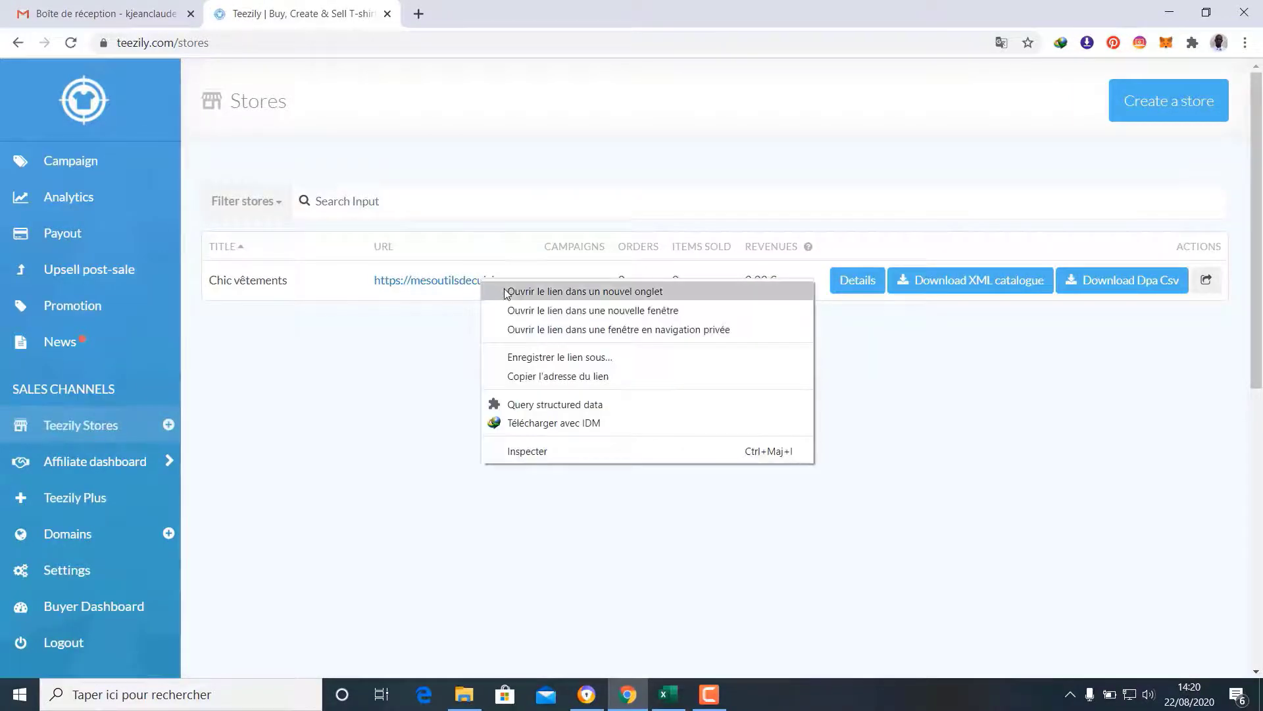
pyautogui.click(505, 289)
pyautogui.click(483, 6)
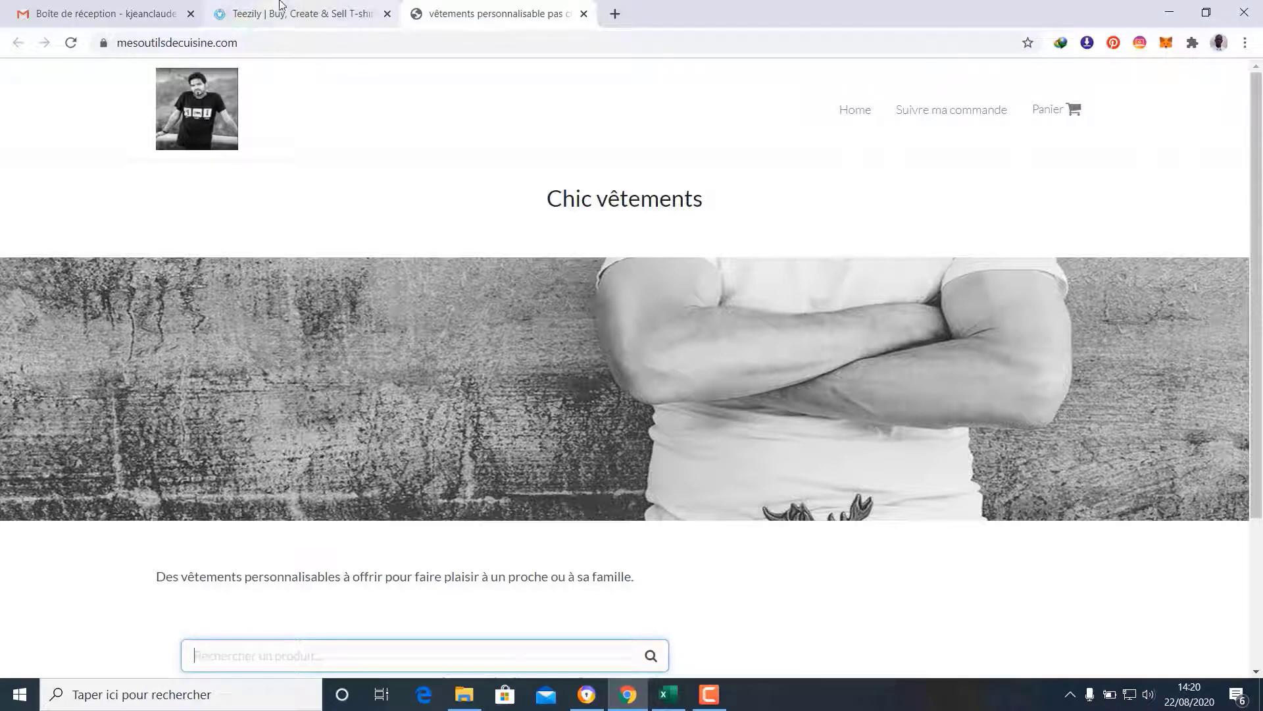
pyautogui.moveTo(647, 582); pyautogui.dragTo(152, 583)
pyautogui.click(221, 573)
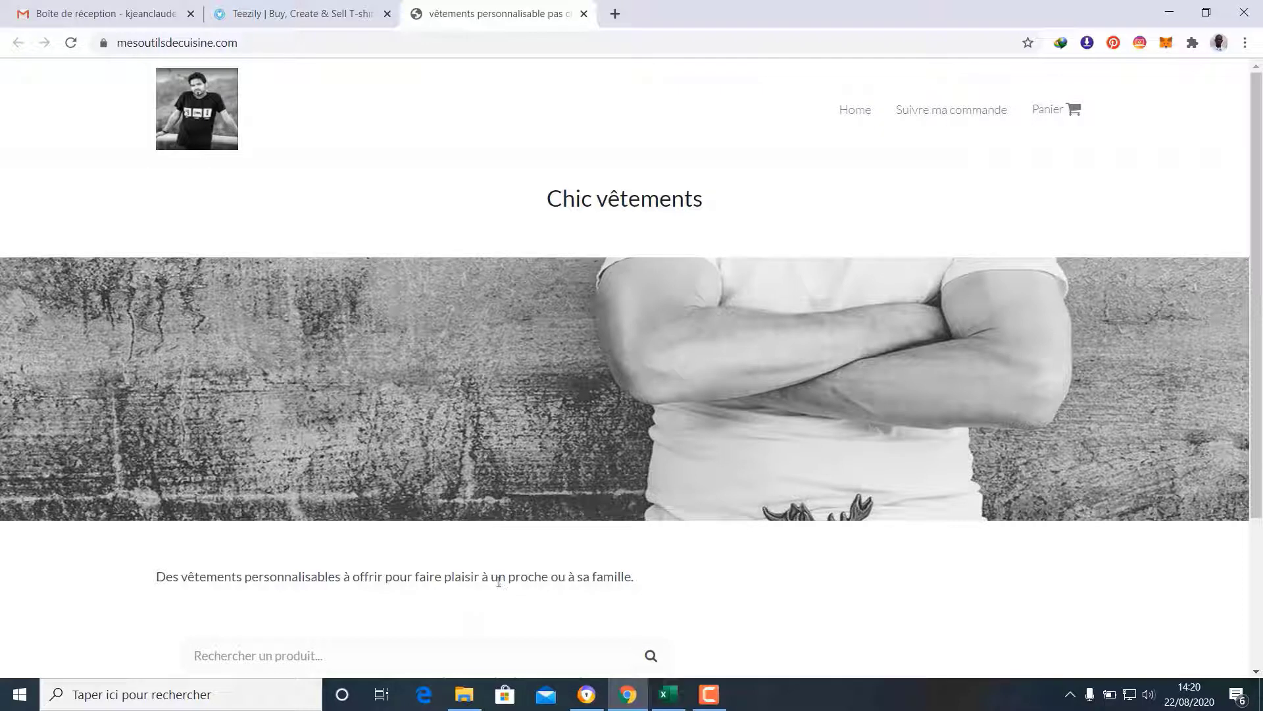
pyautogui.click(296, 13)
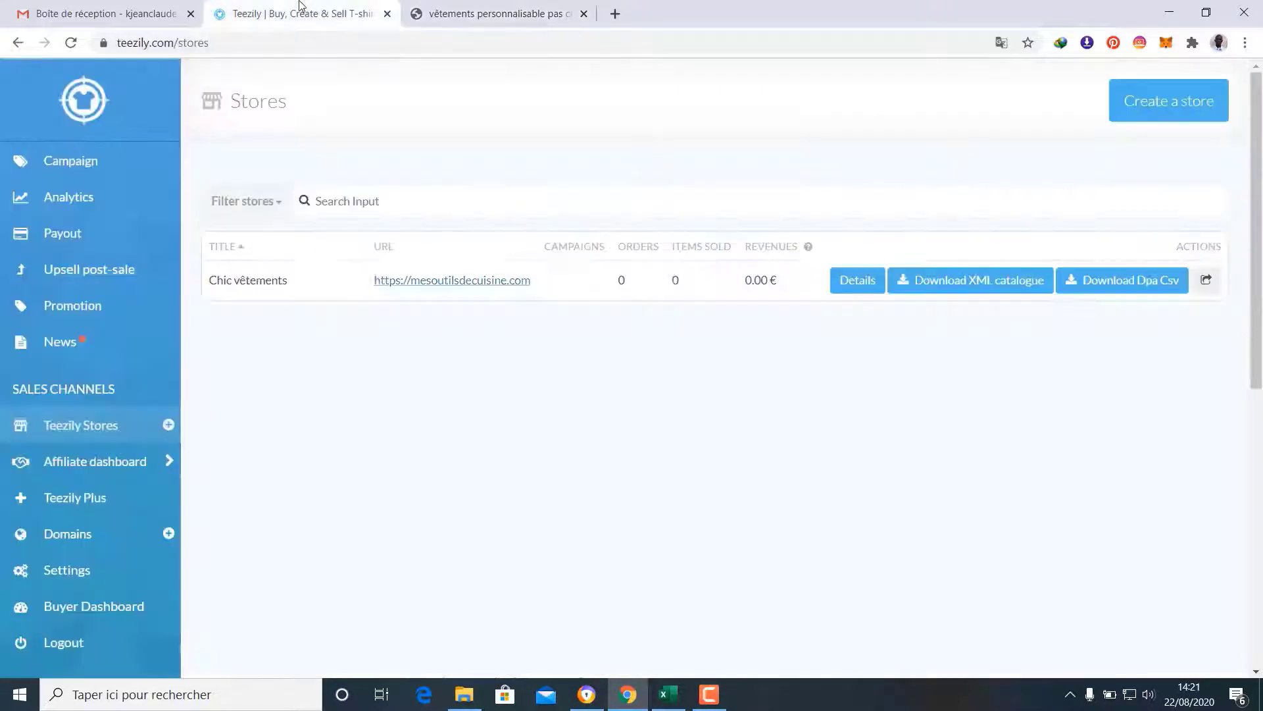
# Delete the whole Store description text in Chic vêtements Details and save with Update
pyautogui.click(853, 283)
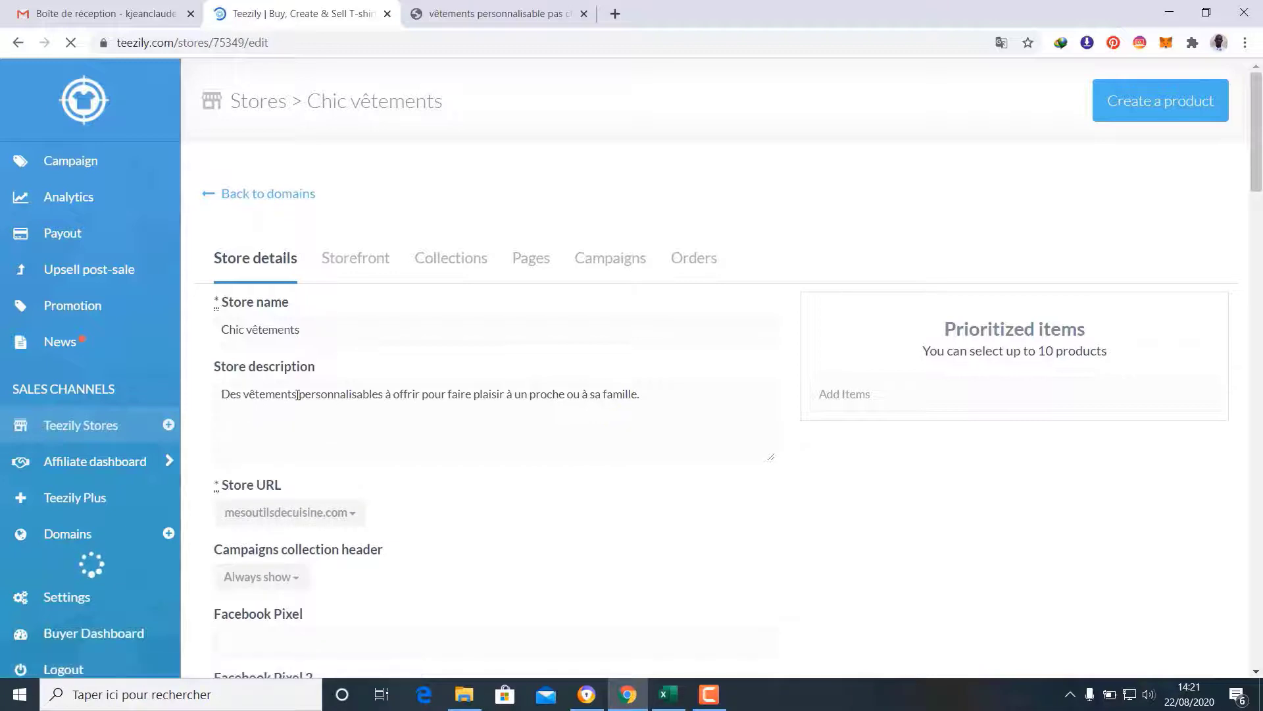
pyautogui.moveTo(642, 395); pyautogui.dragTo(219, 405)
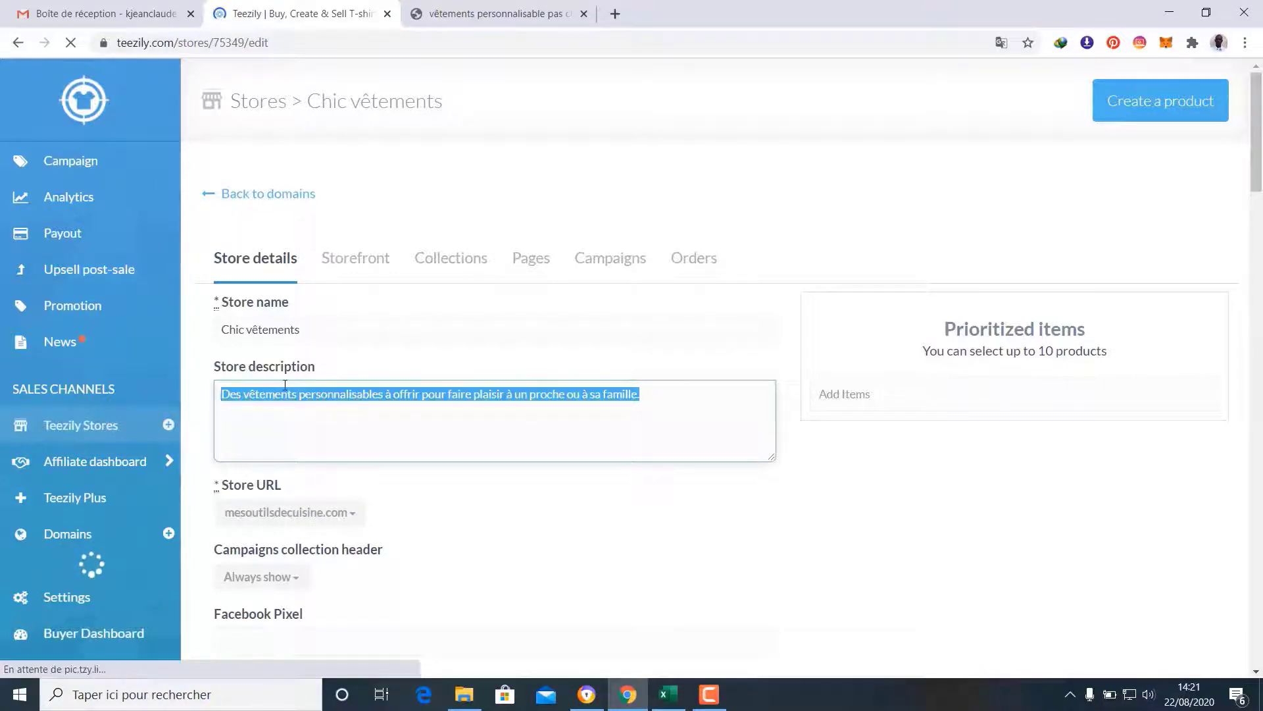
pyautogui.press('BackSpace')
pyautogui.click(591, 500)
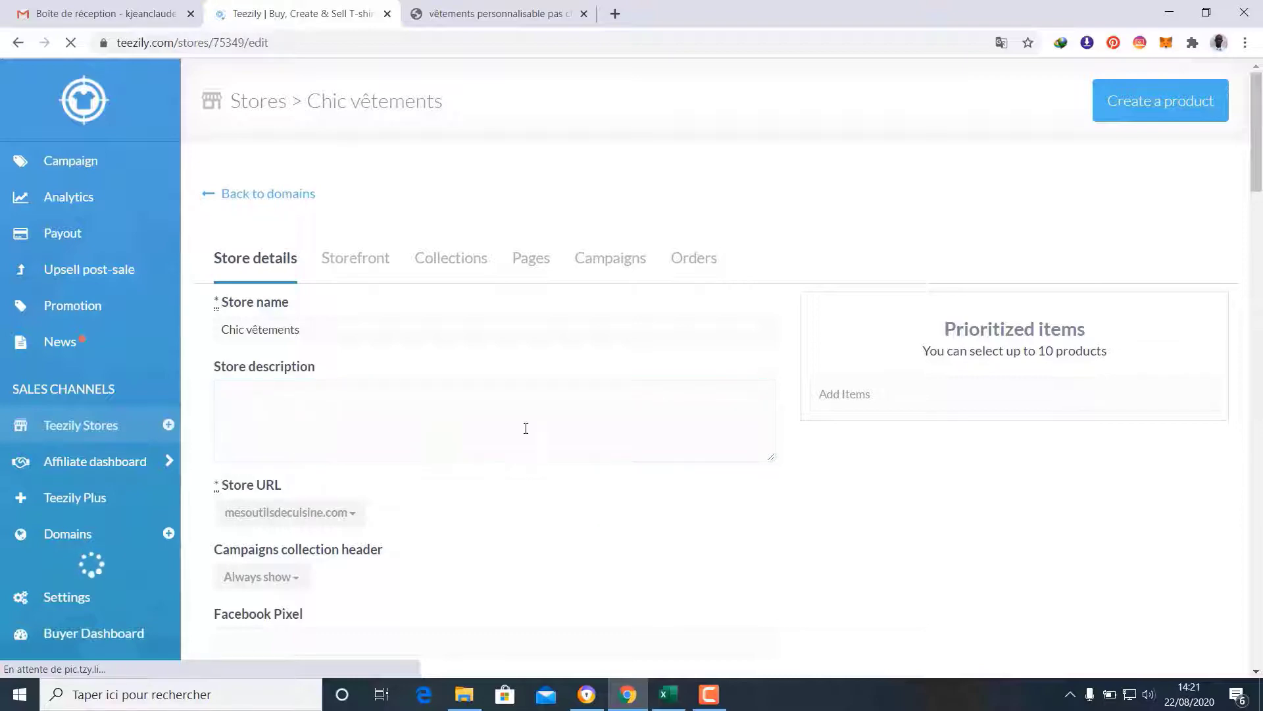
pyautogui.scroll(-20, 691, 500)
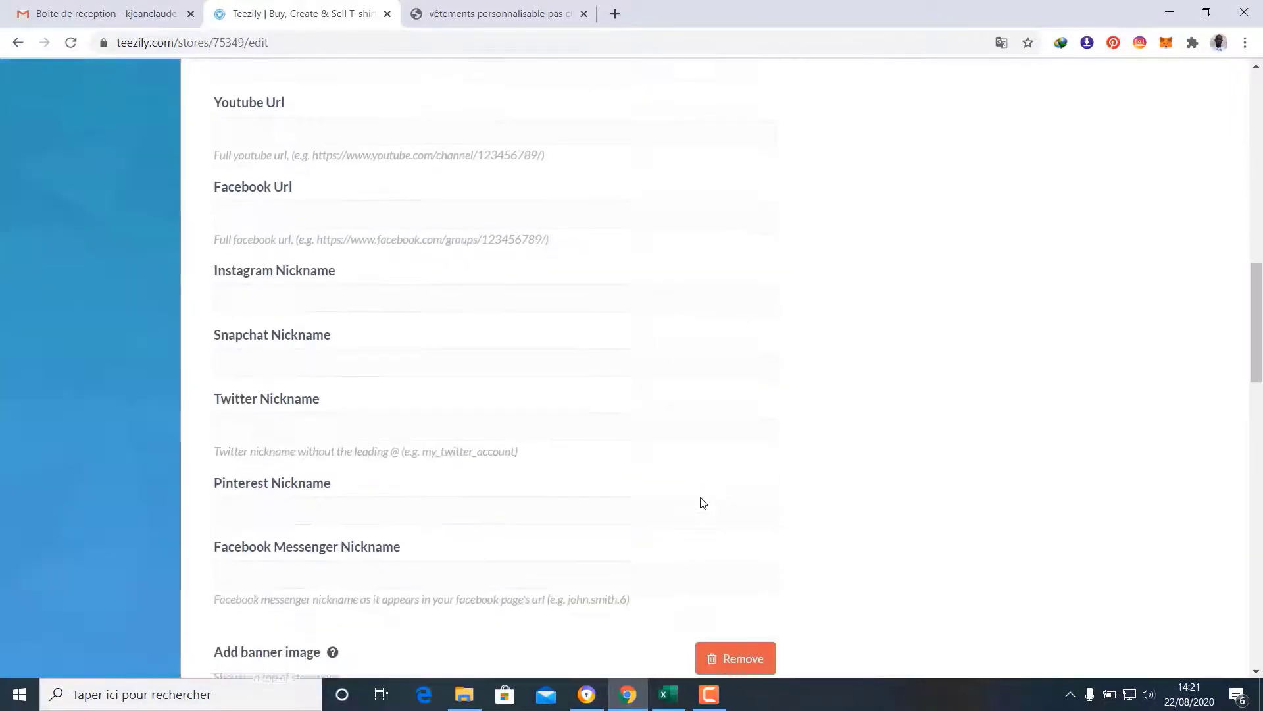
pyautogui.scroll(-10, 699, 543)
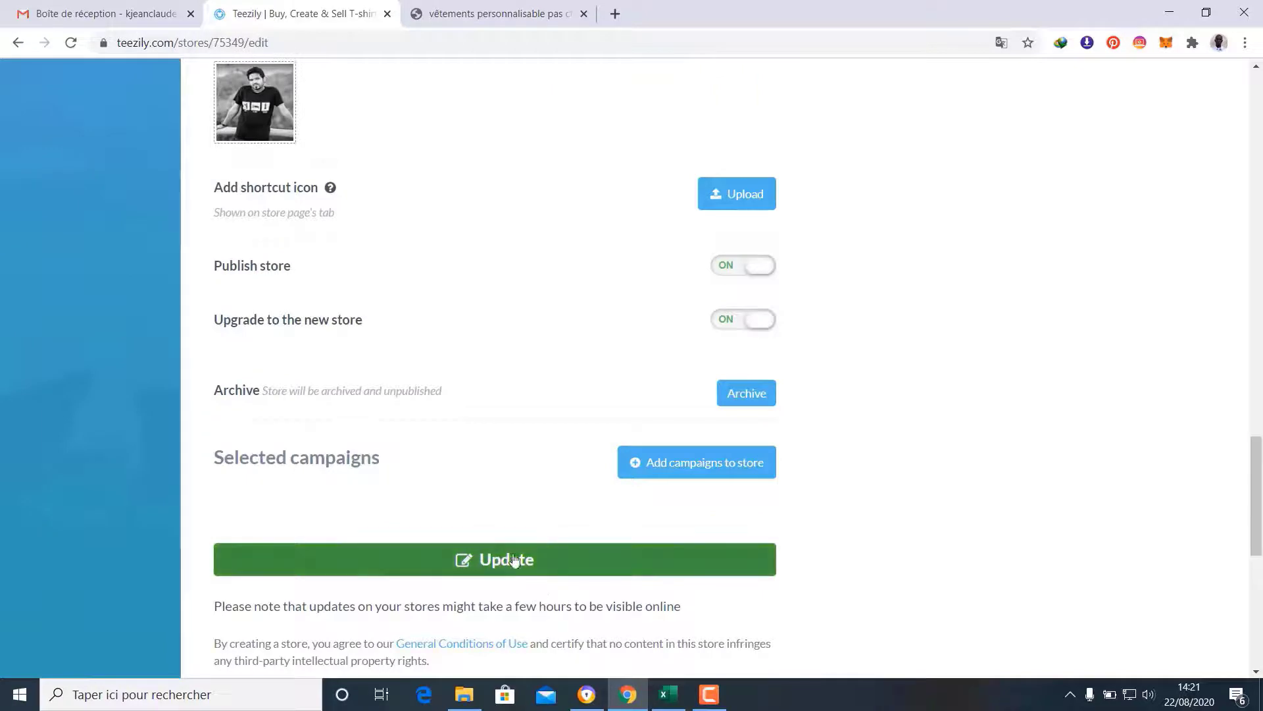
pyautogui.click(511, 559)
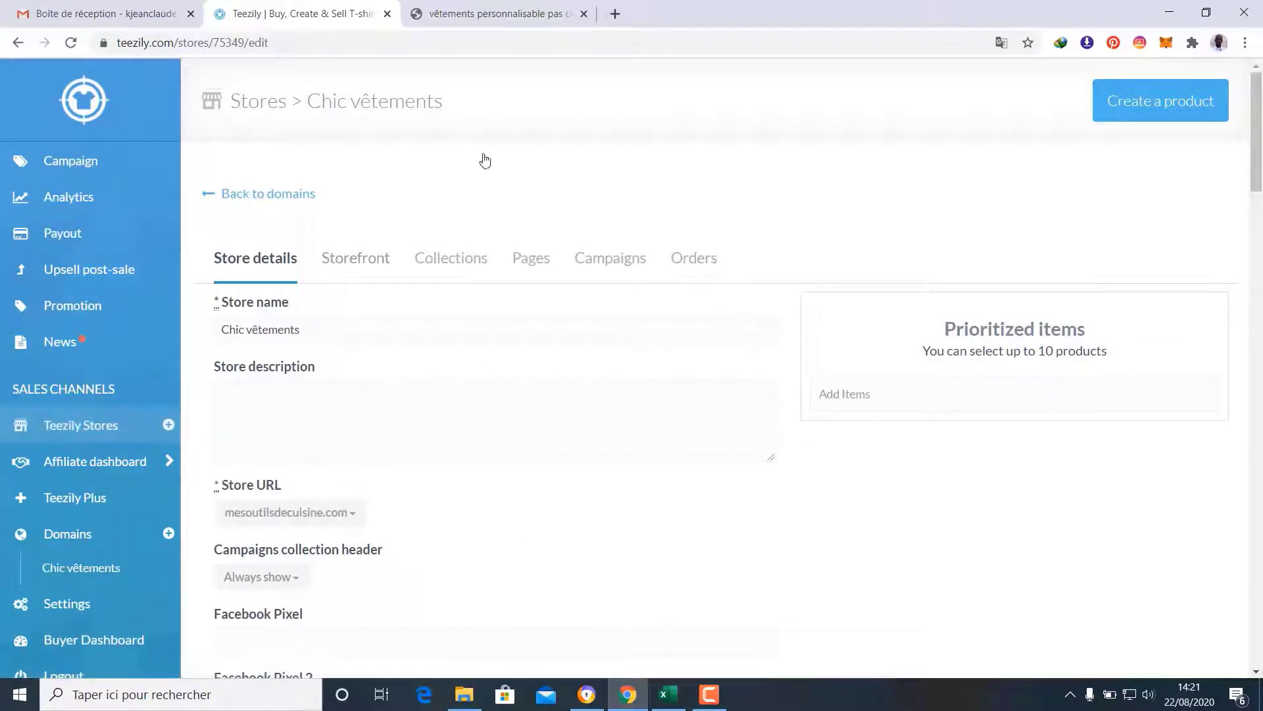
# Reload the storefront tab to confirm the description sentence is gone, then return to store settings
pyautogui.click(494, 10)
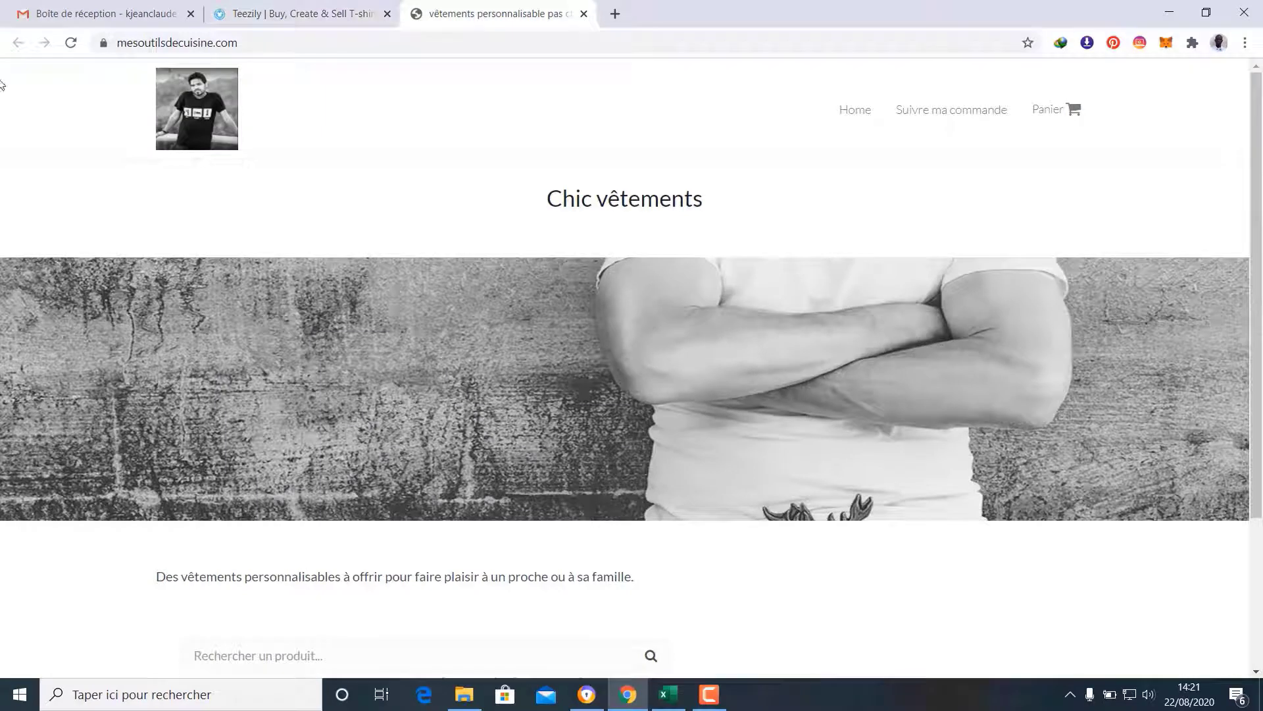
pyautogui.click(71, 43)
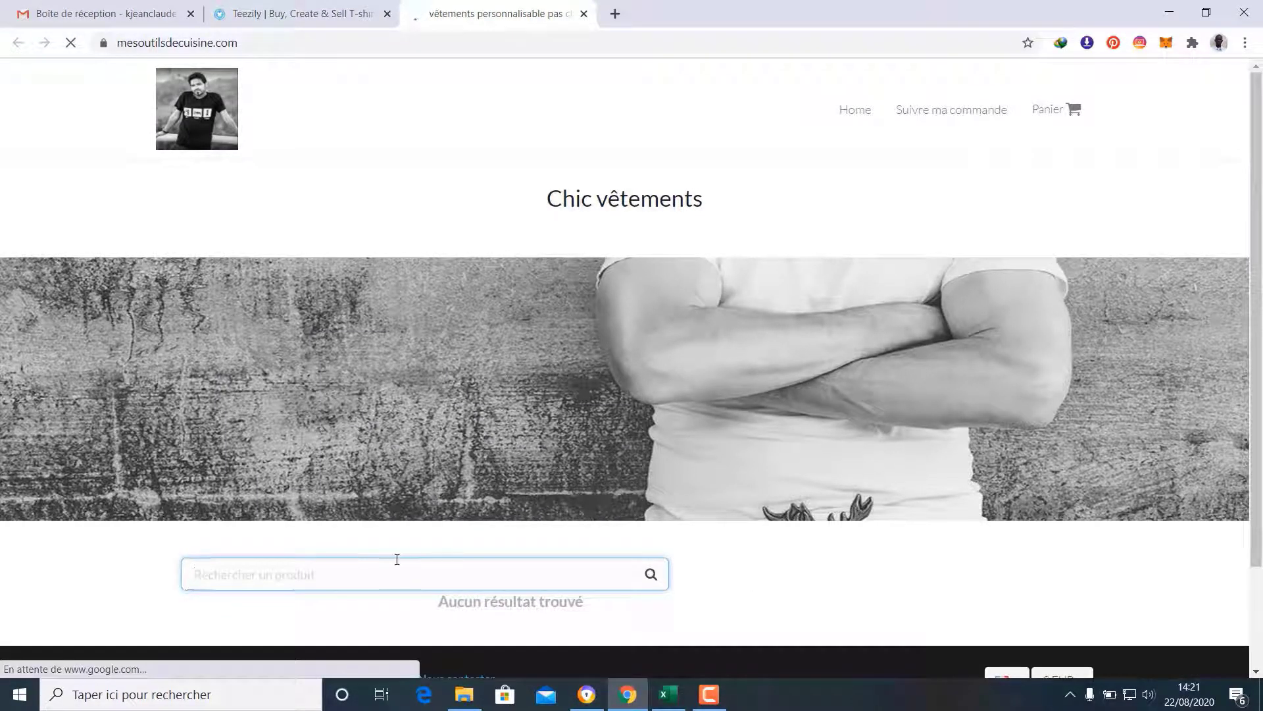
pyautogui.click(309, 6)
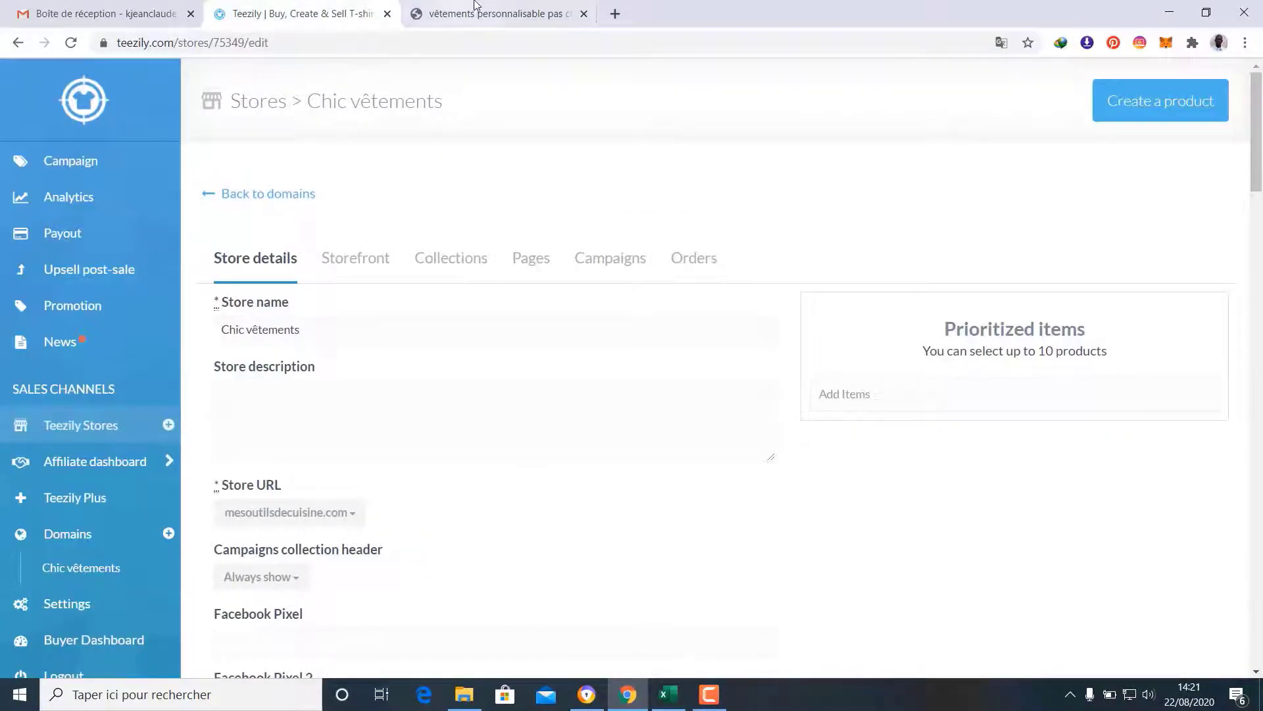
pyautogui.hotkey('ctrl', 'Tab')
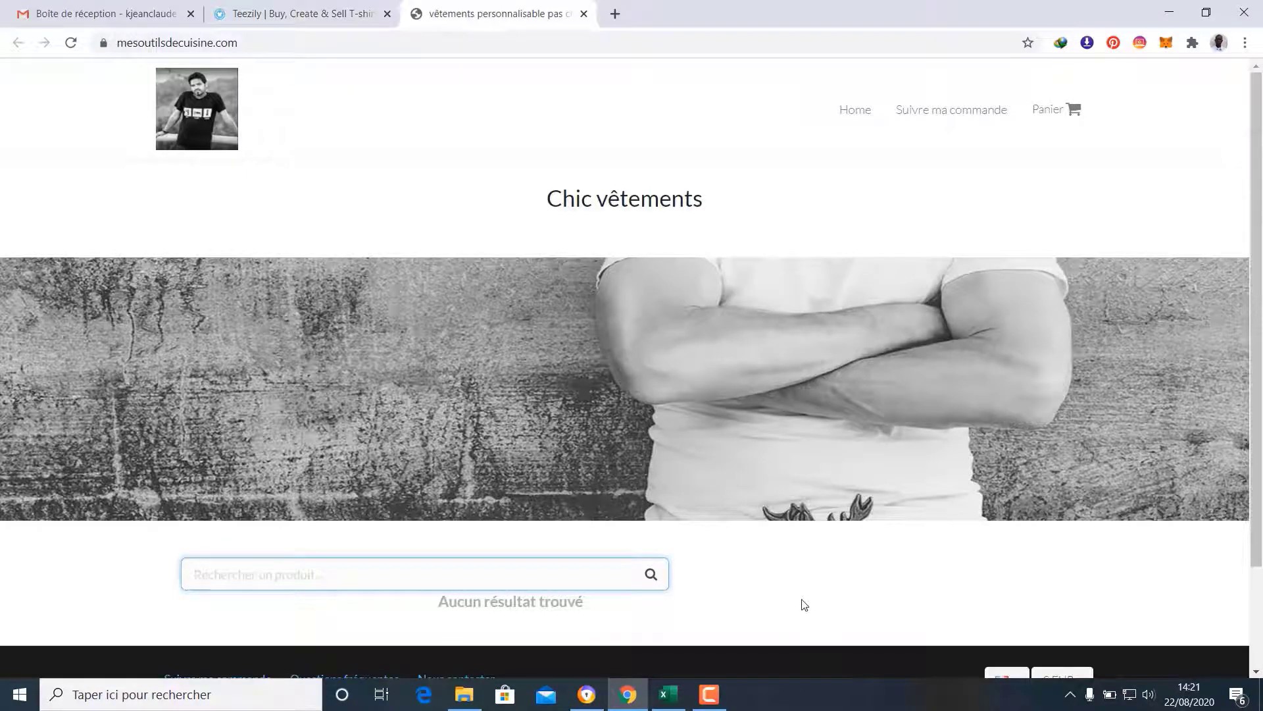
pyautogui.click(293, 10)
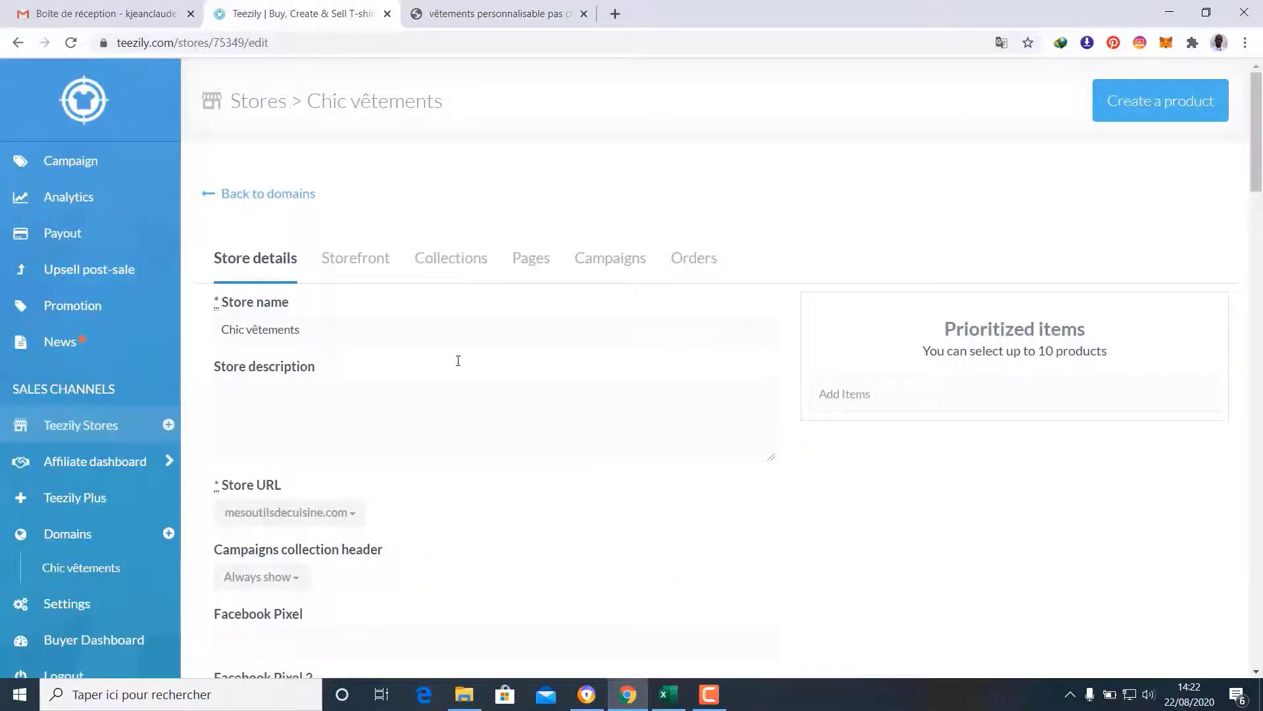
# Go to the Affiliate dashboard to reach the Affiliate Marketplace Search page
pyautogui.click(97, 461)
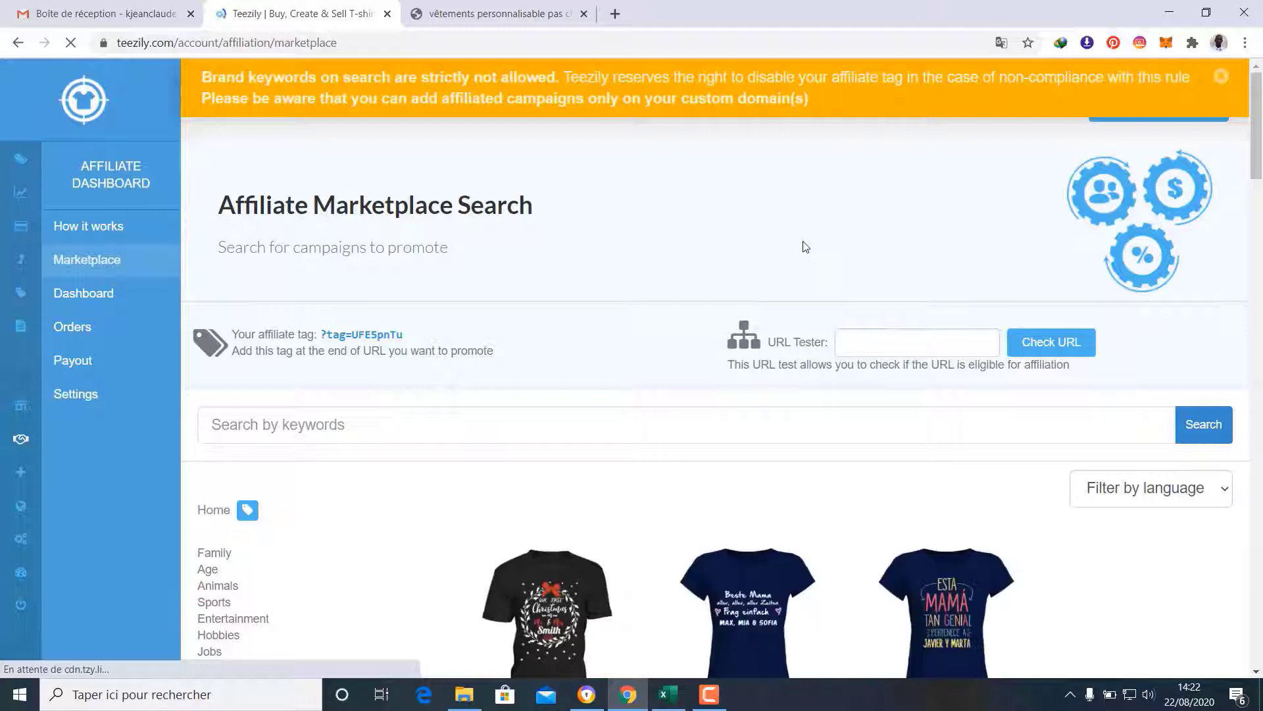
# Scroll through the marketplace campaign listings down to the THIS AWESOME DAD shirts
pyautogui.scroll(-2, 896, 239)
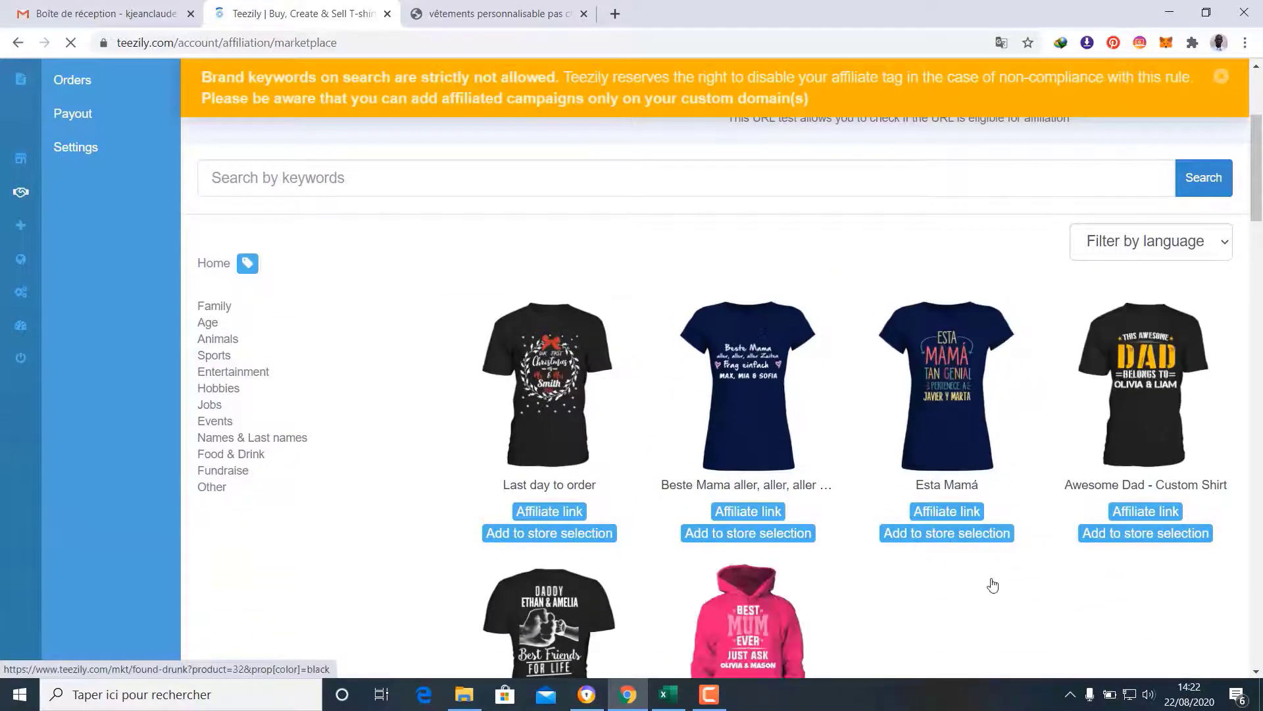
pyautogui.scroll(-2, 851, 400)
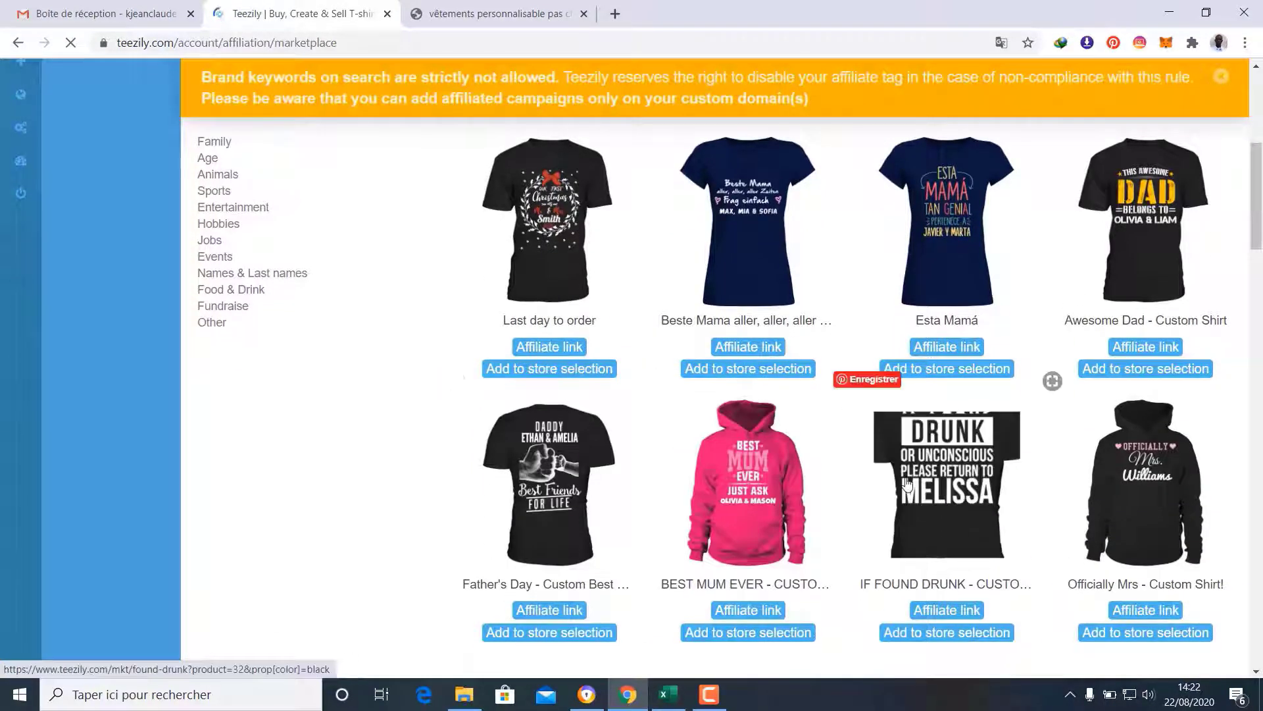
pyautogui.scroll(-2, 906, 484)
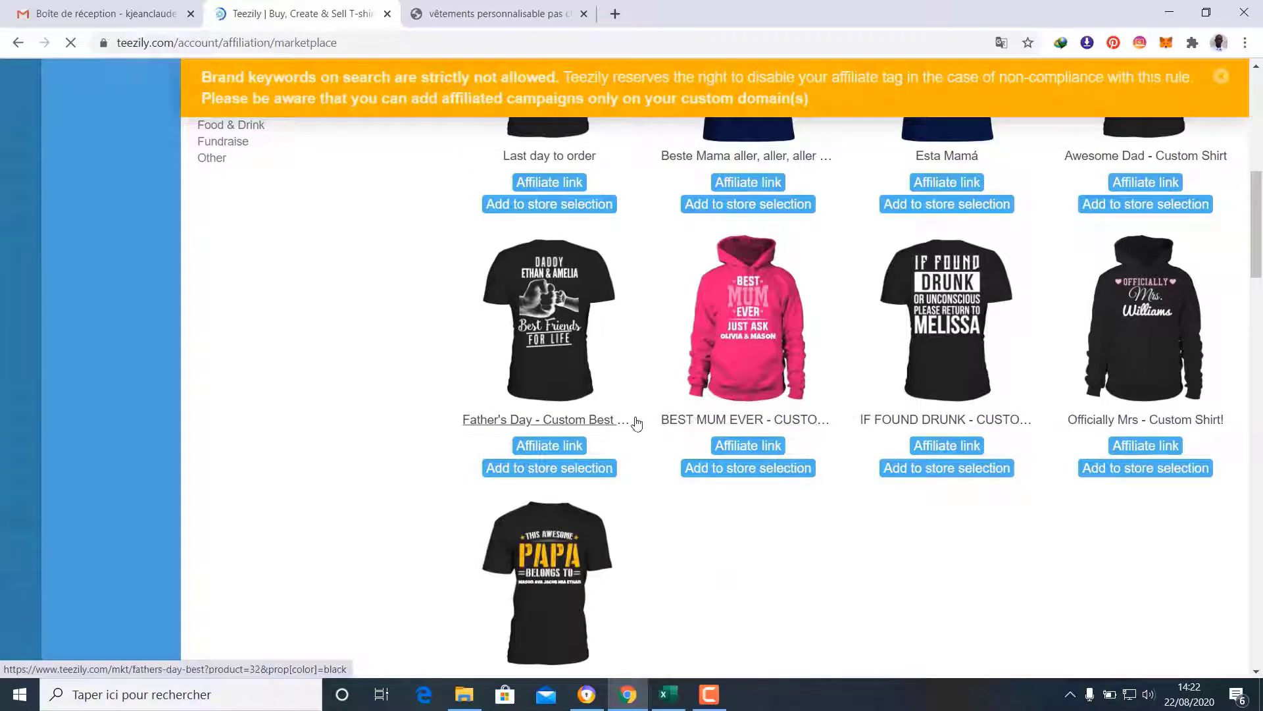
pyautogui.scroll(-2, 883, 353)
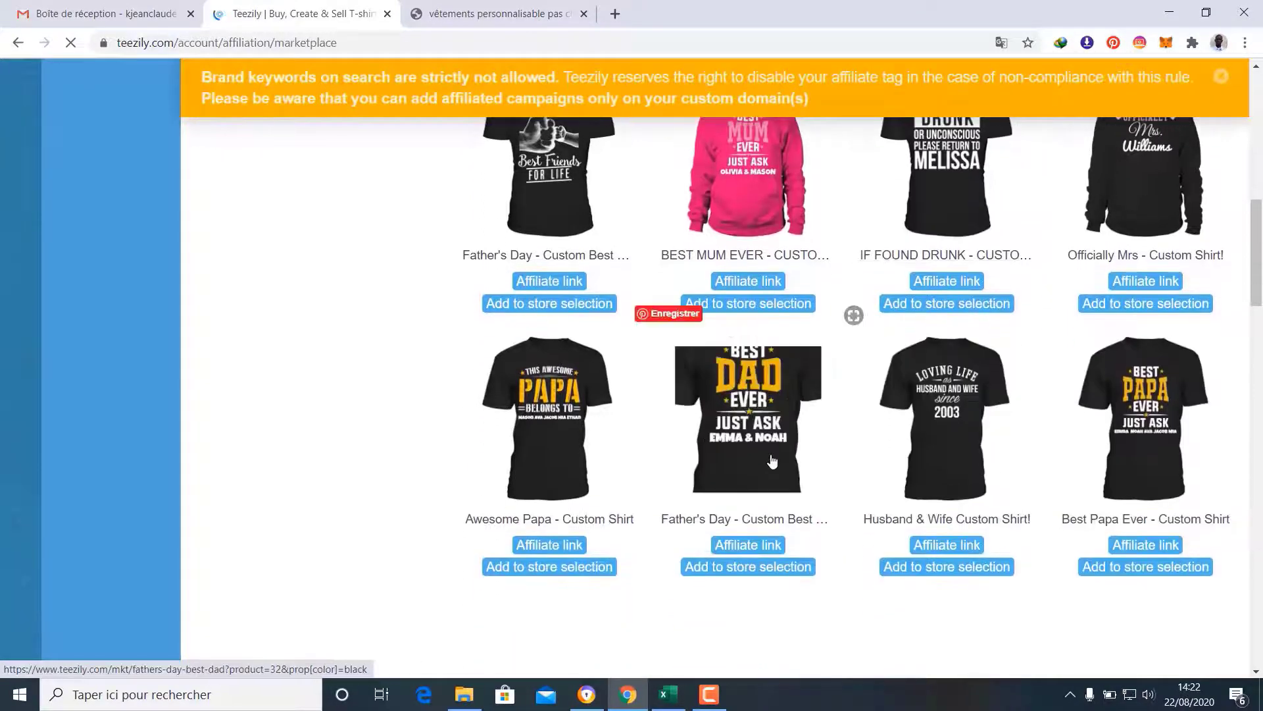
pyautogui.scroll(-2, 773, 462)
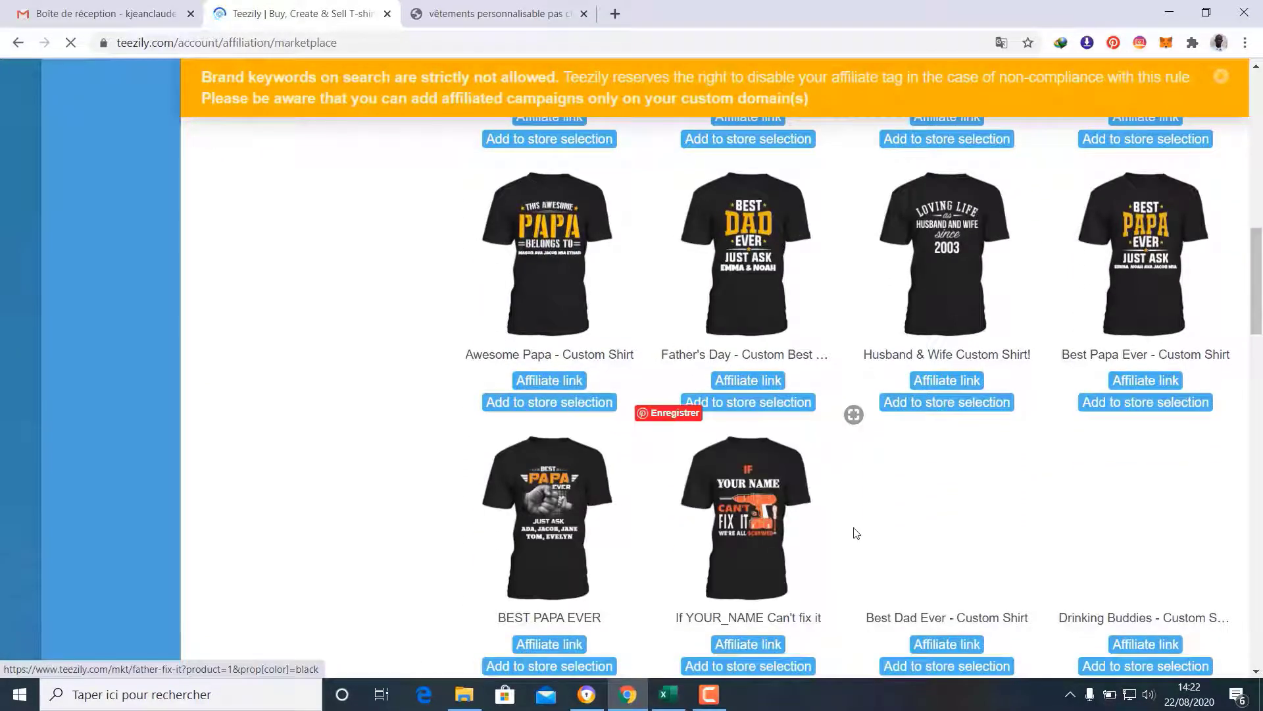
pyautogui.scroll(-1, 855, 533)
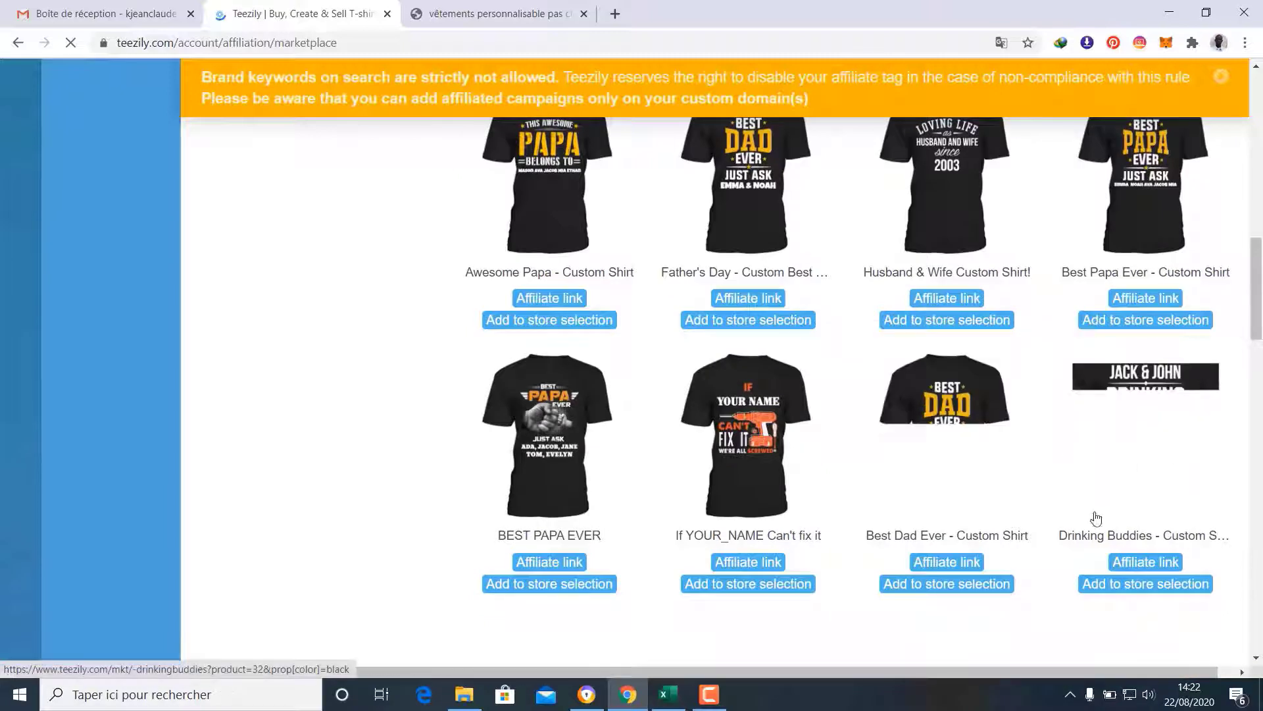
pyautogui.scroll(-4, 1095, 517)
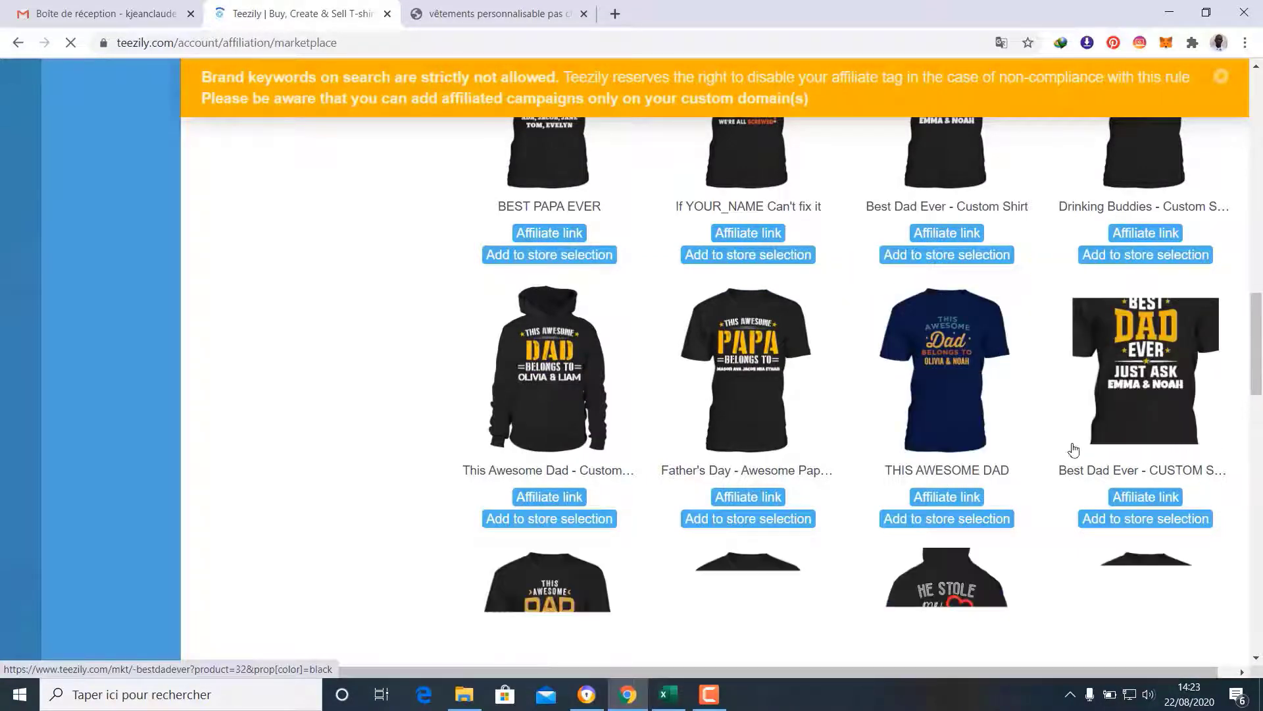
pyautogui.scroll(-5, 1053, 444)
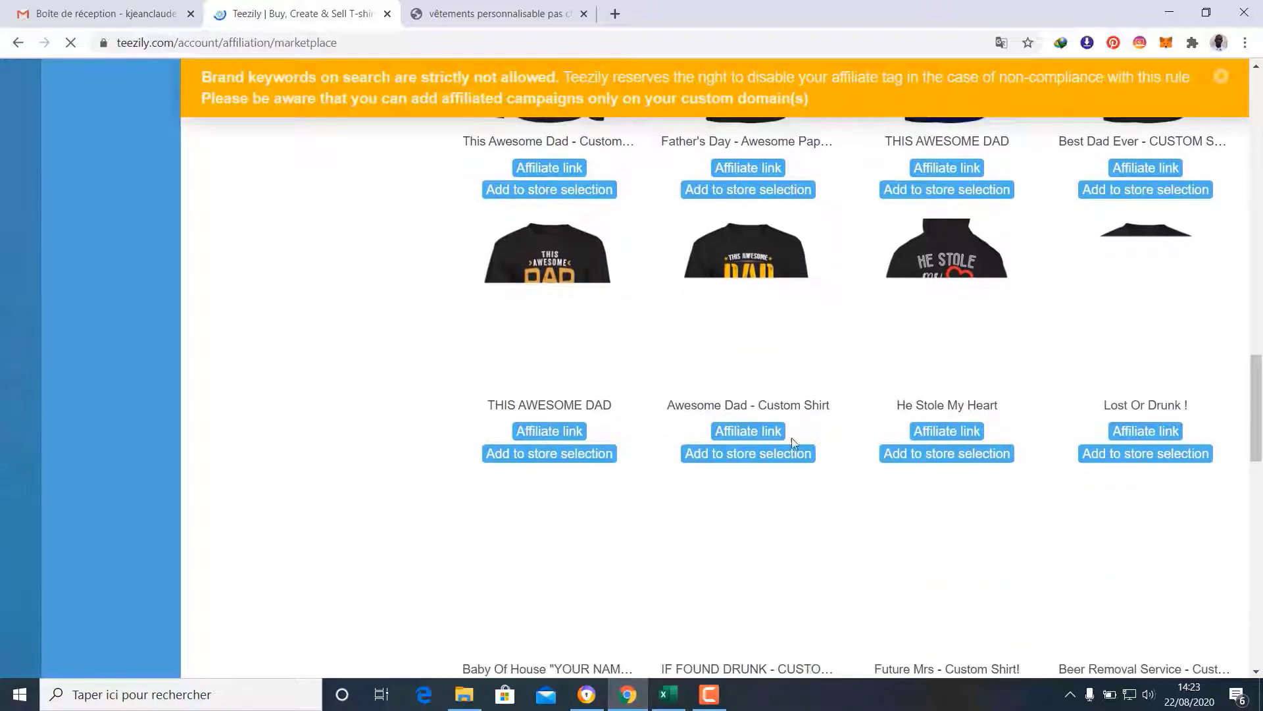
pyautogui.scroll(-4, 1109, 427)
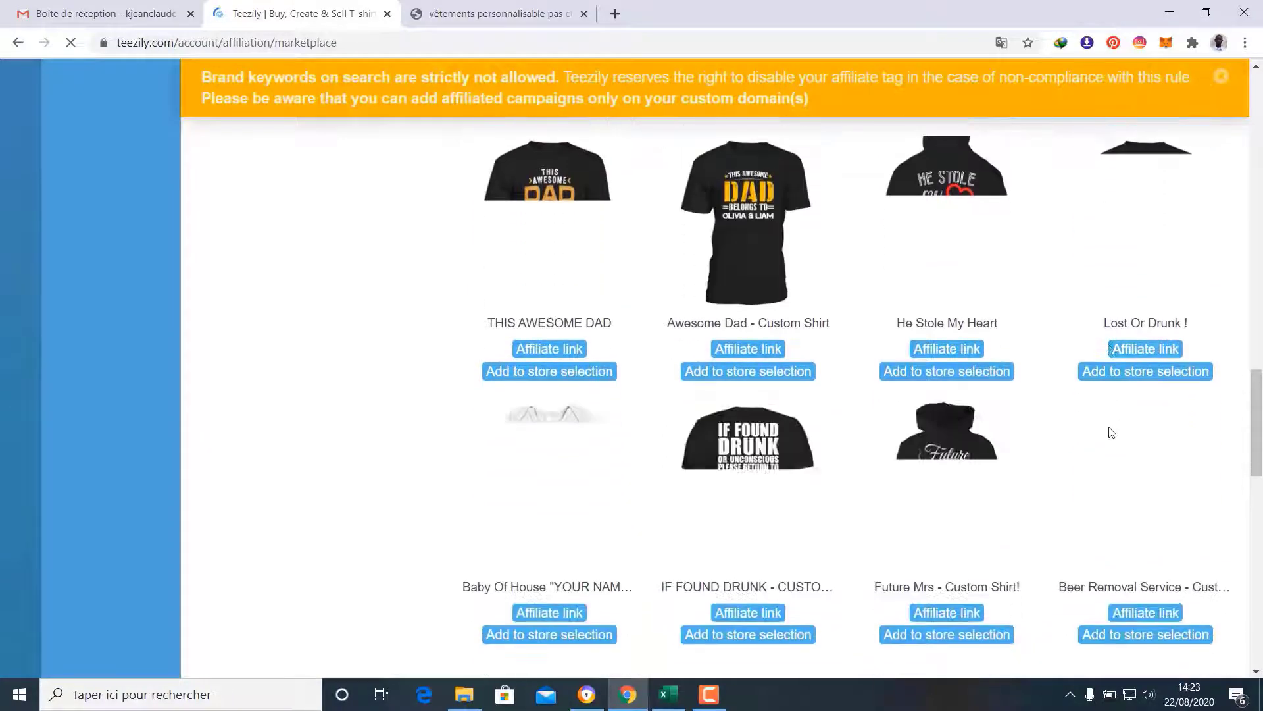
pyautogui.scroll(15, 1110, 432)
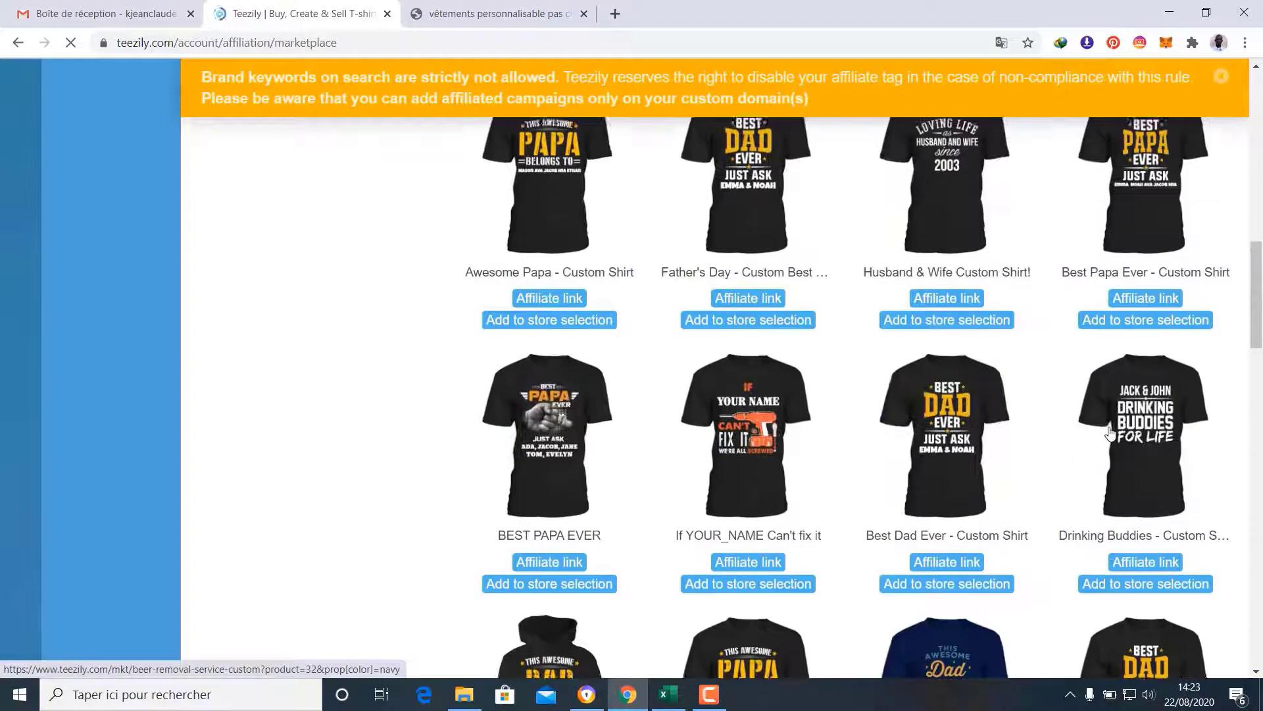
pyautogui.scroll(4, 1110, 432)
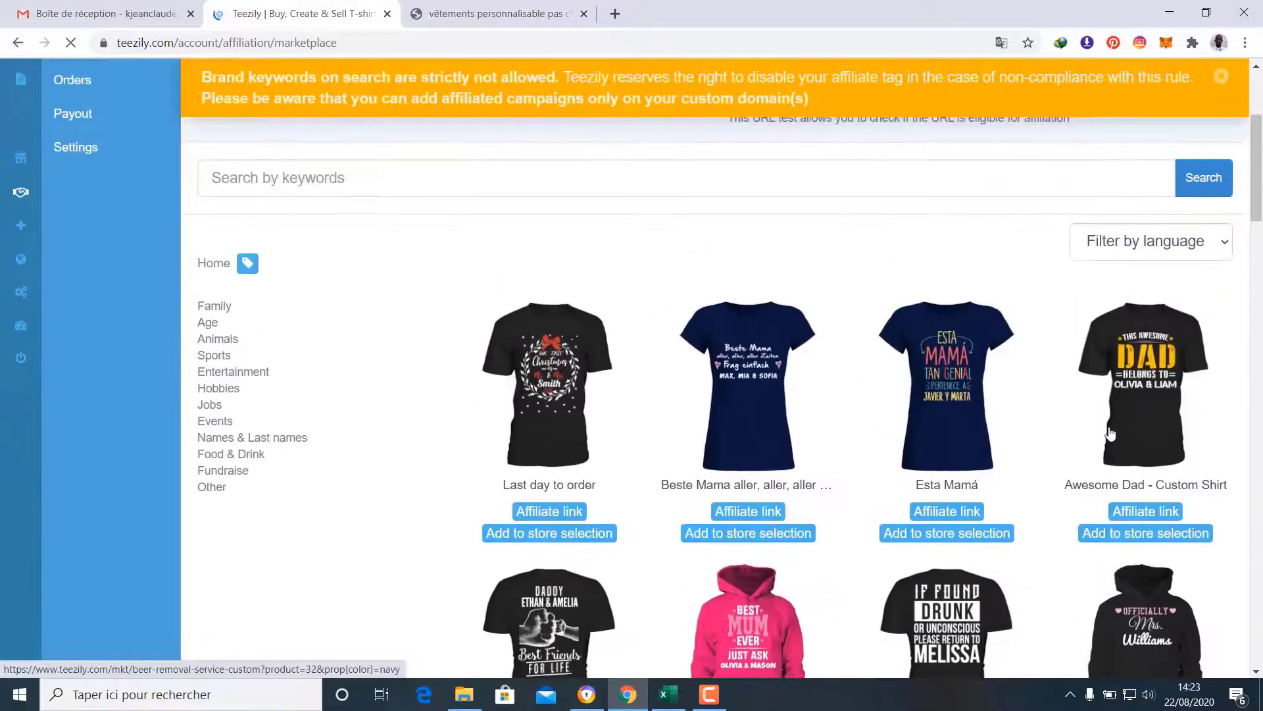
pyautogui.scroll(-8, 1110, 433)
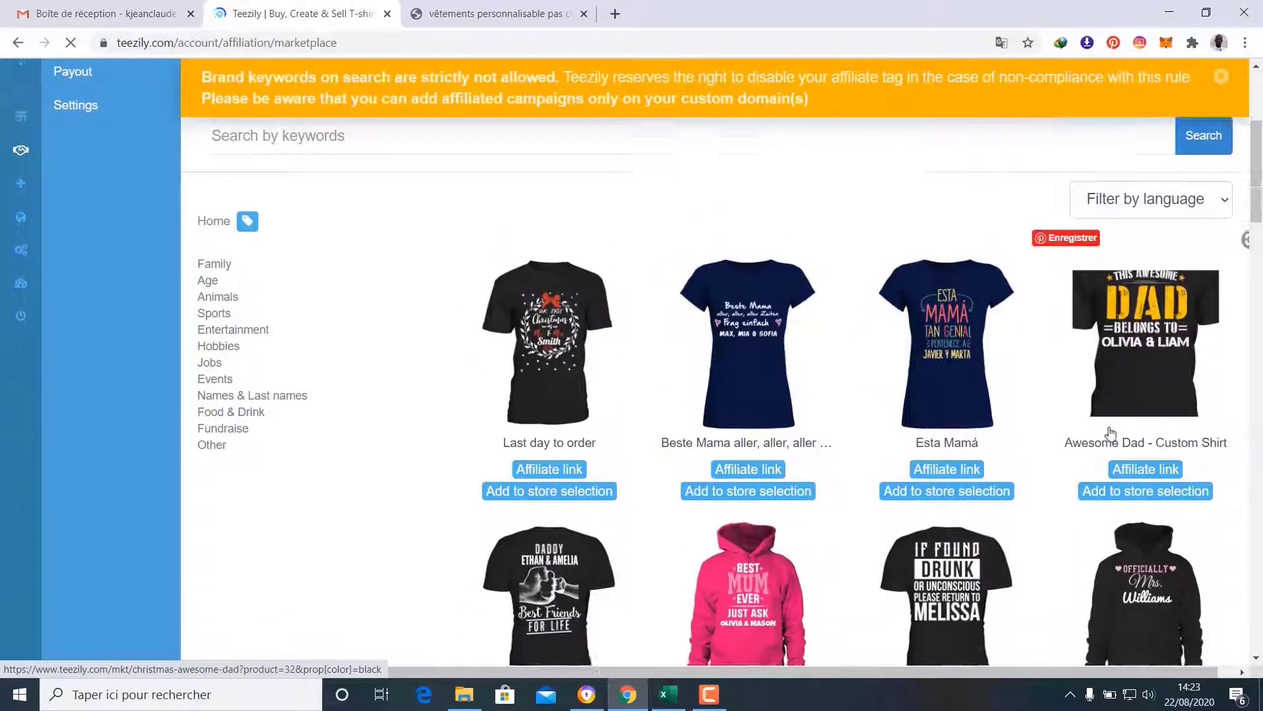
pyautogui.scroll(-12, 1110, 433)
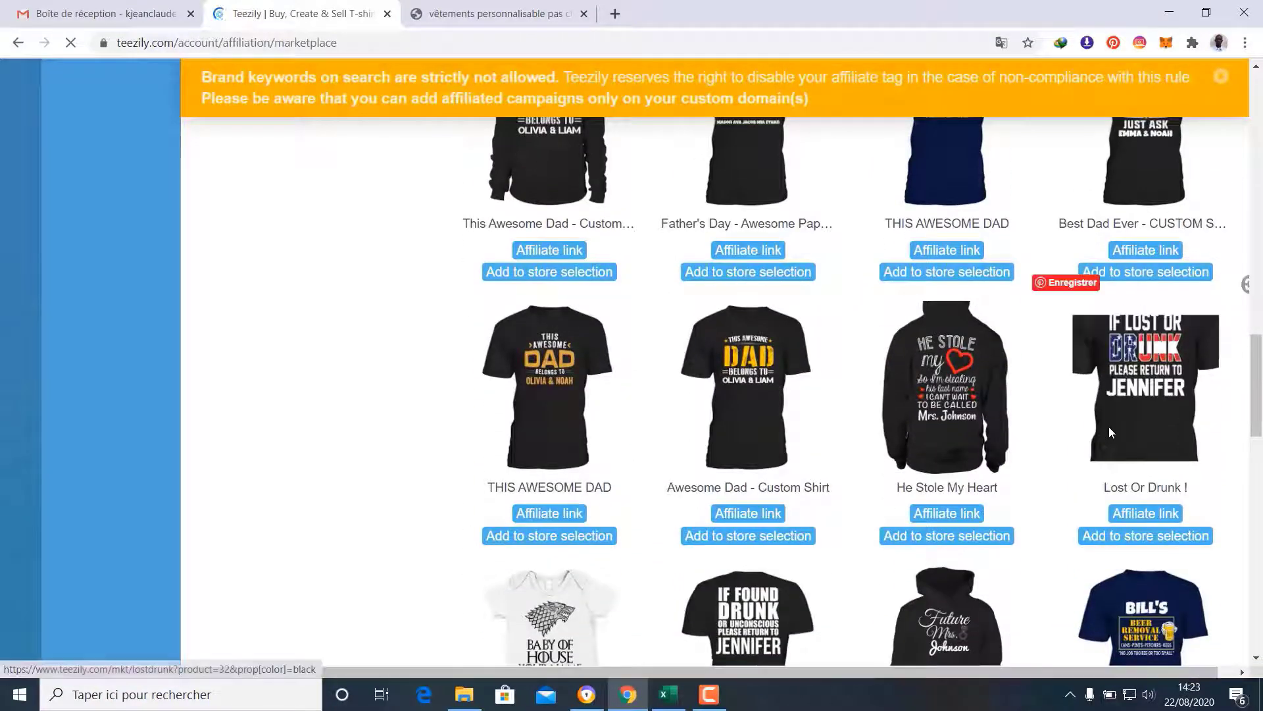
pyautogui.scroll(-5, 1110, 432)
pyautogui.scroll(-7, 1110, 432)
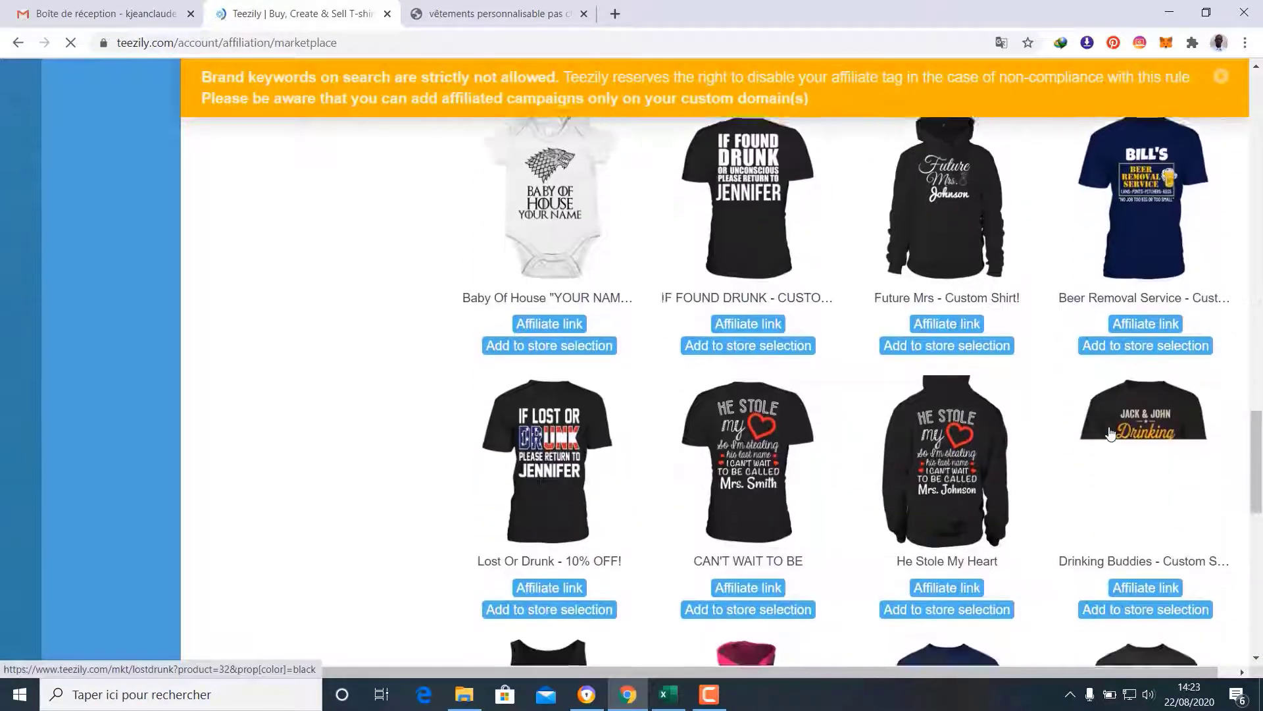
pyautogui.scroll(-3, 1110, 432)
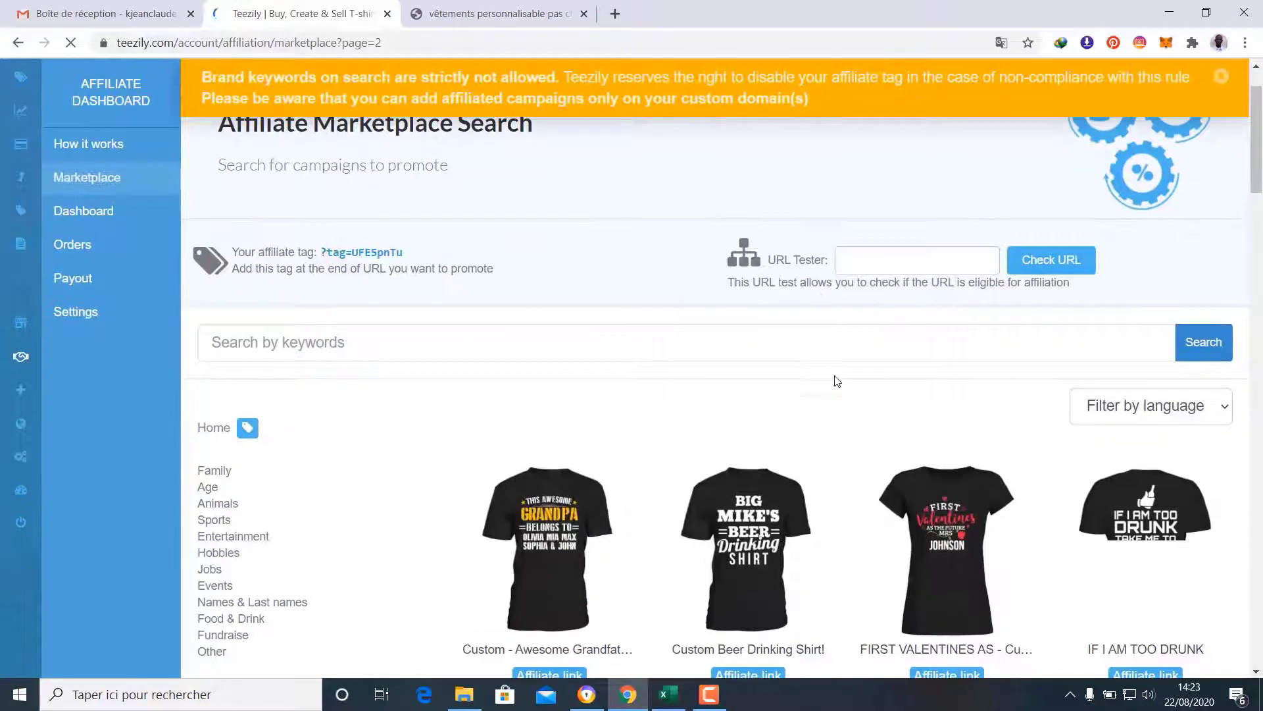
pyautogui.scroll(-1, 1032, 333)
pyautogui.scroll(-3, 1056, 328)
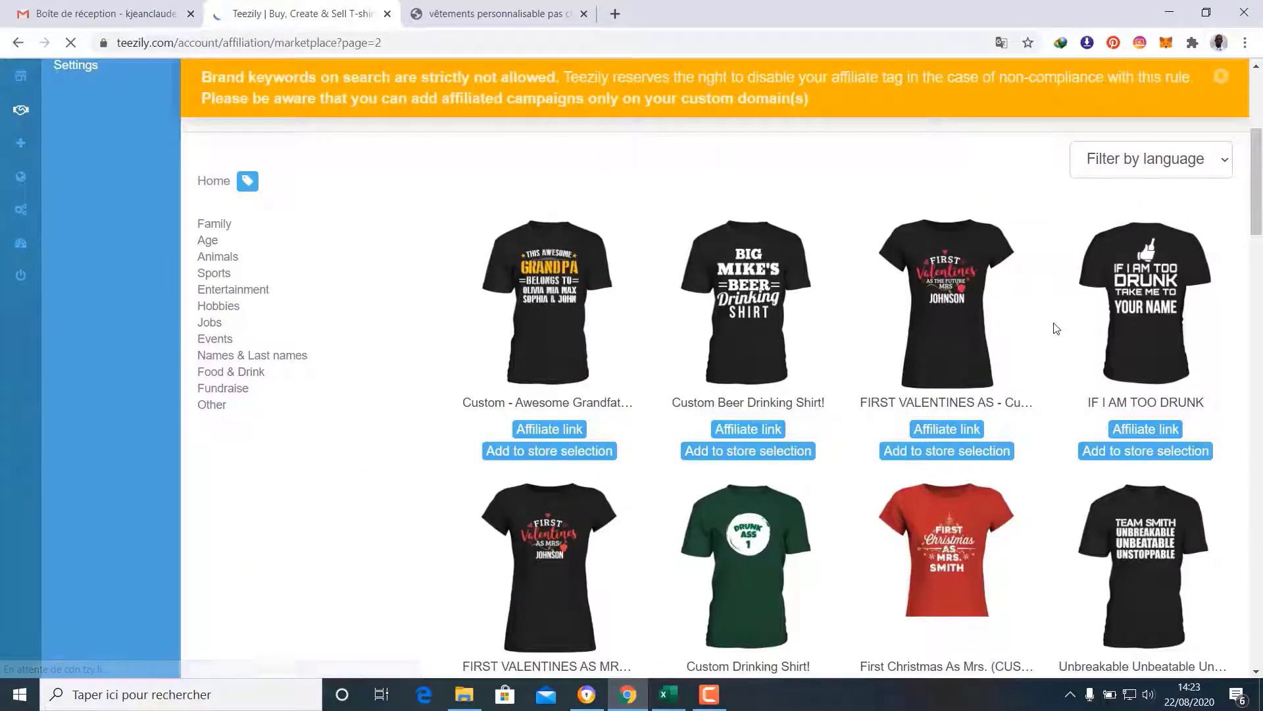
pyautogui.scroll(-1, 1056, 327)
pyautogui.scroll(-2, 1056, 328)
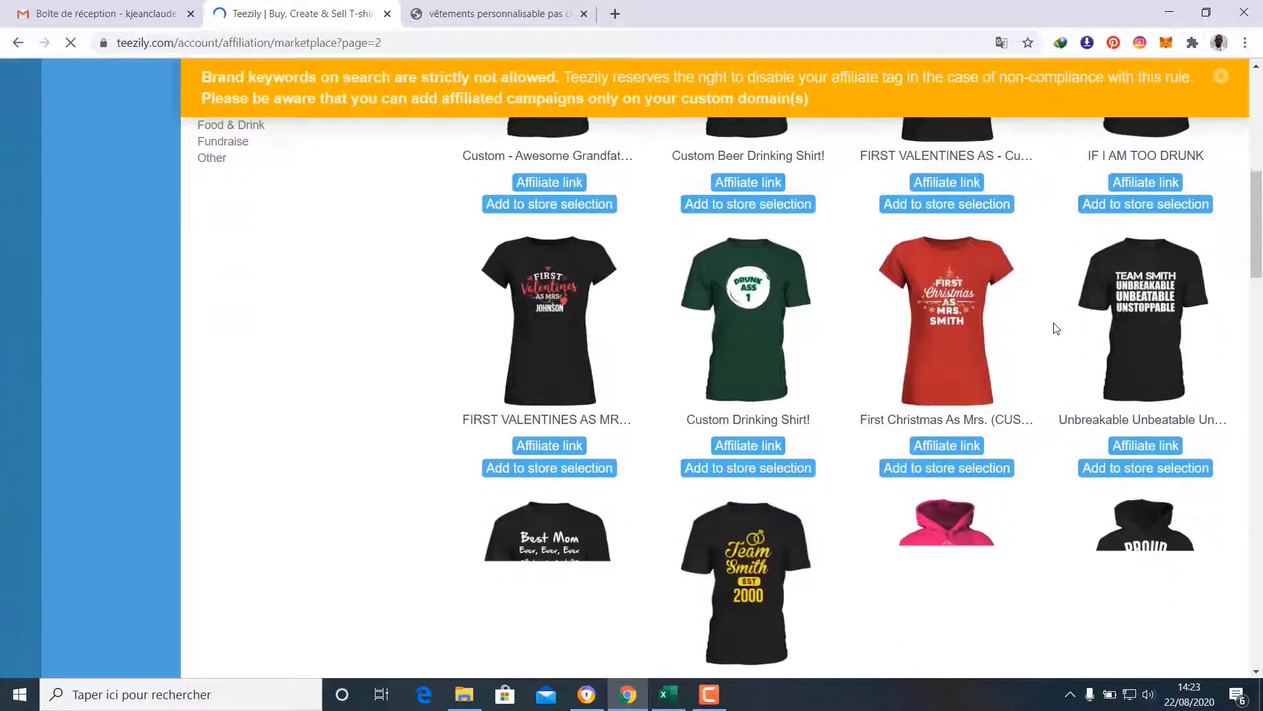
pyautogui.scroll(-2, 1056, 328)
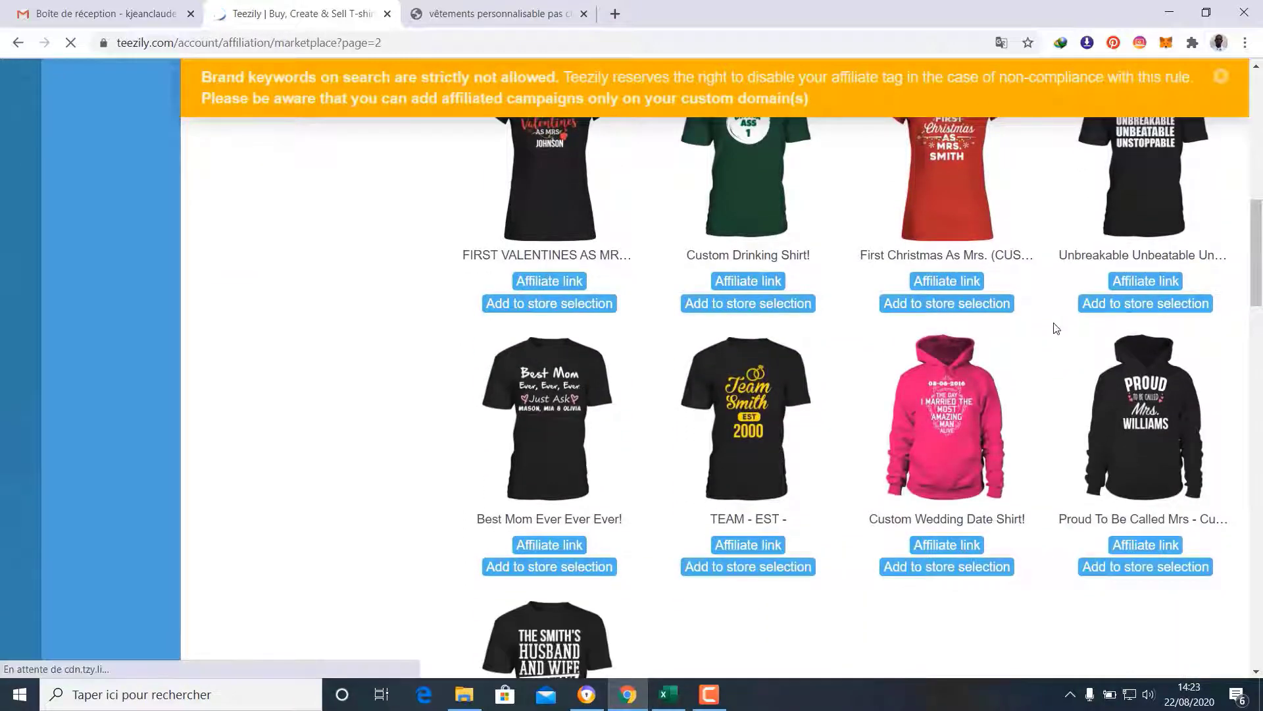
pyautogui.scroll(-3, 1056, 328)
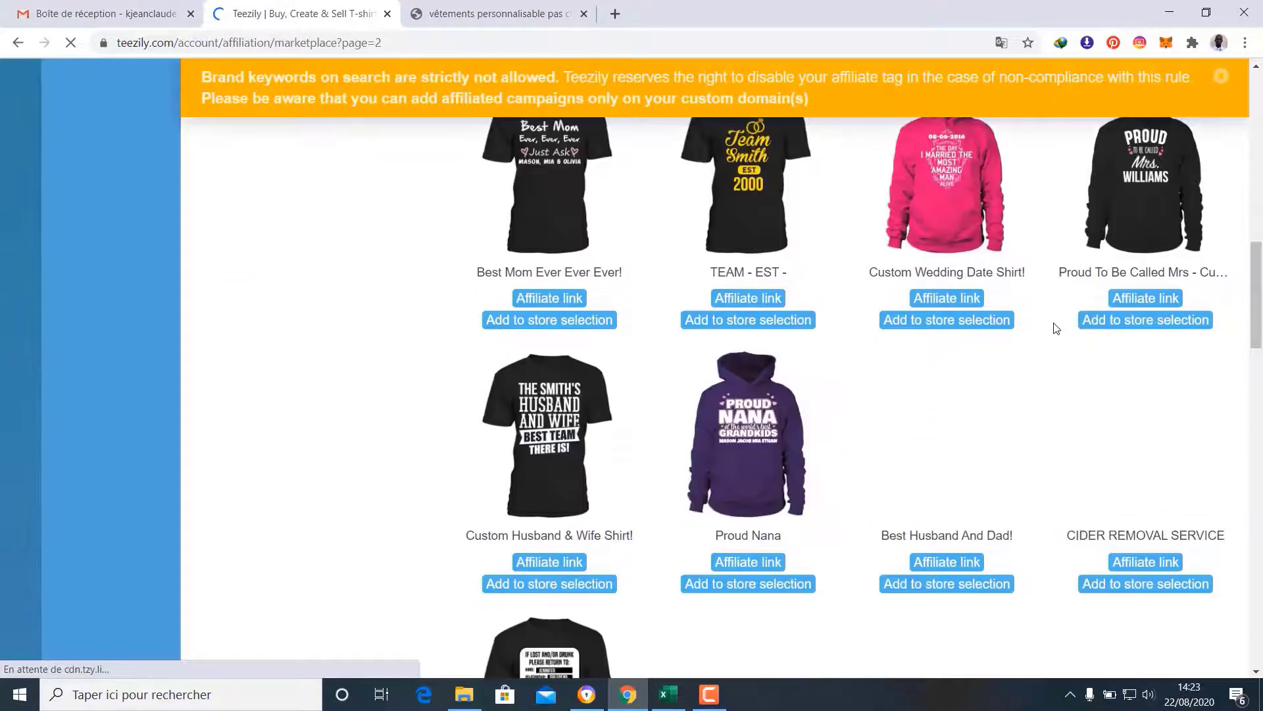
pyautogui.scroll(-14, 719, 480)
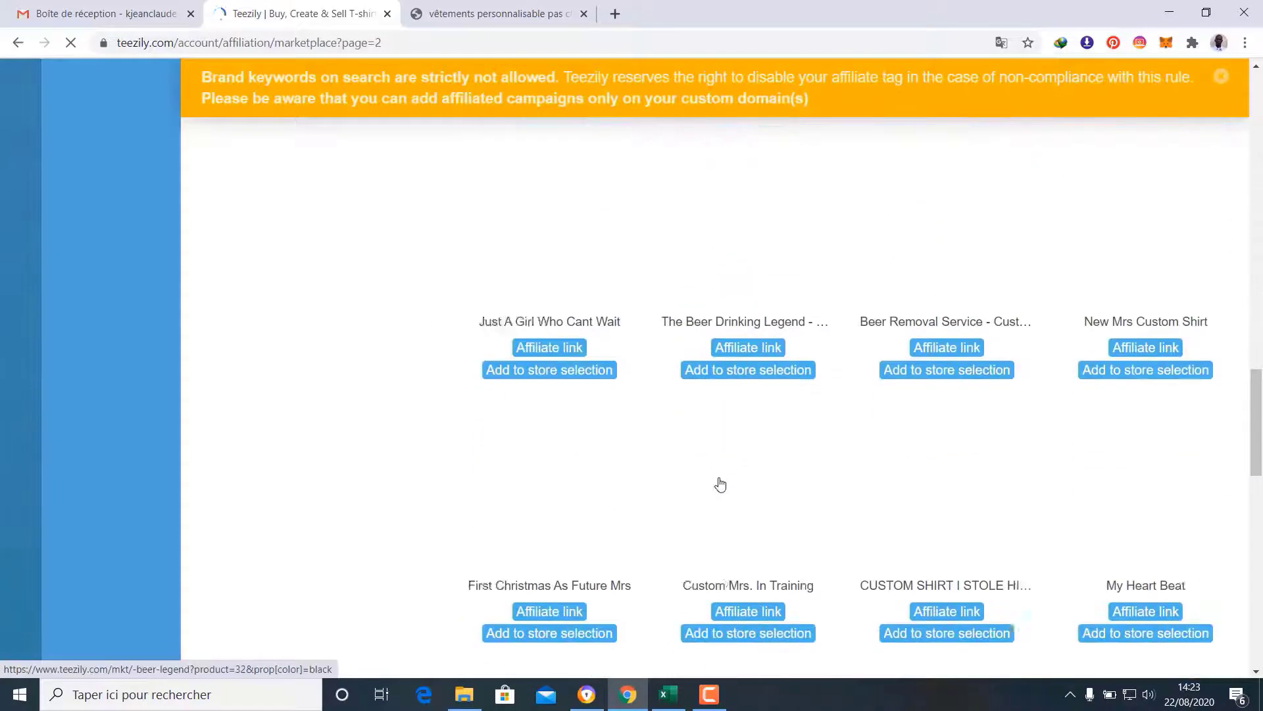
pyautogui.scroll(-10, 727, 484)
pyautogui.scroll(2, 728, 486)
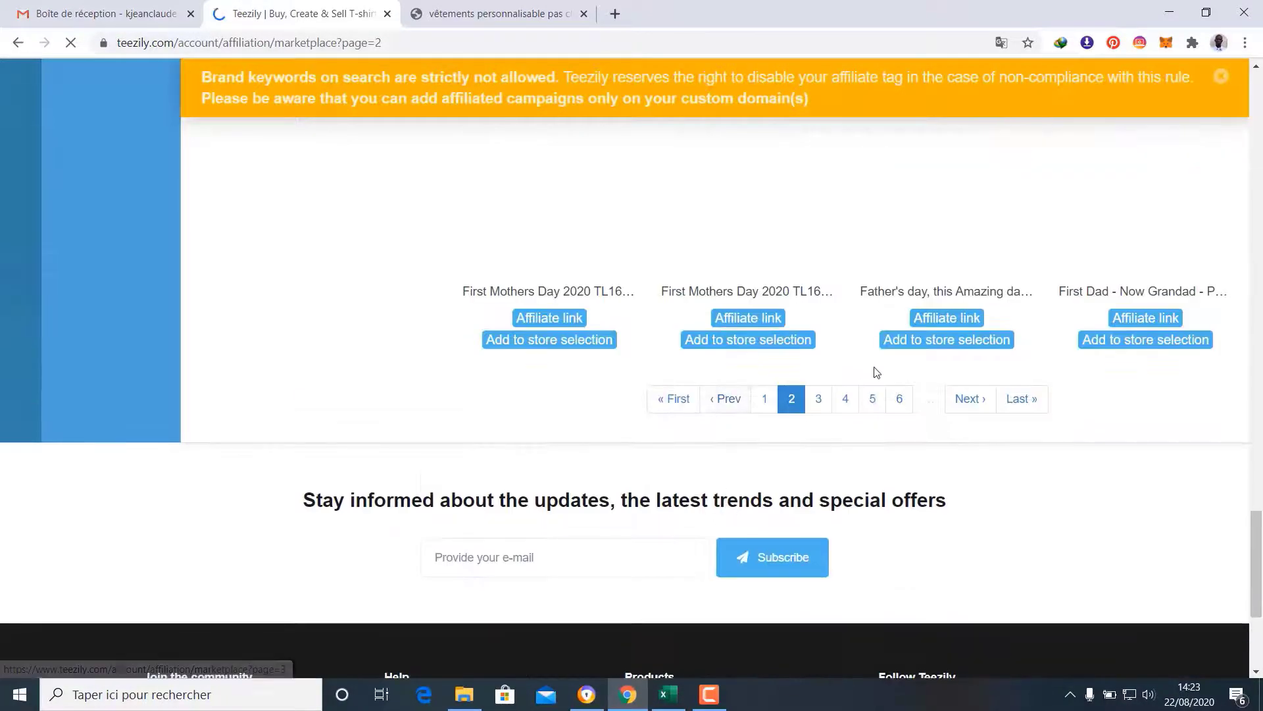
pyautogui.scroll(5, 954, 428)
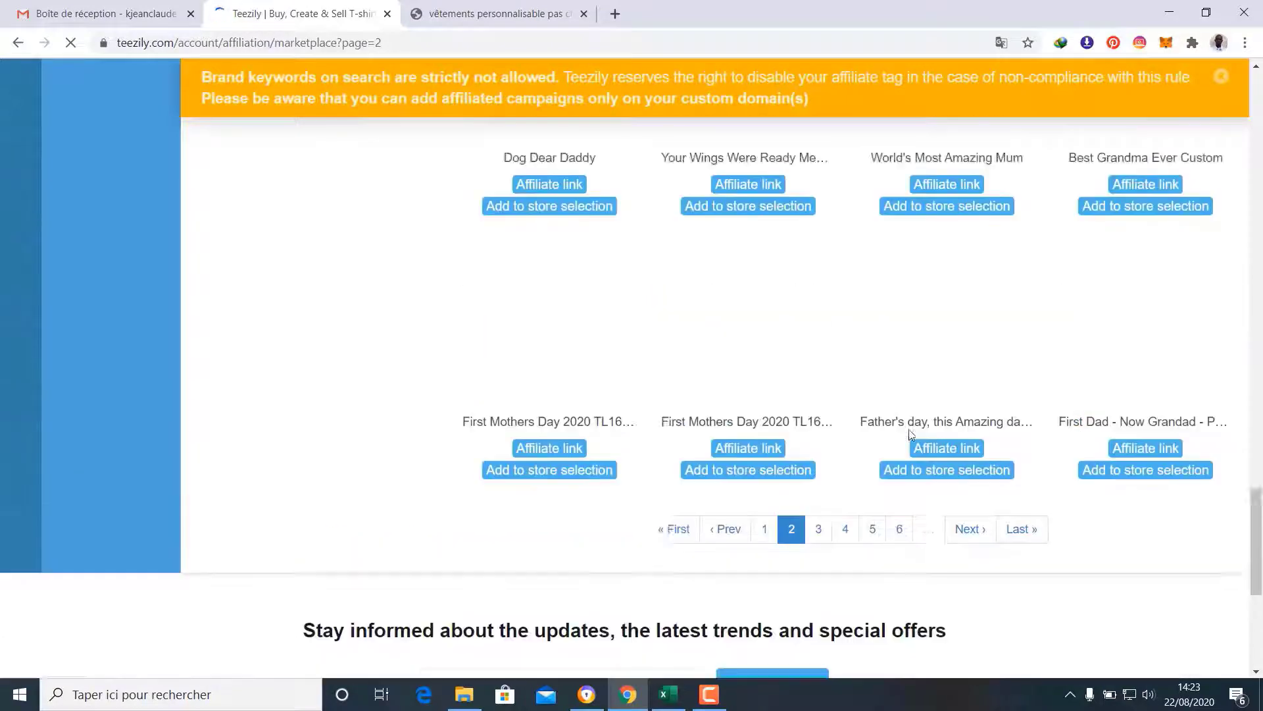
pyautogui.scroll(5, 911, 435)
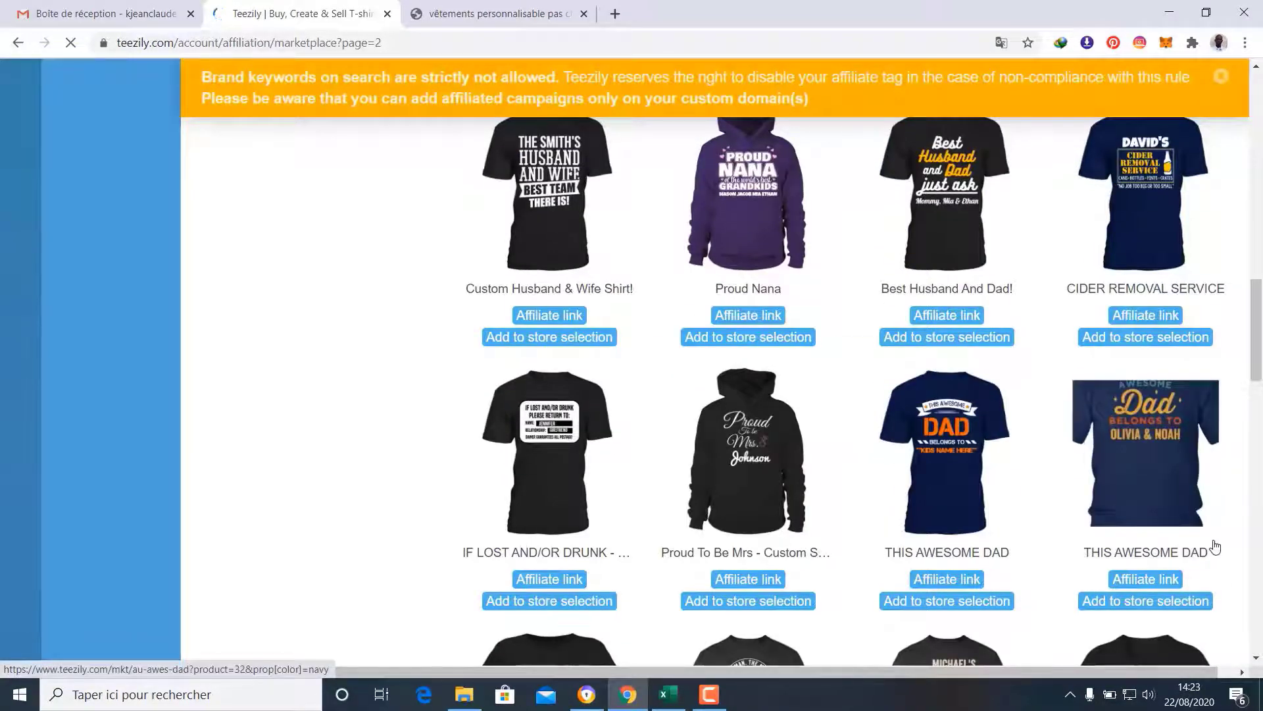
pyautogui.scroll(-5, 1215, 547)
pyautogui.scroll(-3, 1215, 547)
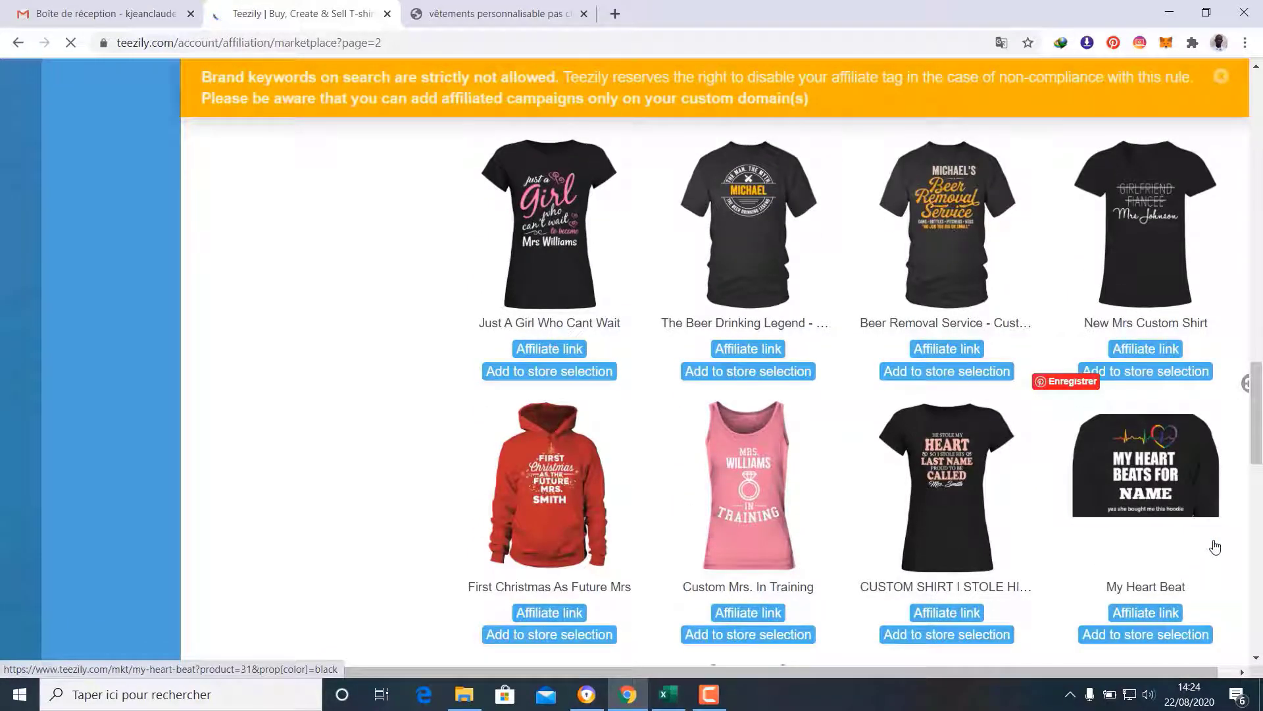
pyautogui.scroll(10, 1215, 548)
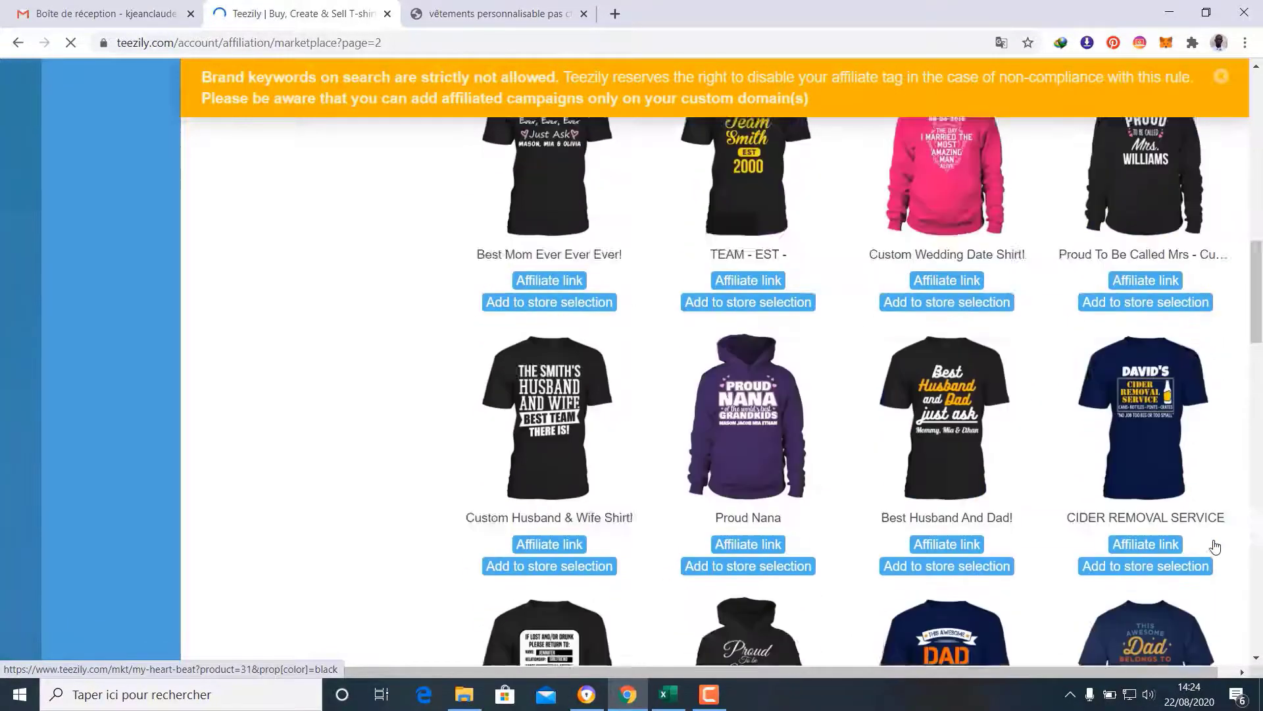
pyautogui.scroll(-1, 1218, 549)
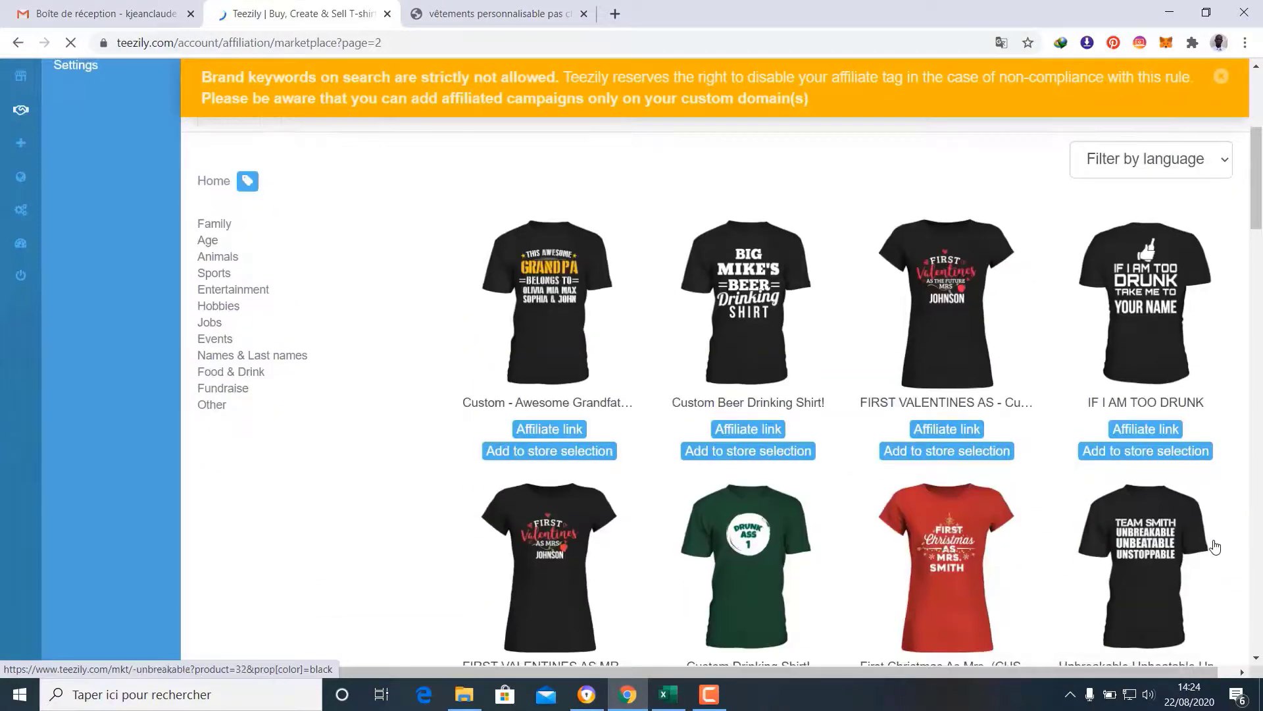
pyautogui.scroll(-10, 619, 402)
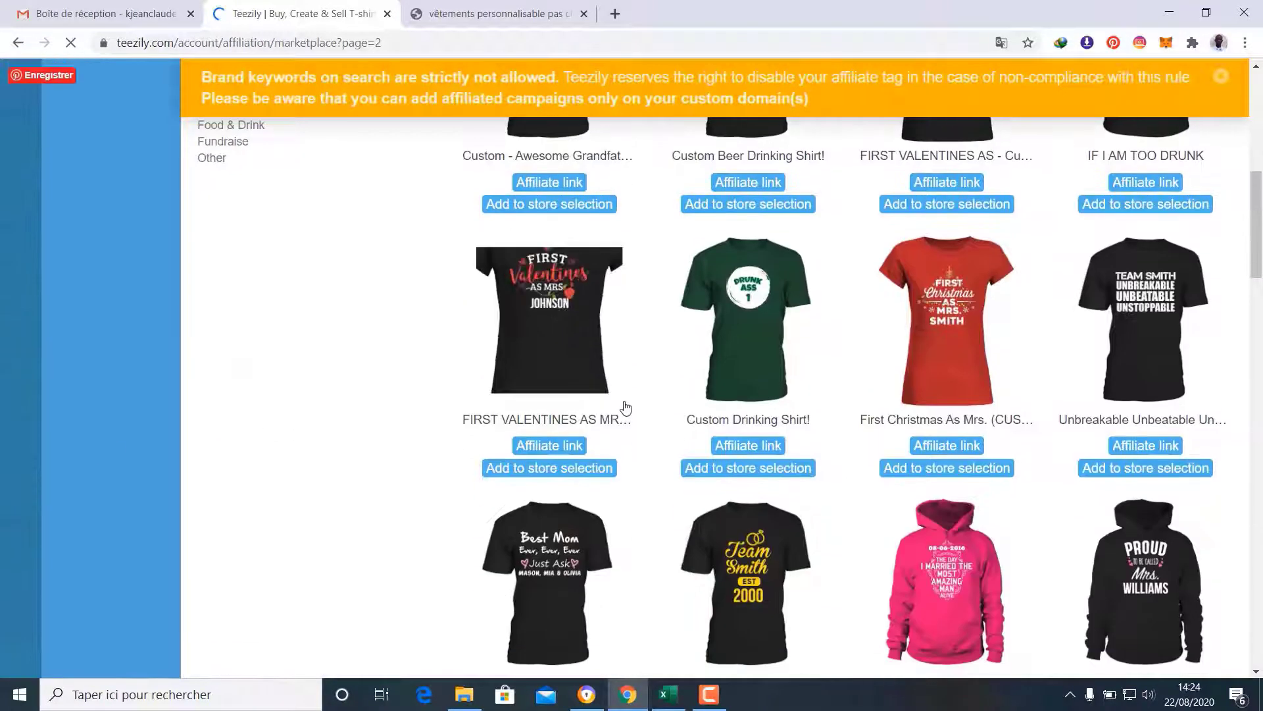
pyautogui.scroll(-5, 627, 395)
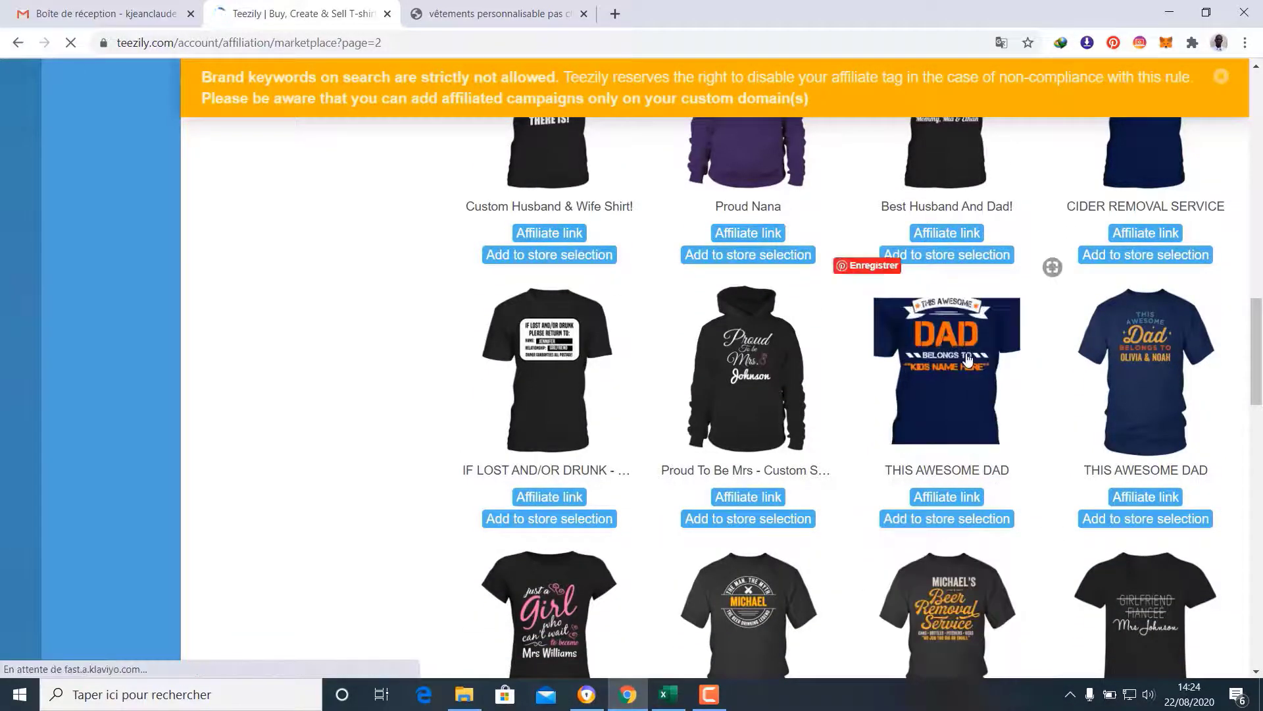
# Add the THIS AWESOME DAD shirt, Future Mrs hoodie, stolen-heart shirt and Dog Dear Daddy mug to the store selection
pyautogui.click(941, 521)
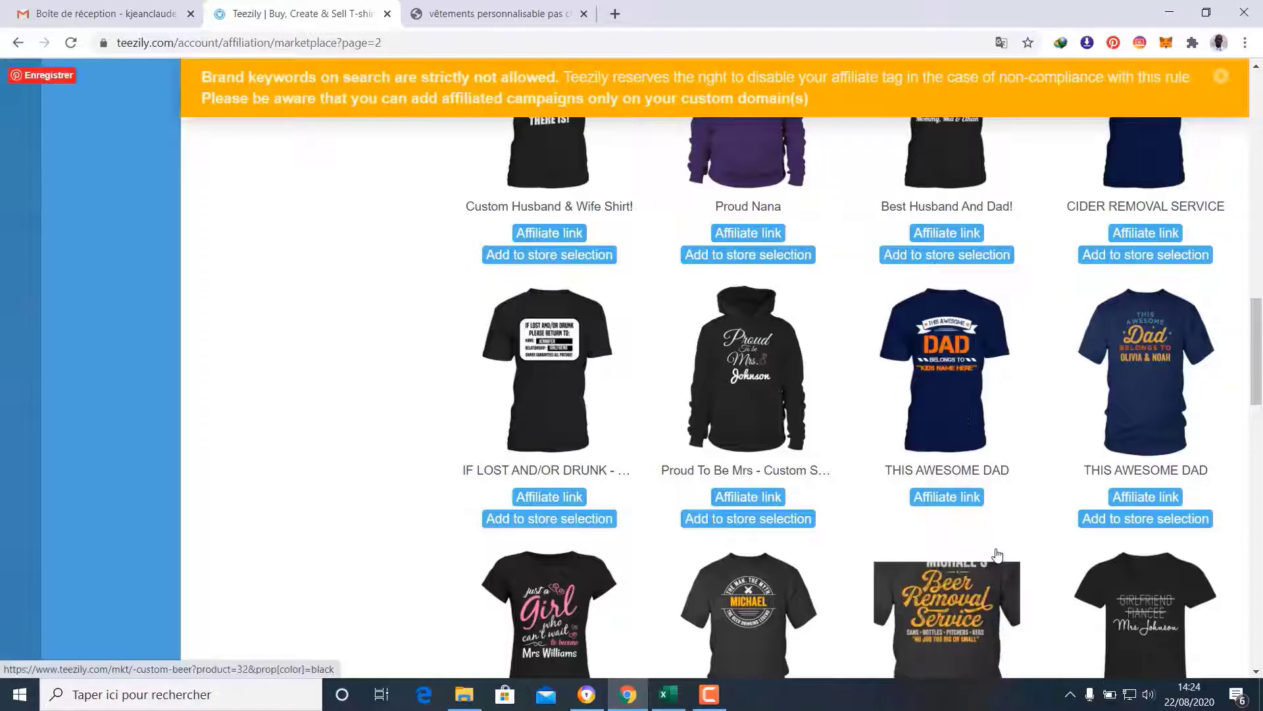
pyautogui.scroll(-7, 975, 512)
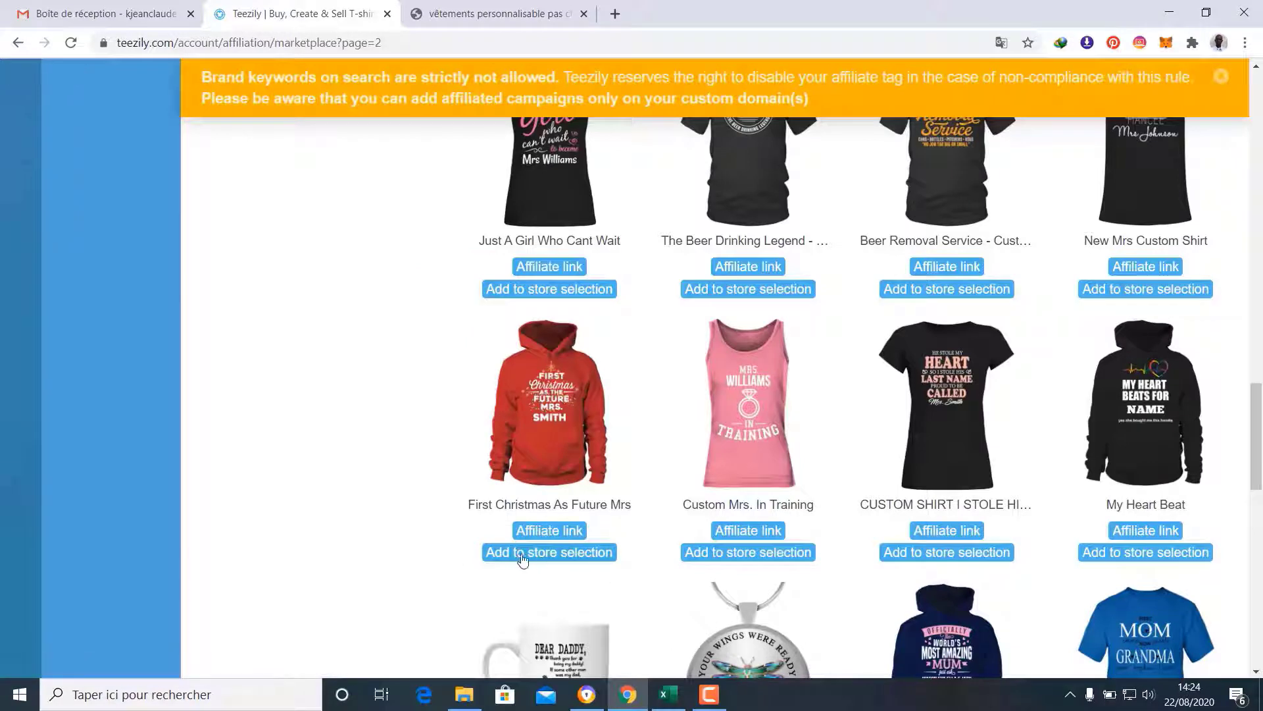
pyautogui.click(555, 556)
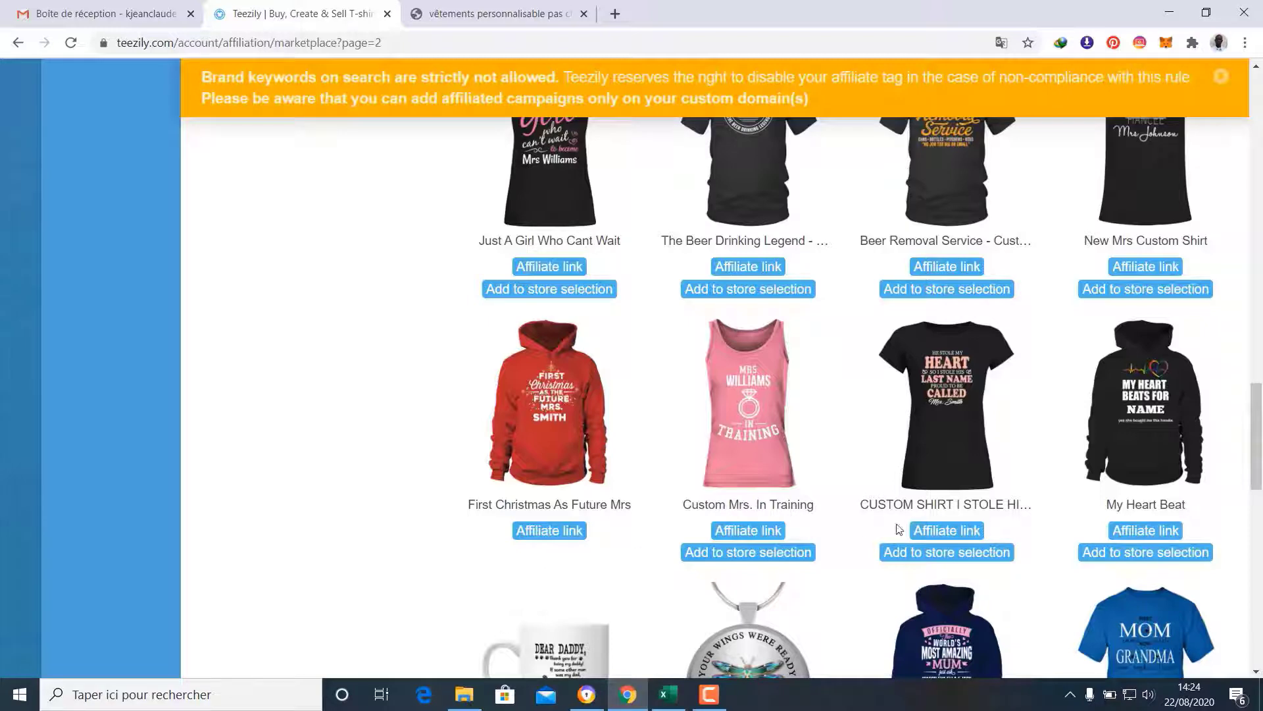
pyautogui.click(961, 556)
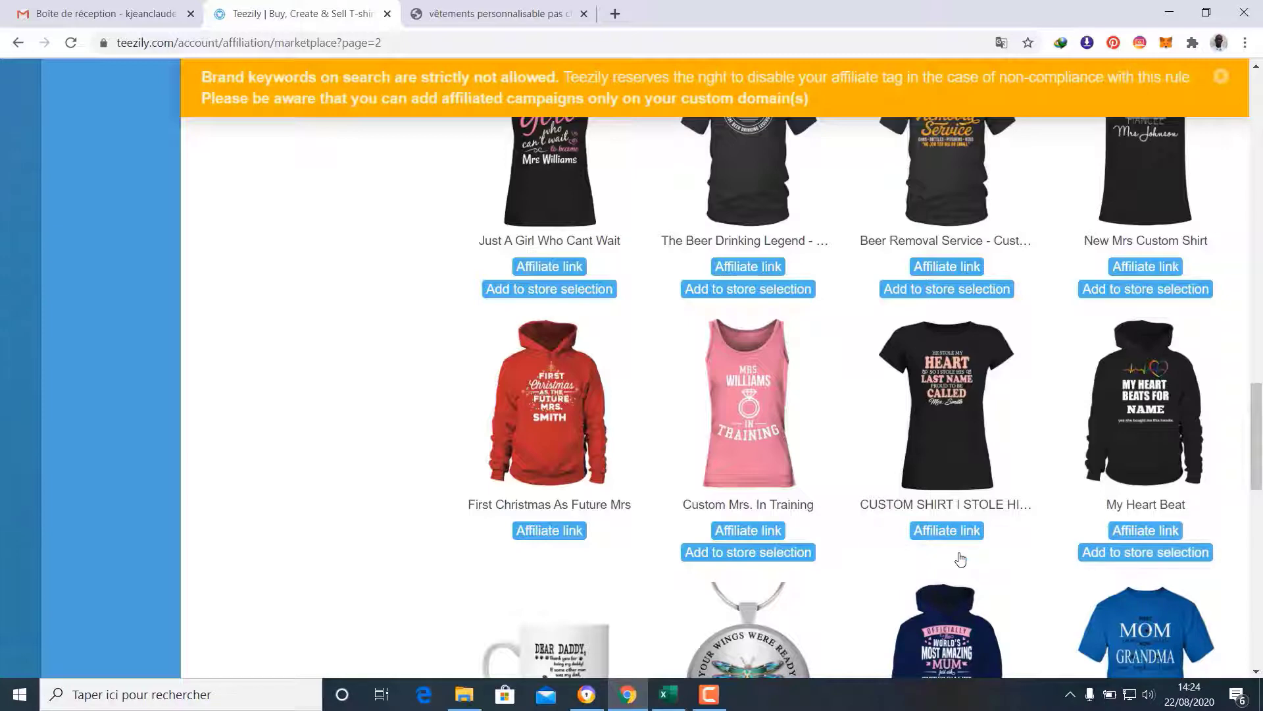
pyautogui.scroll(-5, 958, 552)
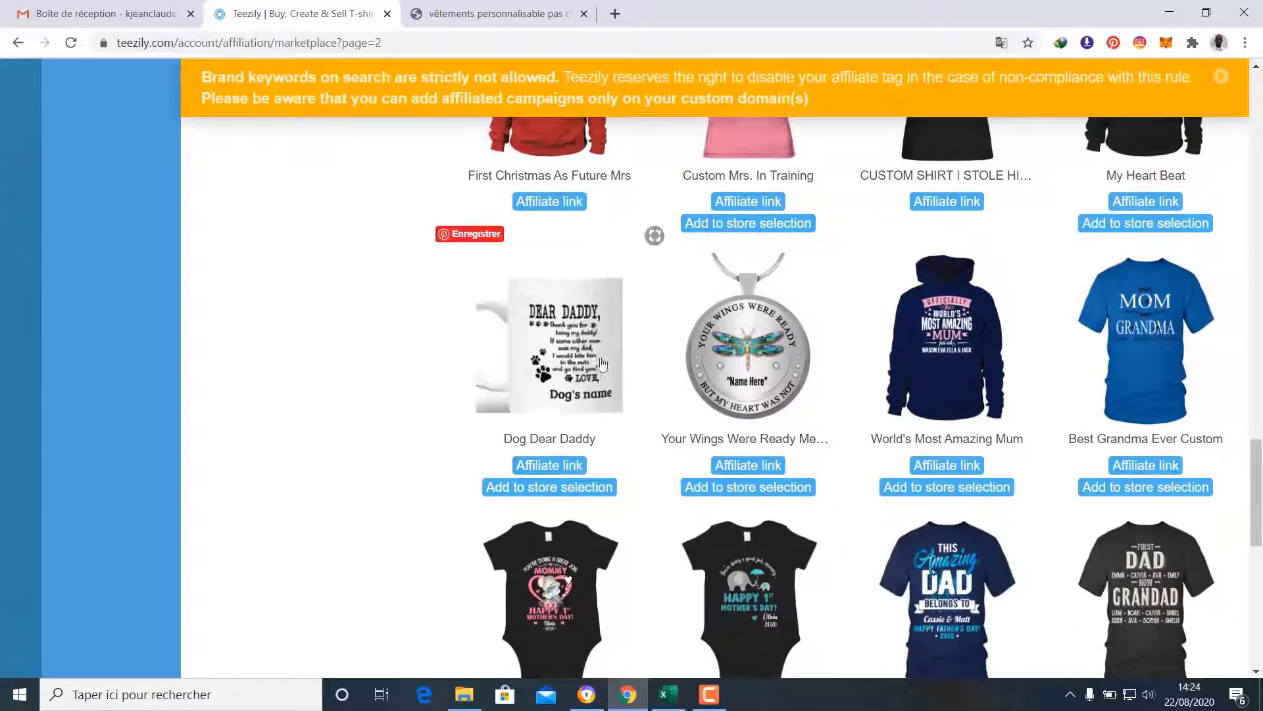
pyautogui.click(556, 490)
pyautogui.click(556, 490)
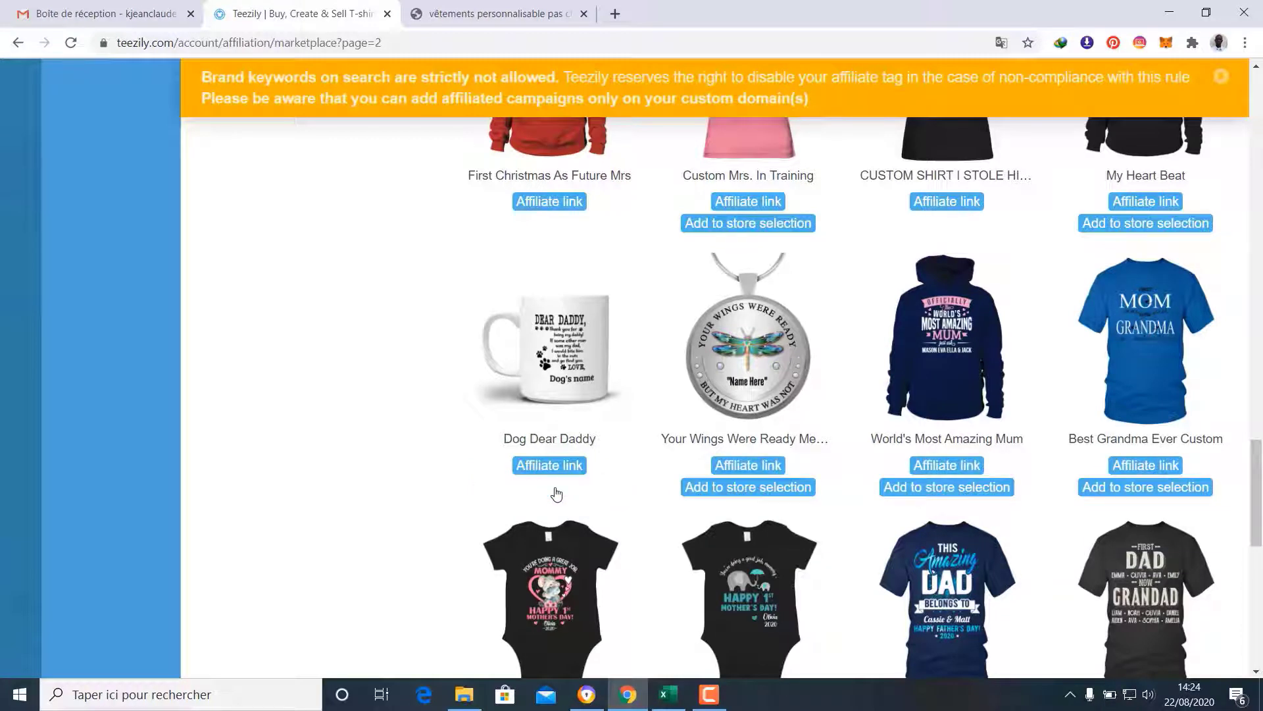
# Add the dragonfly pendant, two Mother's Day onesies and the Father's day shirt to the store selection
pyautogui.click(767, 490)
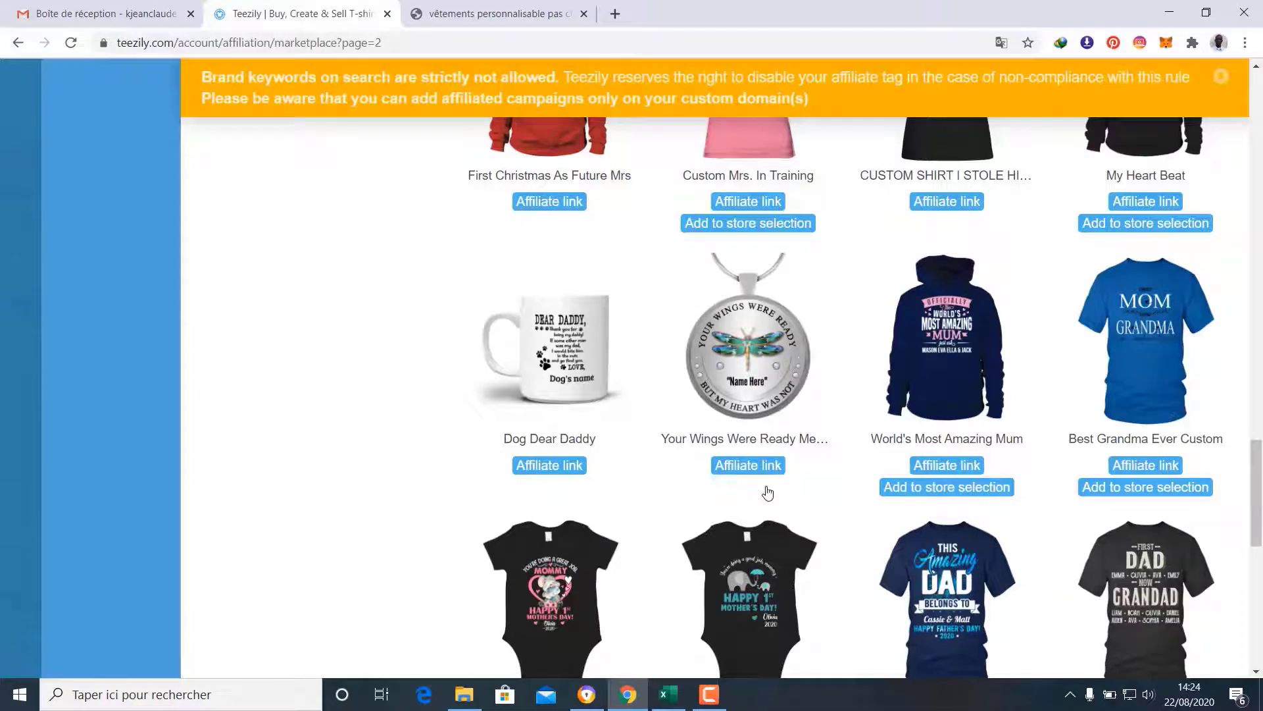
pyautogui.scroll(-5, 766, 486)
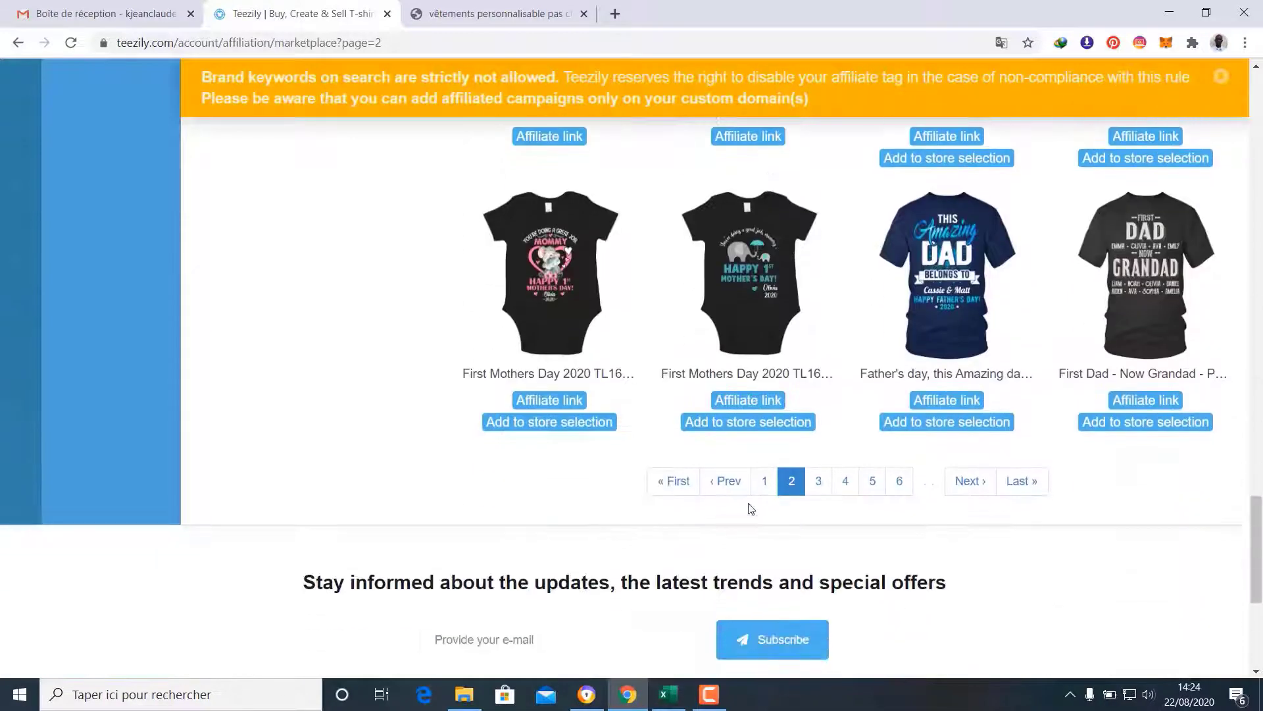
pyautogui.click(575, 431)
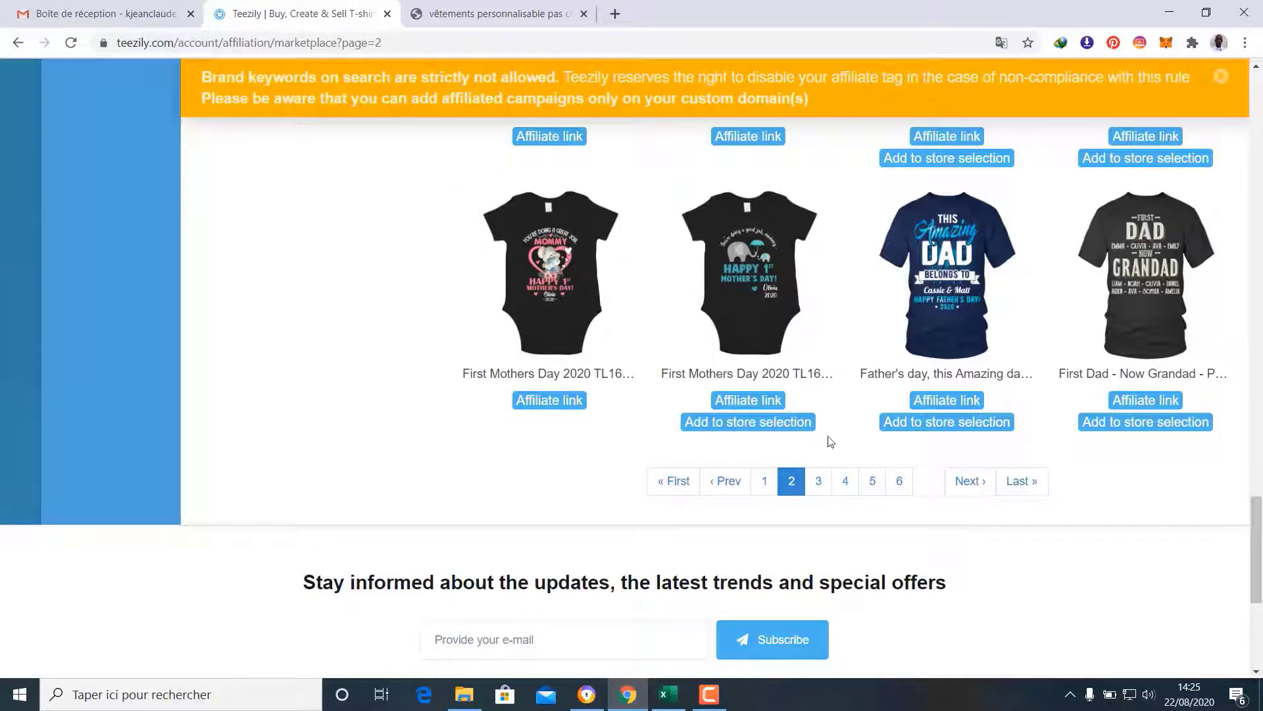
pyautogui.click(755, 423)
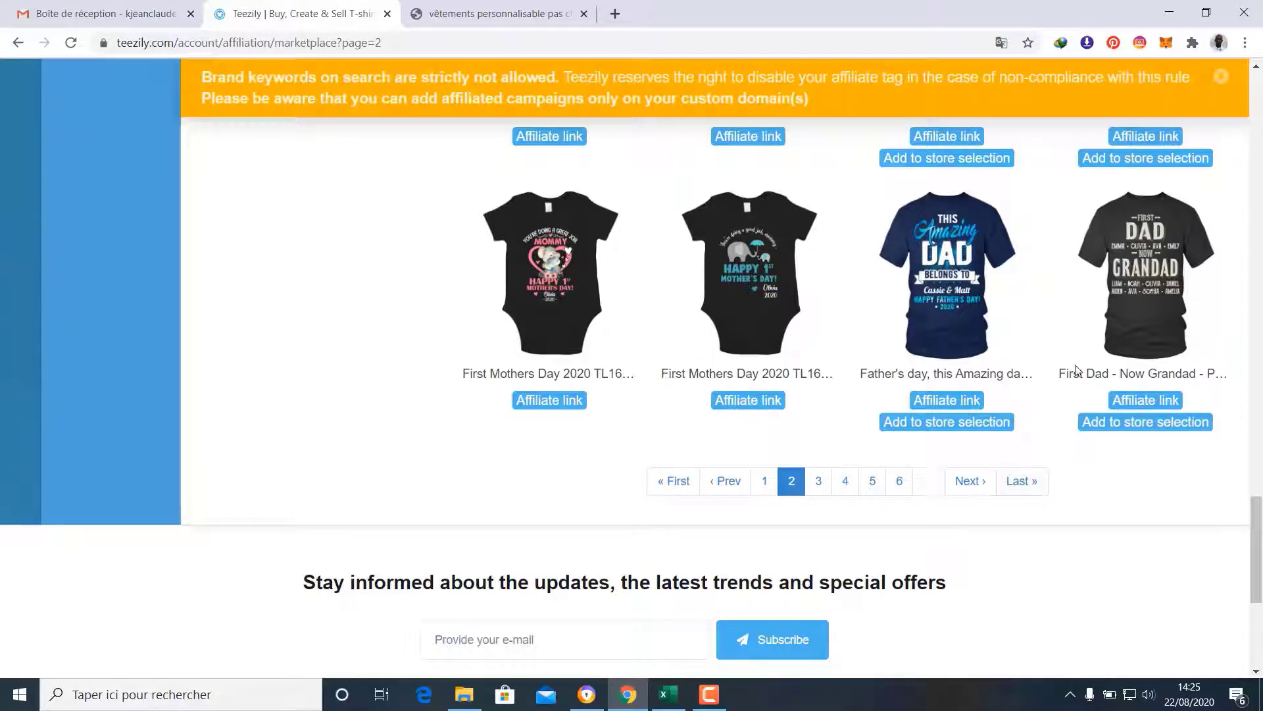
pyautogui.click(984, 423)
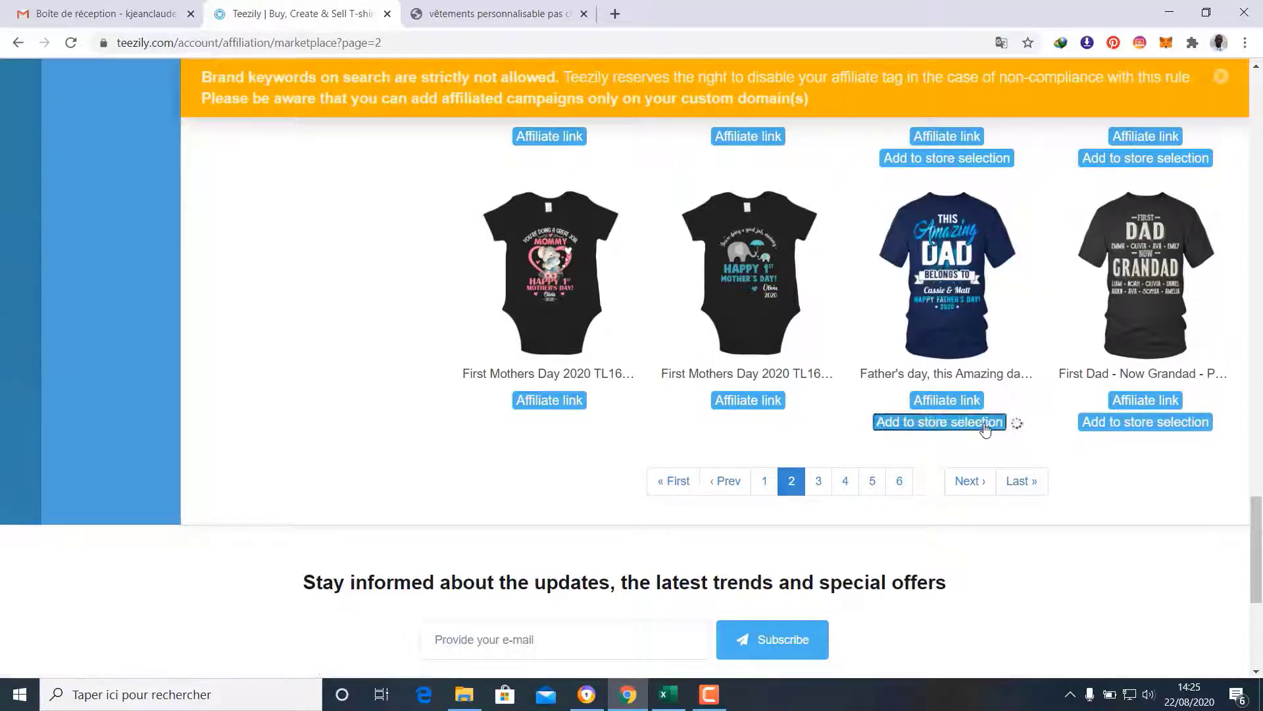
pyautogui.scroll(20, 985, 430)
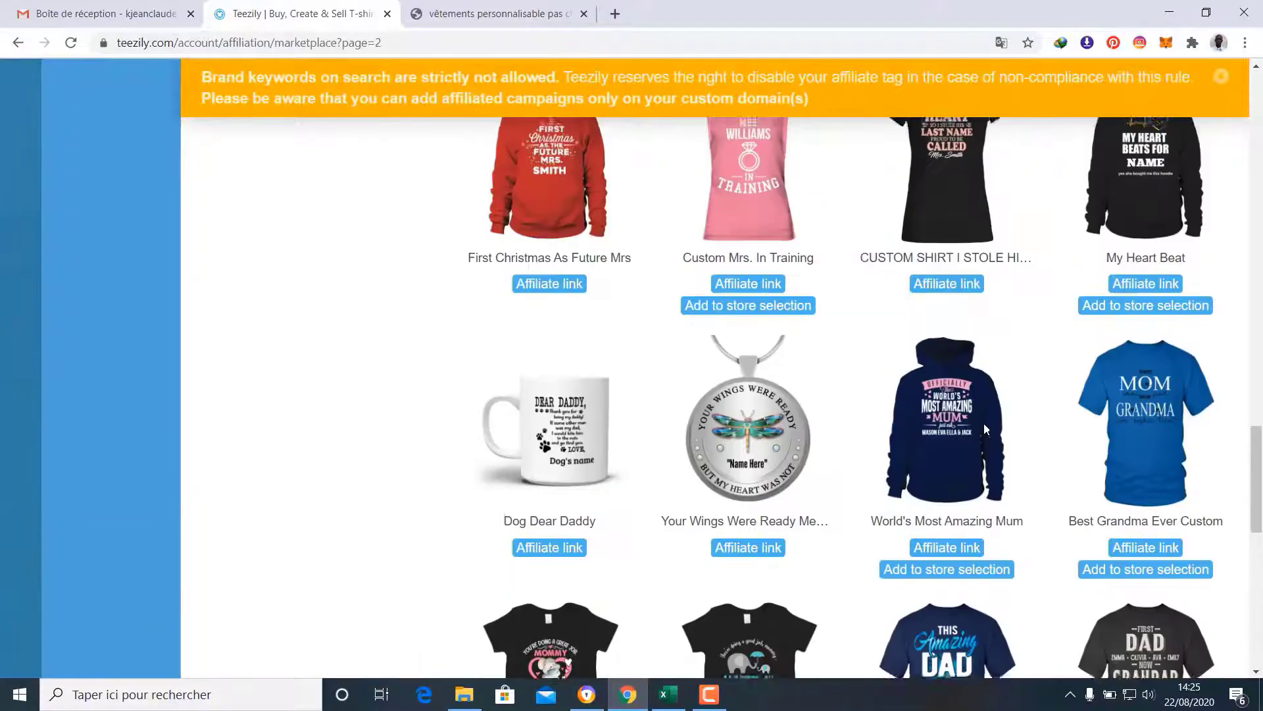
pyautogui.scroll(7, 985, 428)
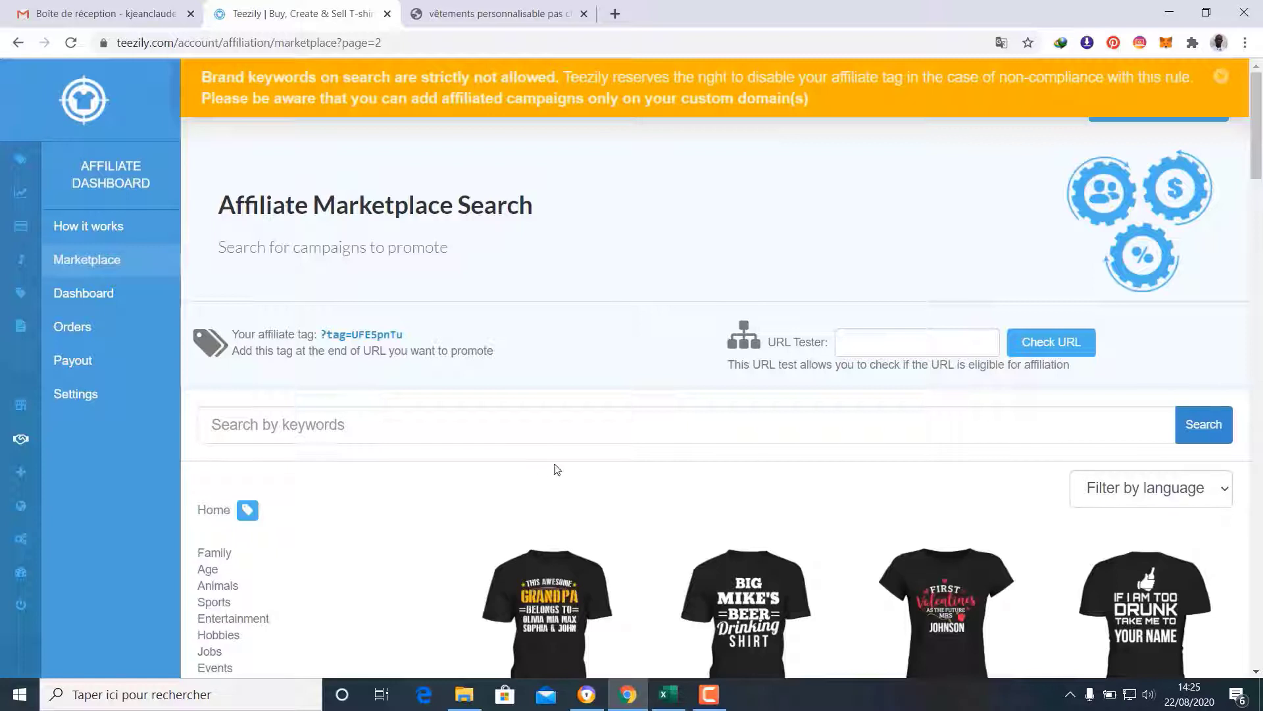
# Go via the seller dashboard and Teezily Stores to the Chic vêtements Details page
pyautogui.click(19, 161)
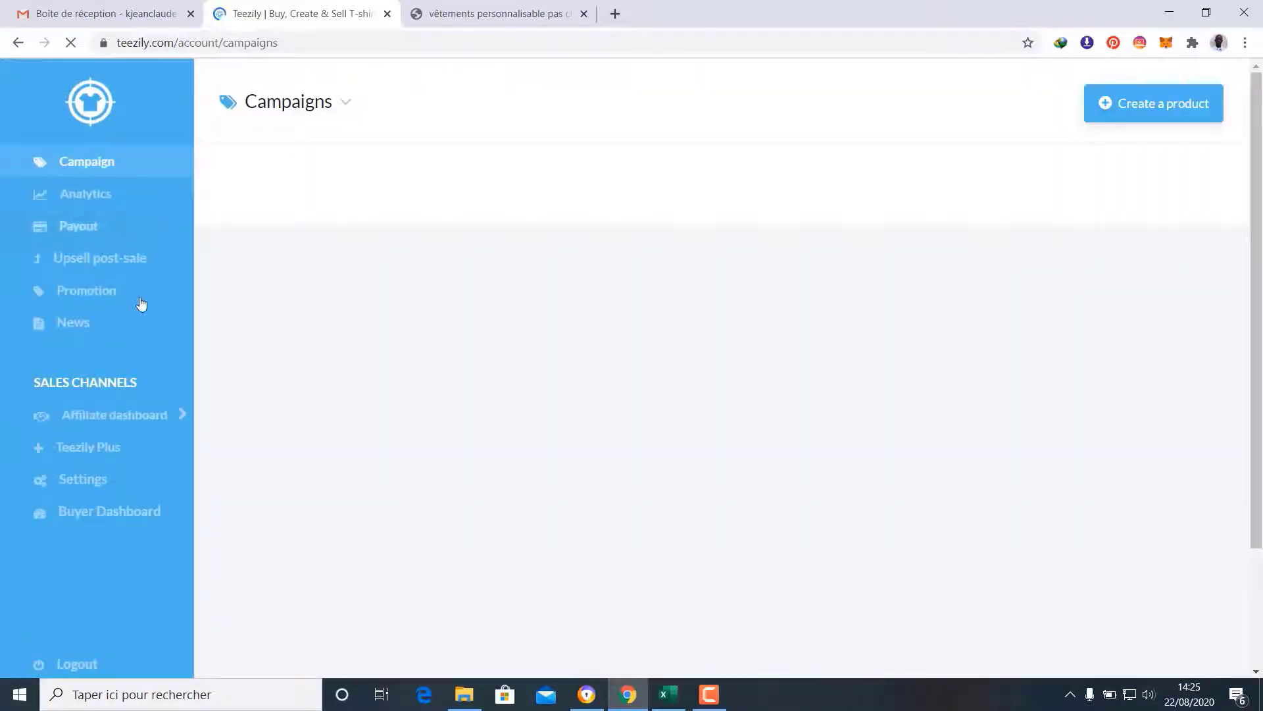
pyautogui.scroll(-1, 211, 445)
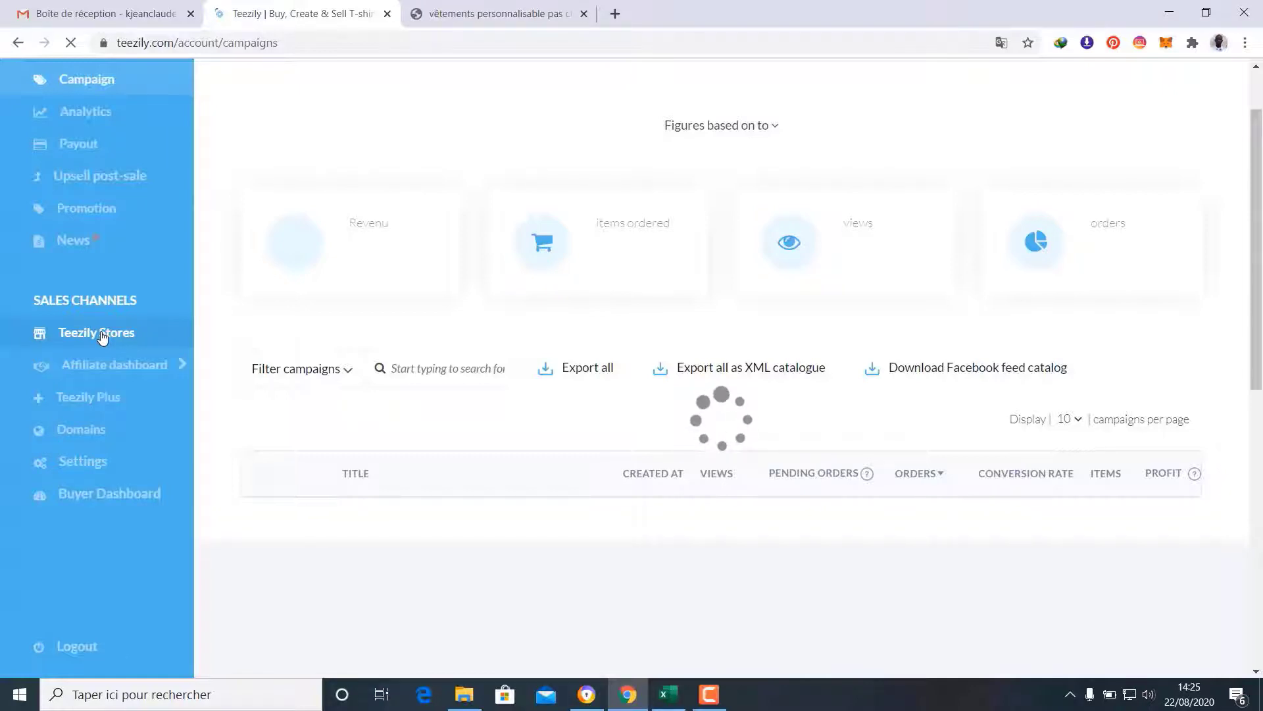
pyautogui.click(102, 337)
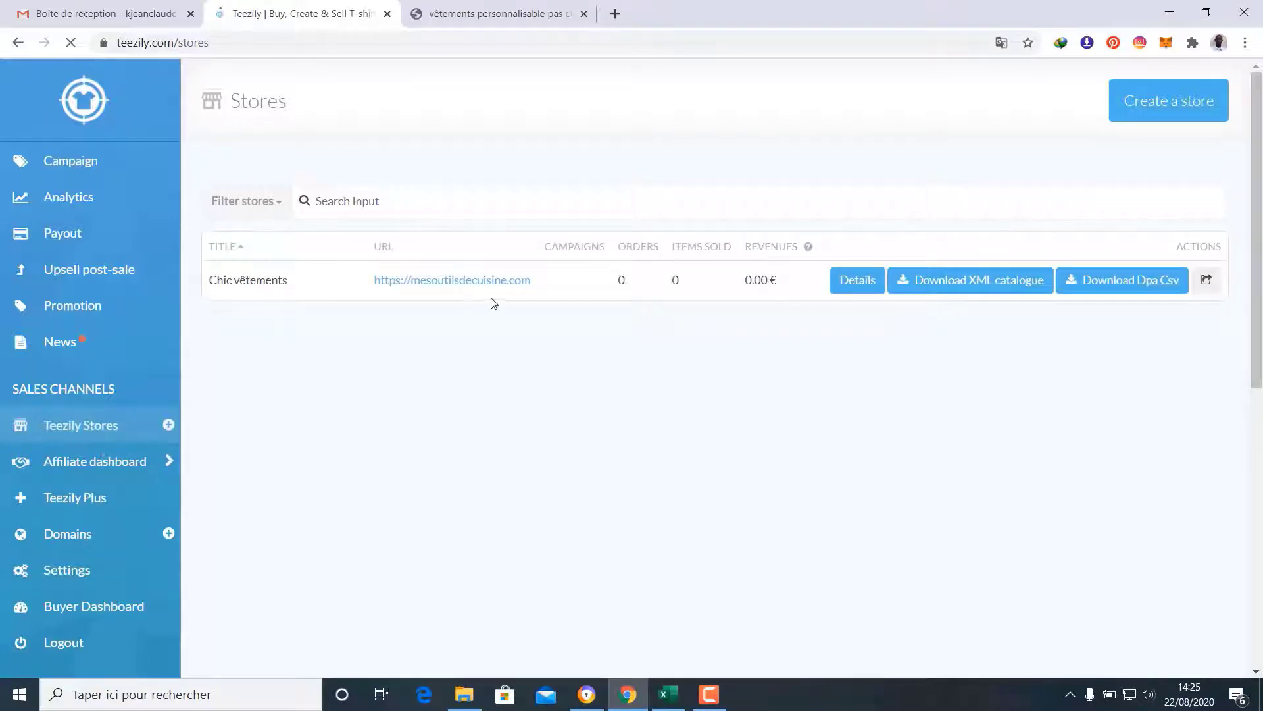
pyautogui.click(851, 279)
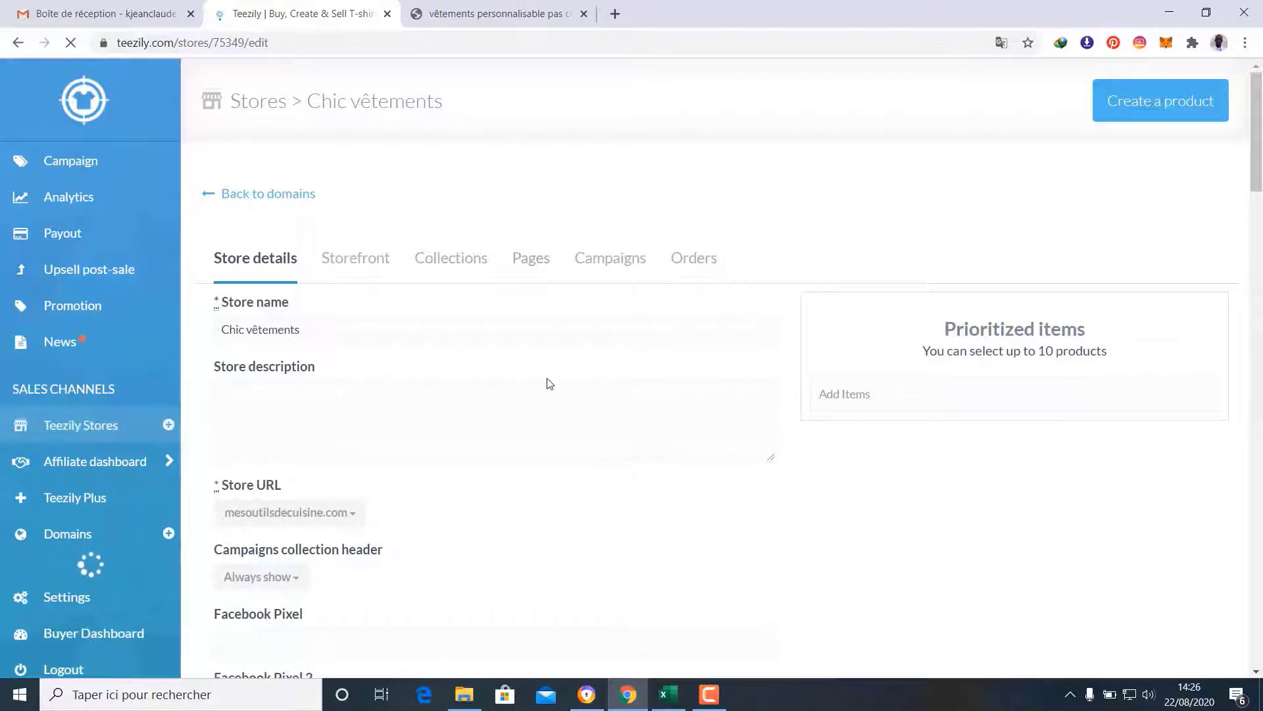
# Include First Christmas As Future Mrs, THIS AWESOME DAD and Father's day in Chic vêtements and Update
pyautogui.scroll(-9, 511, 300)
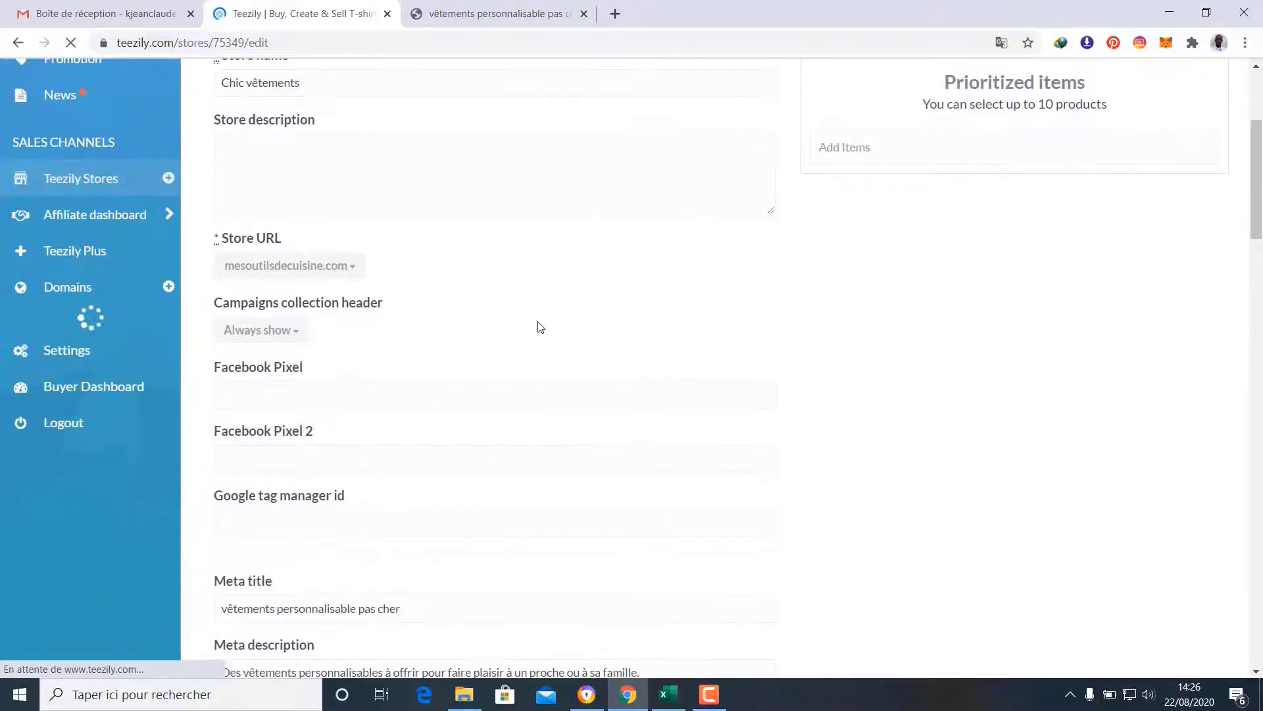
pyautogui.scroll(-13, 548, 323)
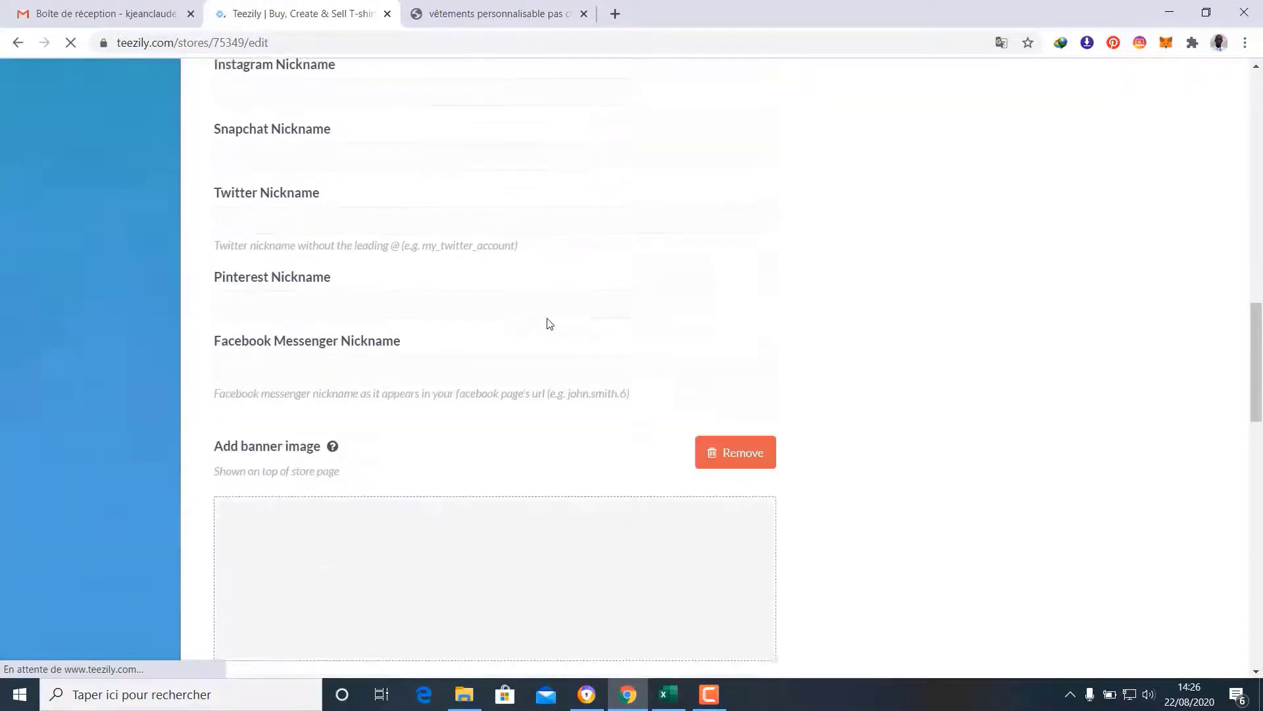
pyautogui.scroll(-10, 548, 323)
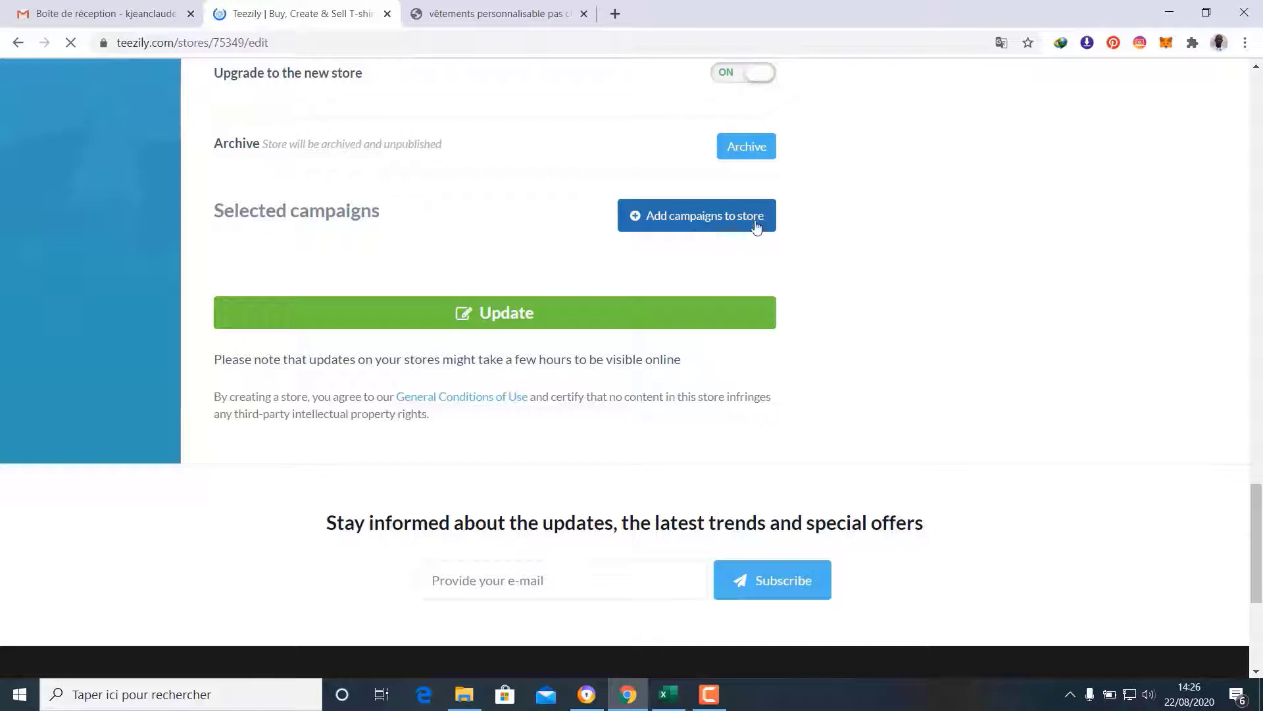
pyautogui.click(689, 221)
pyautogui.scroll(-3, 754, 293)
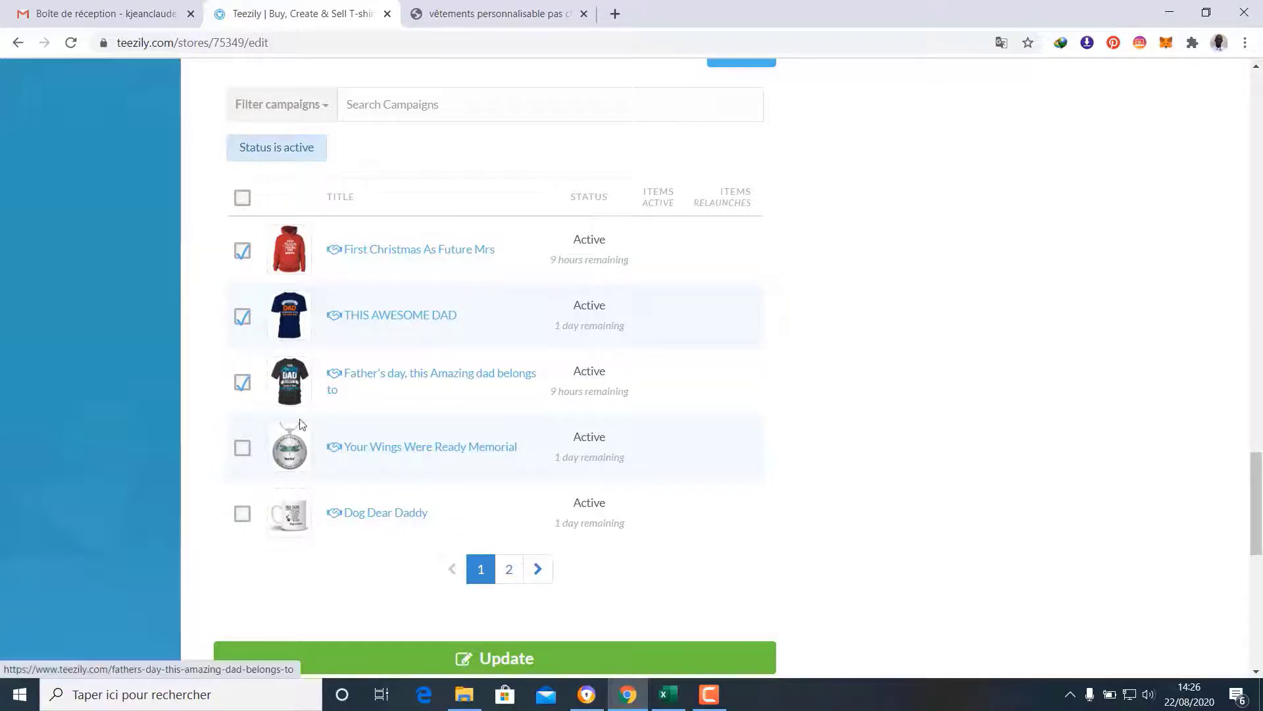
pyautogui.scroll(-2, 658, 487)
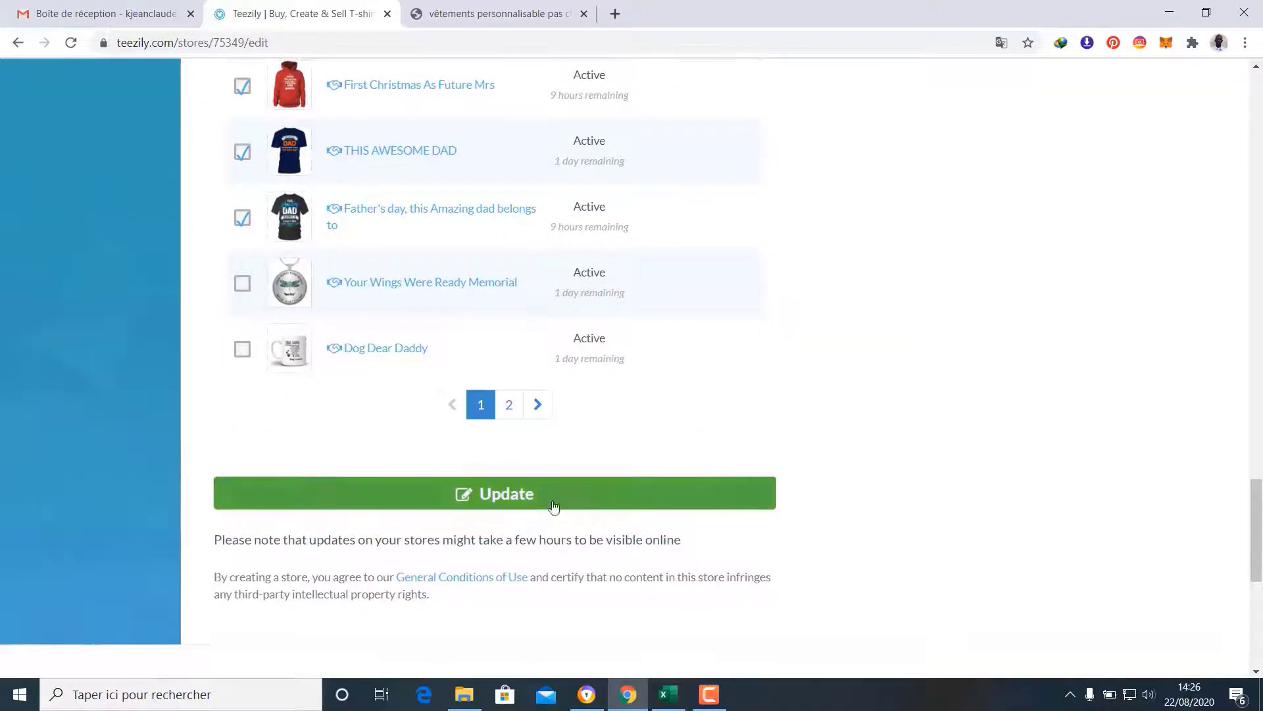
pyautogui.click(498, 494)
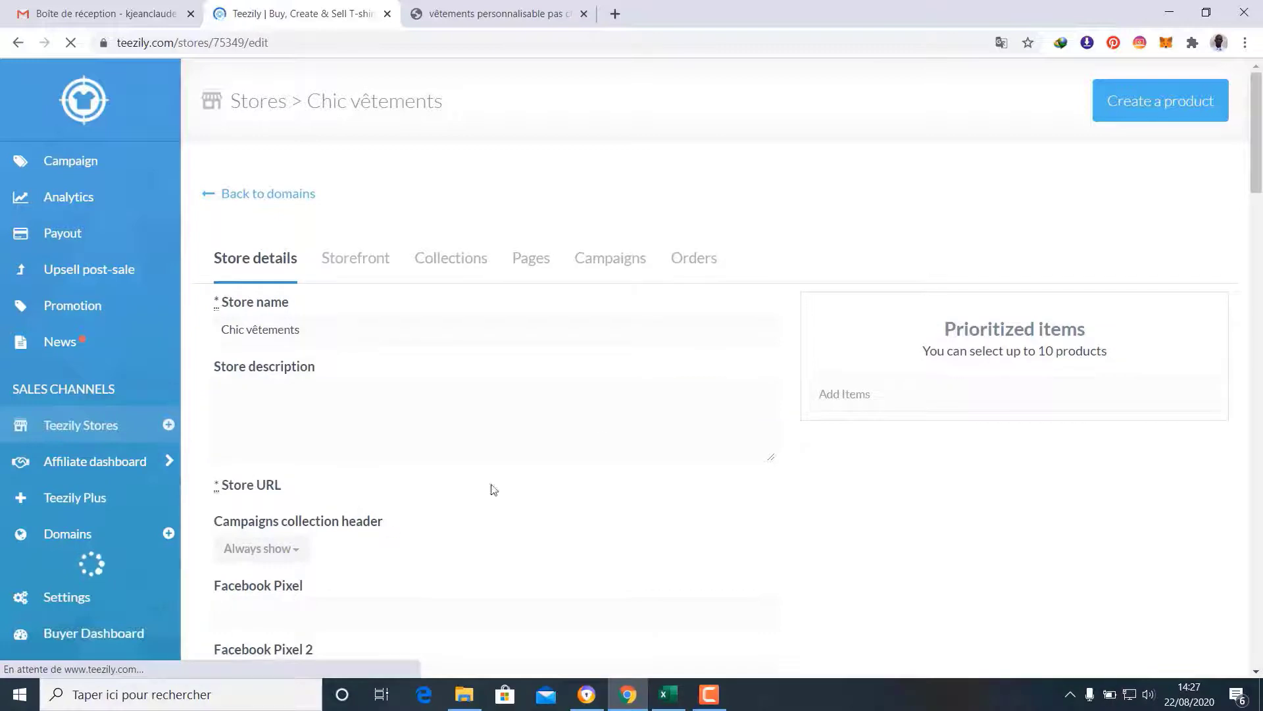
# Switch to the Chic vêtements storefront and reload it to show the new campaigns
pyautogui.click(500, 5)
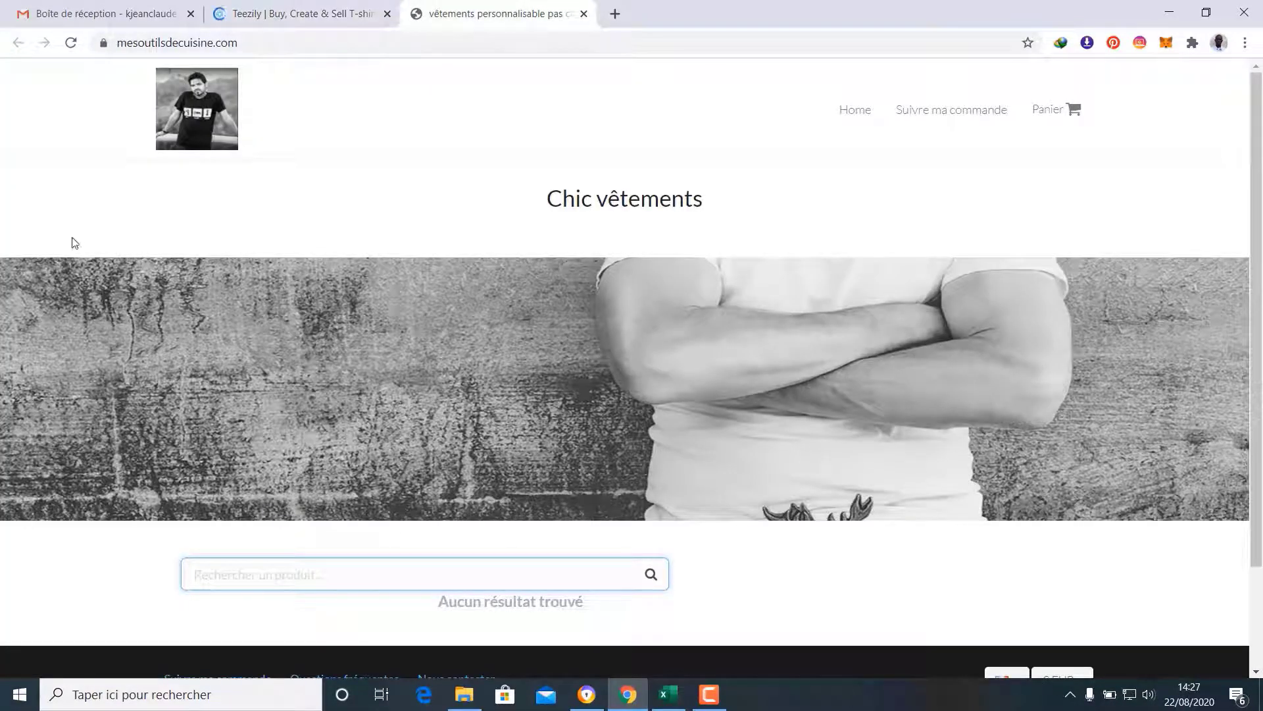
pyautogui.scroll(-2, 708, 511)
pyautogui.scroll(1, 643, 485)
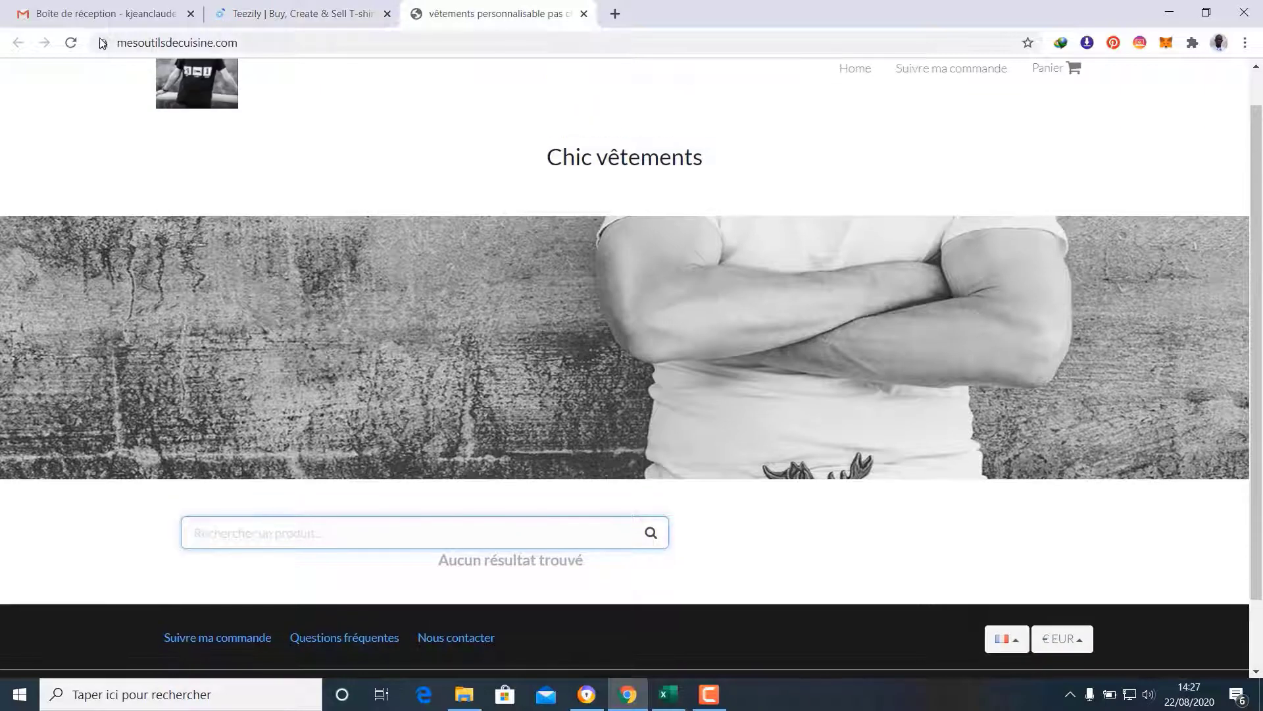
pyautogui.click(70, 44)
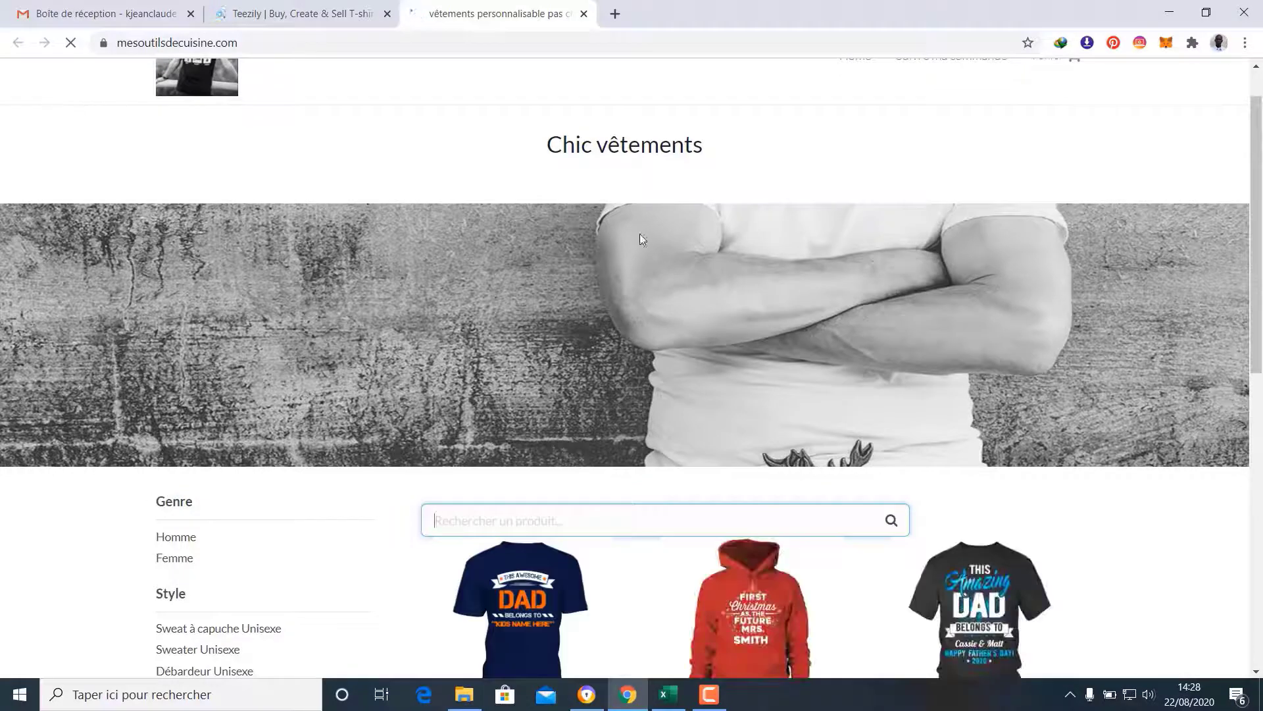
# Scroll to the product grid and open the Father's day Amazing Dad T-shirt
pyautogui.scroll(-5, 856, 222)
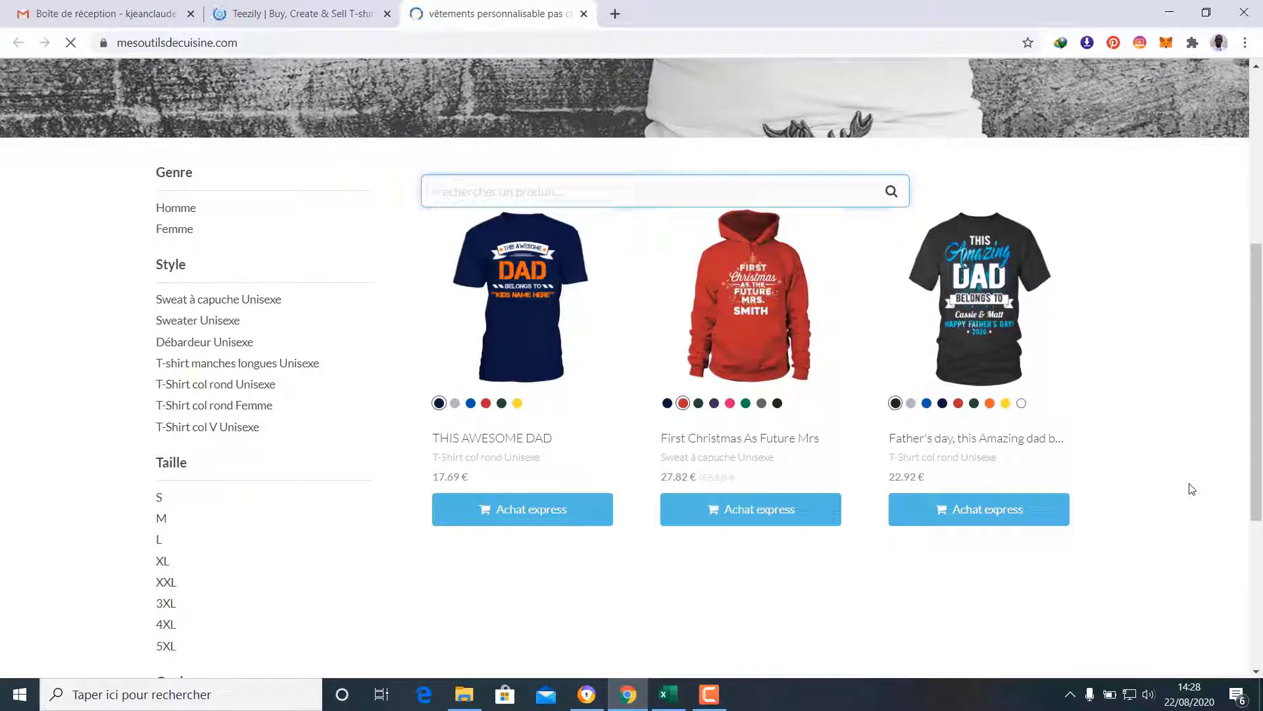
pyautogui.scroll(5, 1192, 489)
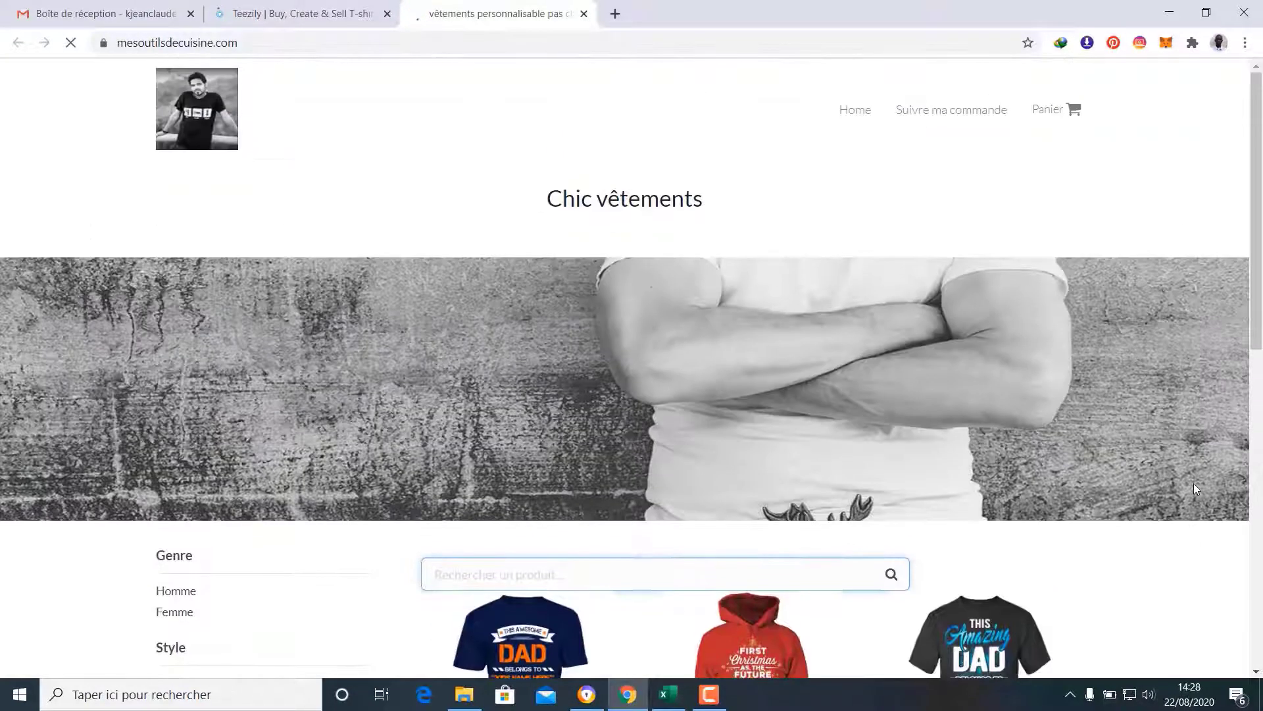
pyautogui.scroll(-1, 1197, 489)
pyautogui.scroll(1, 1196, 489)
pyautogui.scroll(-4, 1196, 485)
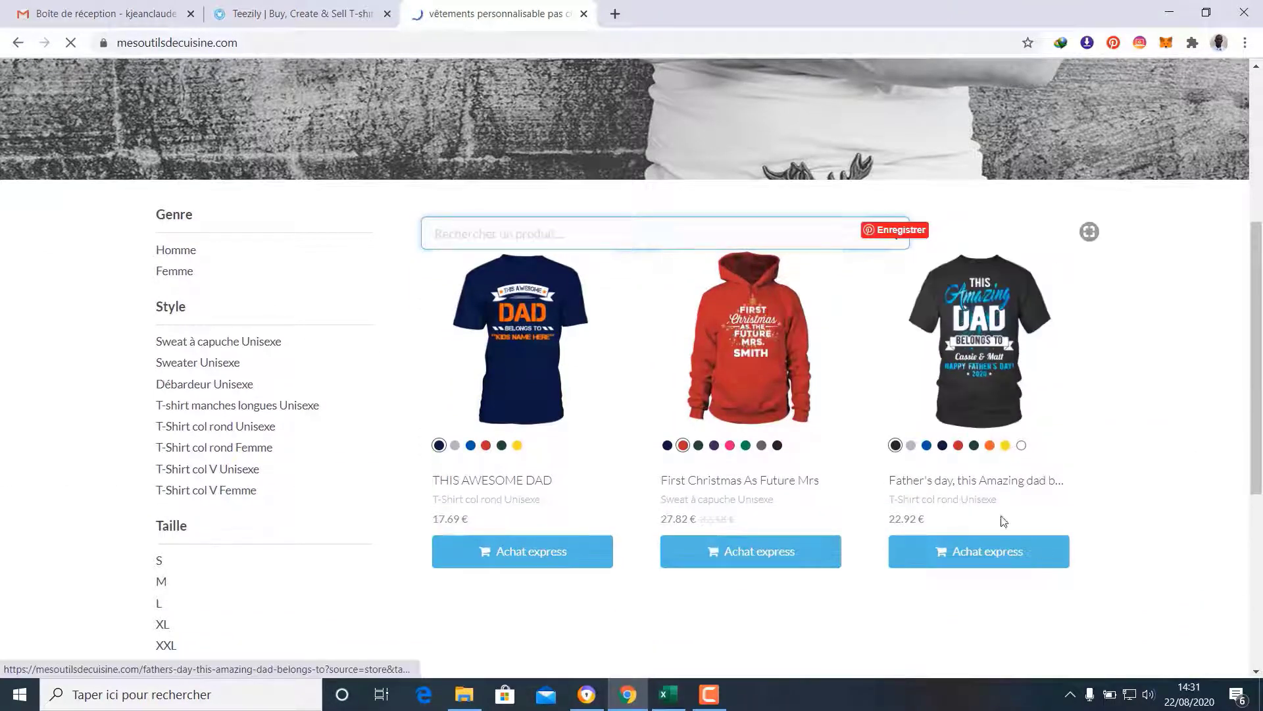
pyautogui.click(931, 480)
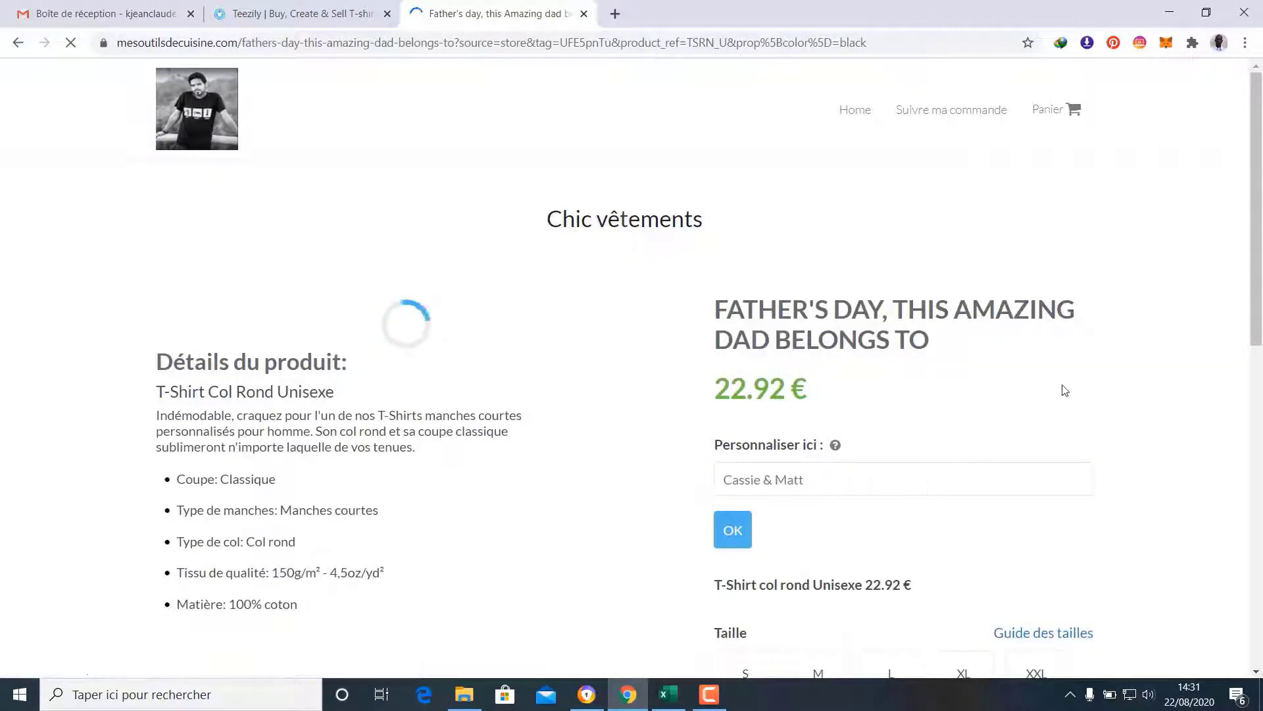
# Look over the Father's day product page, 331 sold, and the two campaigns below it
pyautogui.scroll(-2, 1065, 390)
pyautogui.scroll(-2, 1065, 390)
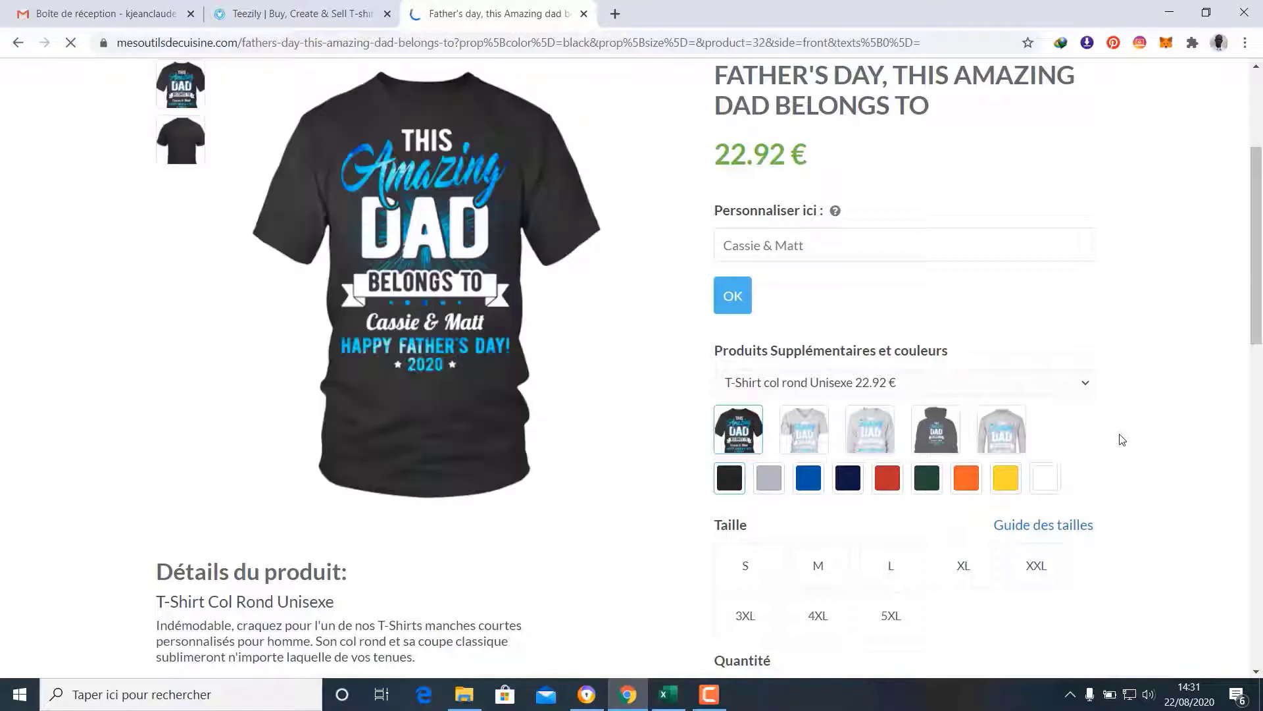
pyautogui.scroll(4, 1122, 439)
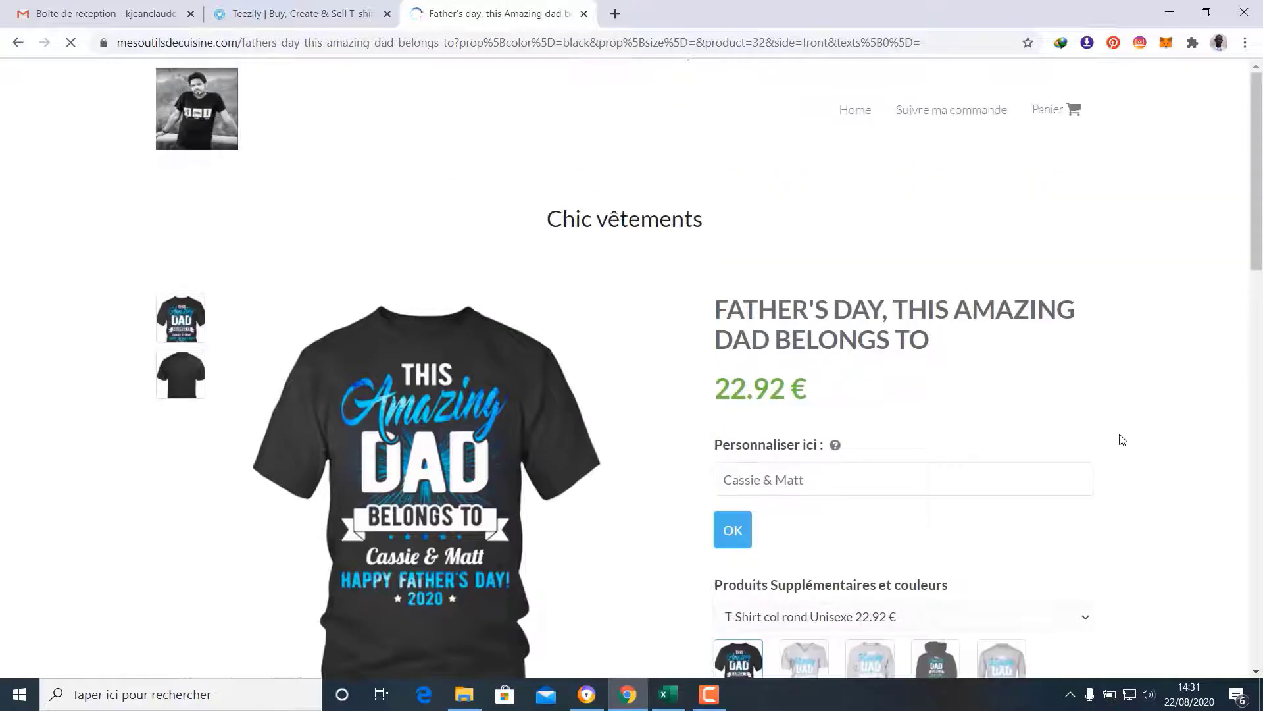
pyautogui.scroll(-3, 1119, 437)
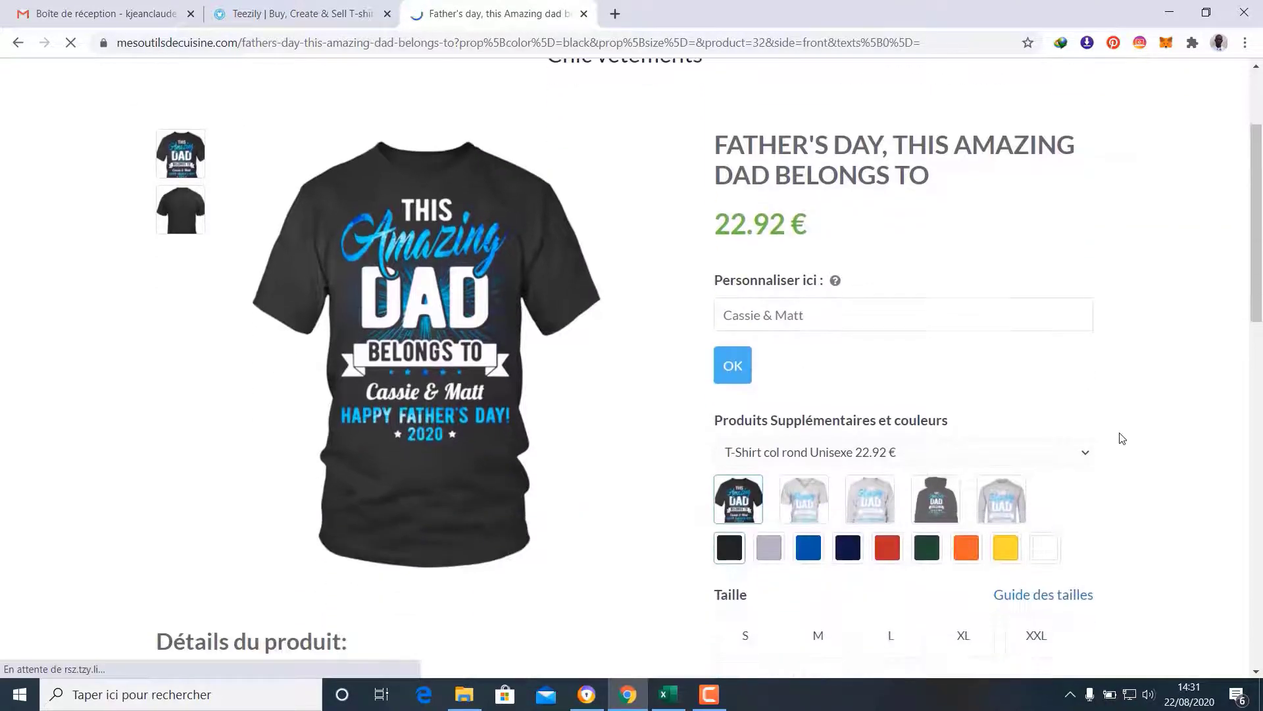
pyautogui.moveTo(471, 347)
pyautogui.moveTo(441, 321)
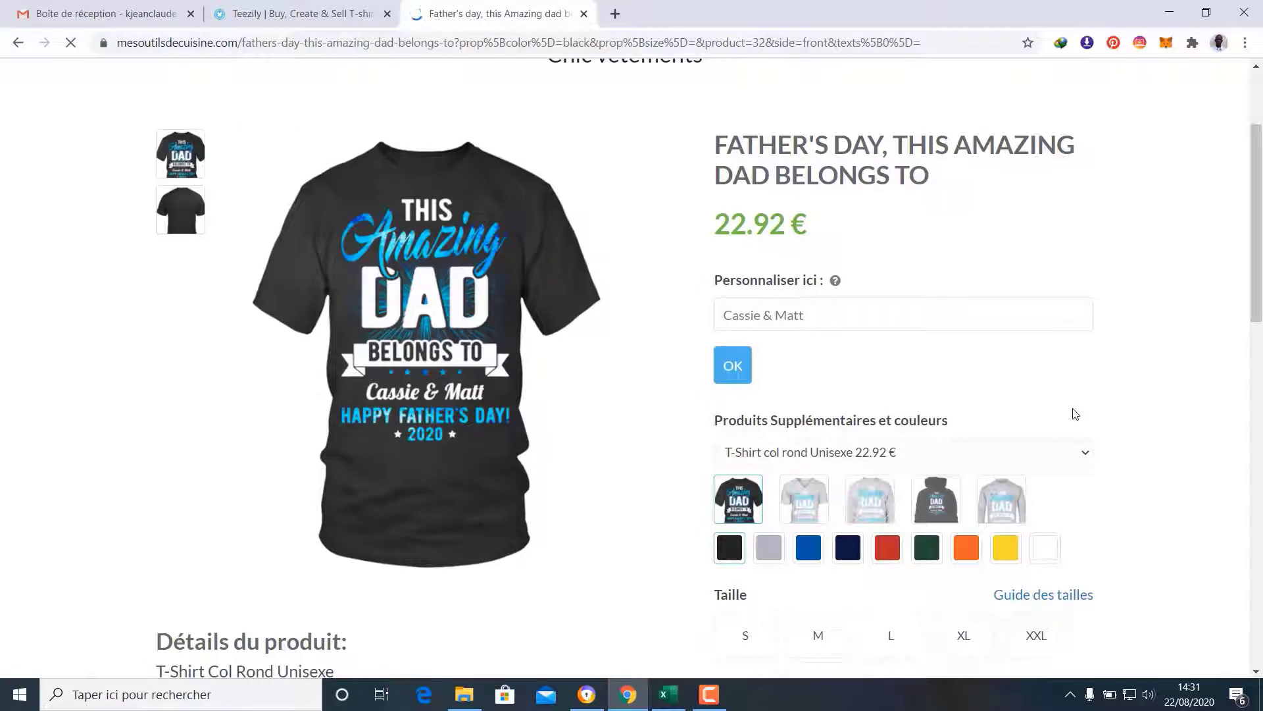
pyautogui.scroll(-3, 1075, 413)
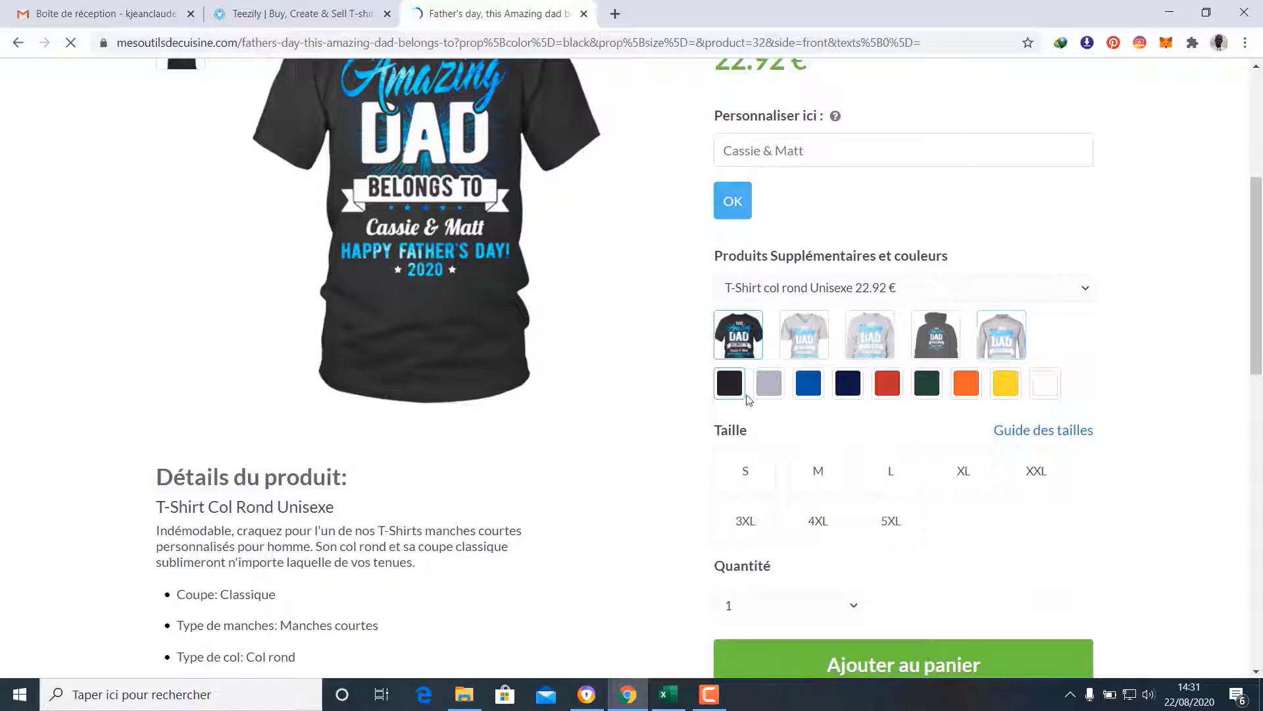
pyautogui.scroll(-3, 1066, 445)
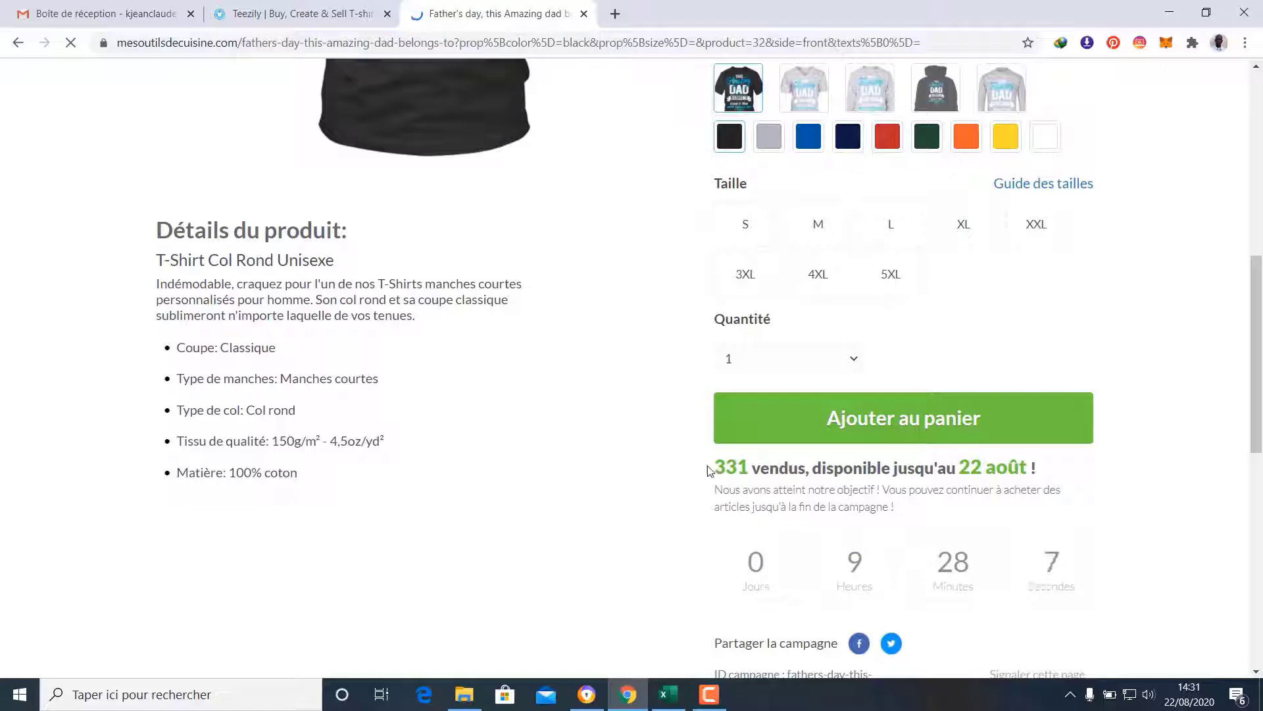
pyautogui.scroll(-9, 783, 465)
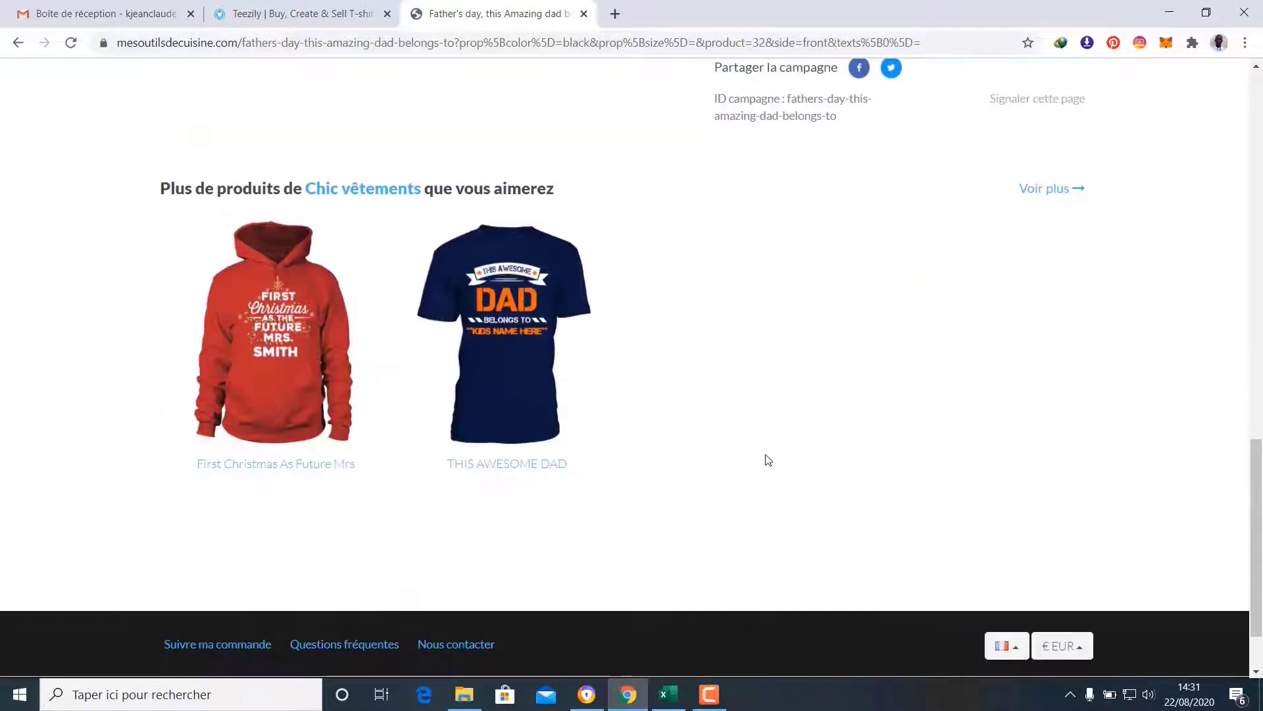
pyautogui.scroll(5, 767, 442)
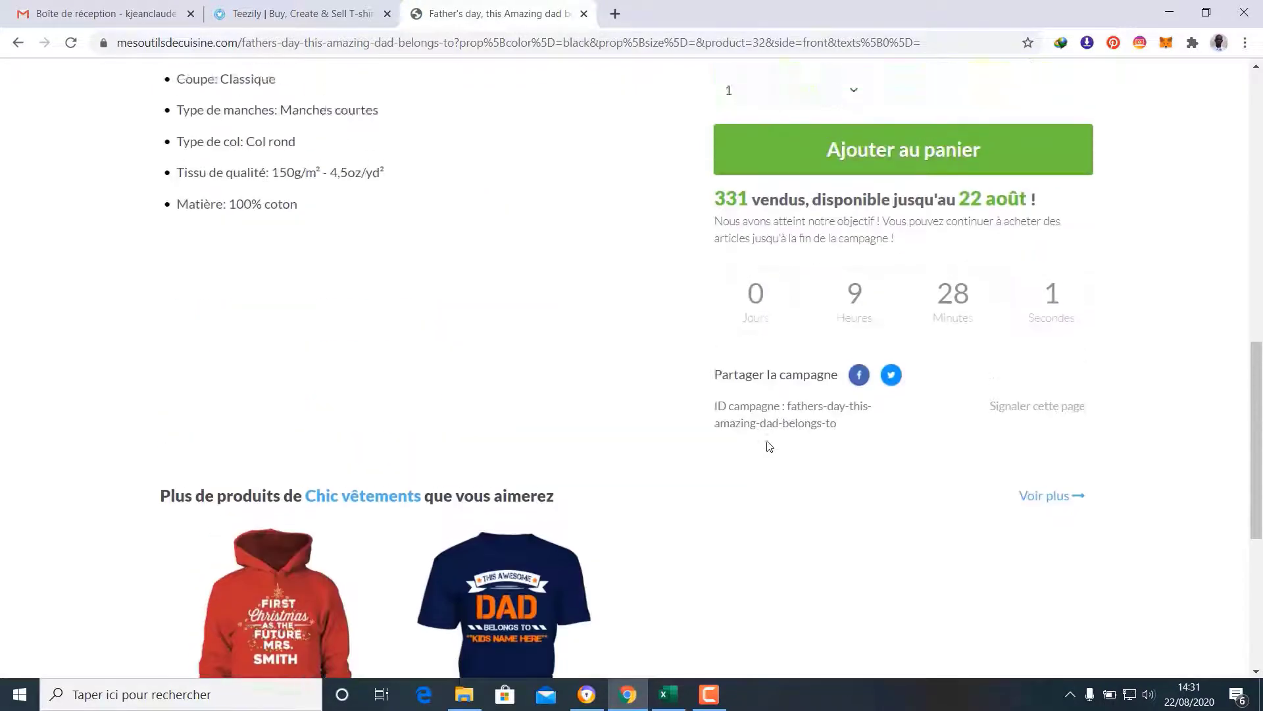
pyautogui.scroll(10, 767, 442)
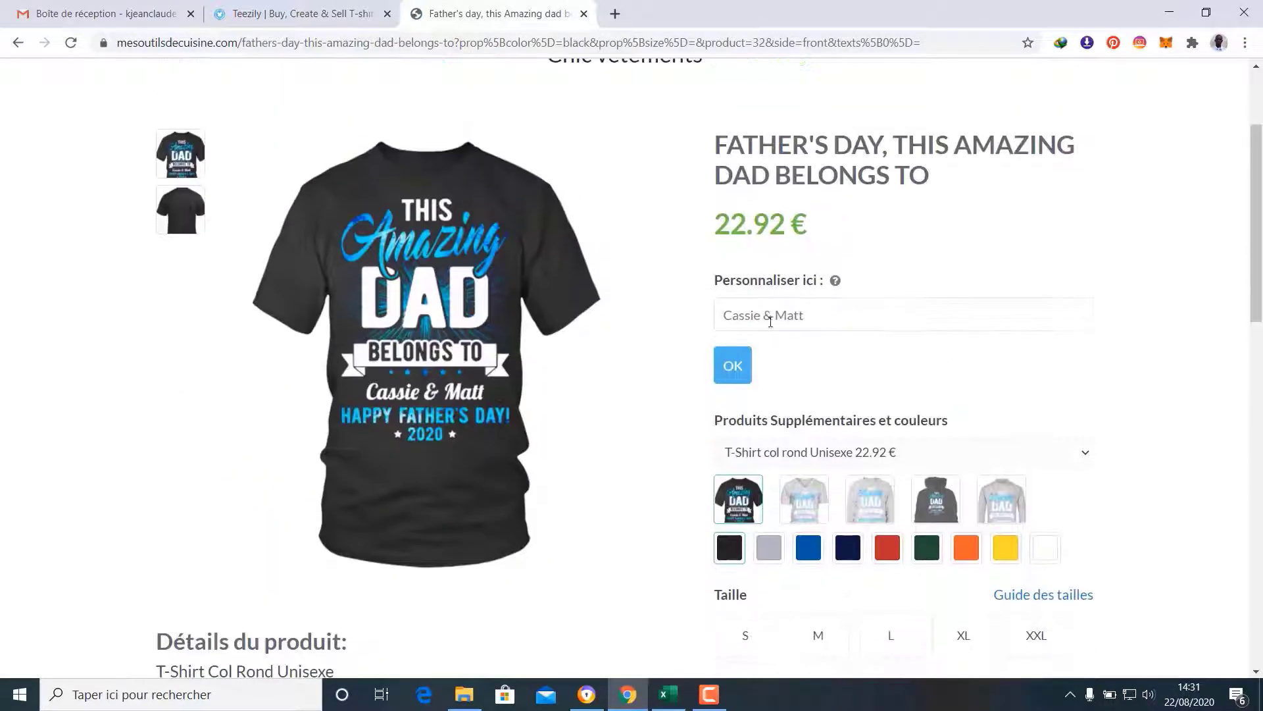
pyautogui.click(769, 319)
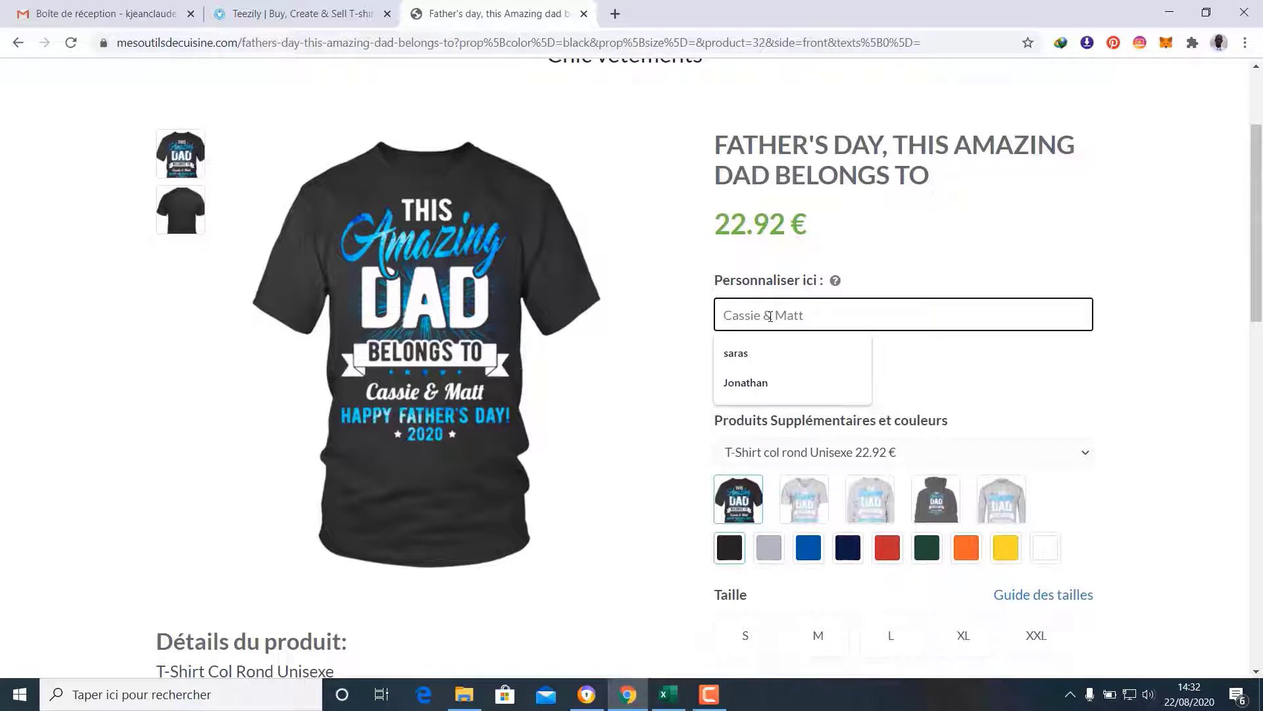
pyautogui.click(771, 383)
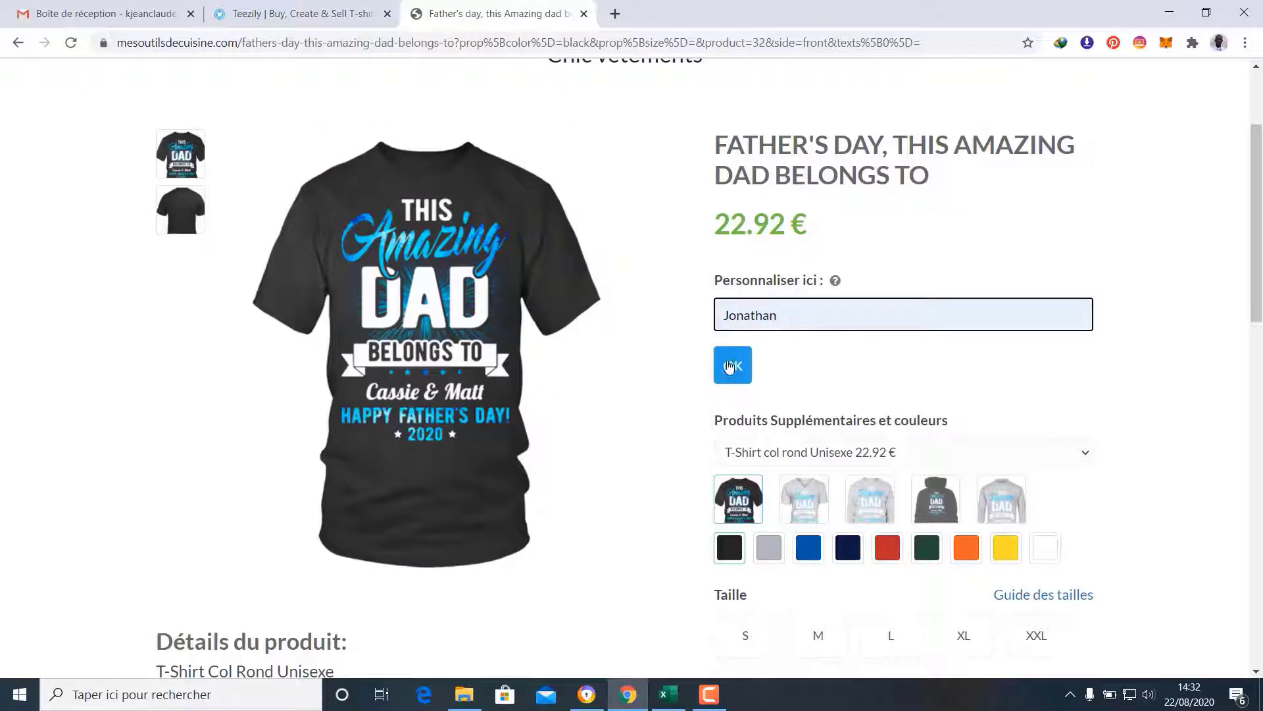
pyautogui.click(732, 364)
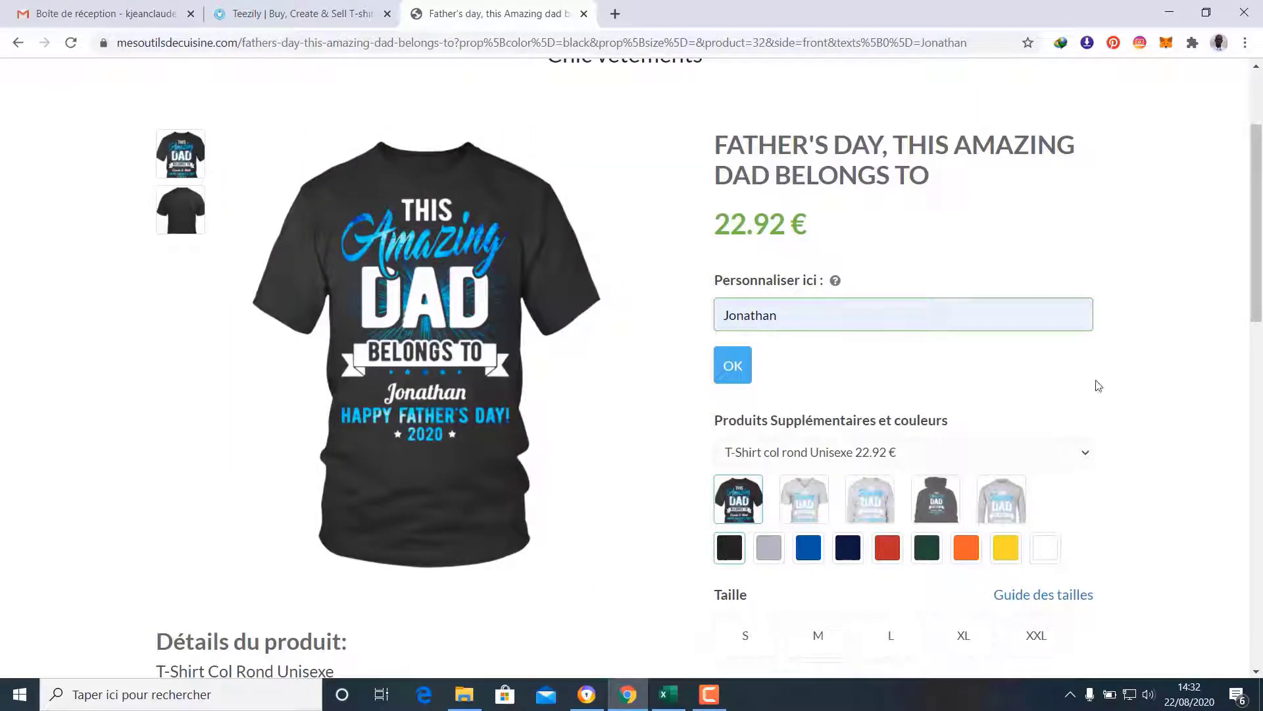
pyautogui.scroll(3, 1098, 386)
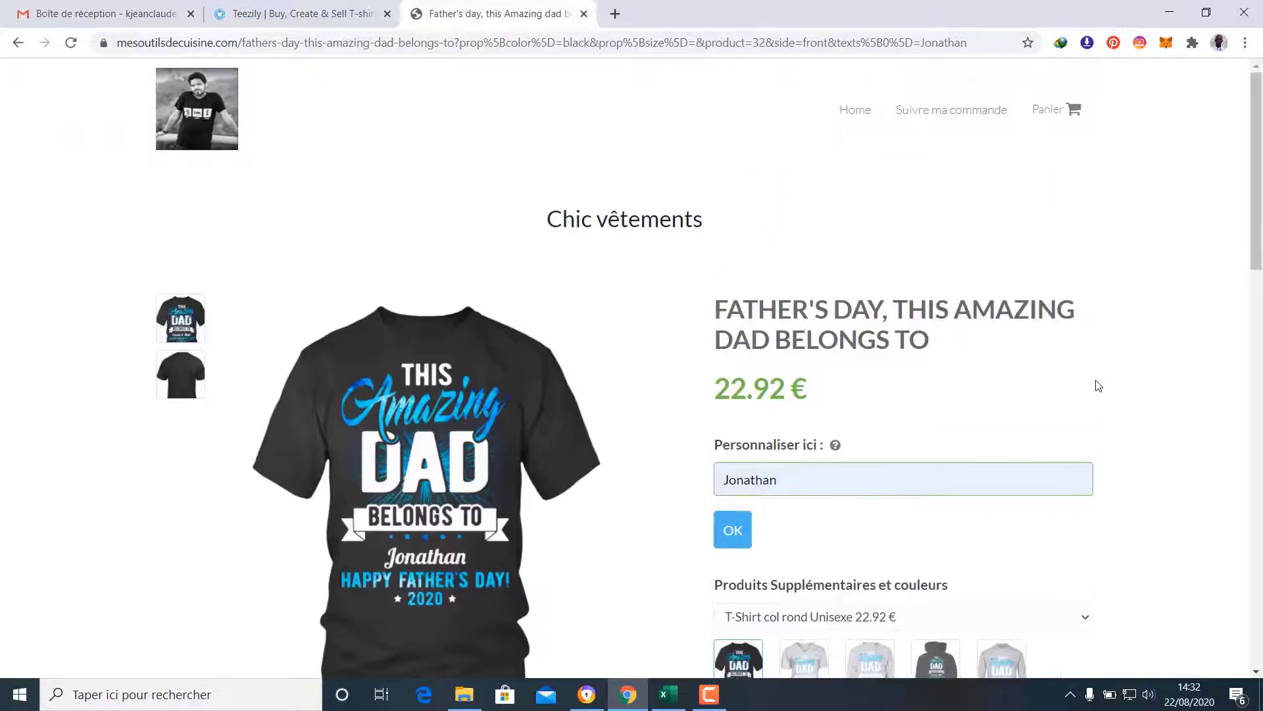
pyautogui.scroll(-10, 1098, 386)
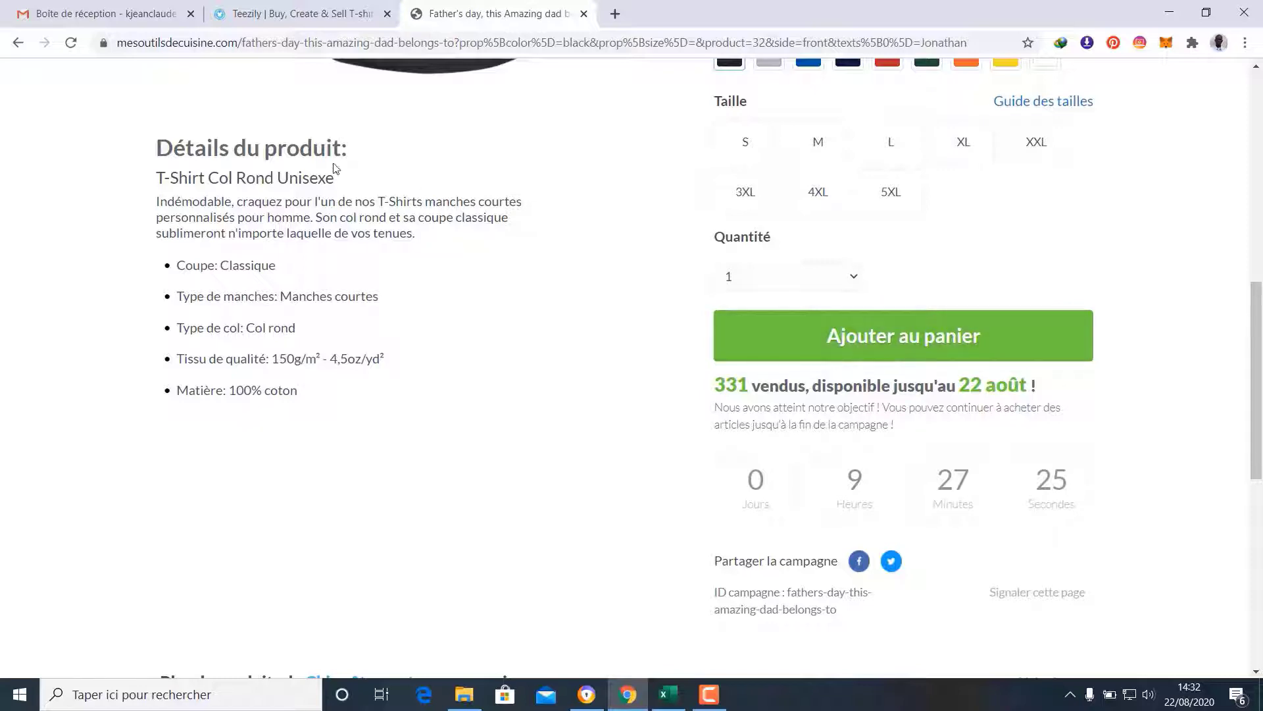
pyautogui.scroll(-9, 950, 310)
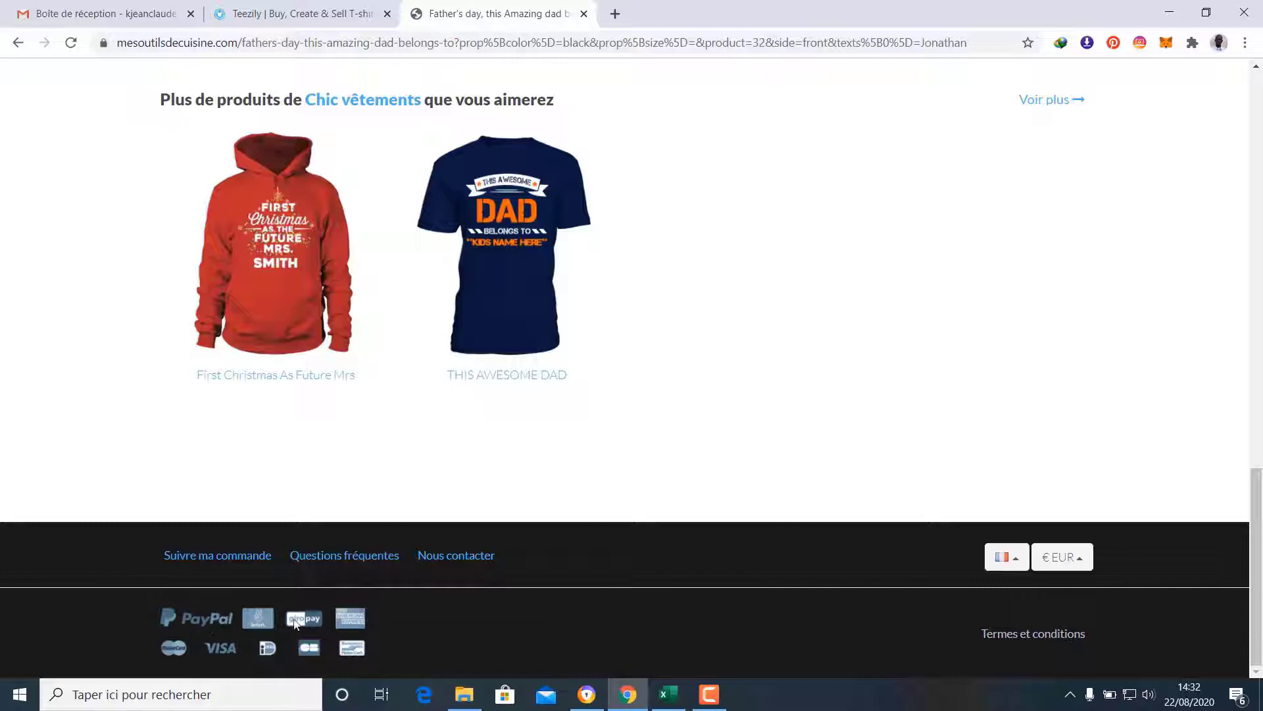
pyautogui.scroll(8, 564, 572)
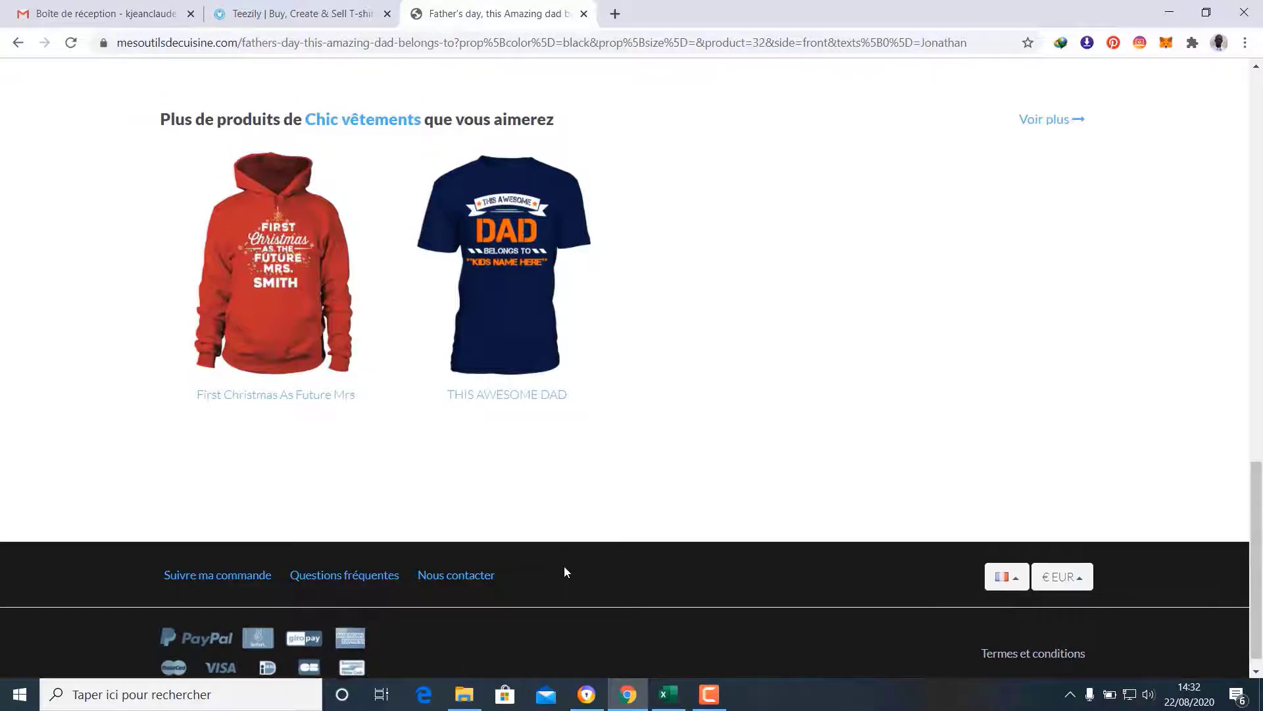
pyautogui.scroll(10, 564, 573)
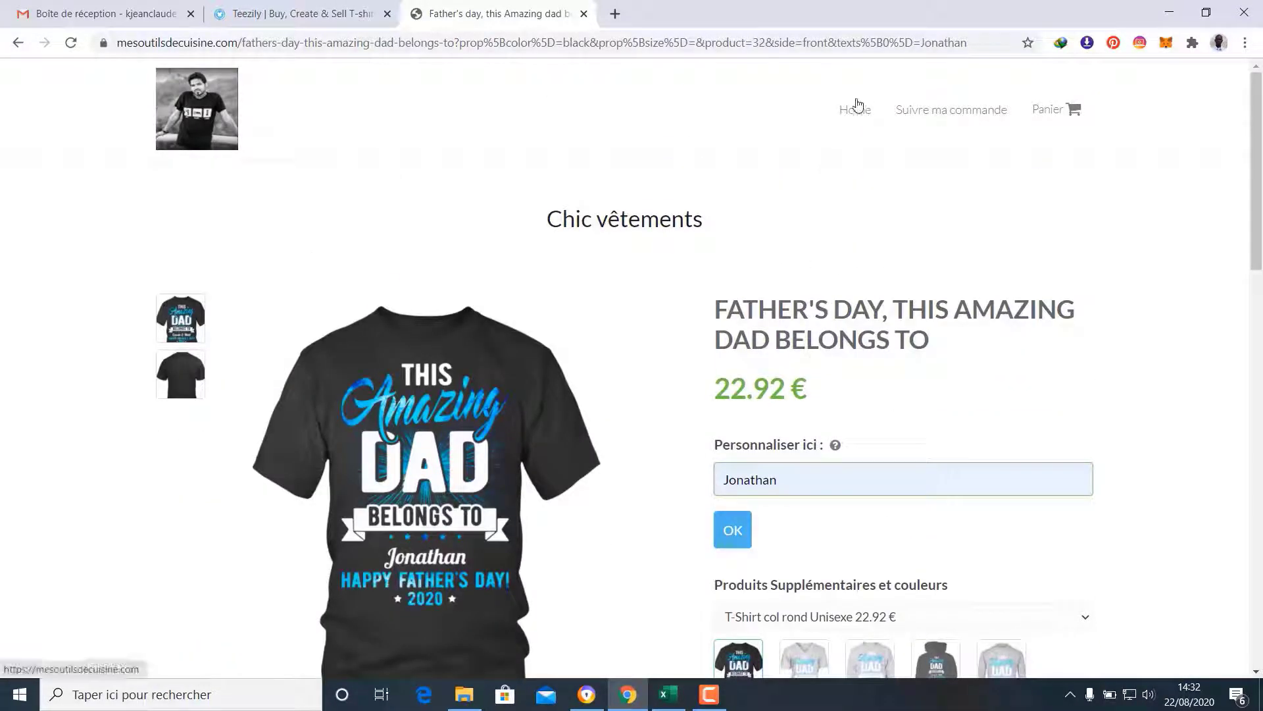
# Go back to the Chic vêtements home page via the shop logo and view its three products
pyautogui.click(204, 117)
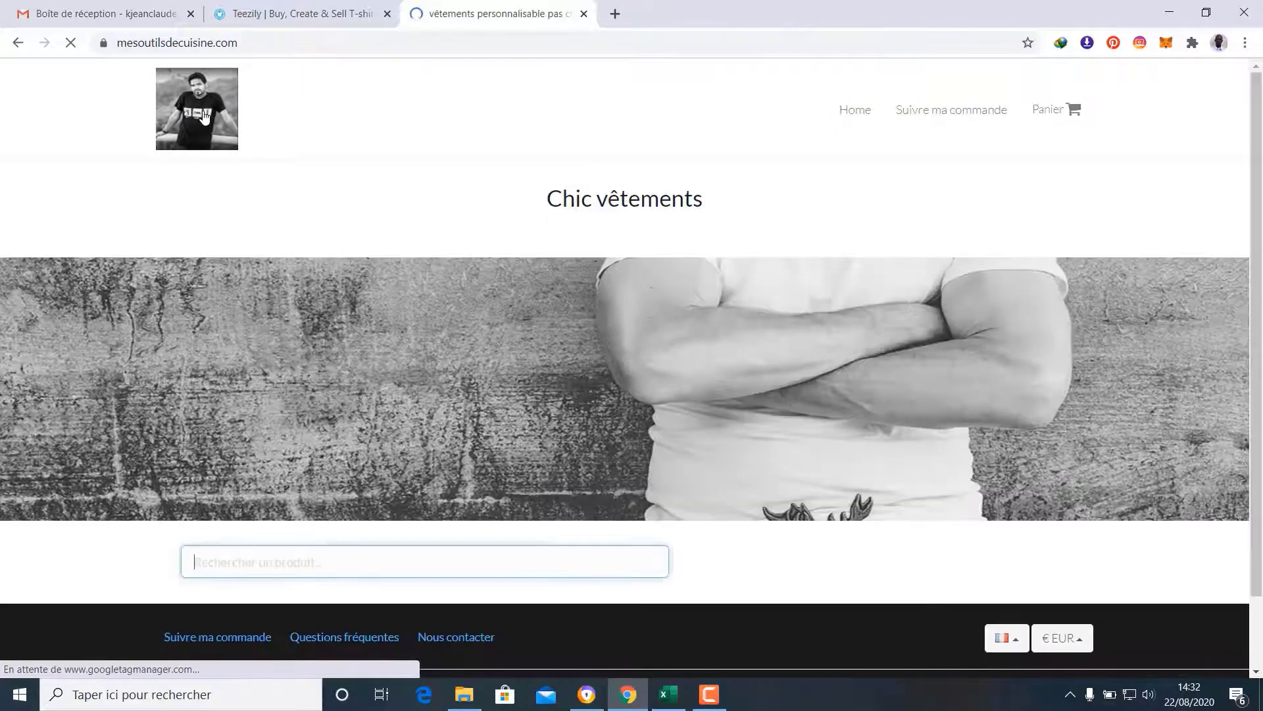
pyautogui.scroll(-5, 1013, 251)
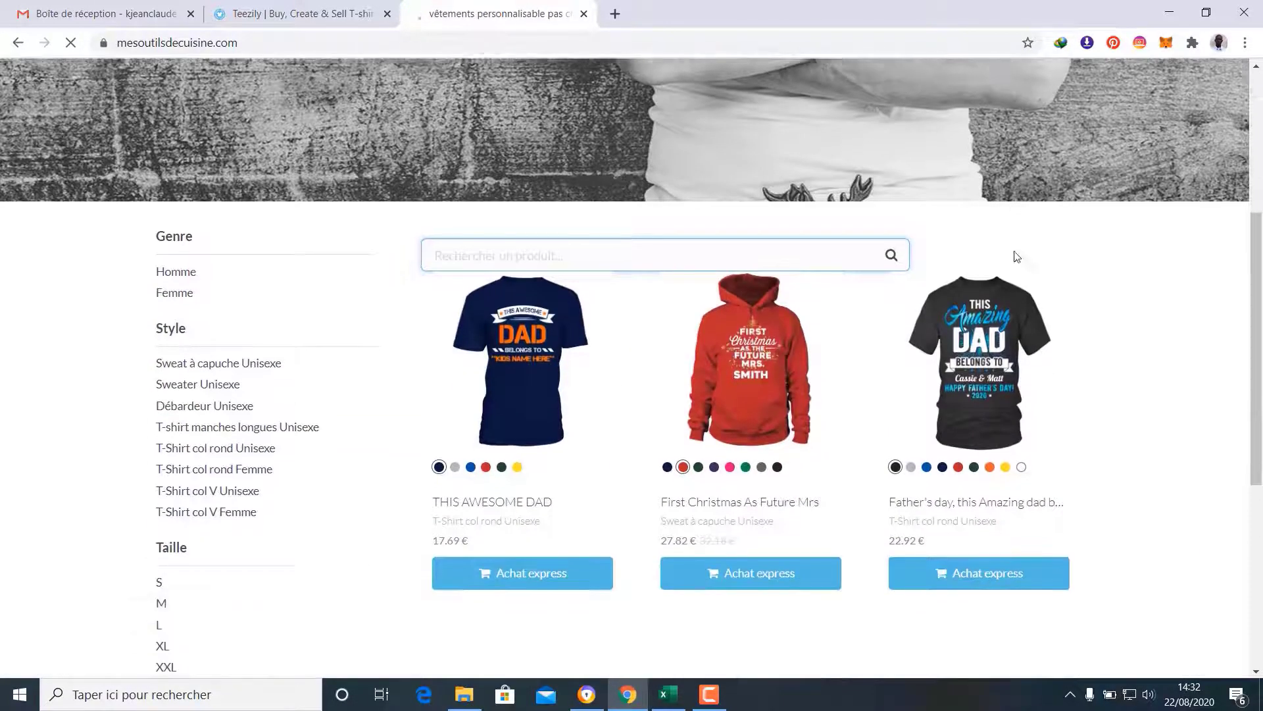
pyautogui.scroll(-3, 1134, 399)
pyautogui.scroll(2, 1135, 400)
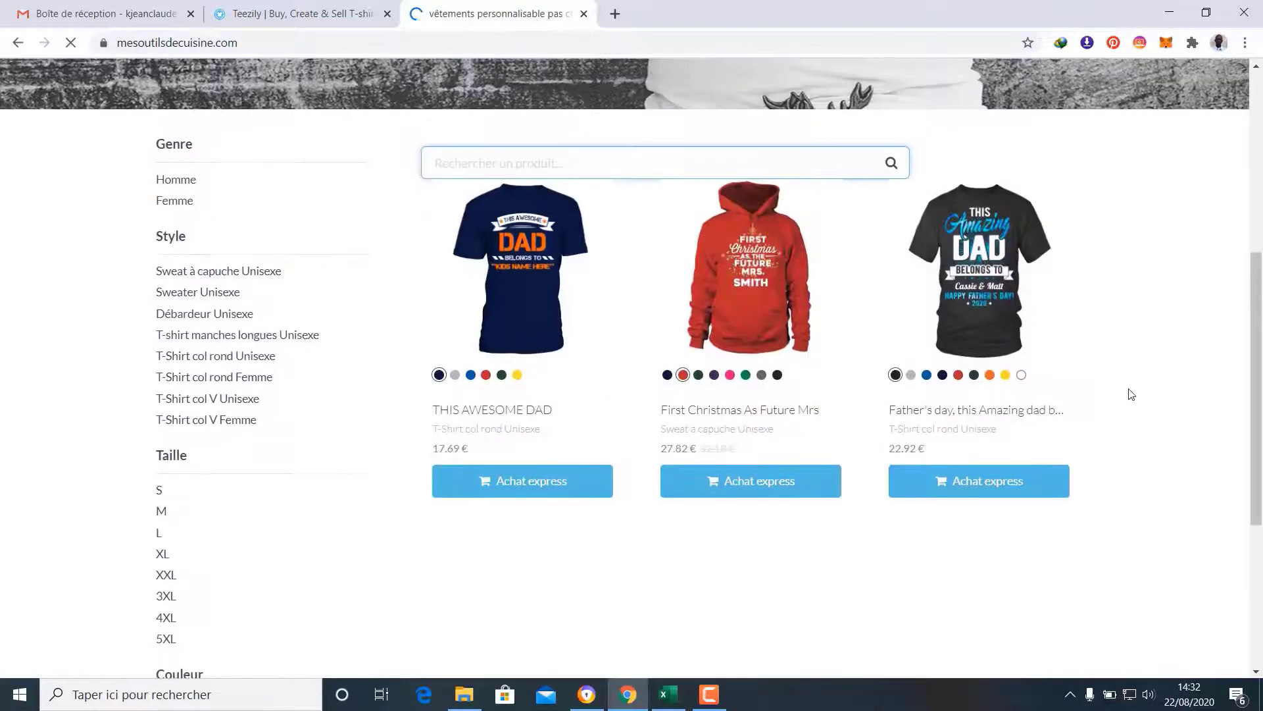
# Save the store with both First Mothers Day 2020 campaigns and CUSTOM SHIRT I STOLE HIS LAST NAME selected, including page 2
pyautogui.click(279, 5)
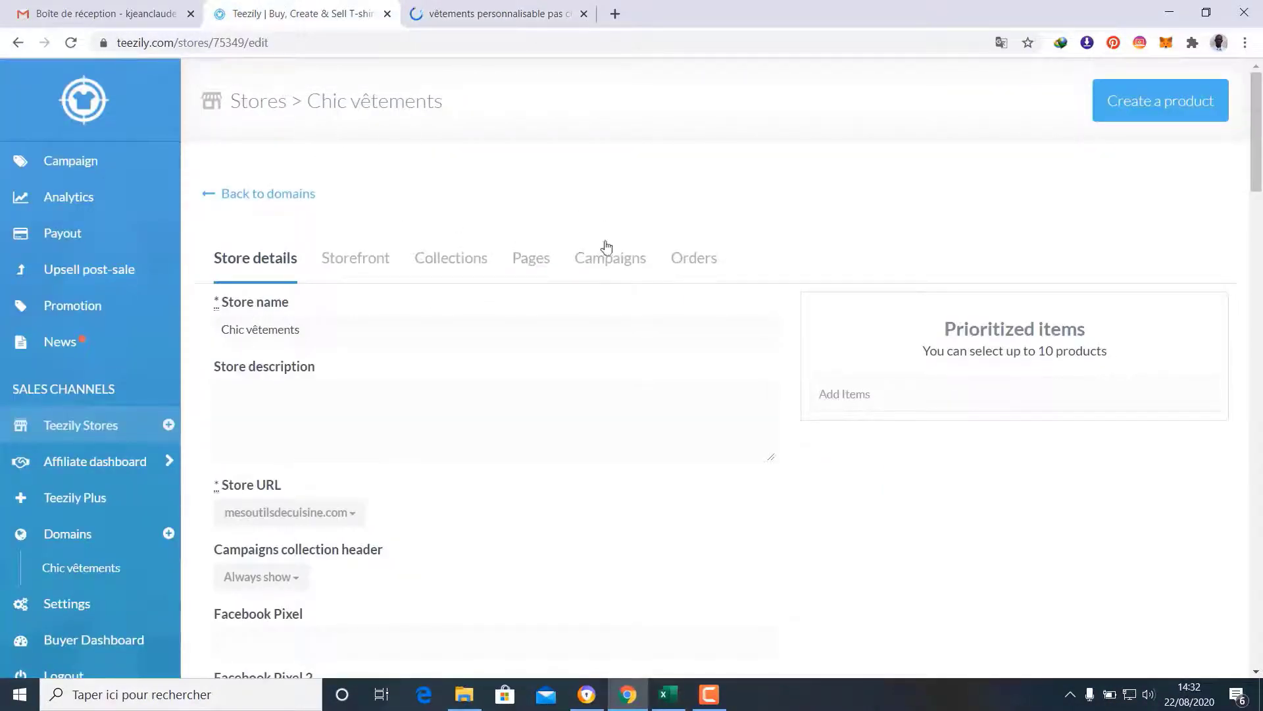
pyautogui.scroll(-14, 642, 257)
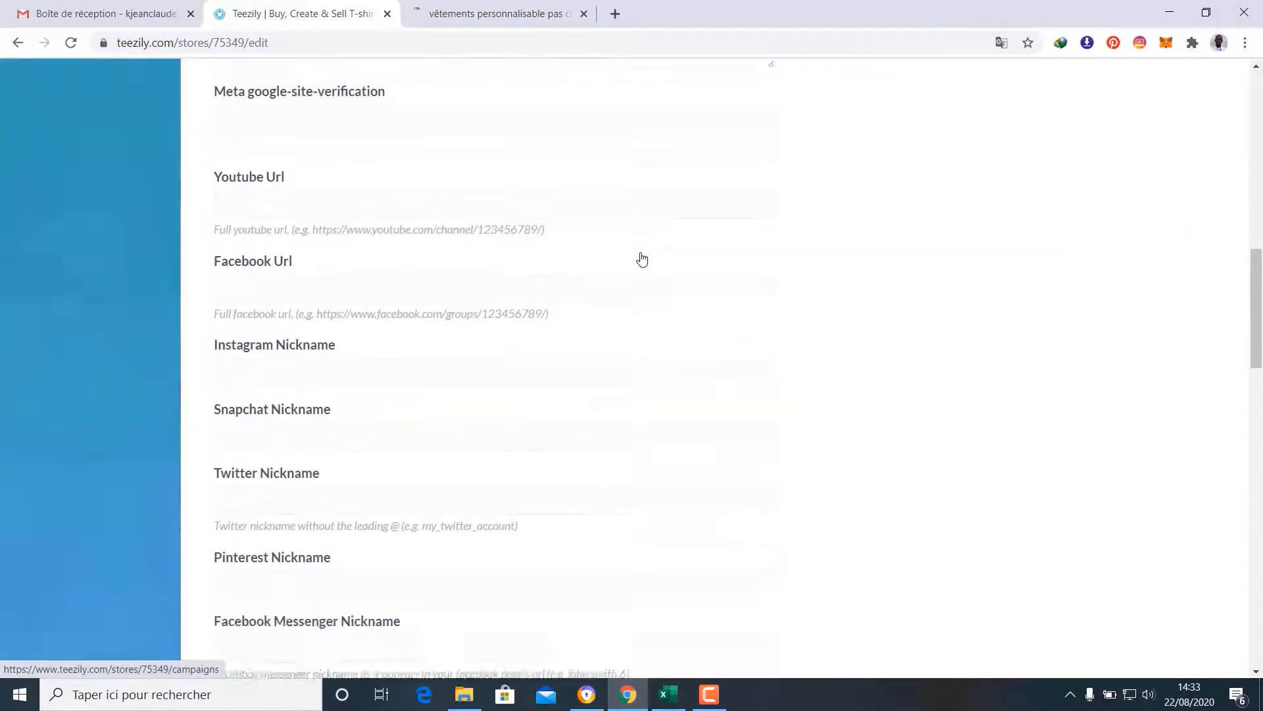
pyautogui.scroll(-16, 641, 257)
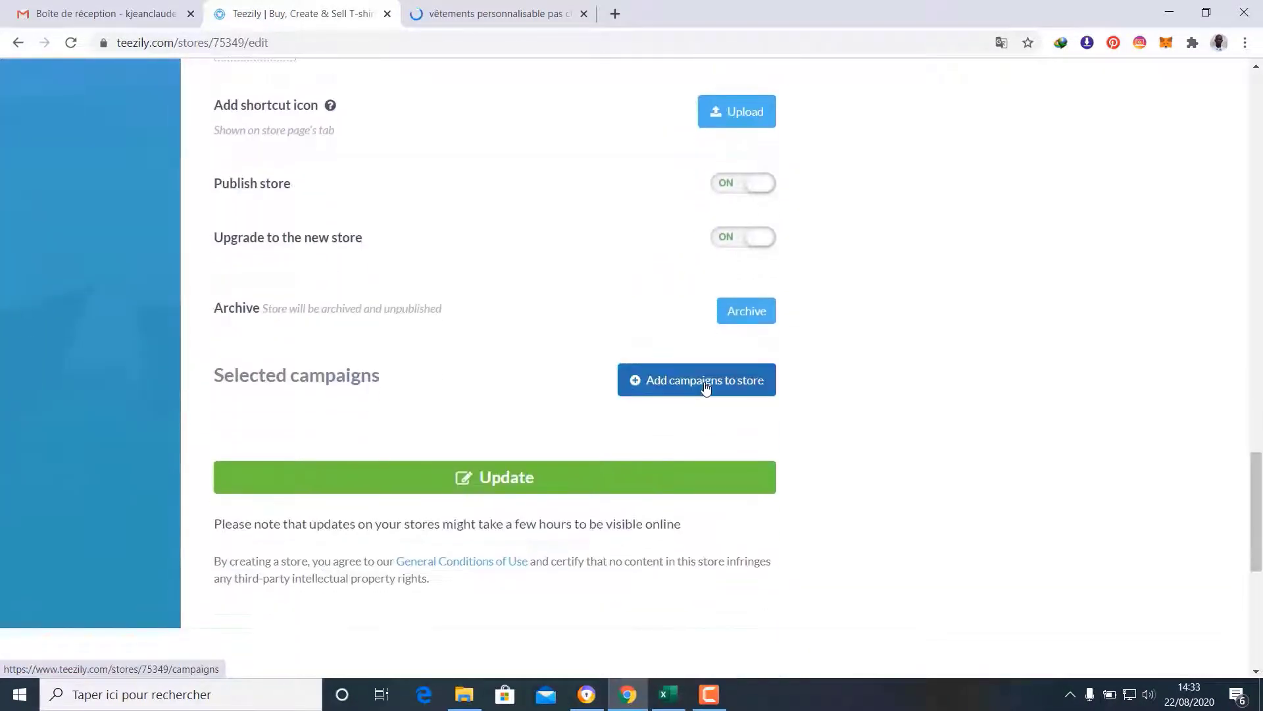
pyautogui.click(706, 387)
pyautogui.scroll(-5, 927, 404)
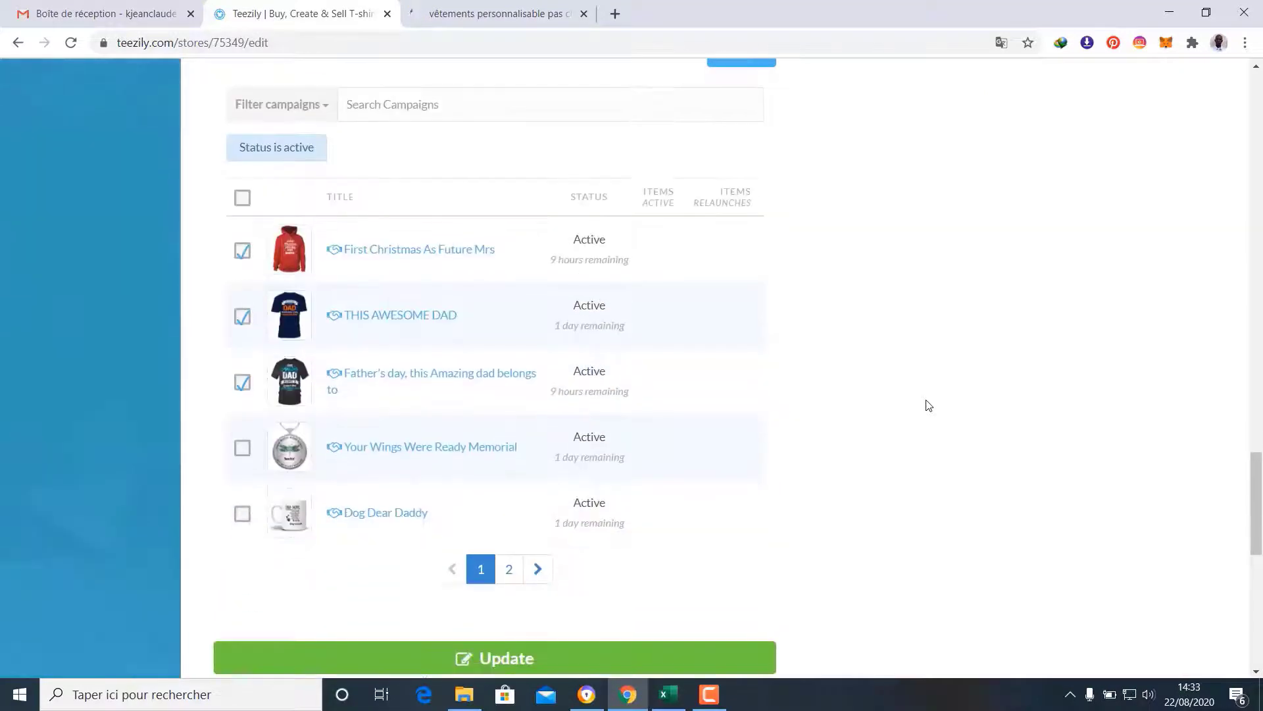
pyautogui.scroll(-1, 928, 404)
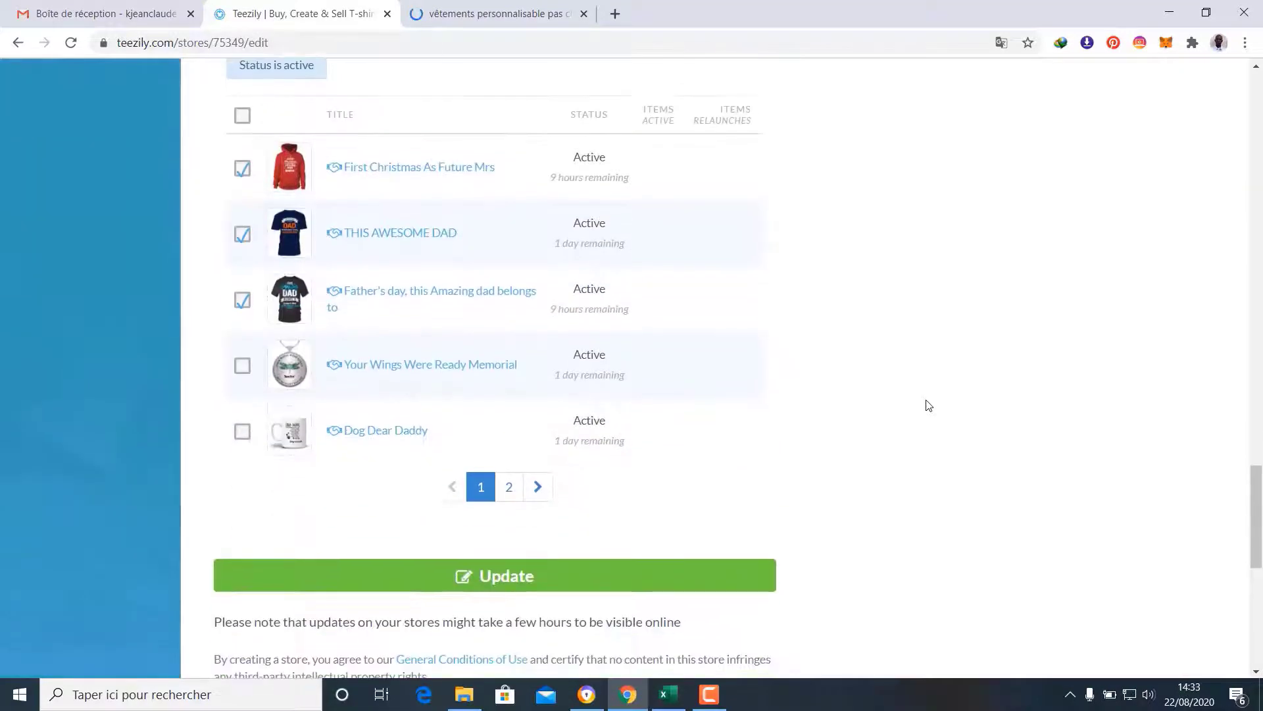
pyautogui.click(510, 487)
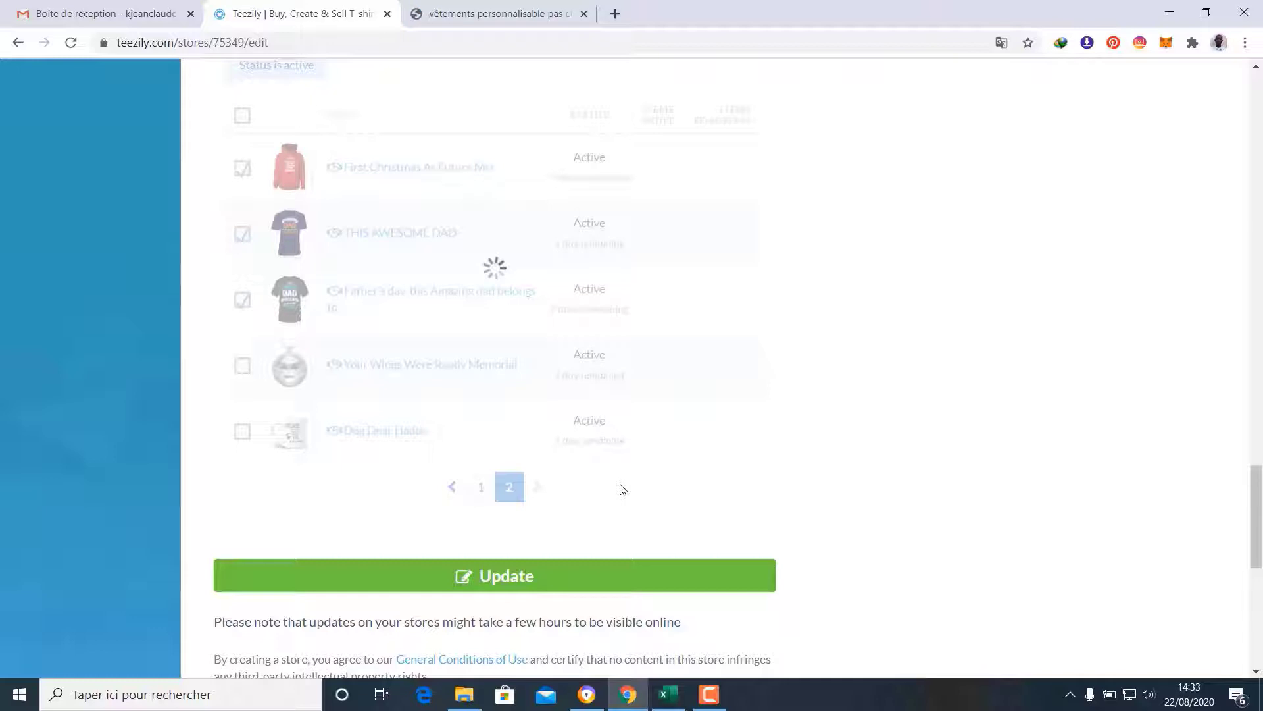
pyautogui.scroll(2, 621, 485)
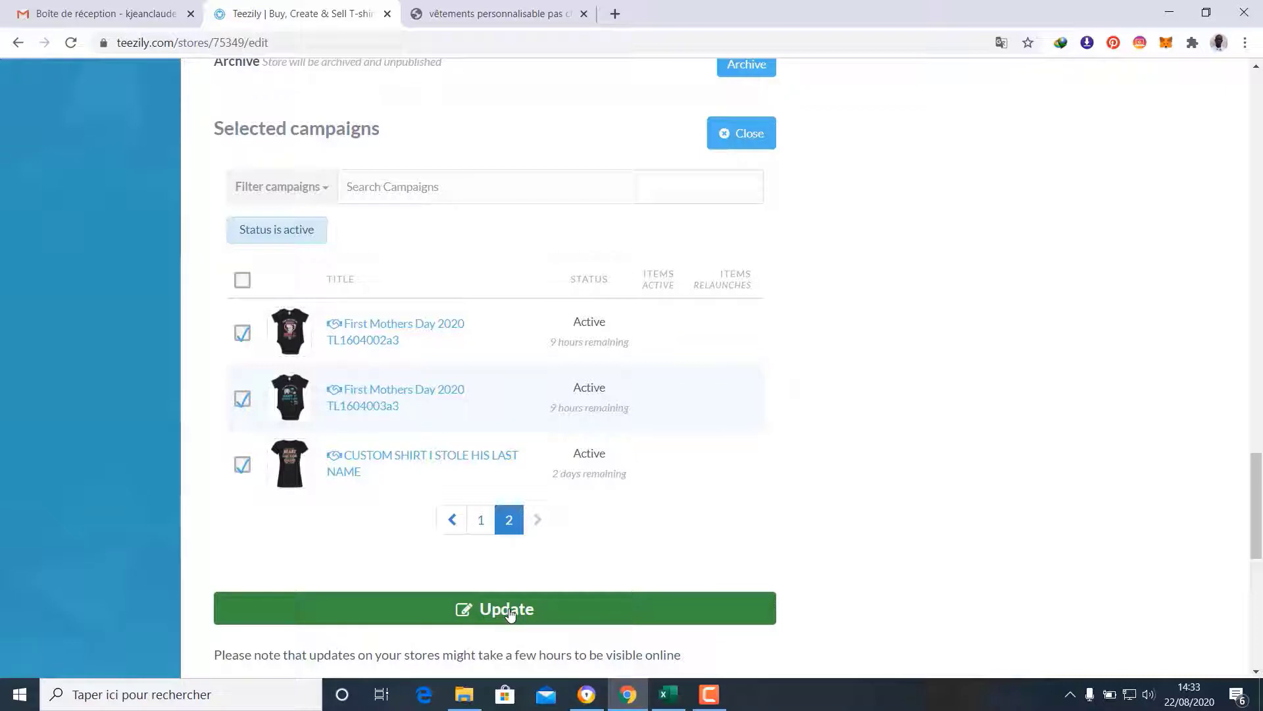
pyautogui.click(511, 613)
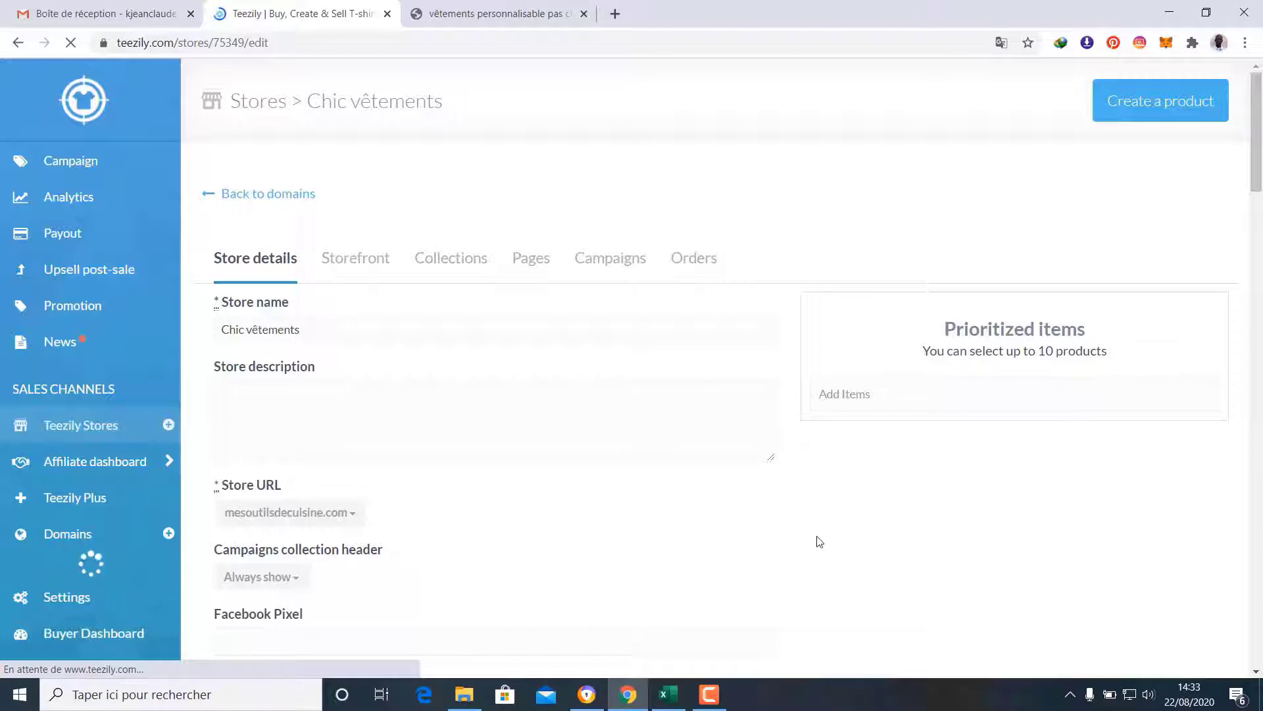
# Reload the Chic vêtements storefront so the baby onesie and Enfant & Bébé filter appear
pyautogui.click(540, 6)
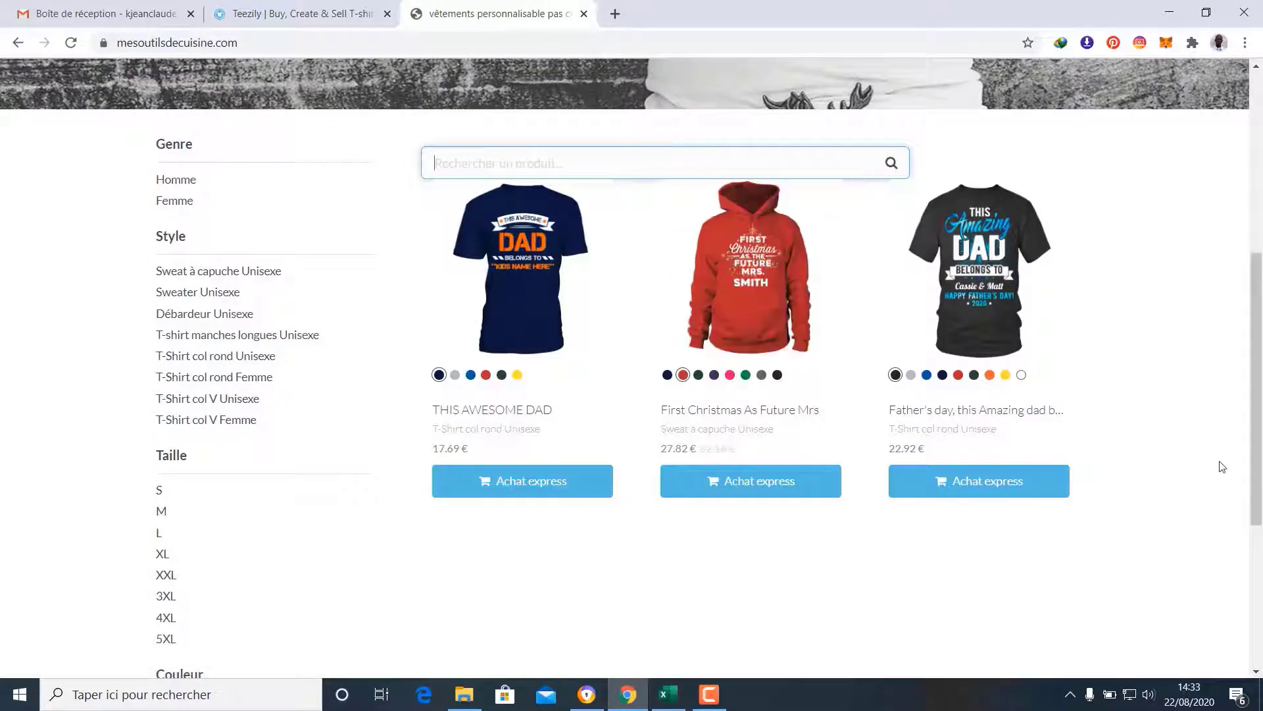
pyautogui.scroll(-4, 1222, 466)
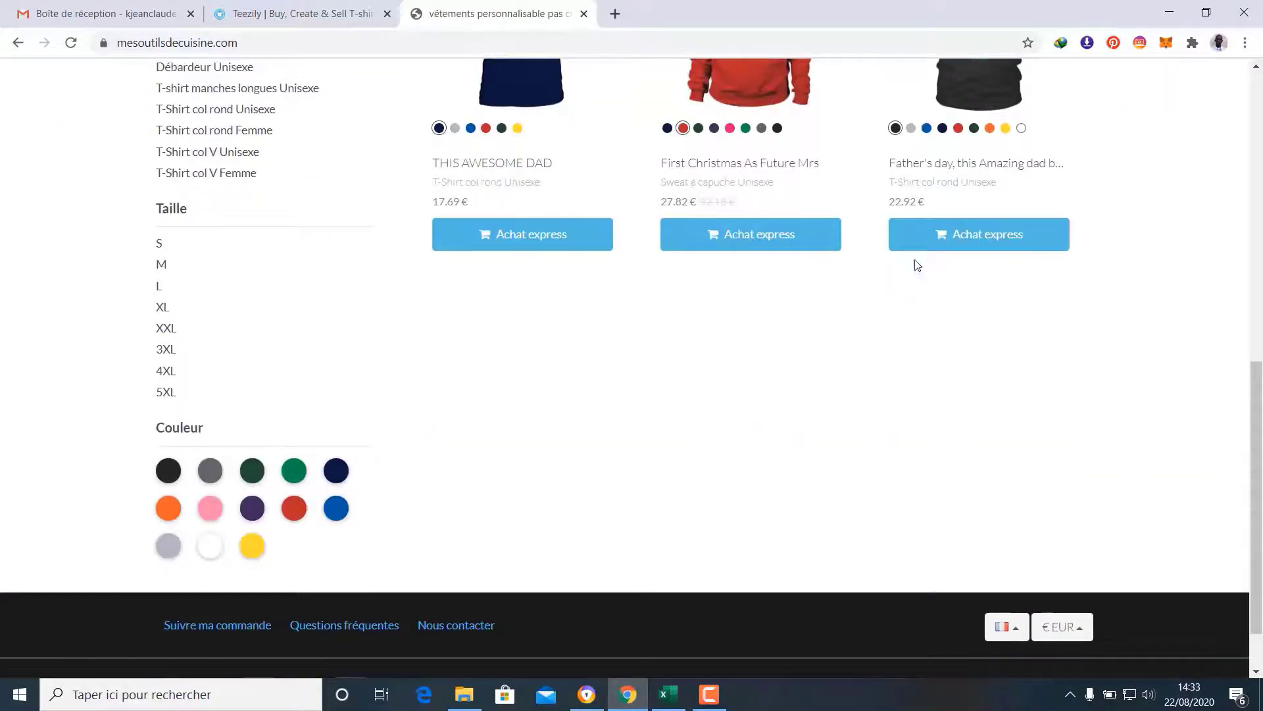
pyautogui.scroll(3, 1162, 511)
pyautogui.scroll(8, 1089, 412)
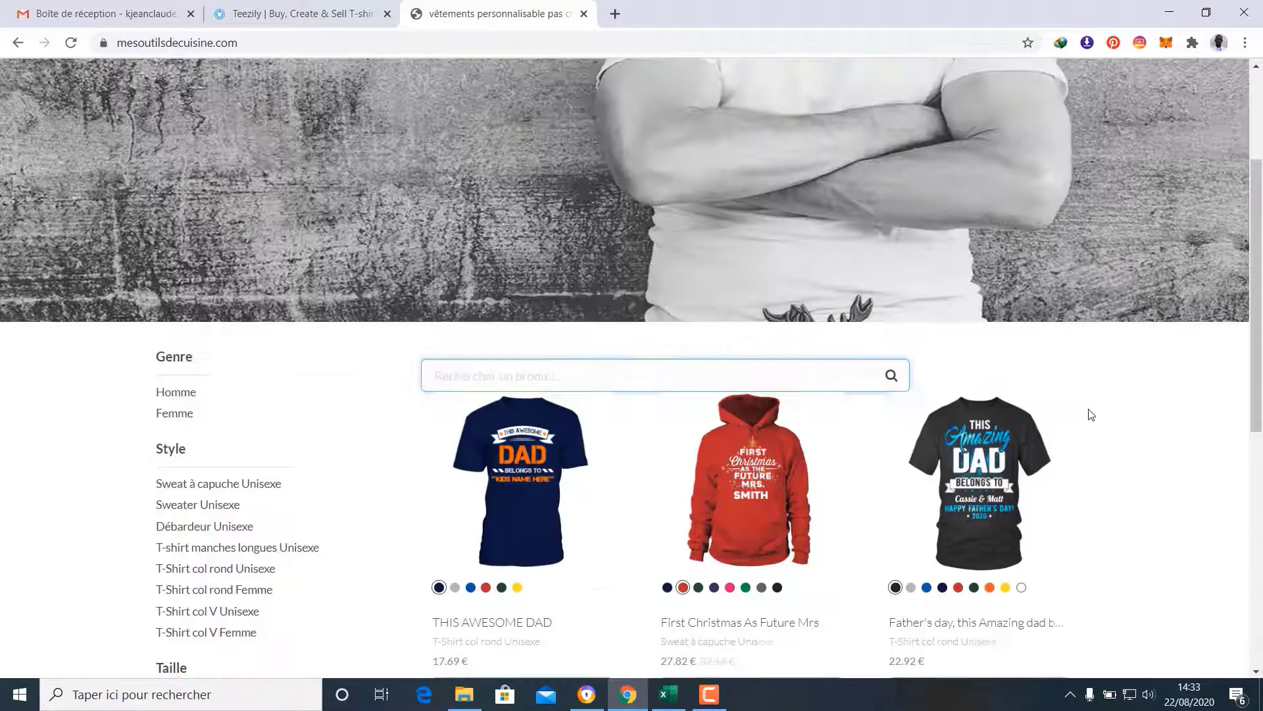
pyautogui.scroll(-9, 255, 257)
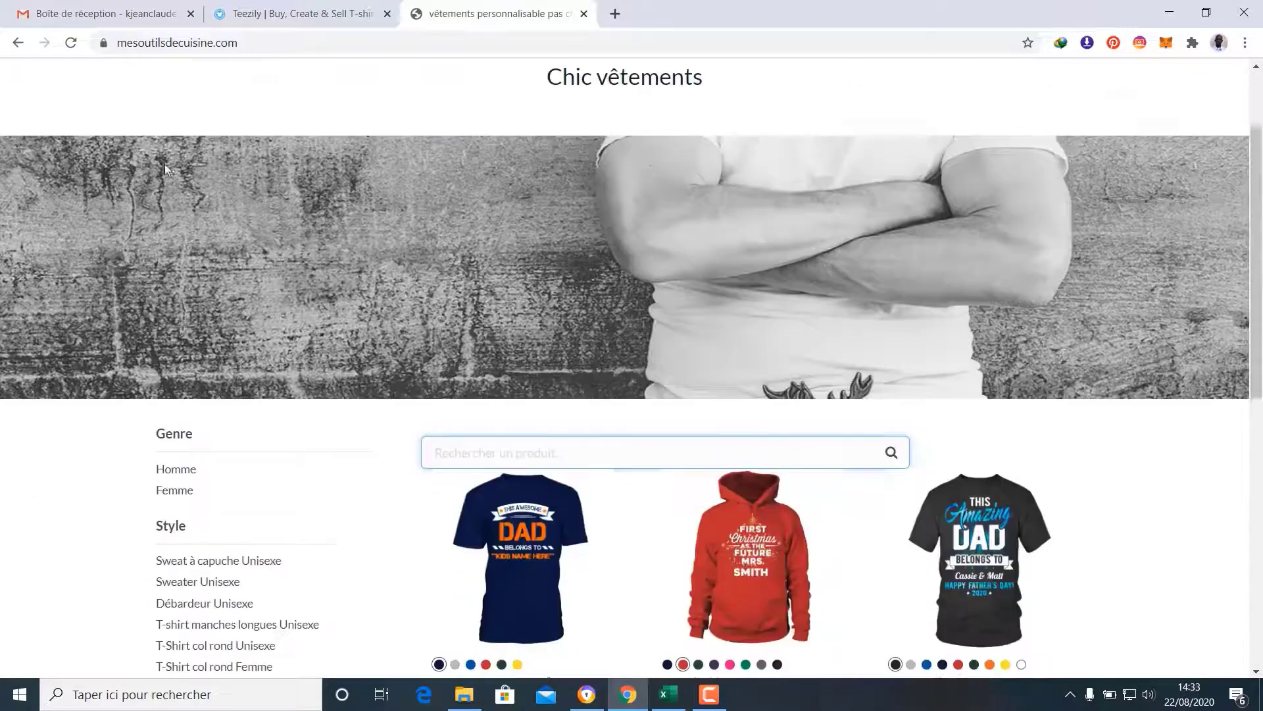
pyautogui.scroll(3, 194, 274)
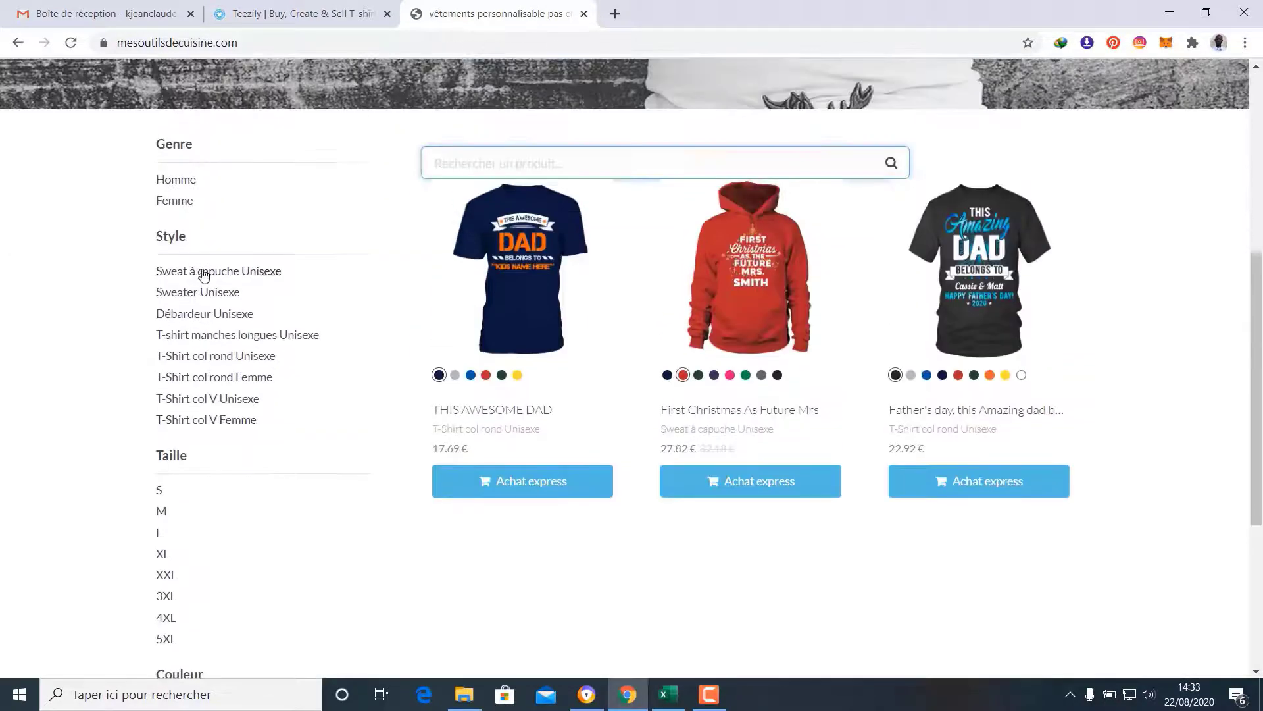
pyautogui.click(72, 47)
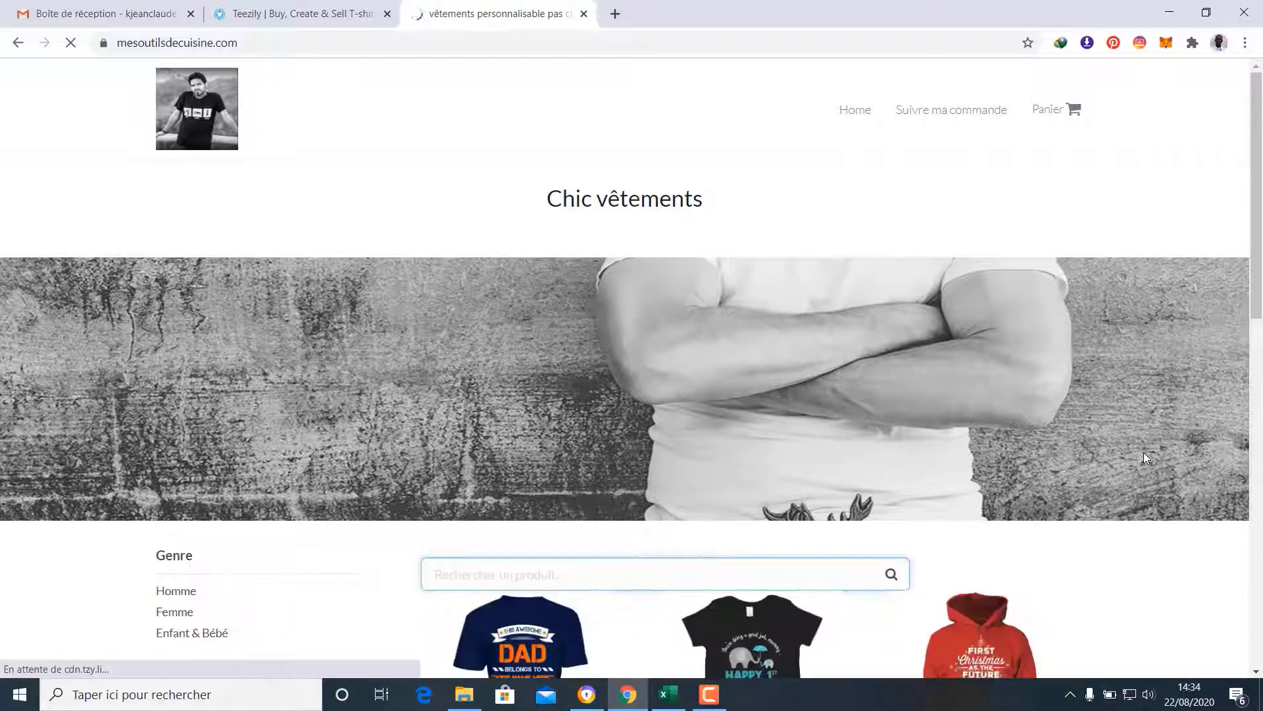
# Browse the refreshed grid to the First Mothers Day 2020 TL1604003A3 Body Bébé, priced 25.80 €
pyautogui.scroll(-6, 1143, 452)
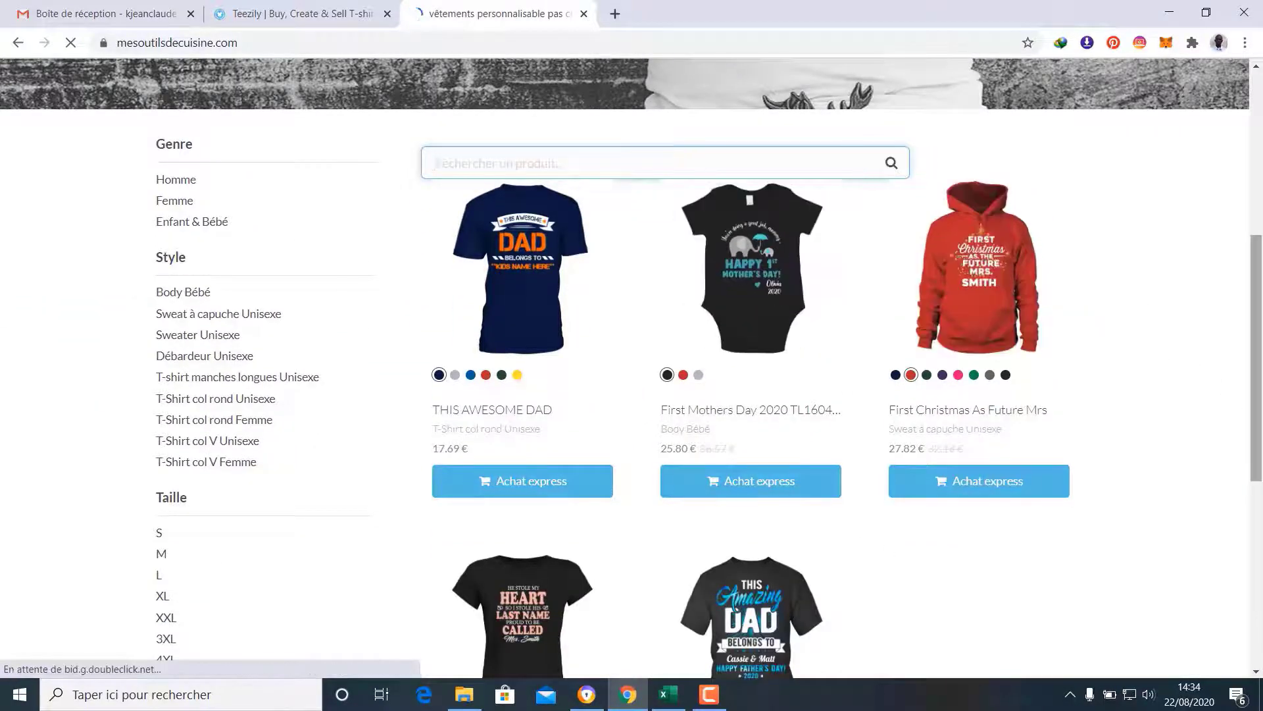
pyautogui.scroll(-2, 772, 277)
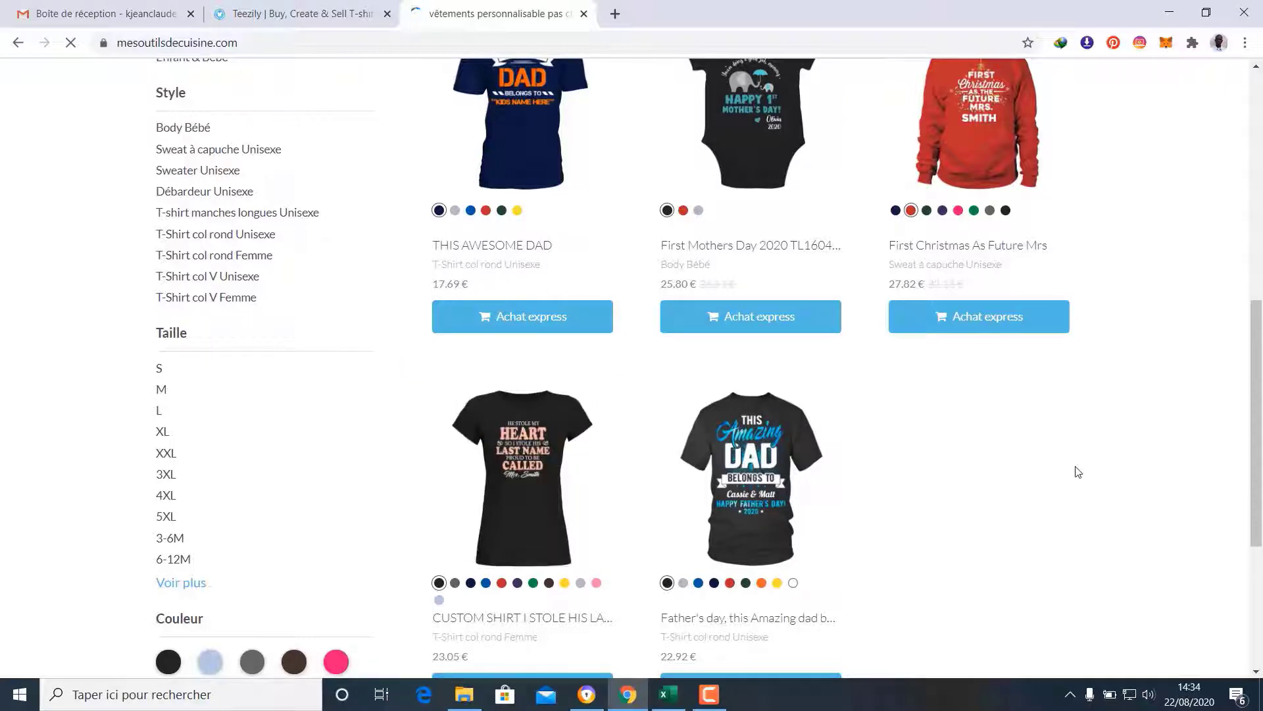
pyautogui.scroll(-4, 1078, 472)
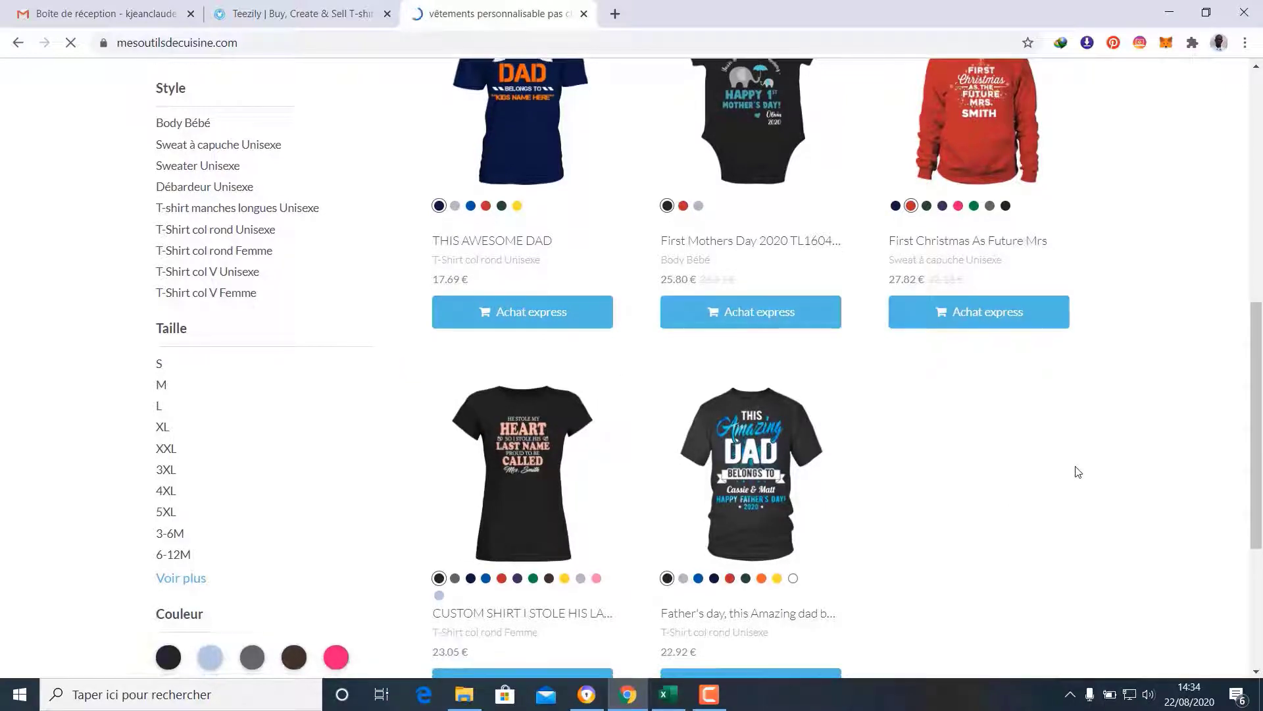
pyautogui.scroll(2, 1078, 471)
pyautogui.scroll(1, 1077, 472)
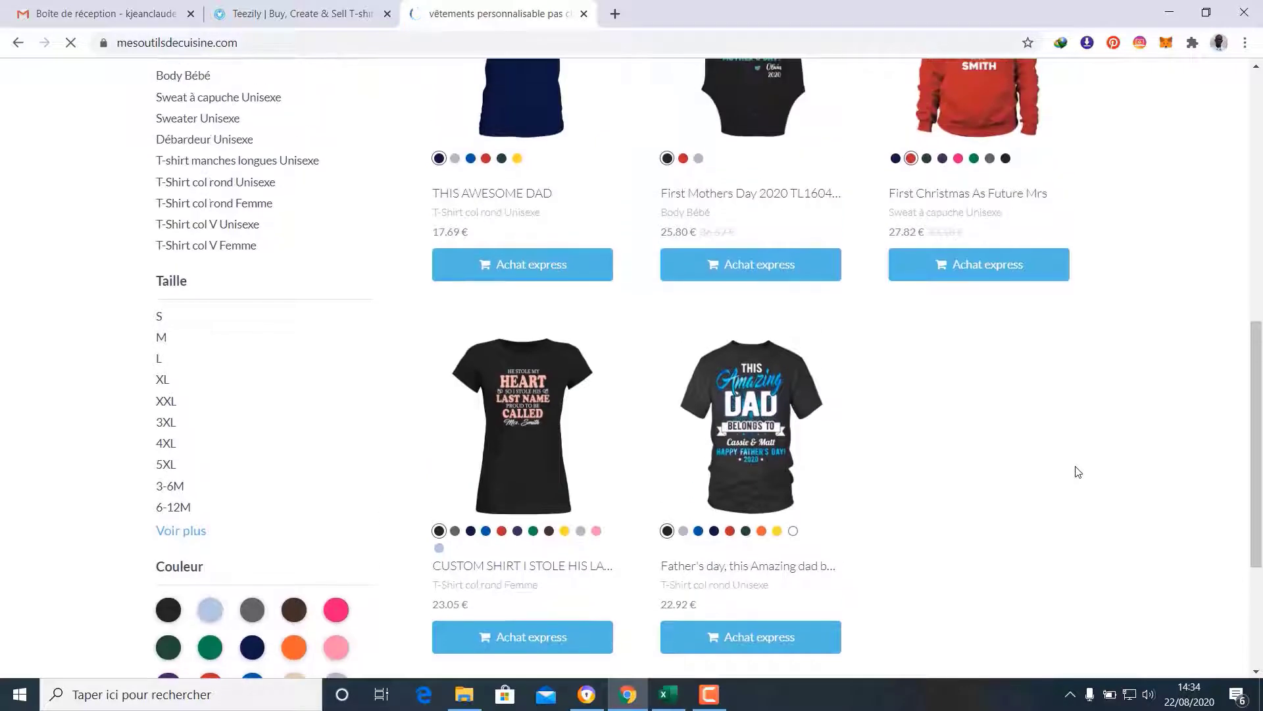
pyautogui.scroll(2, 1078, 472)
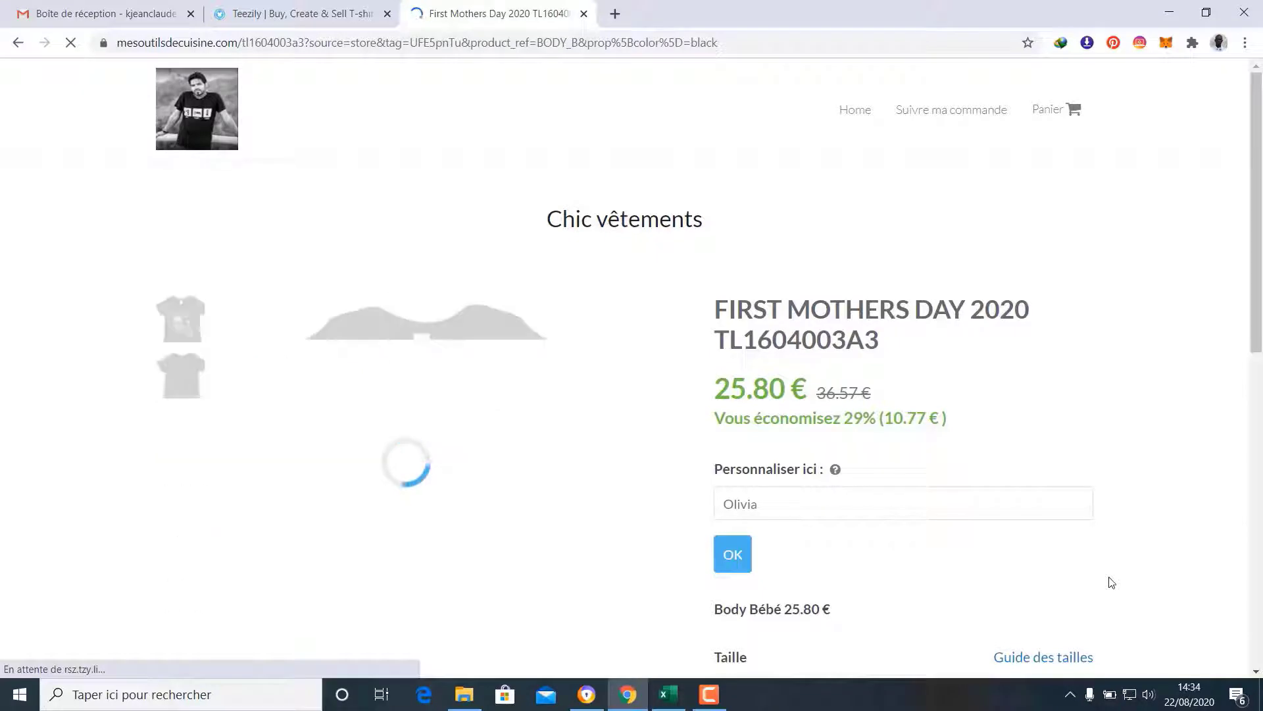
# Personalise the bodysuit with a saved first name, correcting its last letter to 'h'
pyautogui.scroll(-3, 1111, 583)
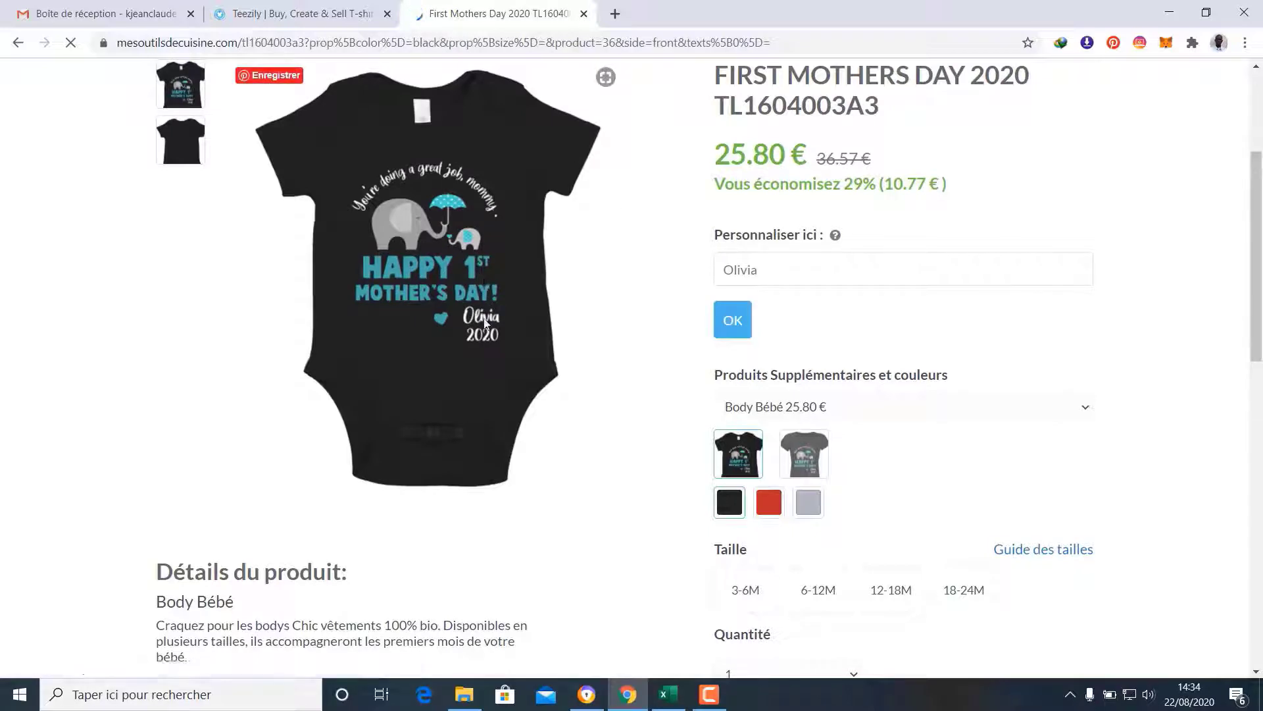
pyautogui.click(762, 274)
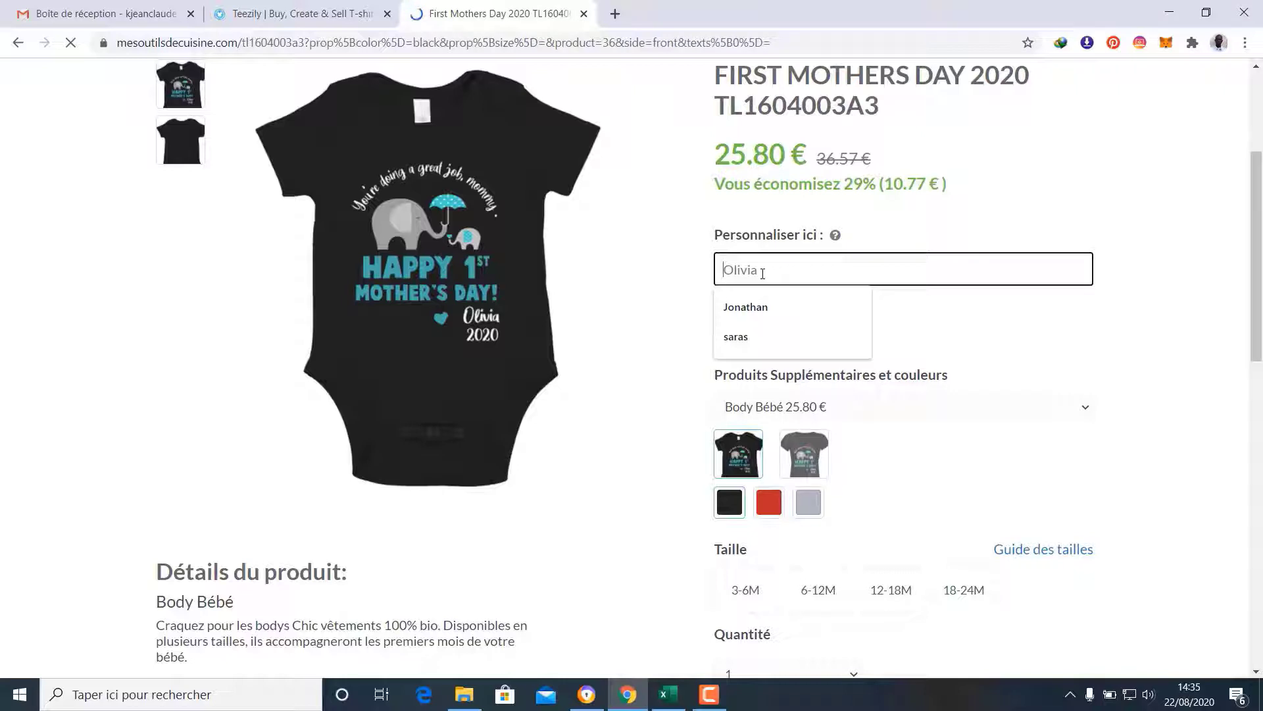
pyautogui.click(761, 338)
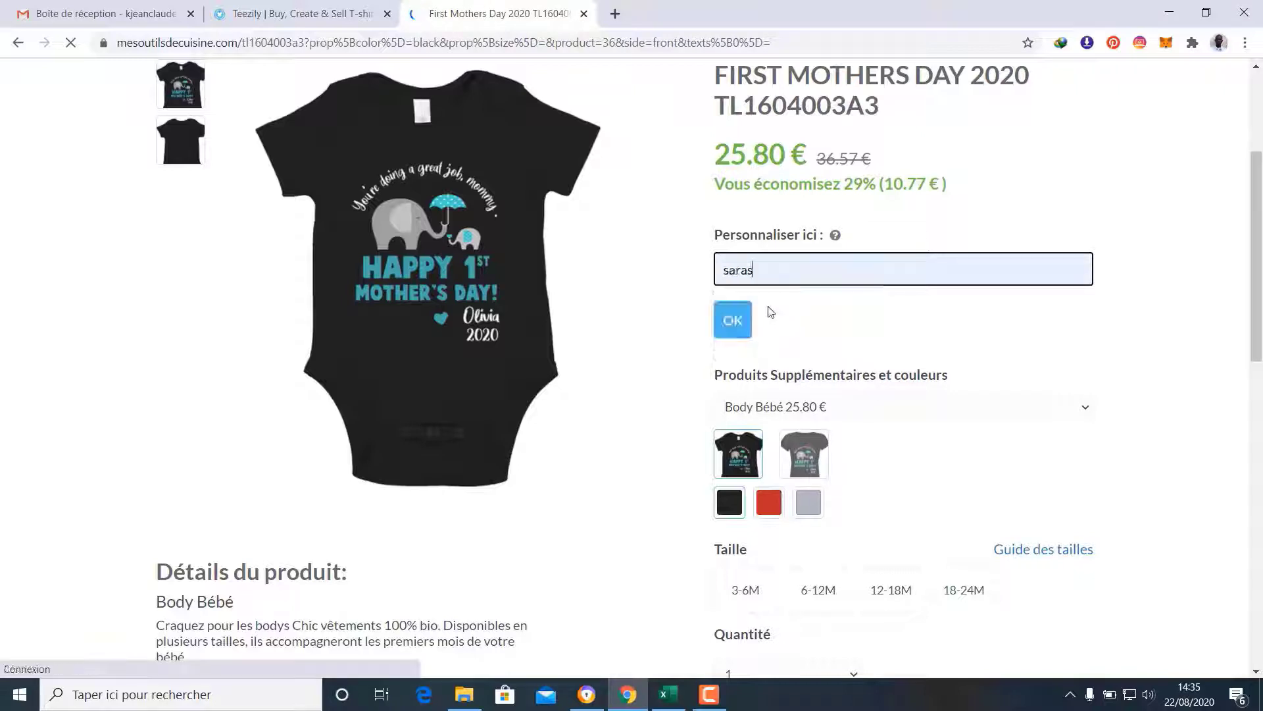
pyautogui.press('BackSpace')
pyautogui.write('h')
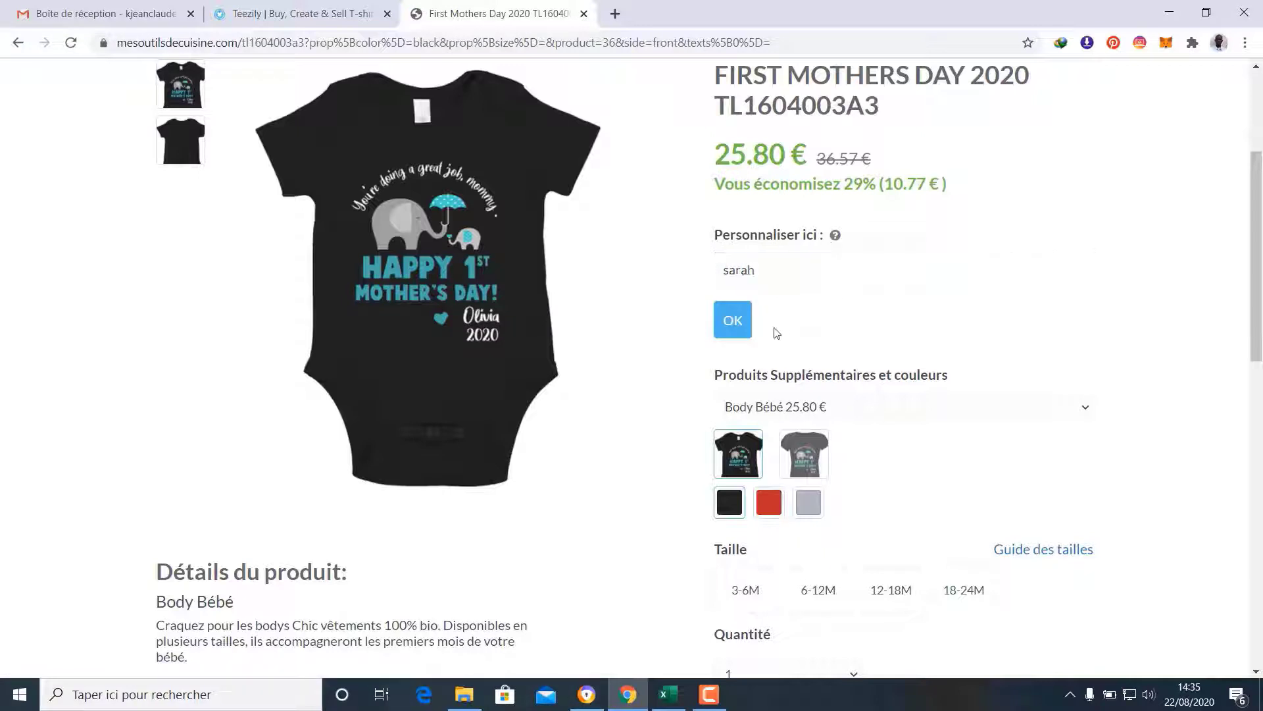
pyautogui.click(736, 320)
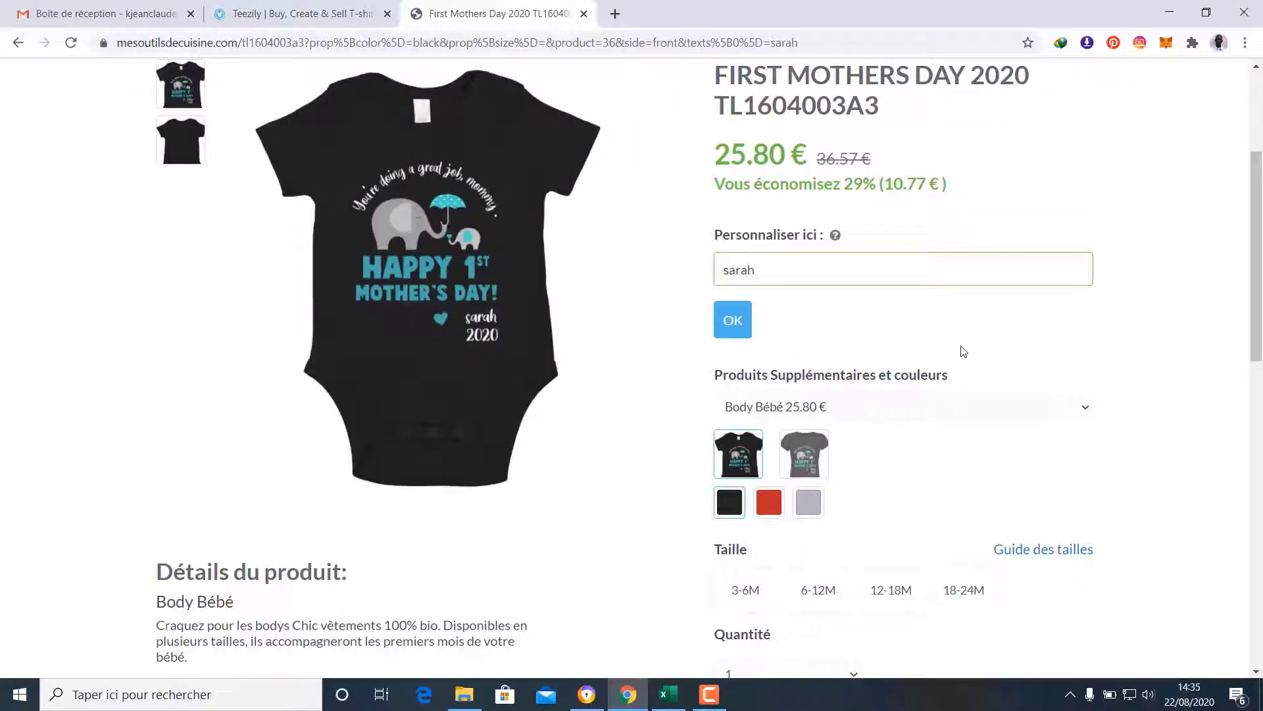
# Review the personalised Body Bébé preview with the name above 2020, still 25.80 €
pyautogui.scroll(3, 964, 350)
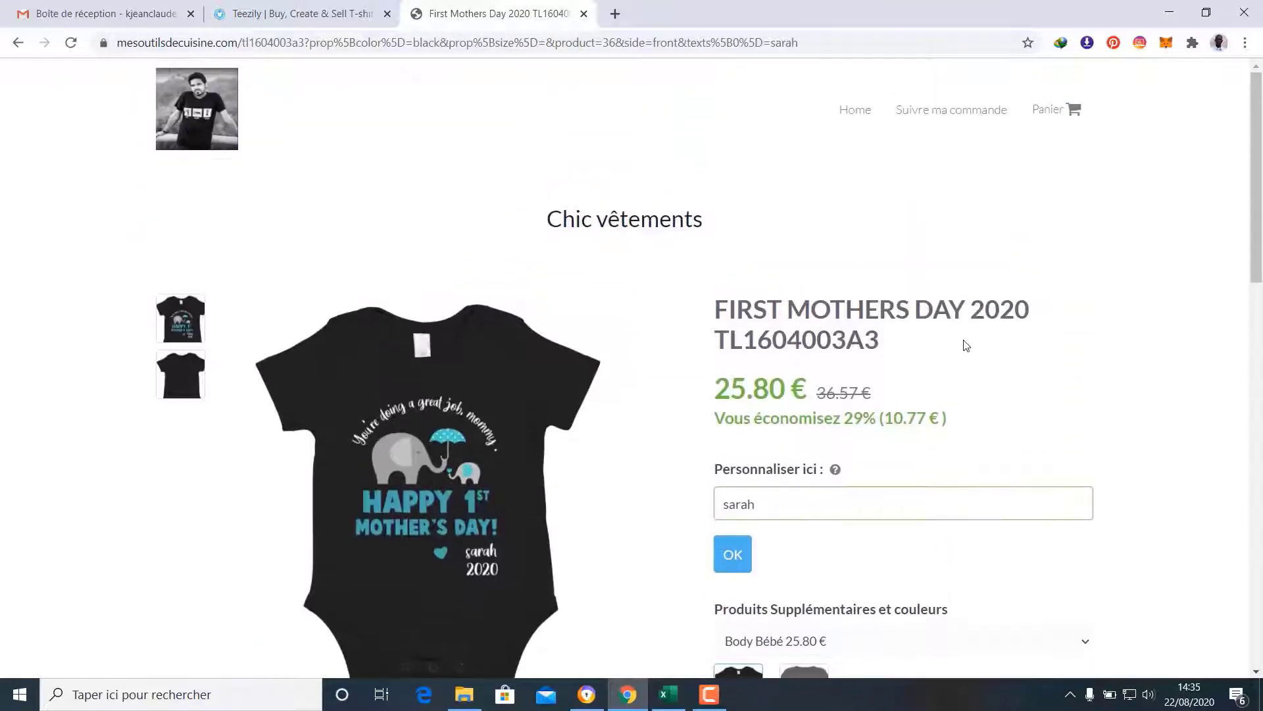
pyautogui.scroll(-10, 966, 345)
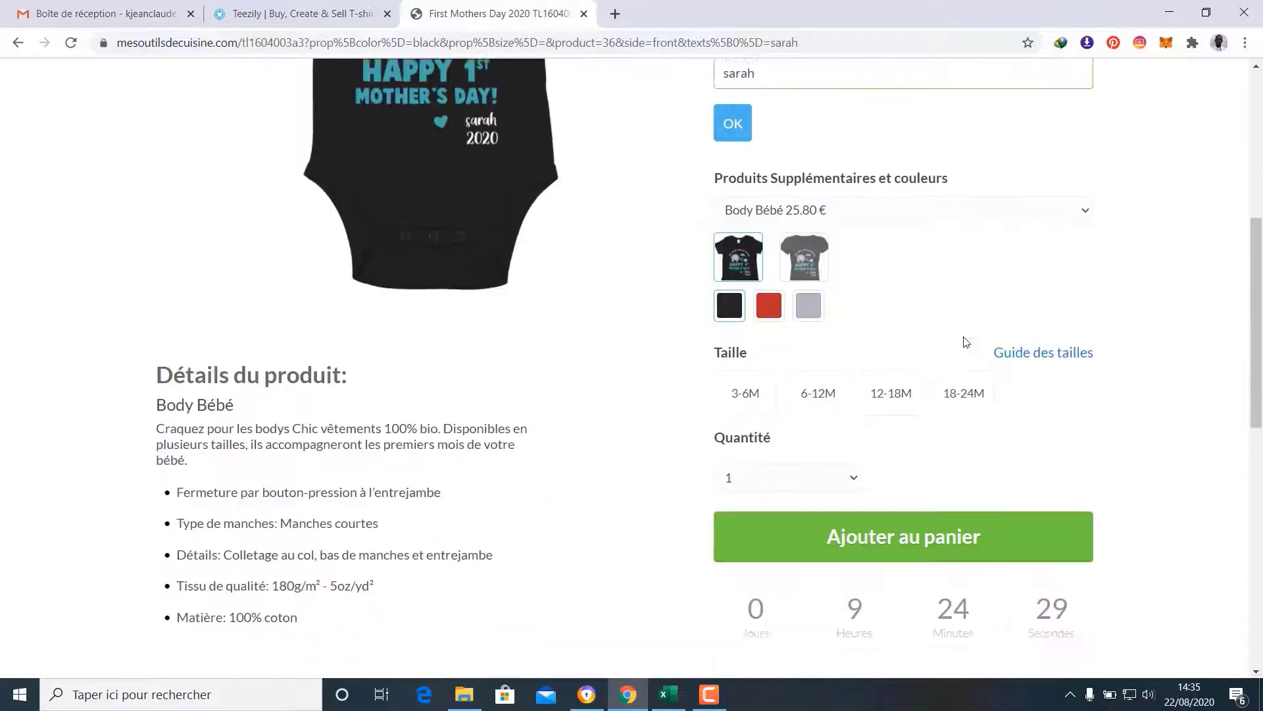
pyautogui.scroll(-4, 966, 343)
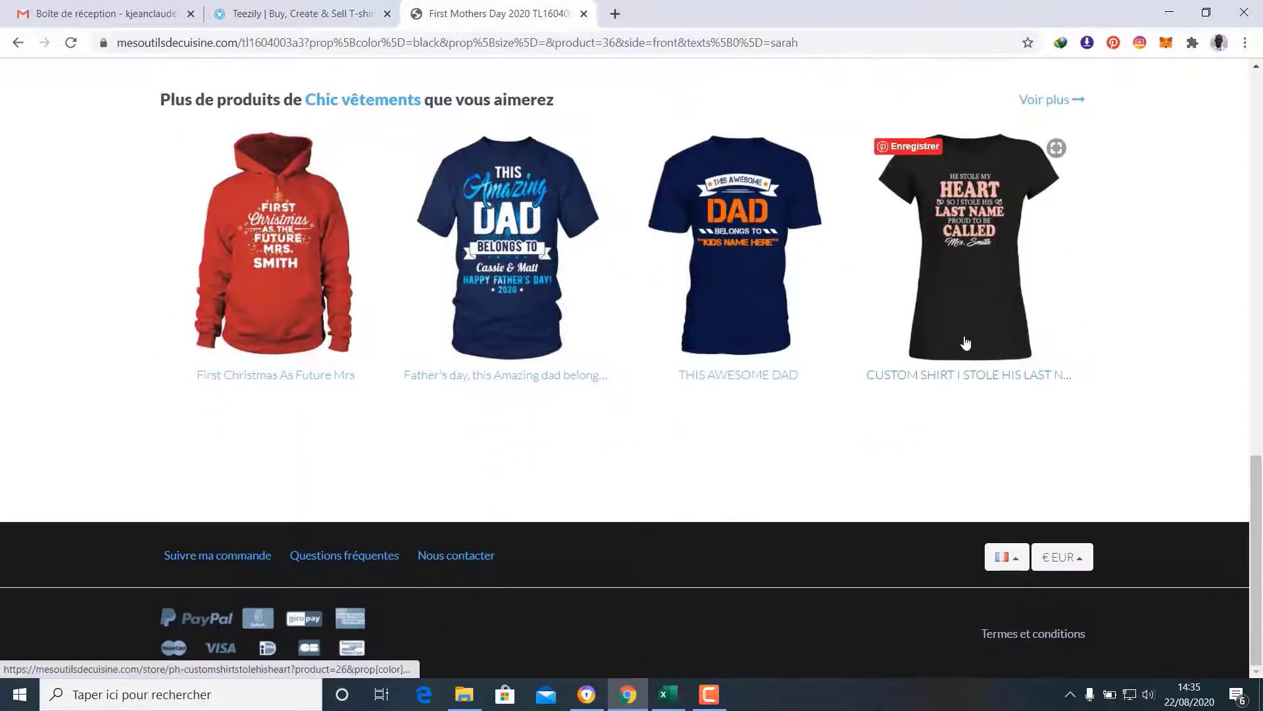
pyautogui.scroll(1, 965, 342)
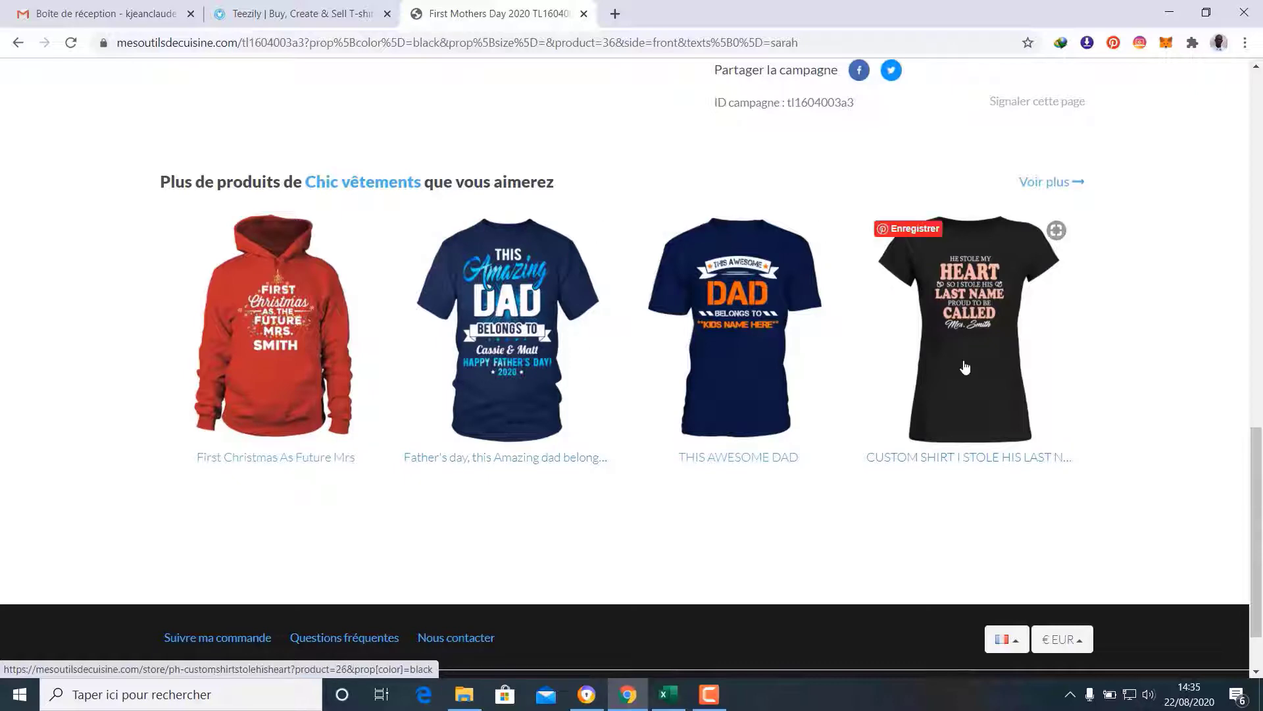
pyautogui.scroll(-1, 966, 367)
pyautogui.scroll(6, 966, 366)
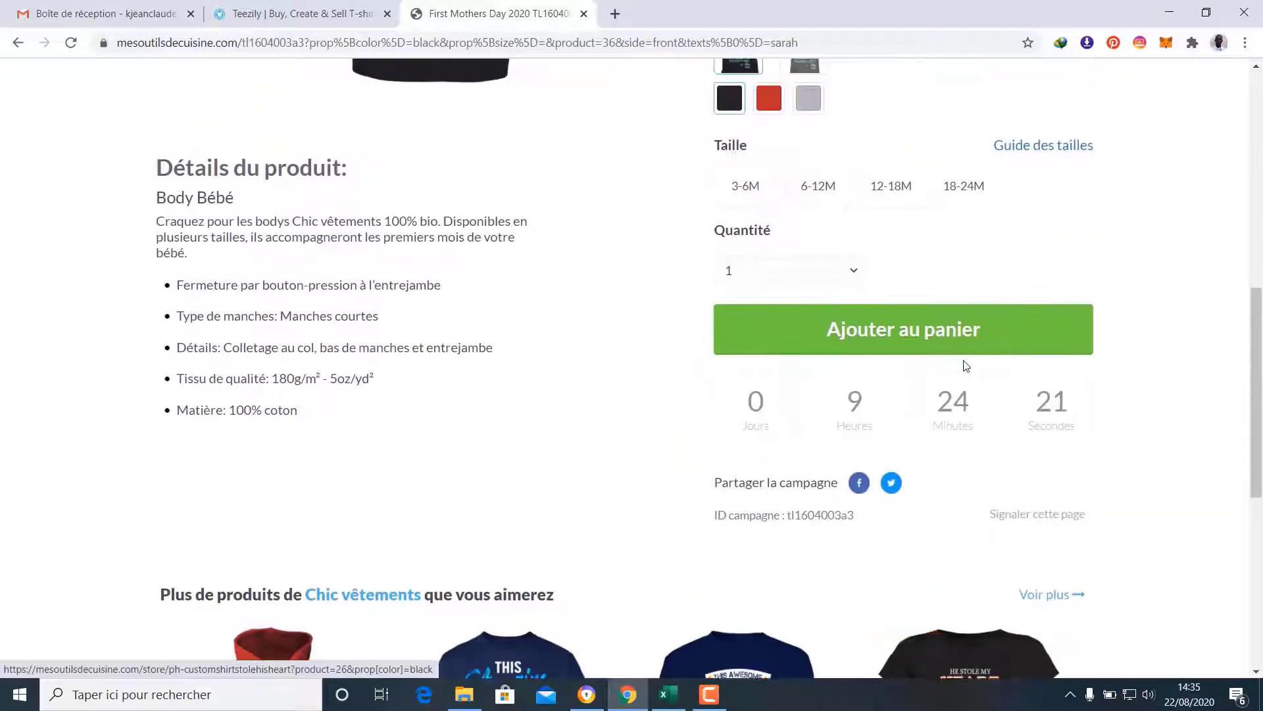
pyautogui.scroll(4, 966, 366)
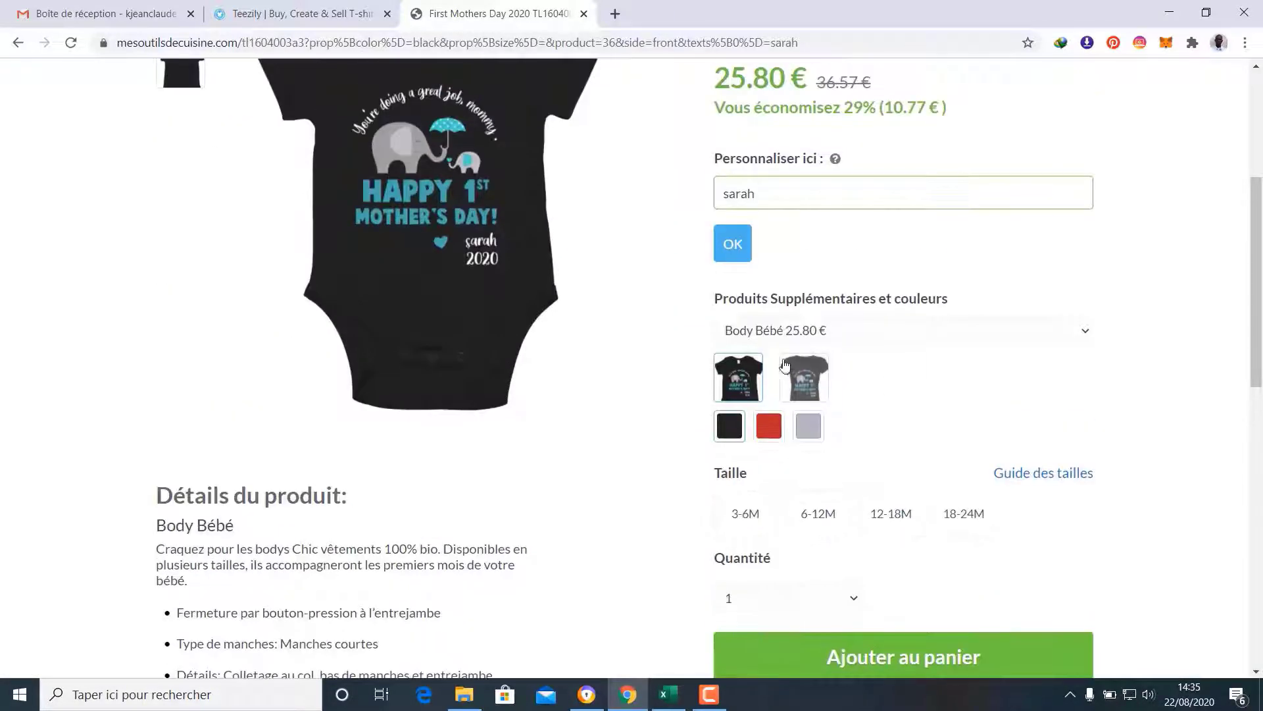
pyautogui.scroll(4, 872, 427)
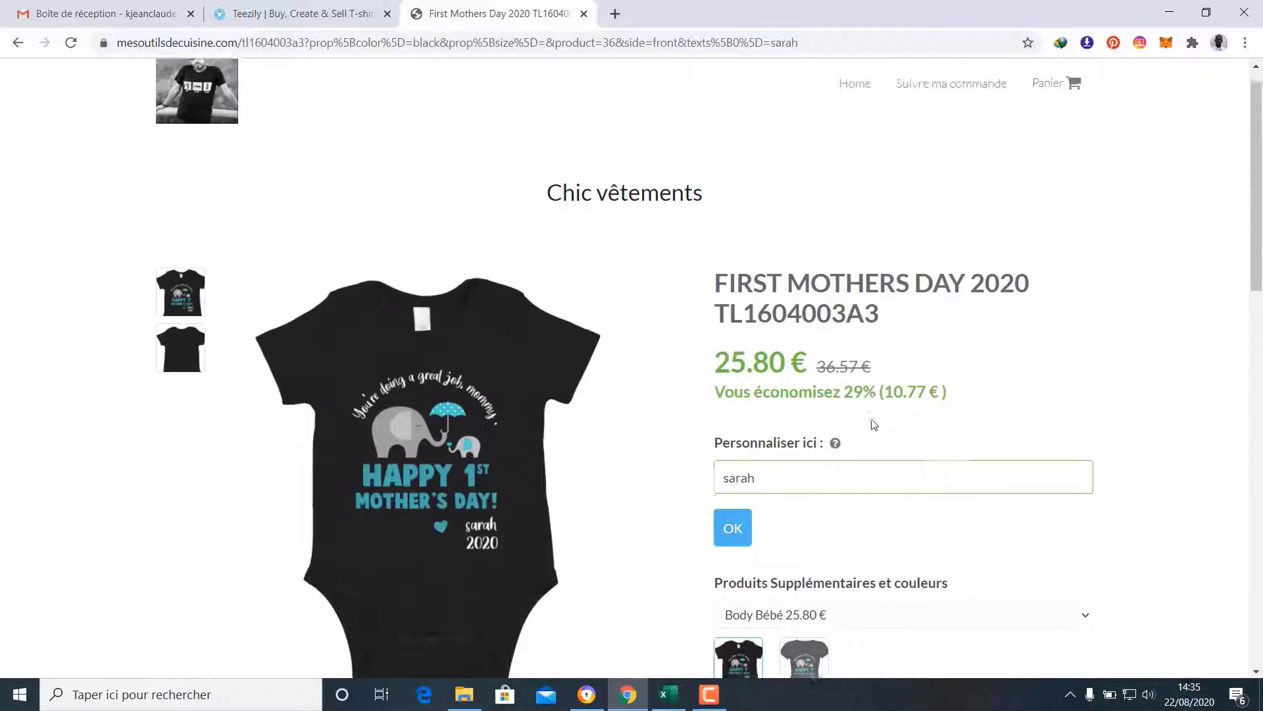
# Return to the storefront home page and browse its six products, including both First Mothers Day bodysuits
pyautogui.click(197, 120)
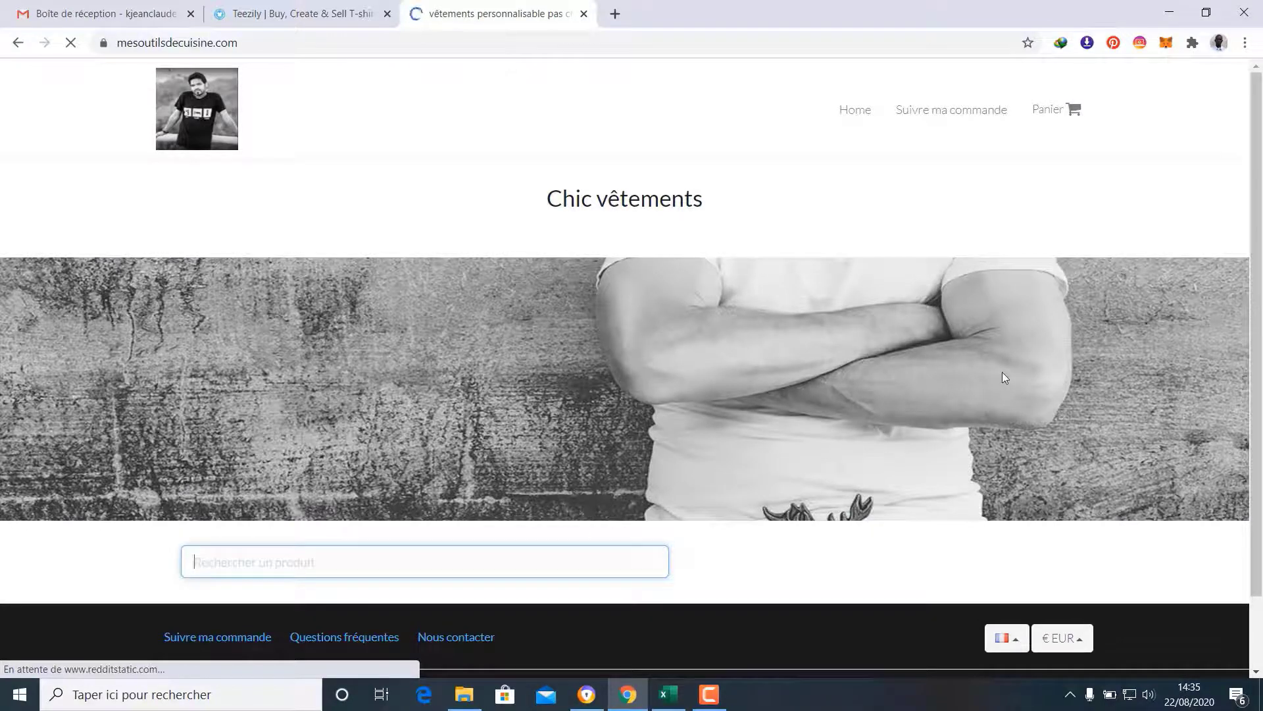
pyautogui.scroll(-6, 1004, 377)
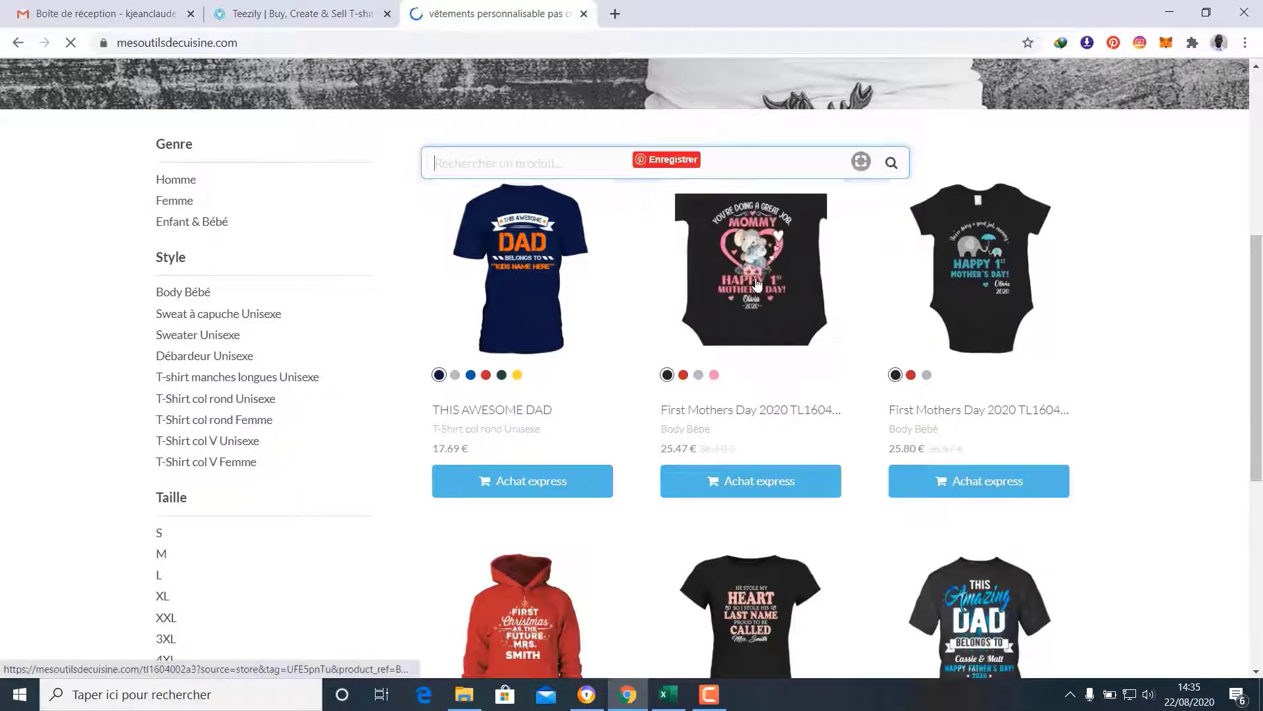
pyautogui.scroll(-6, 1115, 358)
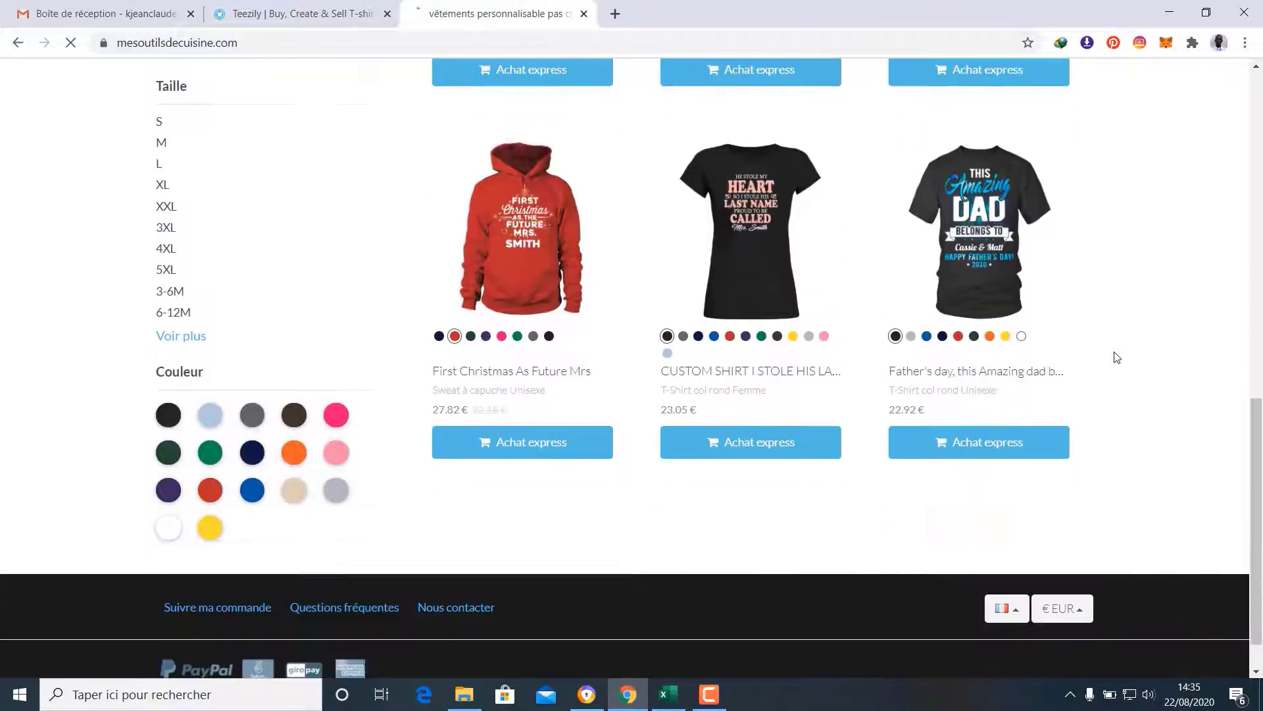
pyautogui.scroll(6, 1116, 358)
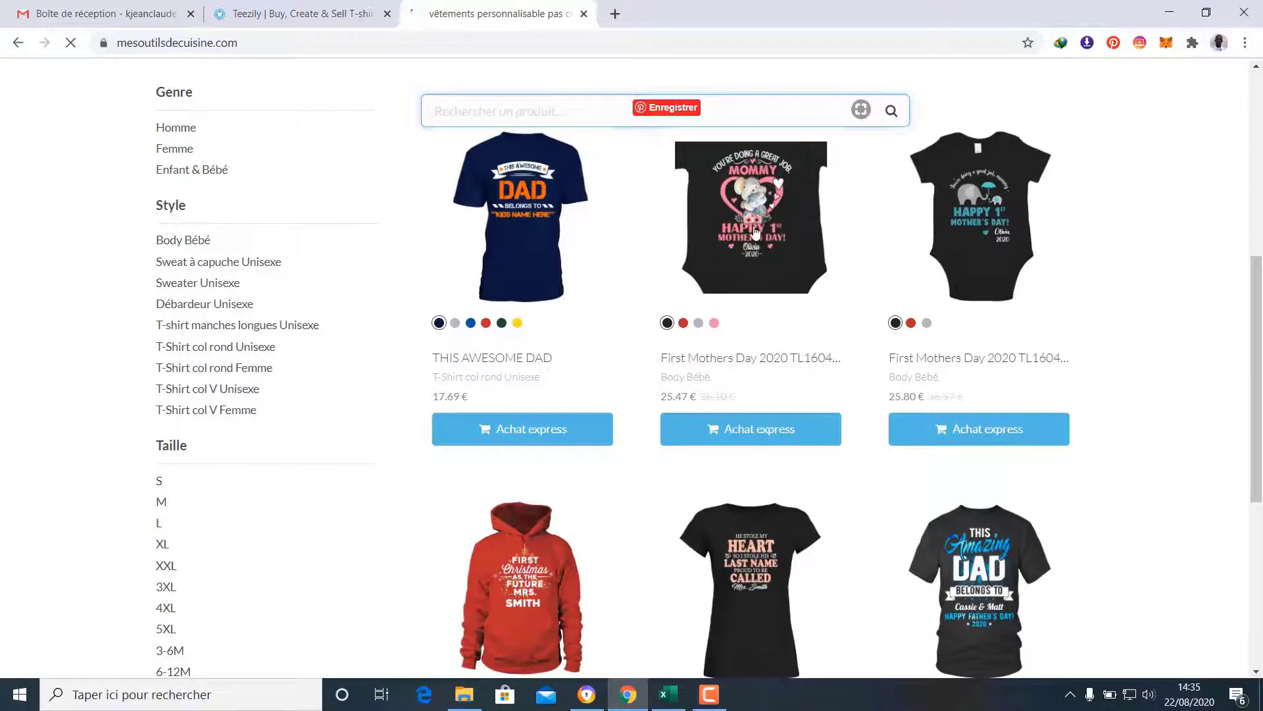
pyautogui.scroll(1, 1193, 435)
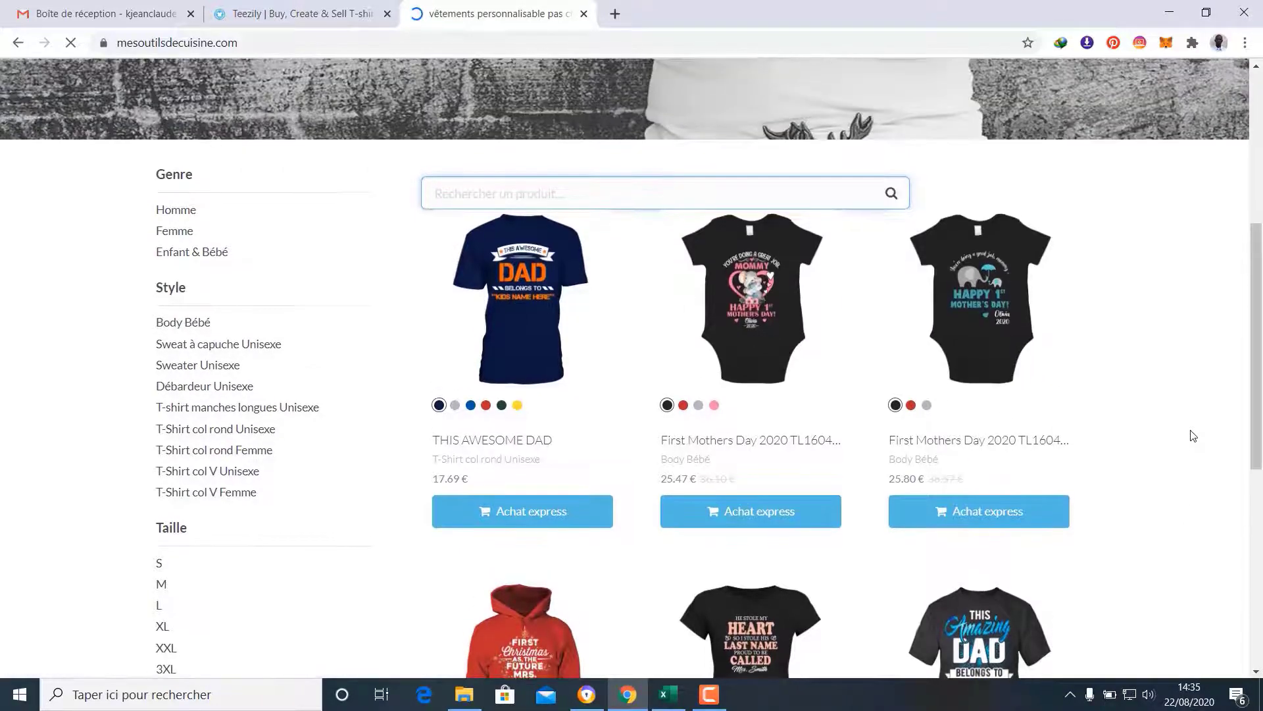
pyautogui.scroll(4, 1193, 436)
pyautogui.scroll(-3, 1191, 431)
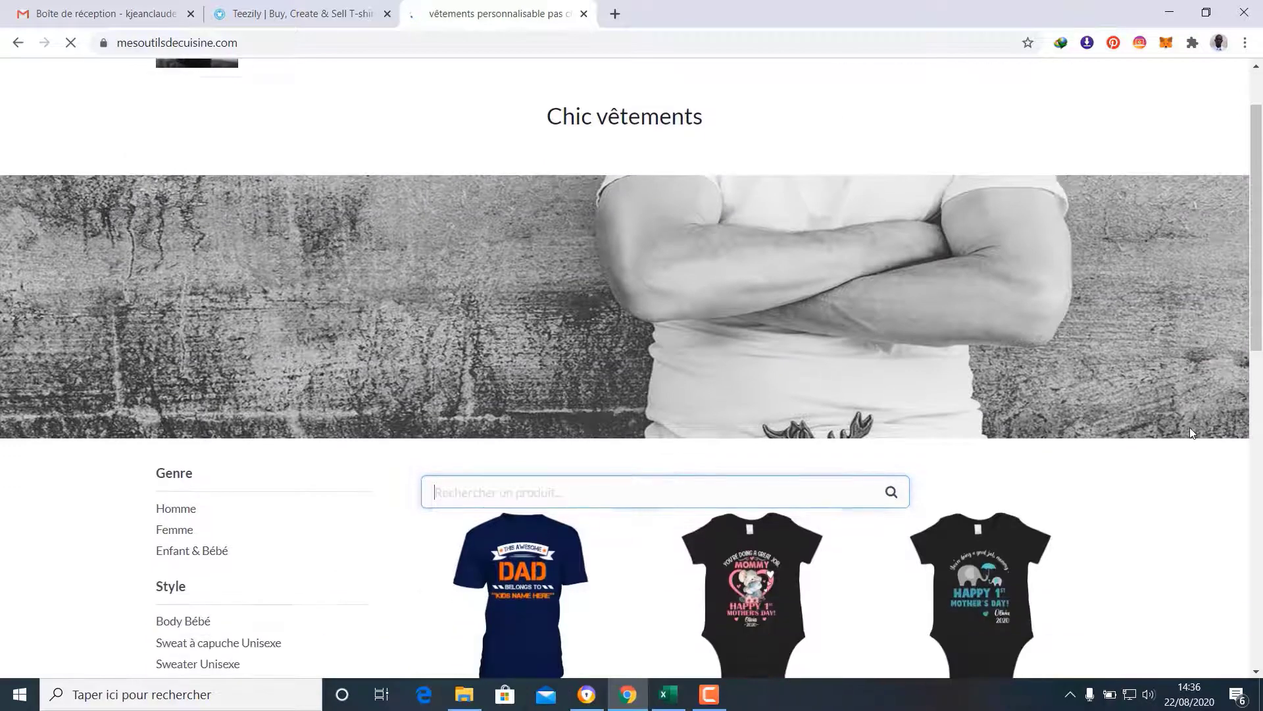
pyautogui.scroll(-5, 1191, 431)
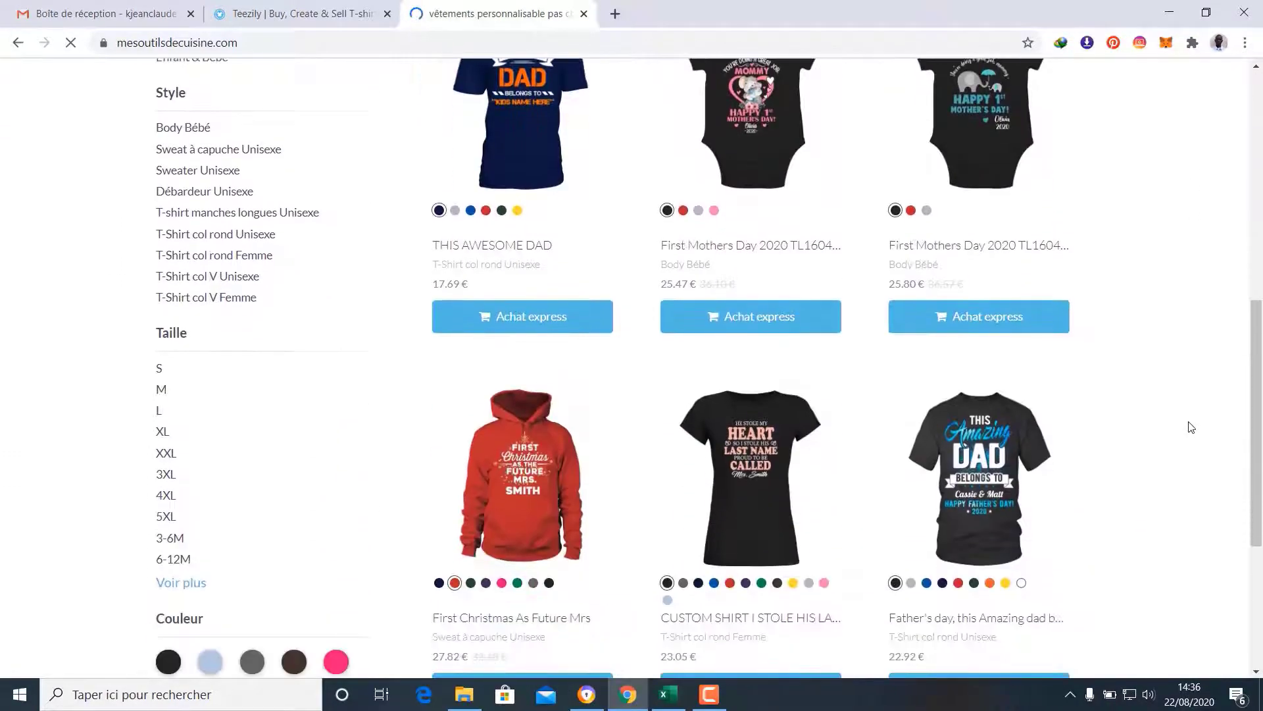
pyautogui.scroll(-3, 1191, 426)
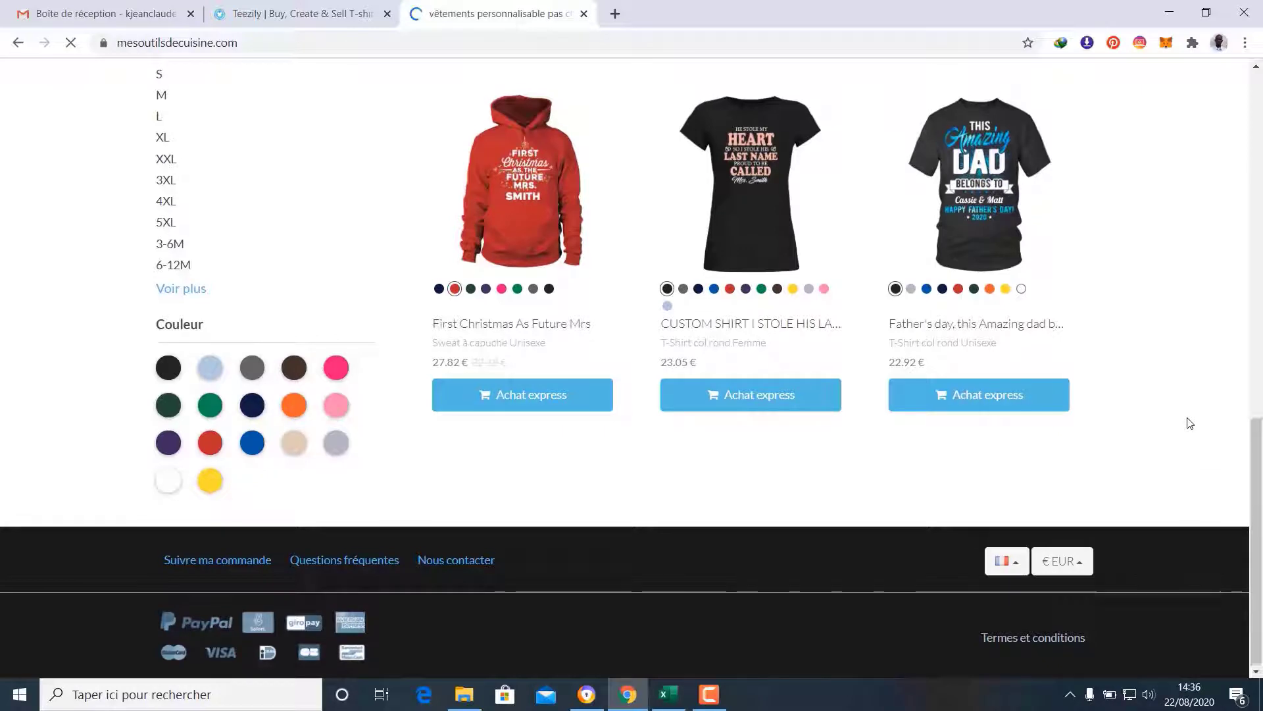
pyautogui.scroll(6, 1189, 422)
pyautogui.scroll(7, 1188, 421)
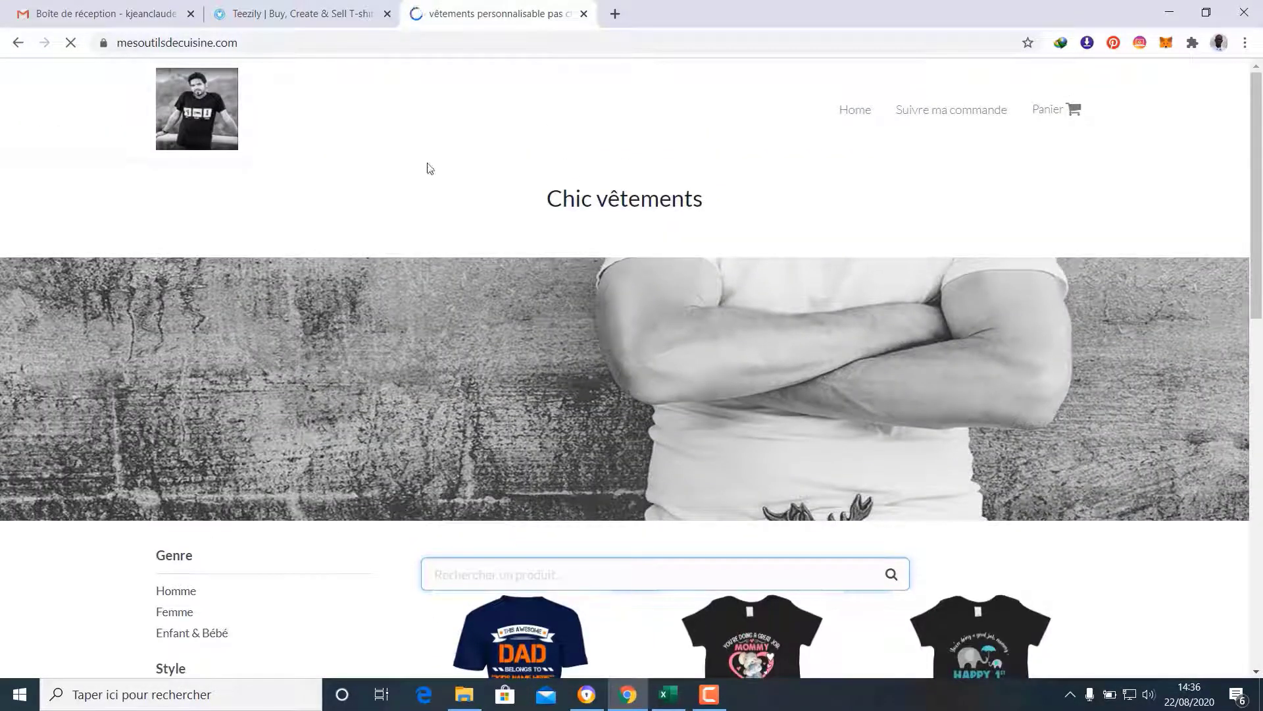
# Check Dog Dear Daddy and Your Wings Were Ready Memorial in the store's campaign list and save
pyautogui.click(268, 5)
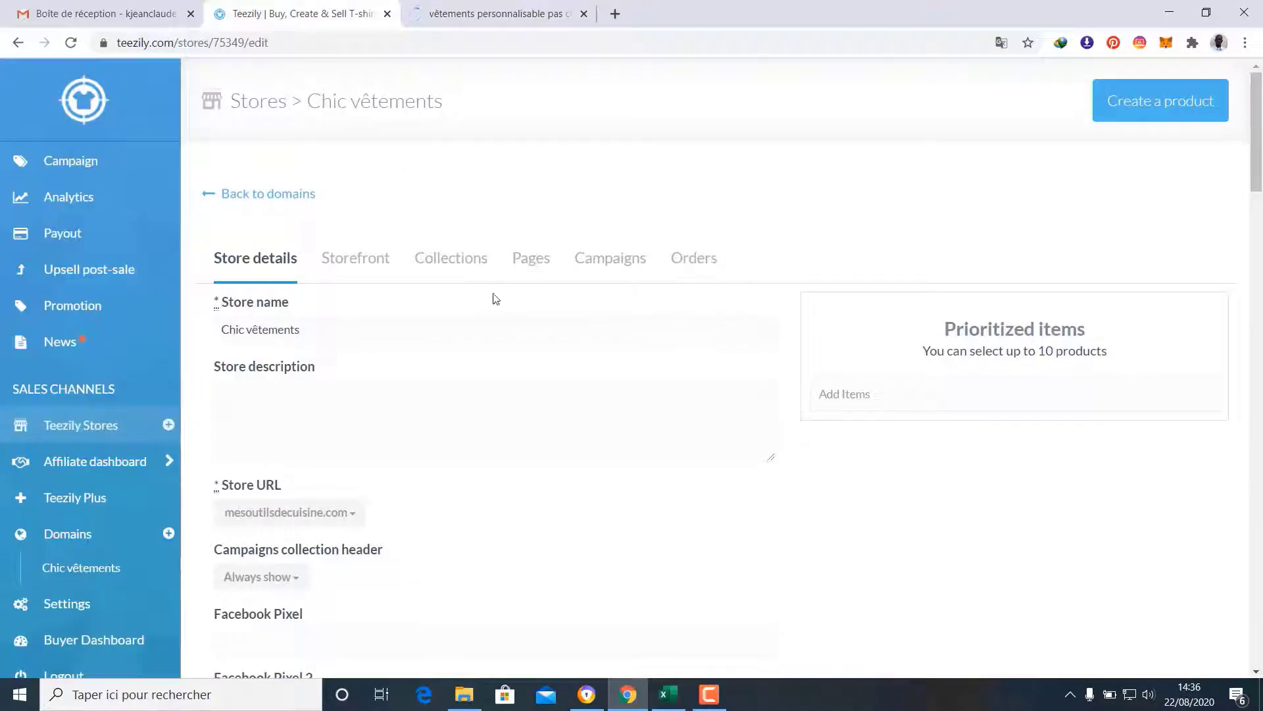
pyautogui.scroll(-6, 575, 311)
pyautogui.scroll(-20, 575, 312)
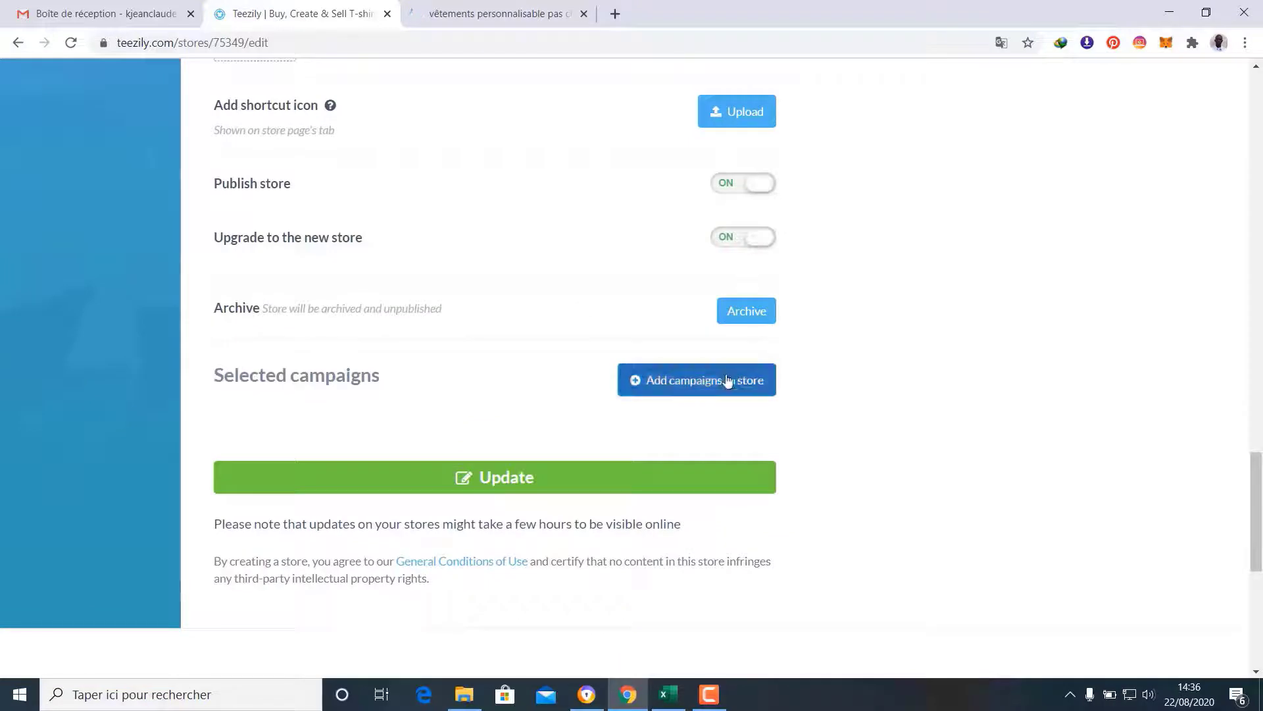
pyautogui.click(727, 379)
pyautogui.scroll(-5, 781, 378)
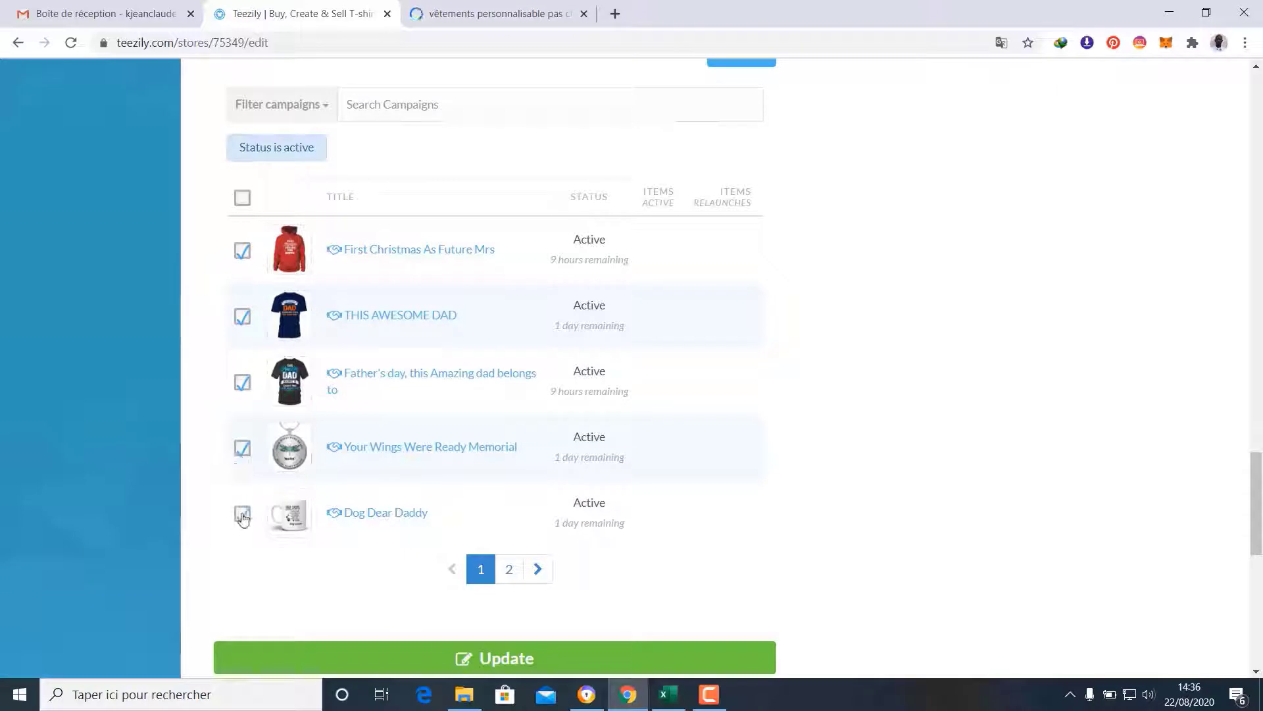
pyautogui.scroll(-1, 553, 618)
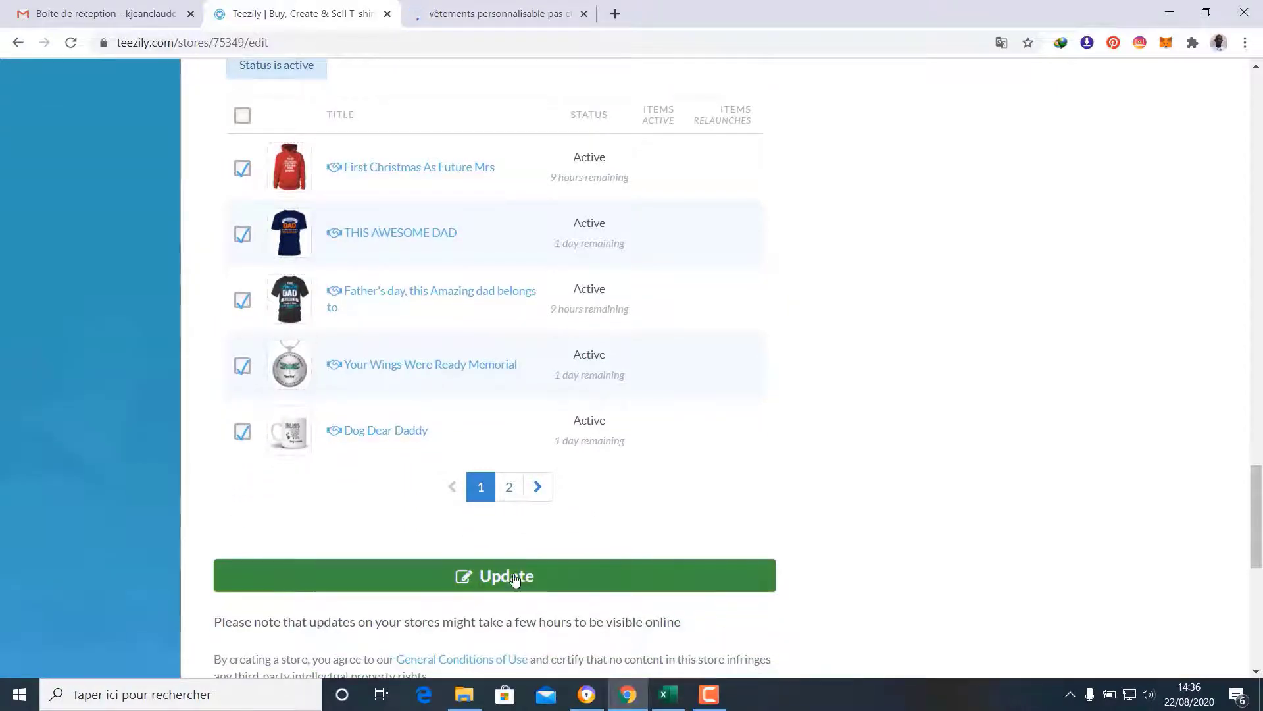
pyautogui.click(515, 579)
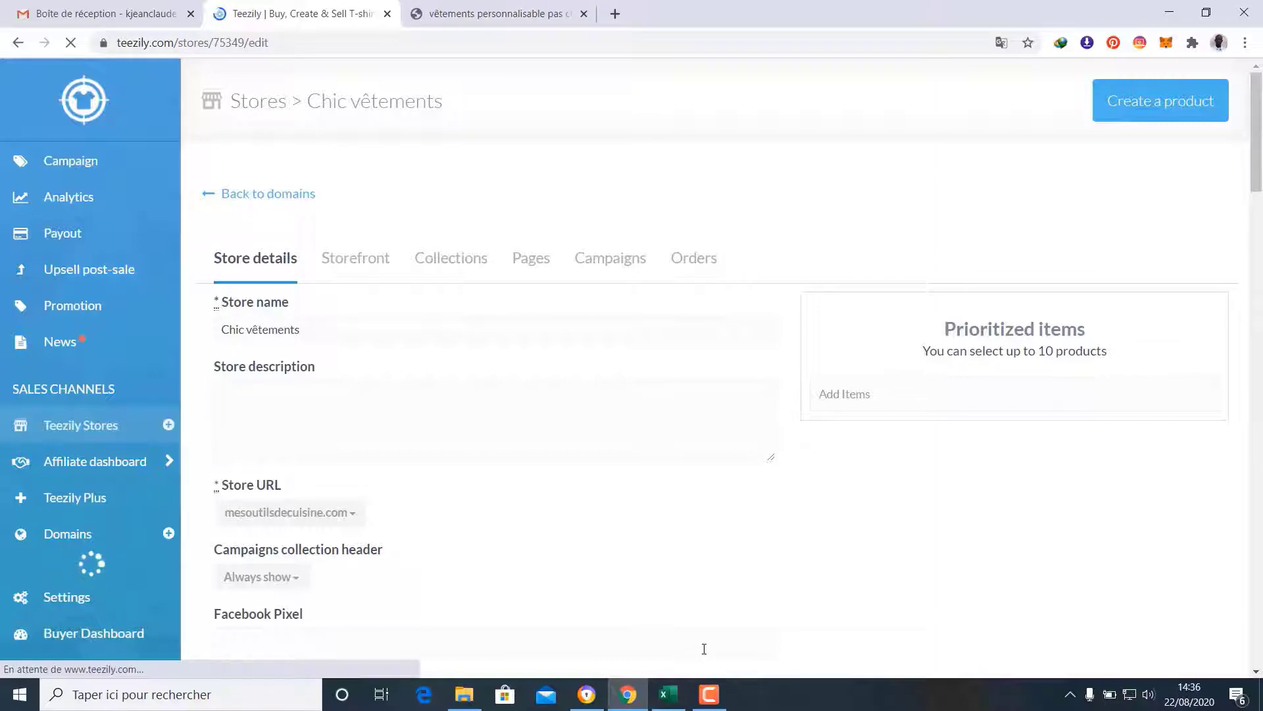
# Switch to the Chic vêtements storefront and reload it to show the updated products
pyautogui.click(536, 7)
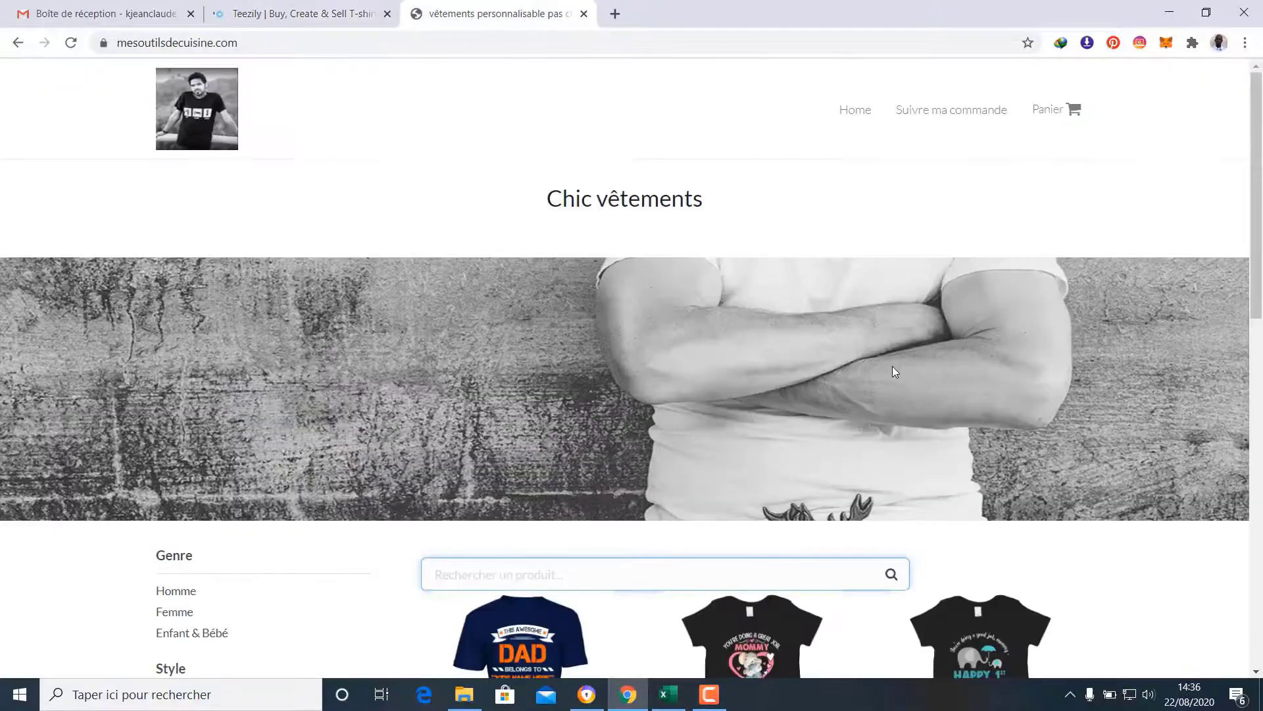
pyautogui.scroll(-15, 893, 368)
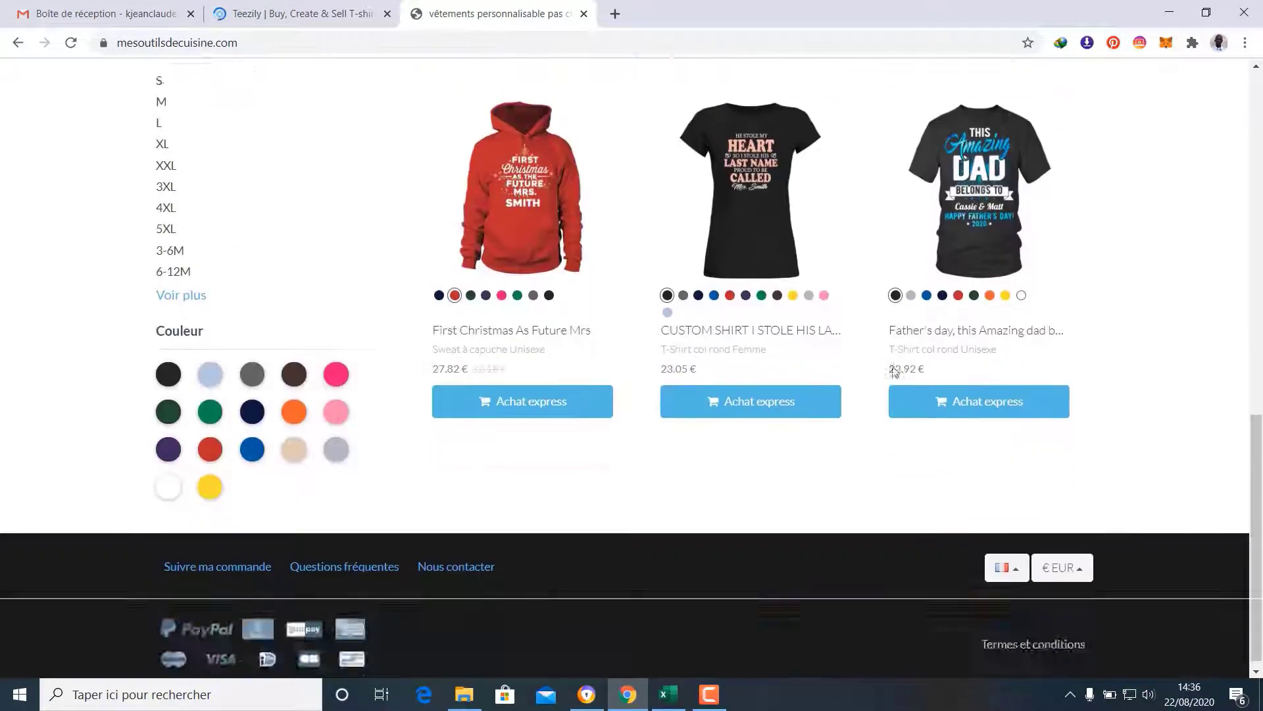
pyautogui.scroll(5, 892, 370)
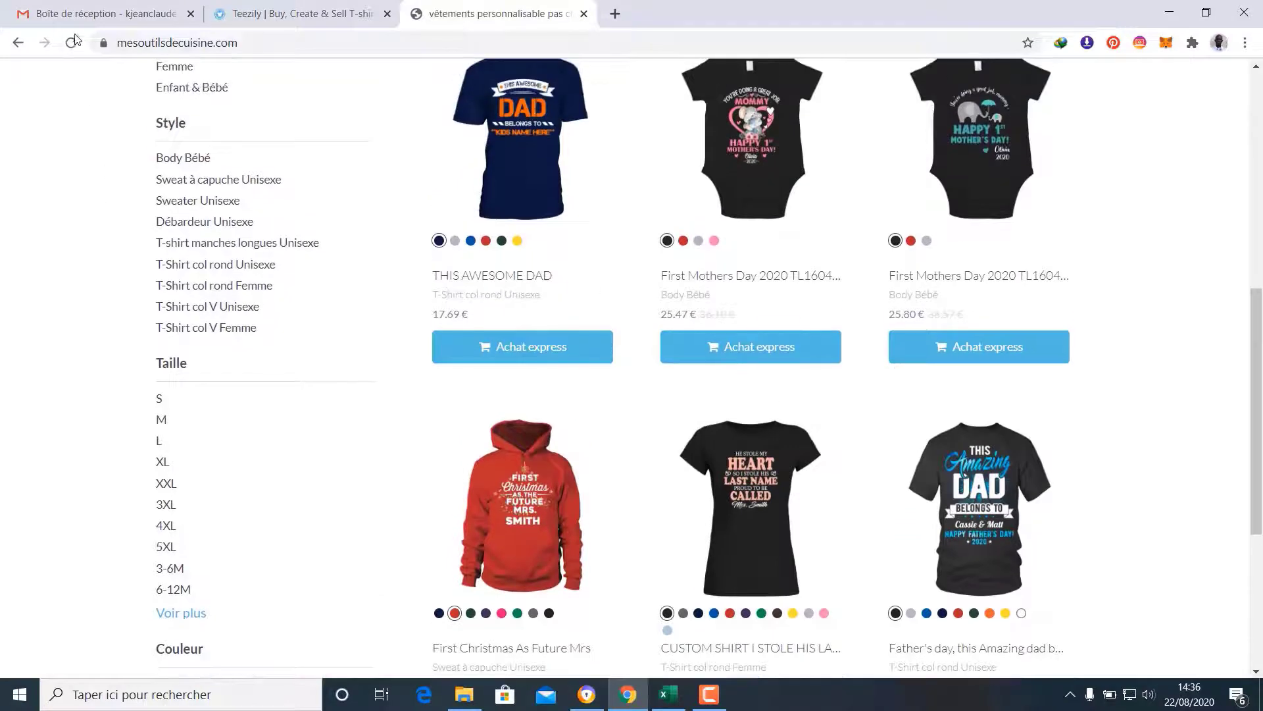
pyautogui.click(71, 43)
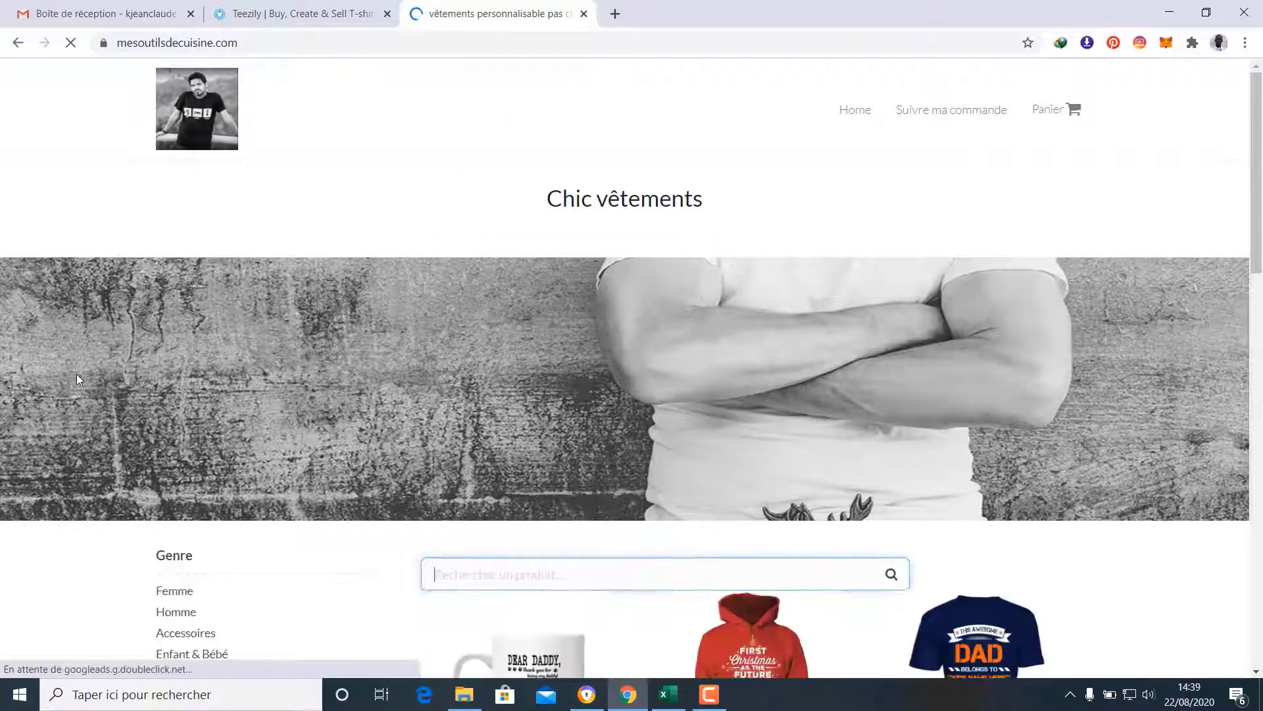
# Browse the eight-product grid and open the Your Wings Were Ready Memorial necklace
pyautogui.scroll(-10, 75, 379)
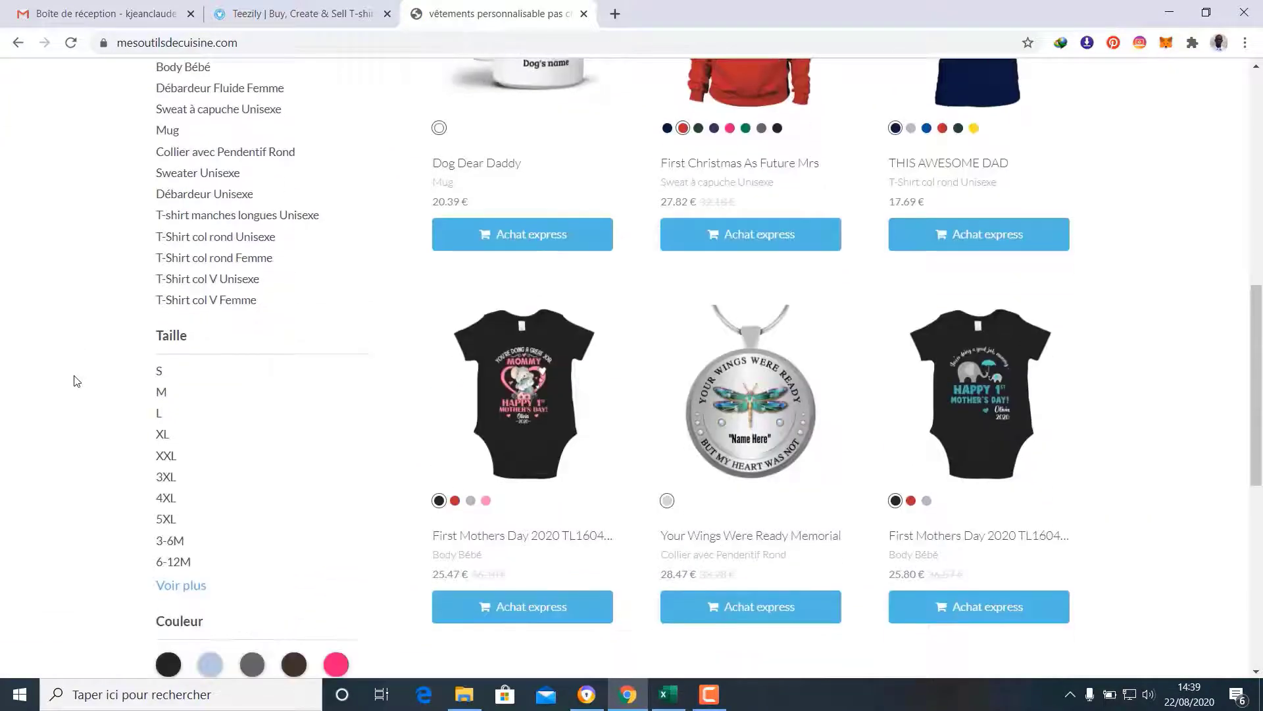
pyautogui.scroll(2, 75, 380)
pyautogui.scroll(1, 1050, 359)
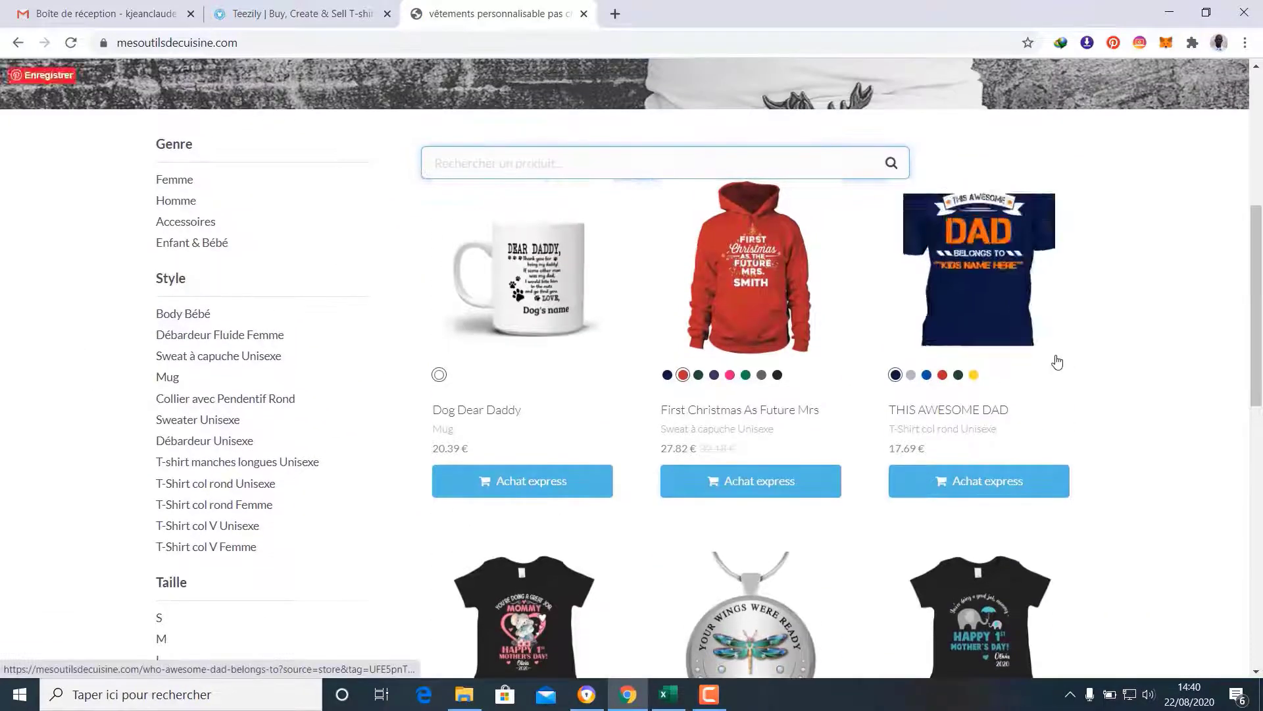
pyautogui.scroll(-2, 804, 501)
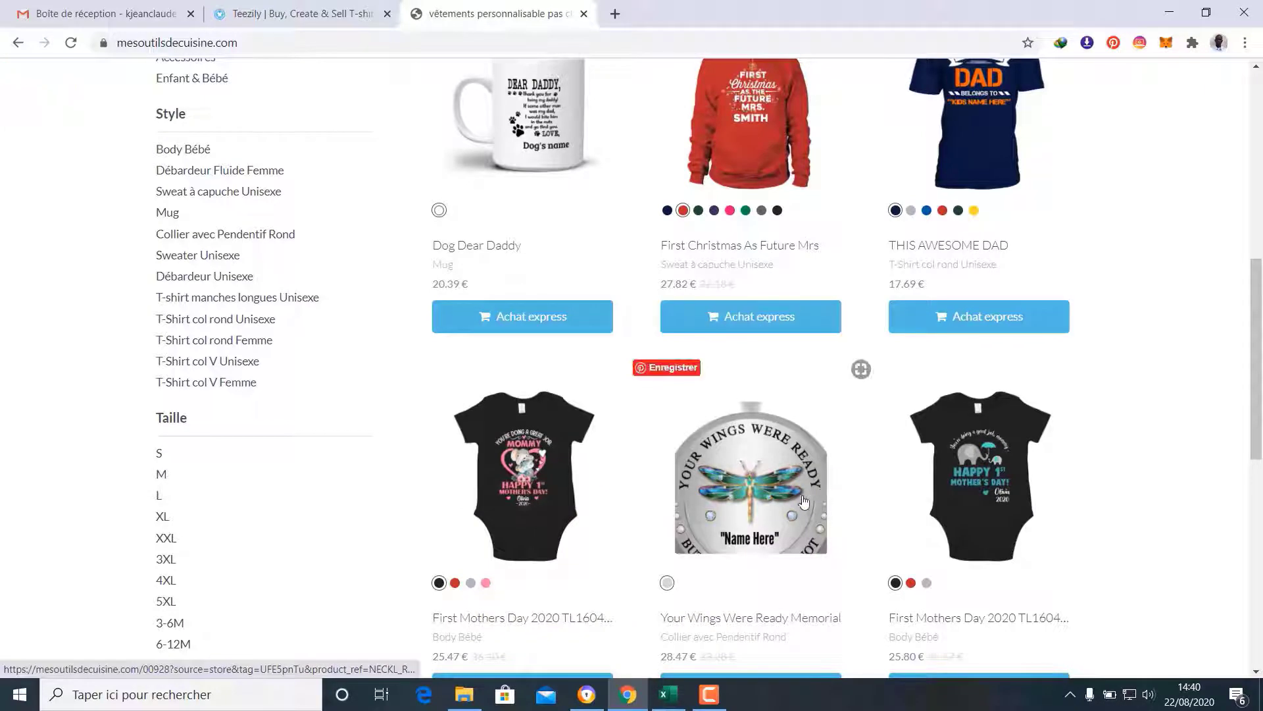
pyautogui.scroll(-5, 944, 415)
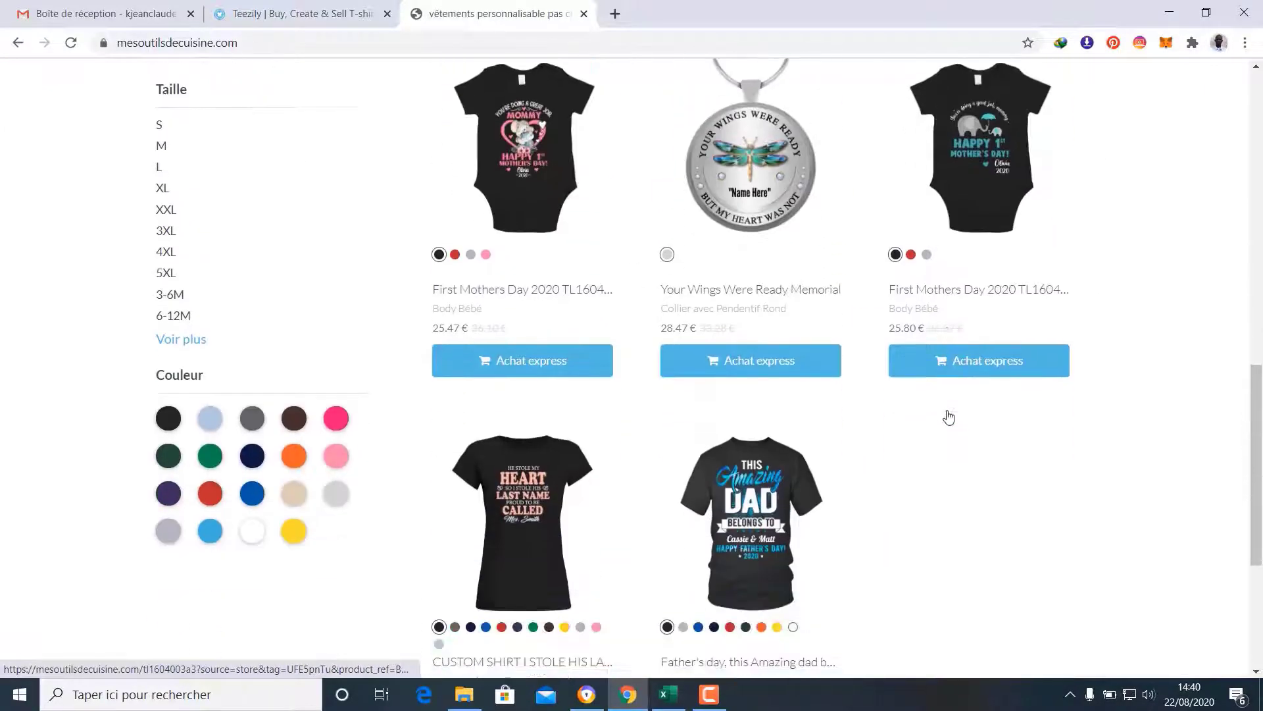
pyautogui.scroll(6, 916, 460)
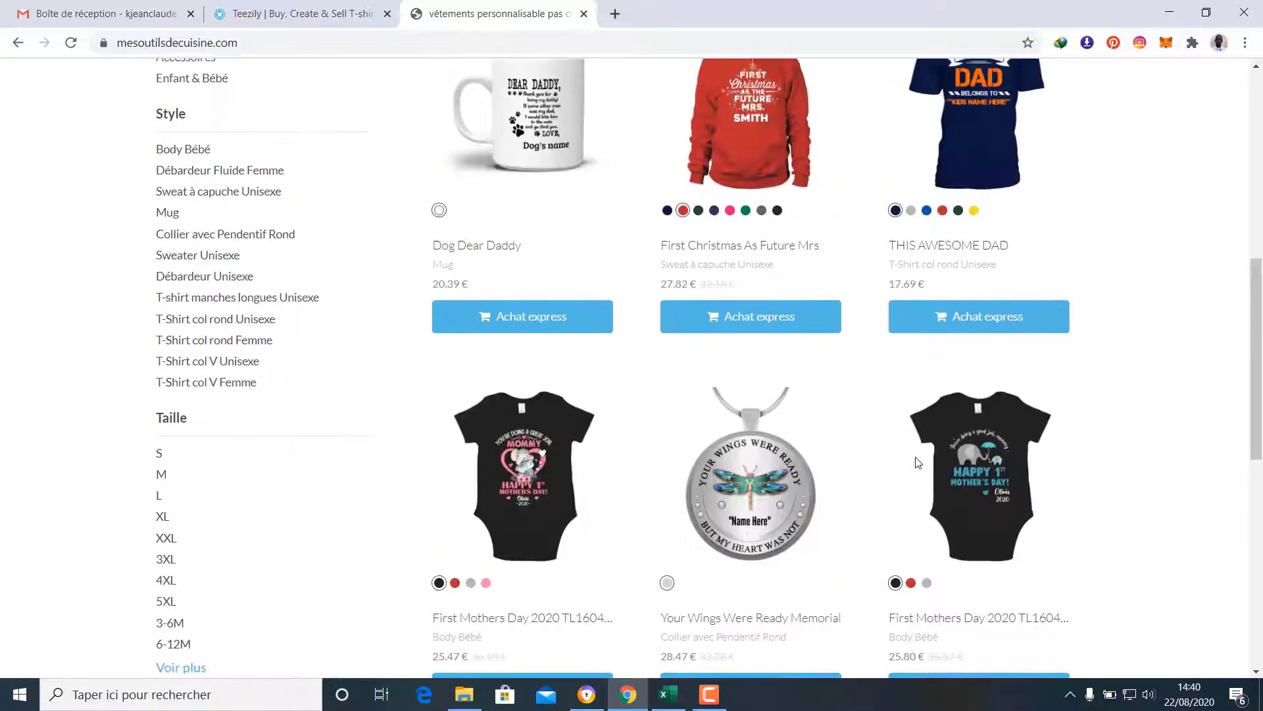
pyautogui.scroll(-7, 1021, 479)
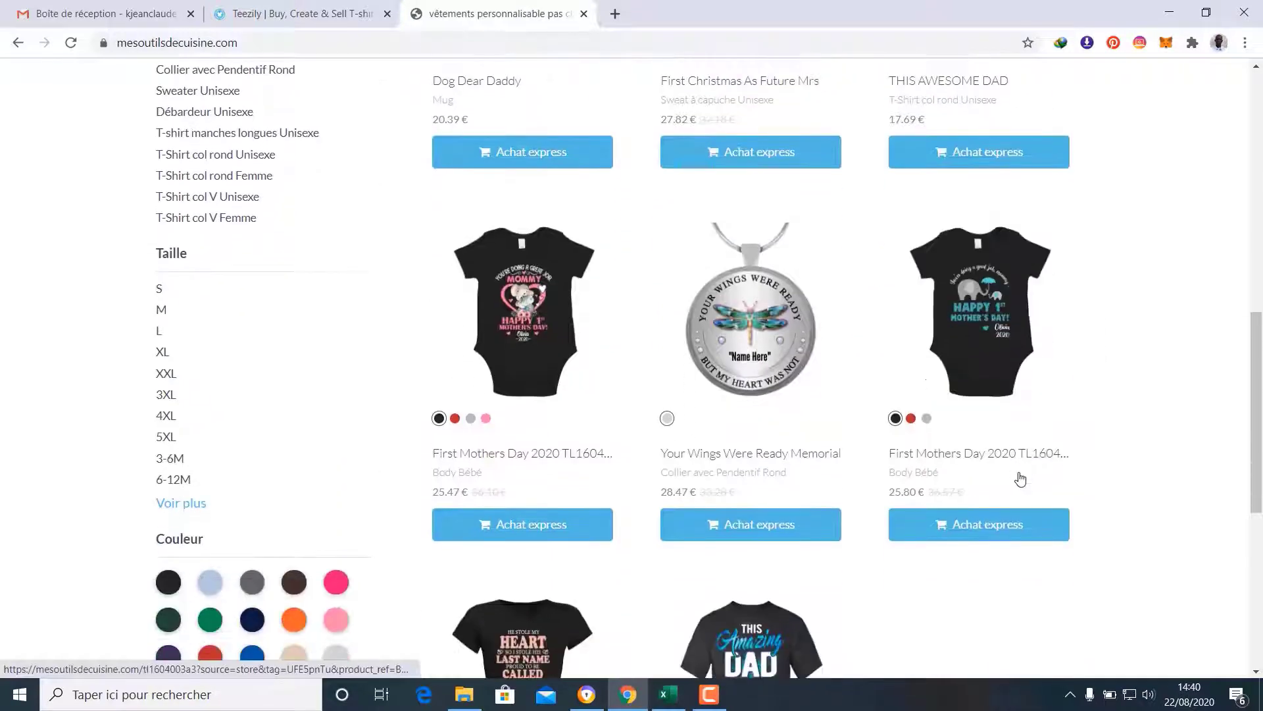
pyautogui.scroll(-3, 1020, 479)
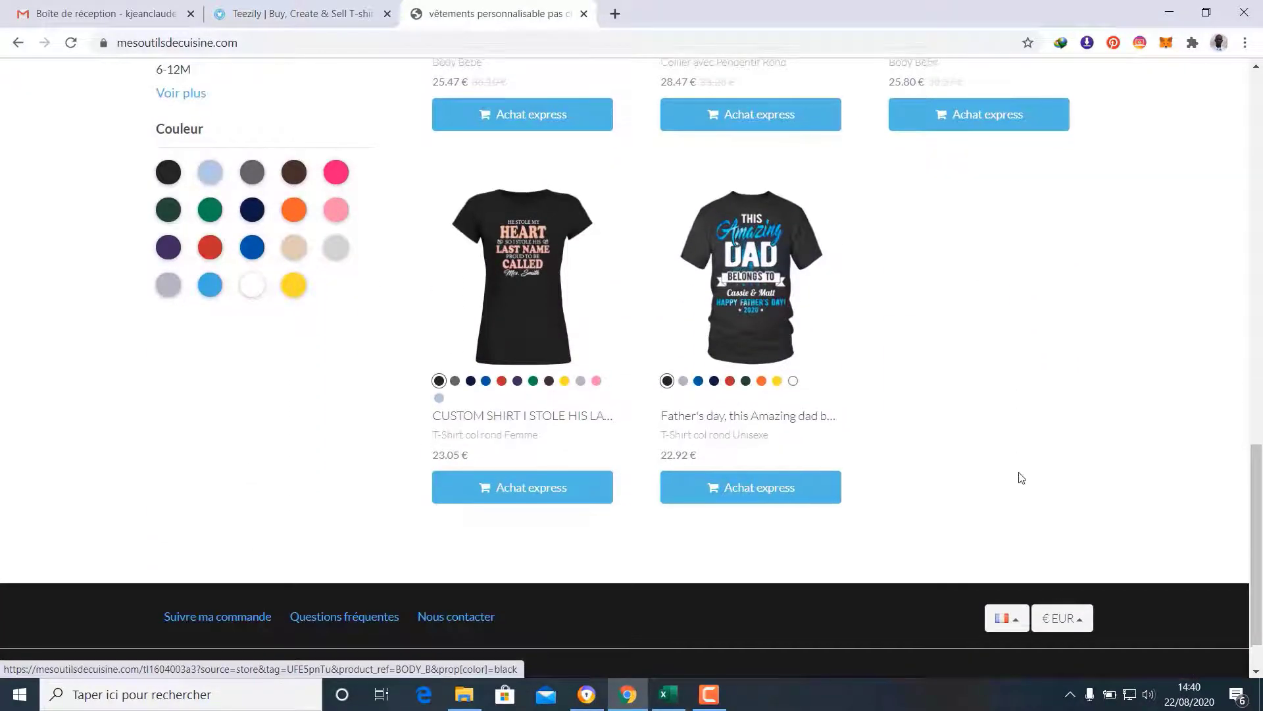
pyautogui.scroll(3, 1022, 478)
pyautogui.scroll(7, 1018, 472)
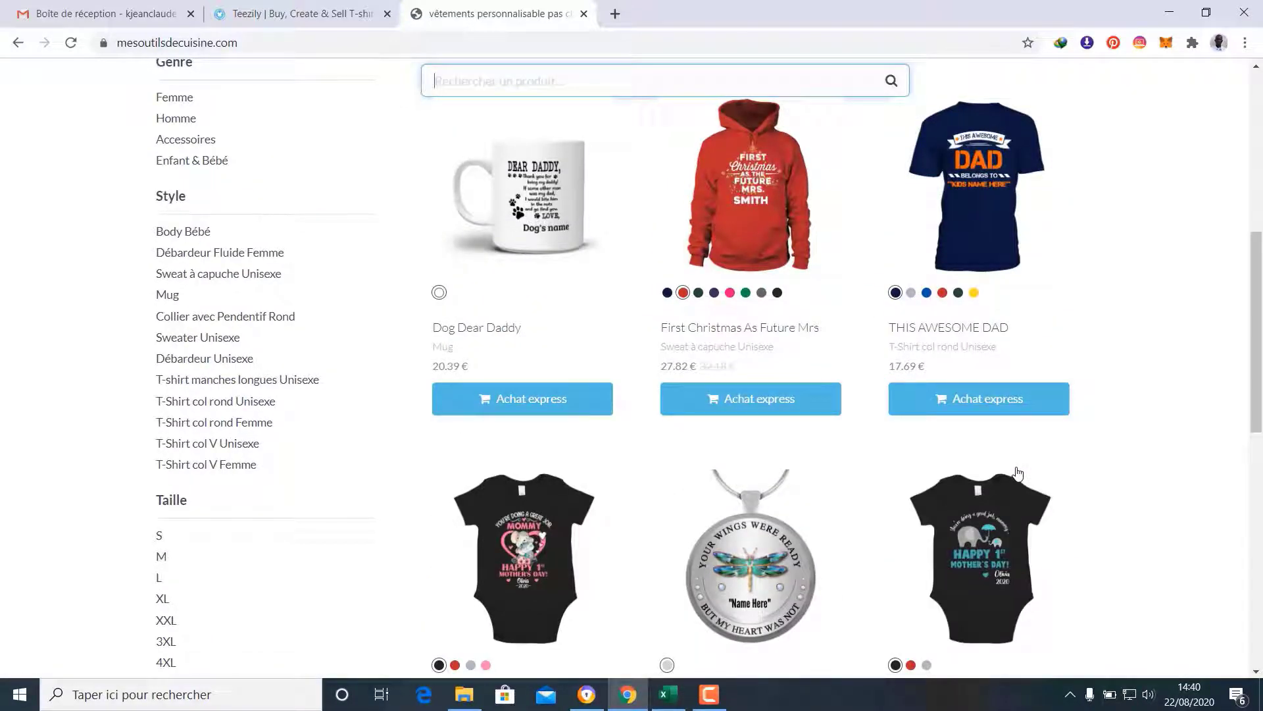
pyautogui.scroll(-3, 1018, 472)
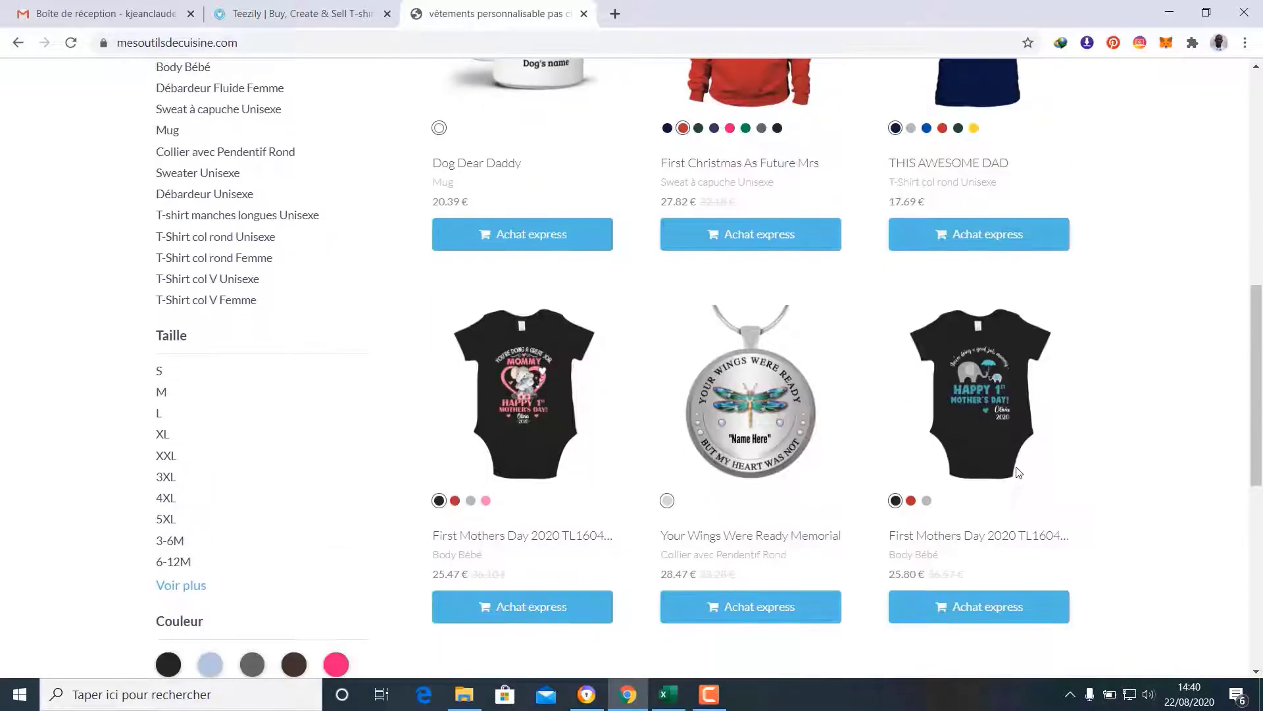
pyautogui.click(758, 538)
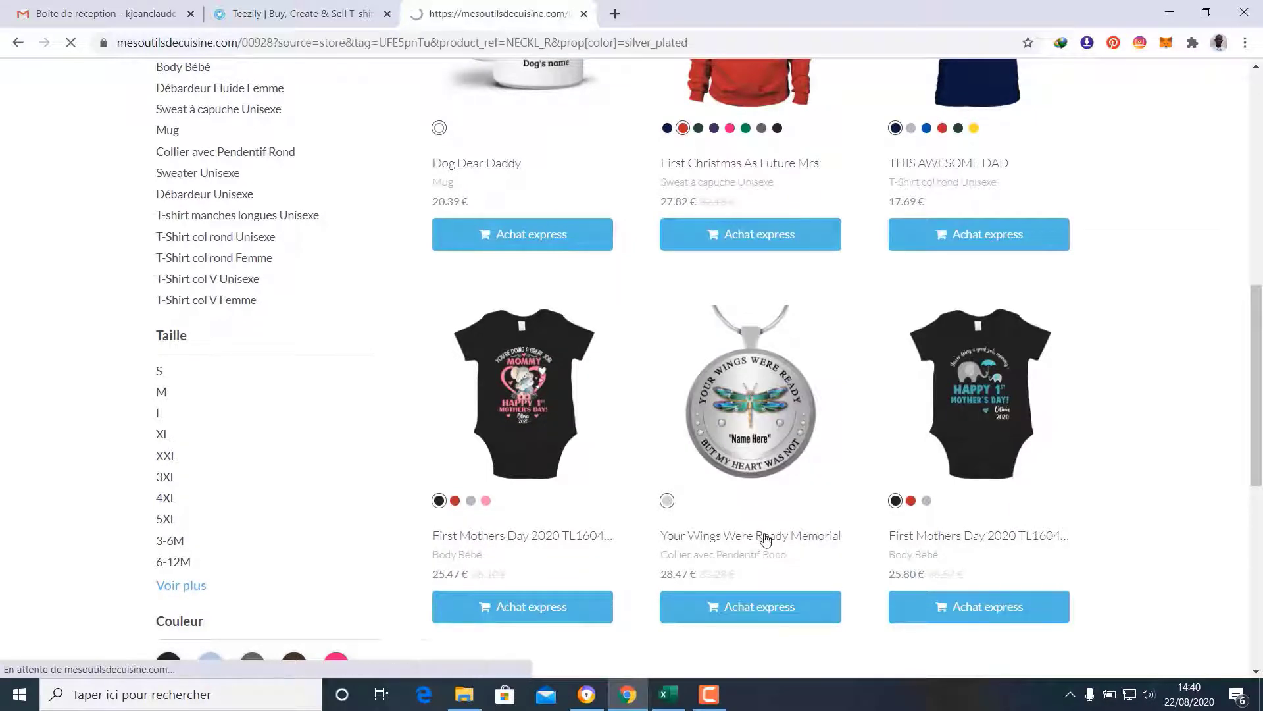
# Personalise the memorial necklace preview with a saved first name
pyautogui.scroll(-3, 764, 537)
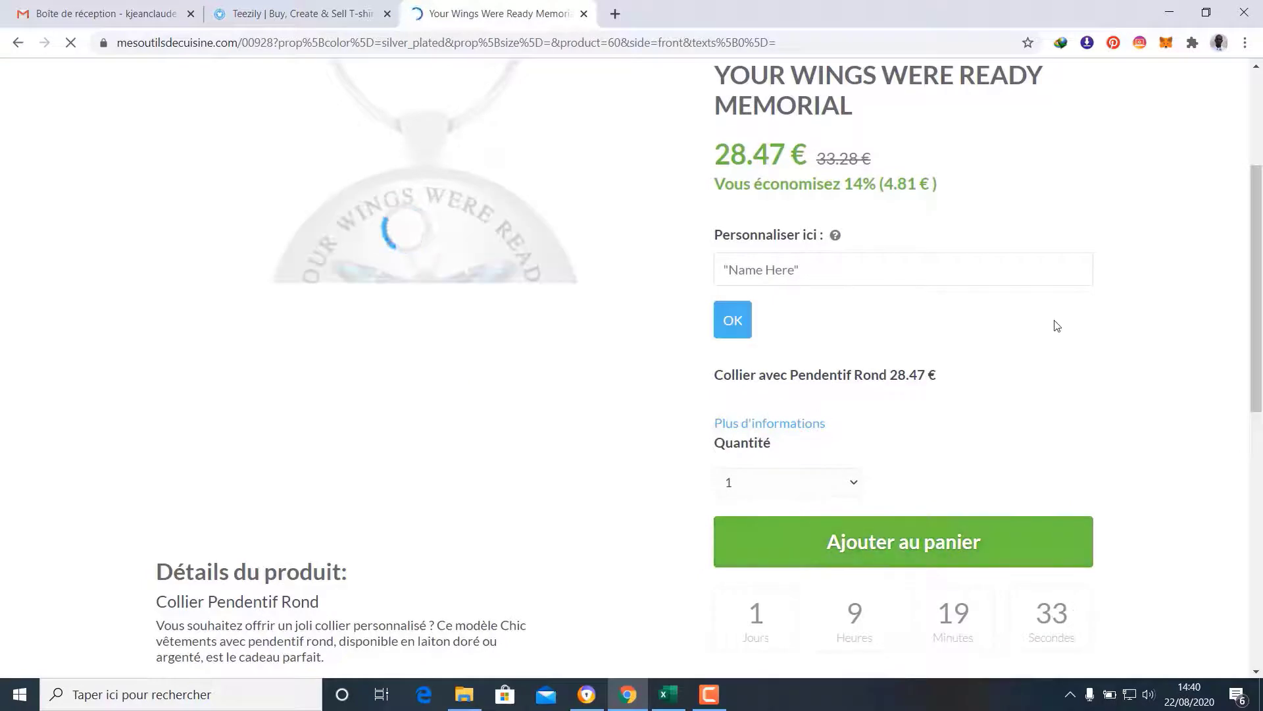
pyautogui.scroll(3, 1052, 326)
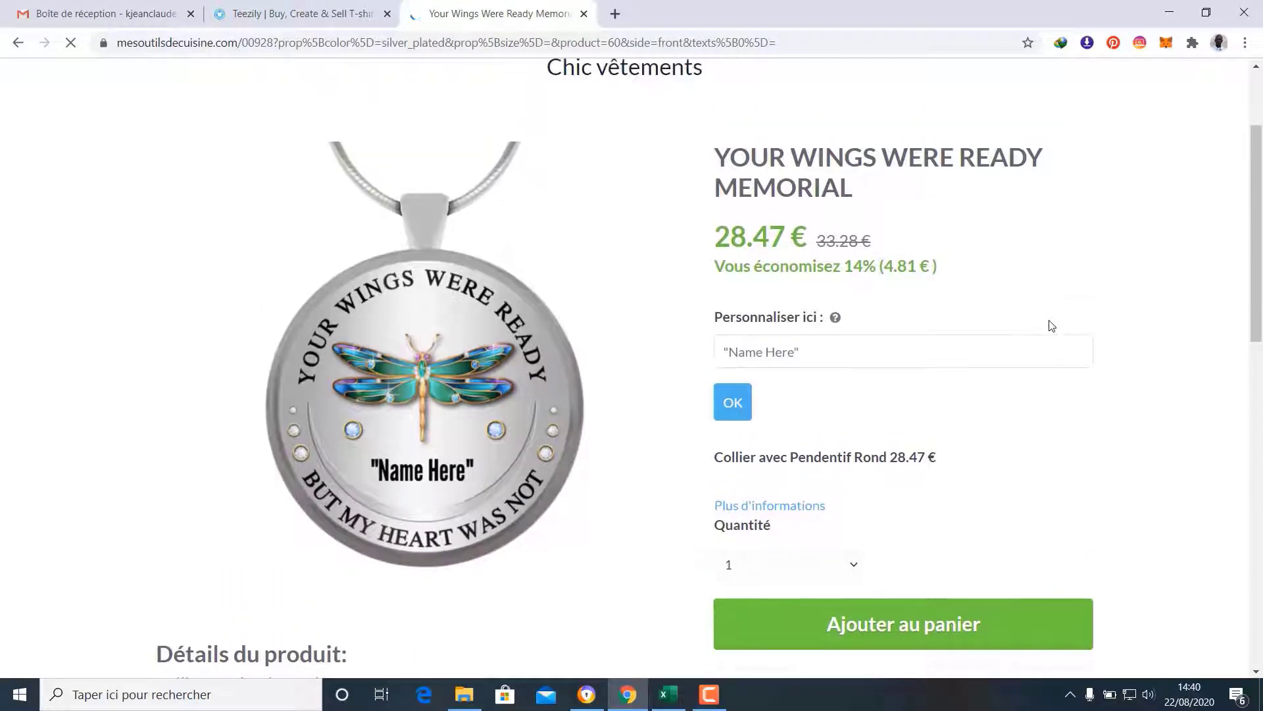
pyautogui.scroll(-2, 1051, 326)
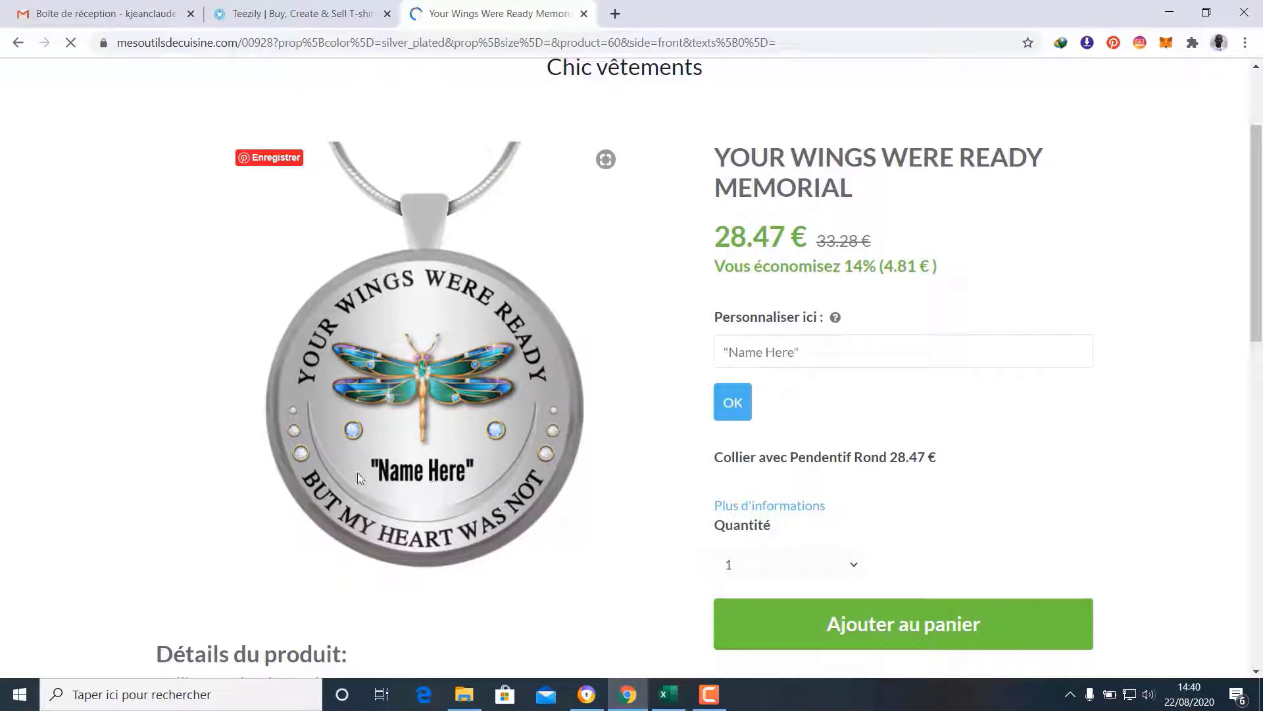
pyautogui.click(773, 352)
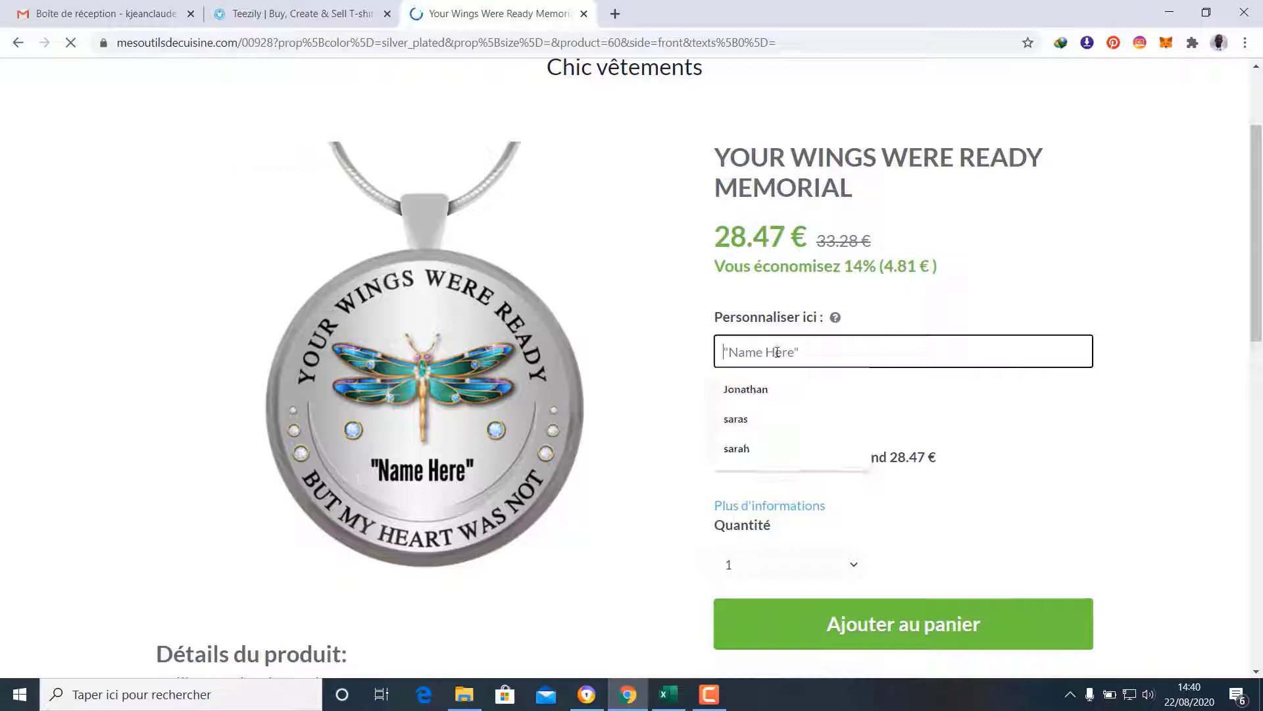
pyautogui.click(792, 389)
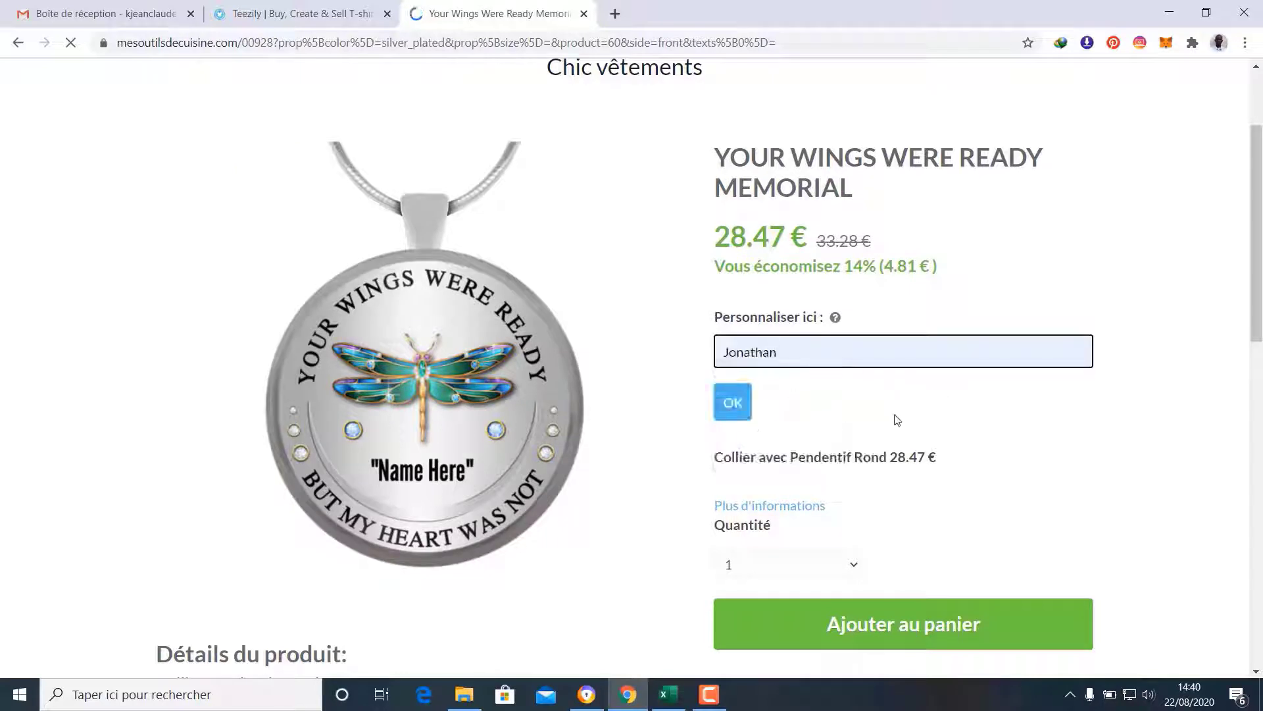
pyautogui.click(751, 417)
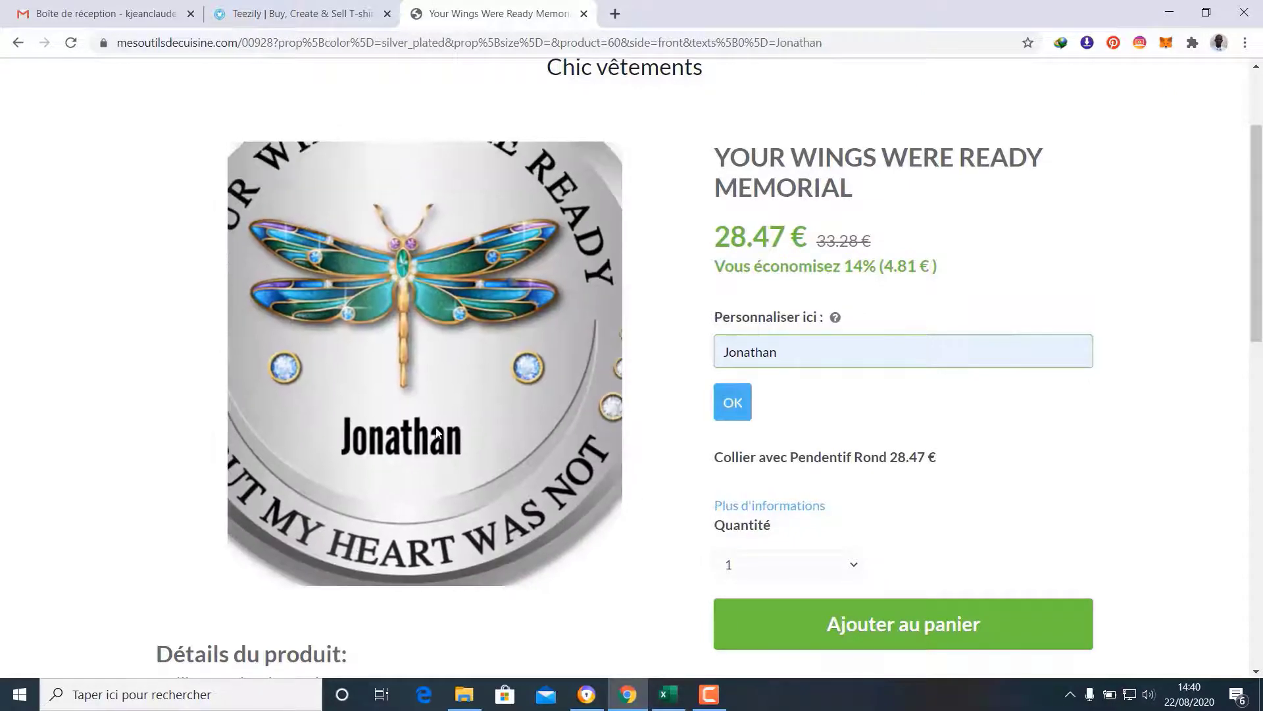
# Review the personalised pendant page, priced 28.47 €
pyautogui.scroll(-10, 864, 425)
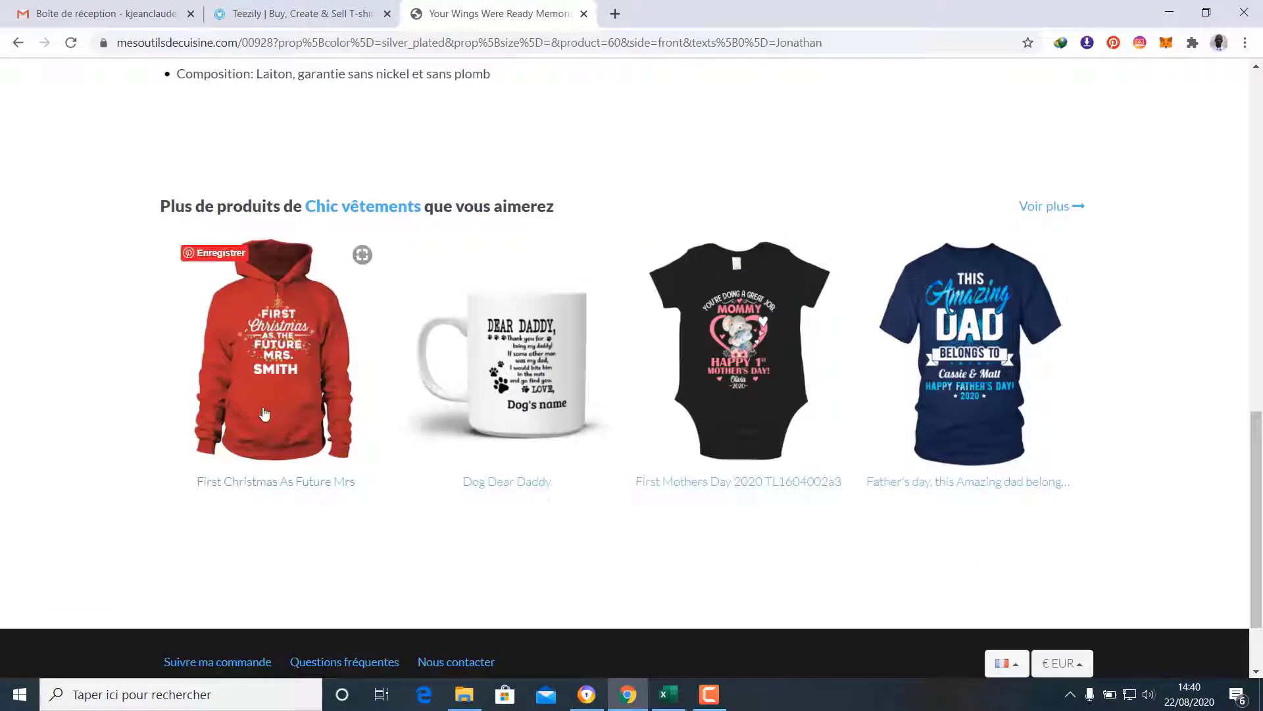
pyautogui.scroll(3, 960, 391)
pyautogui.scroll(10, 960, 392)
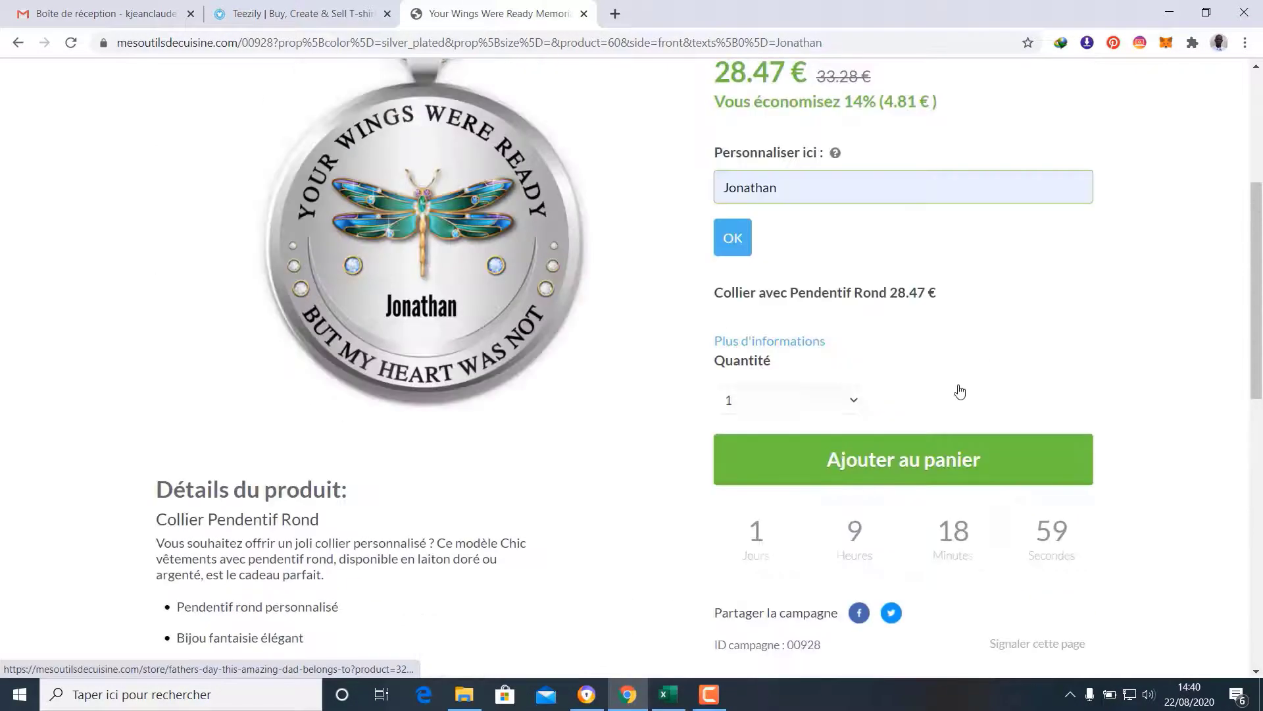
pyautogui.scroll(-3, 960, 391)
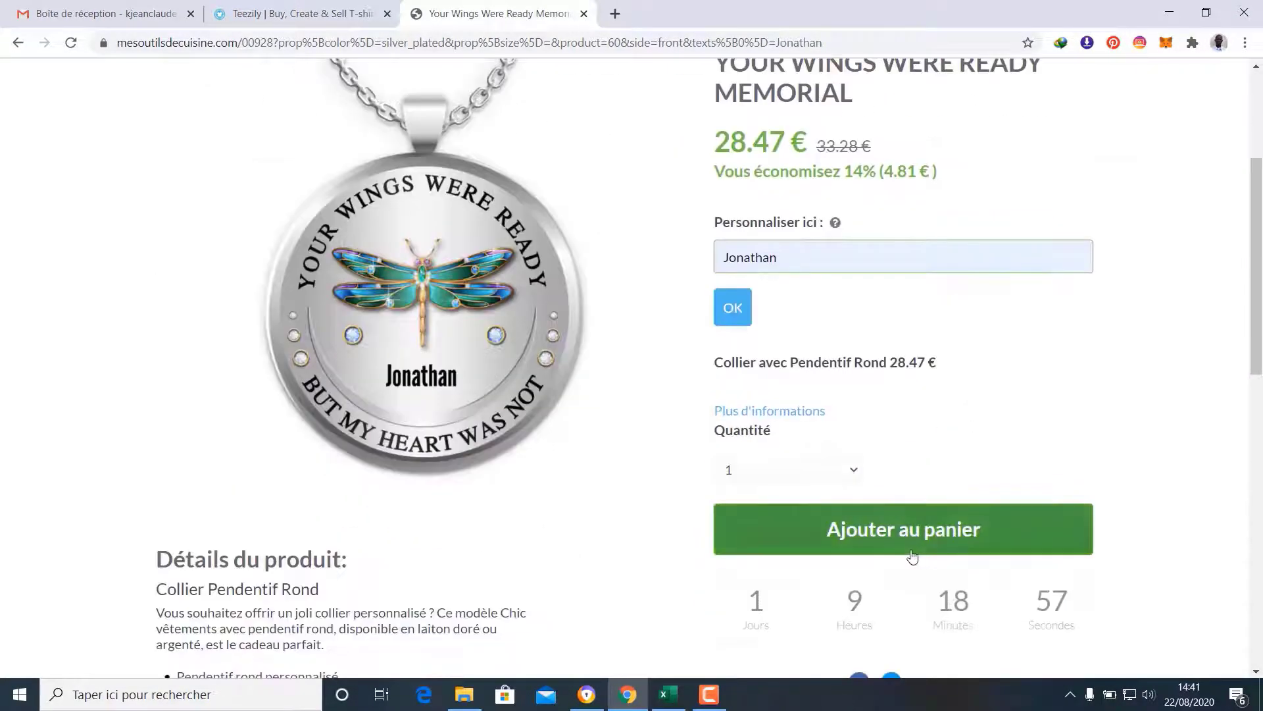
pyautogui.scroll(2, 940, 500)
pyautogui.scroll(1, 957, 469)
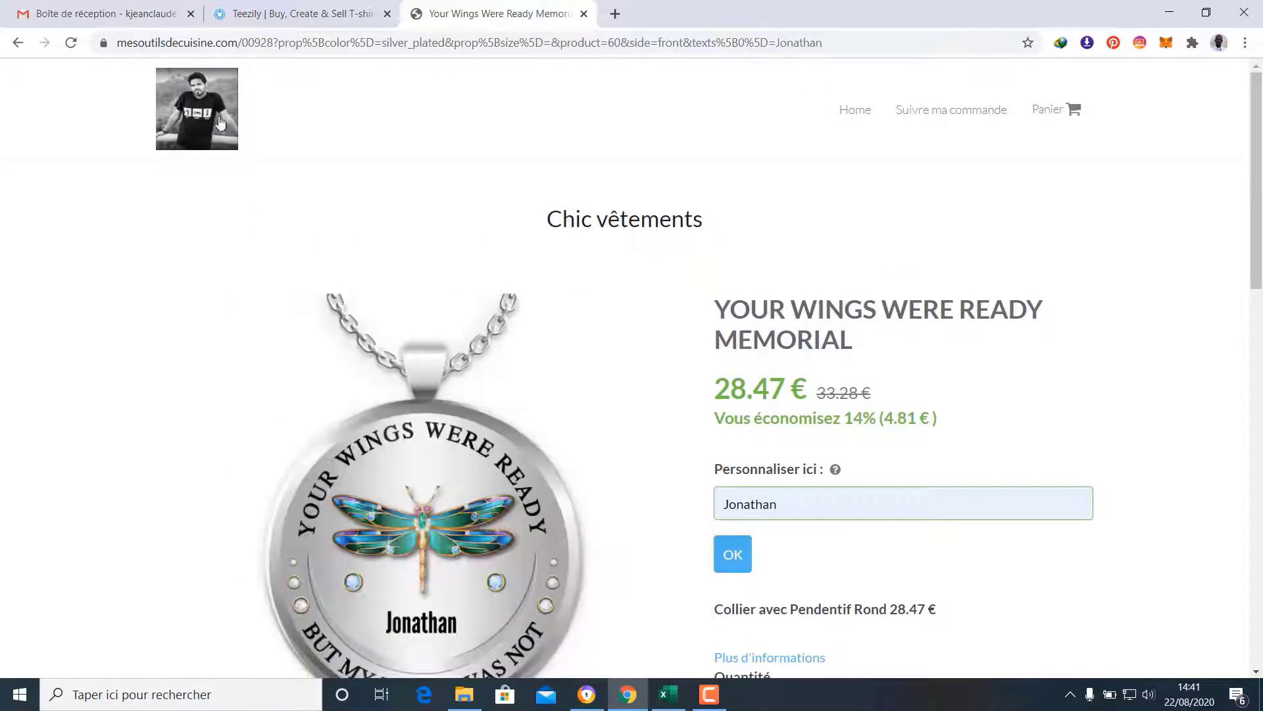
# Browse the Chic vêtements storefront's product grid from its home page, then return to Teezily's store settings
pyautogui.click(206, 107)
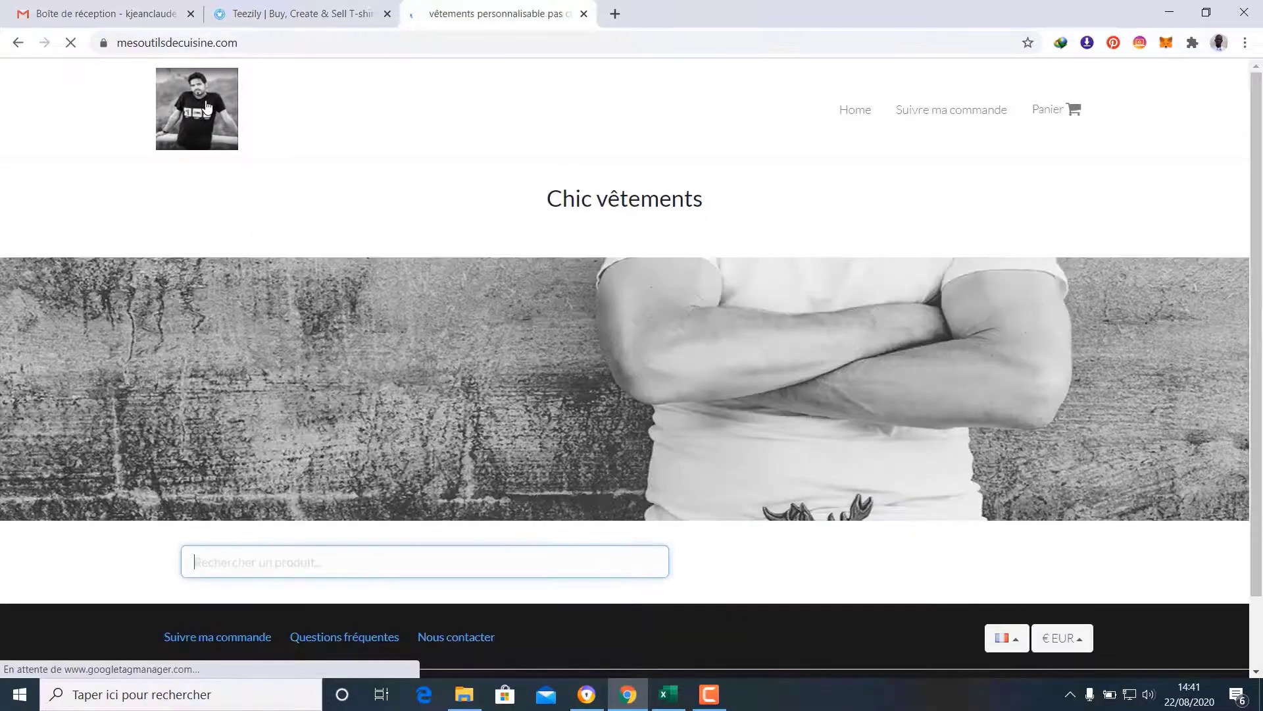
pyautogui.scroll(-8, 971, 239)
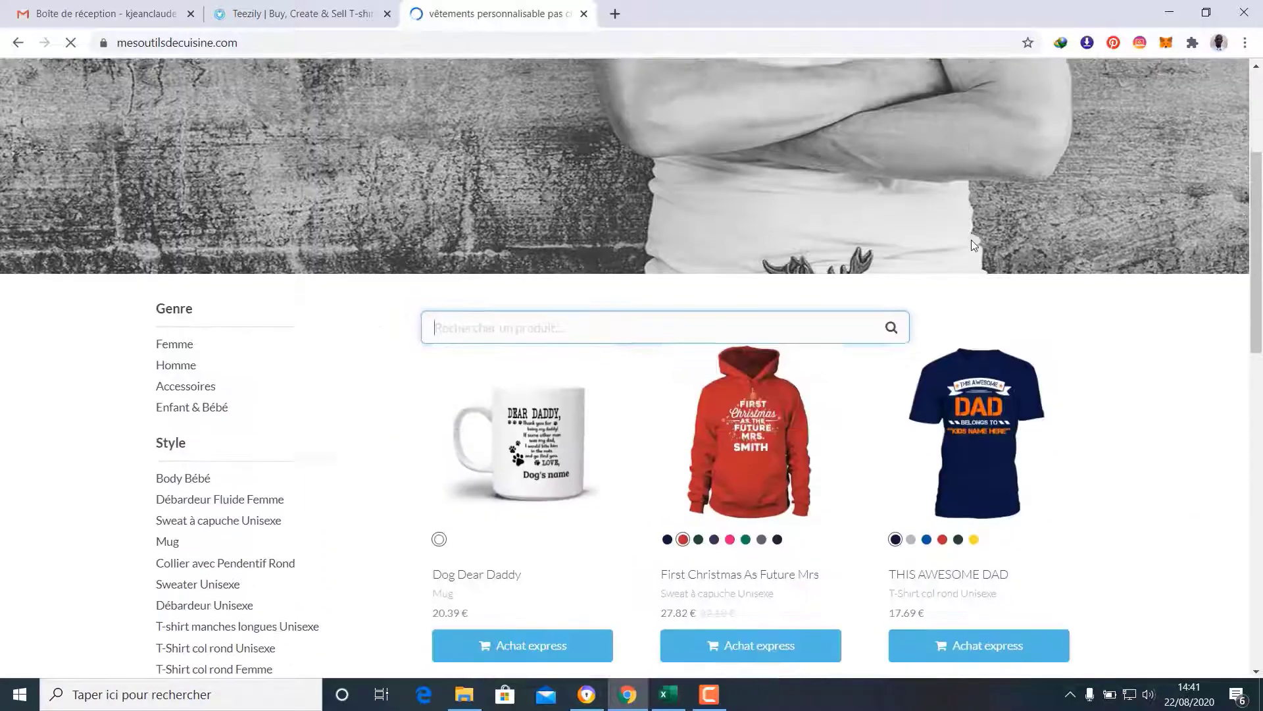
pyautogui.scroll(-2, 1179, 452)
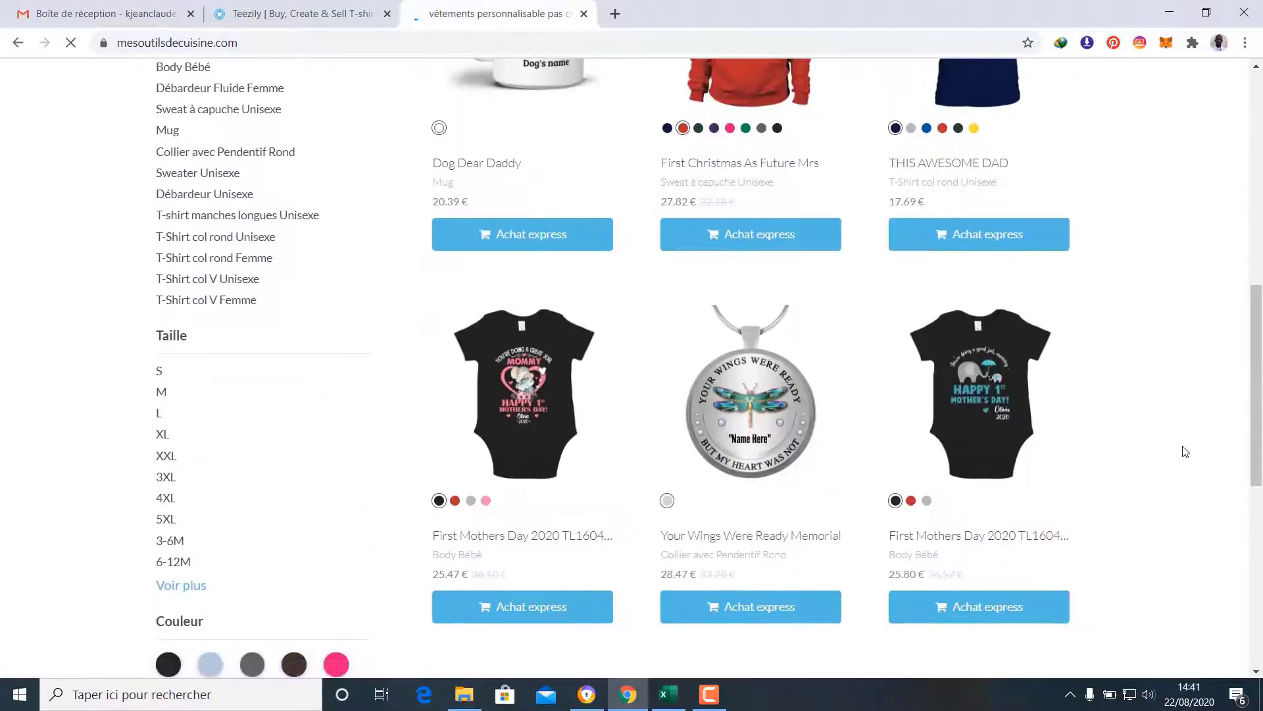
pyautogui.scroll(5, 1184, 451)
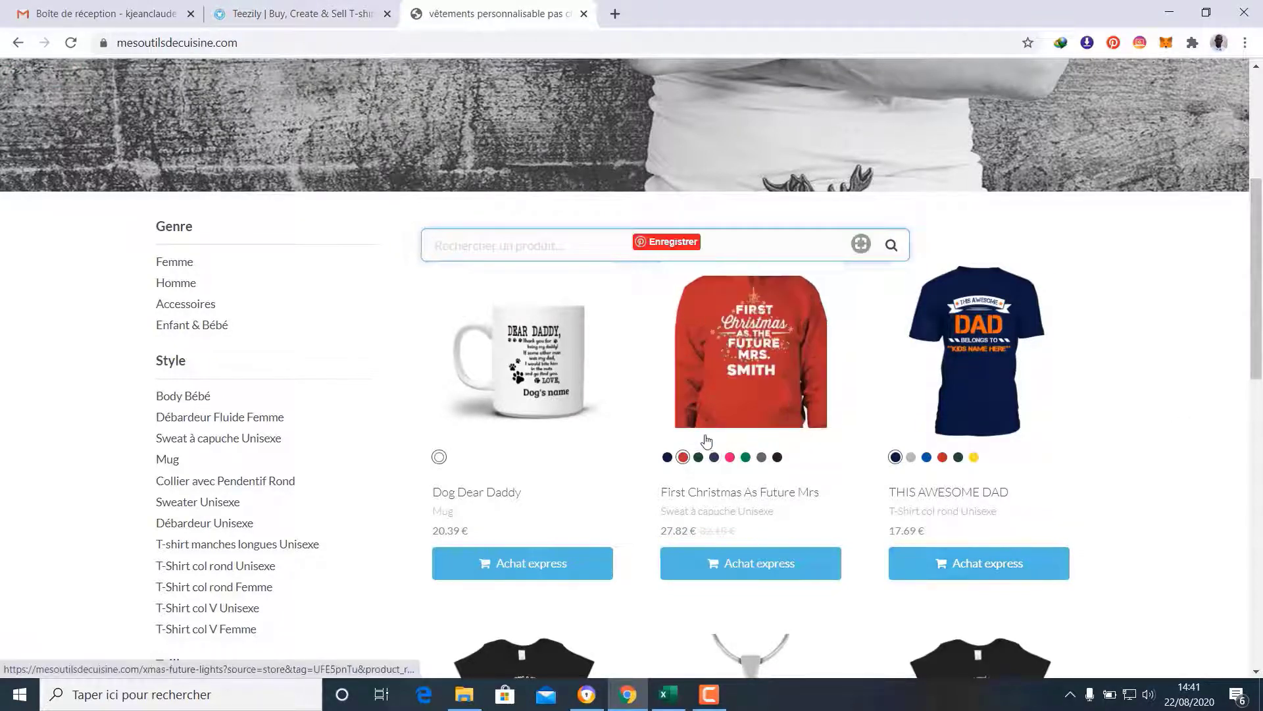
pyautogui.scroll(-3, 705, 439)
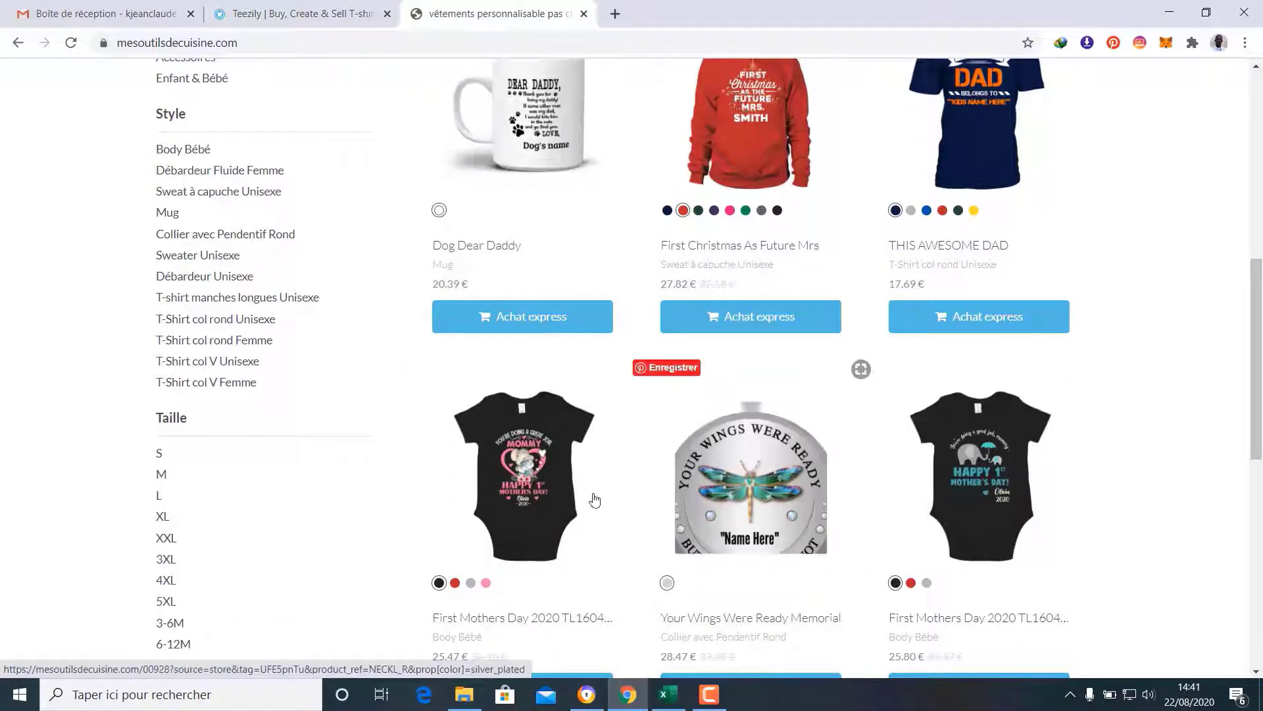
pyautogui.scroll(-3, 1044, 513)
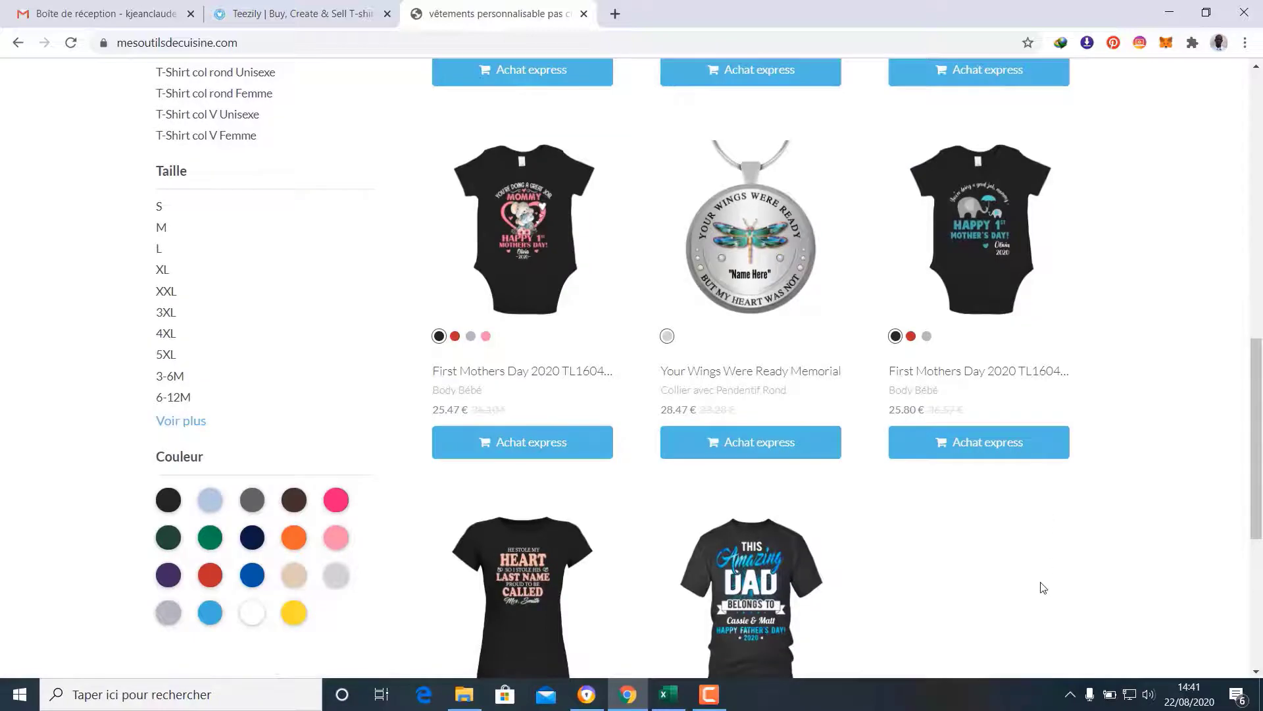
pyautogui.scroll(5, 1044, 587)
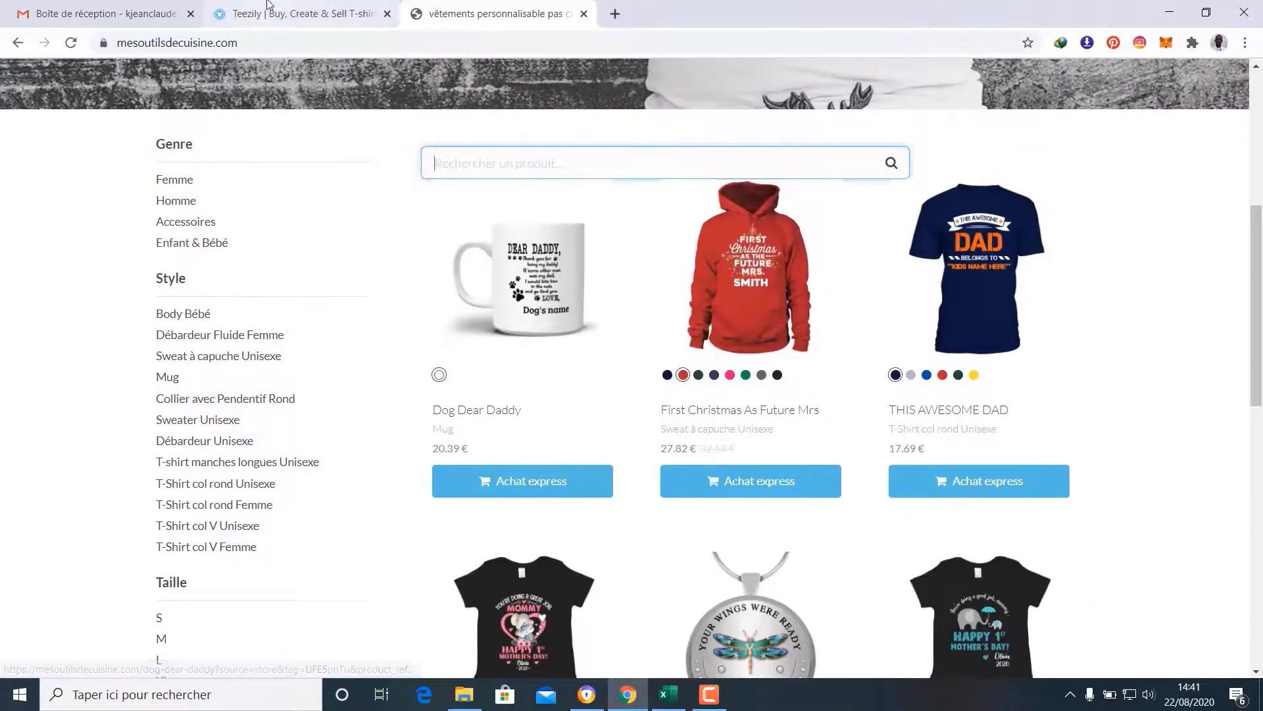
pyautogui.click(268, 6)
# List the campaigns available to add to the store, view page 2, then return to the storefront
pyautogui.scroll(-9, 441, 296)
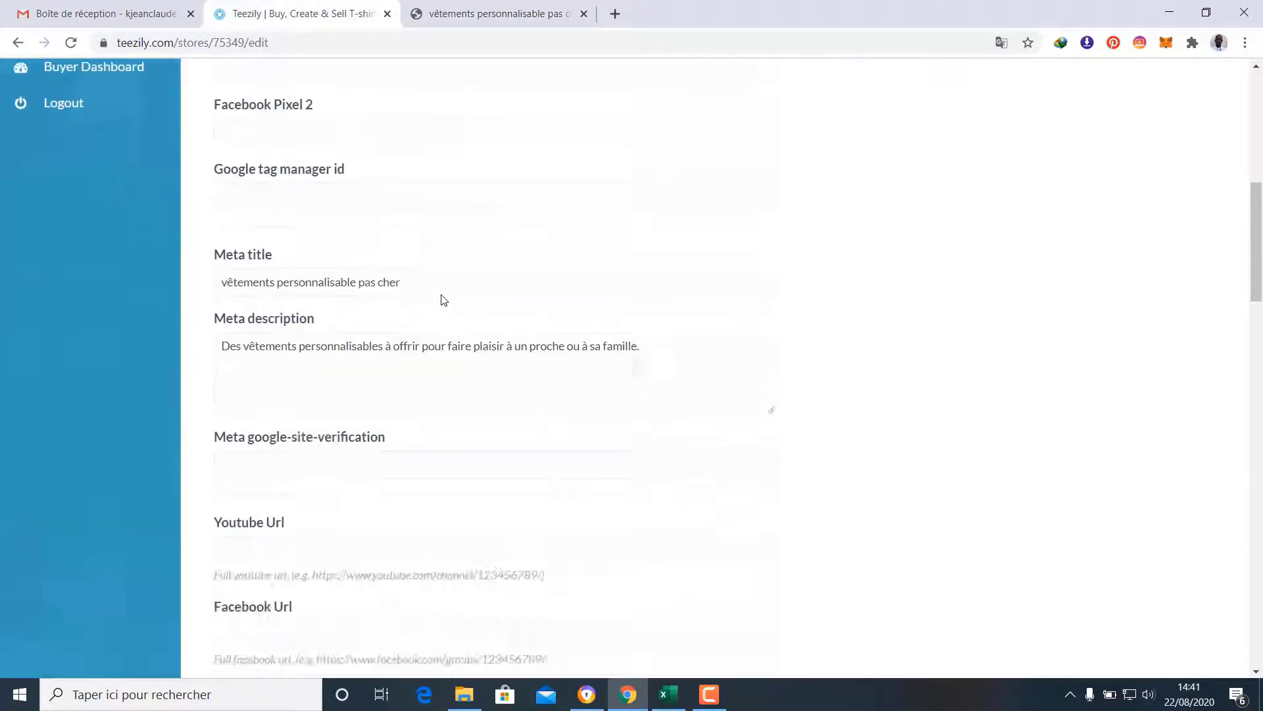
pyautogui.scroll(-18, 444, 300)
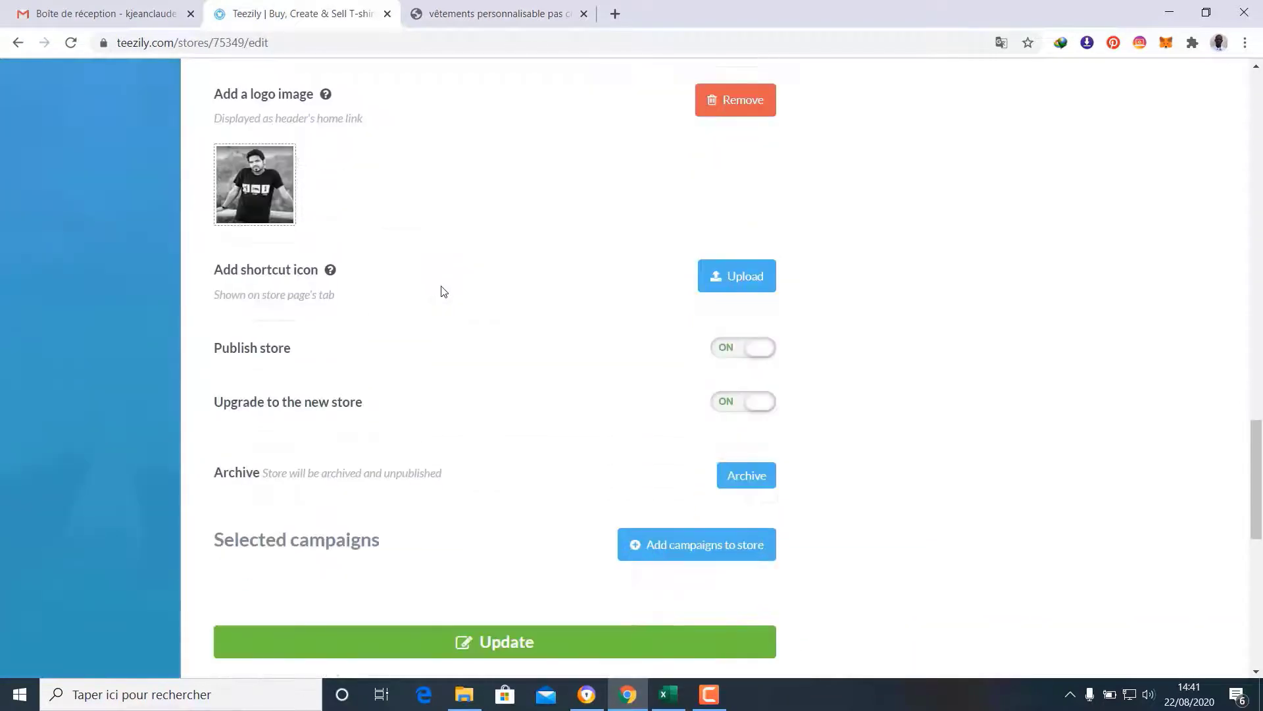
pyautogui.scroll(-3, 444, 292)
pyautogui.click(700, 381)
pyautogui.scroll(-1, 691, 383)
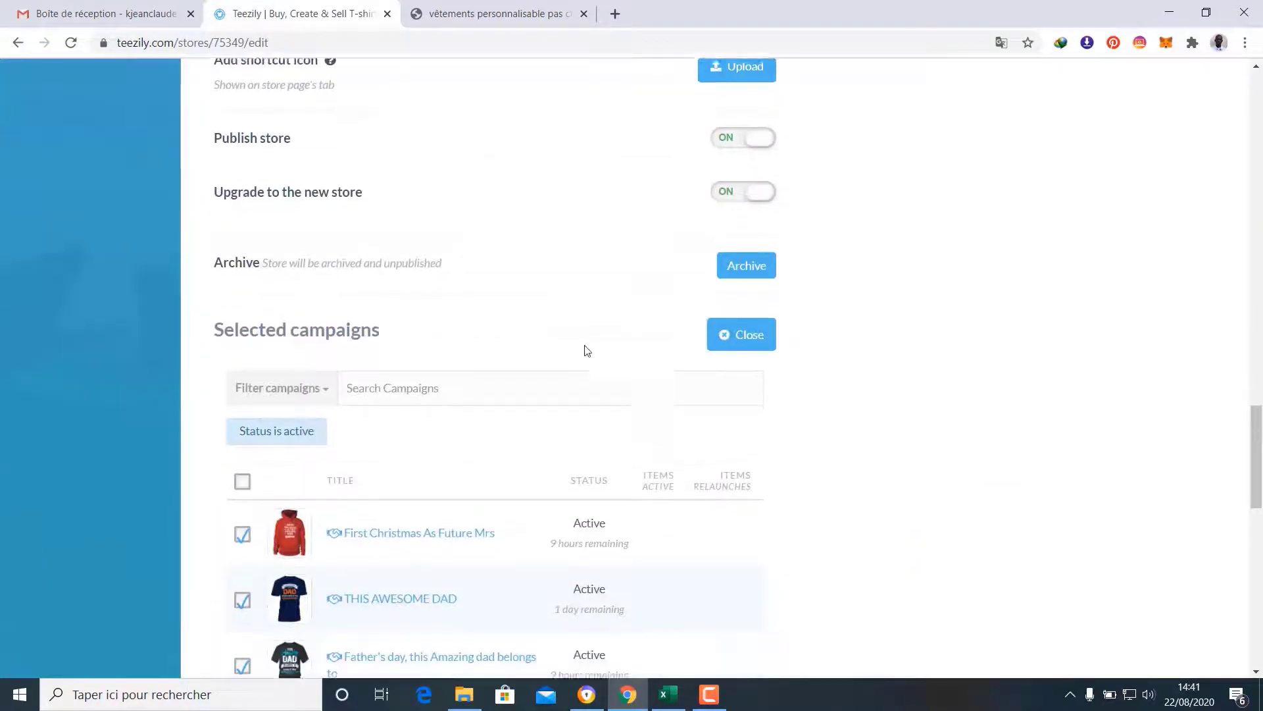
pyautogui.scroll(-5, 585, 349)
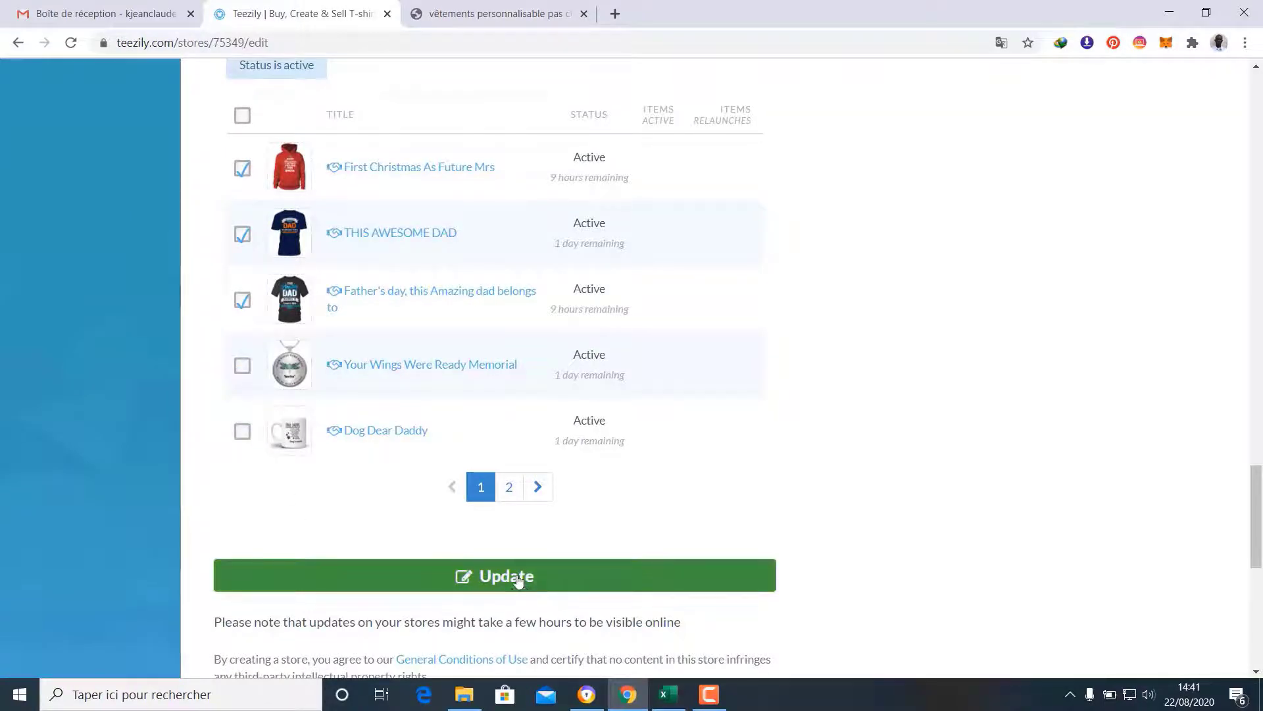
pyautogui.click(509, 488)
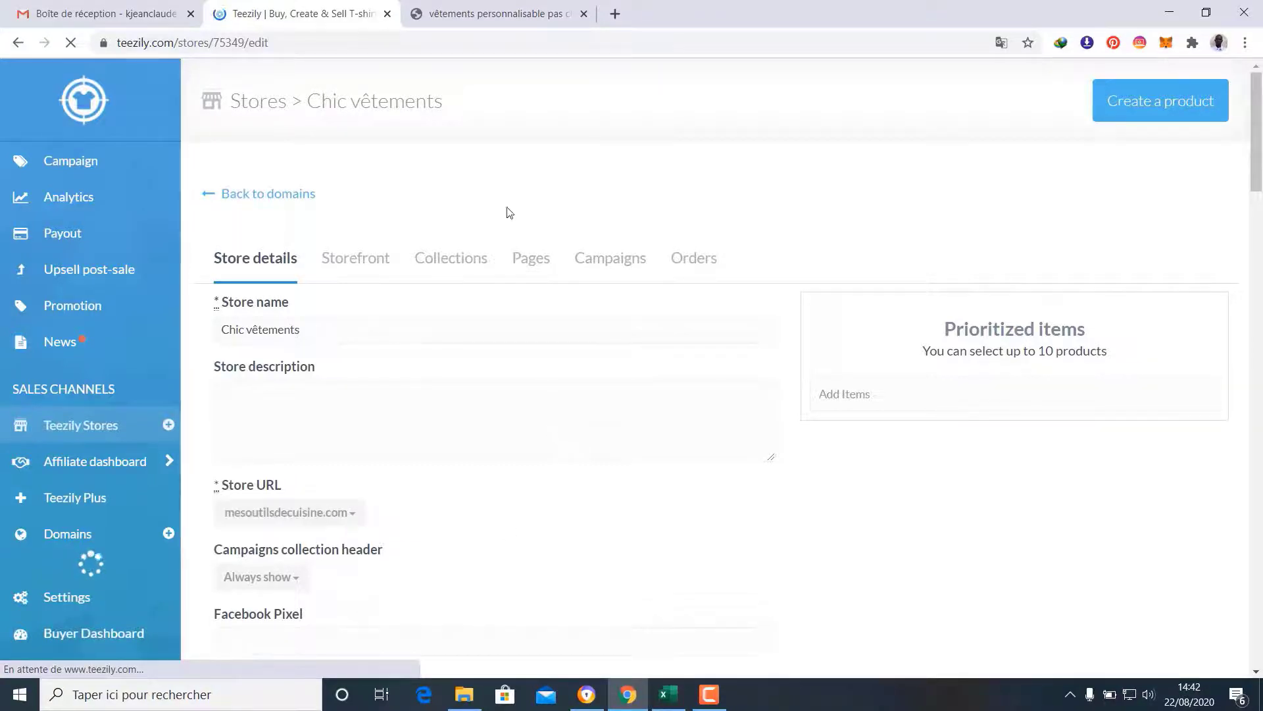
pyautogui.click(461, 8)
pyautogui.scroll(-3, 544, 294)
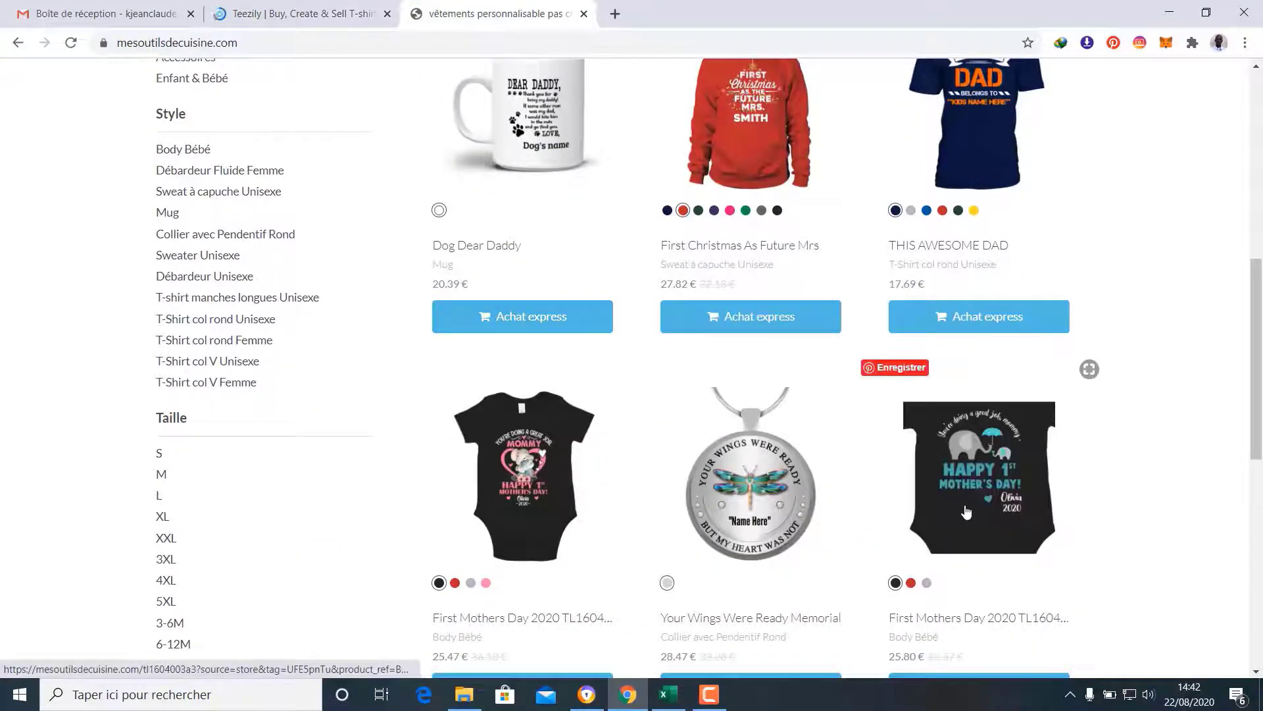
# Reload the Chic vêtements storefront and scroll through its products to check the changes
pyautogui.click(71, 46)
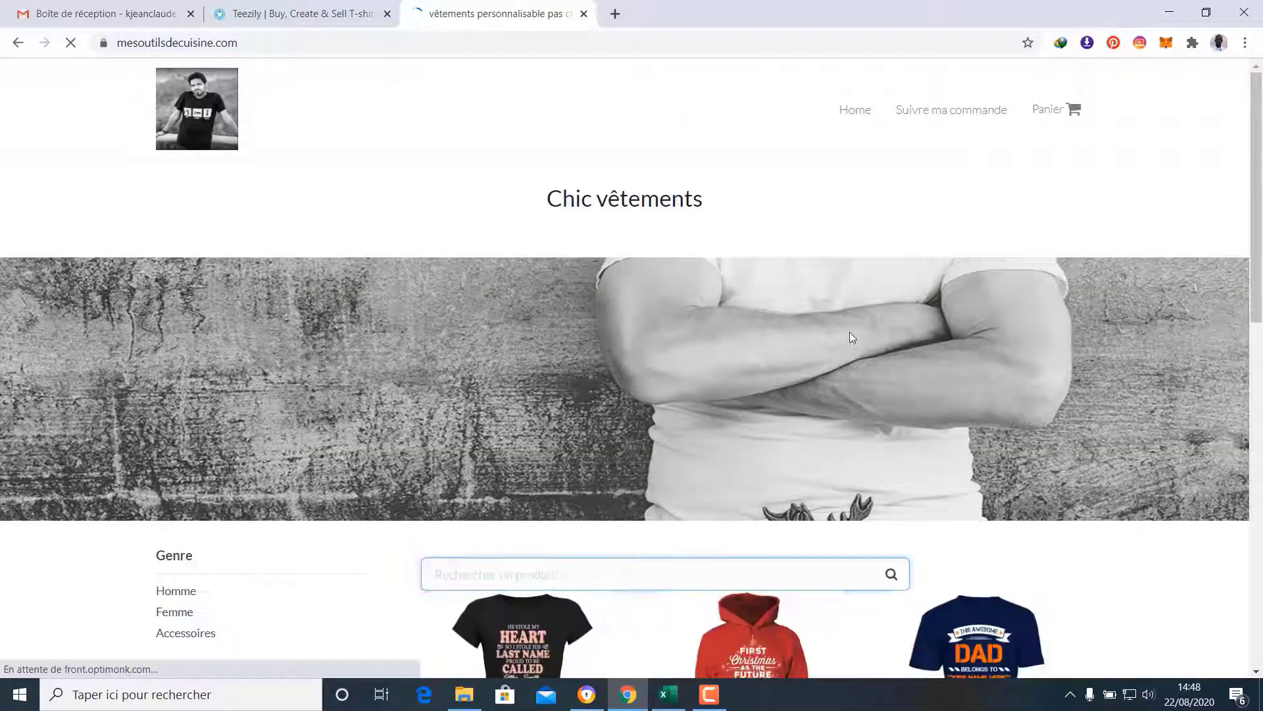
pyautogui.scroll(-10, 882, 319)
pyautogui.scroll(-3, 884, 325)
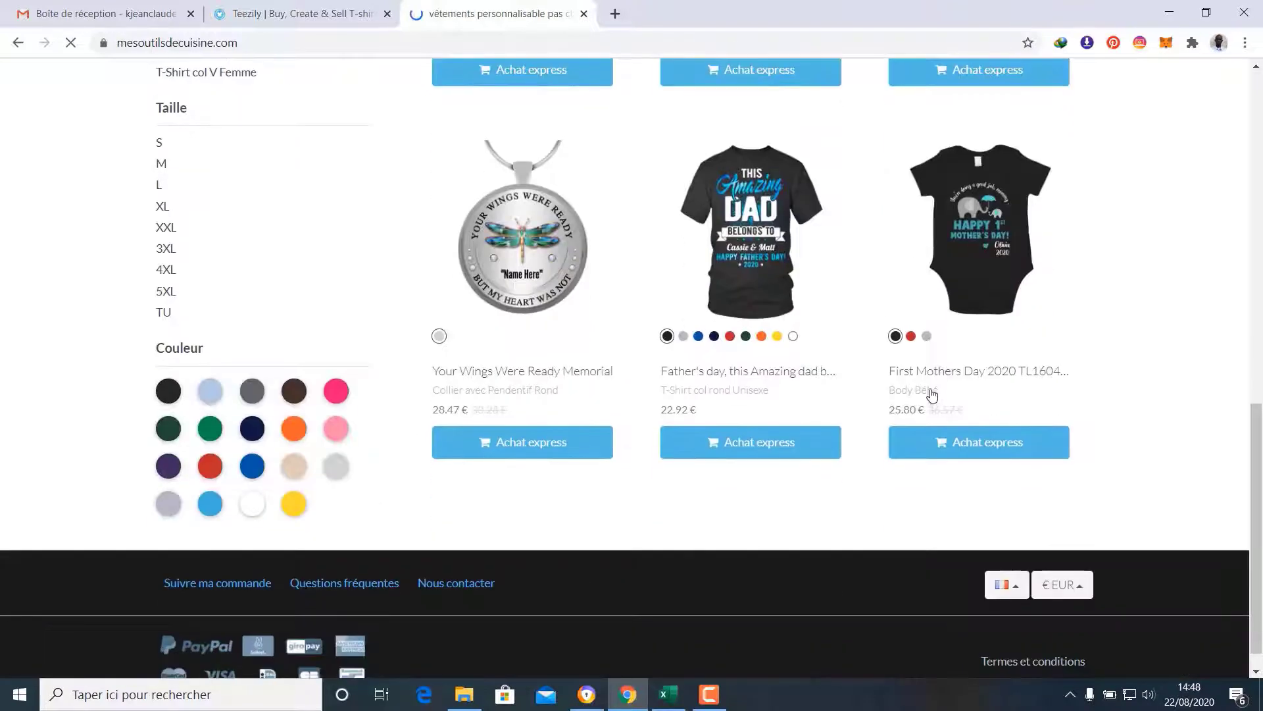
pyautogui.scroll(8, 931, 400)
pyautogui.scroll(-1, 1045, 419)
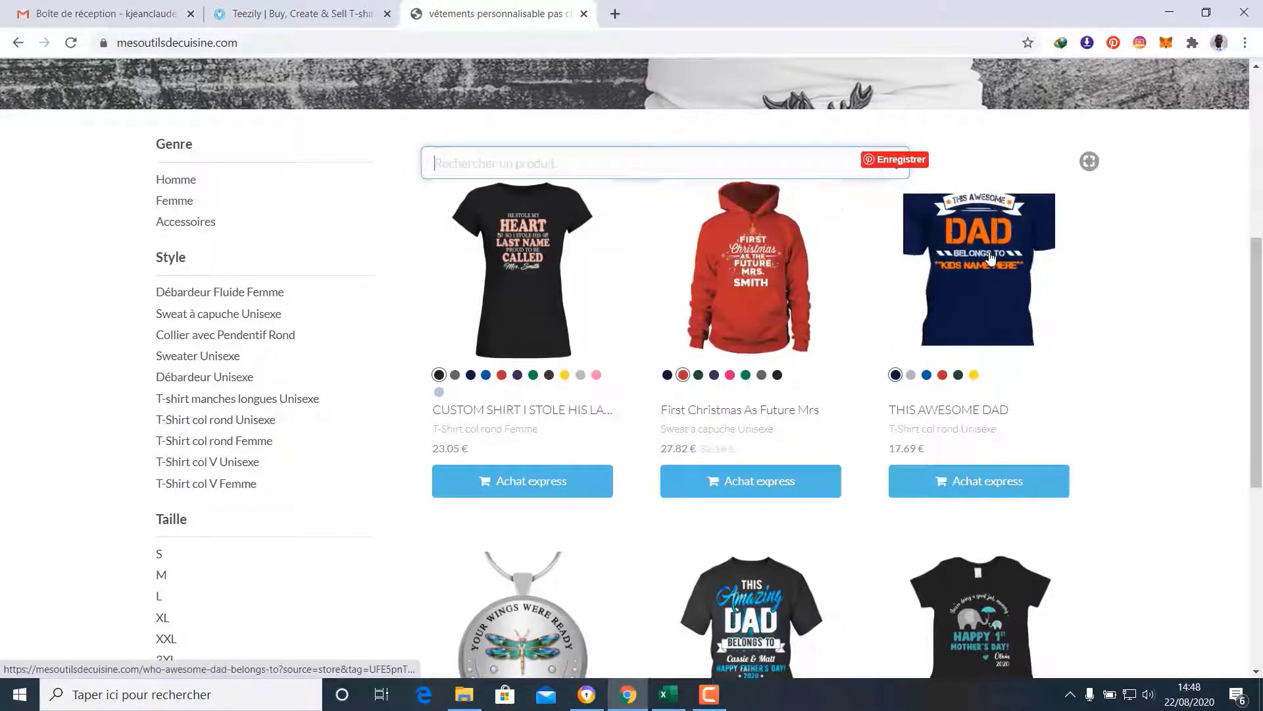
pyautogui.scroll(-3, 997, 265)
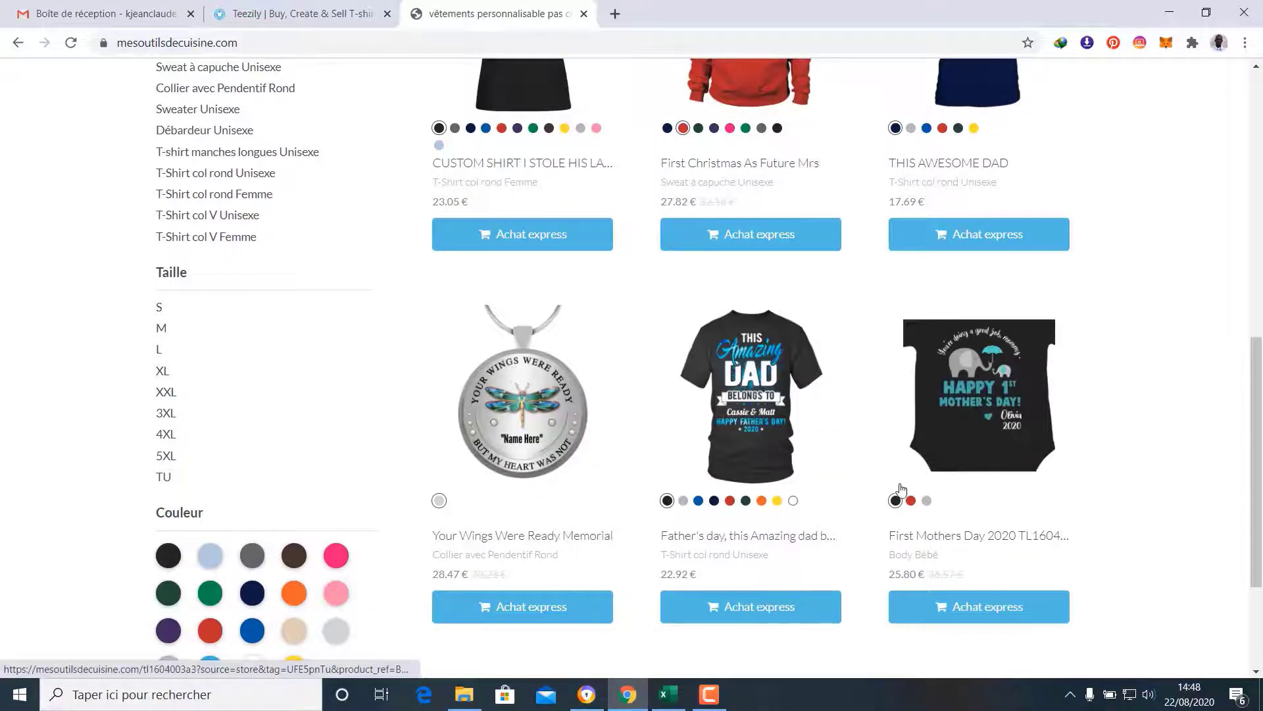
pyautogui.scroll(3, 901, 490)
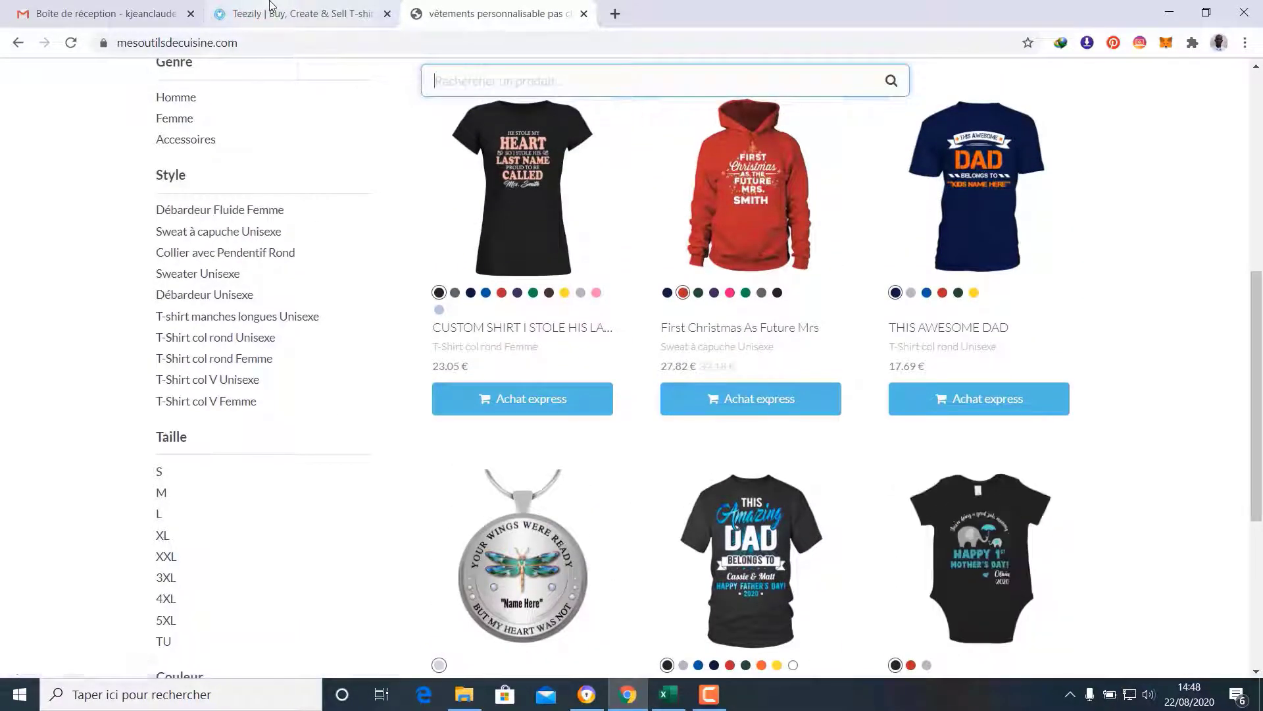
# Glance at the storefront once more, ending on the Chic vêtements store details page
pyautogui.click(269, 5)
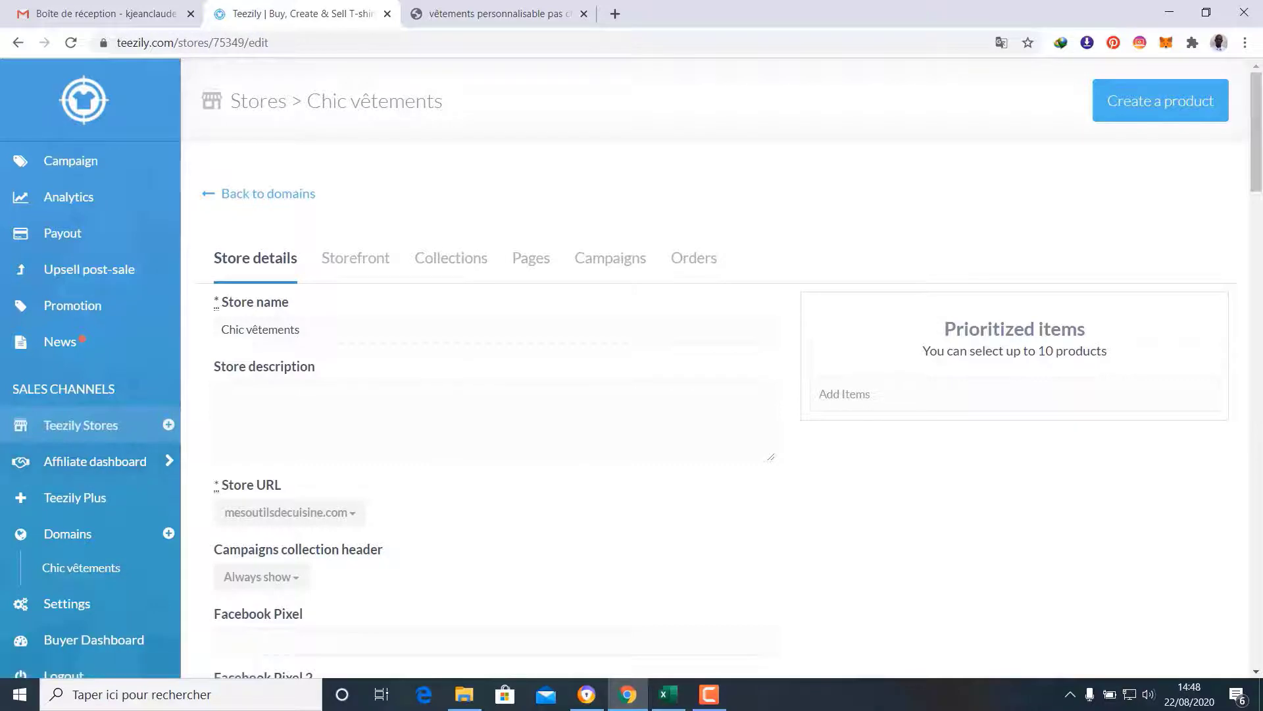
pyautogui.click(464, 7)
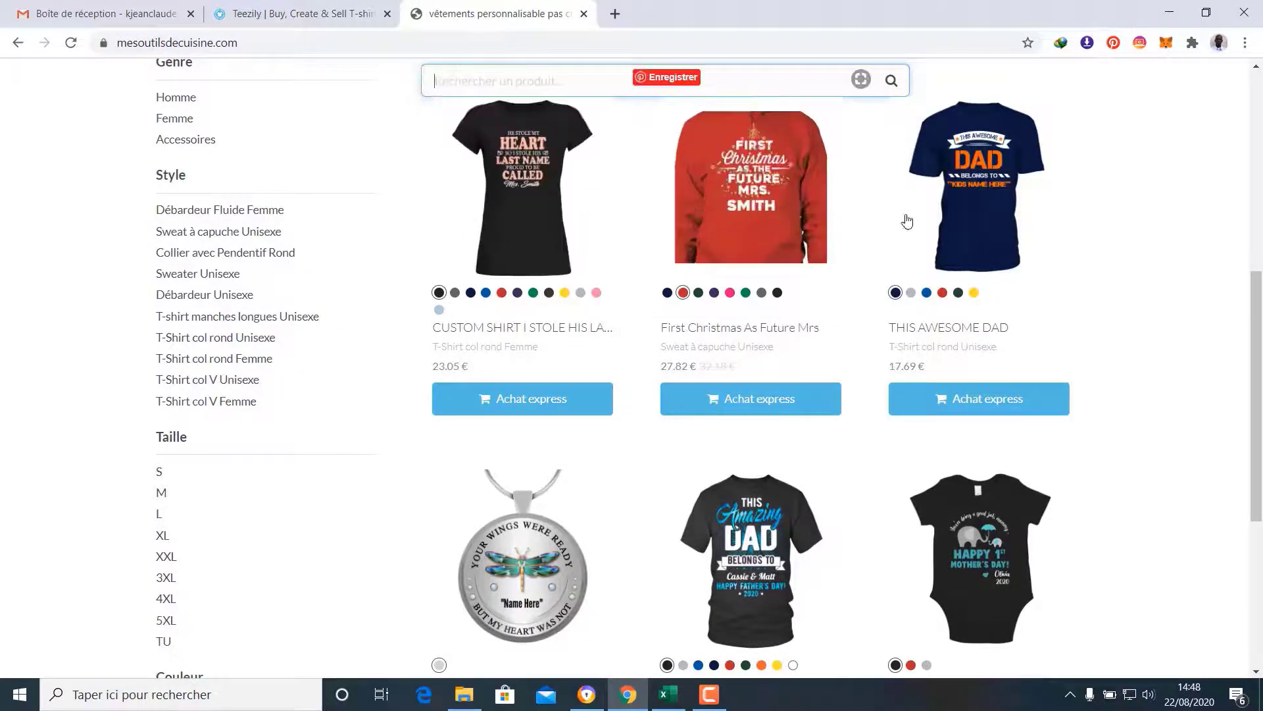
pyautogui.scroll(-4, 590, 508)
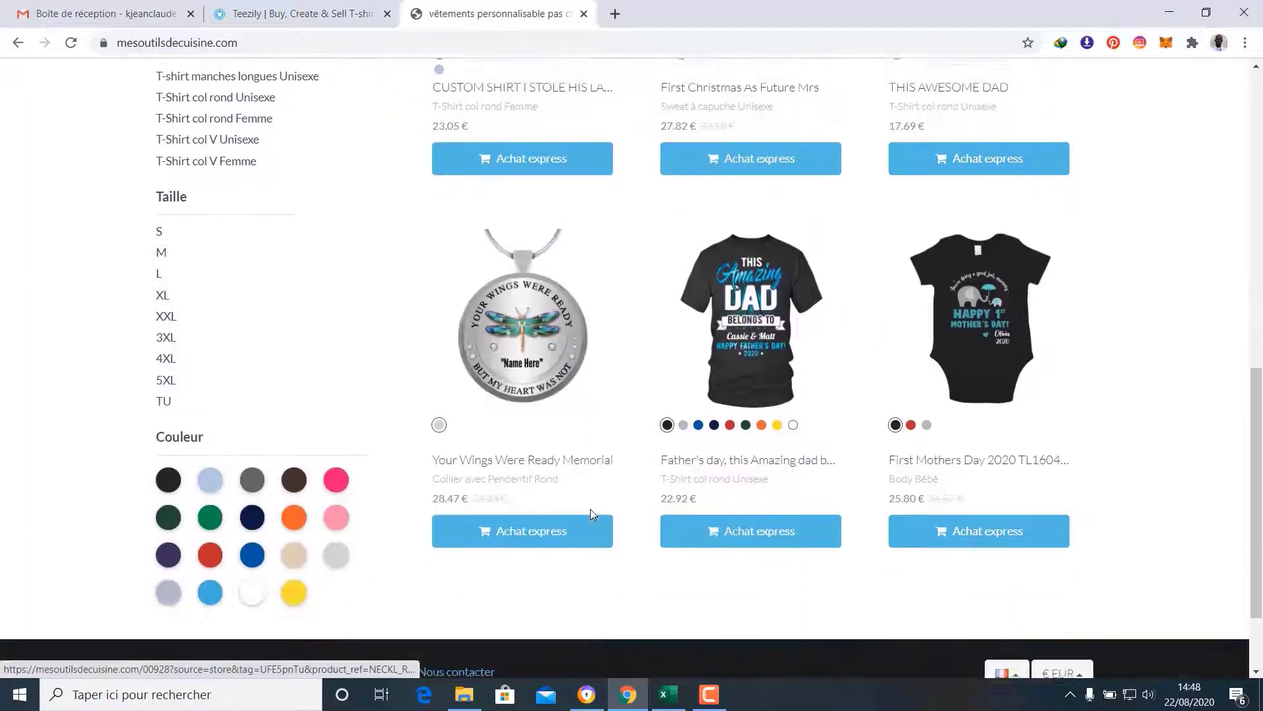
pyautogui.scroll(1, 590, 508)
pyautogui.scroll(2, 590, 515)
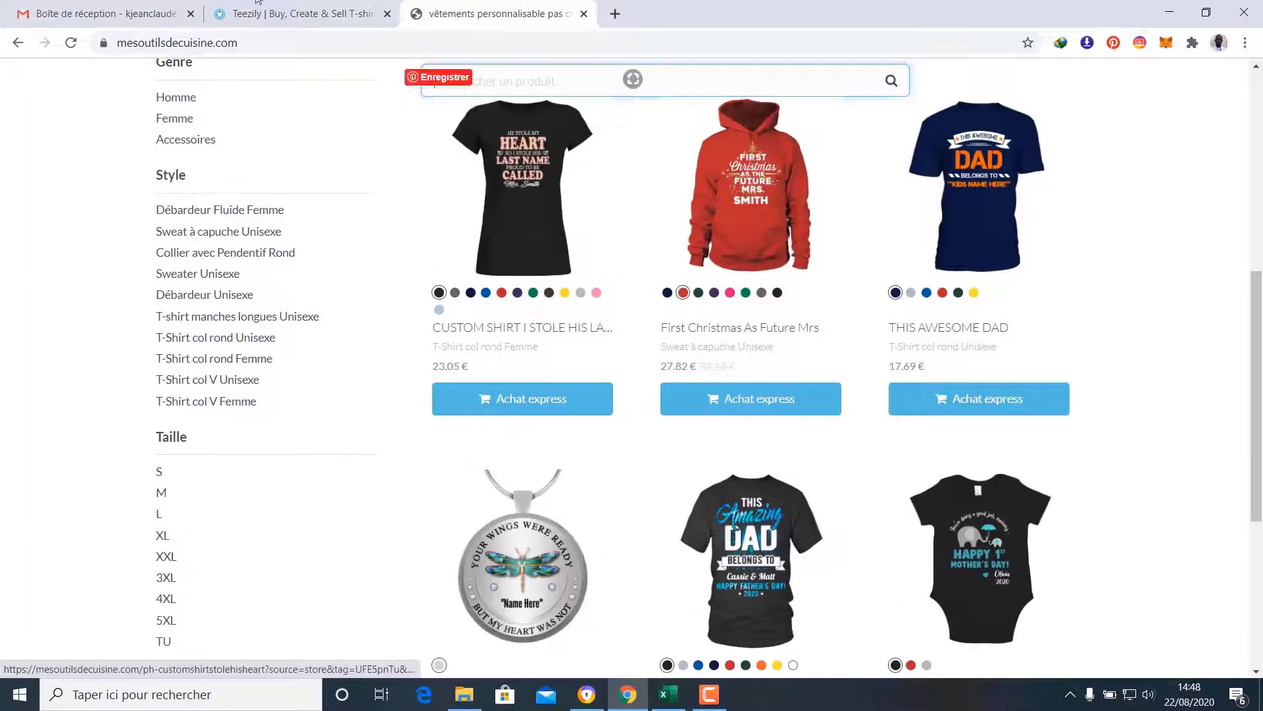
pyautogui.click(303, 14)
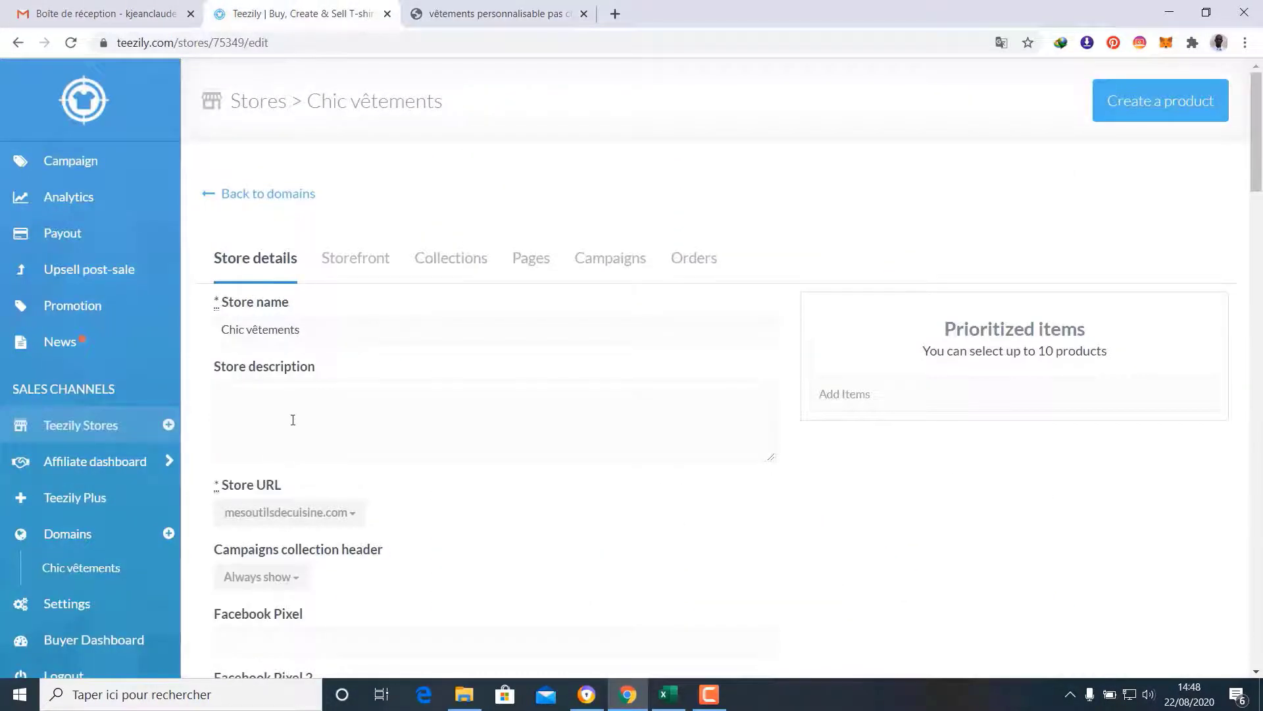
# Go to the Affiliate dashboard's Marketplace search page, then start a new blank browser tab
pyautogui.click(130, 466)
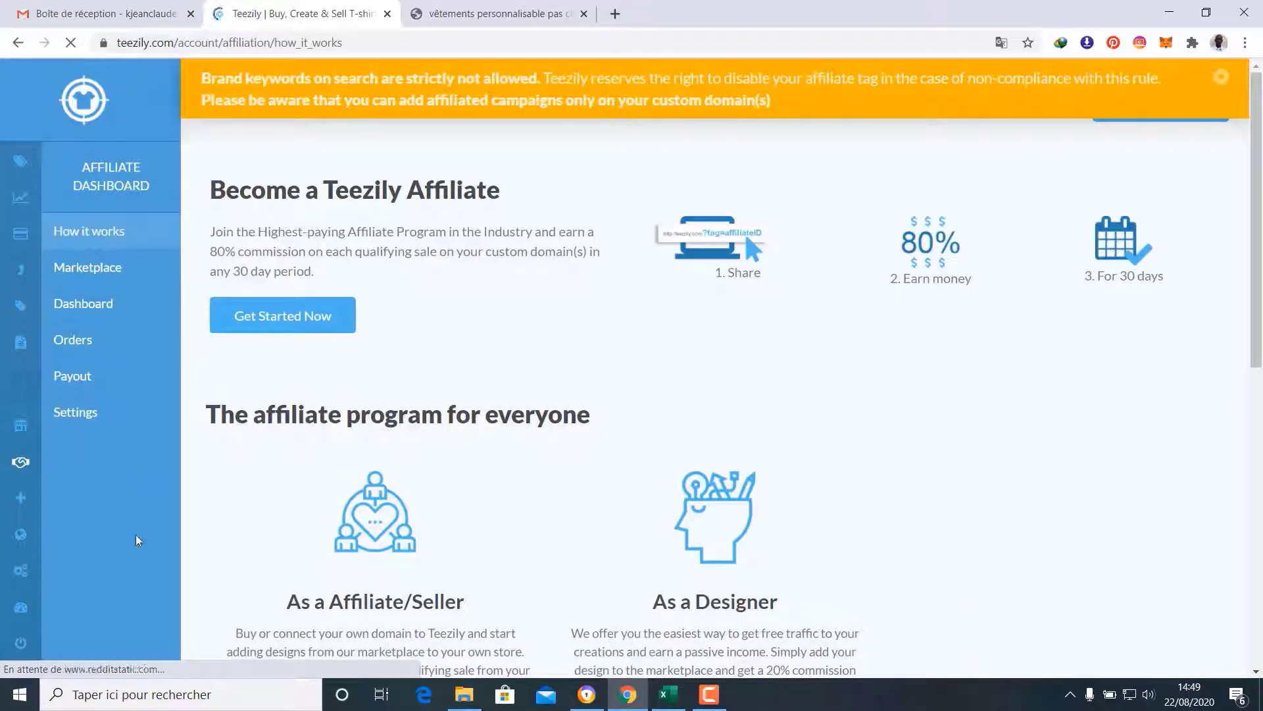
pyautogui.click(109, 267)
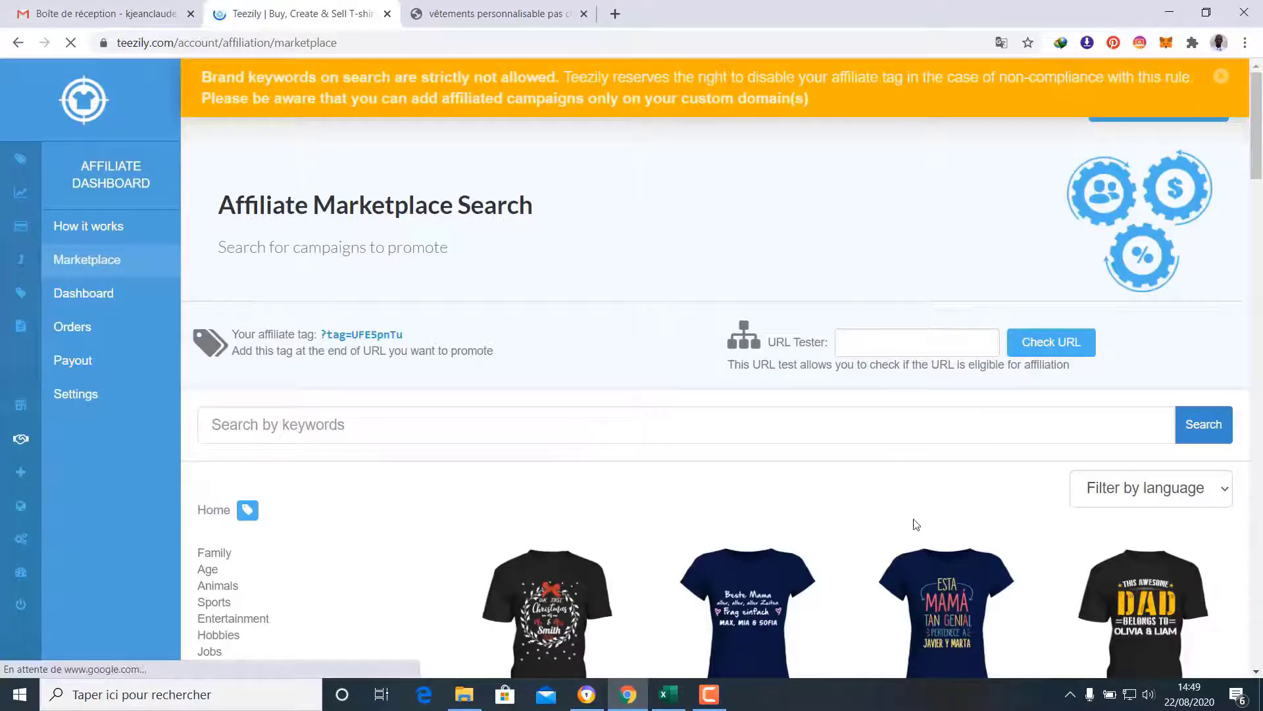
pyautogui.scroll(-1, 970, 510)
pyautogui.scroll(1, 970, 510)
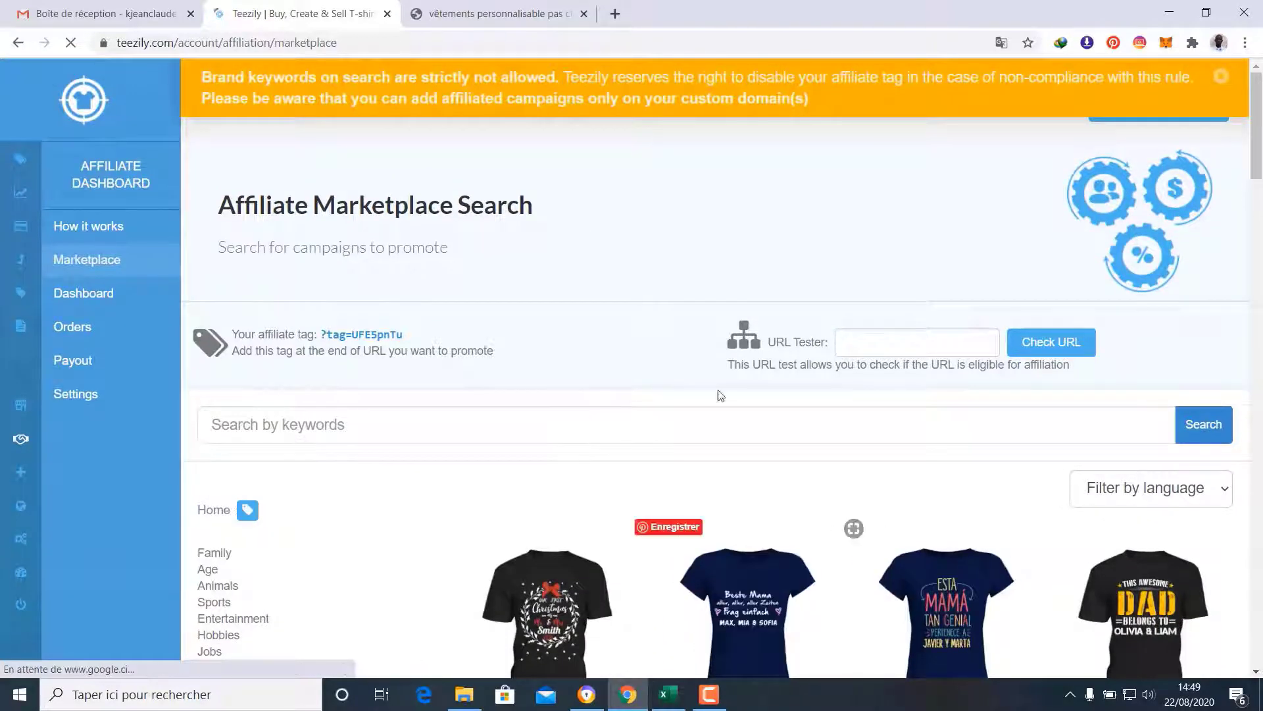
pyautogui.click(618, 13)
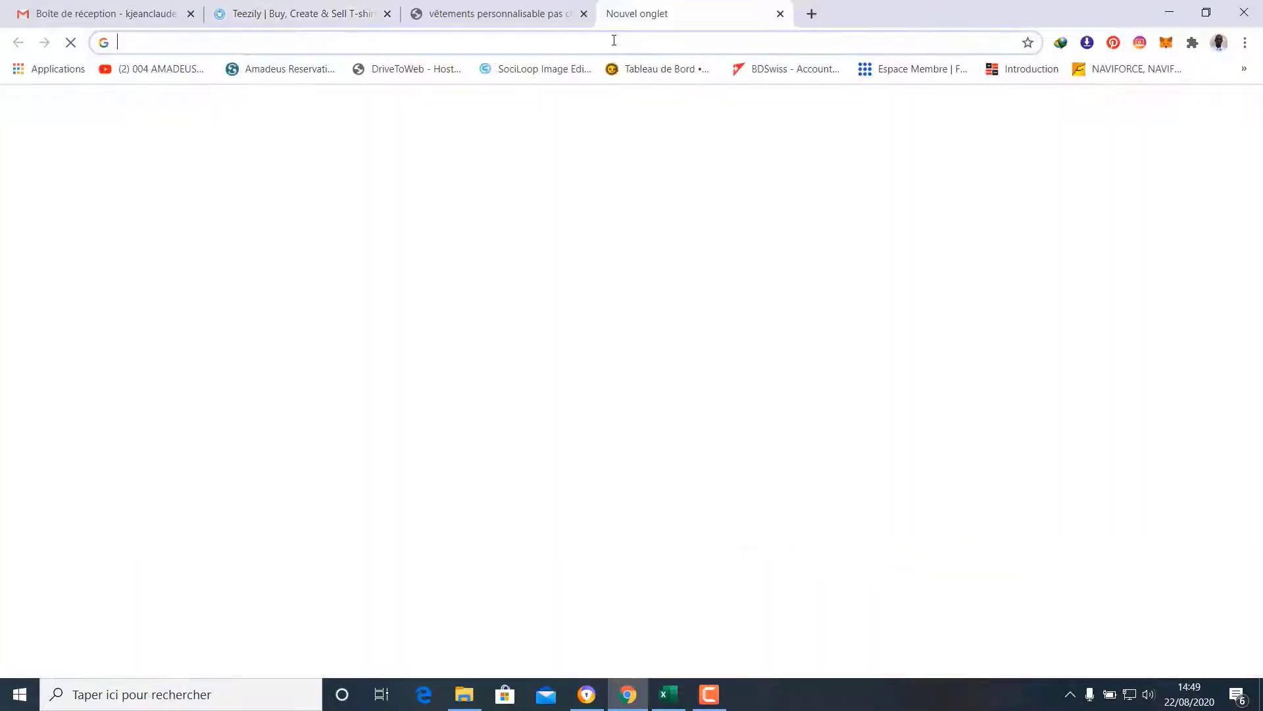
# Load teezily.com in the new tab and scroll through the beau père T-shirt results
pyautogui.click(614, 40)
pyautogui.write('teezily.com')
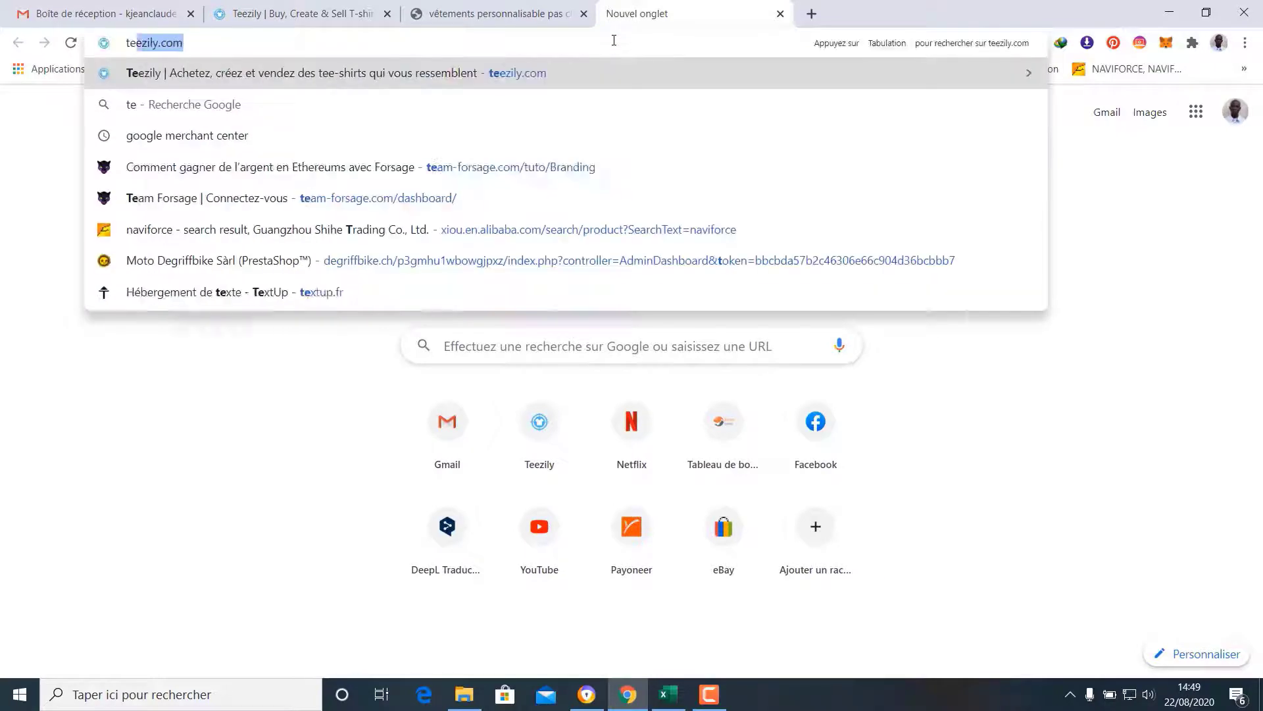
pyautogui.press('Return')
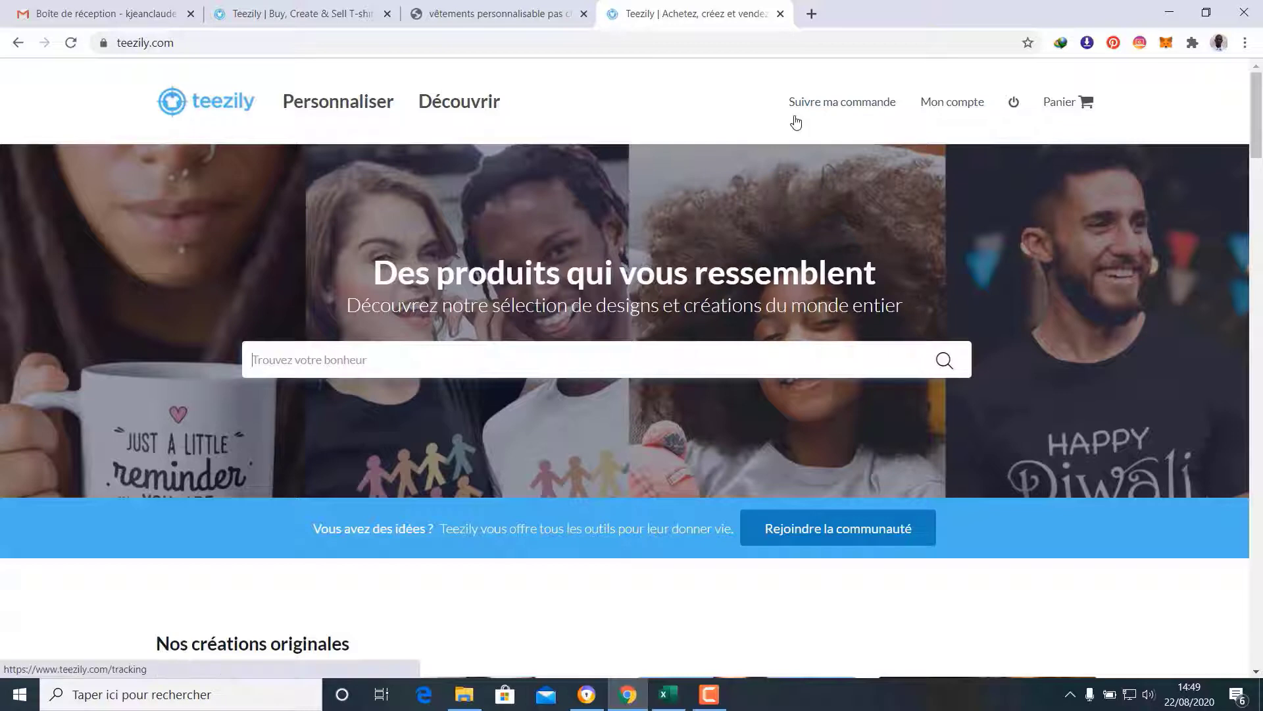
pyautogui.scroll(-3, 796, 122)
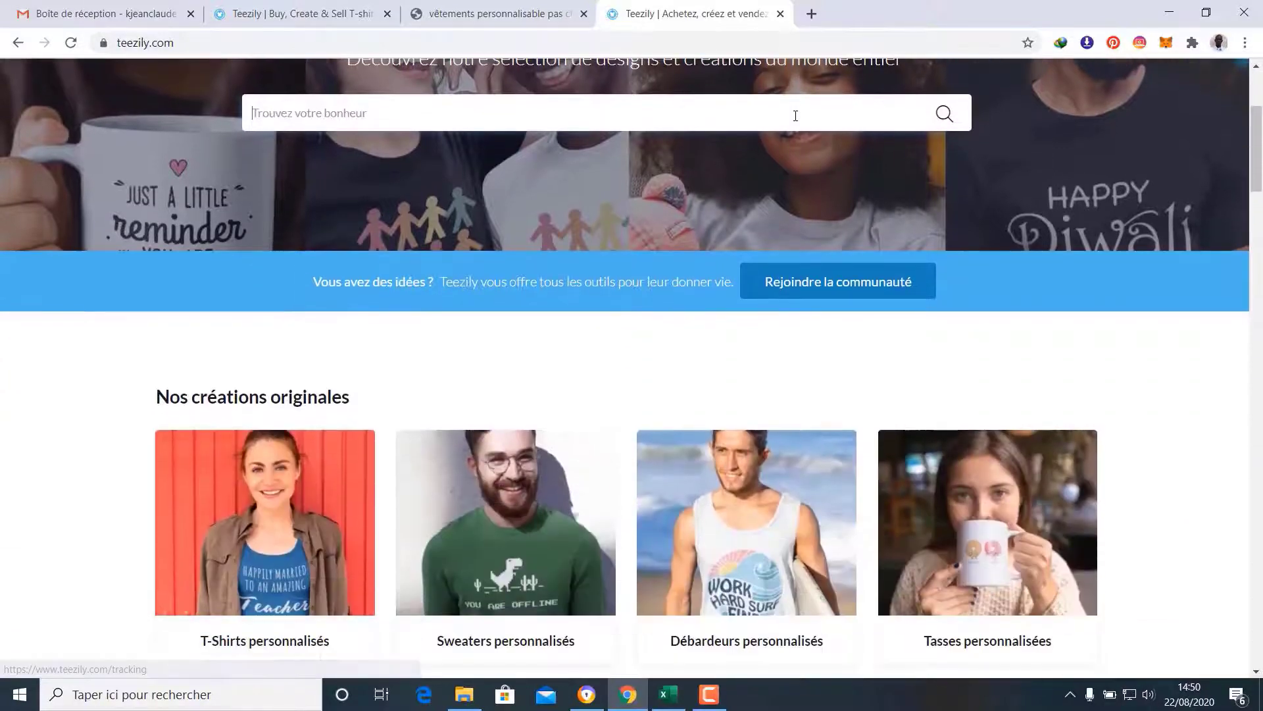
pyautogui.scroll(2, 675, 274)
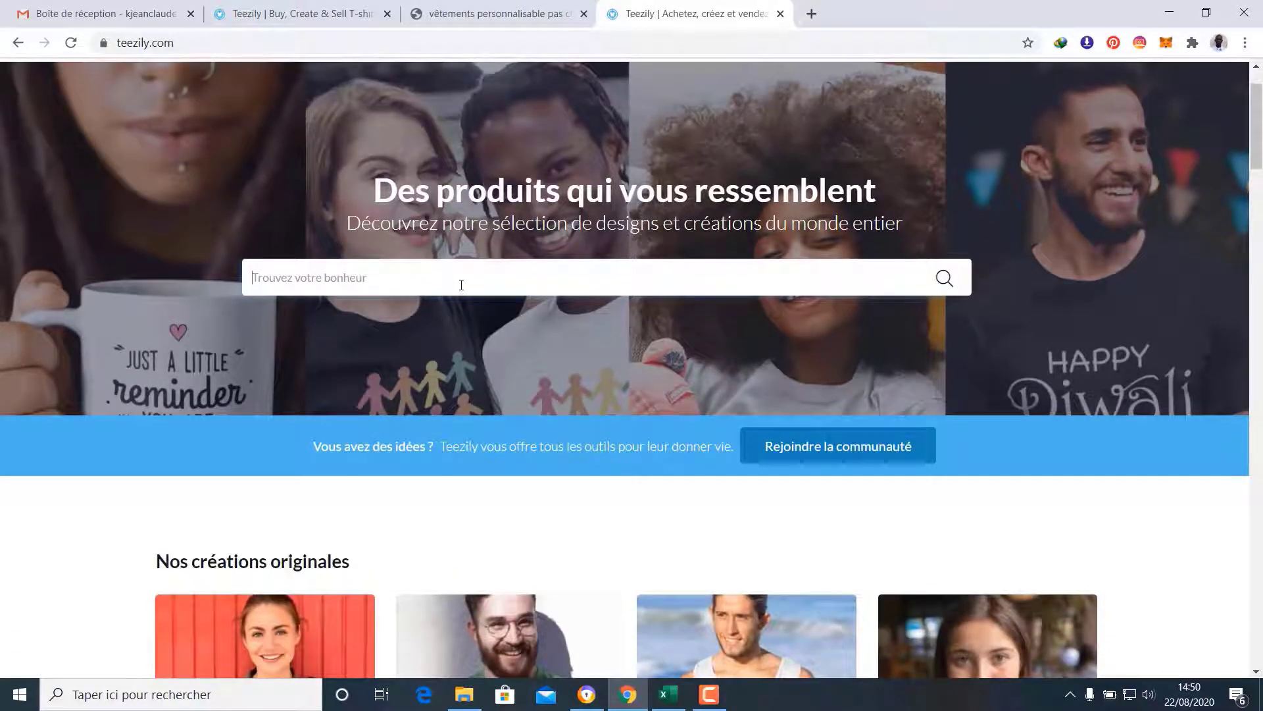
pyautogui.scroll(-10, 468, 284)
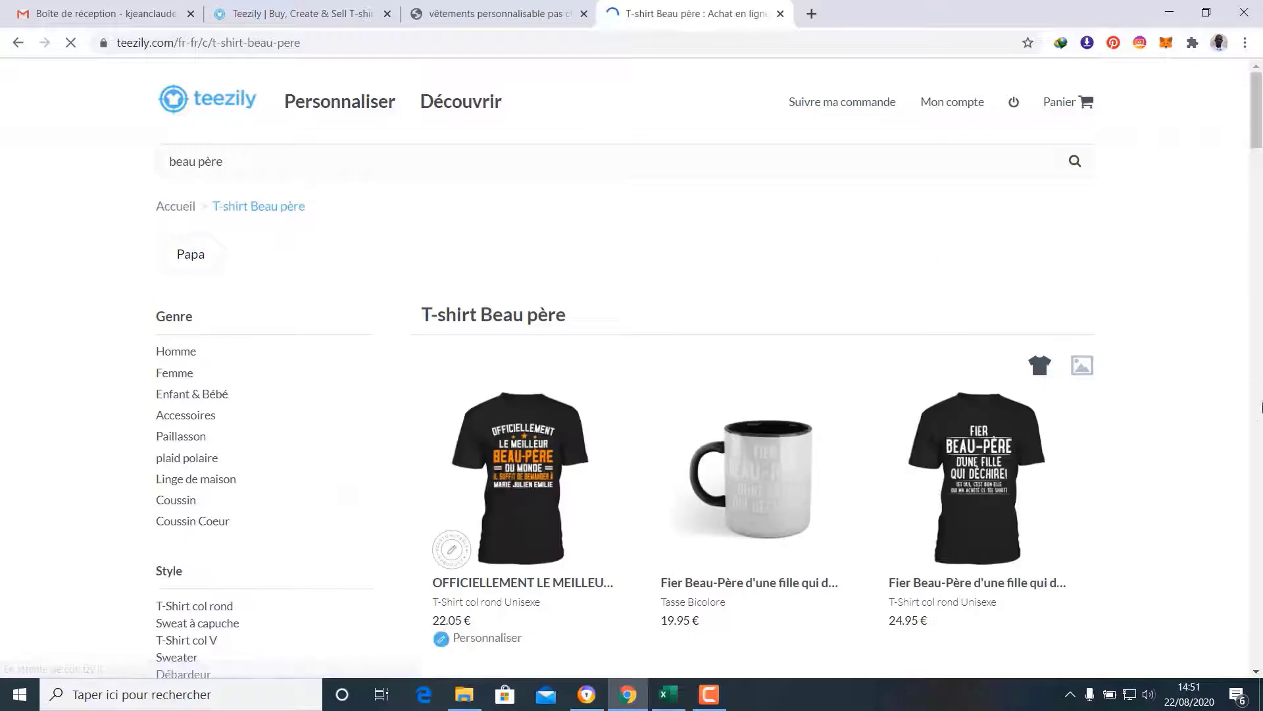
pyautogui.scroll(-1, 1171, 377)
pyautogui.scroll(-2, 1171, 377)
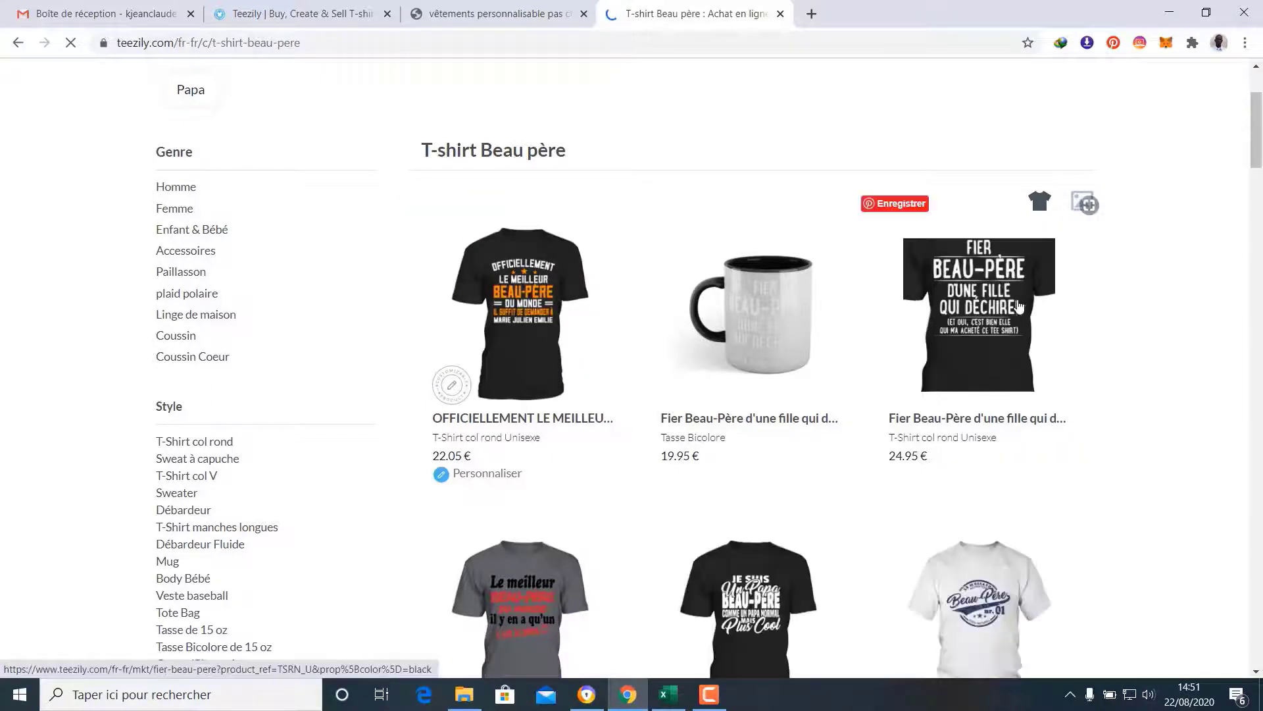
pyautogui.scroll(-4, 1158, 447)
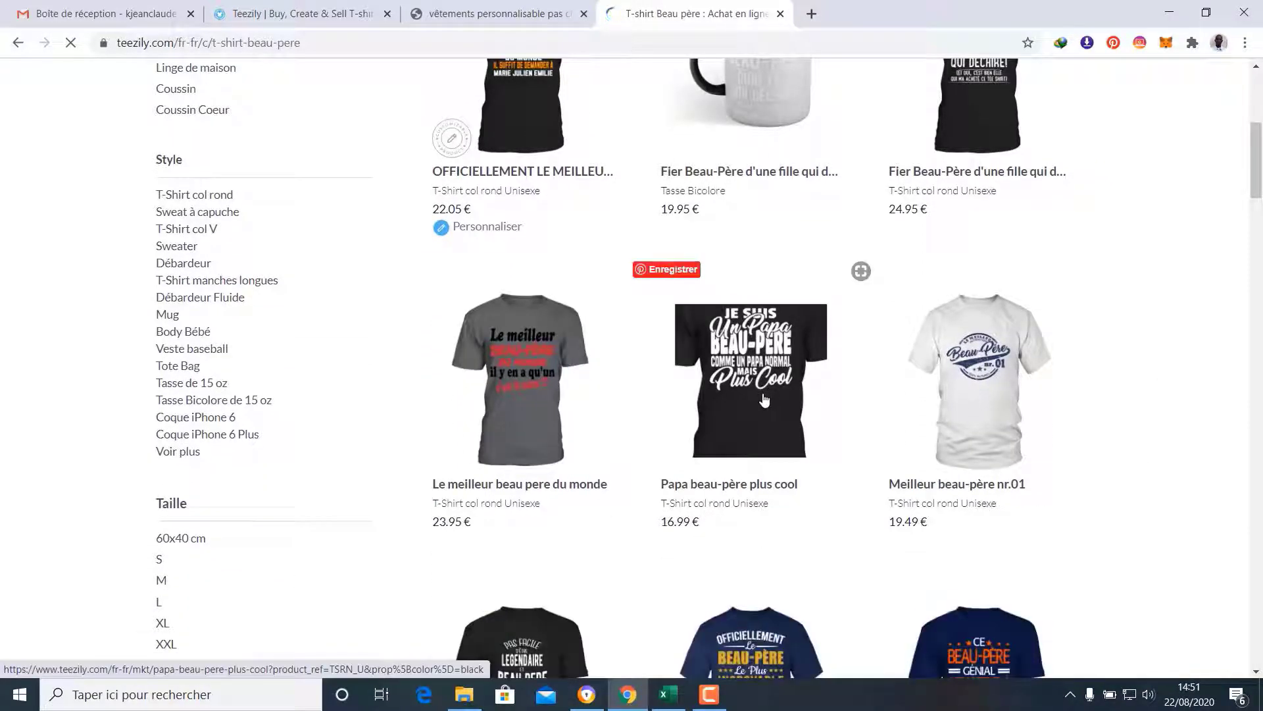
pyautogui.scroll(-4, 1184, 452)
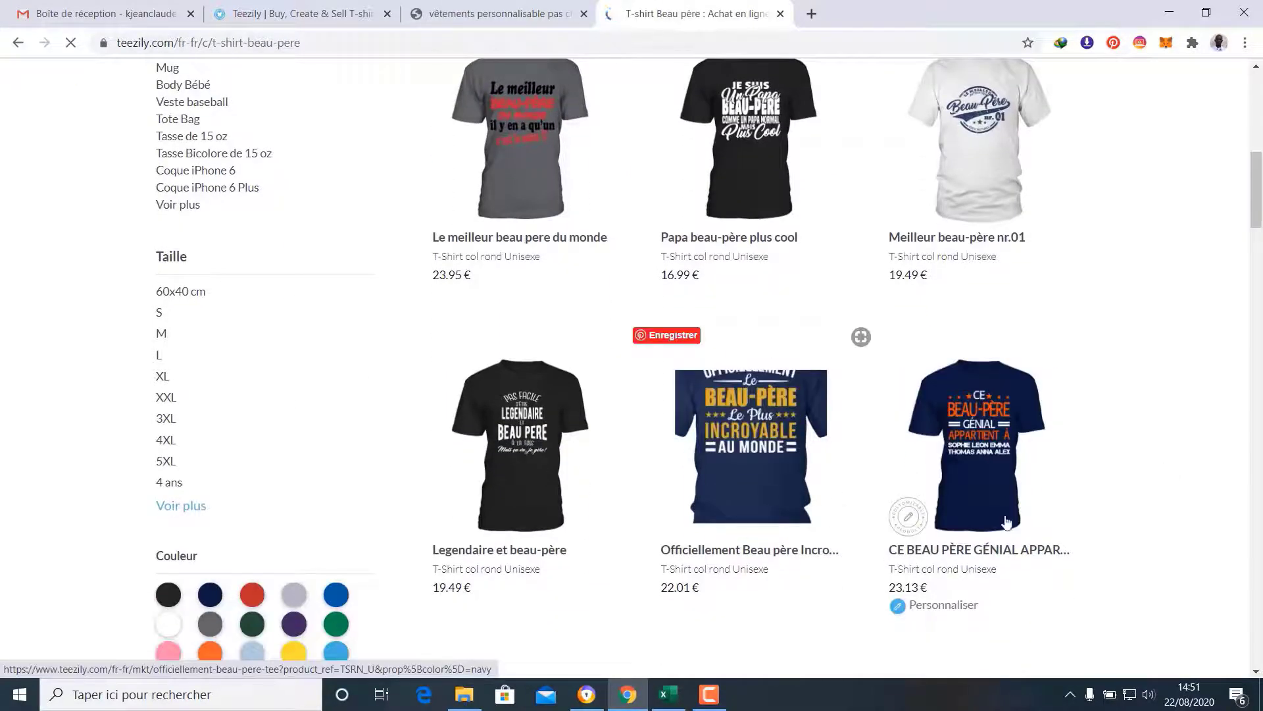
pyautogui.scroll(-3, 1185, 495)
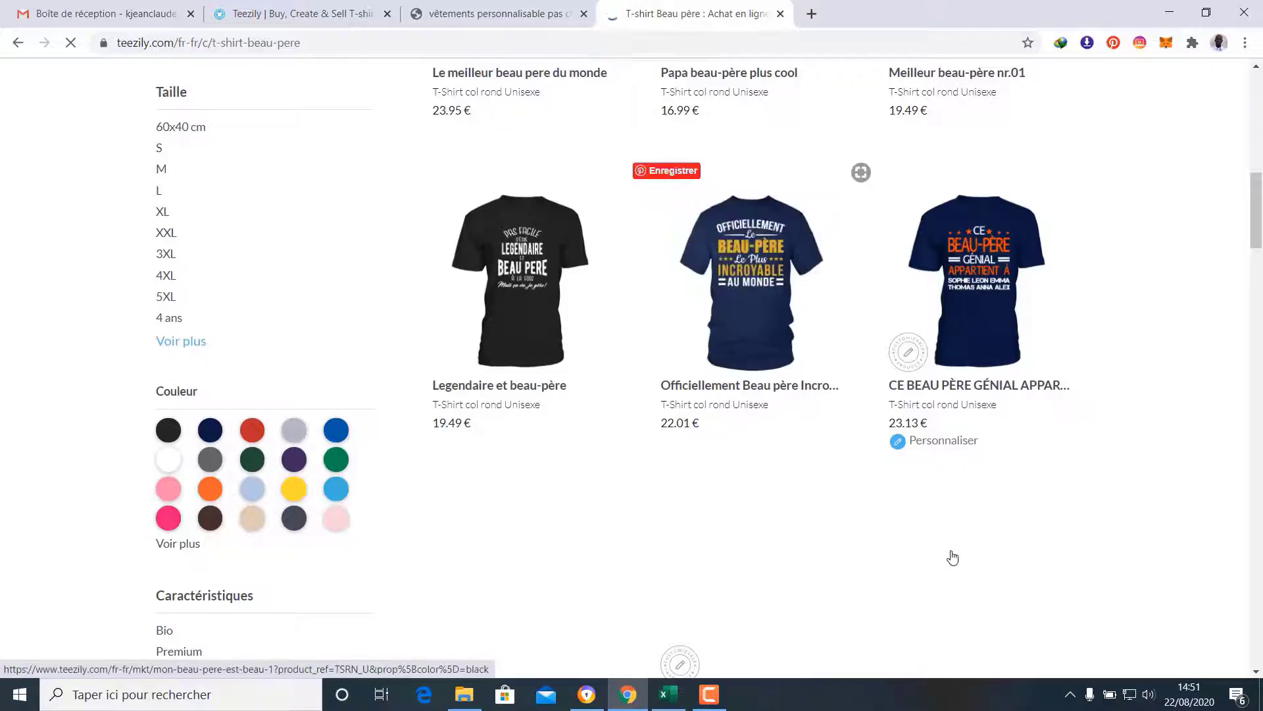
pyautogui.scroll(10, 902, 544)
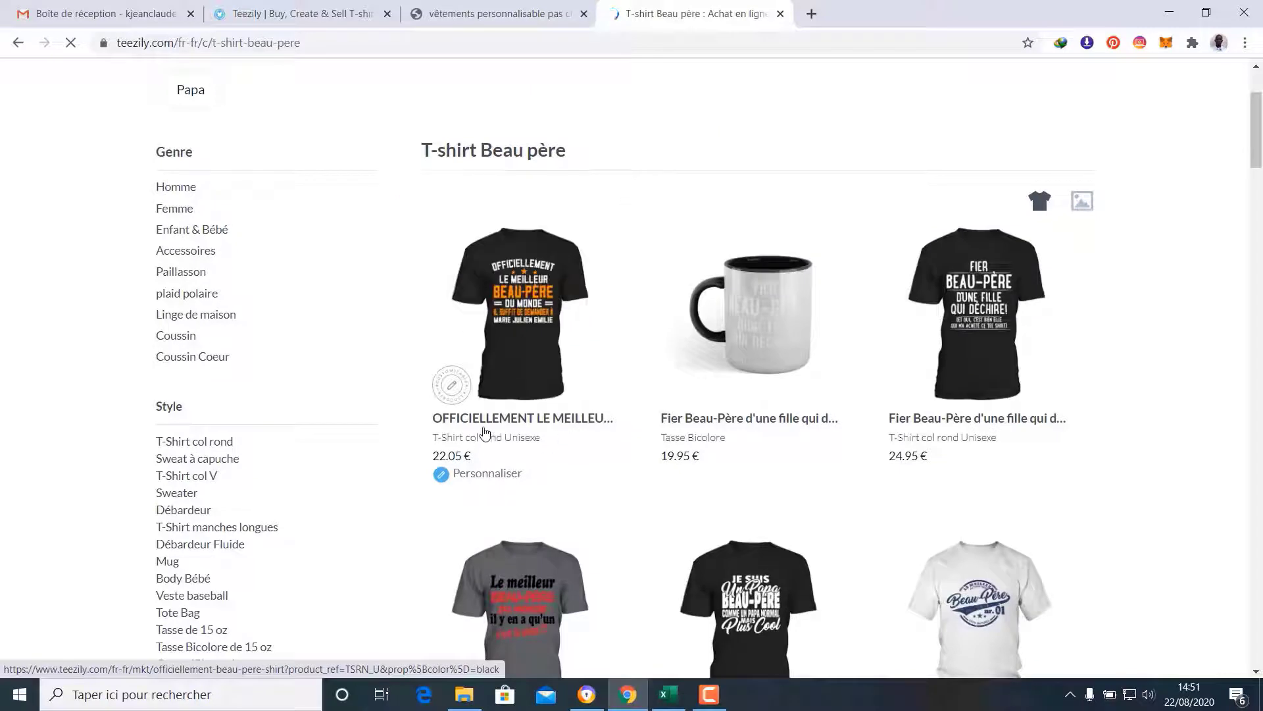
# Open the first beau père T-shirt's product page in a new tab
pyautogui.rightClick(495, 421)
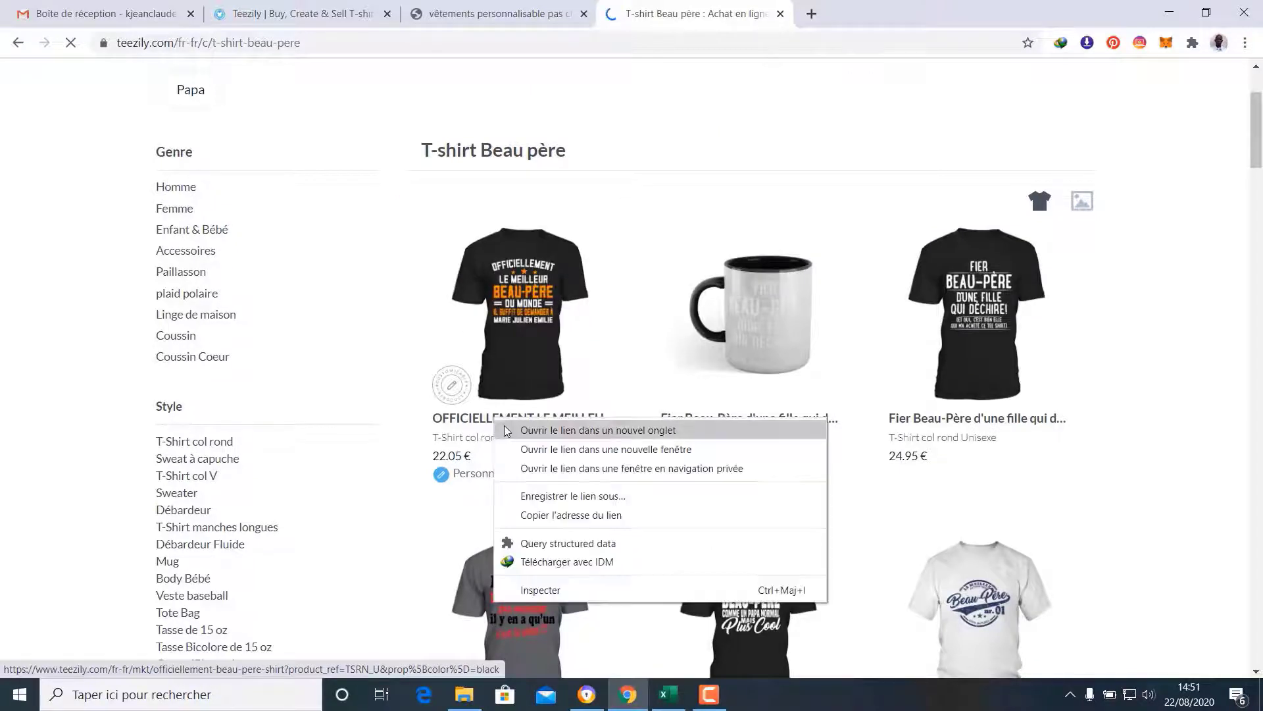
pyautogui.click(510, 431)
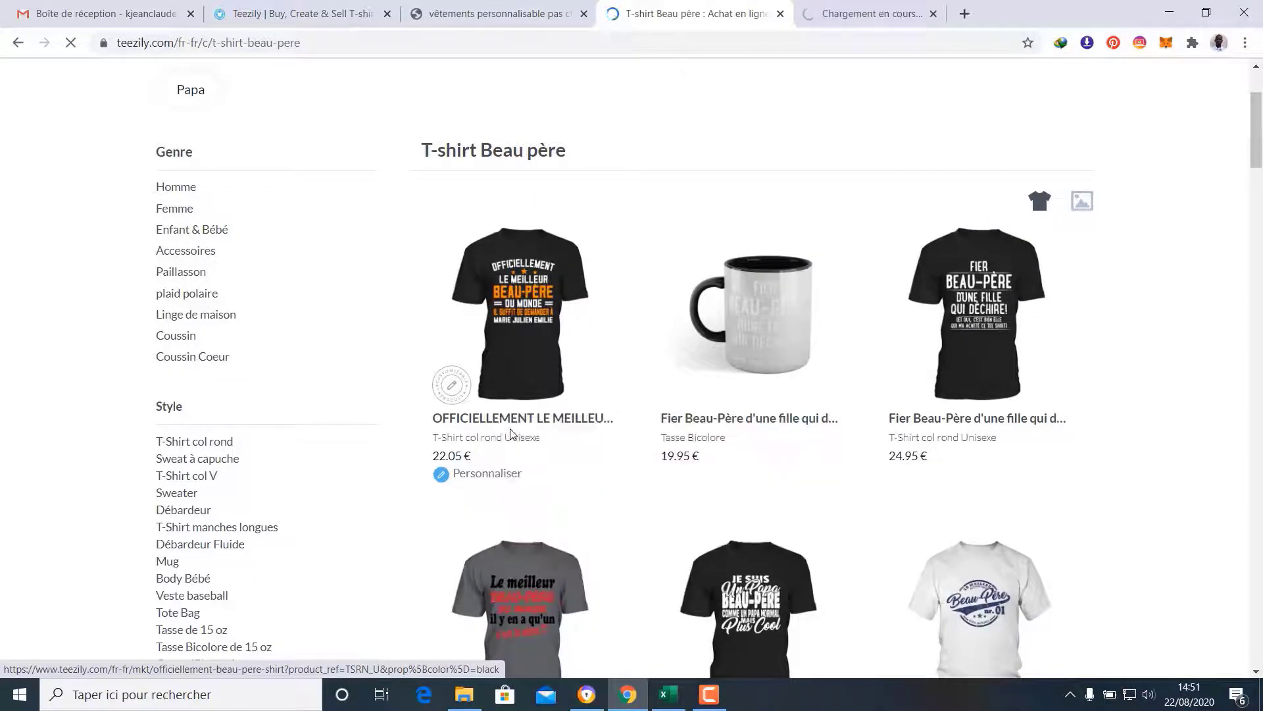
pyautogui.click(877, 6)
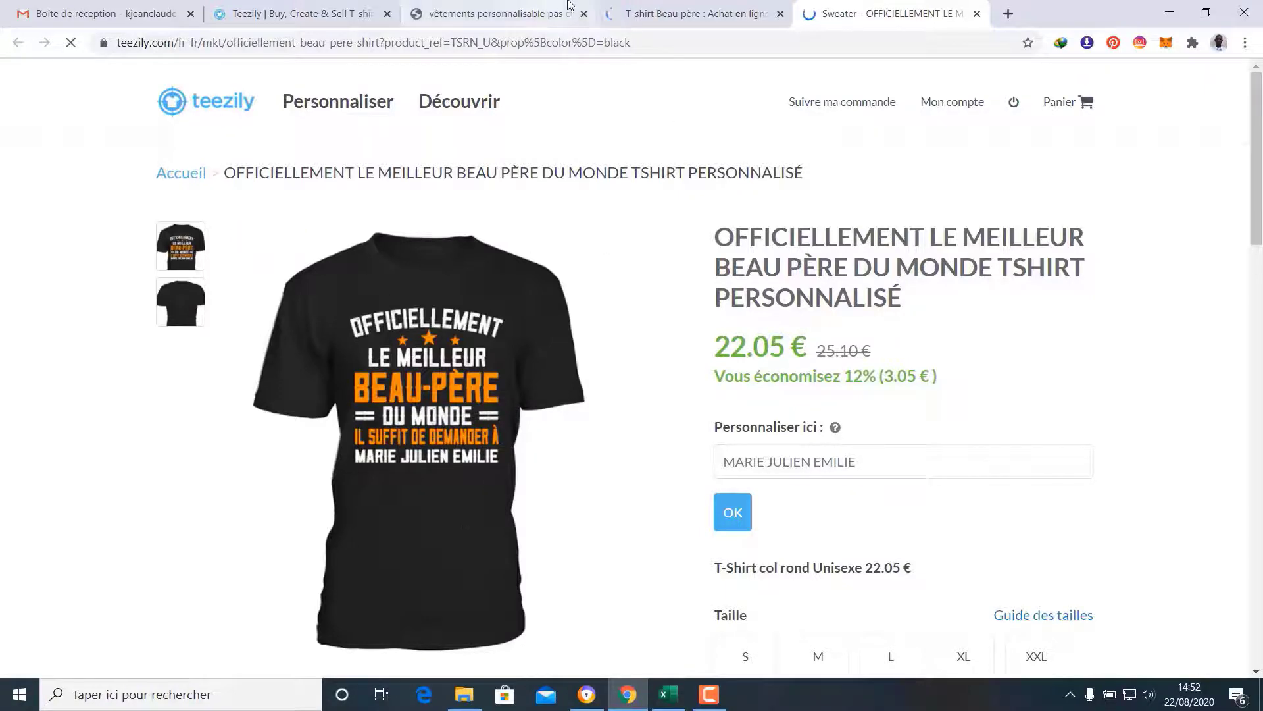
pyautogui.click(704, 6)
pyautogui.click(465, 256)
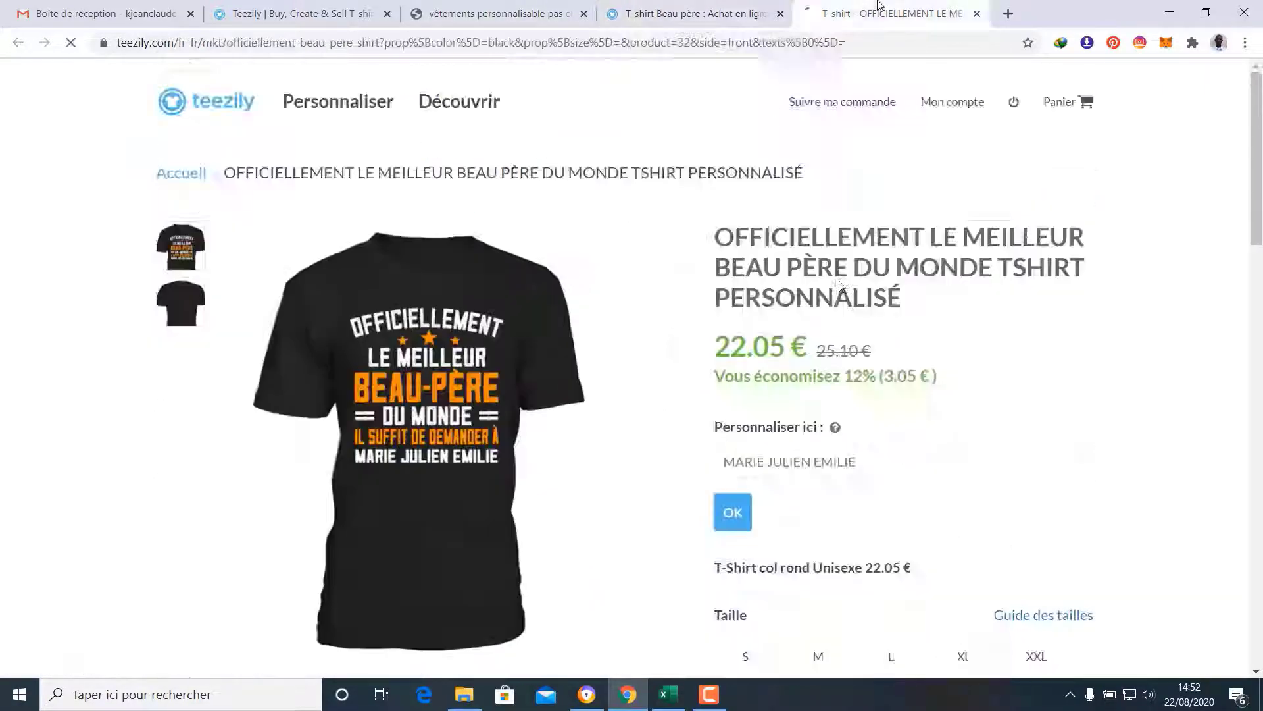
# Copy the OFFICIELLEMENT LE MEILLEUR BEAU PÈRE DU MONDE title and return to the Marketplace
pyautogui.scroll(1, 919, 352)
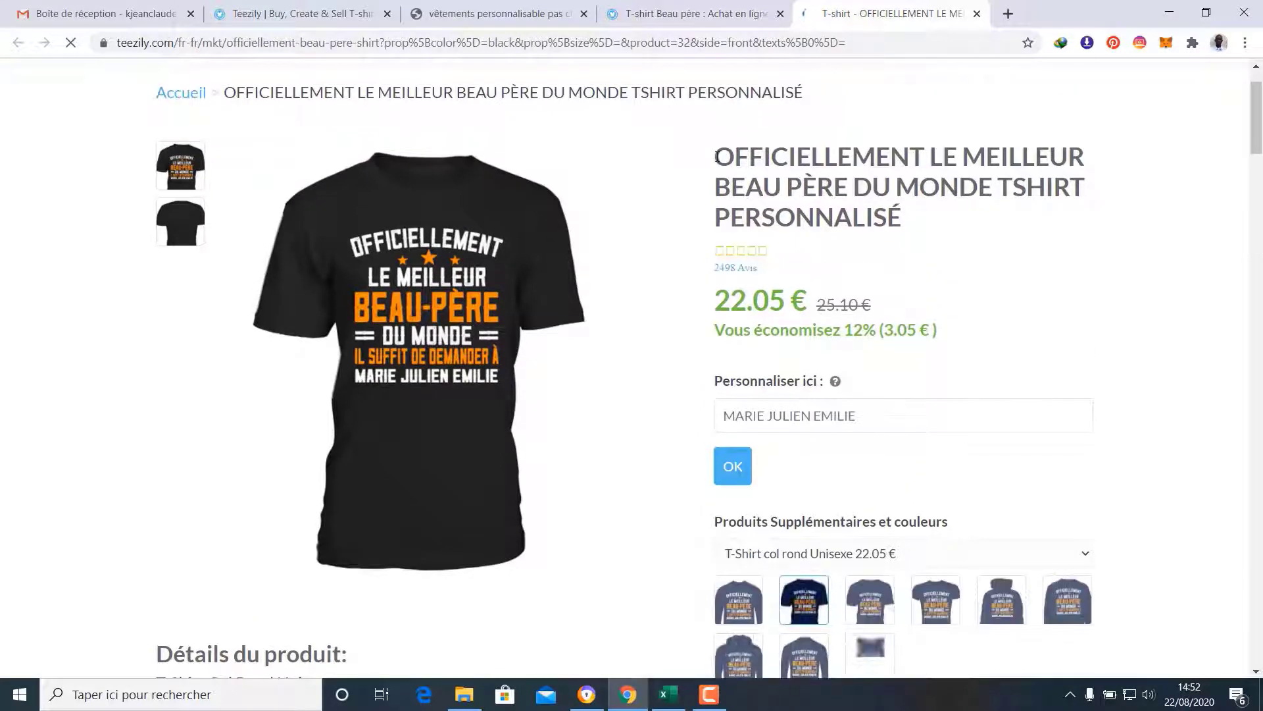
pyautogui.moveTo(717, 155); pyautogui.dragTo(911, 214)
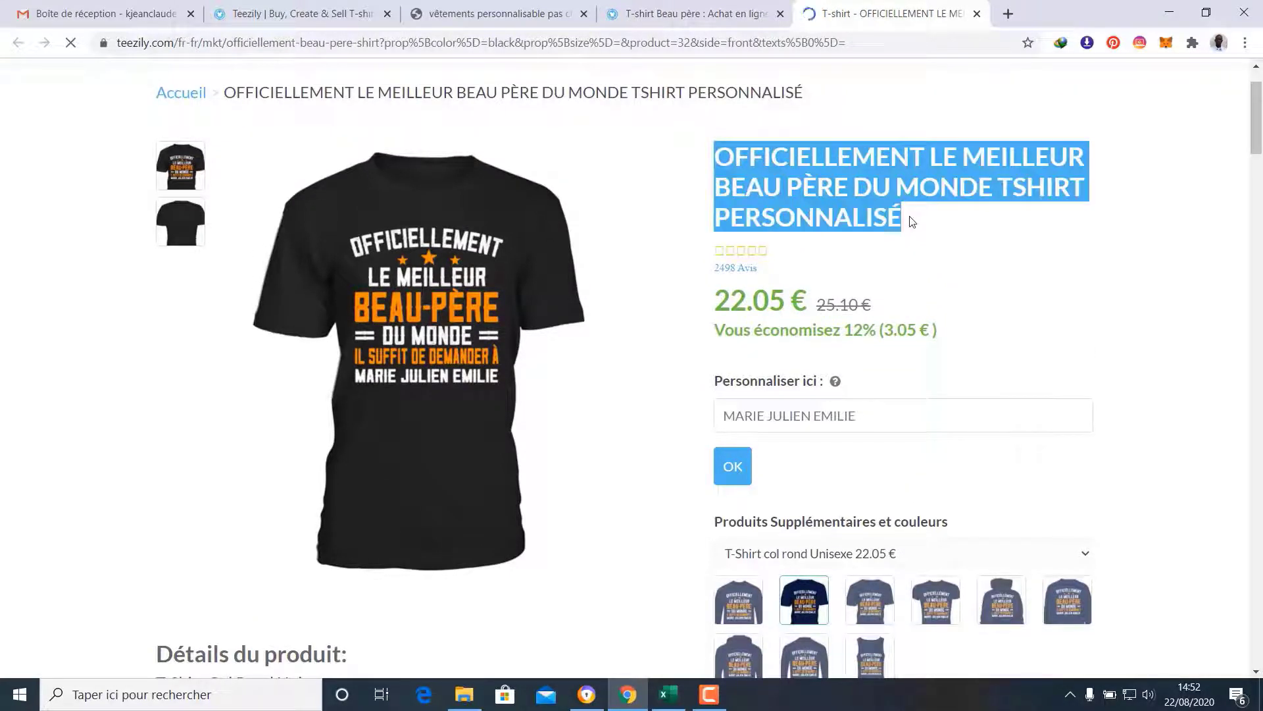
pyautogui.rightClick(797, 158)
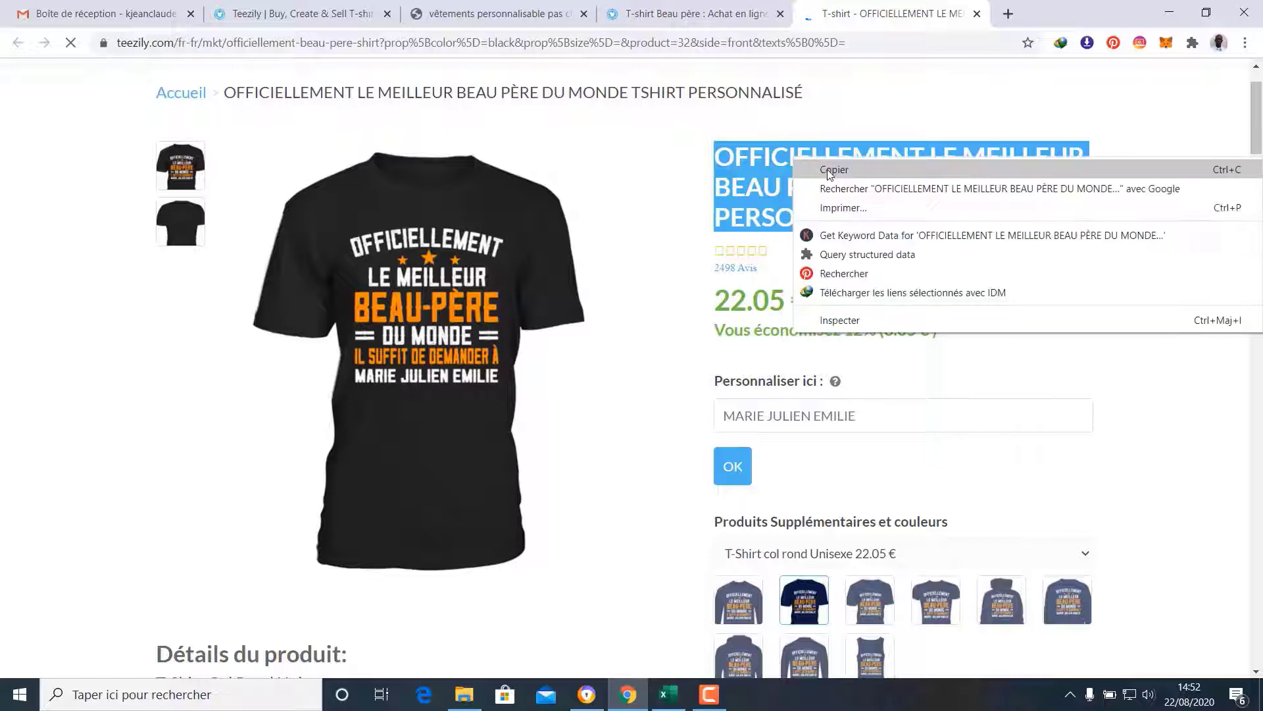
pyautogui.click(827, 169)
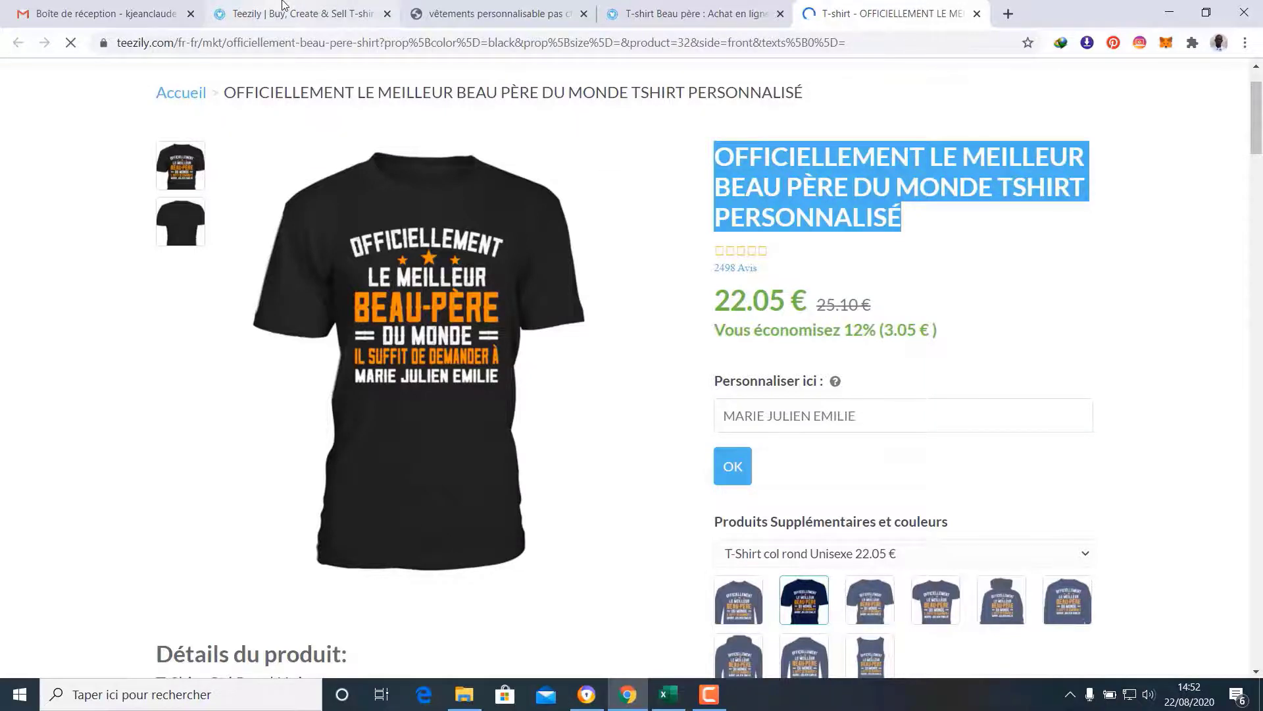
pyautogui.click(284, 8)
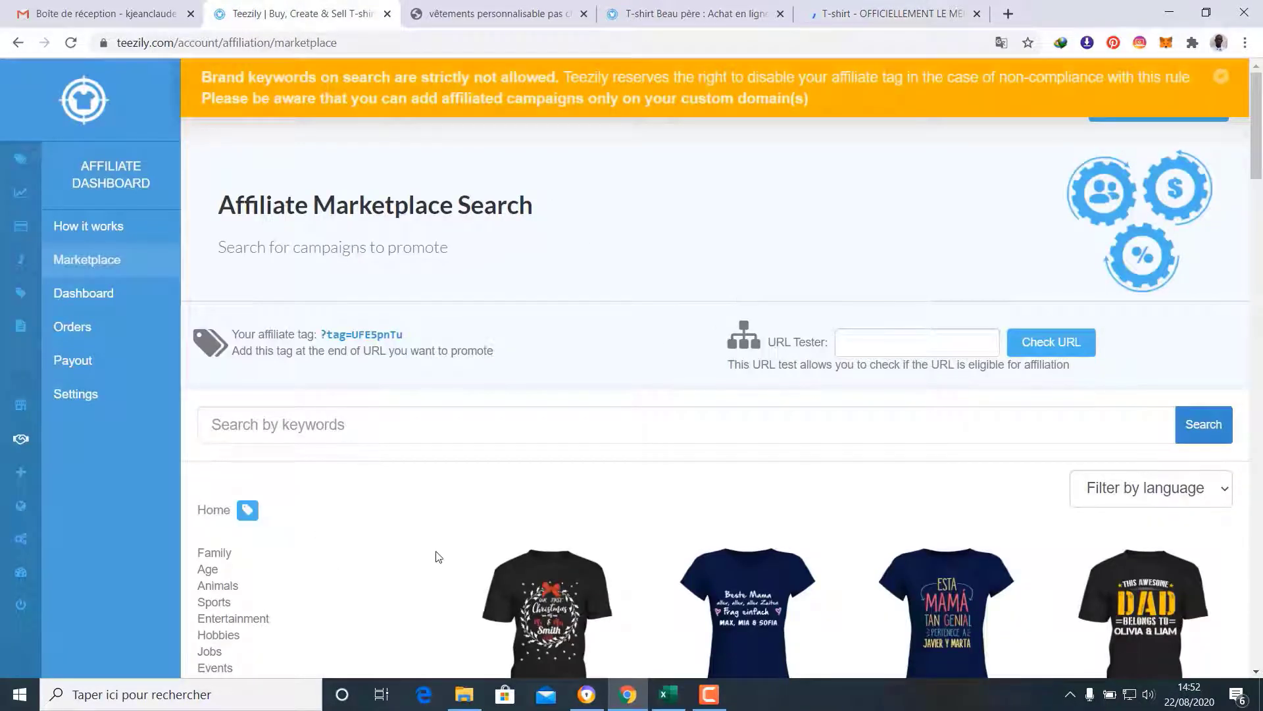
# Paste the copied T-shirt title into Search by keywords and run the search
pyautogui.scroll(-1, 438, 557)
pyautogui.click(343, 345)
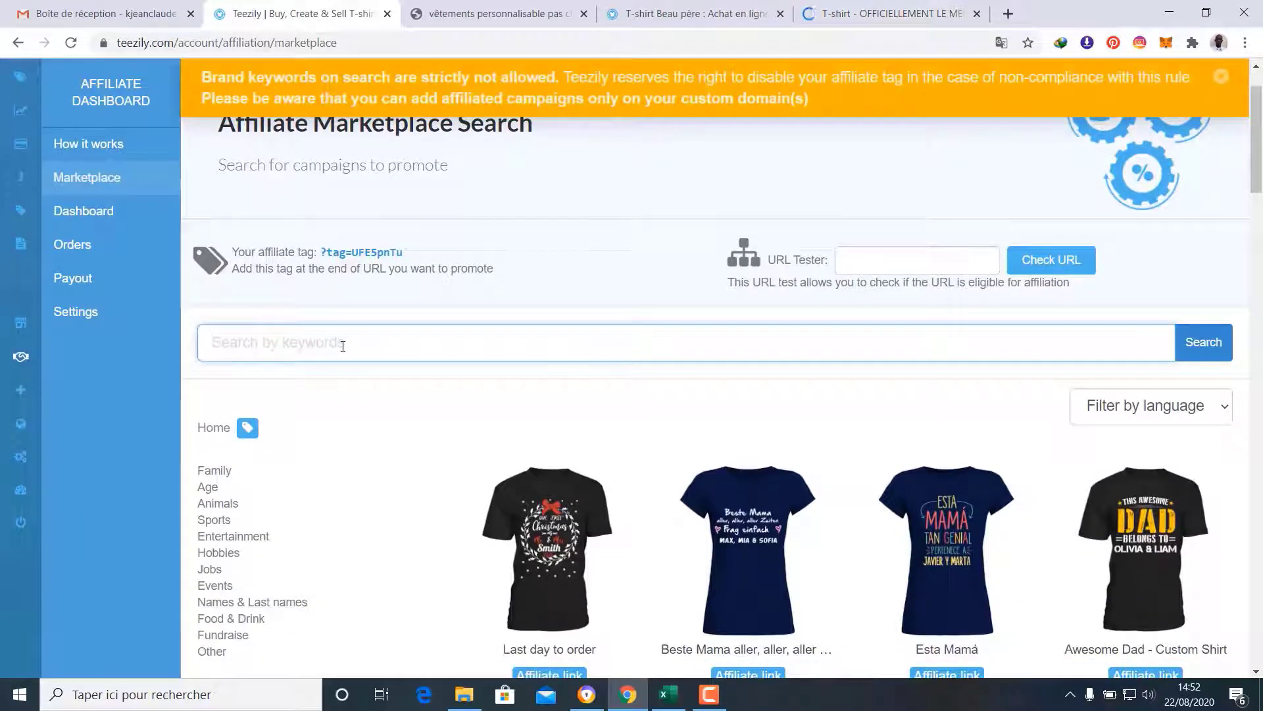
pyautogui.hotkey('ctrl', 'v')
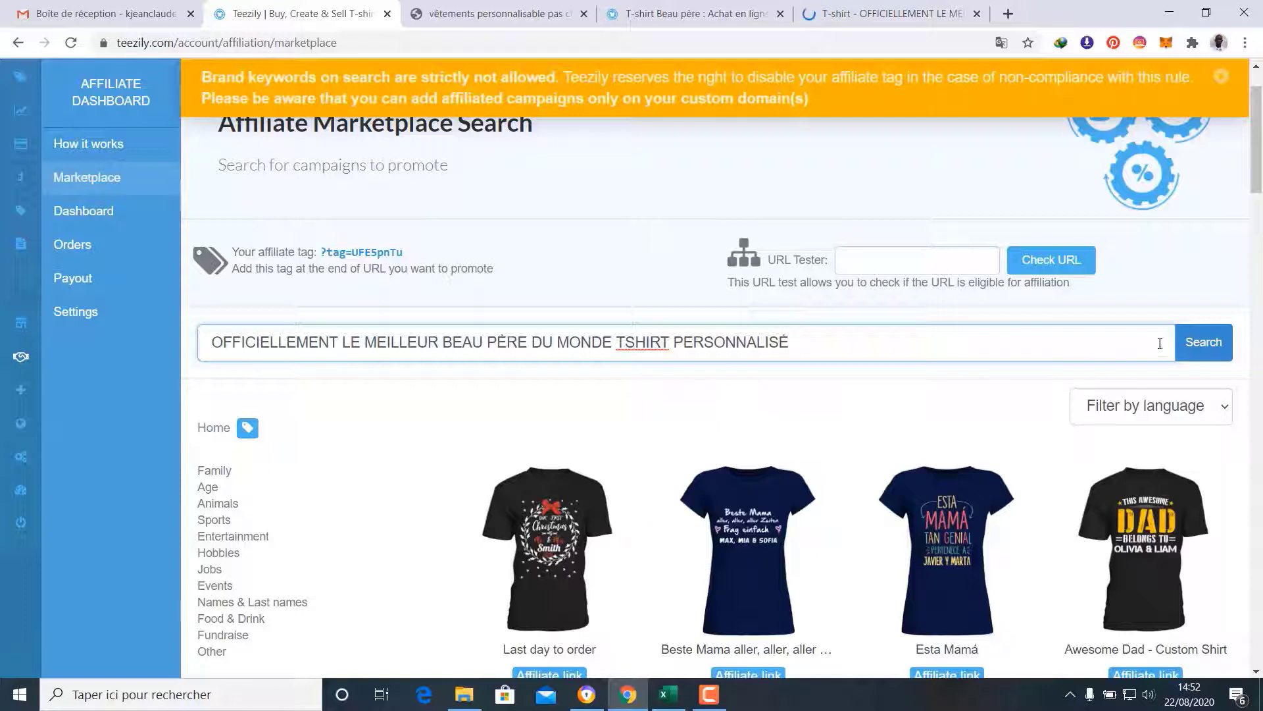
pyautogui.click(1203, 346)
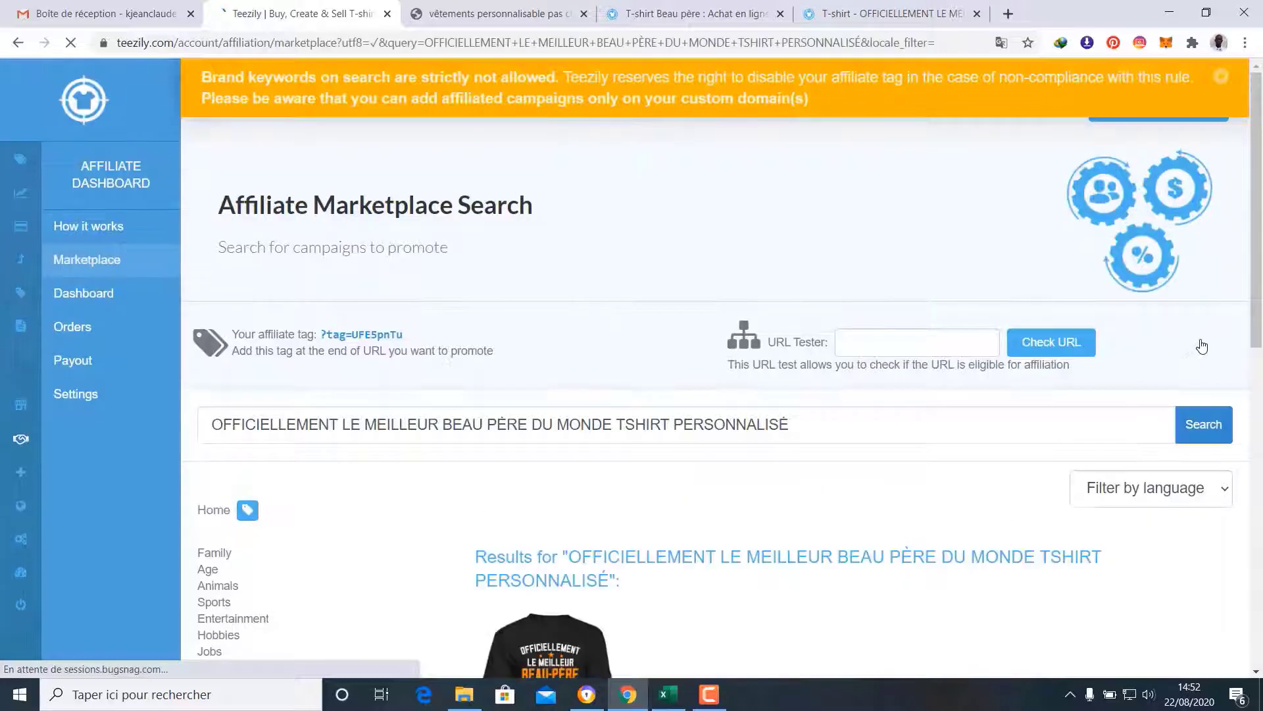
# Add the found OFFICIELLEMENT beau-père T-shirt campaign to the store selection
pyautogui.scroll(-5, 1135, 376)
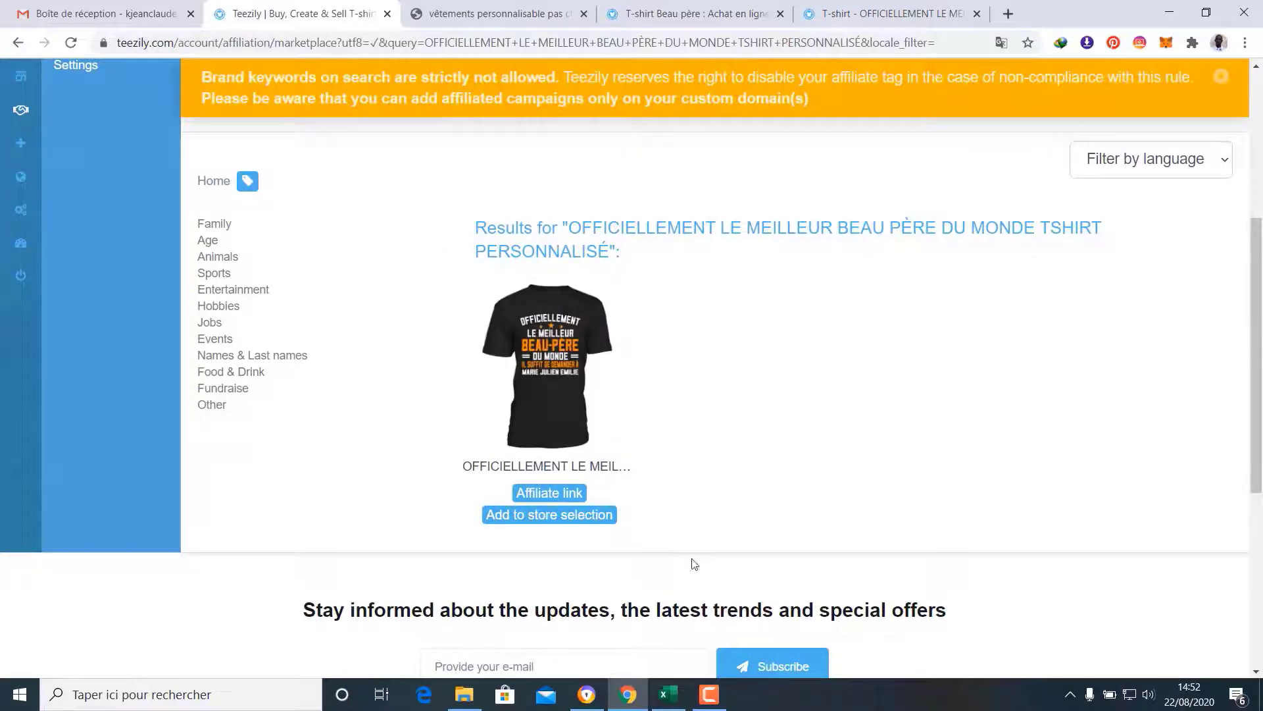
pyautogui.click(540, 515)
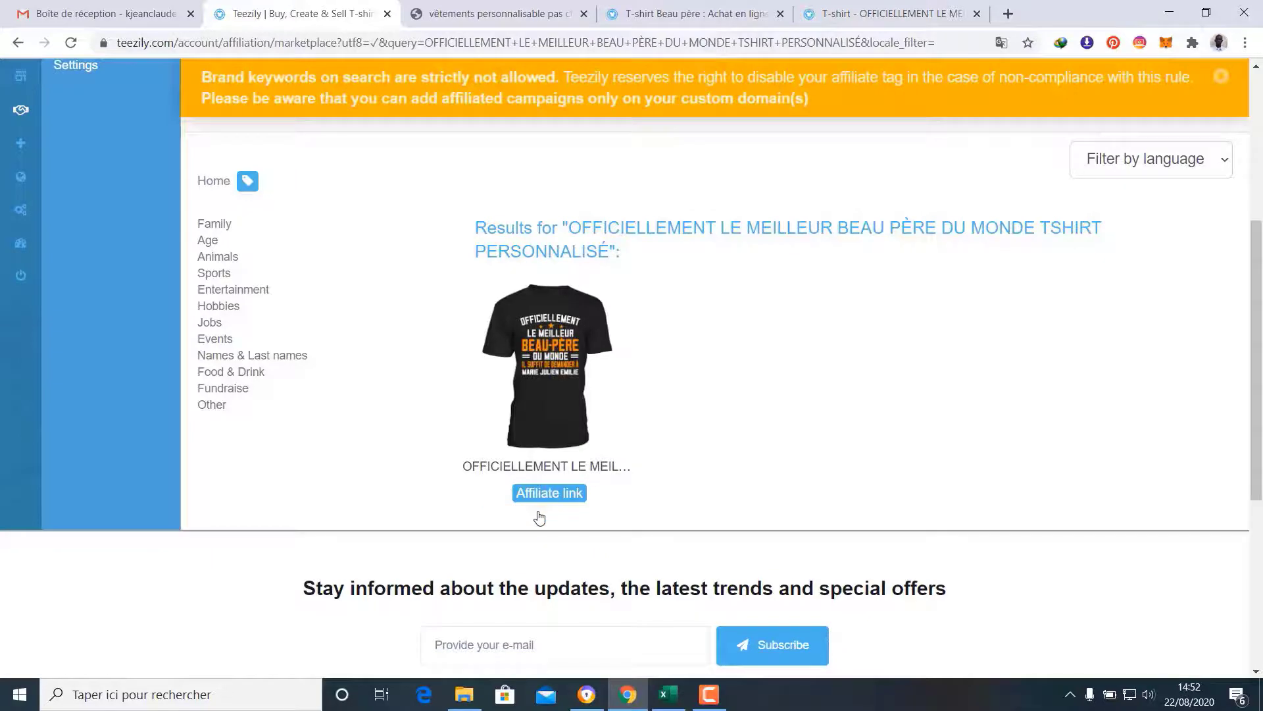
pyautogui.scroll(5, 540, 515)
pyautogui.scroll(-5, 578, 623)
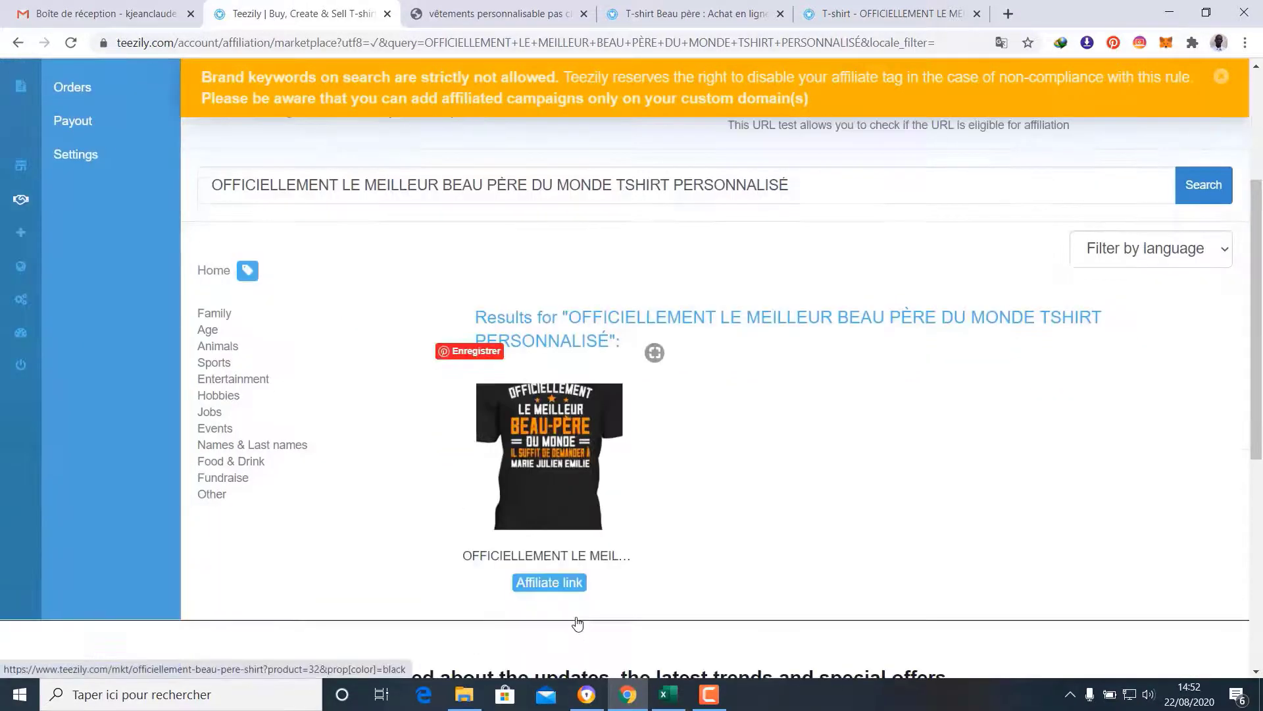
pyautogui.scroll(3, 783, 500)
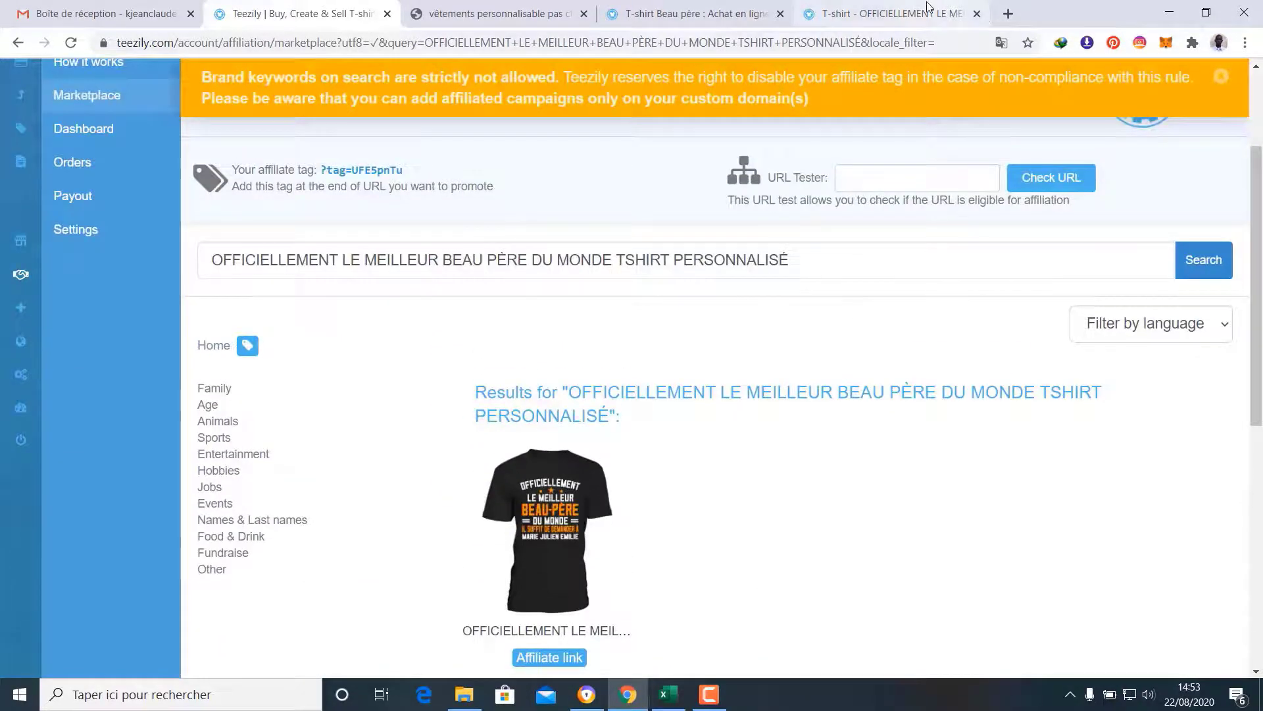
pyautogui.click(947, 12)
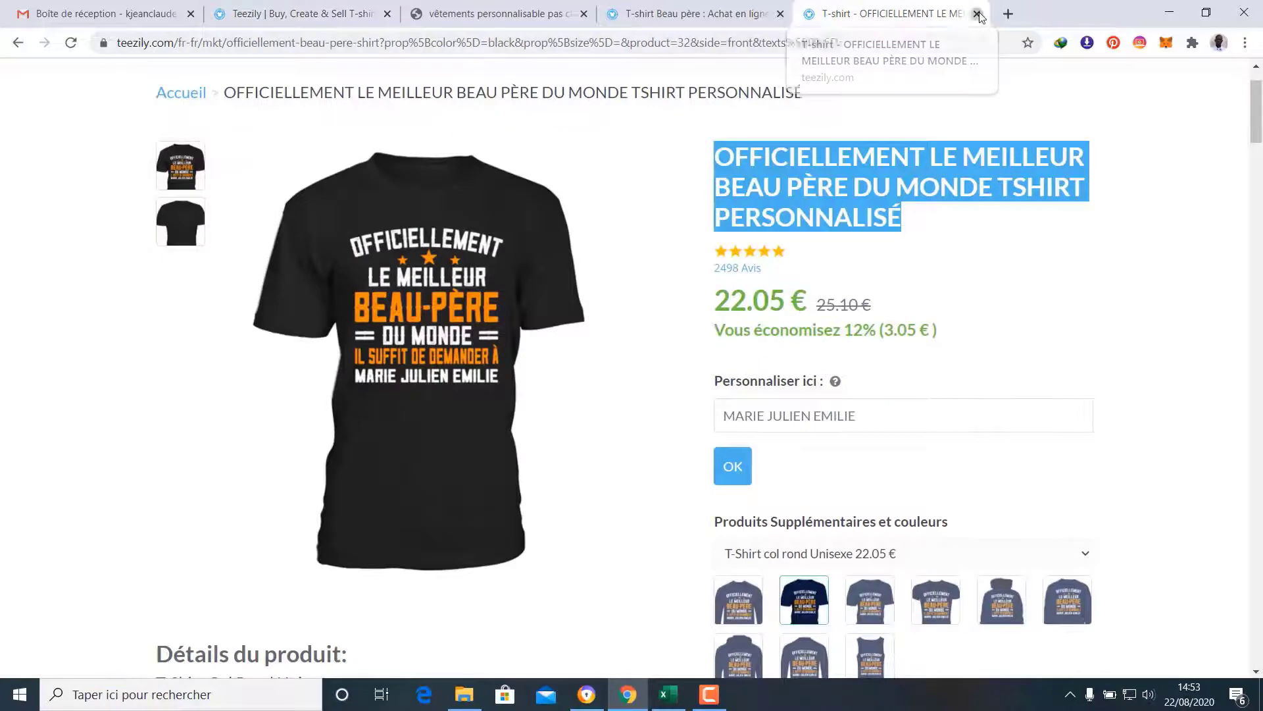
# Close the added shirt's page and open the Officiellement Beau père Incroyable shirt in a new tab
pyautogui.click(977, 13)
pyautogui.scroll(-9, 1108, 498)
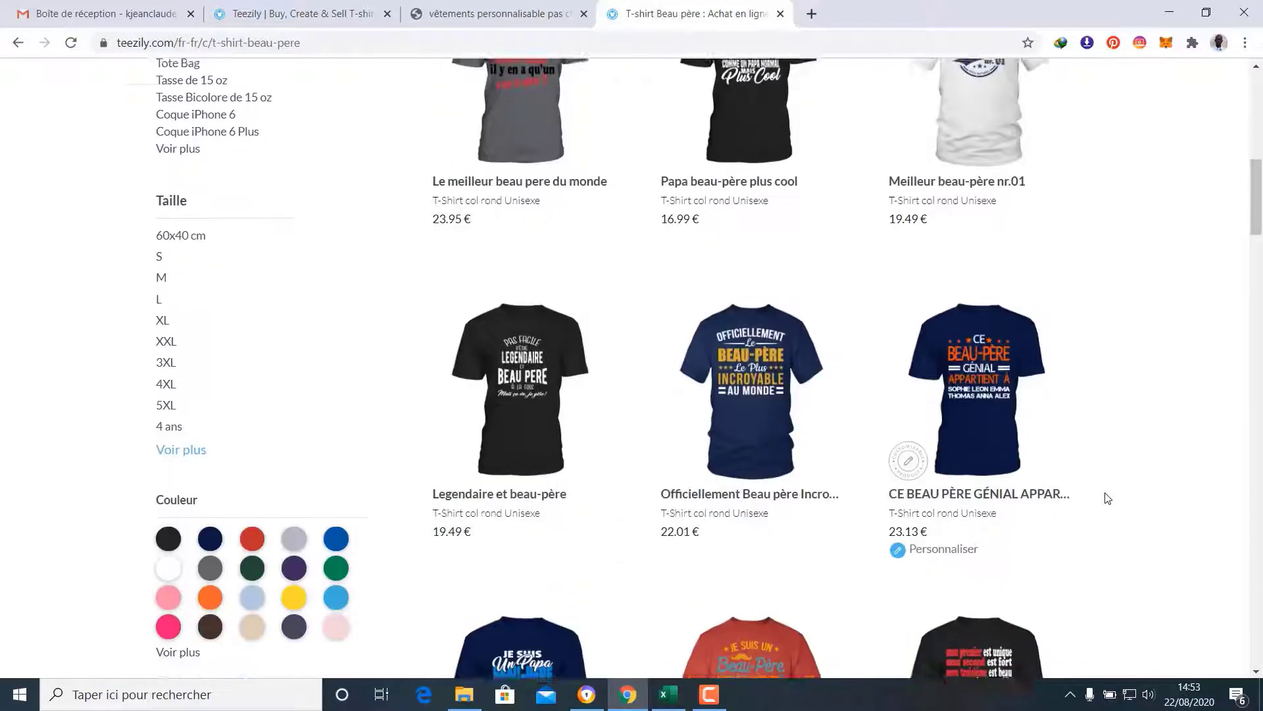
pyautogui.rightClick(724, 466)
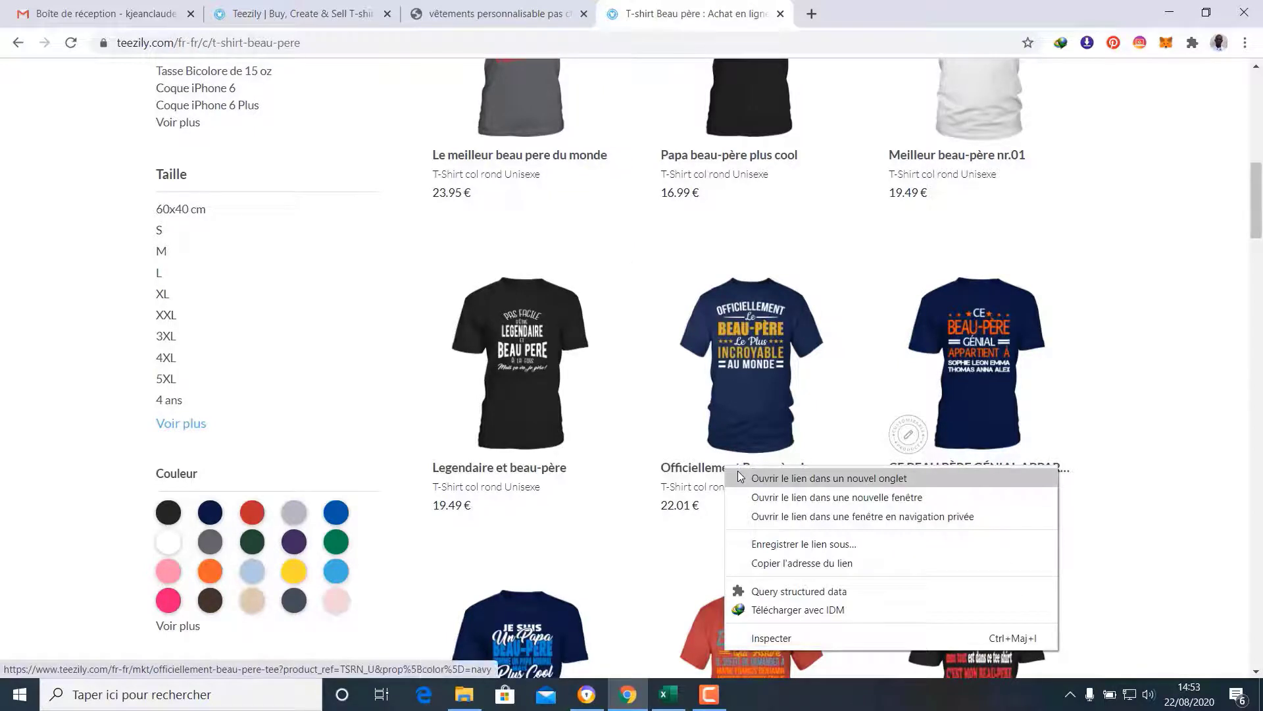
pyautogui.click(763, 478)
pyautogui.click(899, 8)
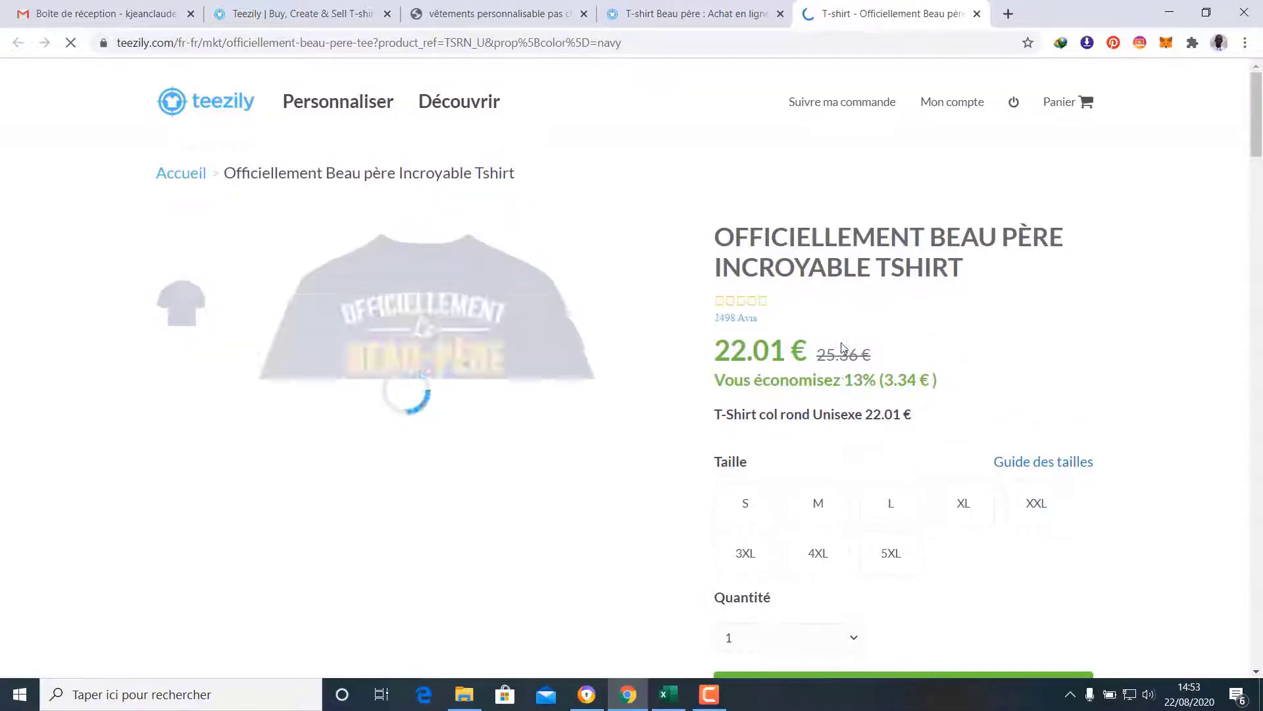
# Copy the title OFFICIELLEMENT BEAU PÈRE INCROYABLE TSHIRT and return to the marketplace
pyautogui.scroll(-1, 844, 348)
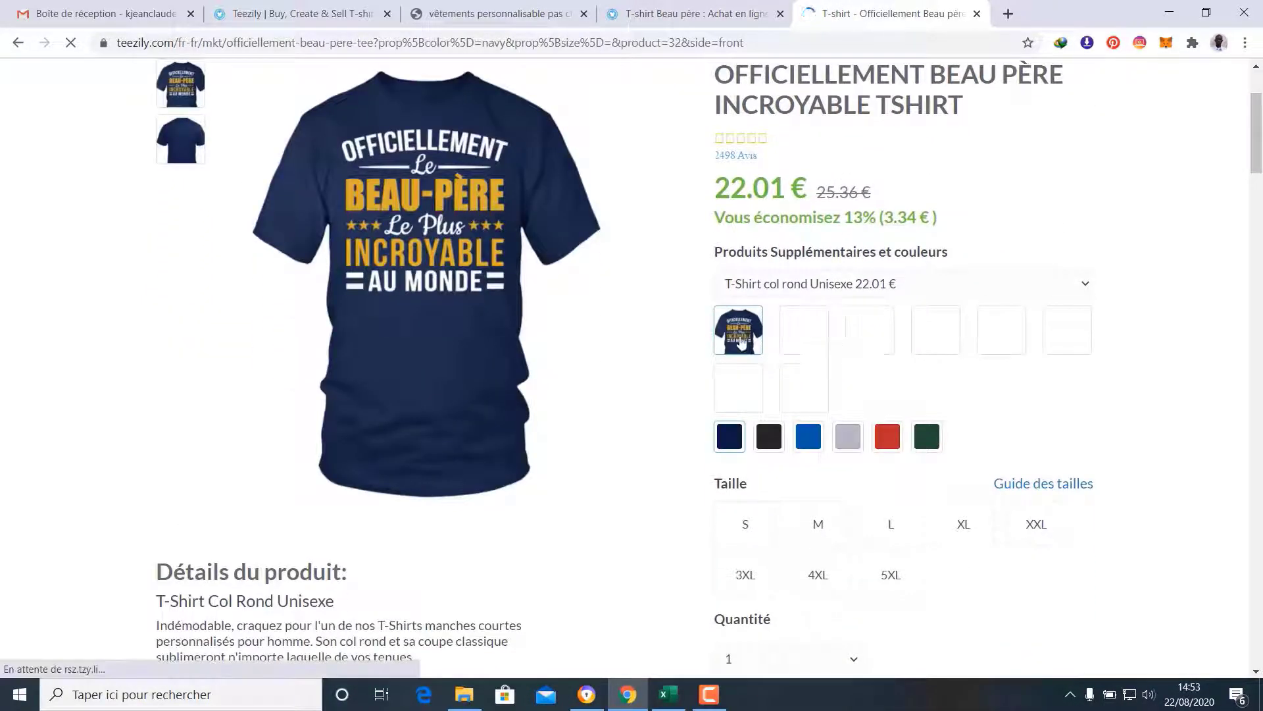
pyautogui.scroll(2, 475, 254)
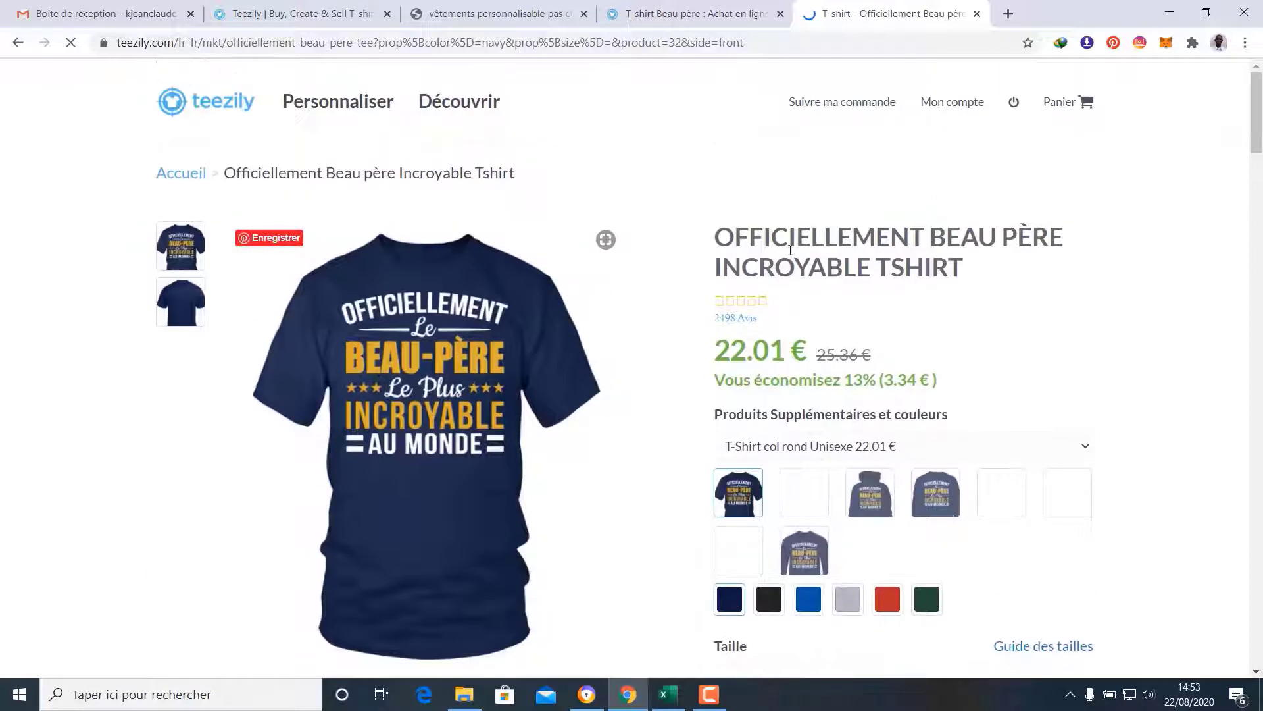
pyautogui.moveTo(718, 235); pyautogui.dragTo(969, 266)
pyautogui.rightClick(884, 238)
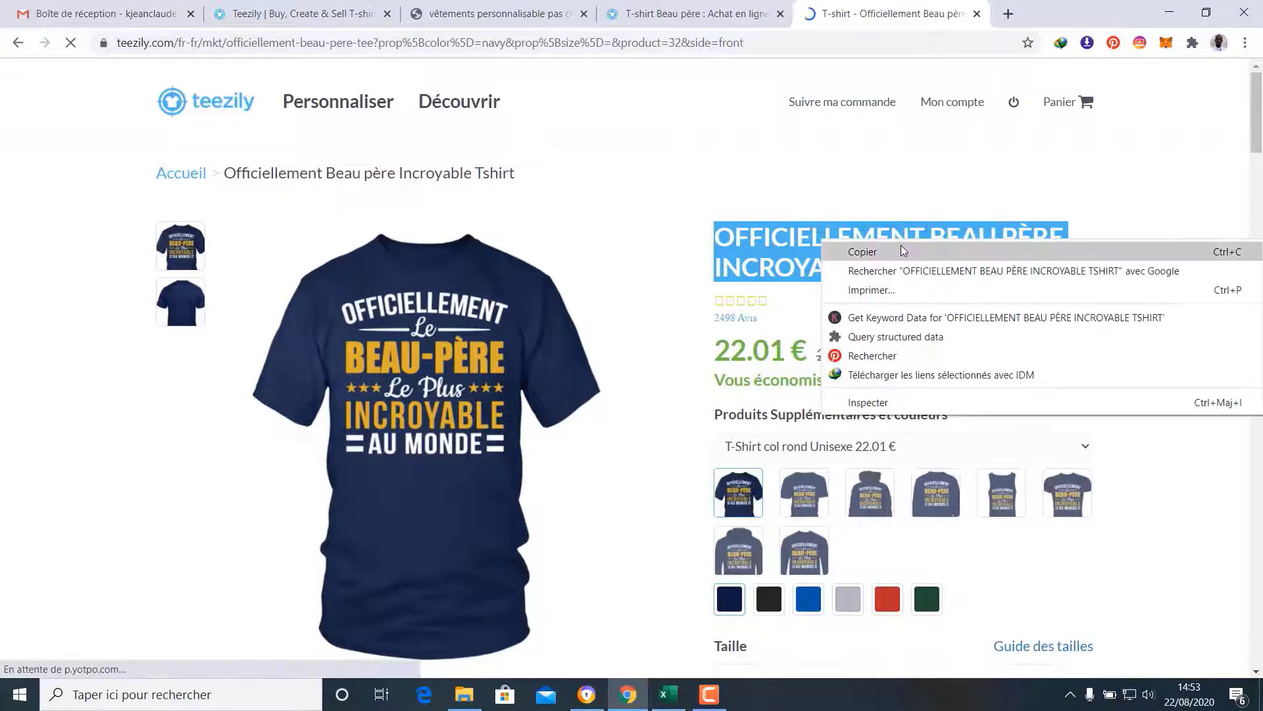
pyautogui.click(902, 246)
pyautogui.click(285, 6)
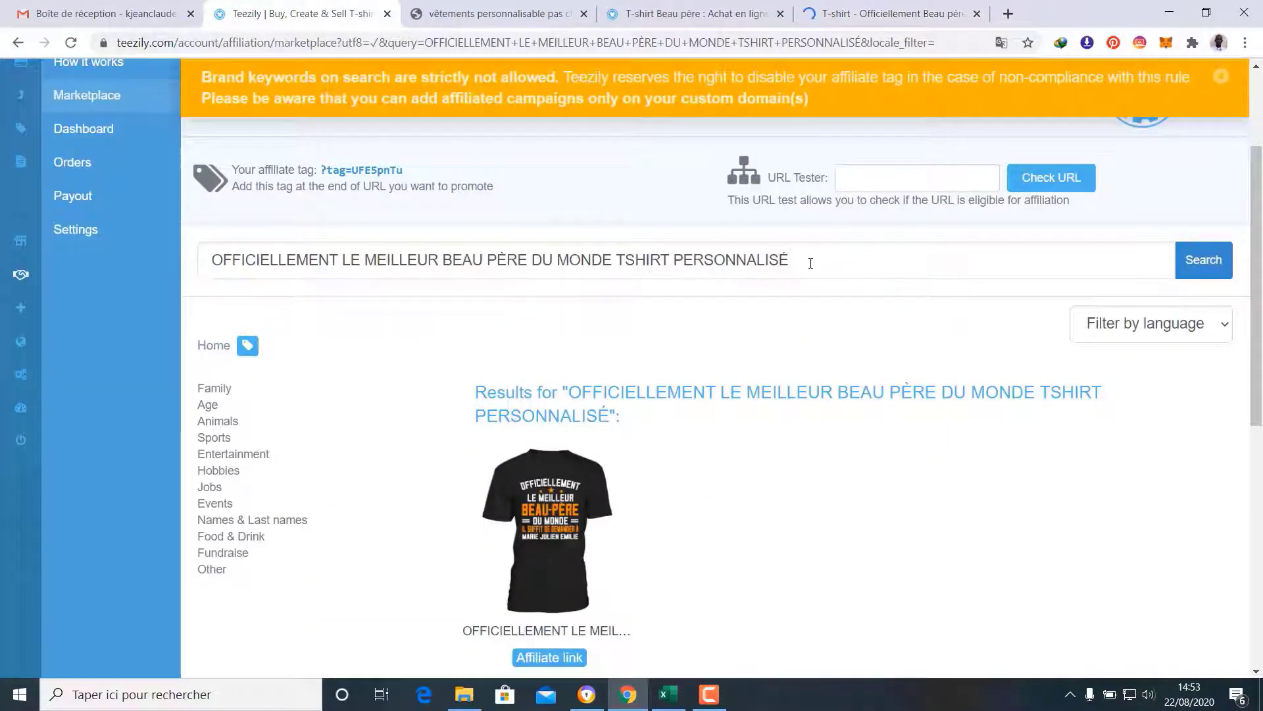
# Replace the search query with OFFICIELLEMENT BEAU PÈRE INCROYABLE TSHIRT and search the marketplace
pyautogui.moveTo(811, 262); pyautogui.dragTo(195, 262)
pyautogui.press('BackSpace')
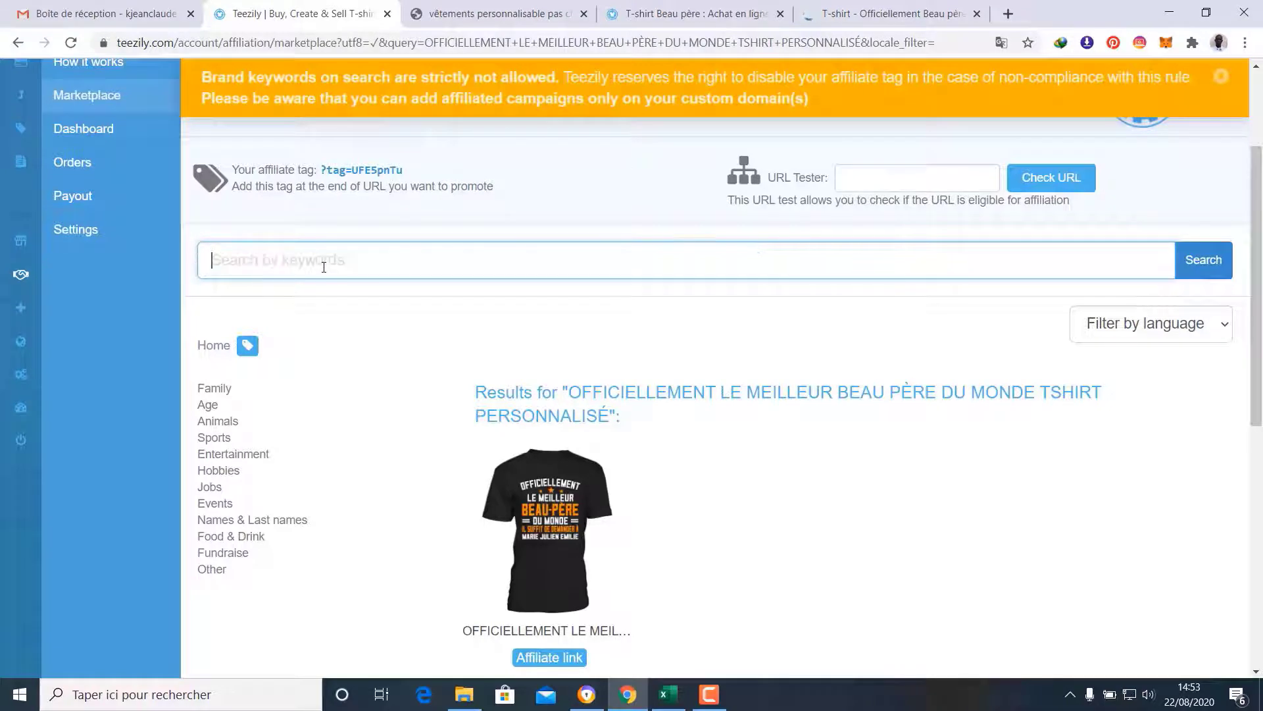
pyautogui.hotkey('ctrl', 'v')
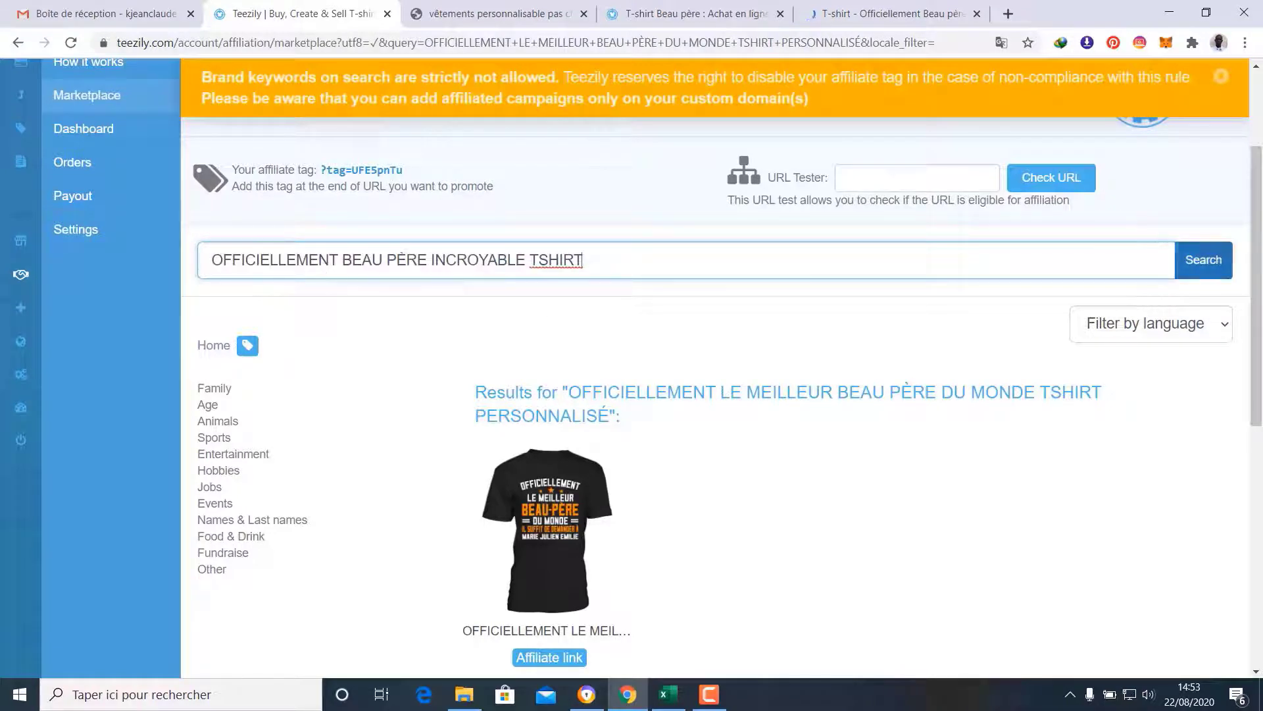
pyautogui.click(1203, 263)
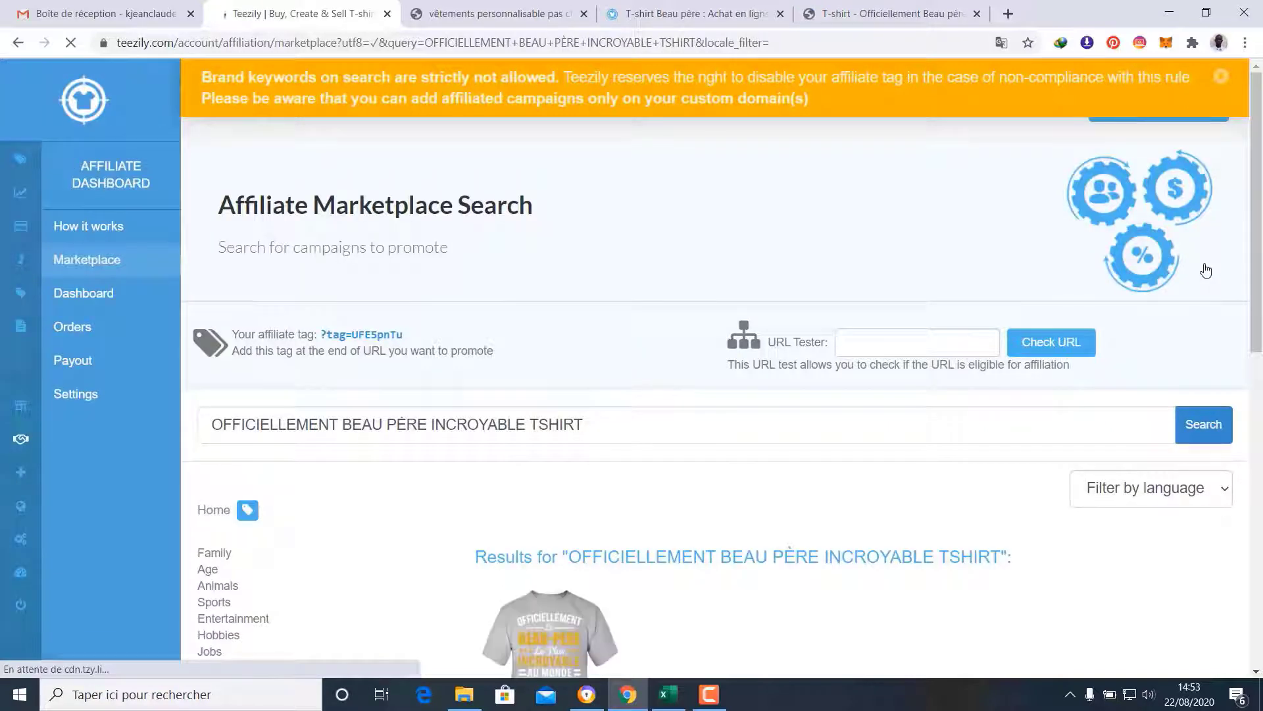
pyautogui.scroll(-2, 944, 275)
pyautogui.scroll(-1, 1049, 418)
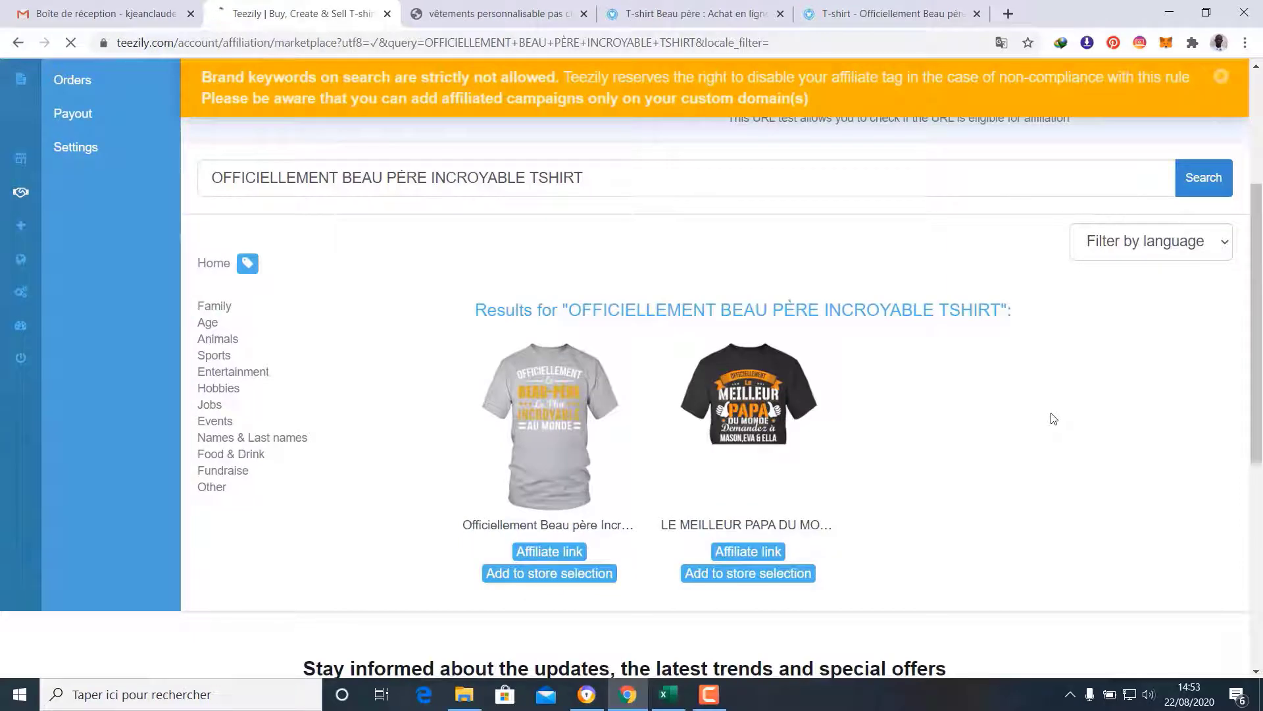
# Match the results against the light grey product page and add the grey Officiellement Beau père shirt
pyautogui.click(854, 7)
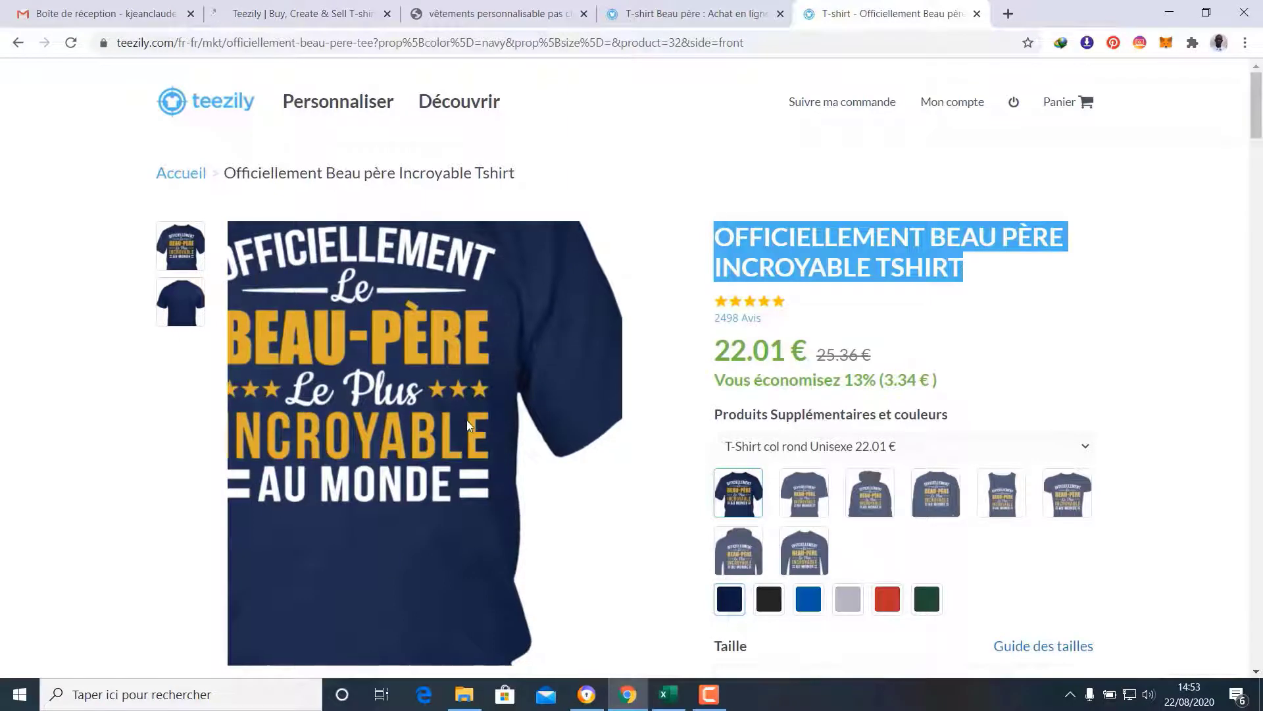
pyautogui.click(329, 12)
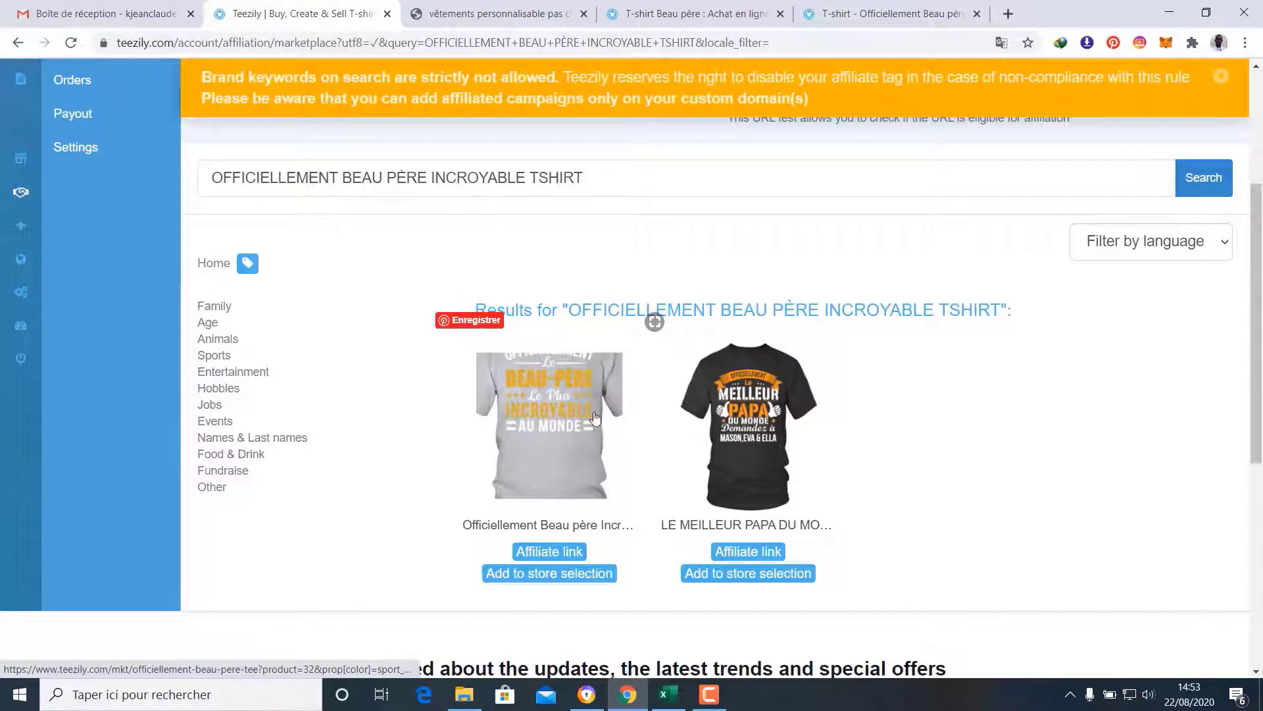
pyautogui.click(884, 13)
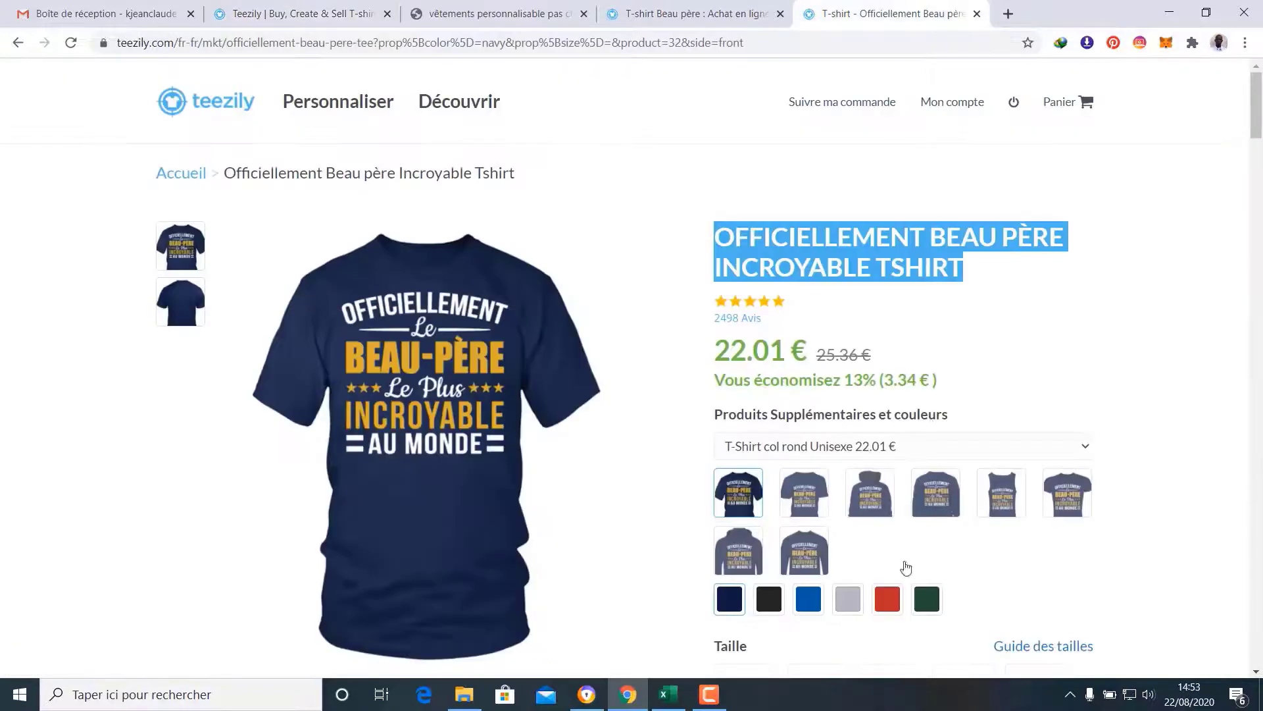
pyautogui.click(848, 599)
pyautogui.scroll(-3, 851, 600)
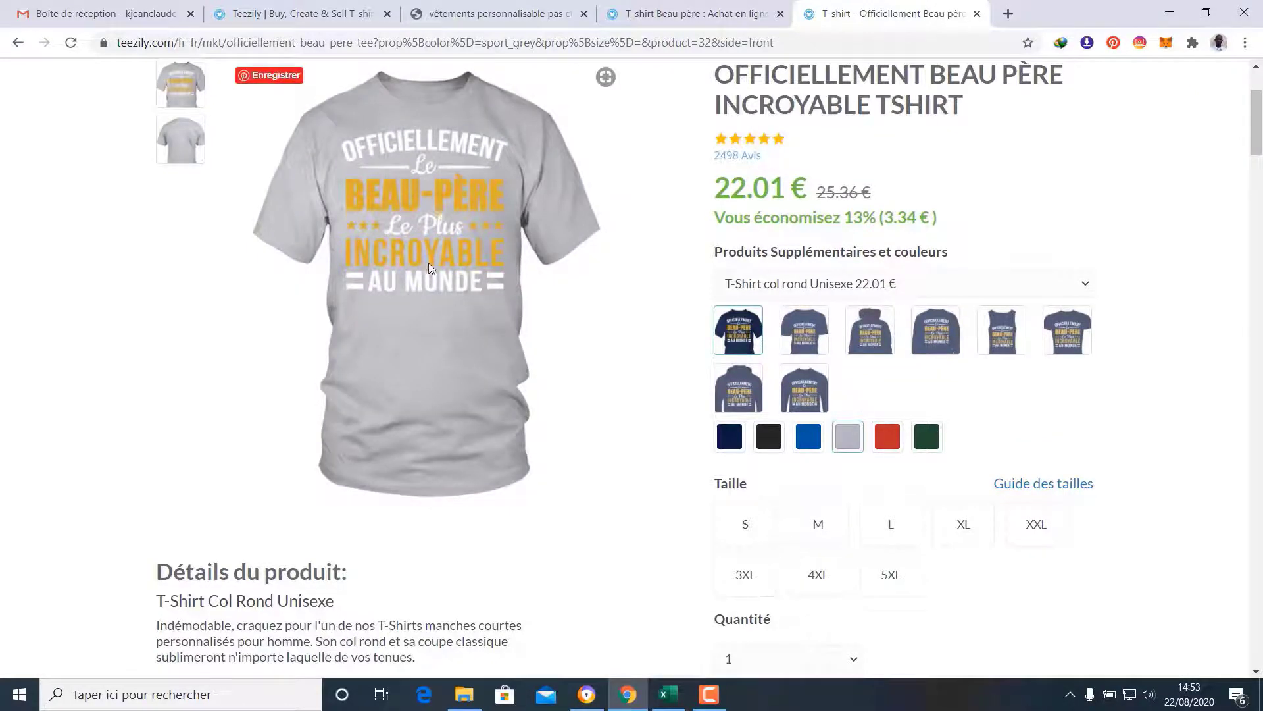
pyautogui.click(290, 12)
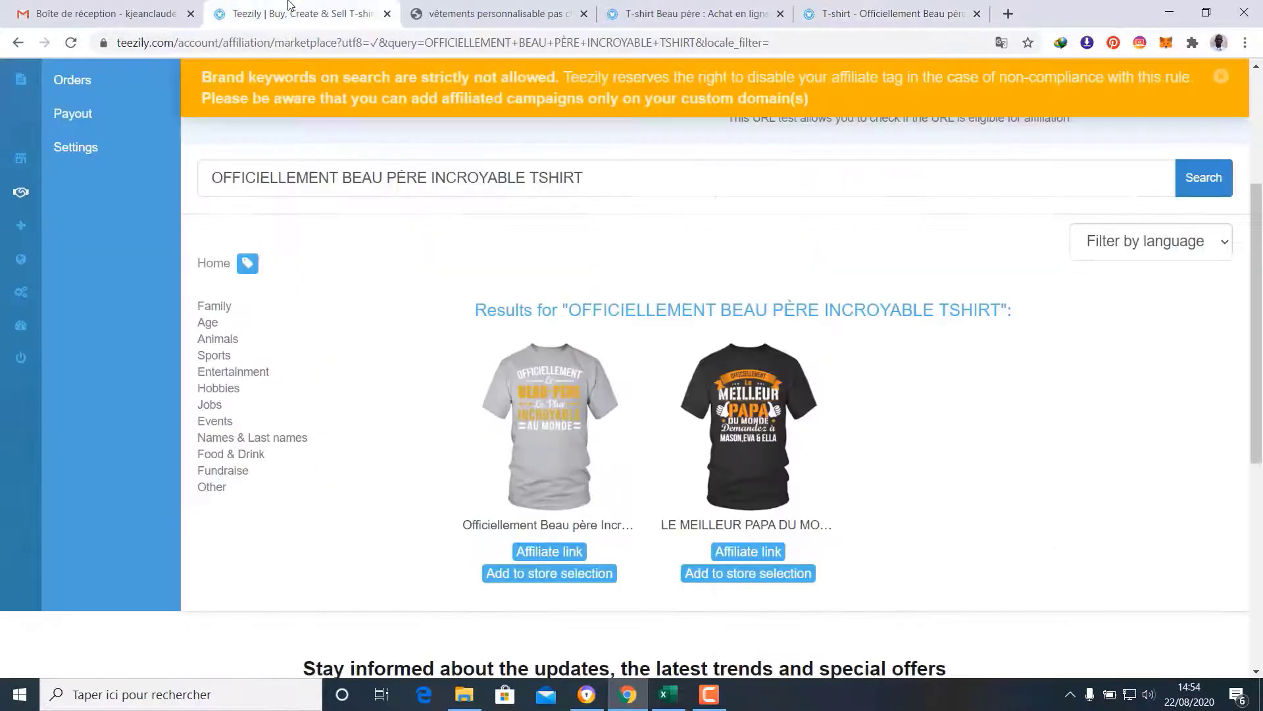
pyautogui.click(540, 432)
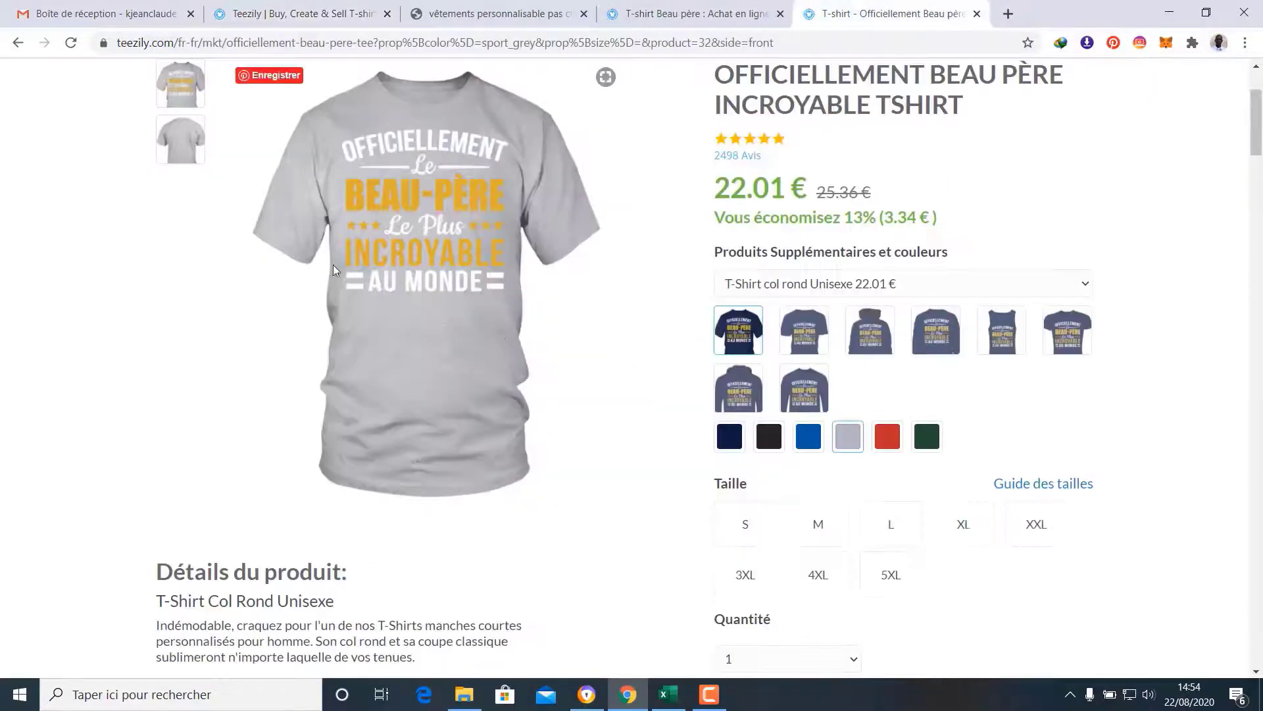
pyautogui.click(315, 6)
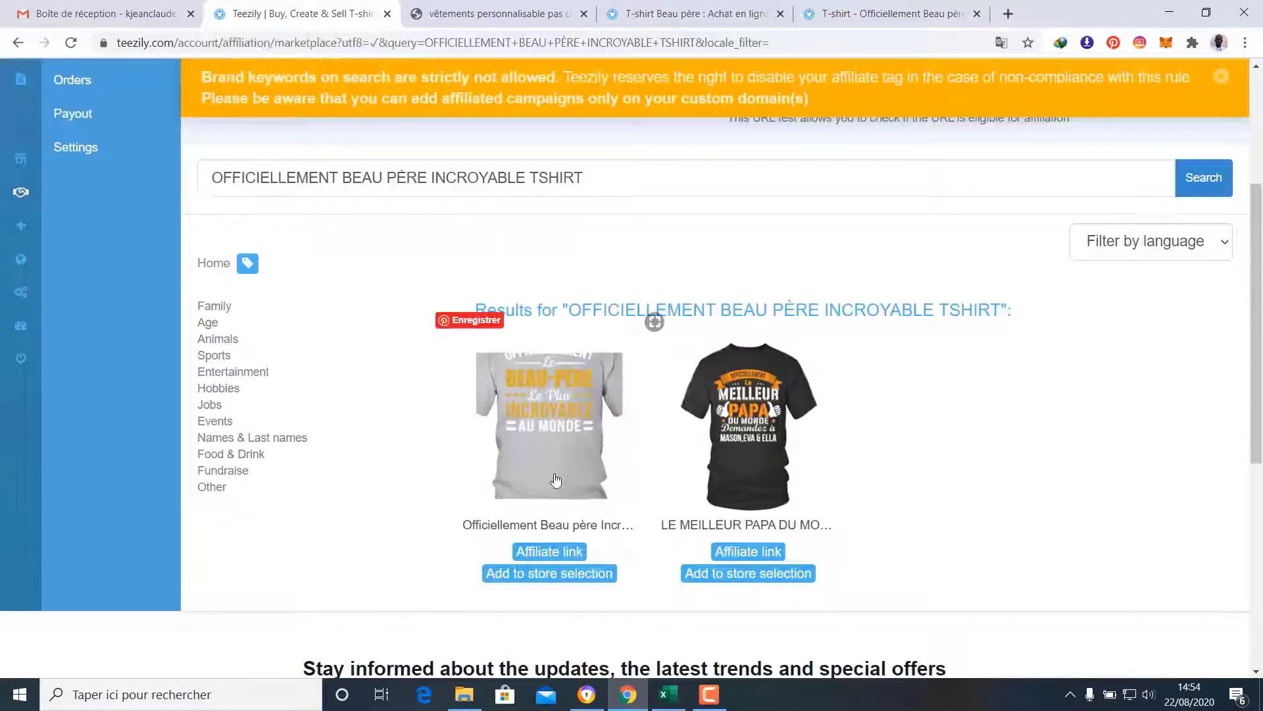
pyautogui.click(588, 576)
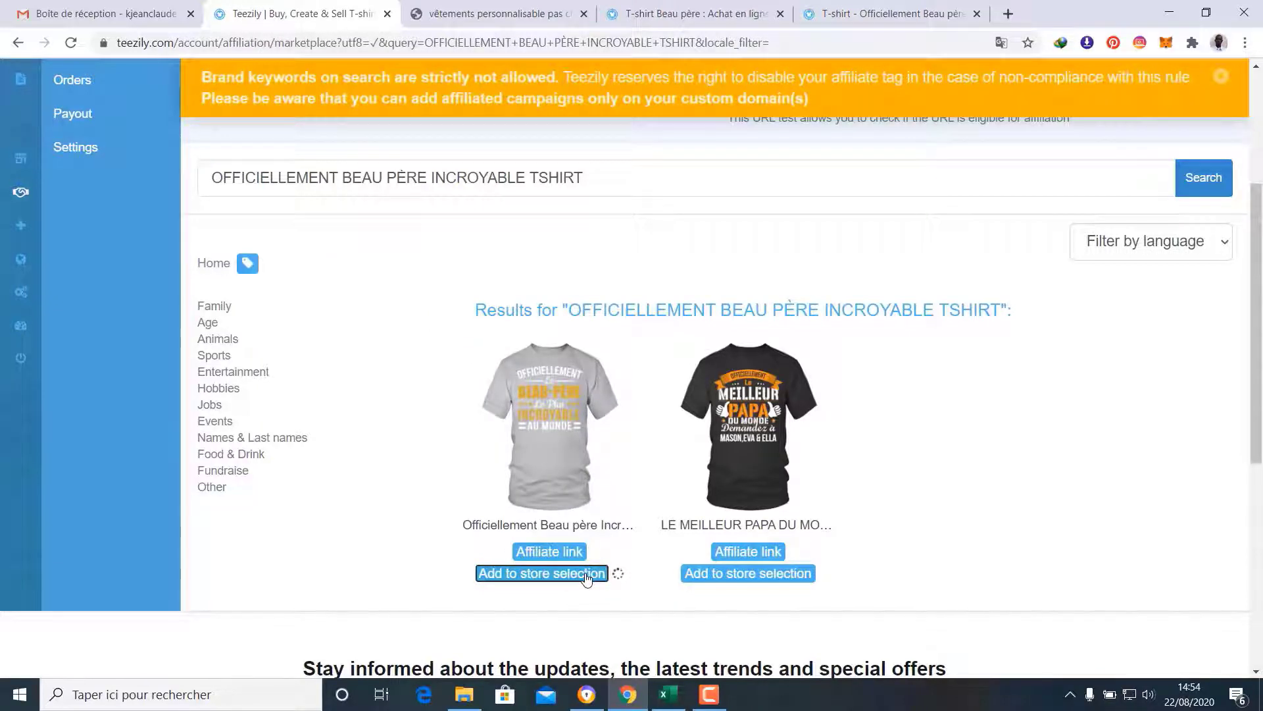
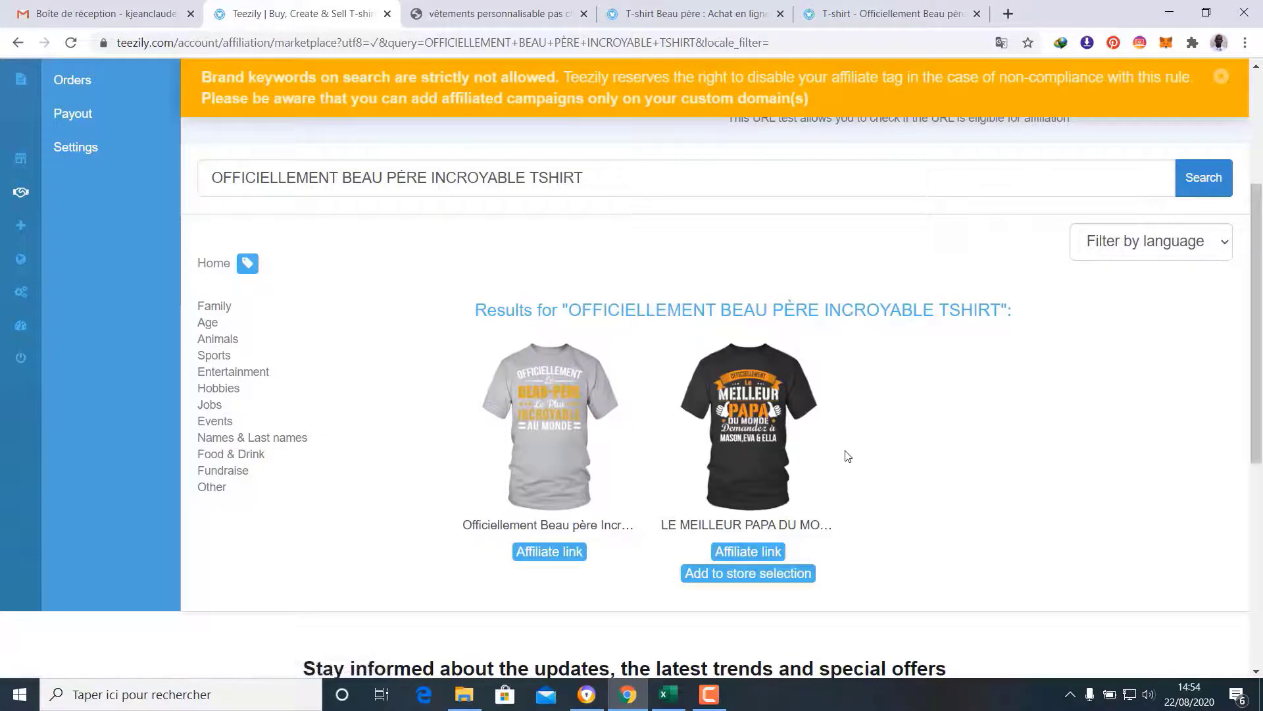
# Add the black Meilleur Papa shirt to the store selection and return to the Officiellement Beau père page
pyautogui.click(790, 579)
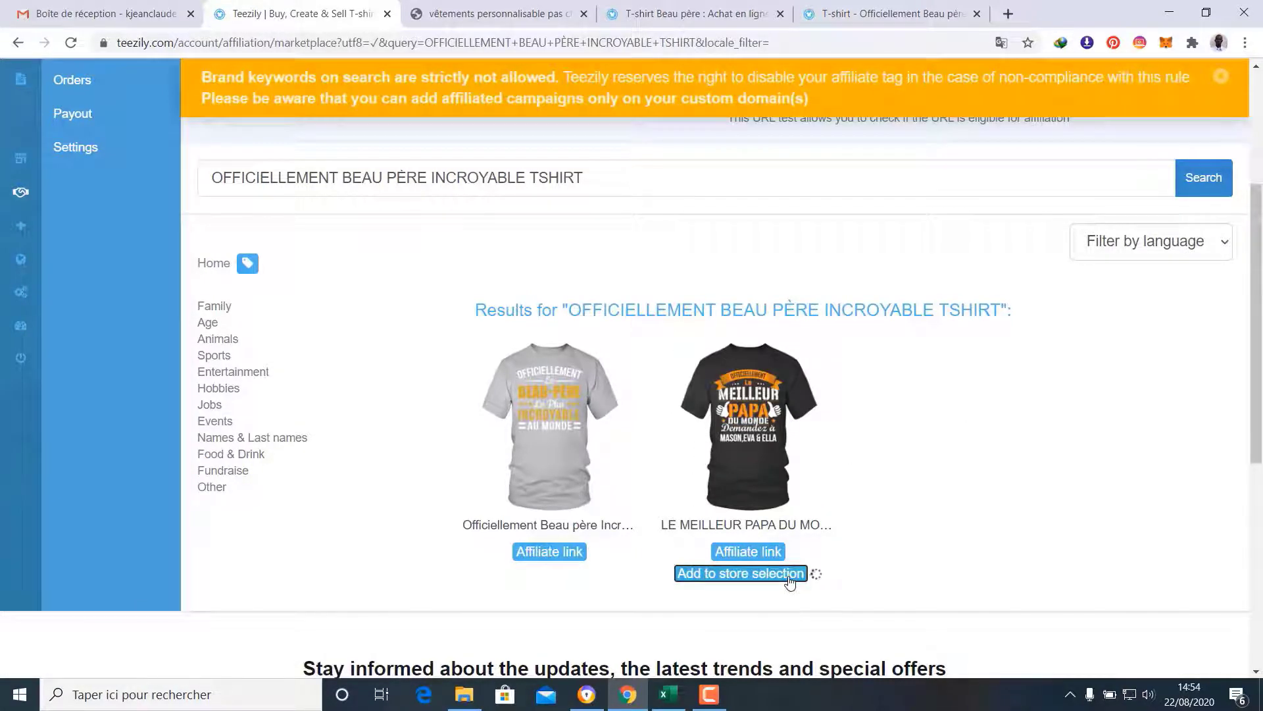
pyautogui.click(910, 7)
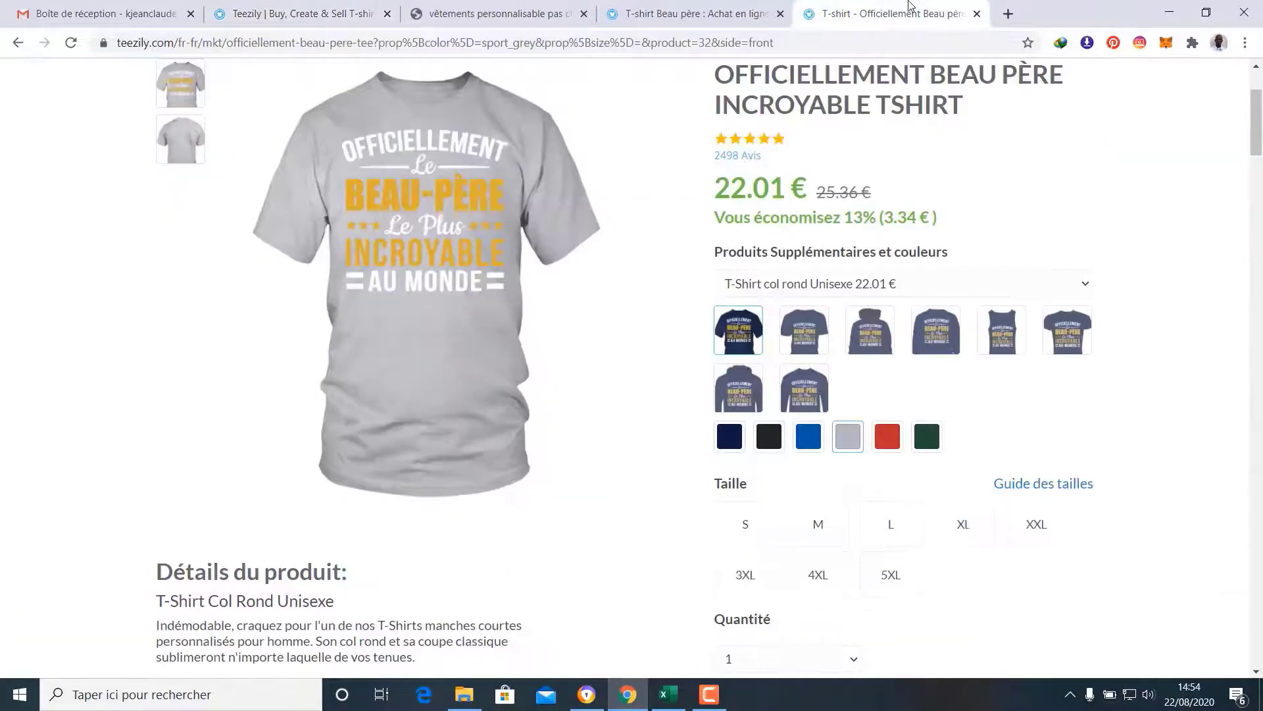
# Close the Officiellement Beau père page and open FIER BEAU PÈRE ENFANTS GÉNIAUX TSHIRT in a new tab
pyautogui.click(977, 14)
pyautogui.scroll(-7, 823, 254)
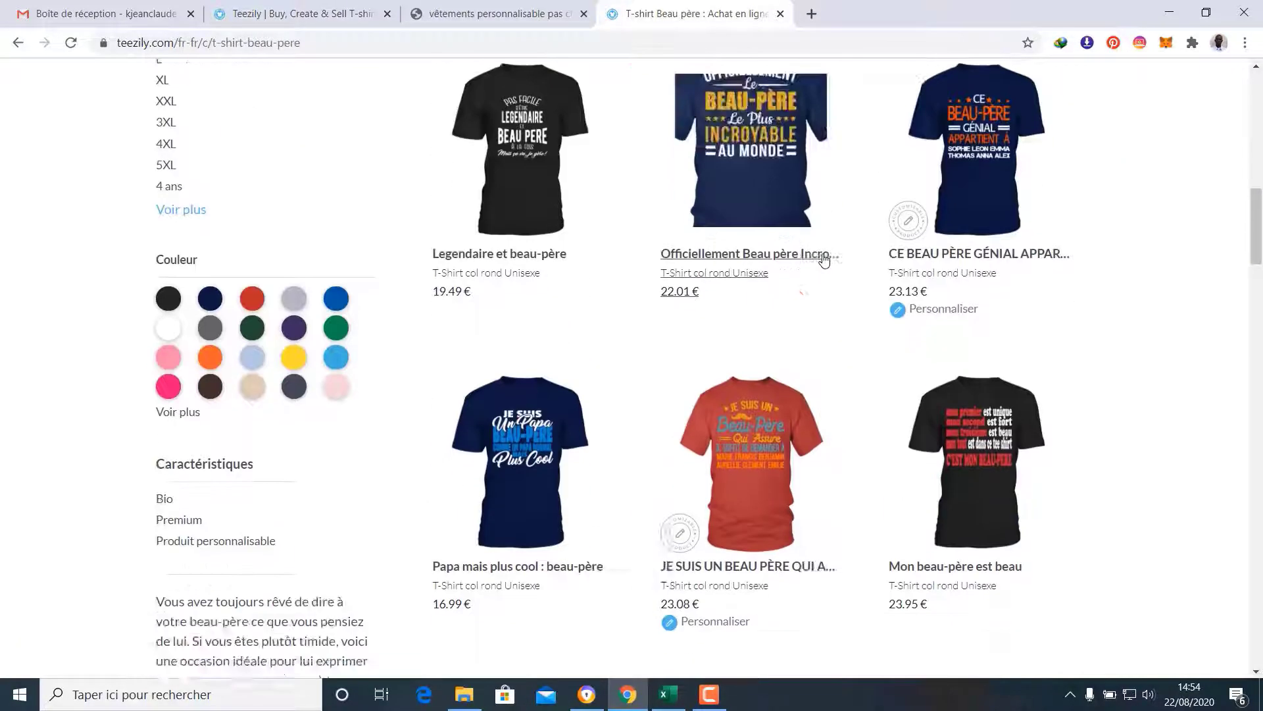
pyautogui.scroll(-3, 823, 258)
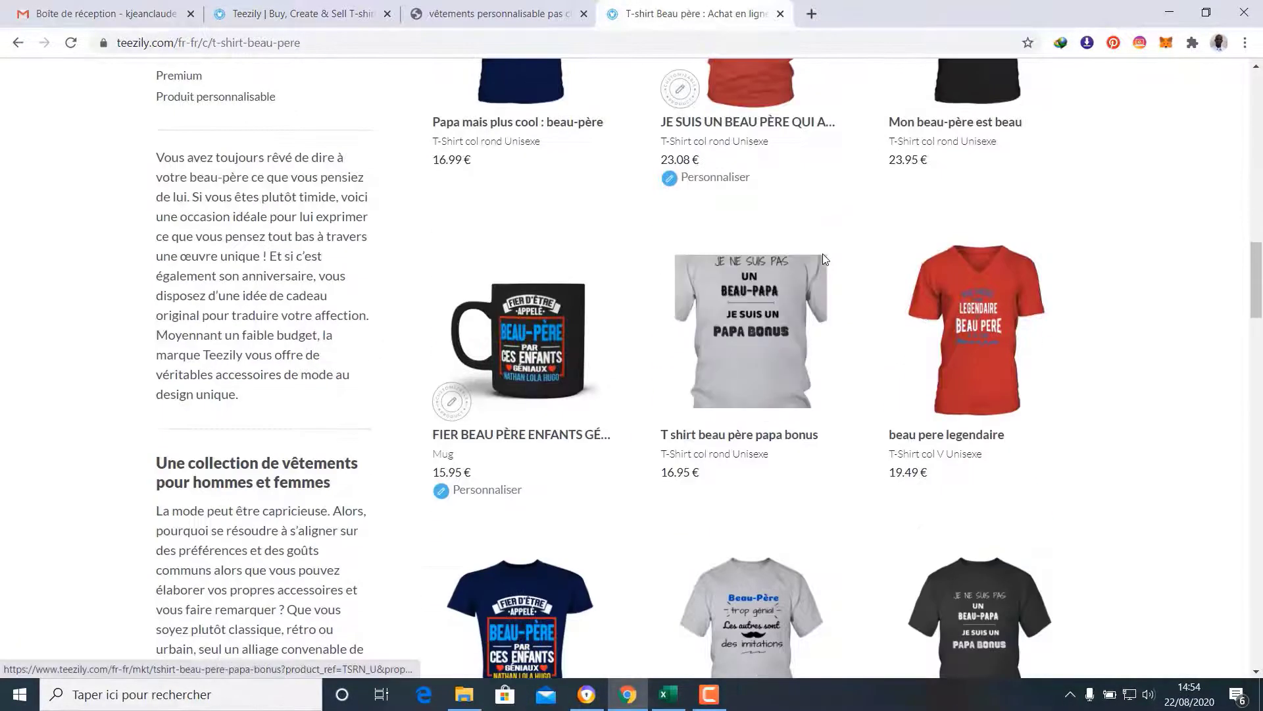
pyautogui.scroll(-5, 823, 261)
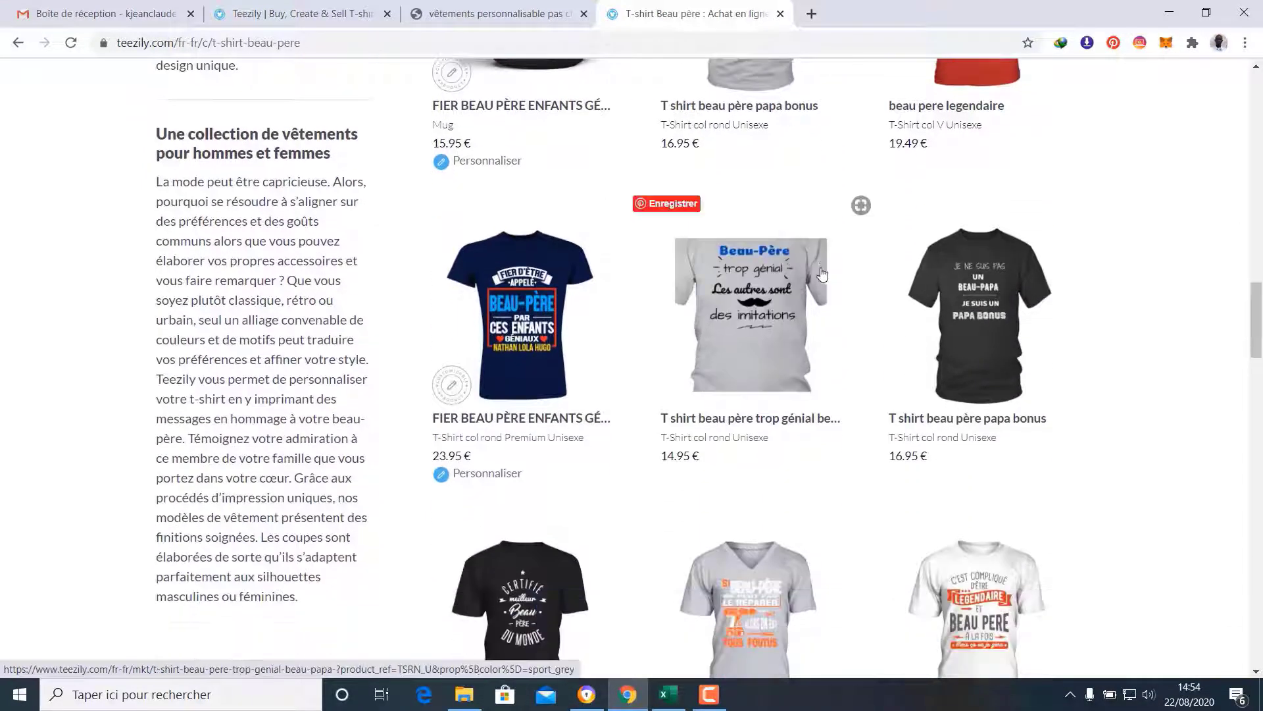
pyautogui.rightClick(504, 424)
pyautogui.click(521, 432)
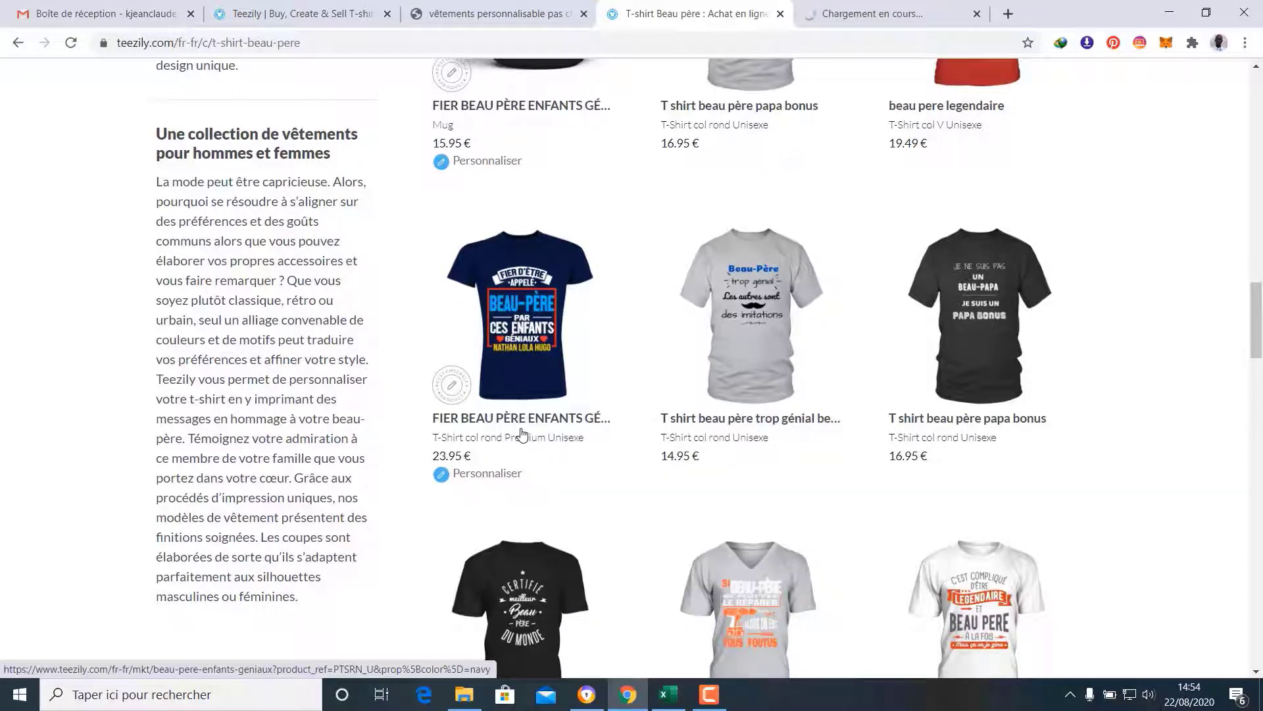
pyautogui.scroll(-1, 522, 433)
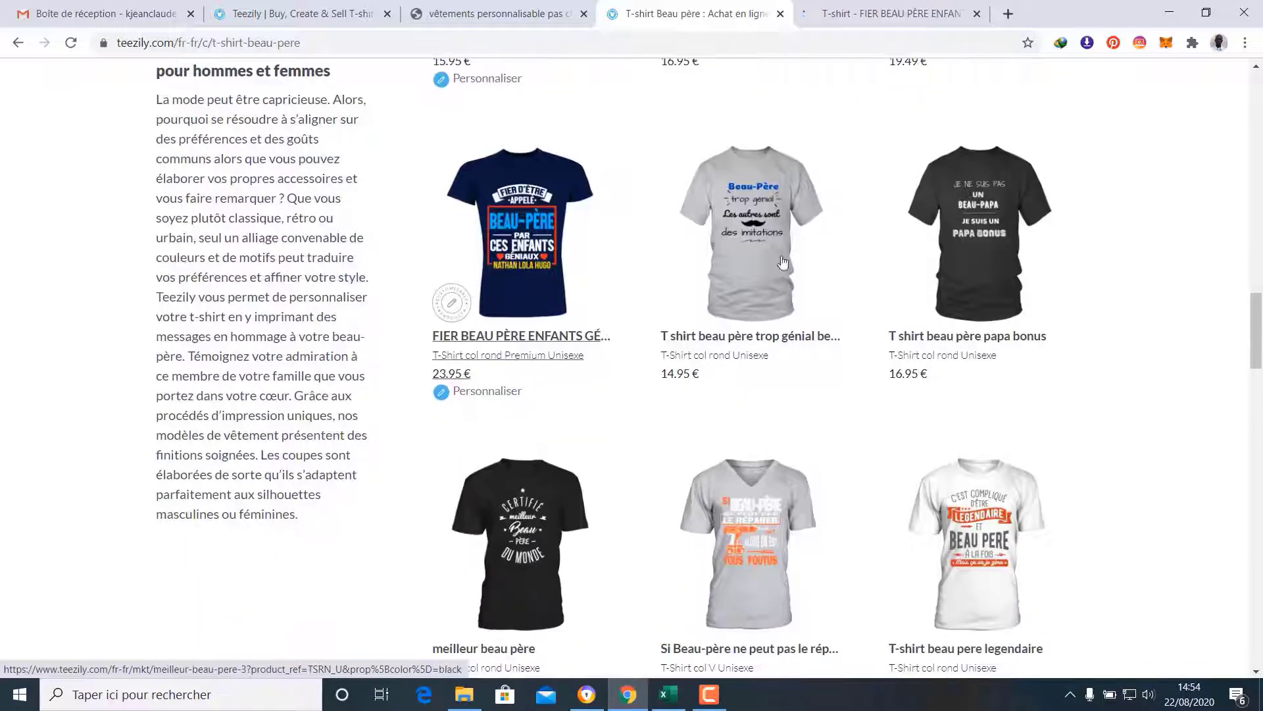
pyautogui.click(920, 5)
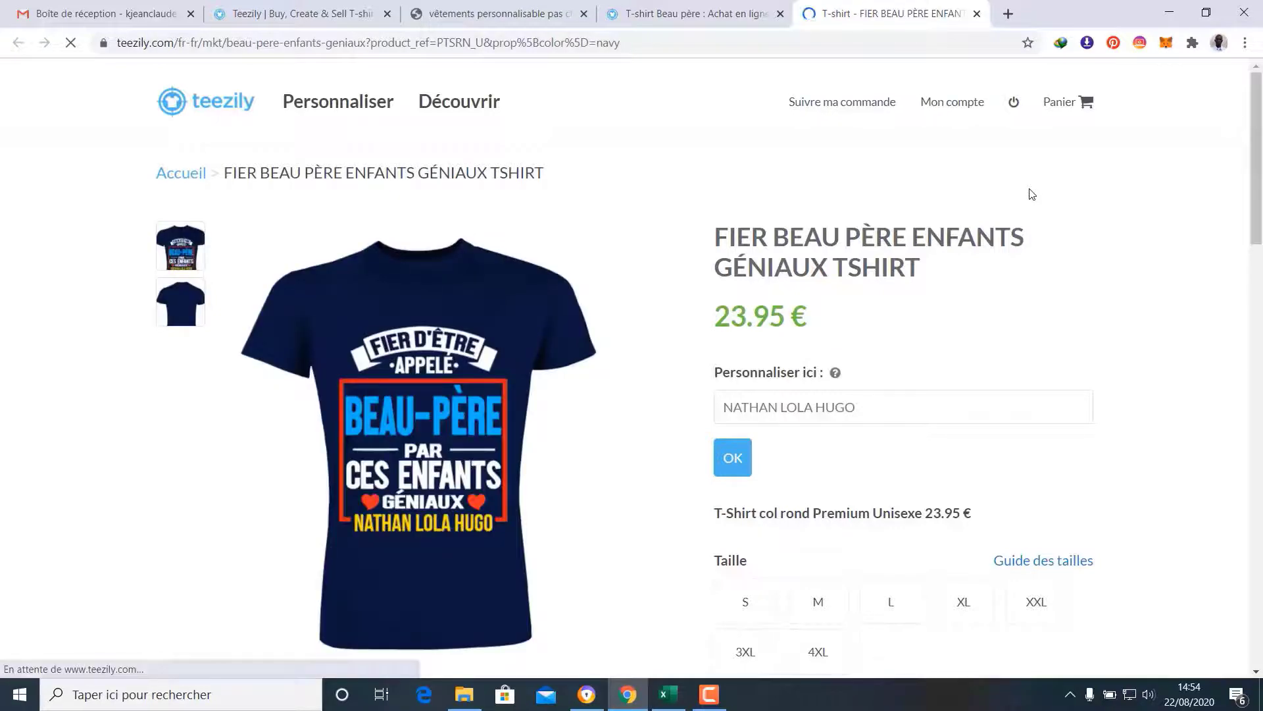
# Copy the title FIER BEAU PÈRE ENFANTS GÉNIAUX TSHIRT and return to the marketplace search
pyautogui.scroll(-1, 1032, 194)
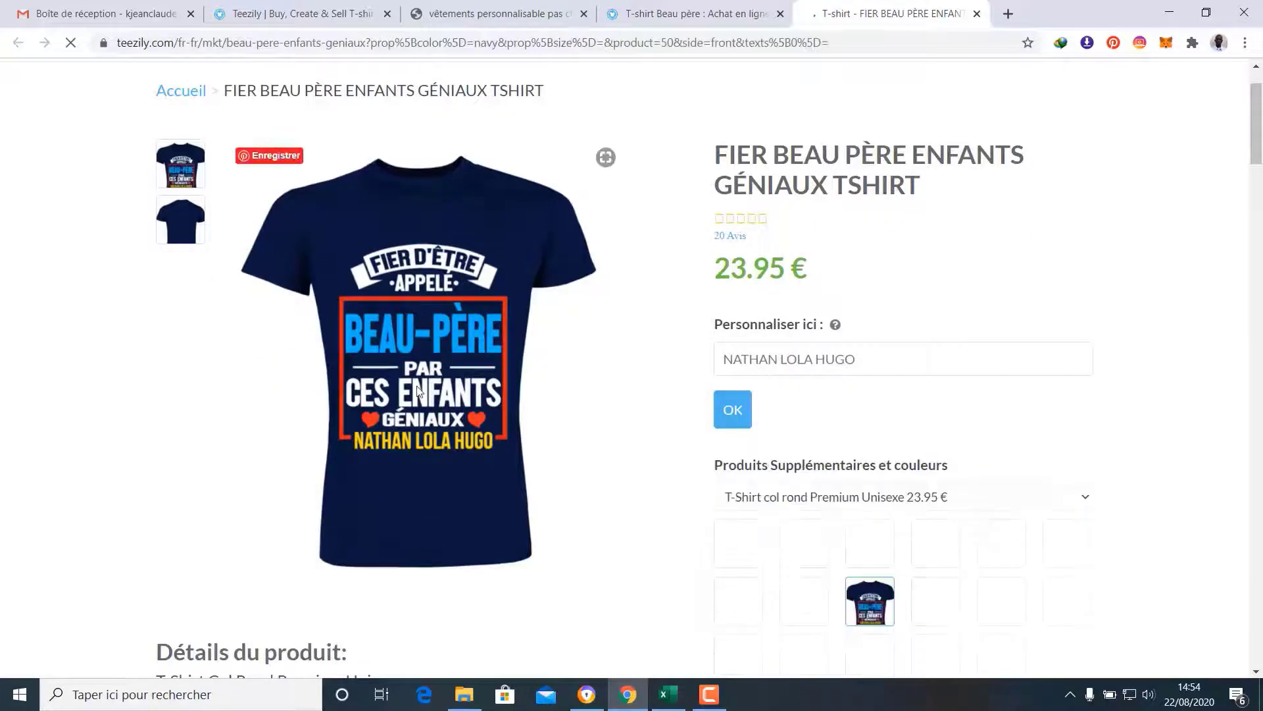
pyautogui.scroll(-1, 334, 410)
pyautogui.scroll(1, 618, 444)
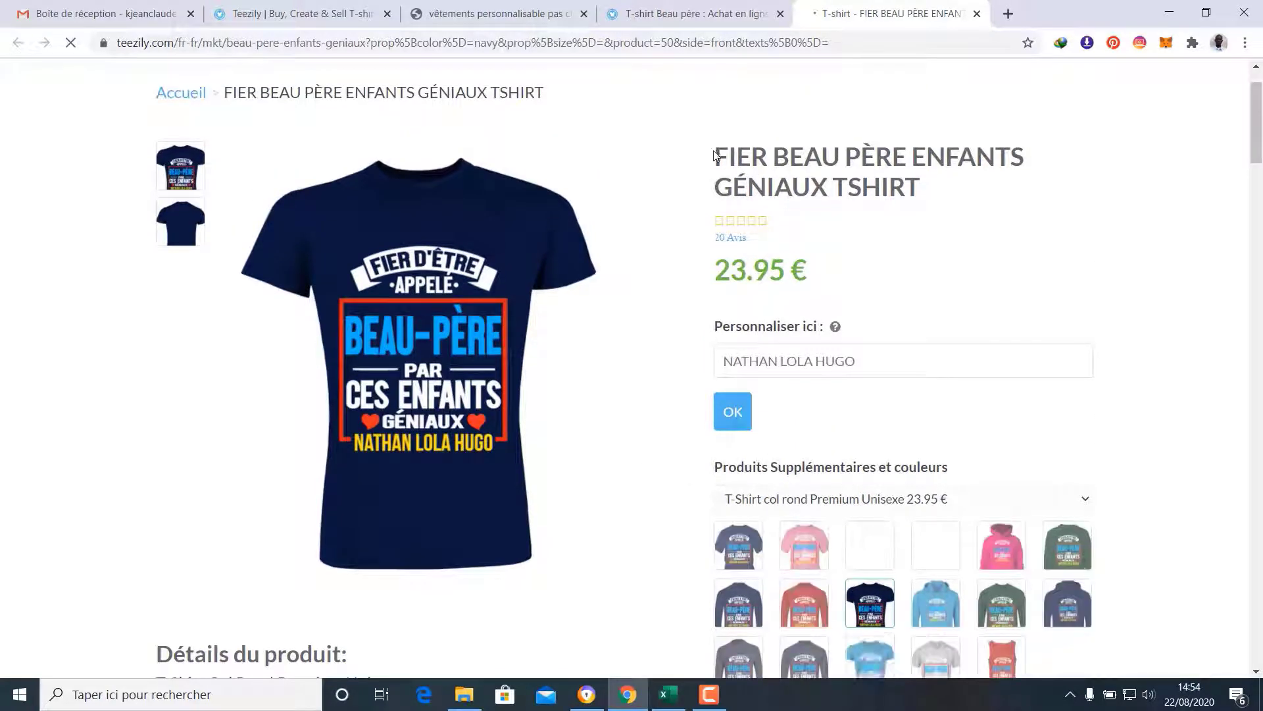
pyautogui.moveTo(717, 153); pyautogui.dragTo(913, 186)
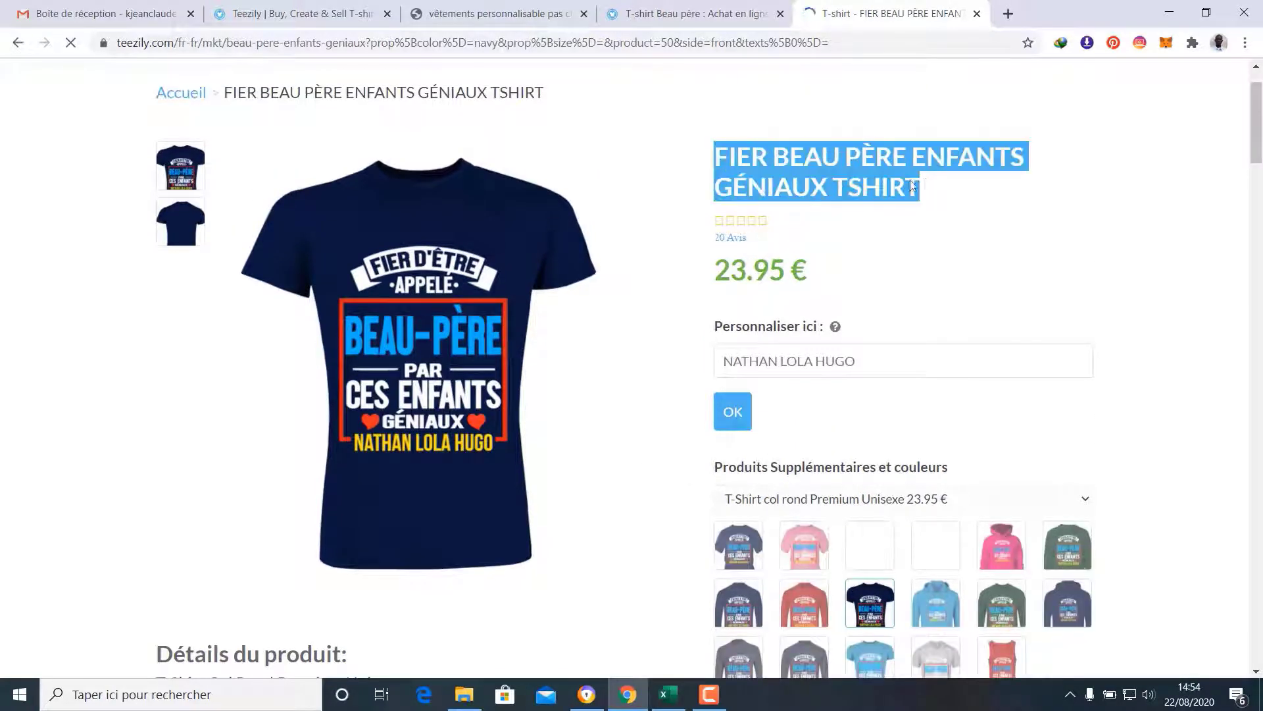
pyautogui.rightClick(836, 169)
pyautogui.click(861, 183)
pyautogui.click(304, 5)
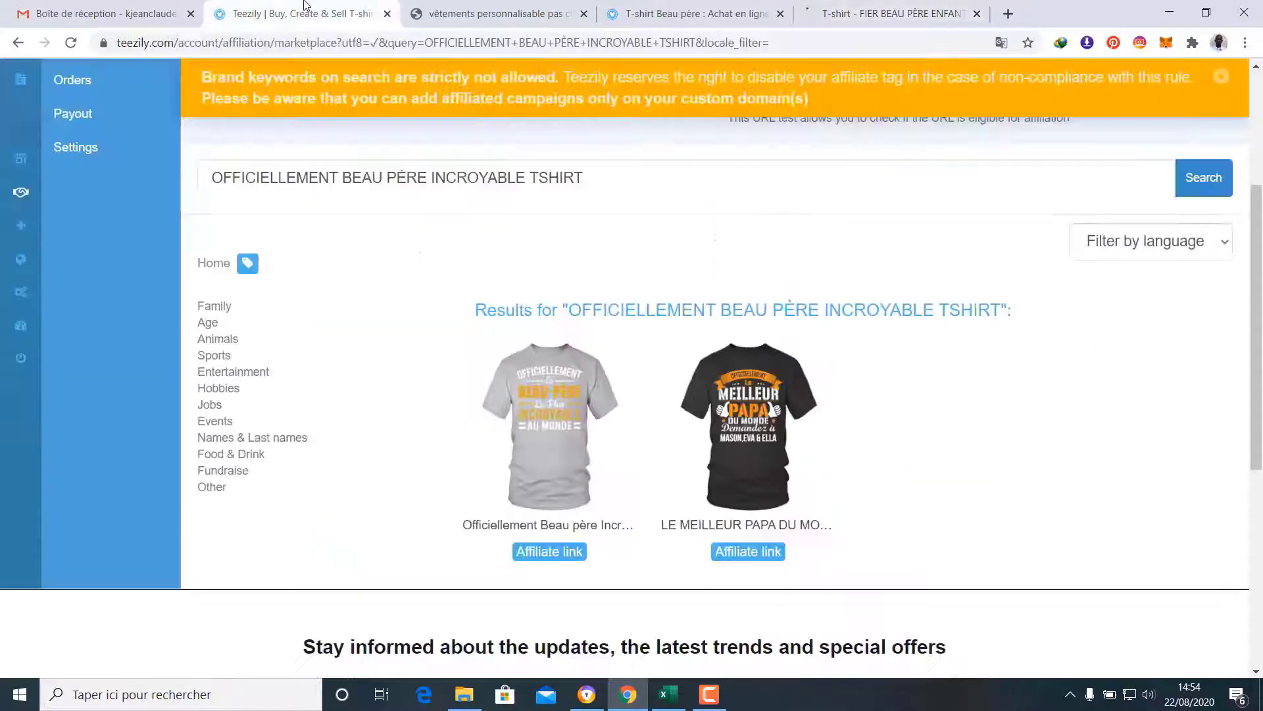
# Replace the search query with FIER BEAU PÈRE ENFANTS GÉNIAUX TSHIRT and search the marketplace
pyautogui.moveTo(700, 177); pyautogui.dragTo(222, 188)
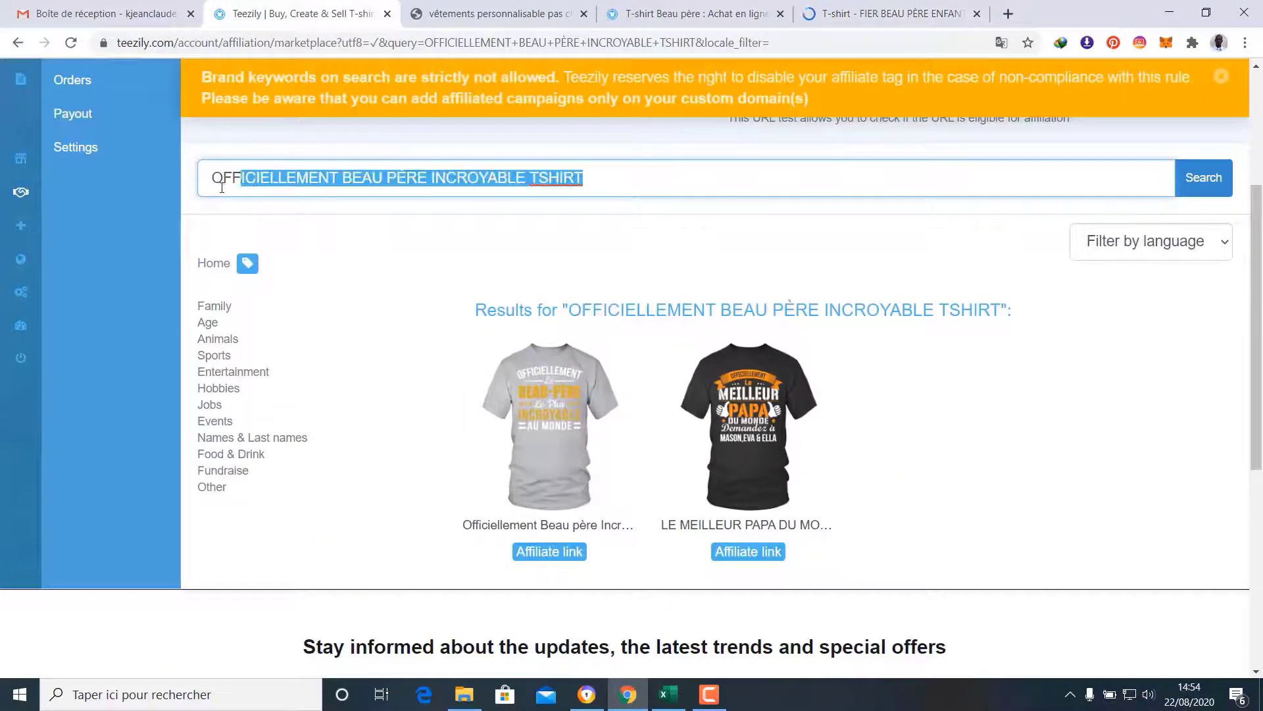
pyautogui.press('BackSpace')
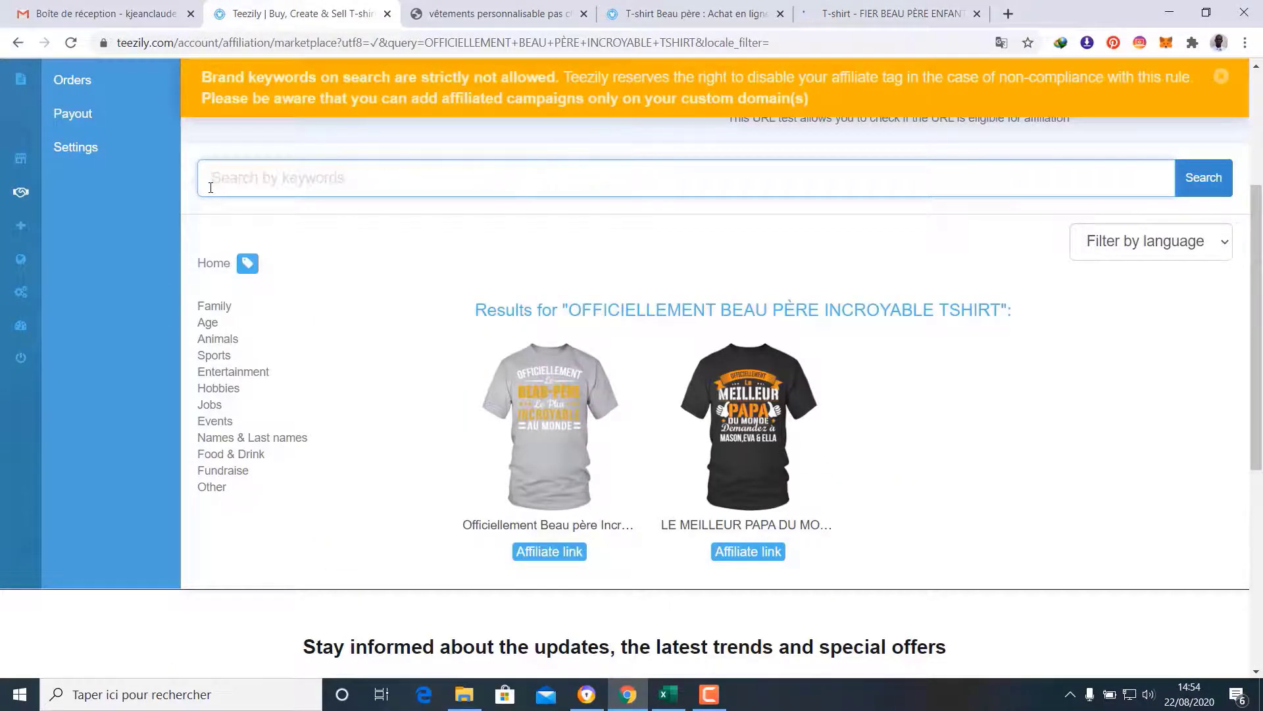
pyautogui.hotkey('ctrl', 'v')
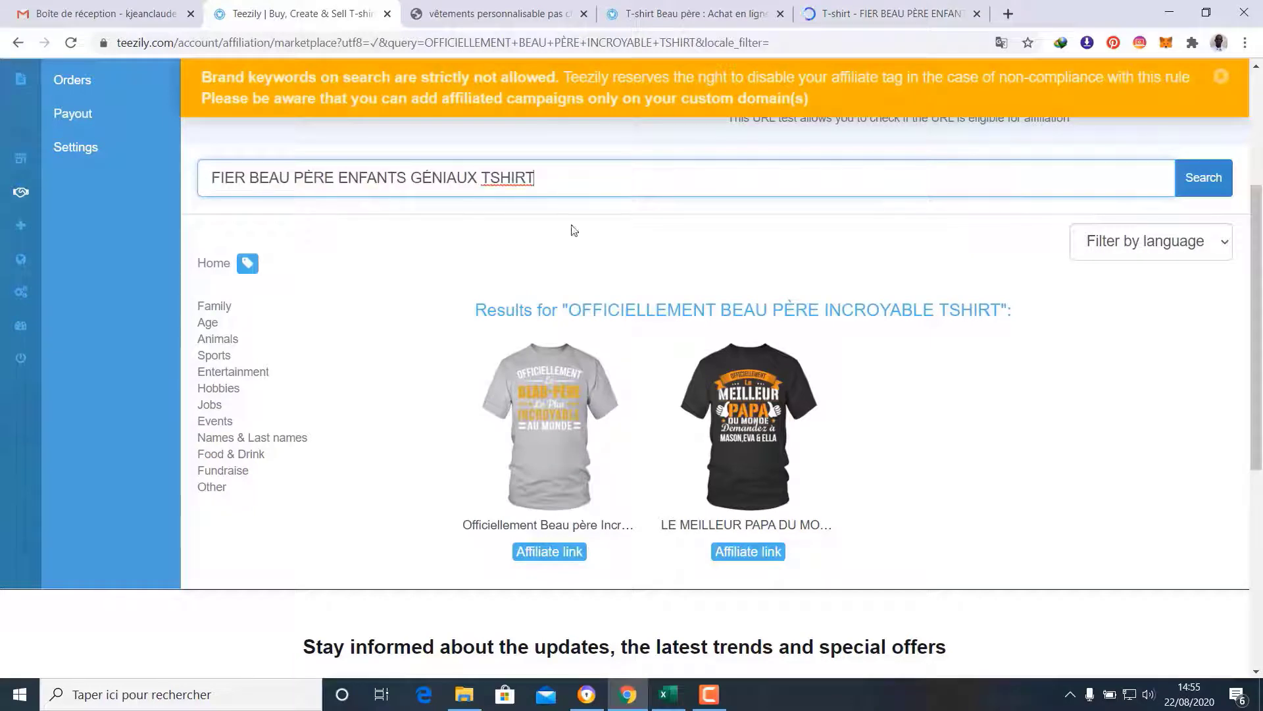
pyautogui.click(1204, 179)
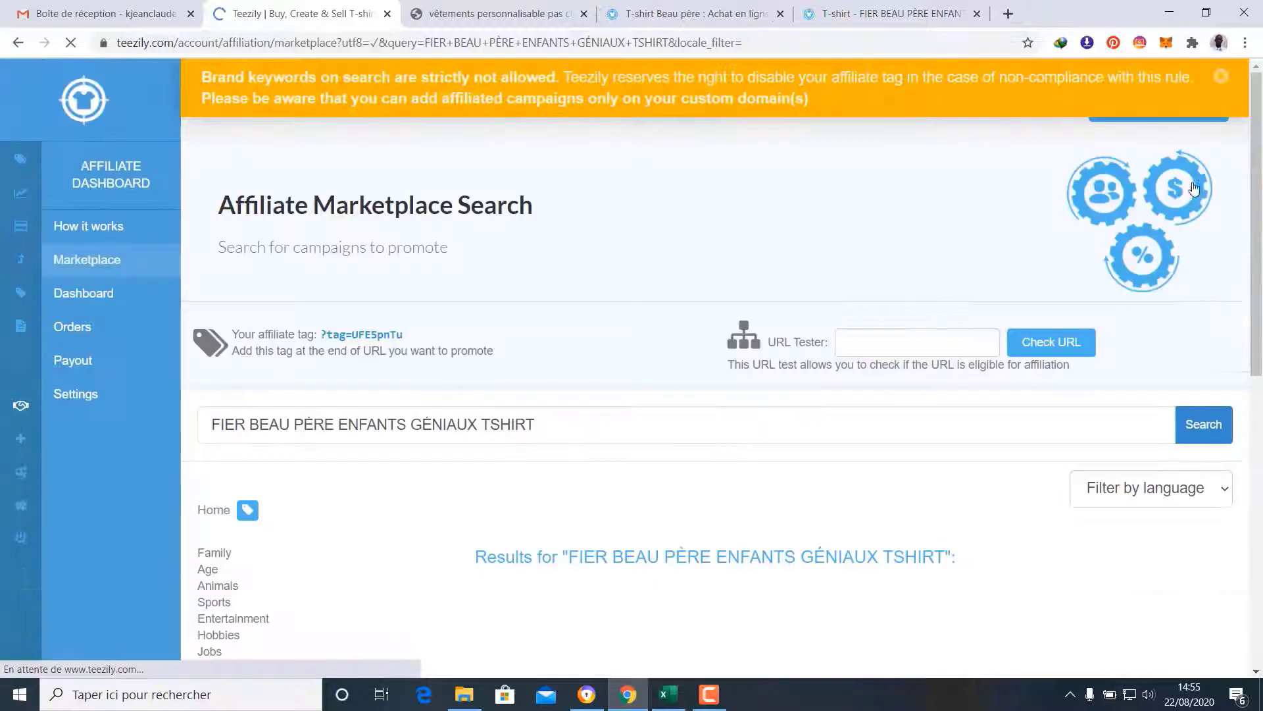
# Compare the results with the product page and add the navy Beau-Père shirt to the store selection
pyautogui.scroll(-3, 980, 263)
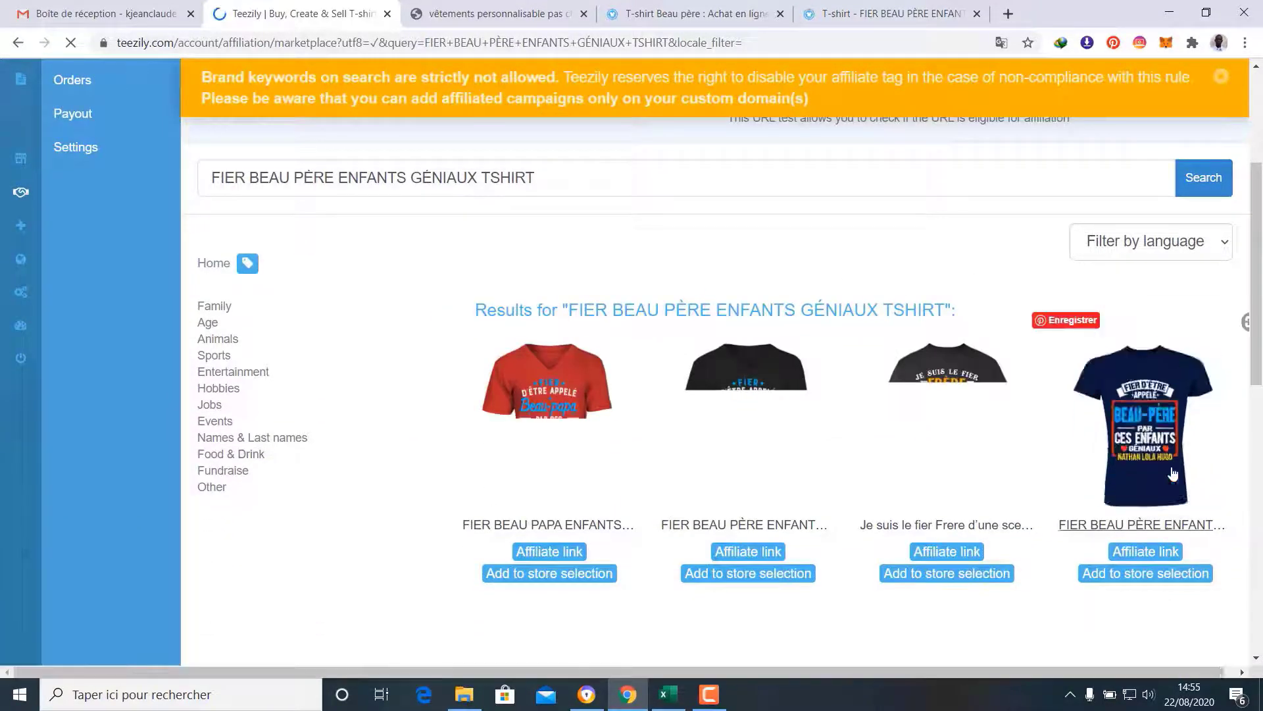
pyautogui.click(888, 14)
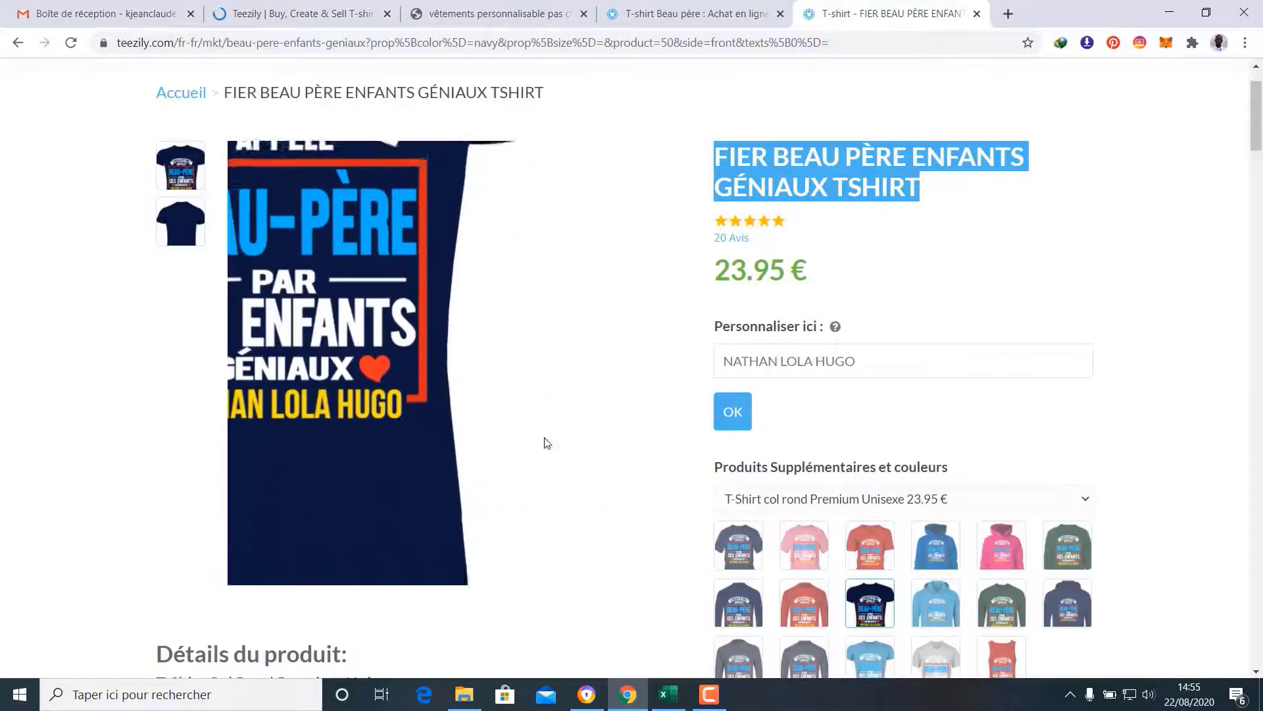
pyautogui.click(327, 13)
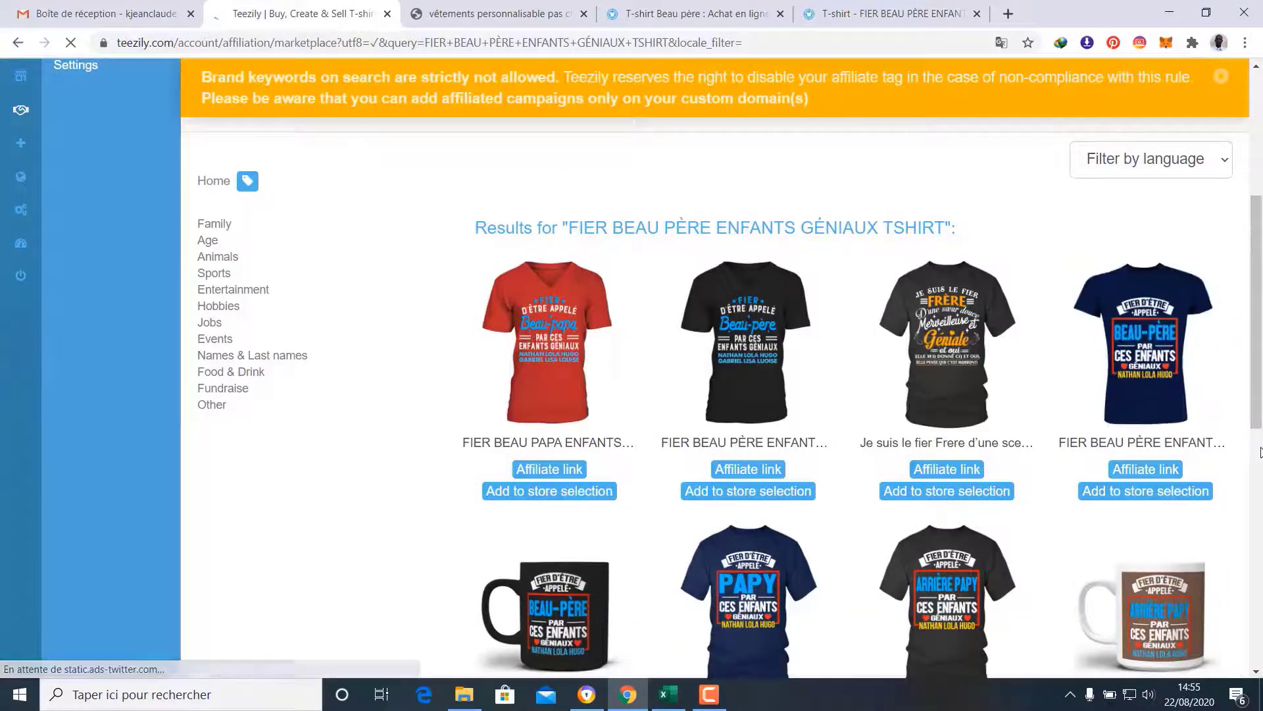
pyautogui.click(1180, 492)
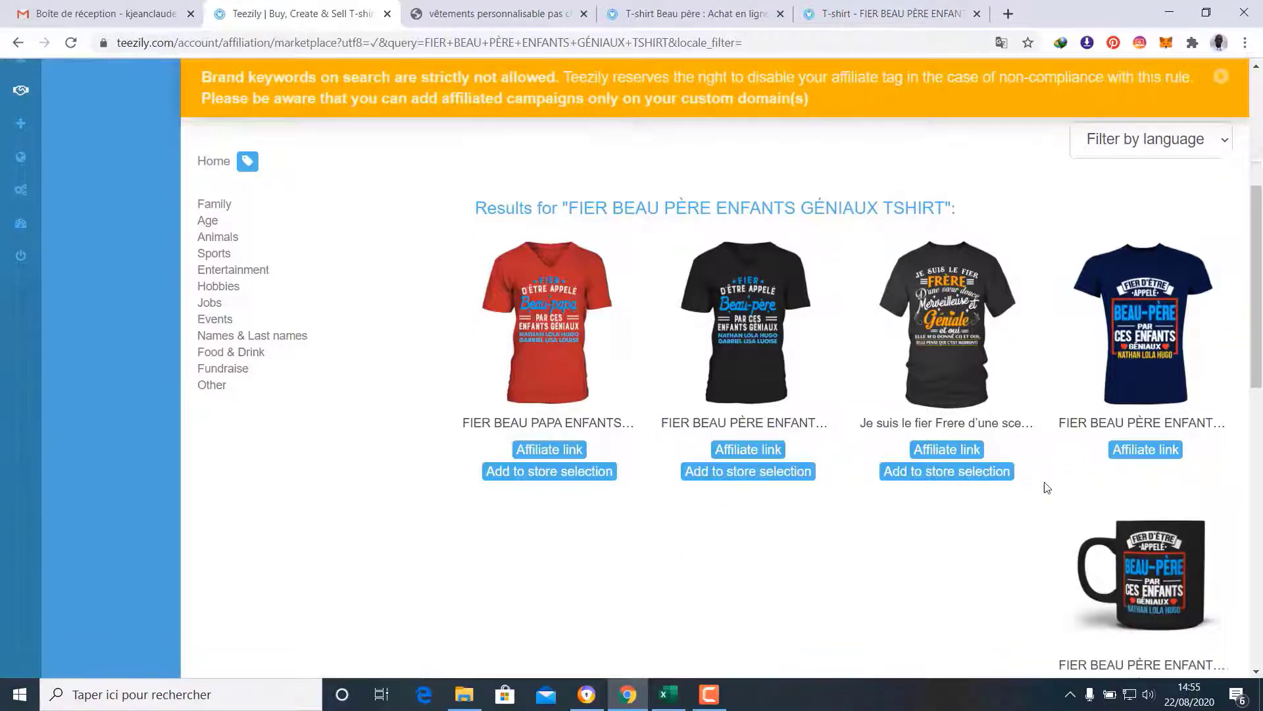
pyautogui.scroll(-1, 1033, 421)
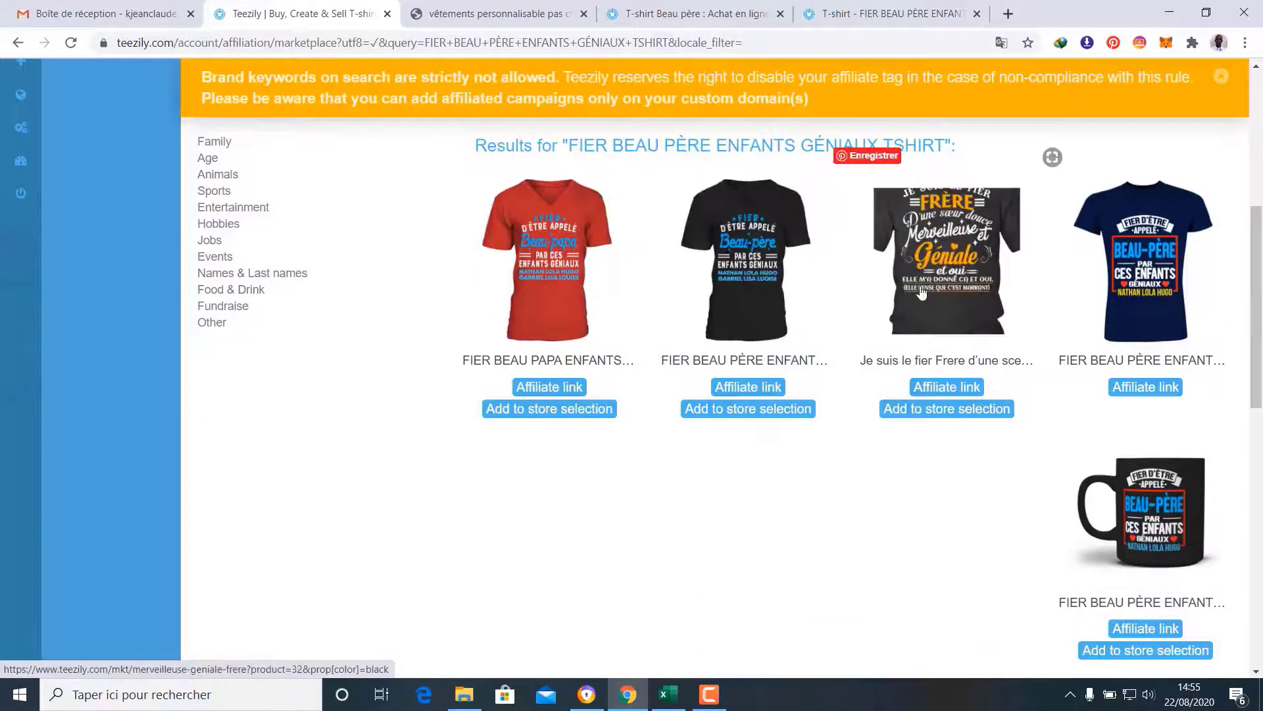
pyautogui.scroll(-5, 930, 305)
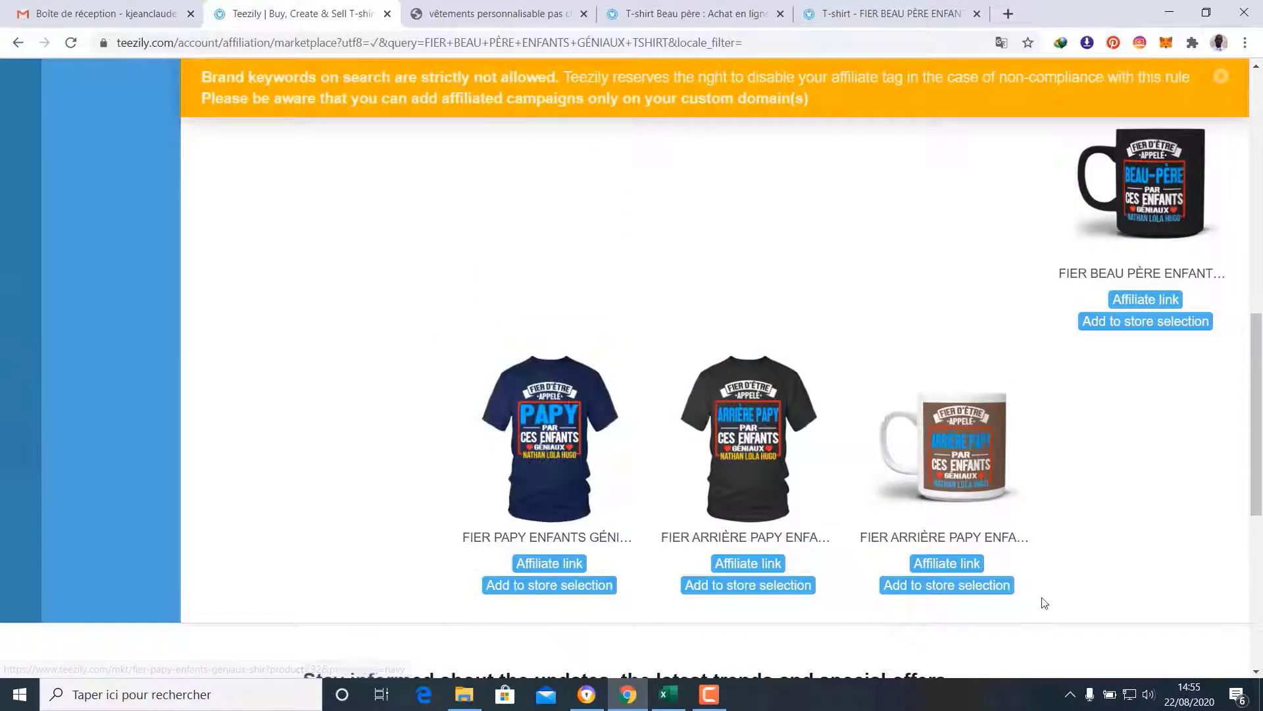
pyautogui.scroll(3, 902, 555)
pyautogui.click(856, 5)
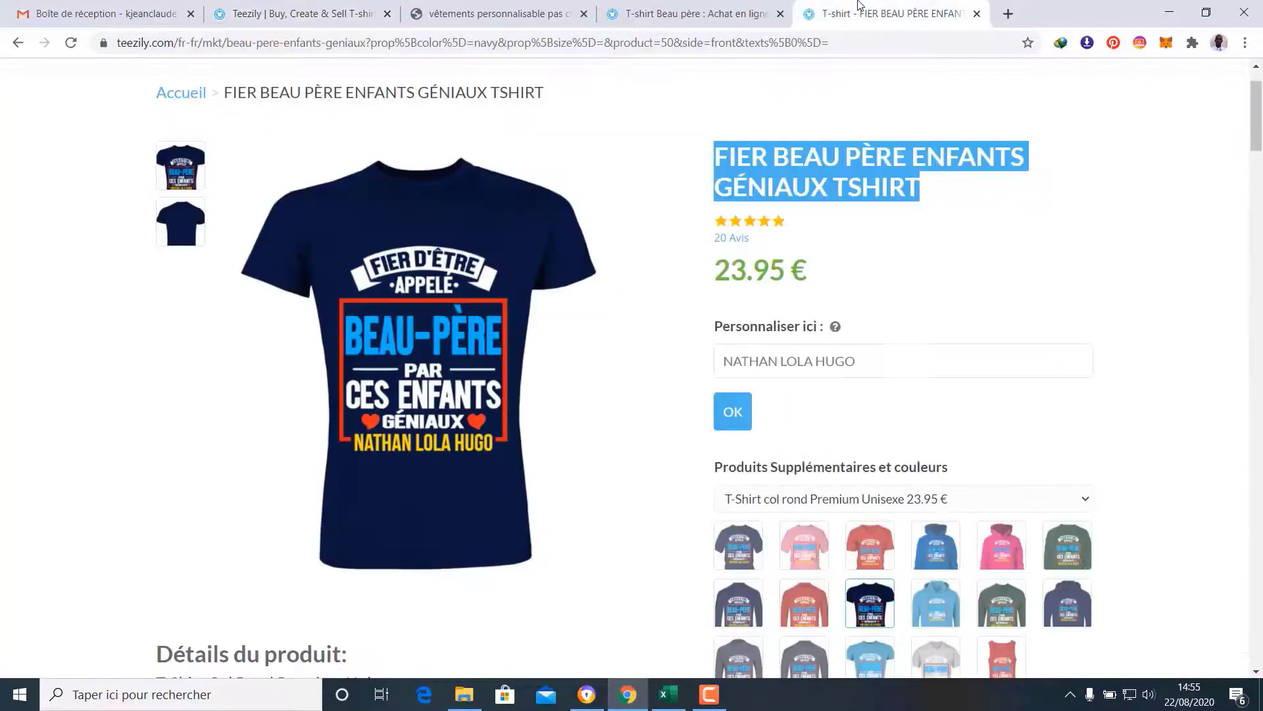
# Close the FIER BEAU PÈRE page and open T-shirt beau pere legendaire in a new tab
pyautogui.click(978, 13)
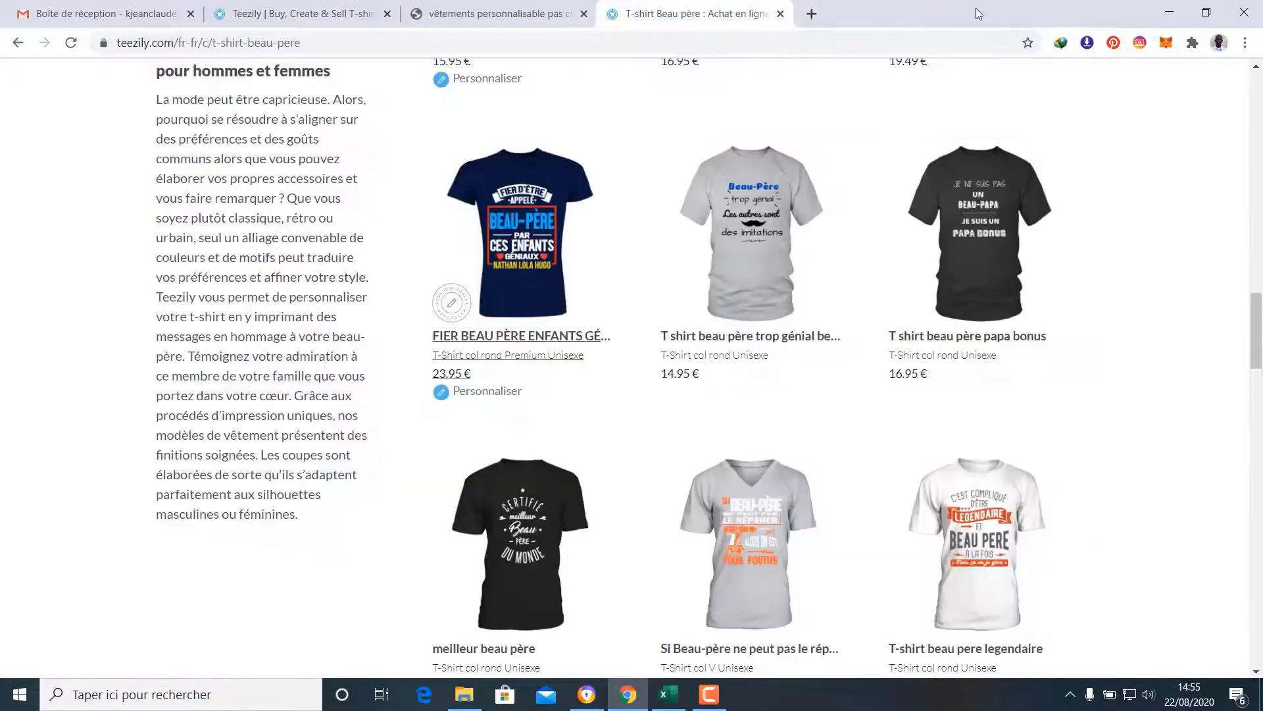
pyautogui.scroll(-2, 888, 176)
pyautogui.scroll(-1, 980, 250)
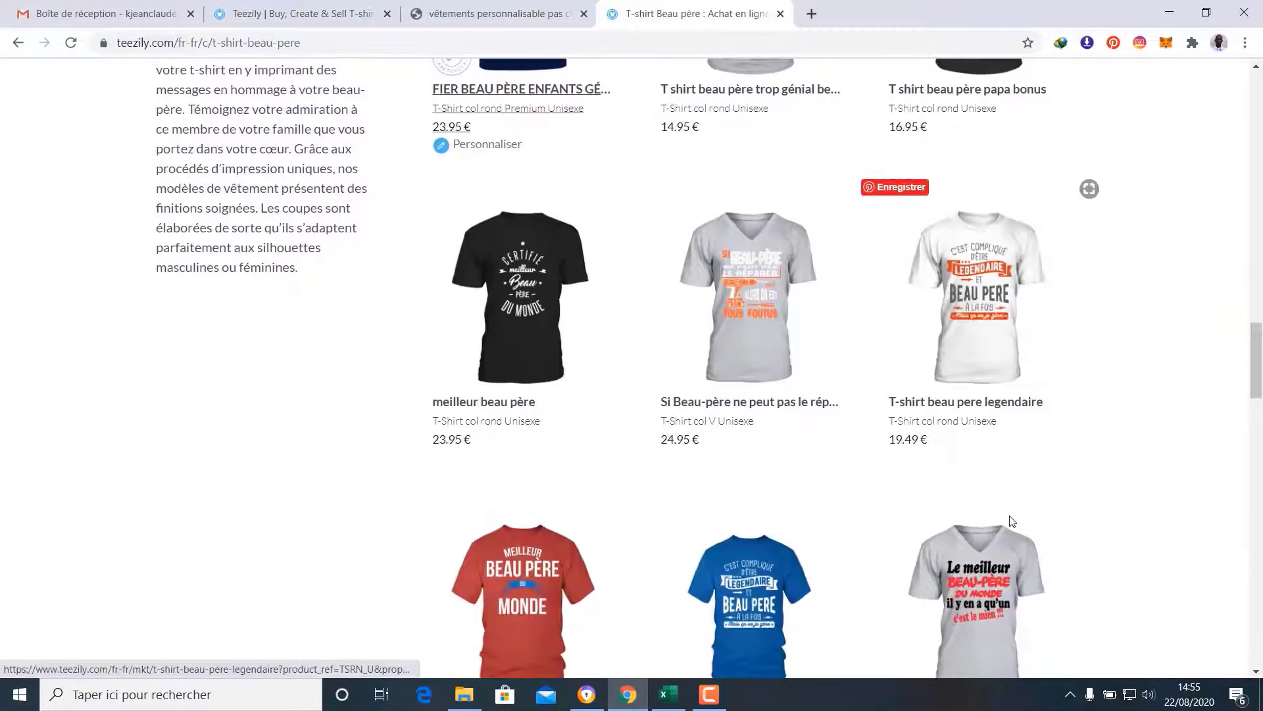
pyautogui.rightClick(958, 404)
pyautogui.click(960, 413)
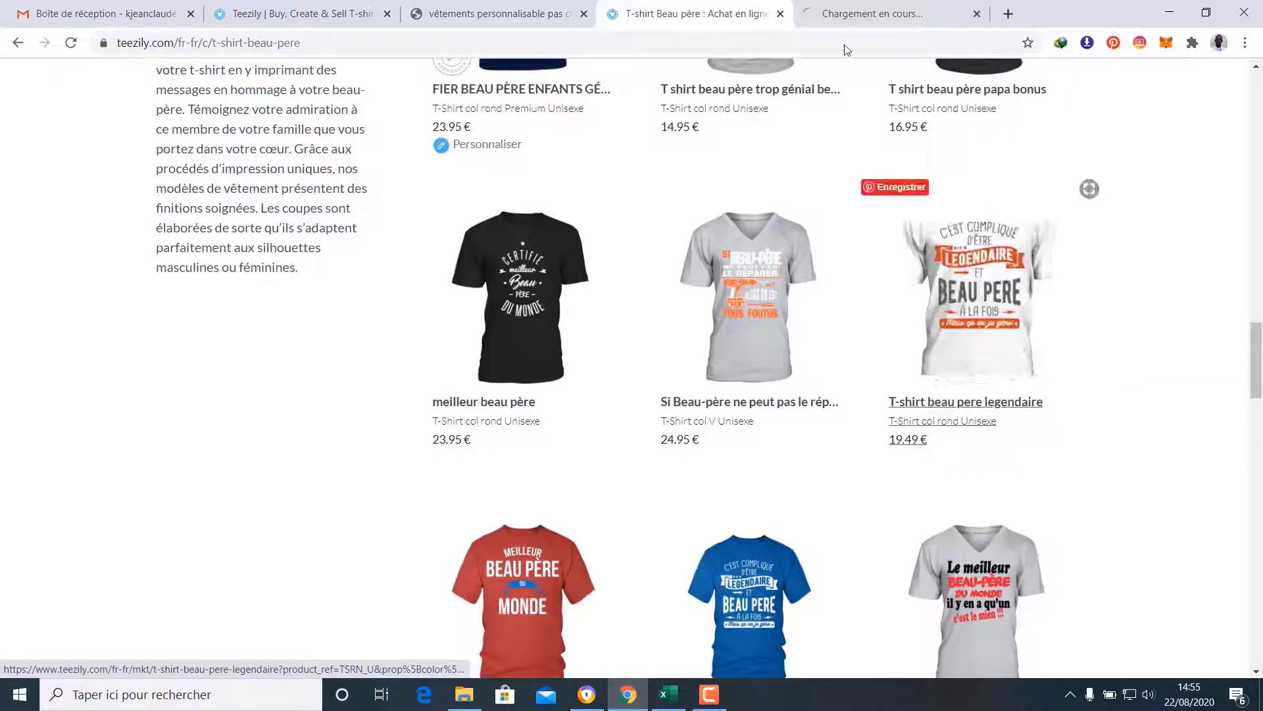
pyautogui.click(851, 7)
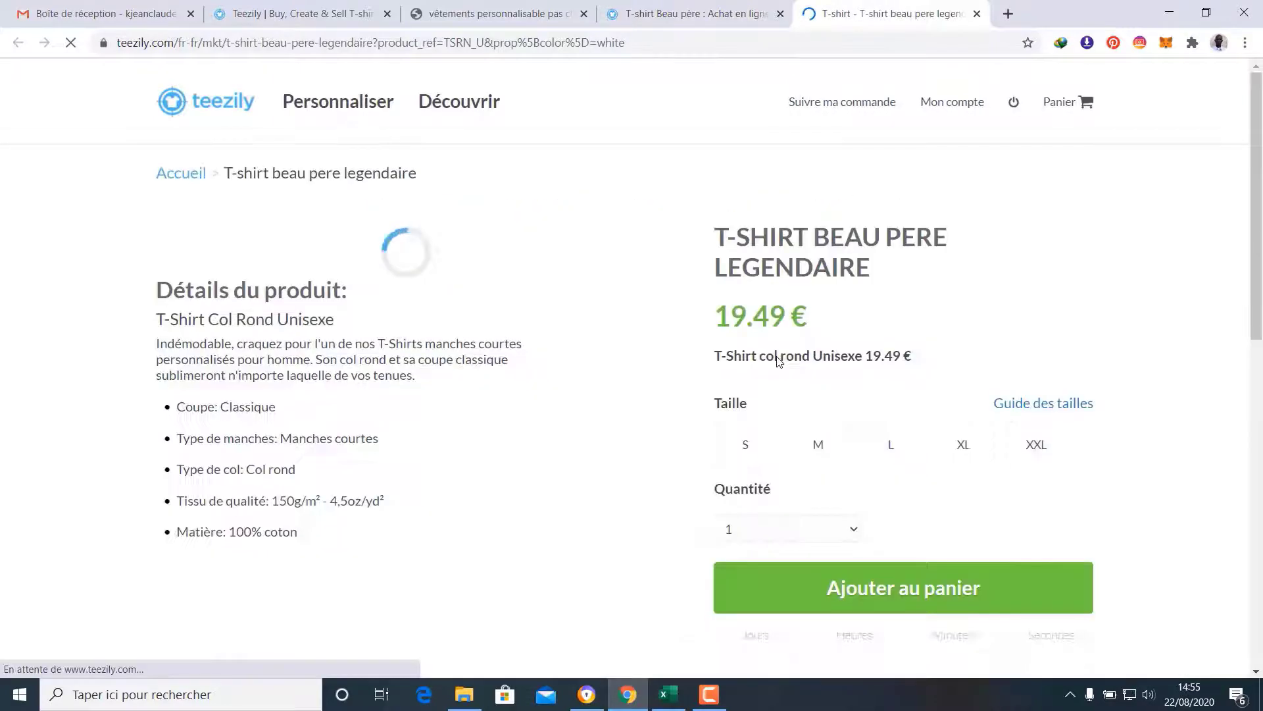
# Copy the title T-SHIRT BEAU PERE LEGENDAIRE and return to the marketplace search
pyautogui.scroll(-2, 777, 357)
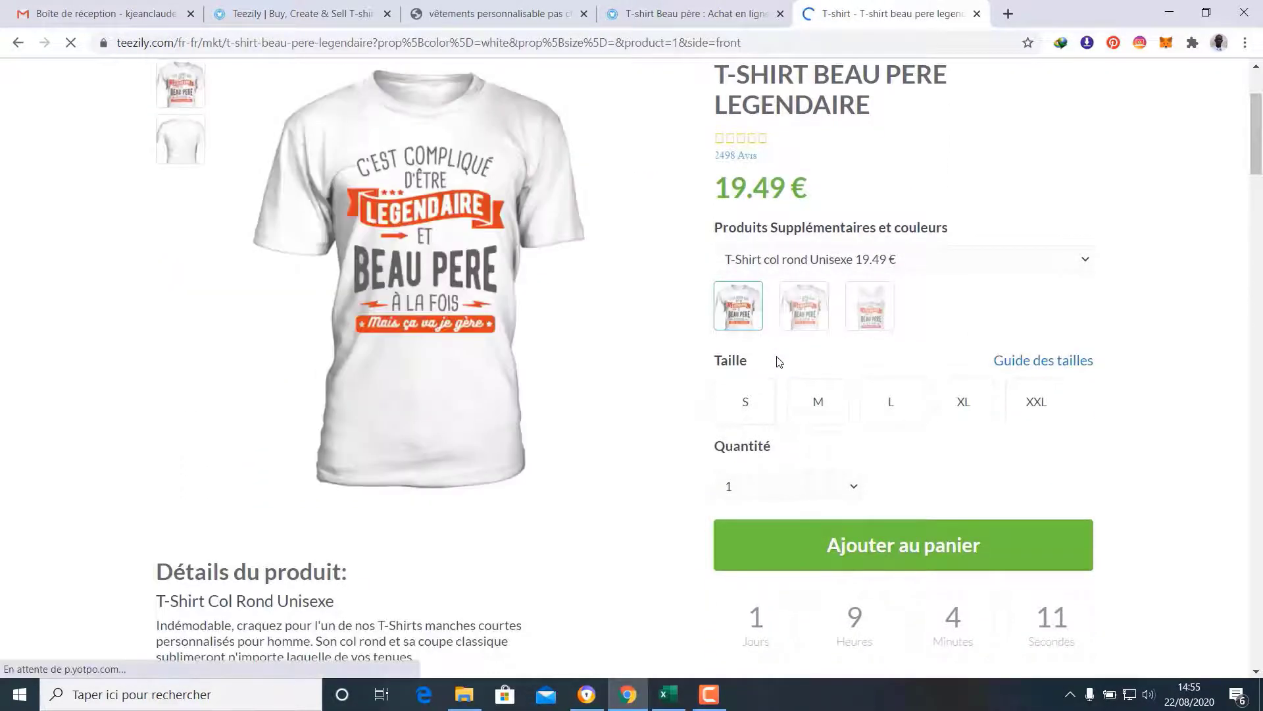
pyautogui.scroll(-3, 777, 355)
pyautogui.scroll(3, 777, 357)
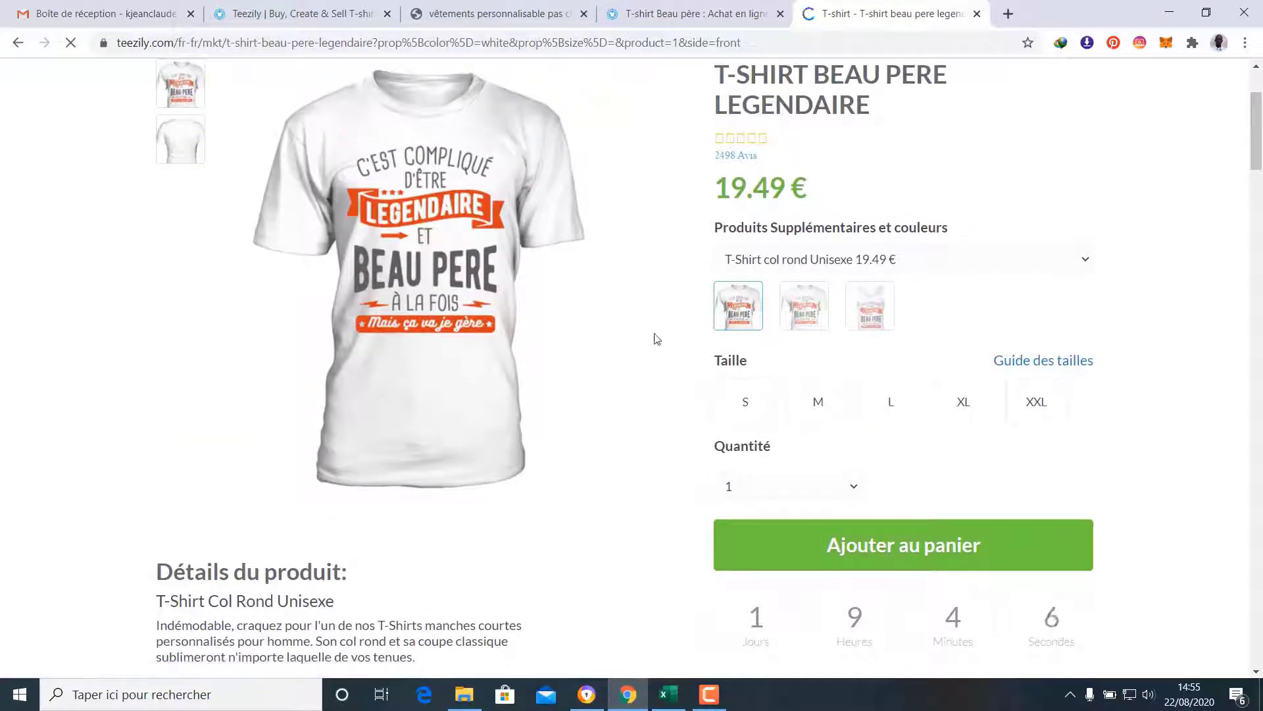
pyautogui.scroll(1, 666, 334)
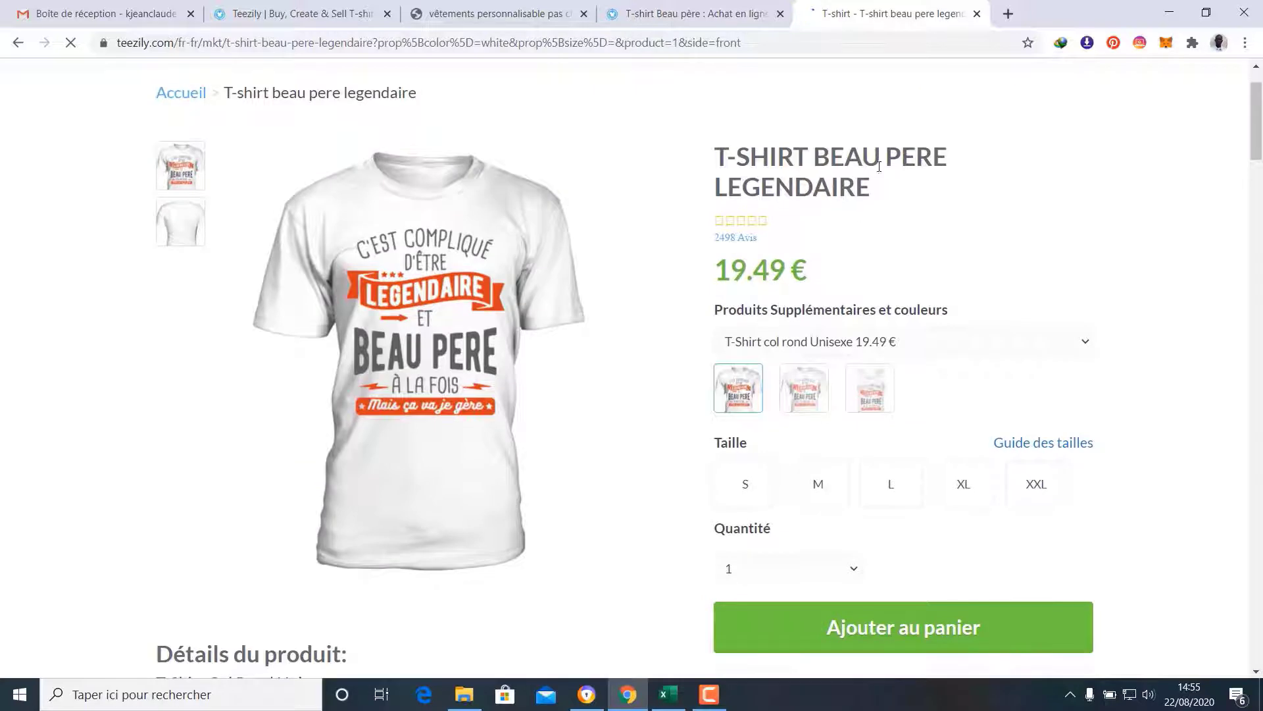
pyautogui.moveTo(872, 195); pyautogui.dragTo(717, 163)
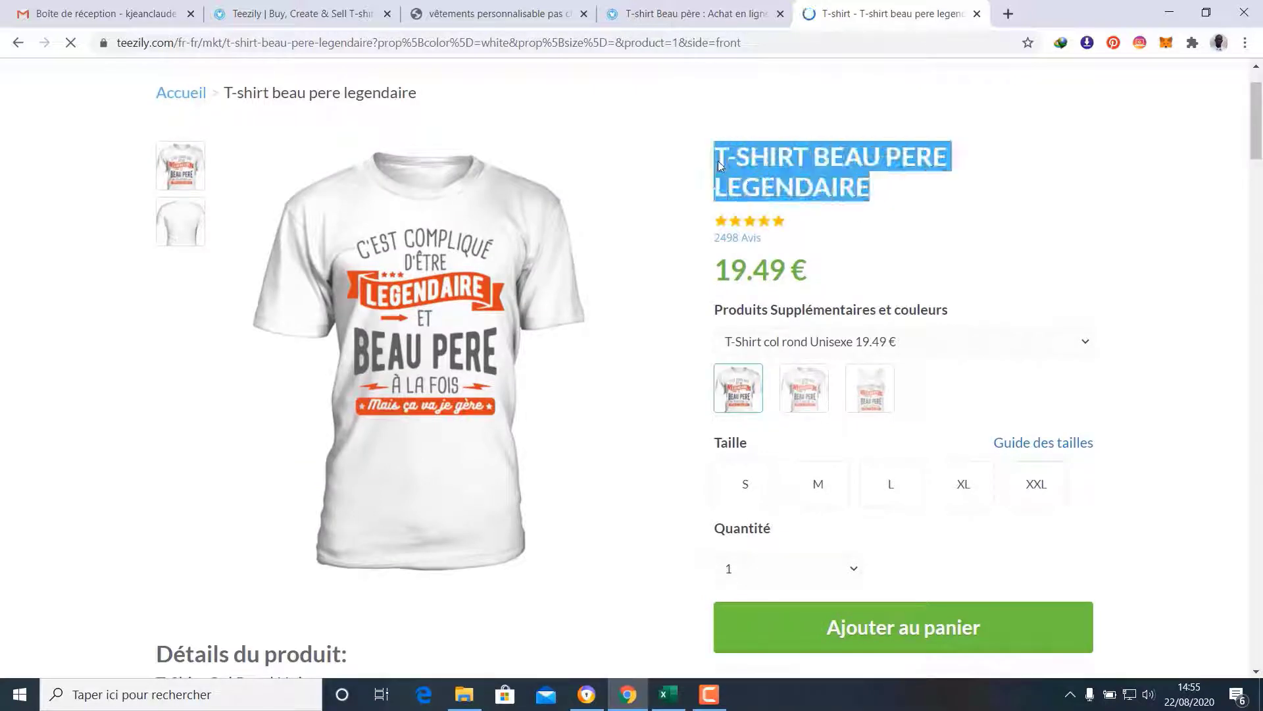
pyautogui.rightClick(758, 158)
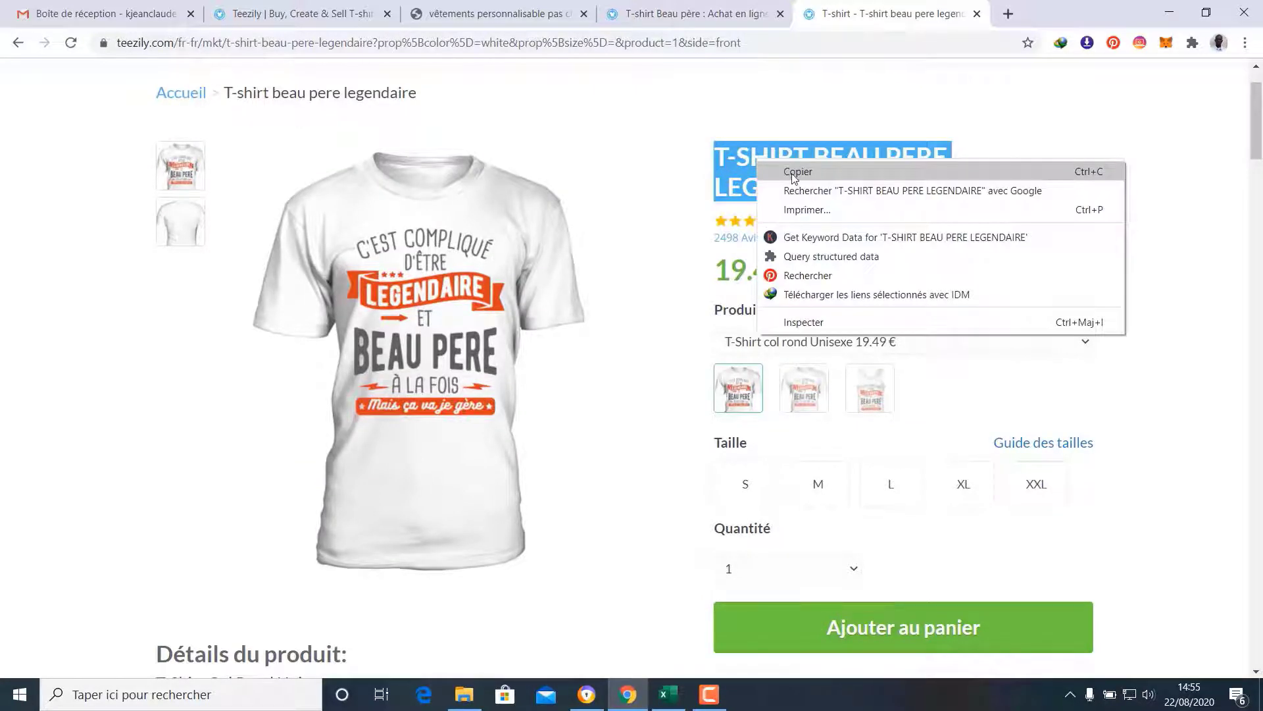
pyautogui.click(793, 172)
pyautogui.click(304, 9)
pyautogui.scroll(7, 567, 348)
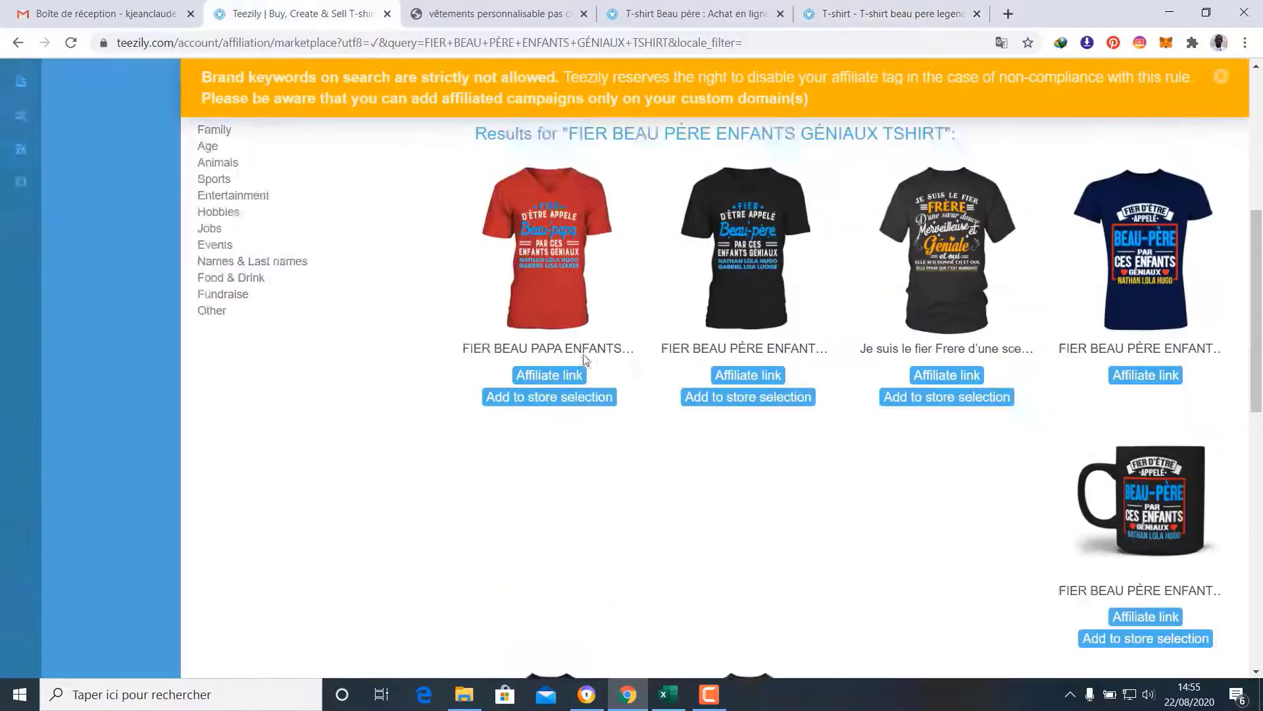
# Replace the search query with T-SHIRT BEAU PERE LEGENDAIRE and search the marketplace
pyautogui.moveTo(571, 428); pyautogui.dragTo(212, 423)
pyautogui.press('BackSpace')
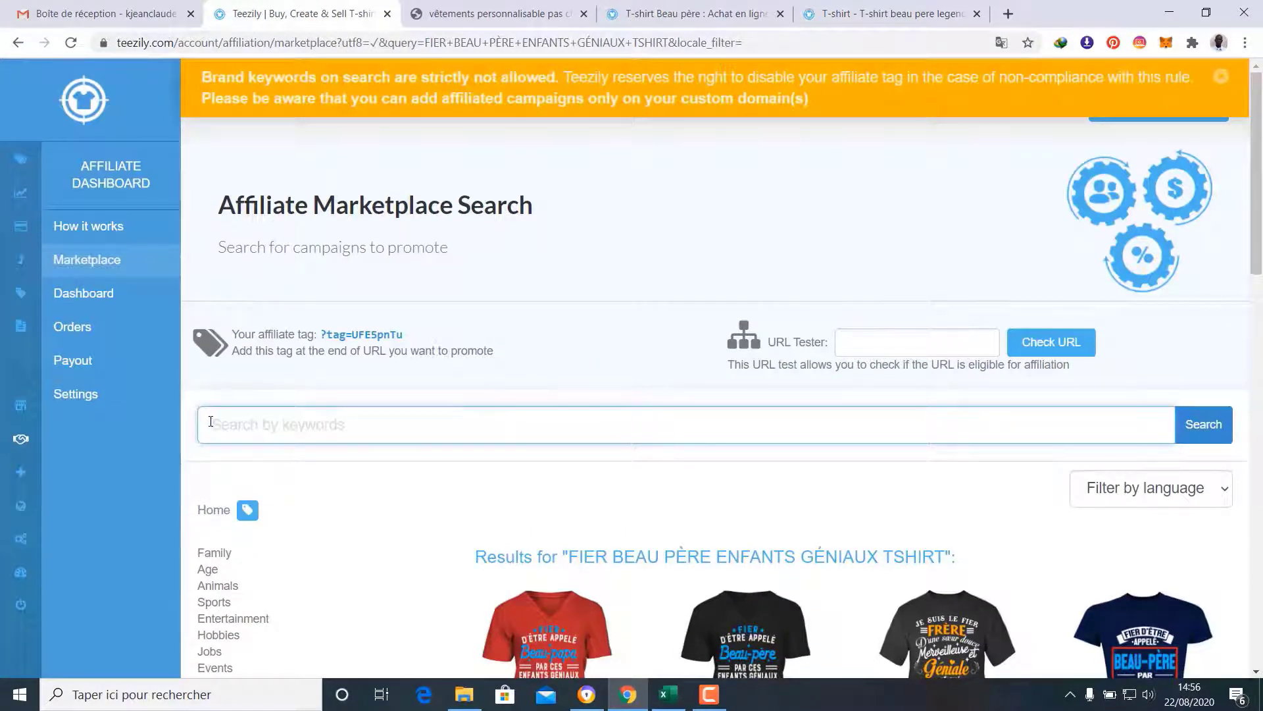
pyautogui.hotkey('ctrl', 'v')
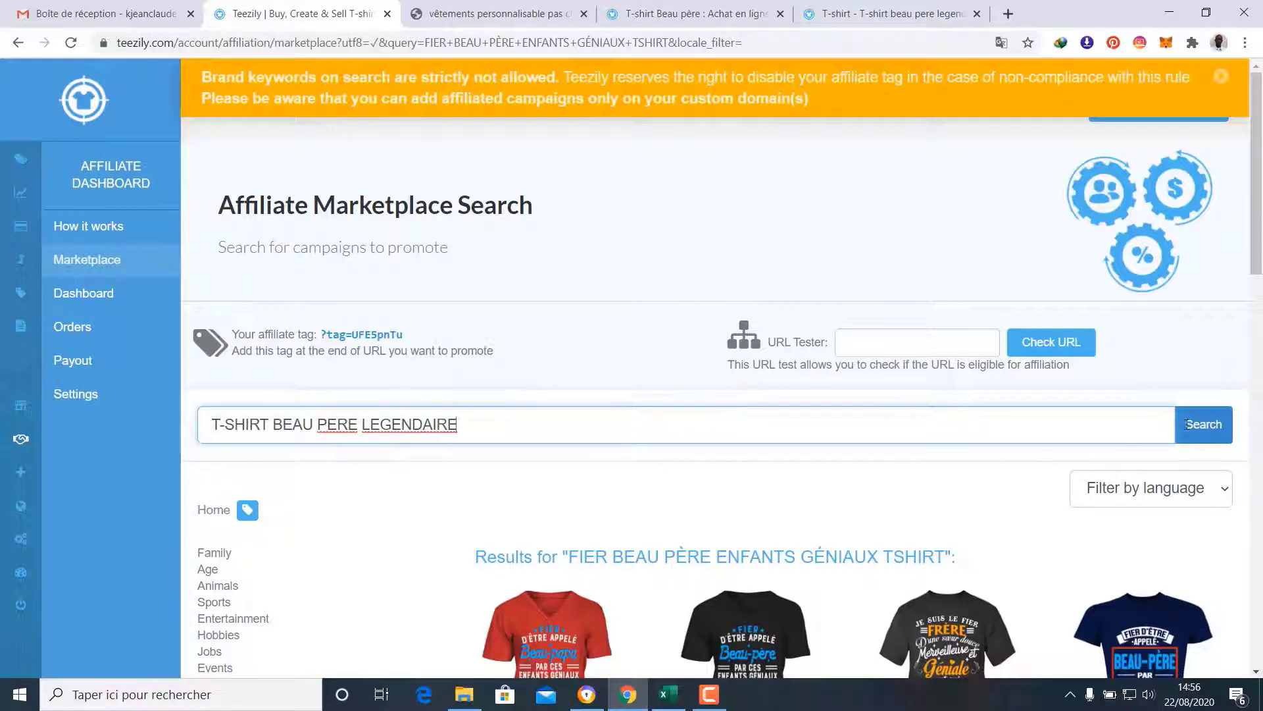
pyautogui.click(1216, 427)
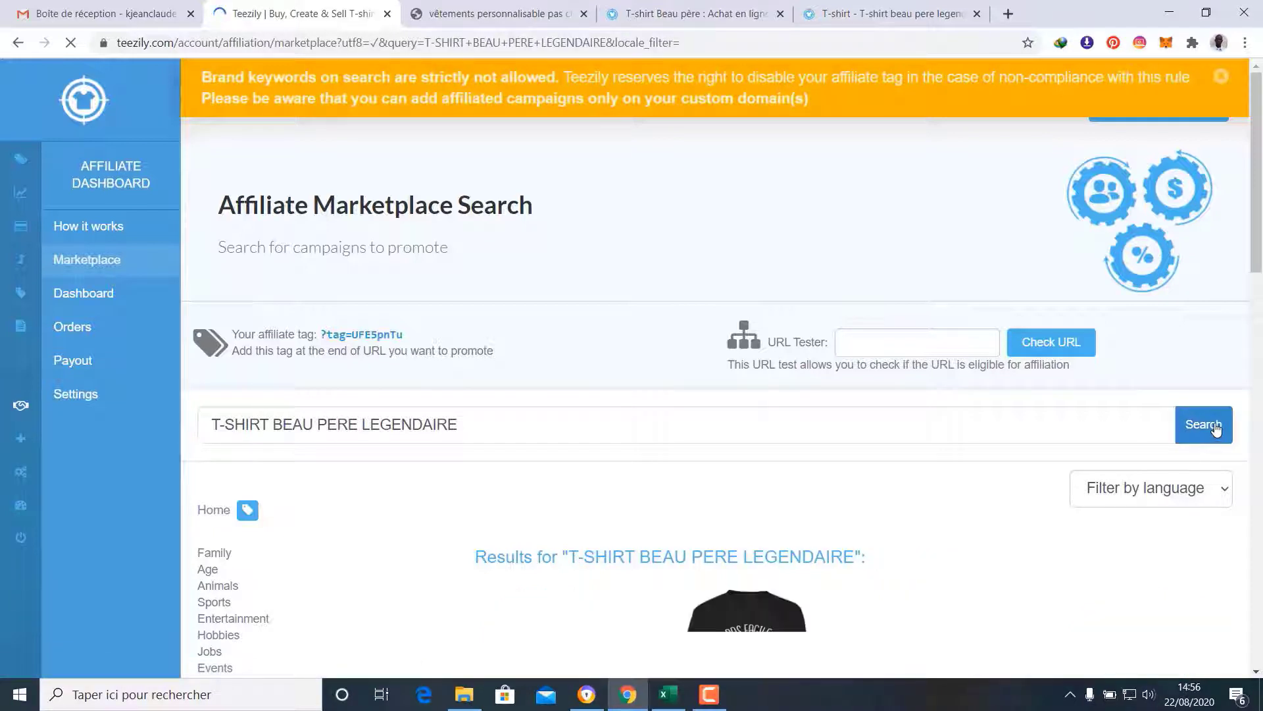
# Compare results with the product page and add T-shirt beau pere legendaire to the store selection
pyautogui.scroll(-3, 1124, 387)
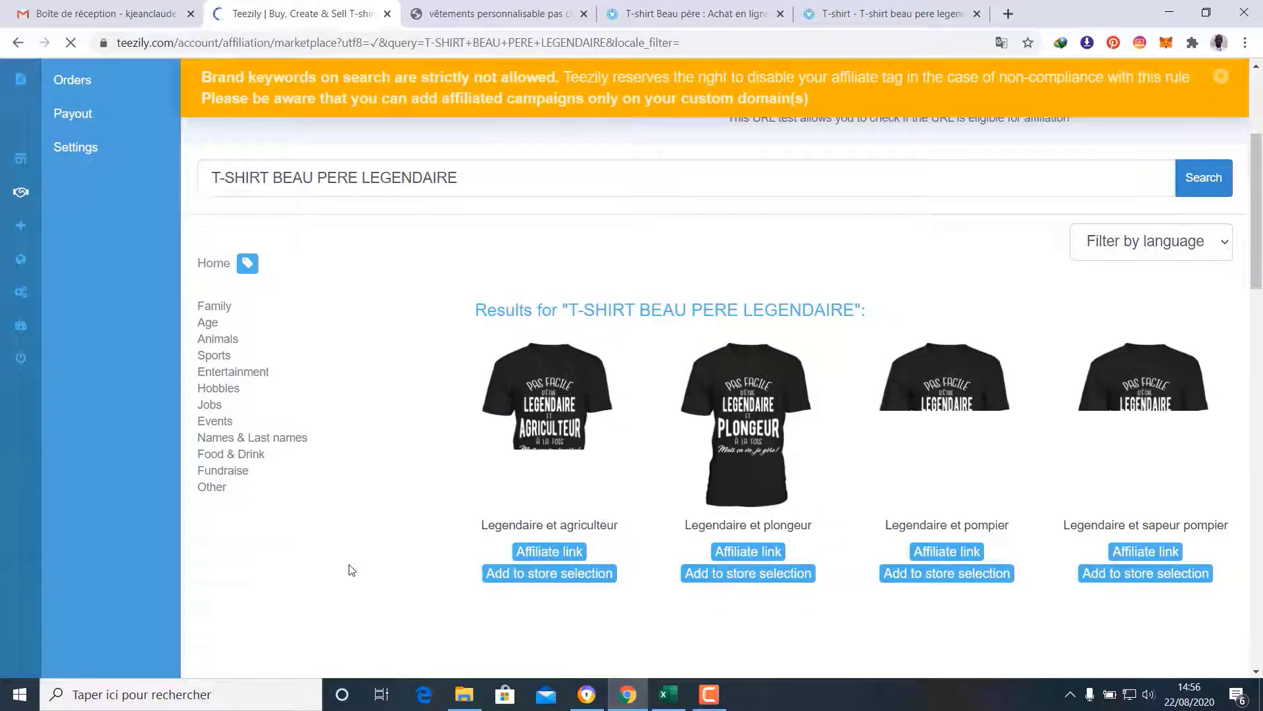
pyautogui.scroll(-5, 352, 570)
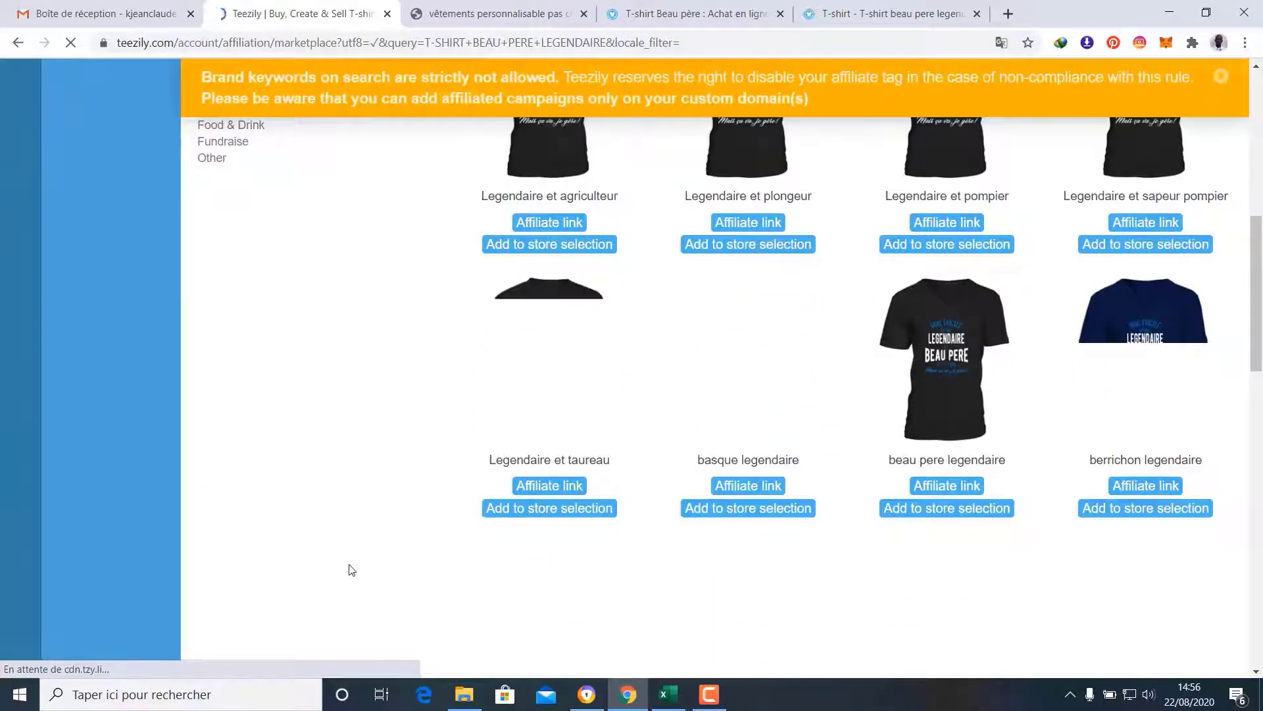
pyautogui.scroll(2, 352, 570)
pyautogui.click(900, 6)
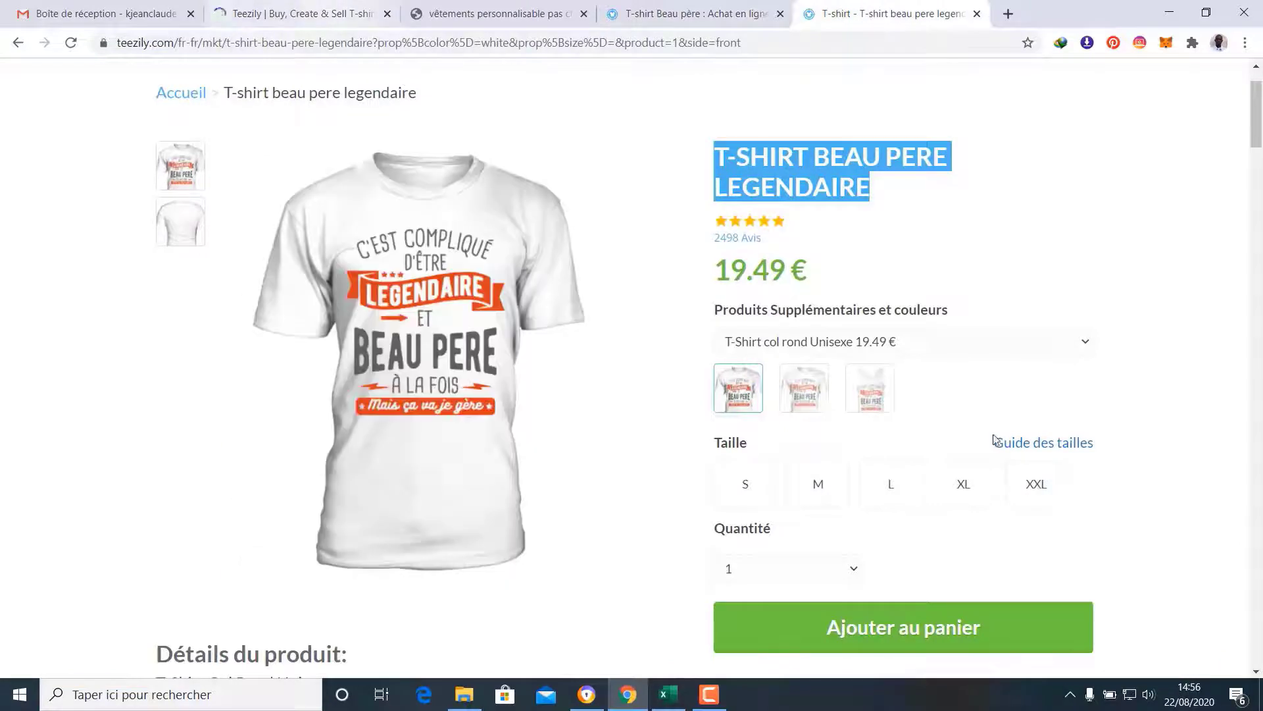
pyautogui.scroll(-2, 870, 409)
pyautogui.scroll(-1, 870, 409)
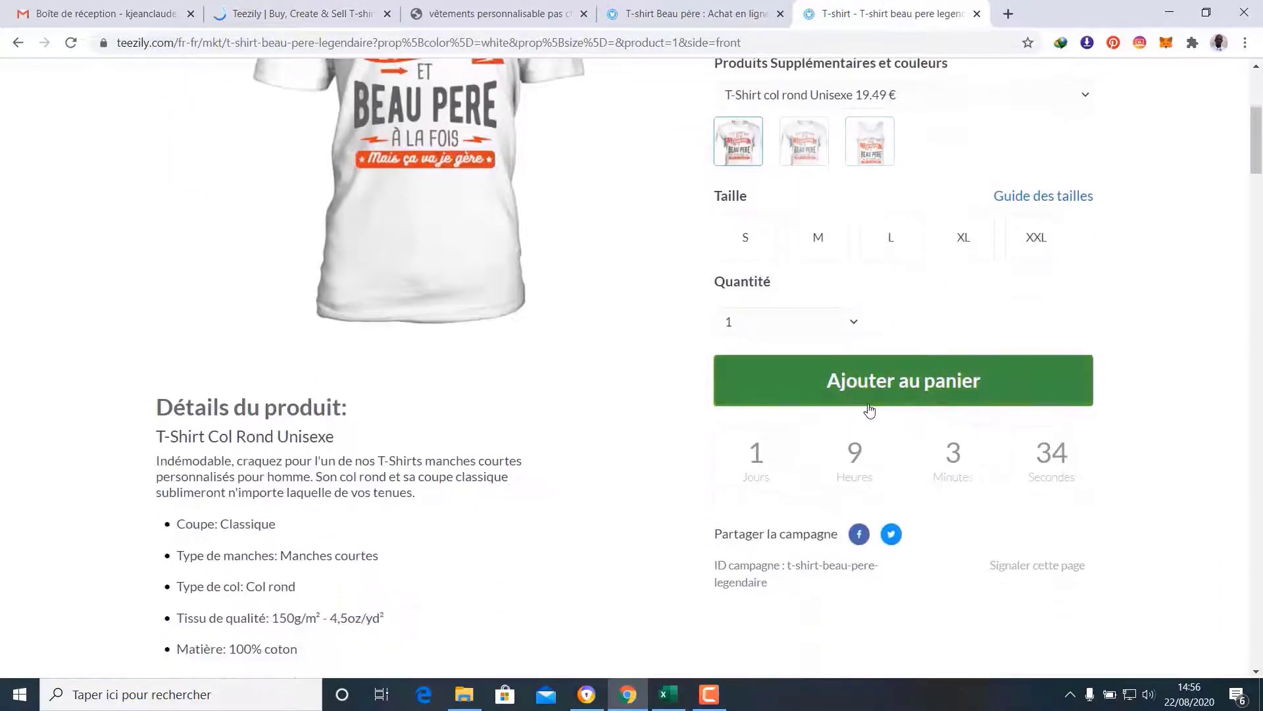
pyautogui.scroll(1, 869, 412)
pyautogui.click(316, 6)
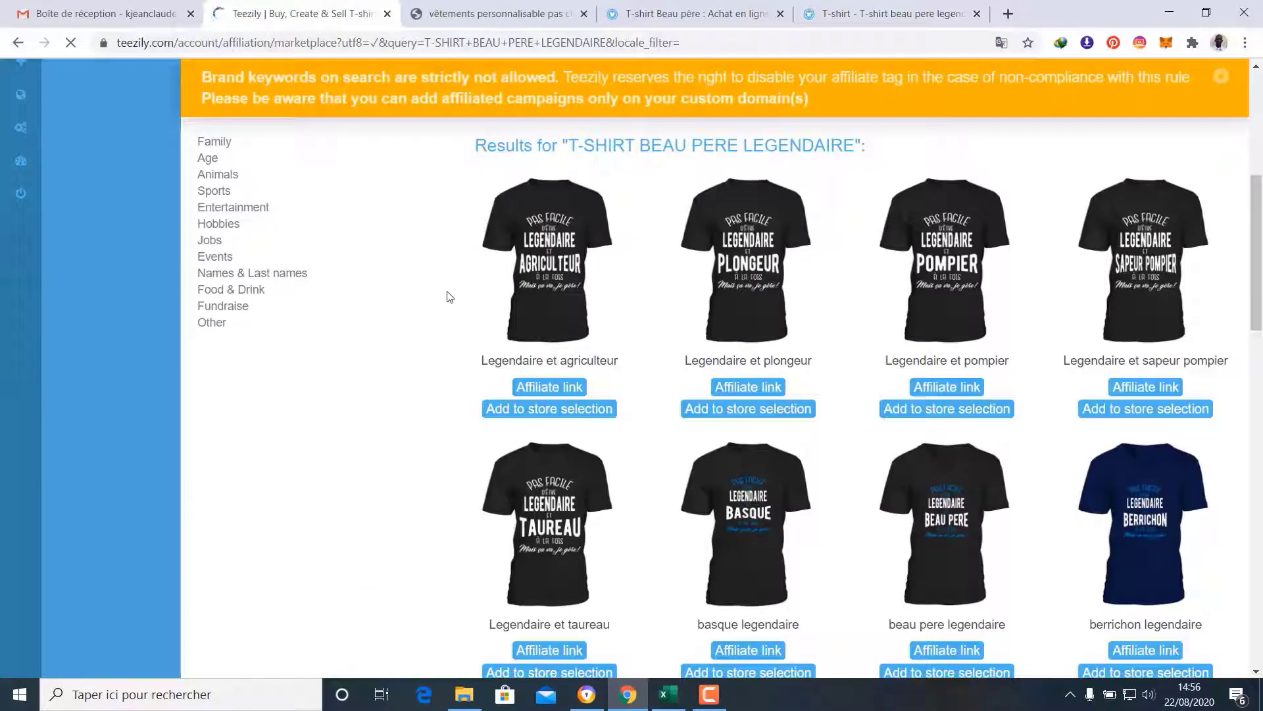
pyautogui.scroll(-7, 450, 297)
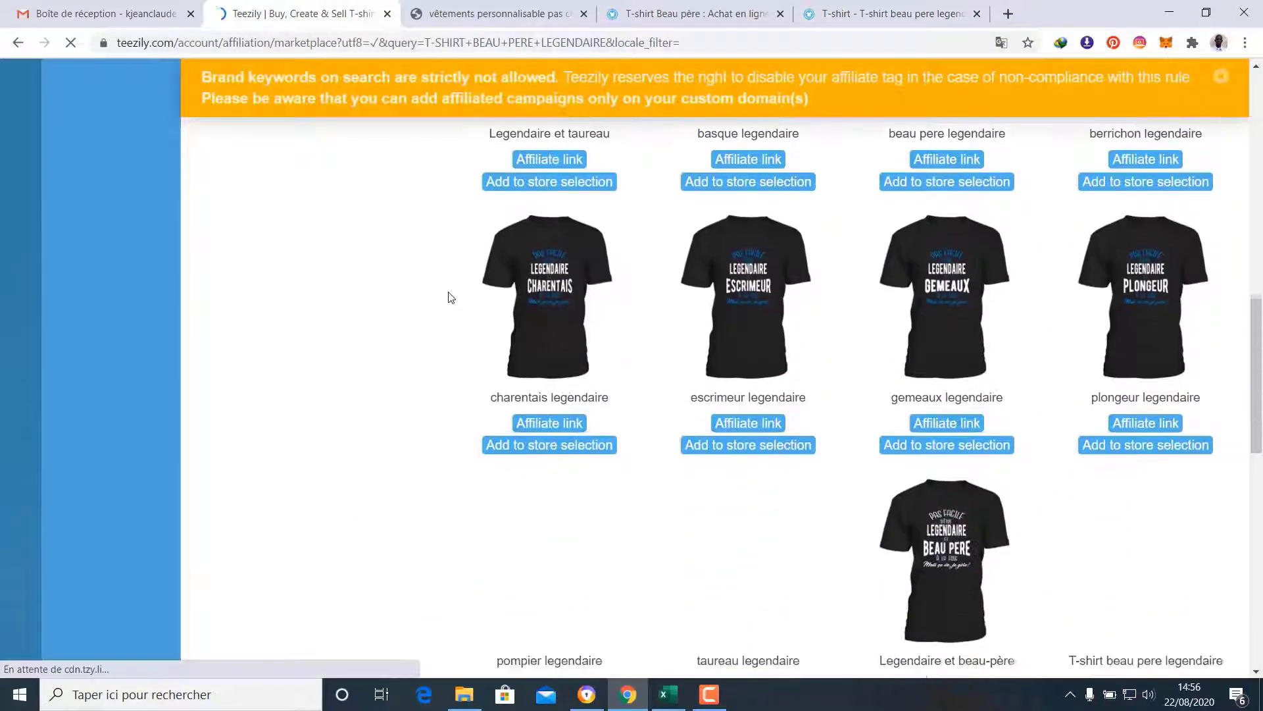
pyautogui.scroll(-2, 450, 297)
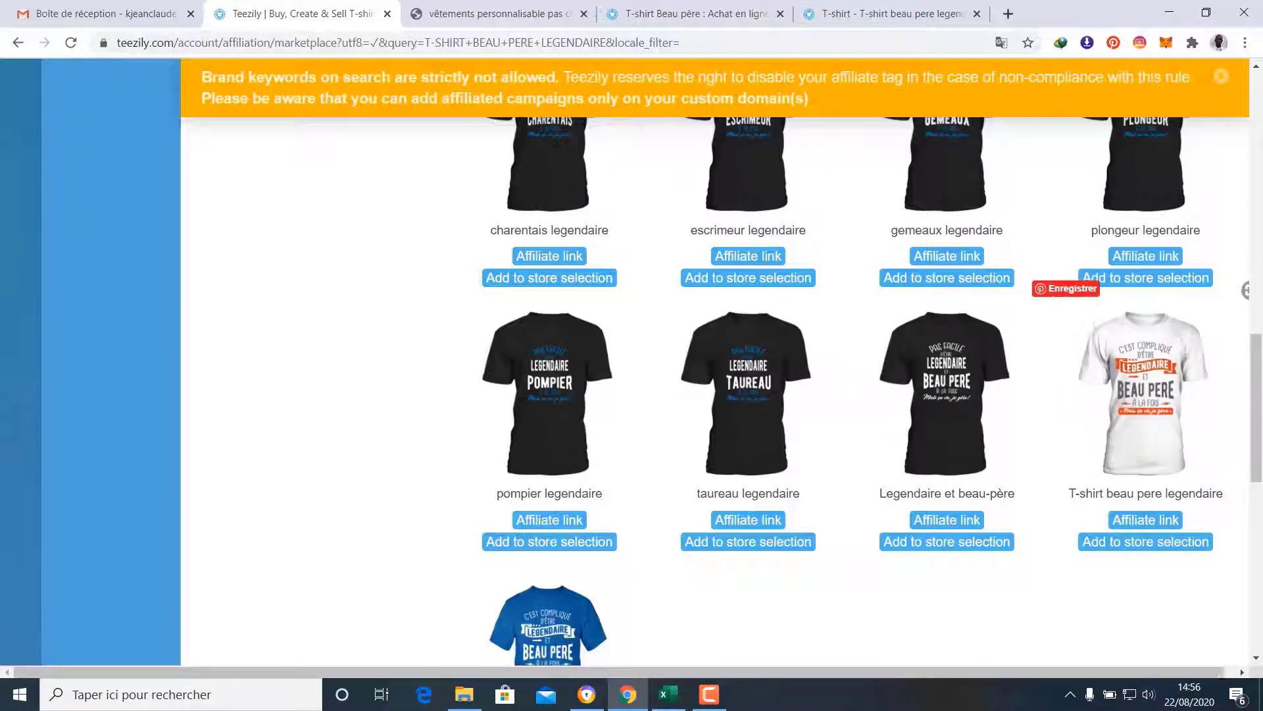
pyautogui.click(1150, 544)
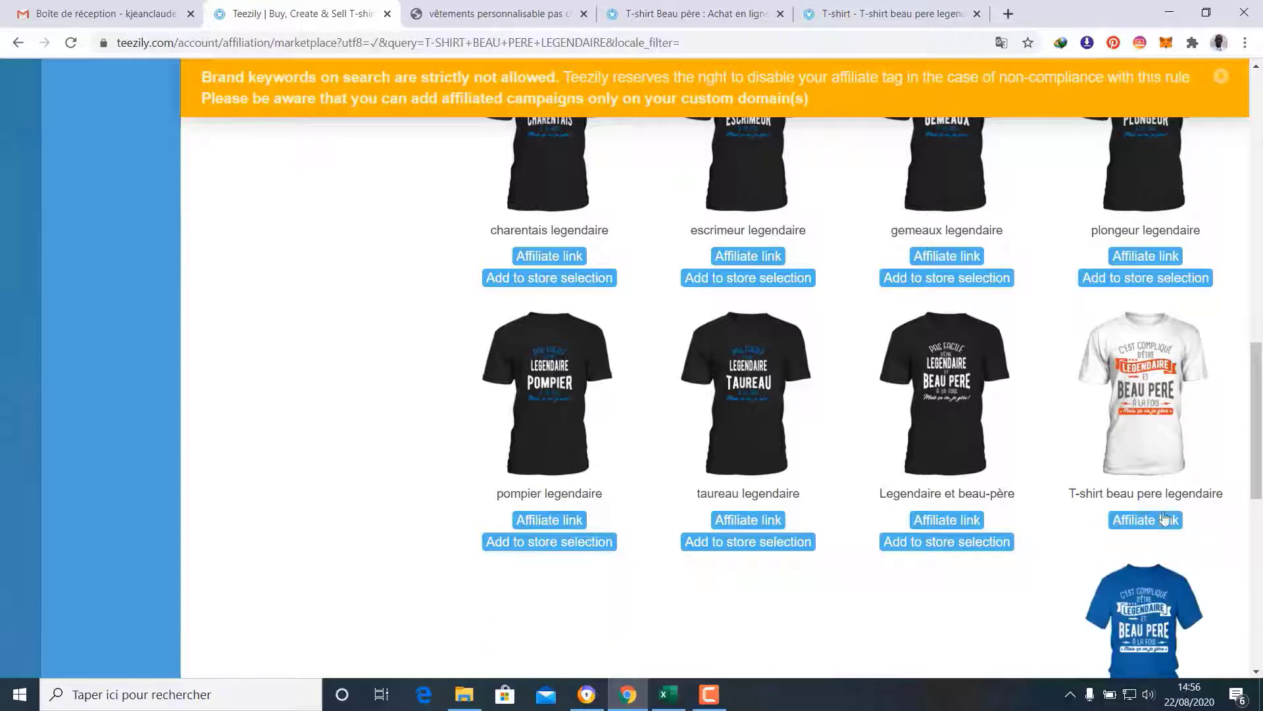
# Close the legendaire product page and go to the Campaigns dashboard
pyautogui.scroll(10, 652, 579)
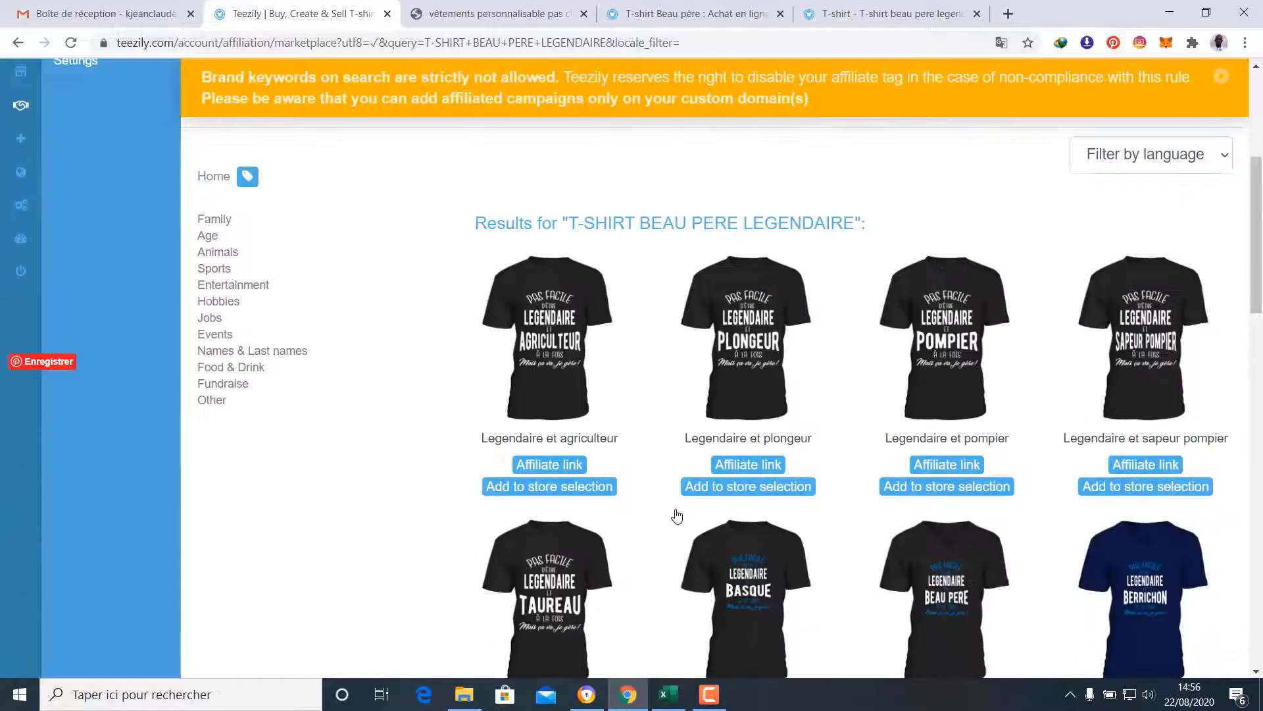
pyautogui.scroll(5, 677, 515)
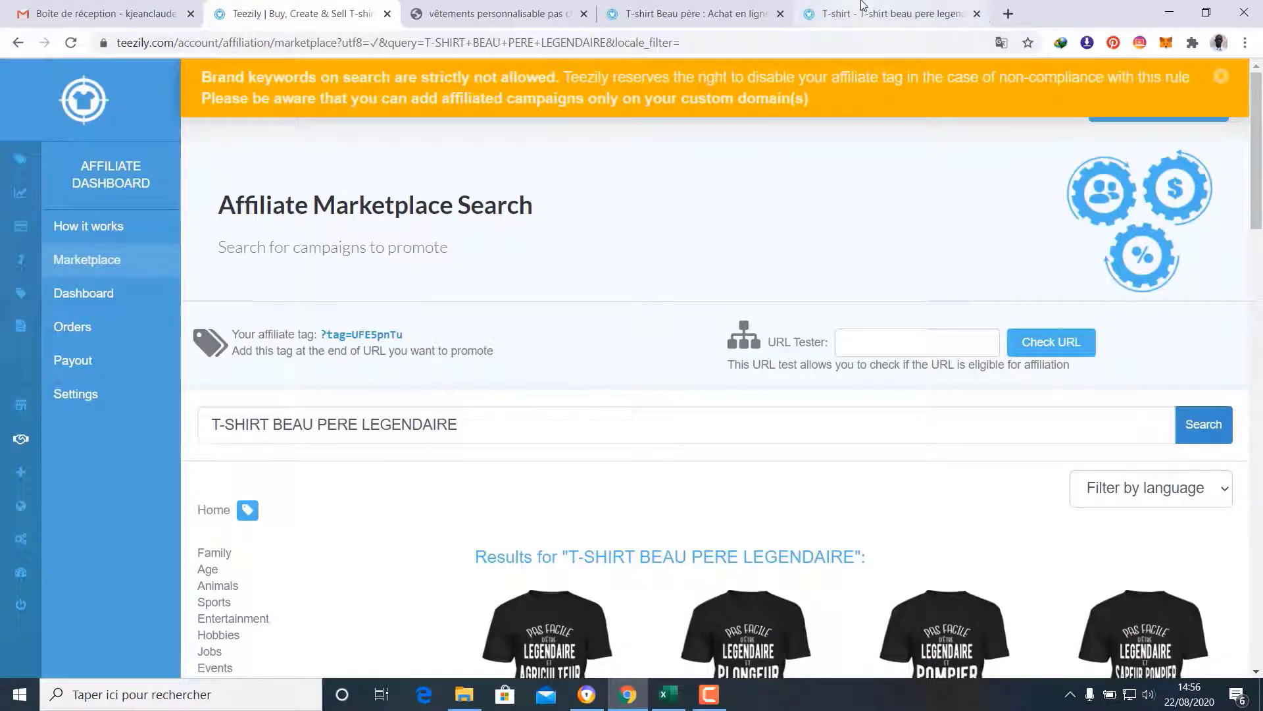
pyautogui.click(862, 10)
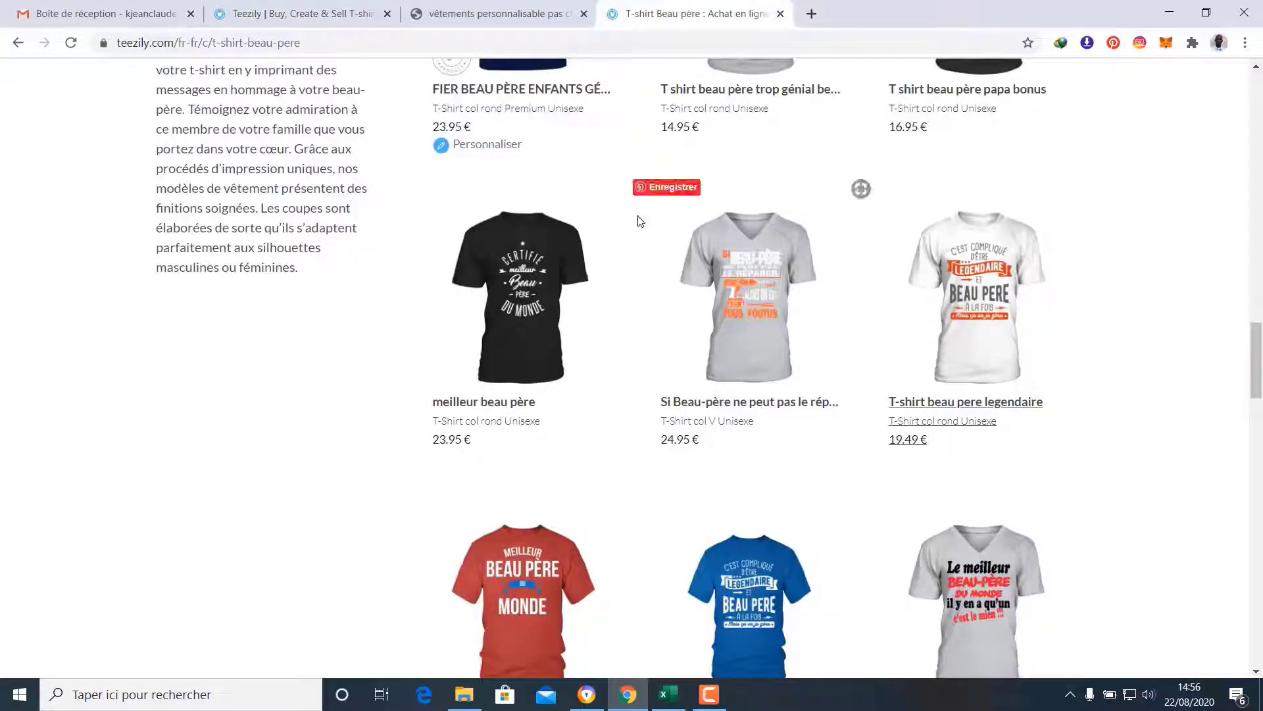
pyautogui.scroll(-1, 826, 257)
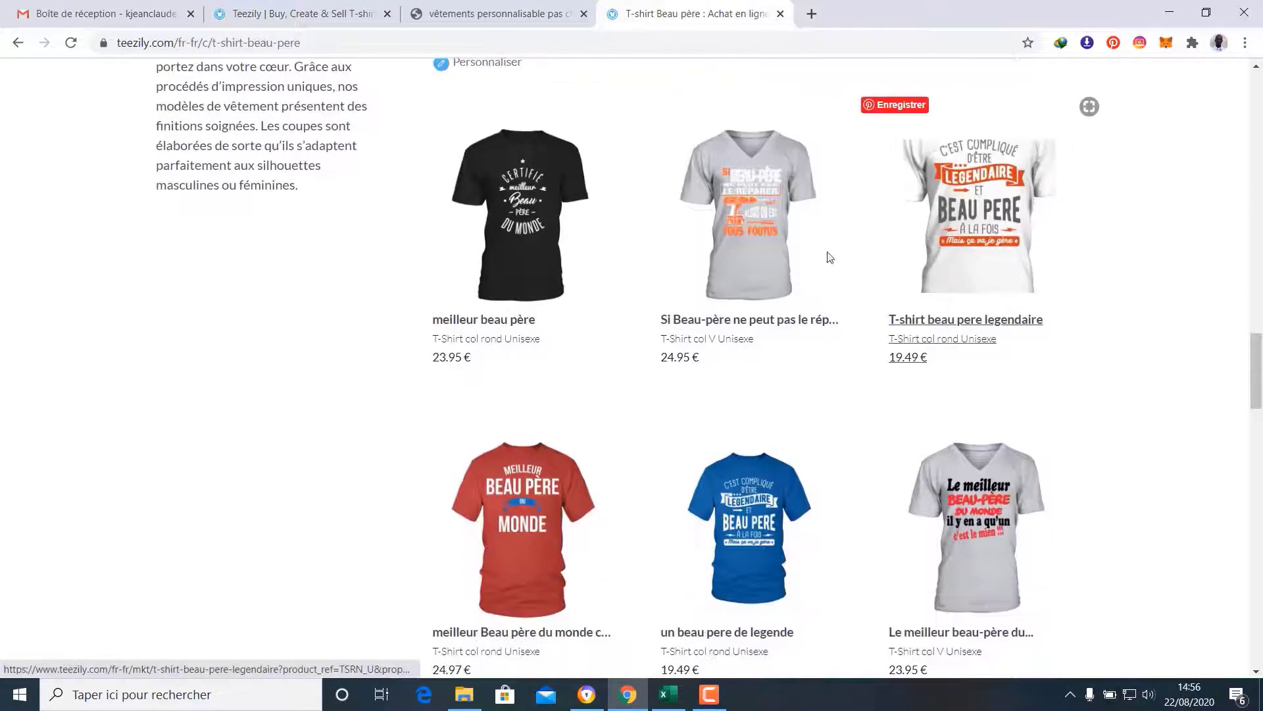
pyautogui.click(346, 7)
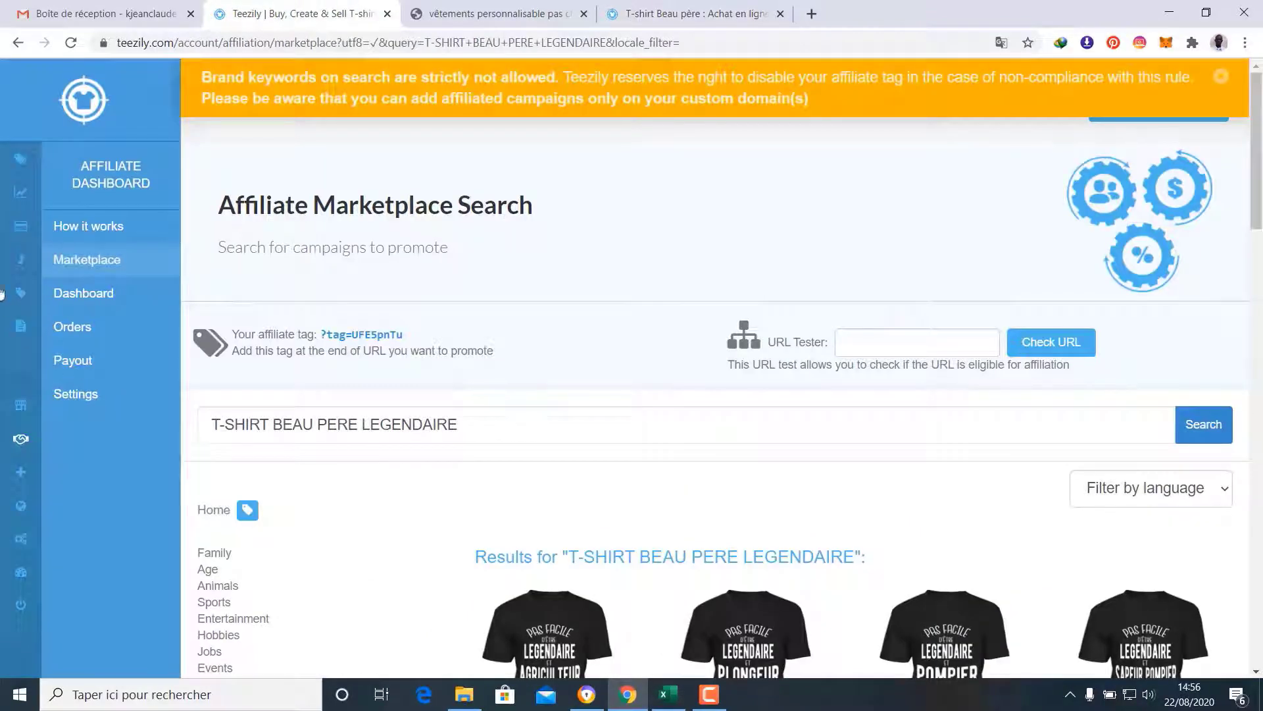
pyautogui.click(21, 160)
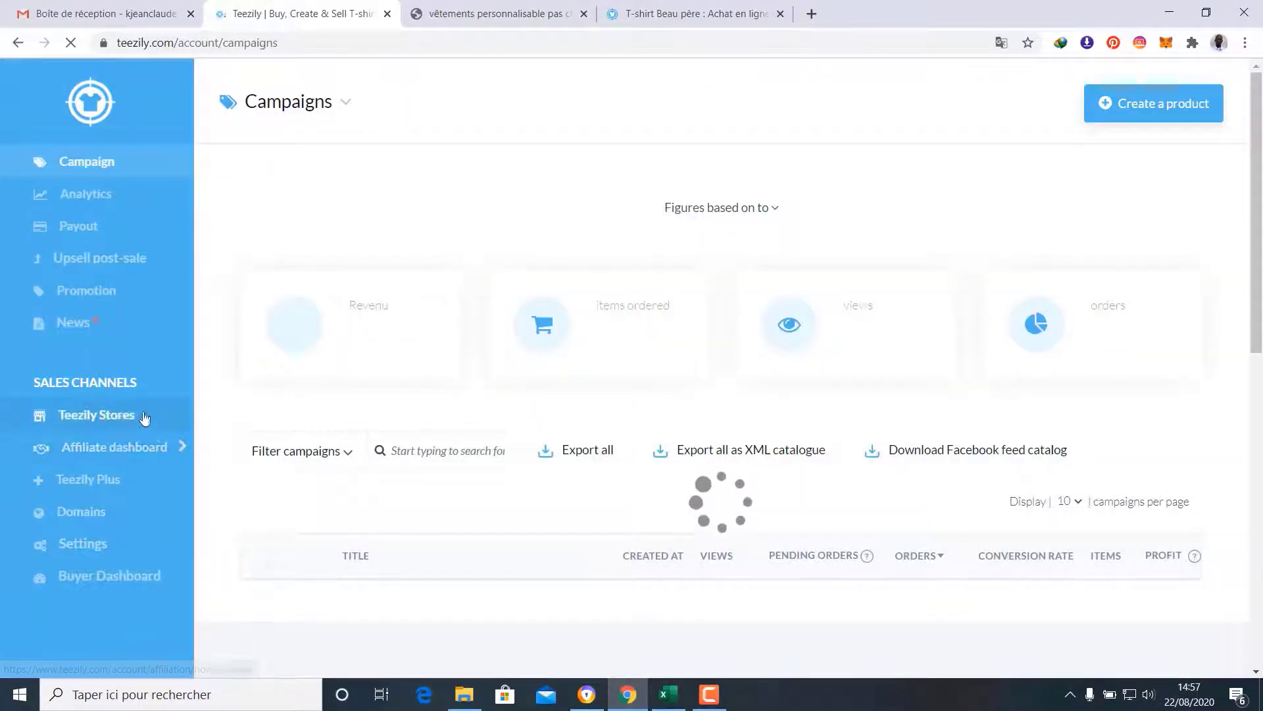
# Open the Chic vêtements store settings from the list of stores
pyautogui.click(115, 419)
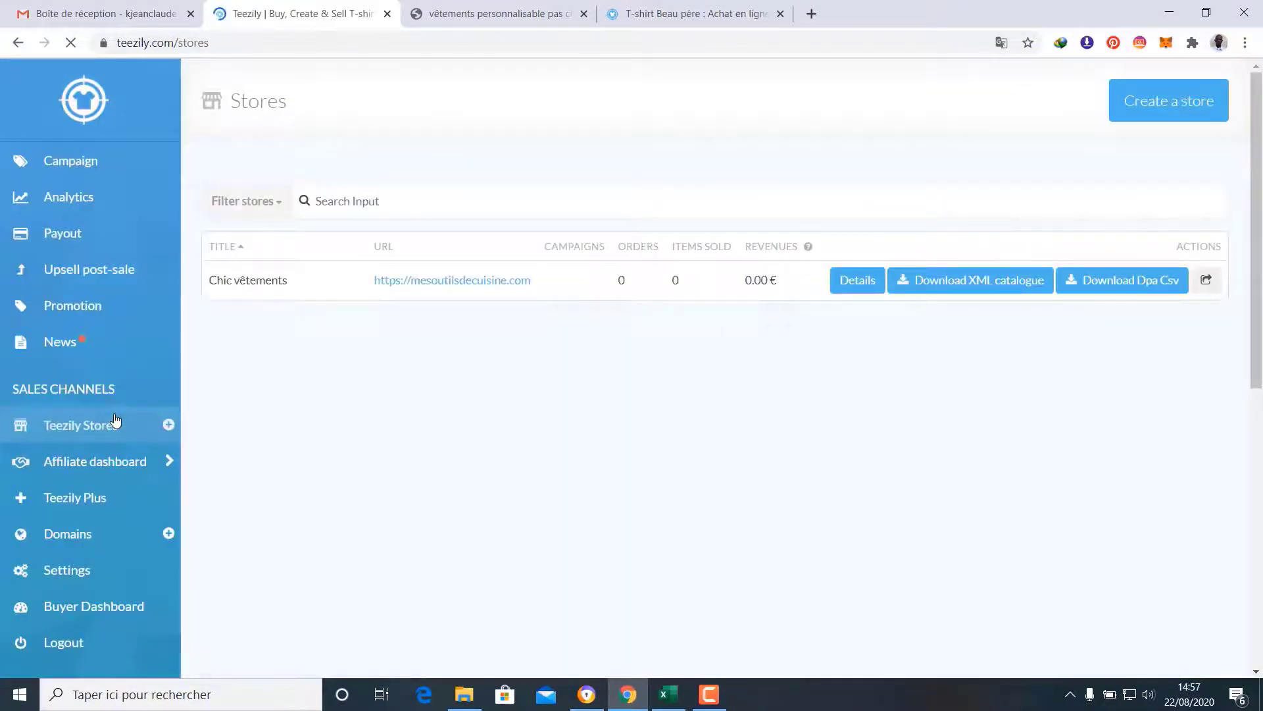
pyautogui.click(859, 282)
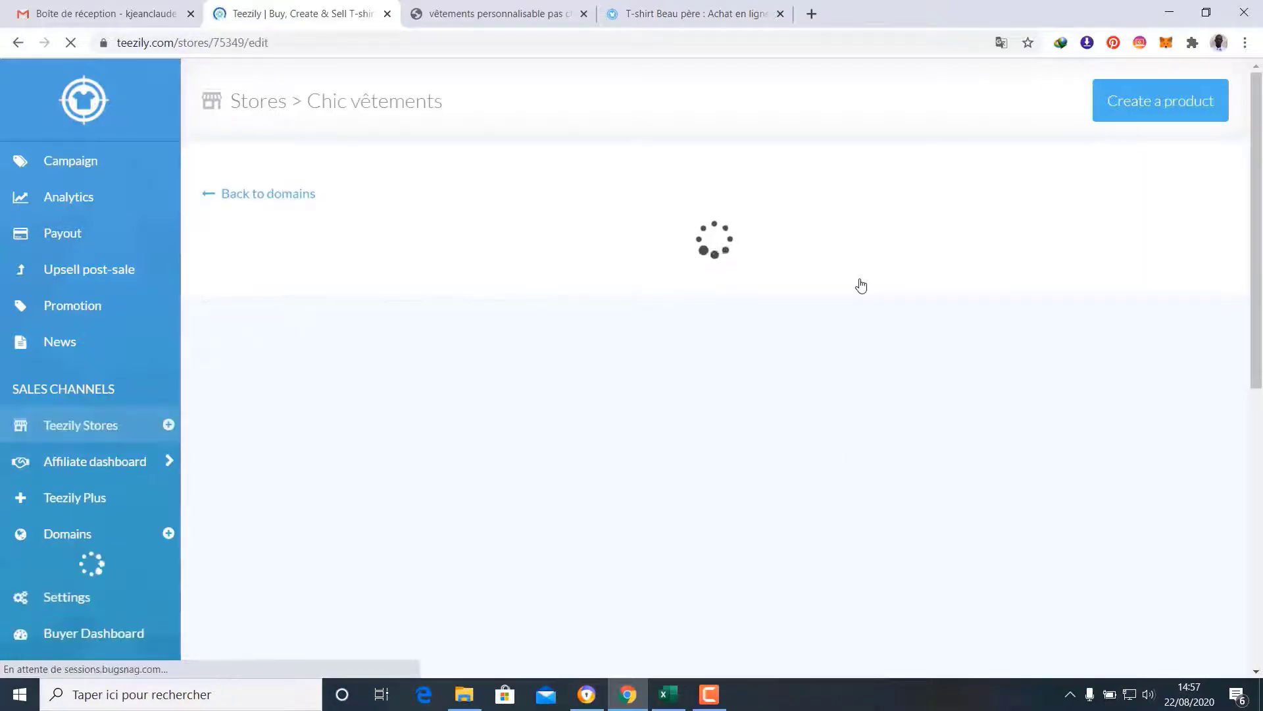
pyautogui.scroll(-6, 862, 285)
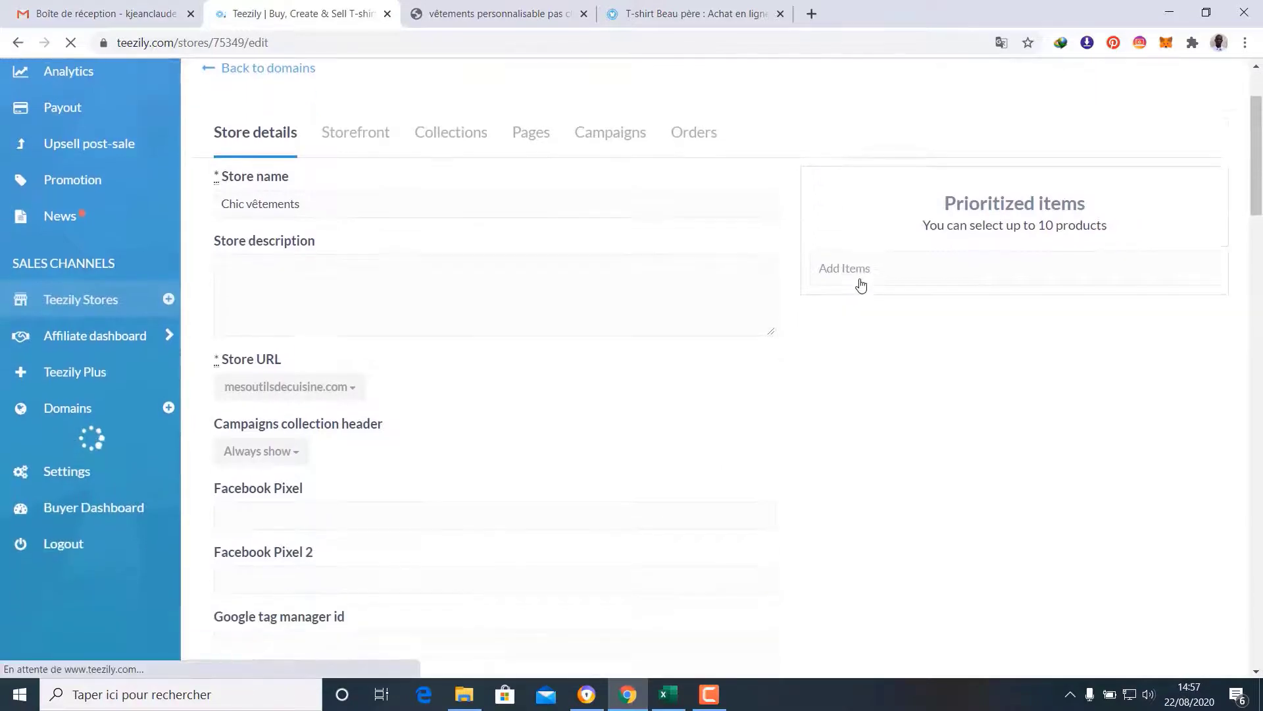
pyautogui.scroll(-14, 861, 285)
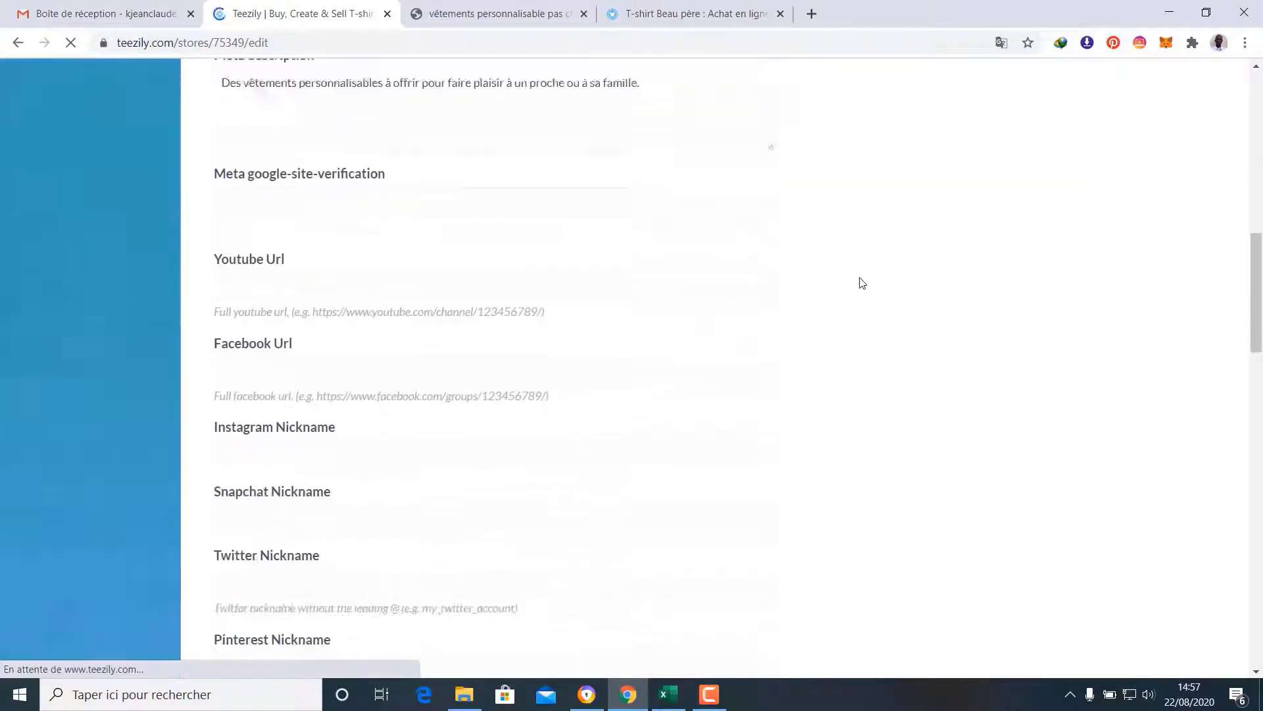
pyautogui.scroll(-12, 864, 284)
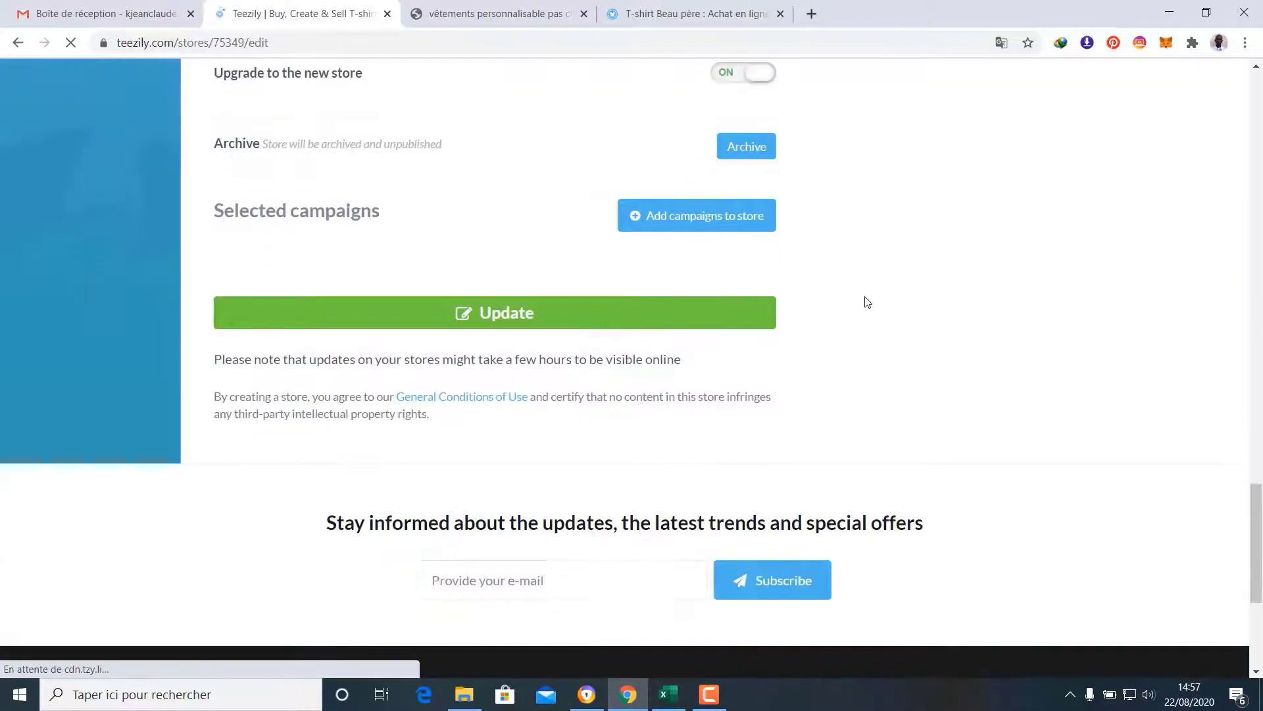
pyautogui.scroll(1, 872, 333)
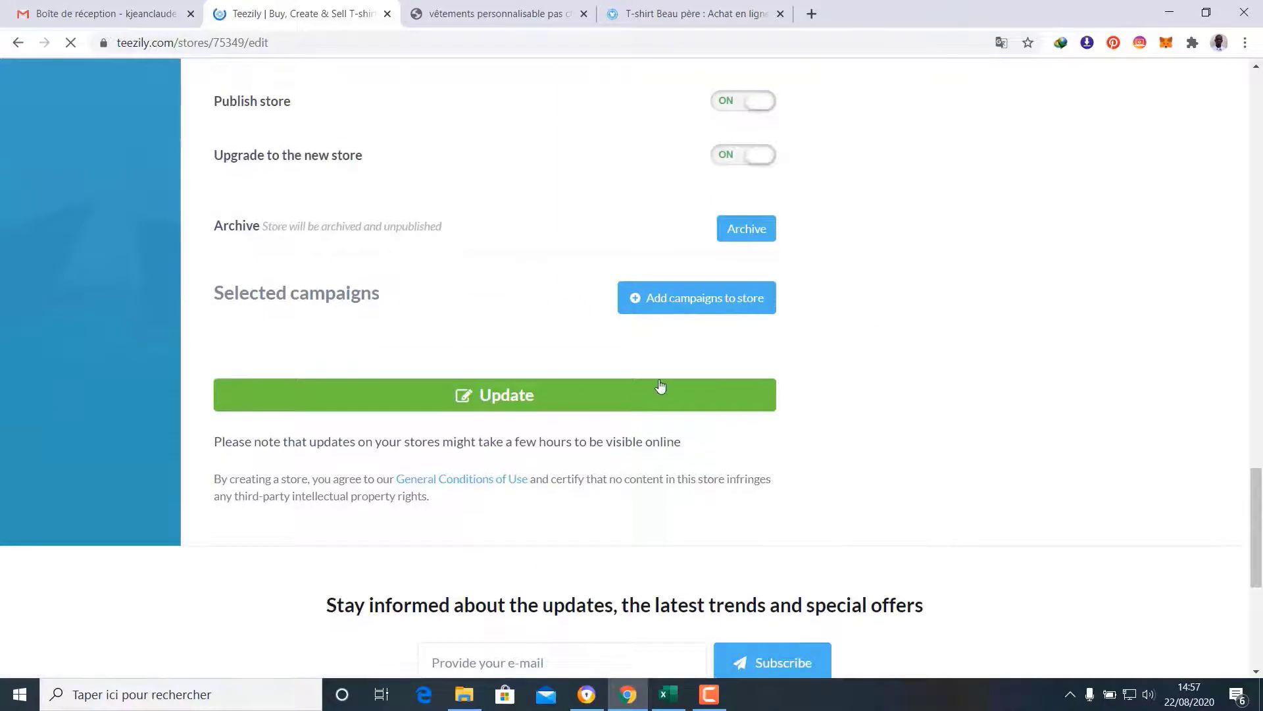
# Tick three campaigns, including Officiellement Beau père Incroyable Tshirt and T-shirt beau pere legendaire, and click Update
pyautogui.click(704, 310)
pyautogui.scroll(-4, 704, 311)
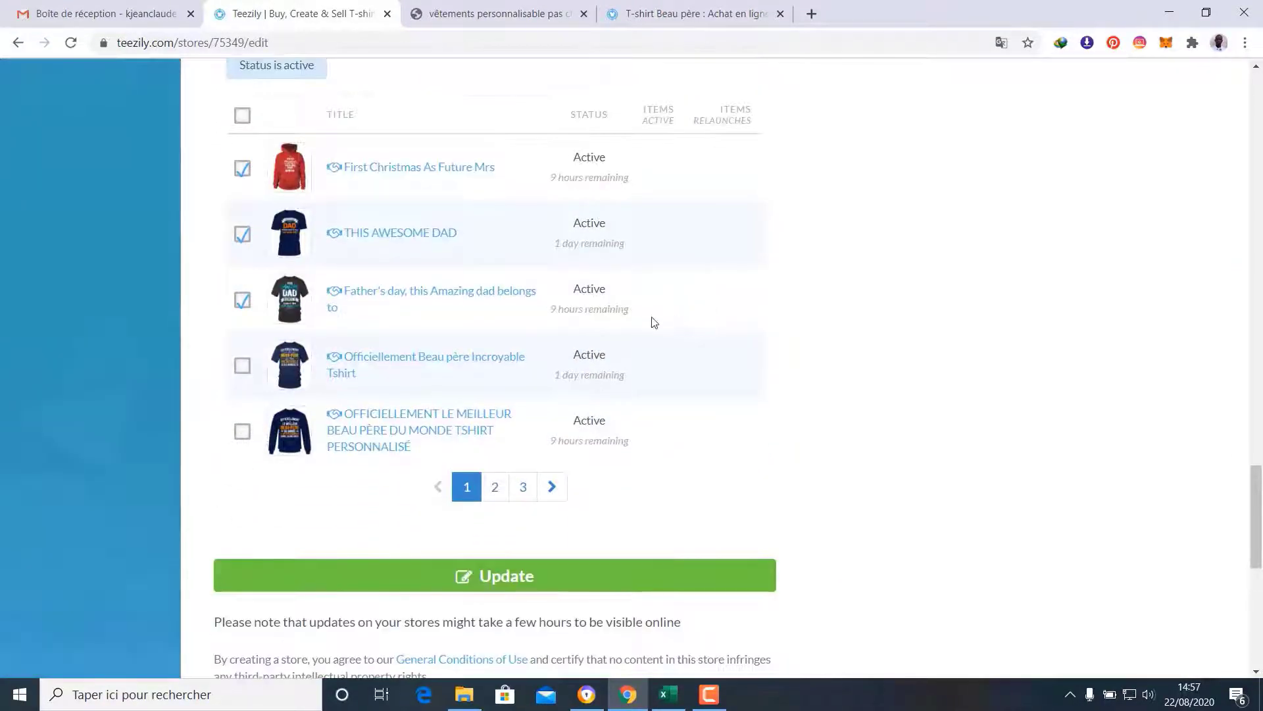
pyautogui.click(242, 366)
pyautogui.click(496, 488)
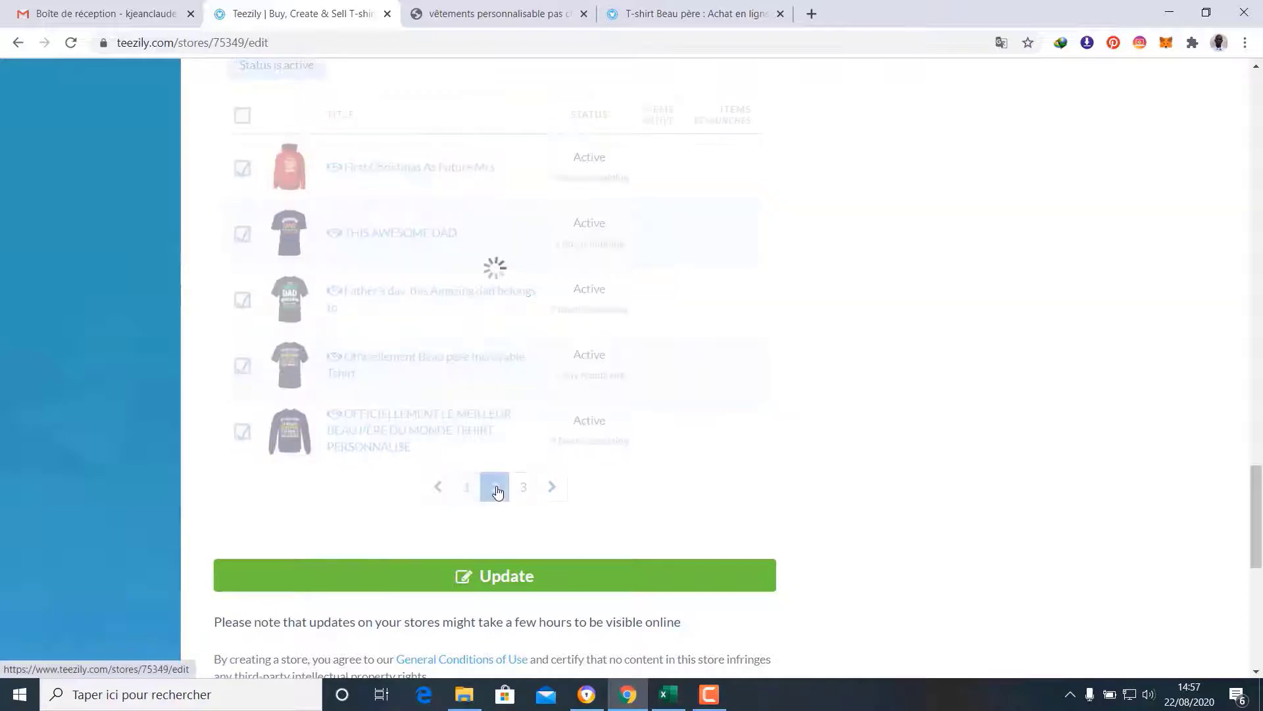
pyautogui.scroll(2, 366, 519)
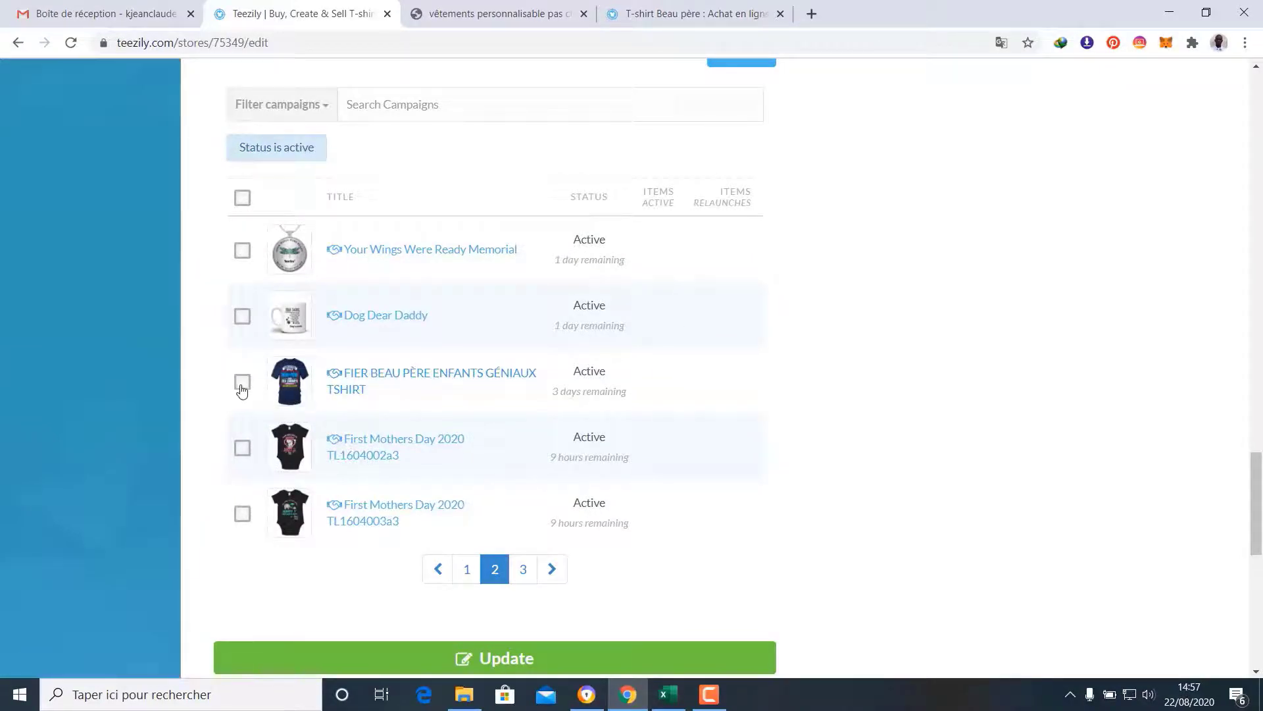
pyautogui.click(523, 569)
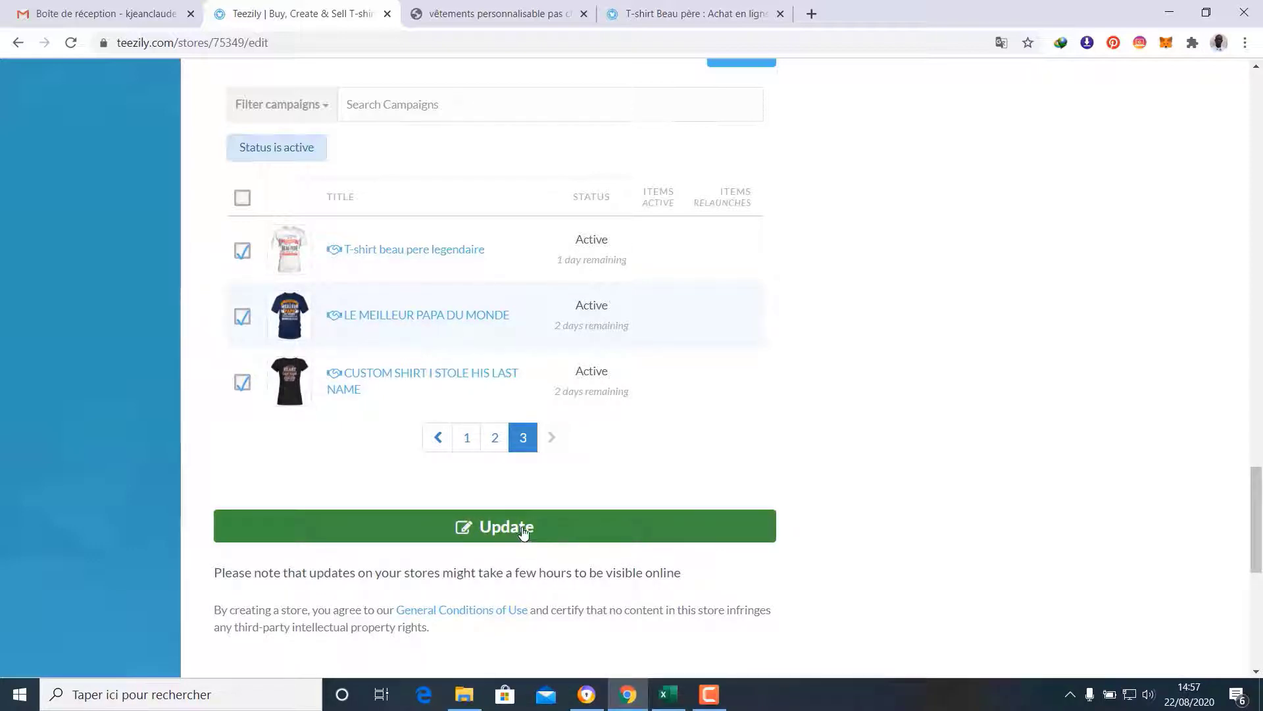
pyautogui.click(483, 527)
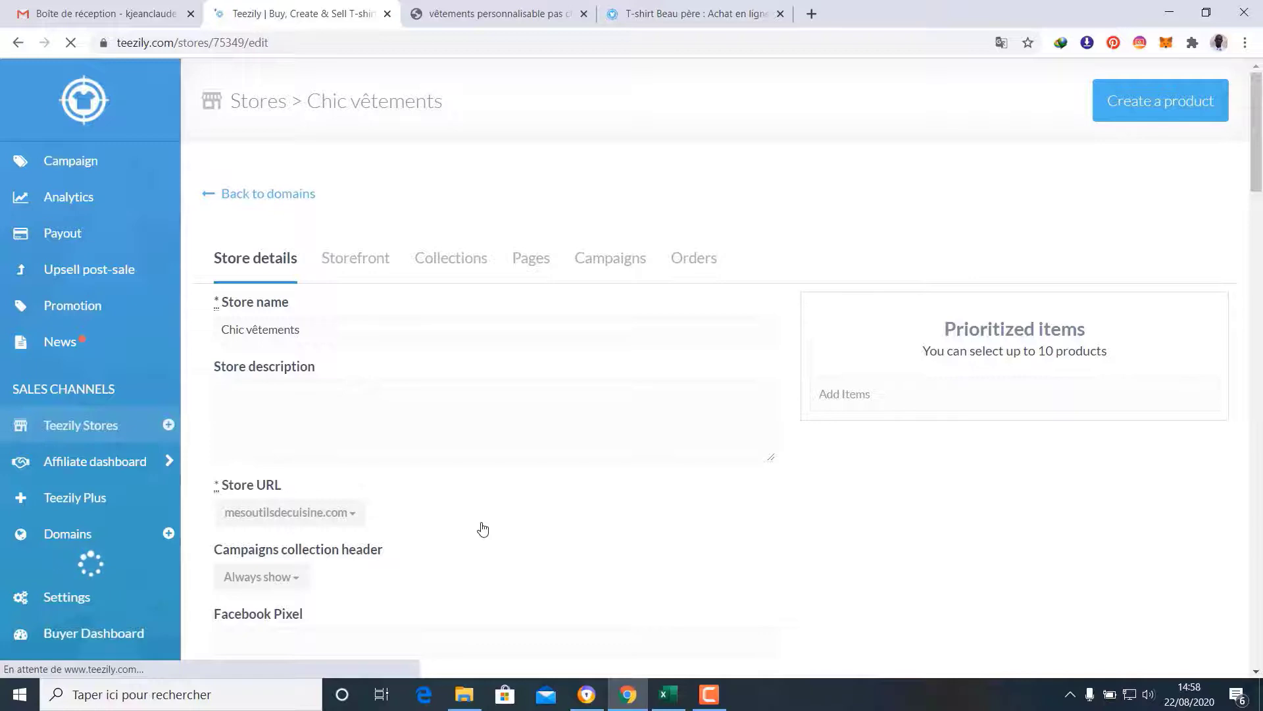
# Check the live storefront and scroll through the T-shirt Beau père collection page
pyautogui.click(496, 13)
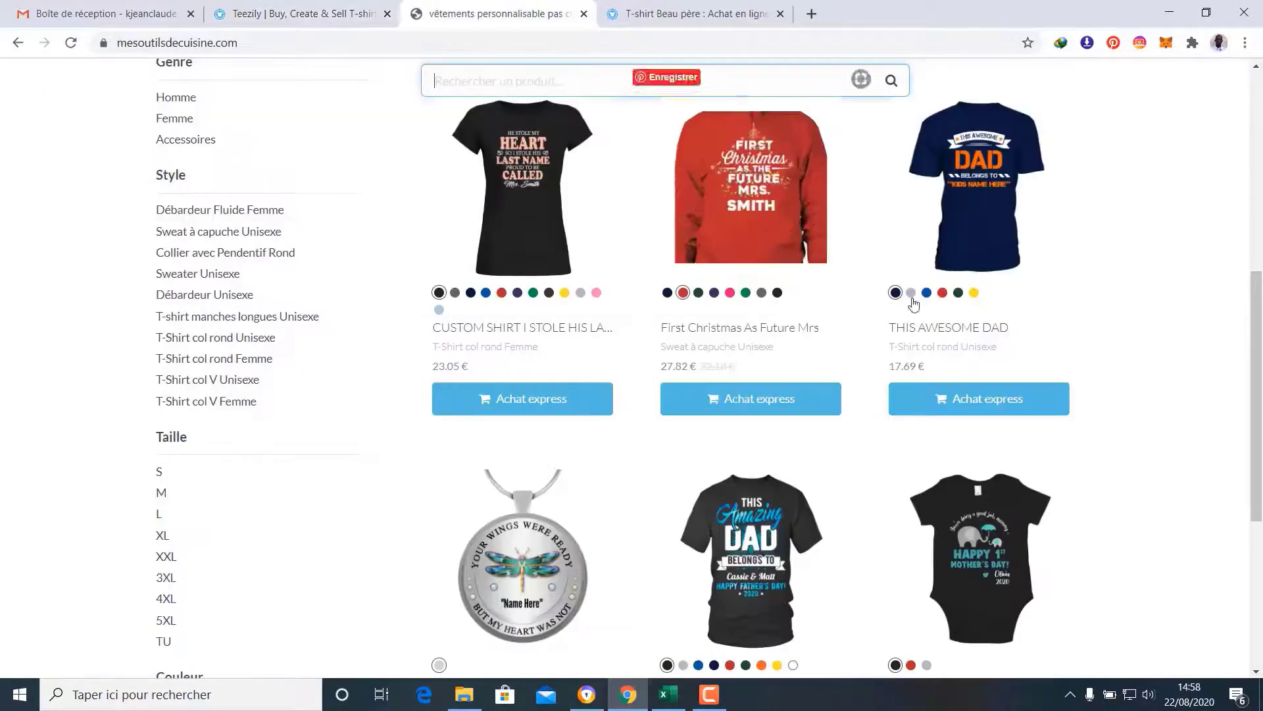
pyautogui.click(671, 11)
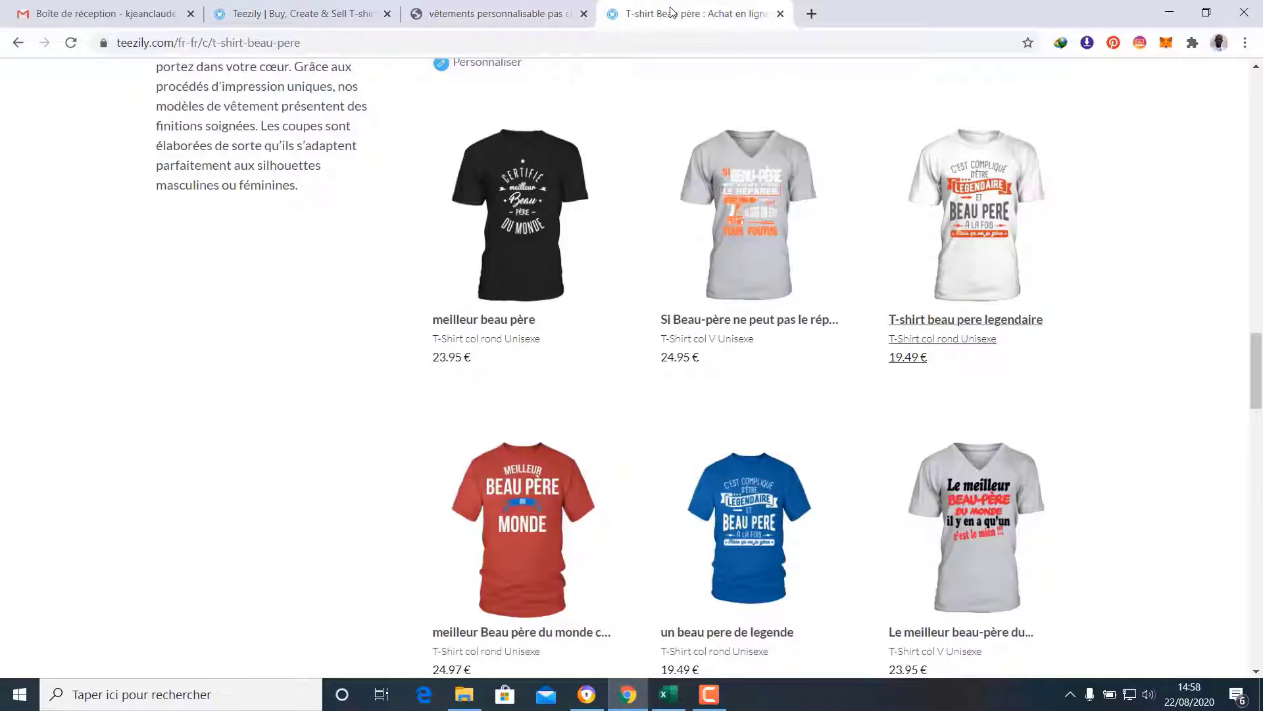
pyautogui.scroll(-20, 1224, 332)
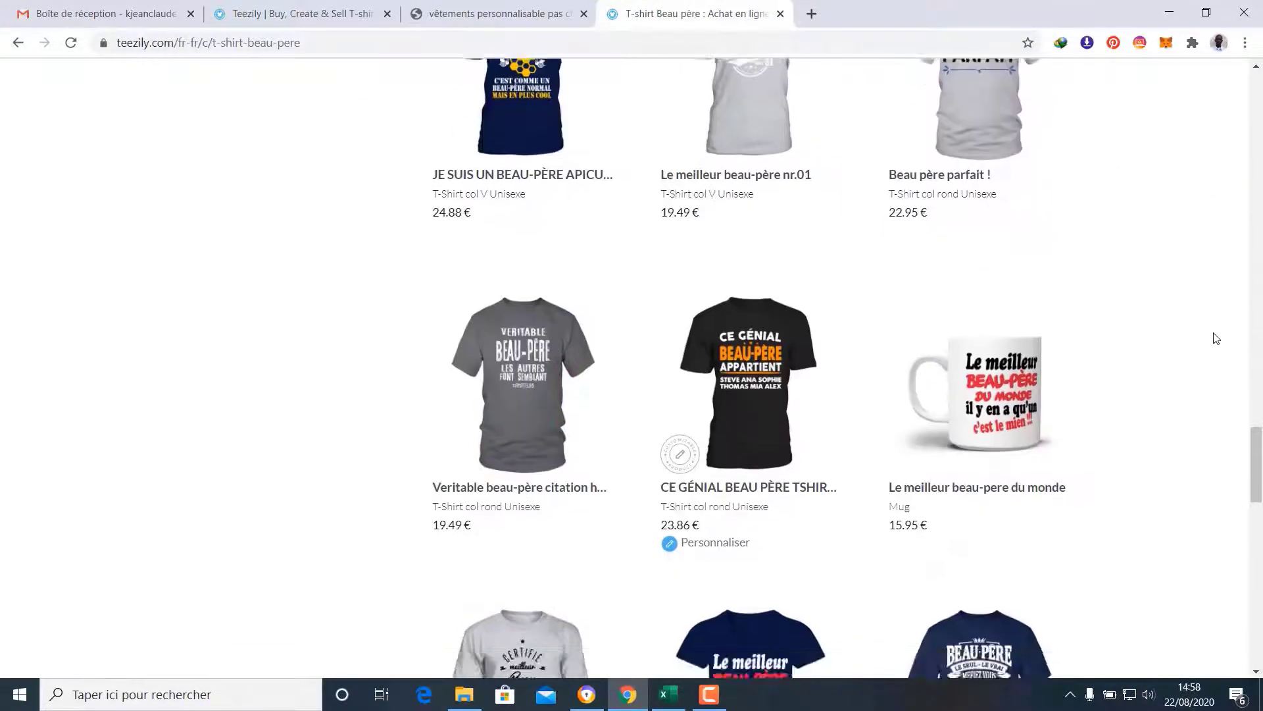
pyautogui.scroll(-5, 1215, 338)
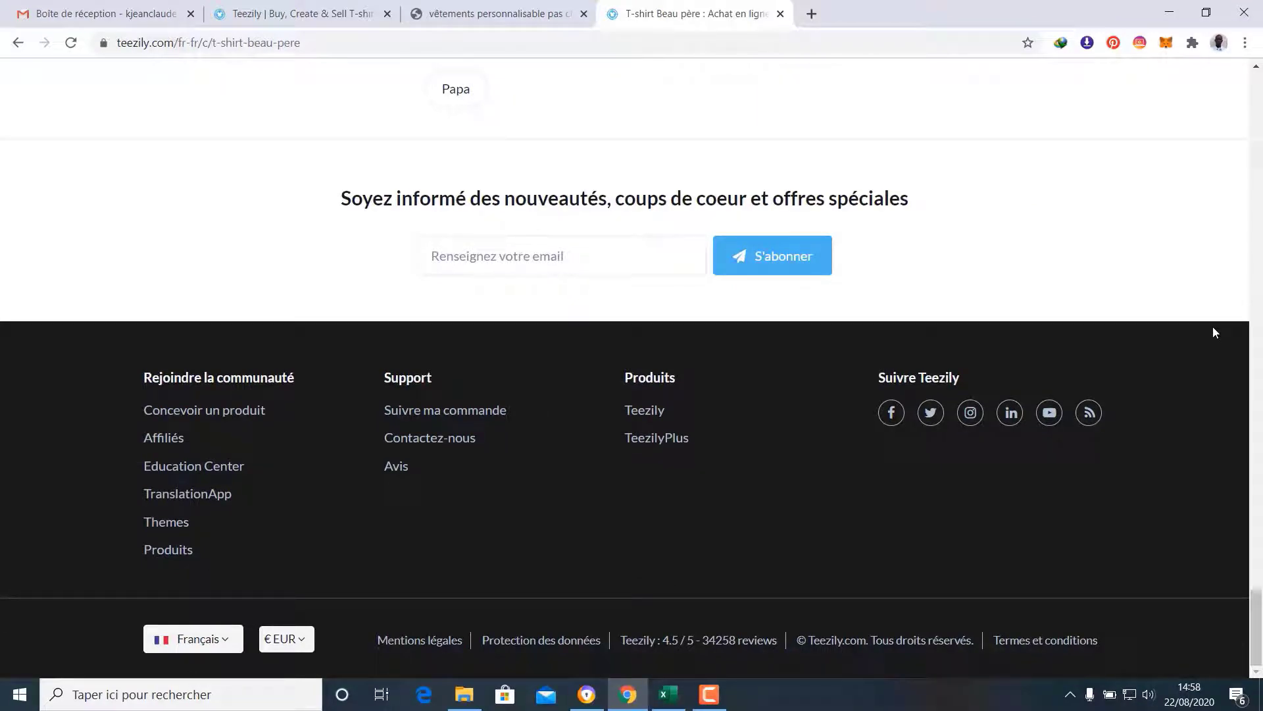
pyautogui.scroll(15, 1215, 332)
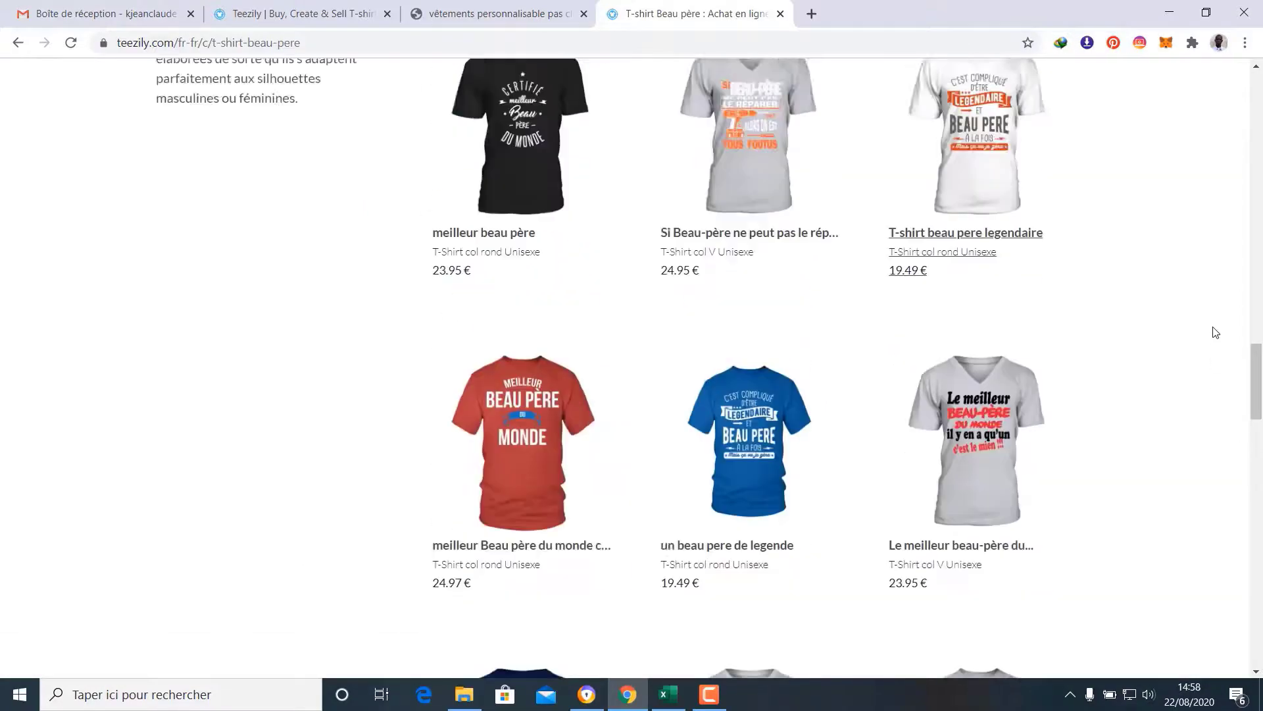
pyautogui.scroll(15, 1215, 332)
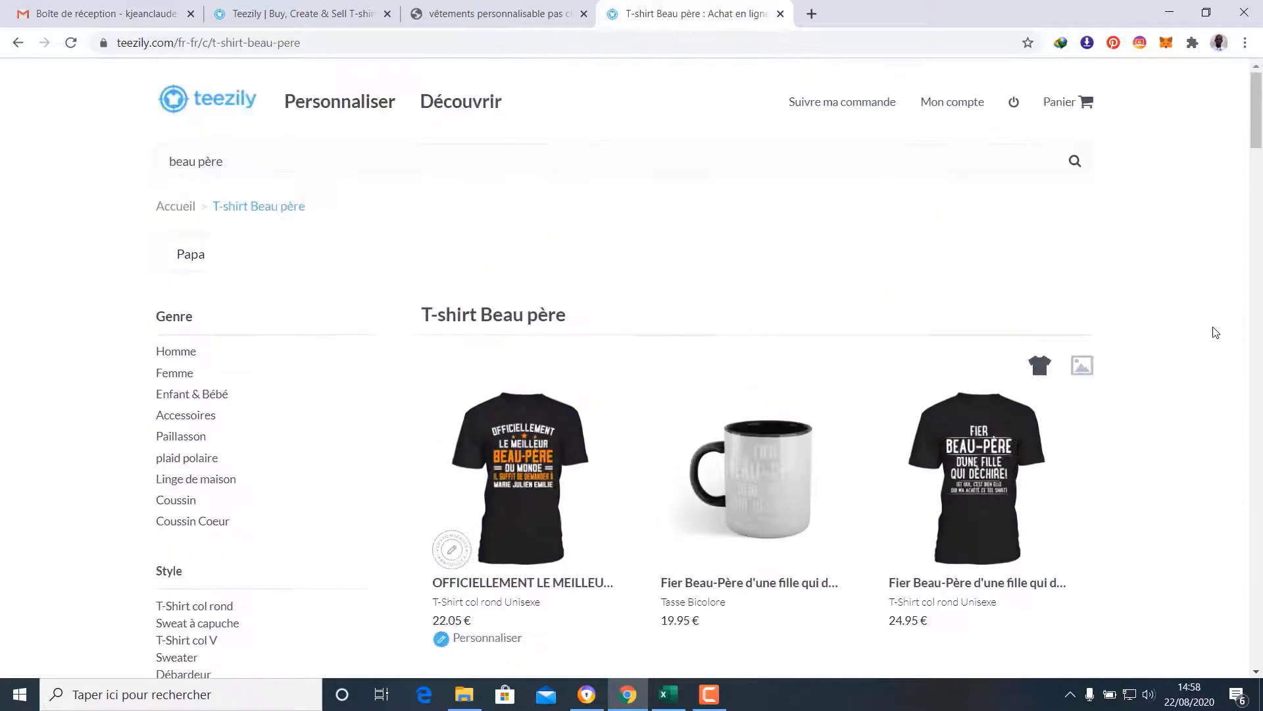
# Go to the Teezily homepage and scroll down to the trending T-shirt categories
pyautogui.click(231, 98)
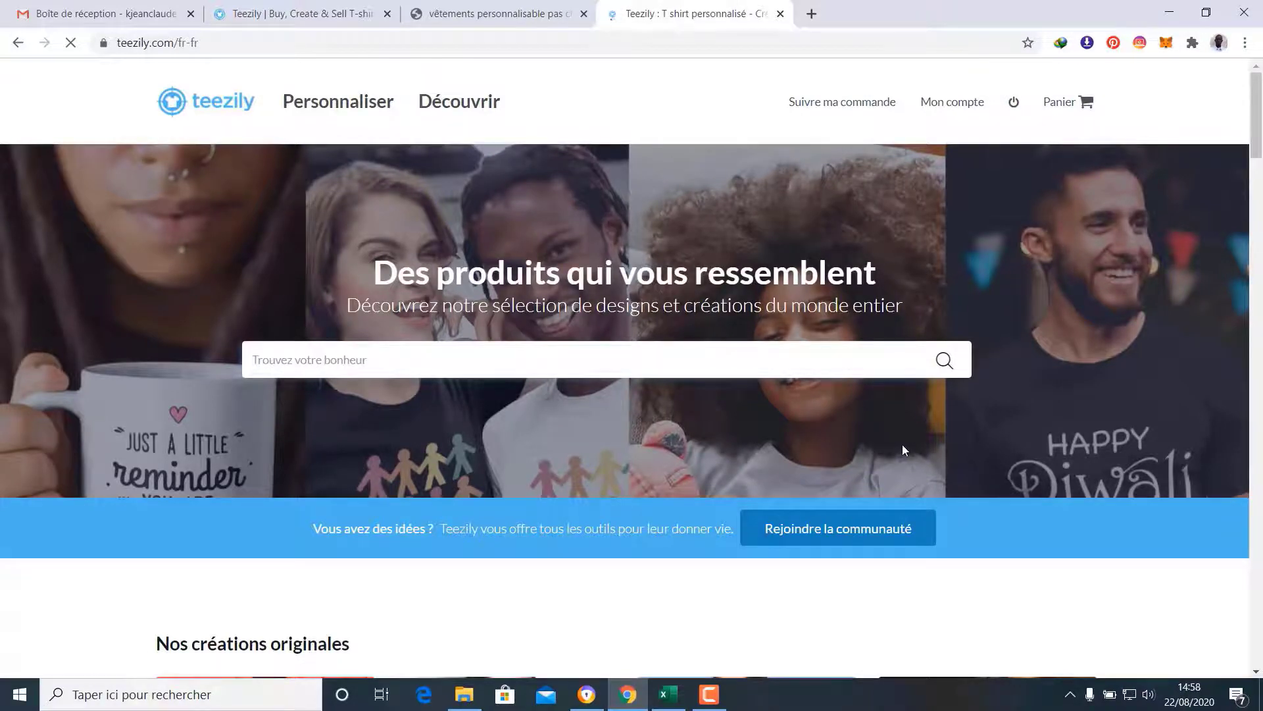
pyautogui.scroll(-9, 902, 446)
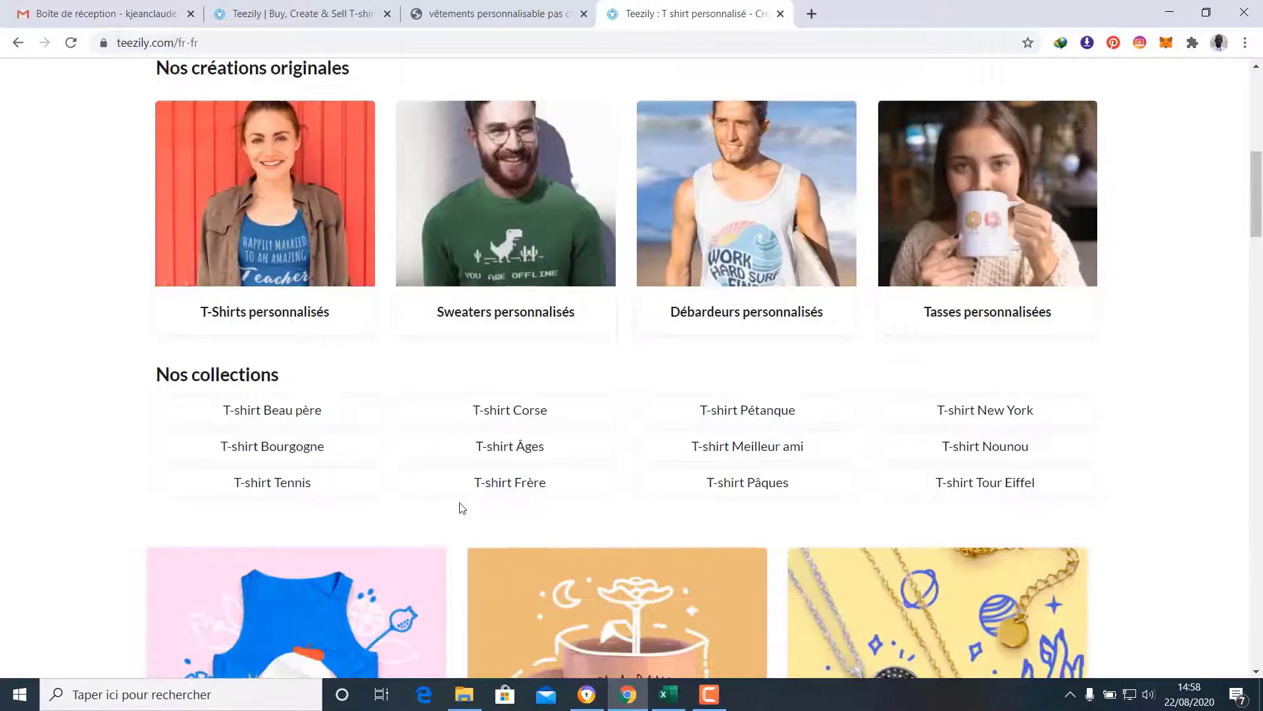
pyautogui.scroll(-18, 464, 506)
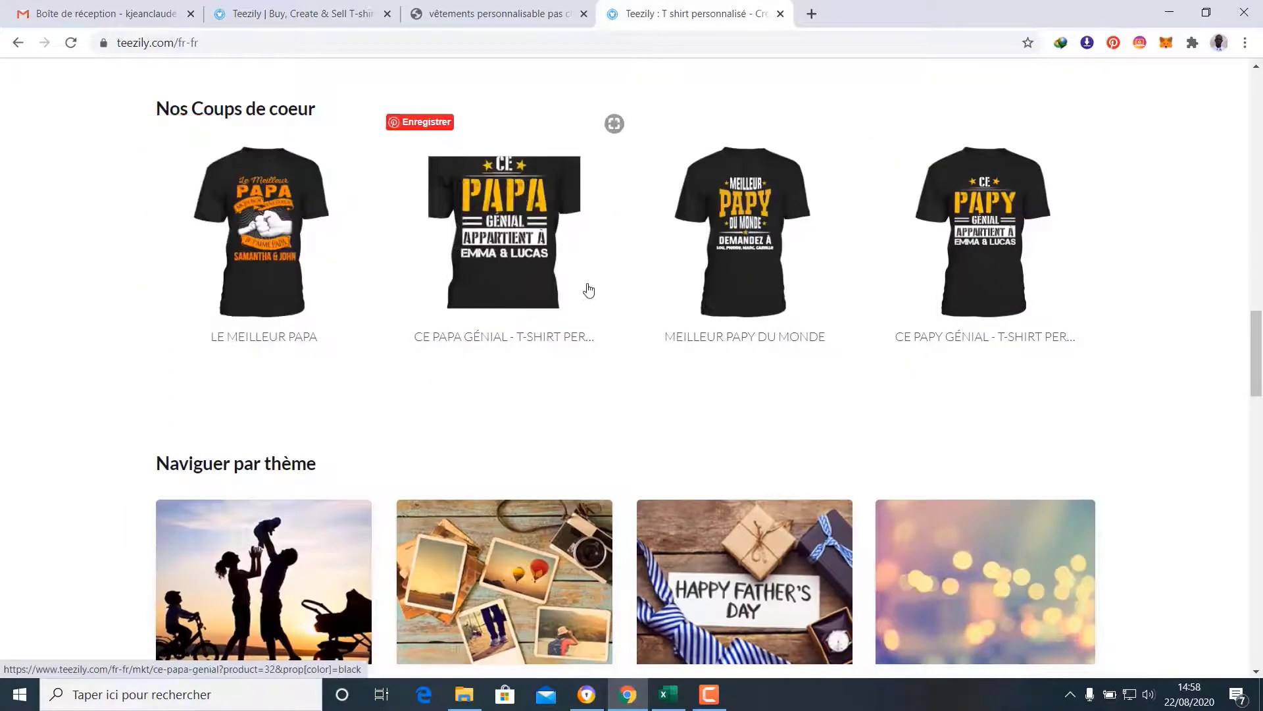
pyautogui.scroll(-4, 428, 322)
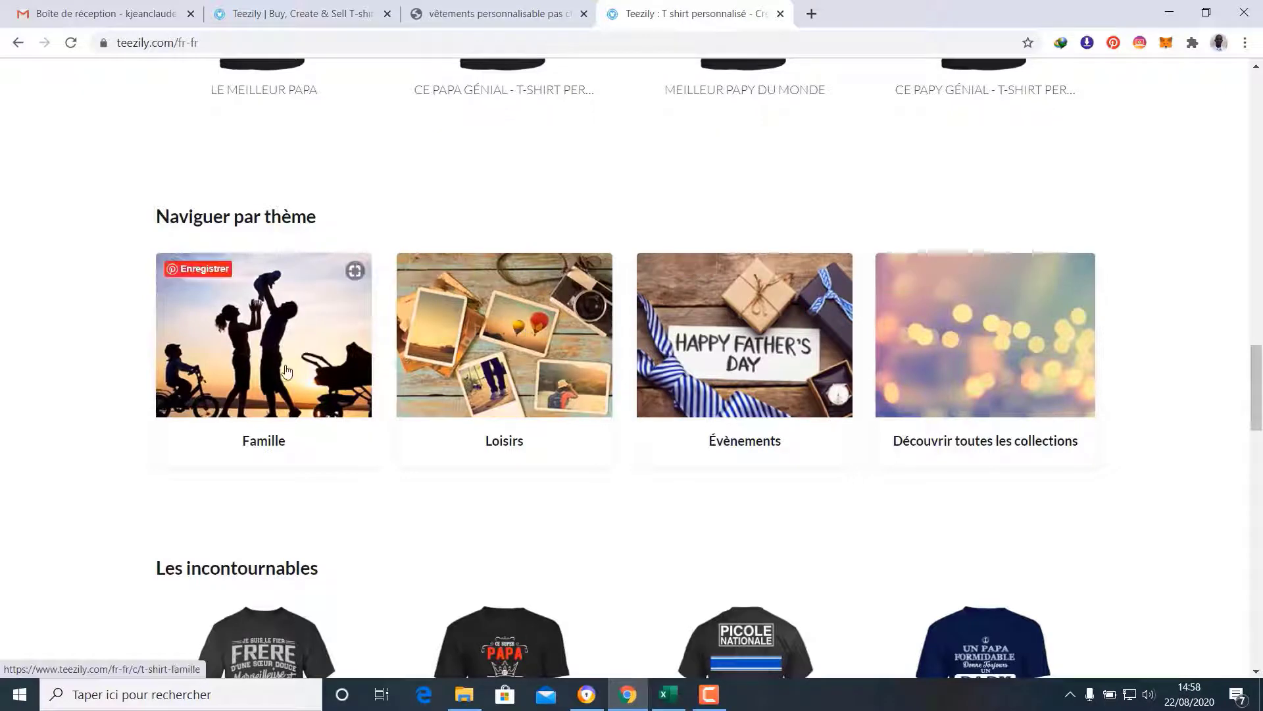
pyautogui.scroll(-6, 282, 366)
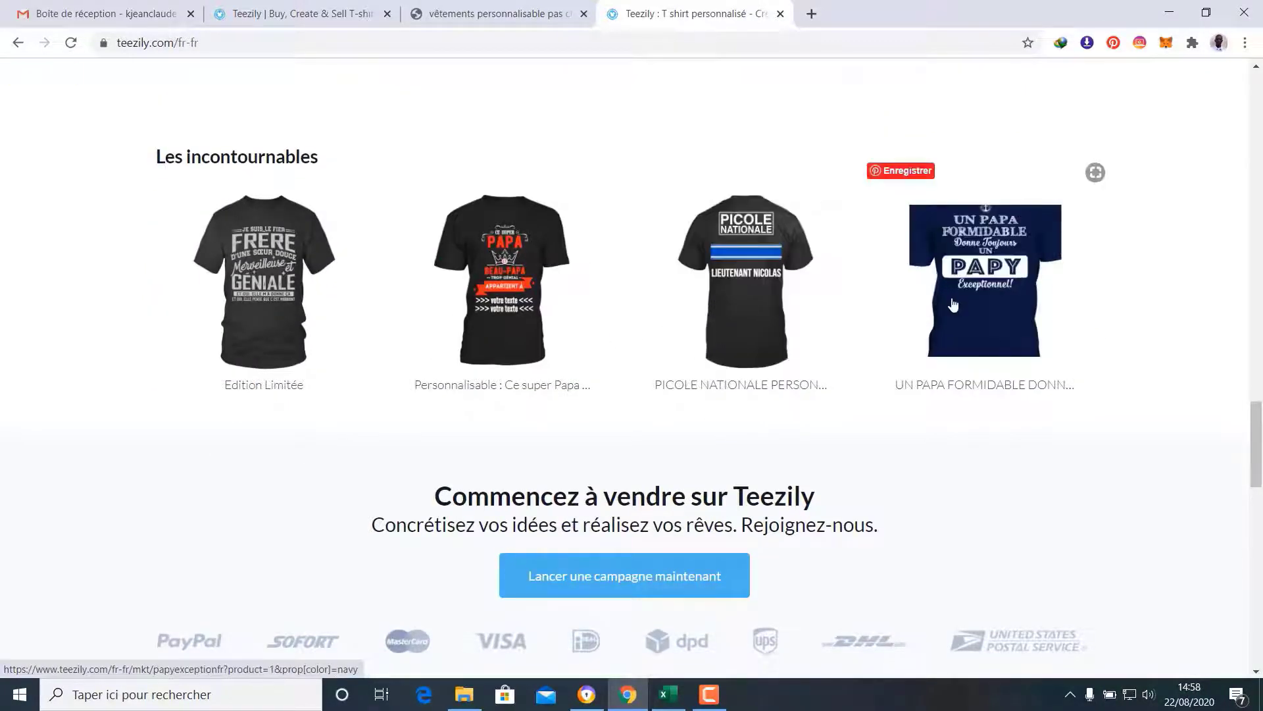
pyautogui.scroll(-12, 959, 314)
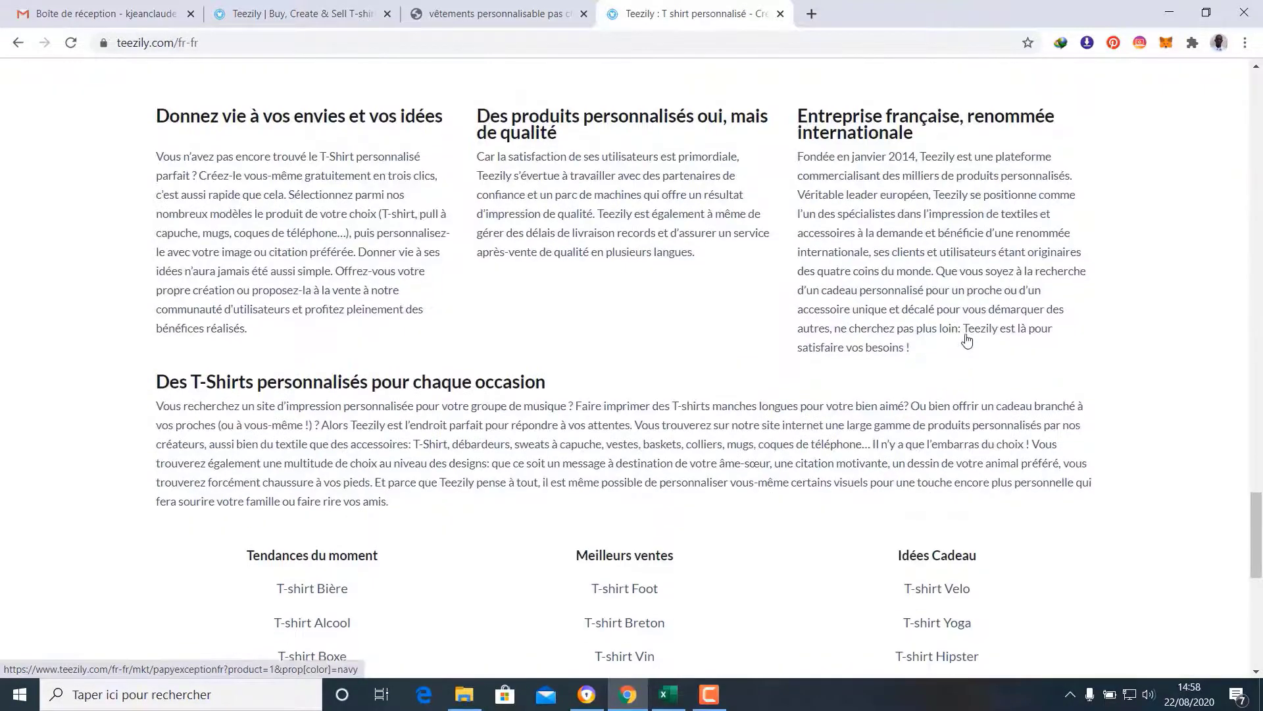
pyautogui.scroll(-1, 966, 341)
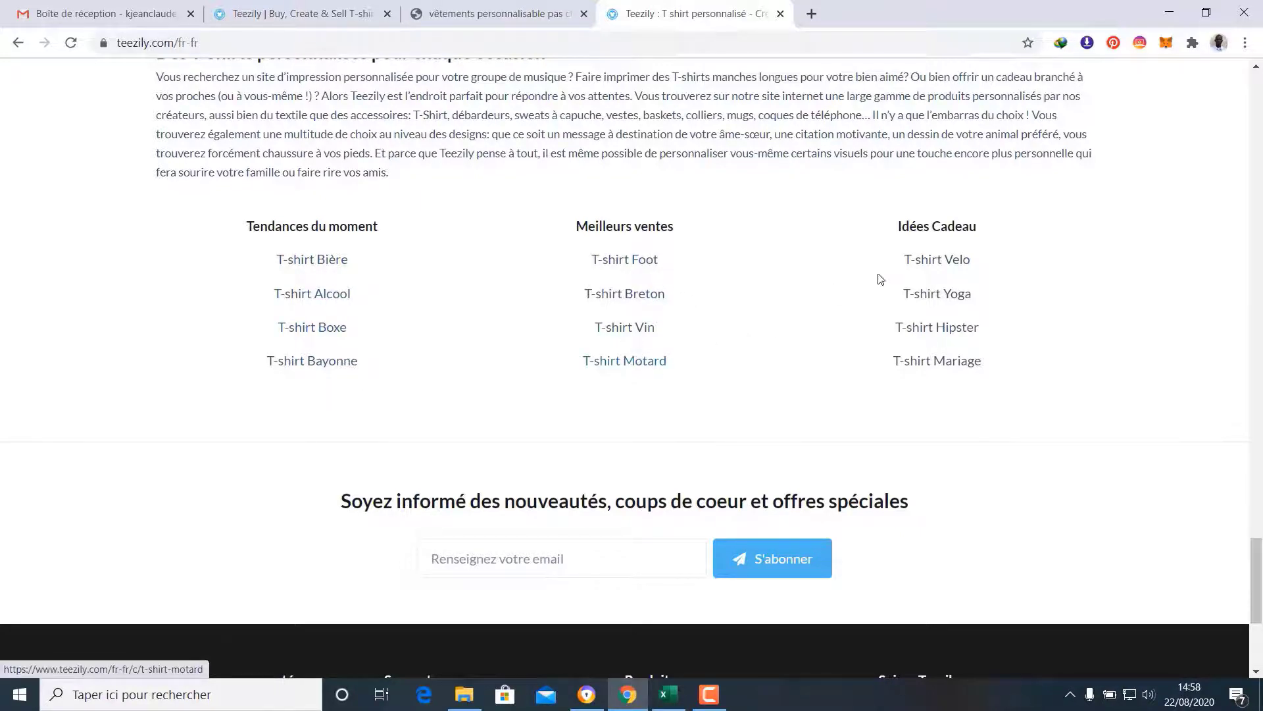
pyautogui.scroll(-1, 954, 375)
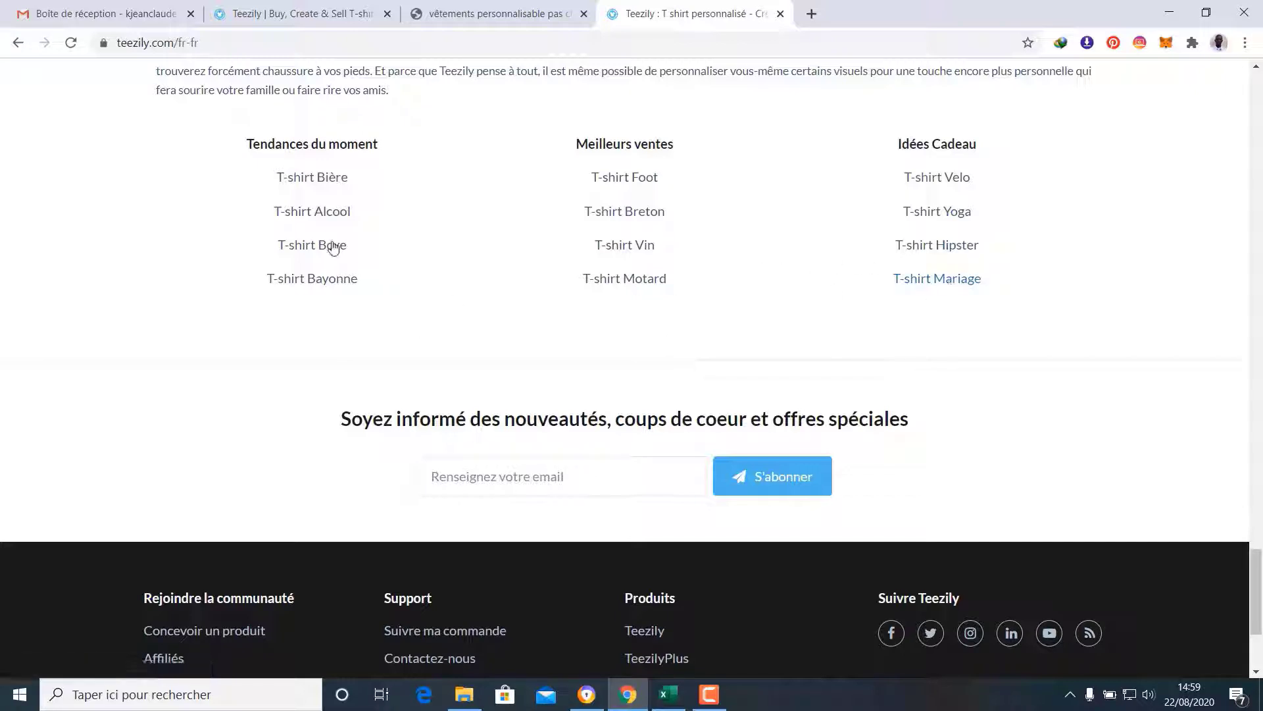
# Open the T-shirt Alcool collection and scroll through designs like Alcool at 14.90 €
pyautogui.click(332, 217)
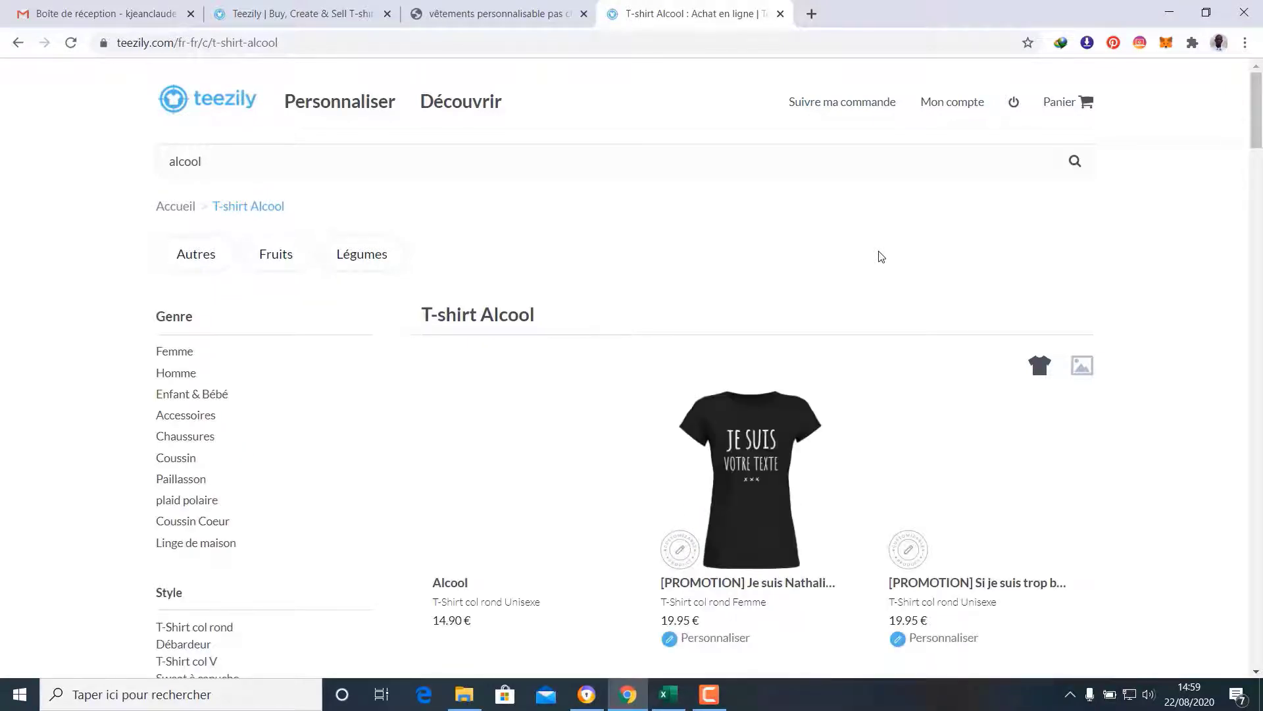
pyautogui.scroll(-1, 881, 255)
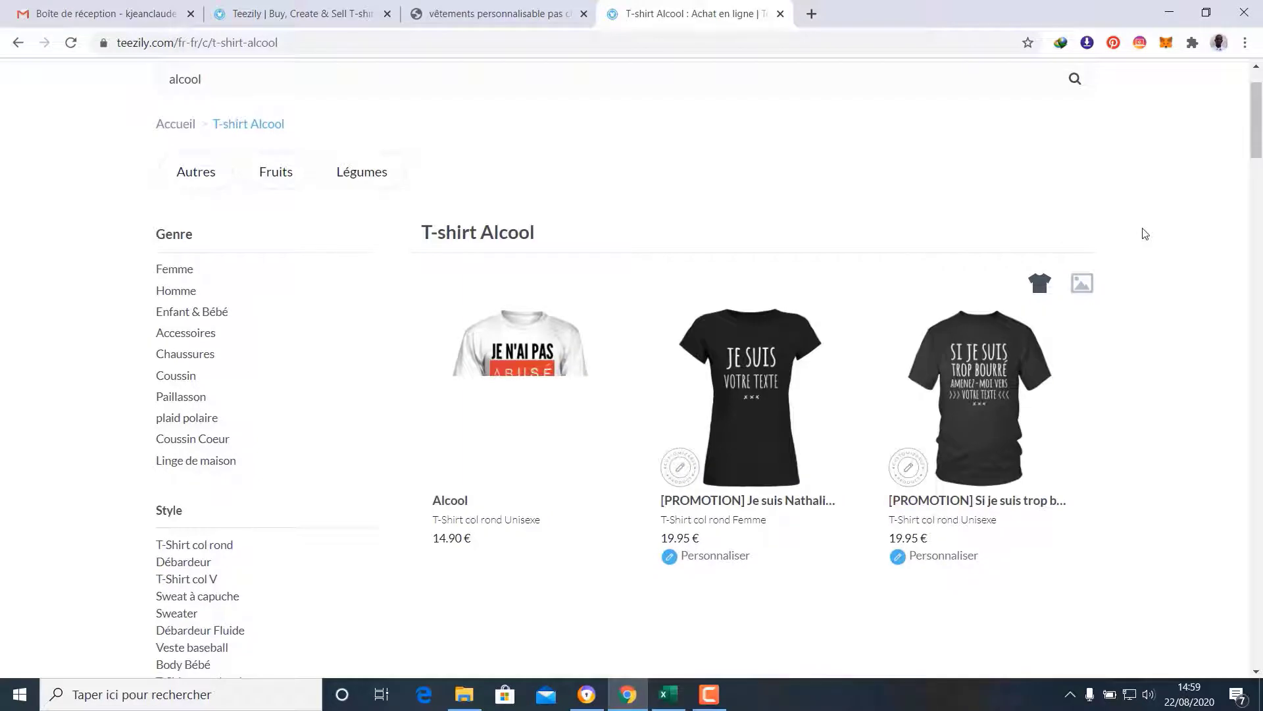
pyautogui.scroll(-1, 1145, 234)
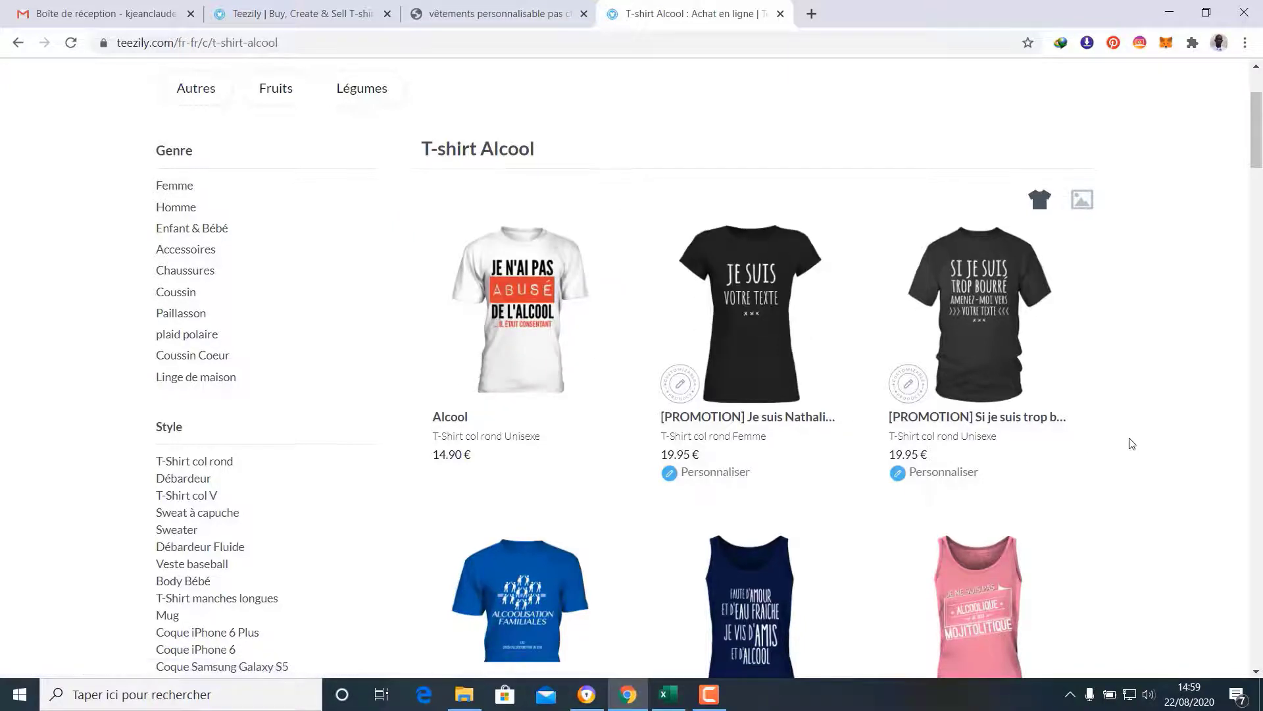
pyautogui.scroll(-4, 1094, 459)
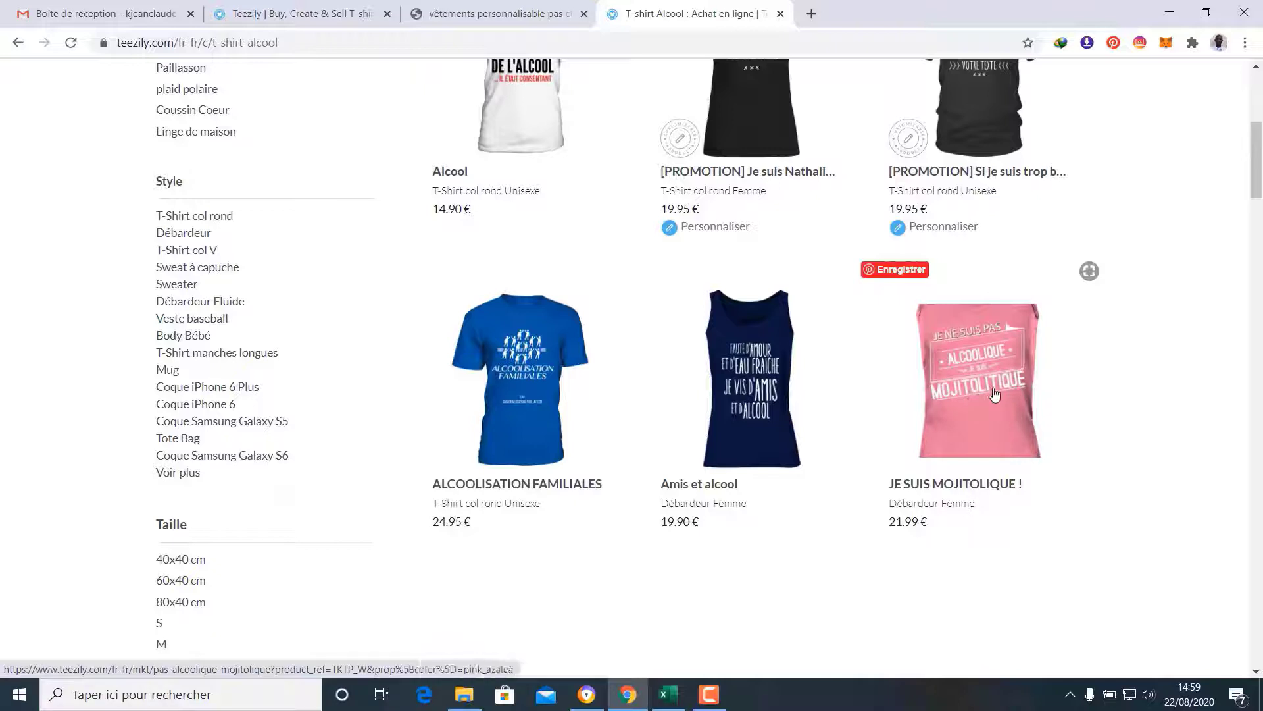
pyautogui.scroll(-4, 1258, 444)
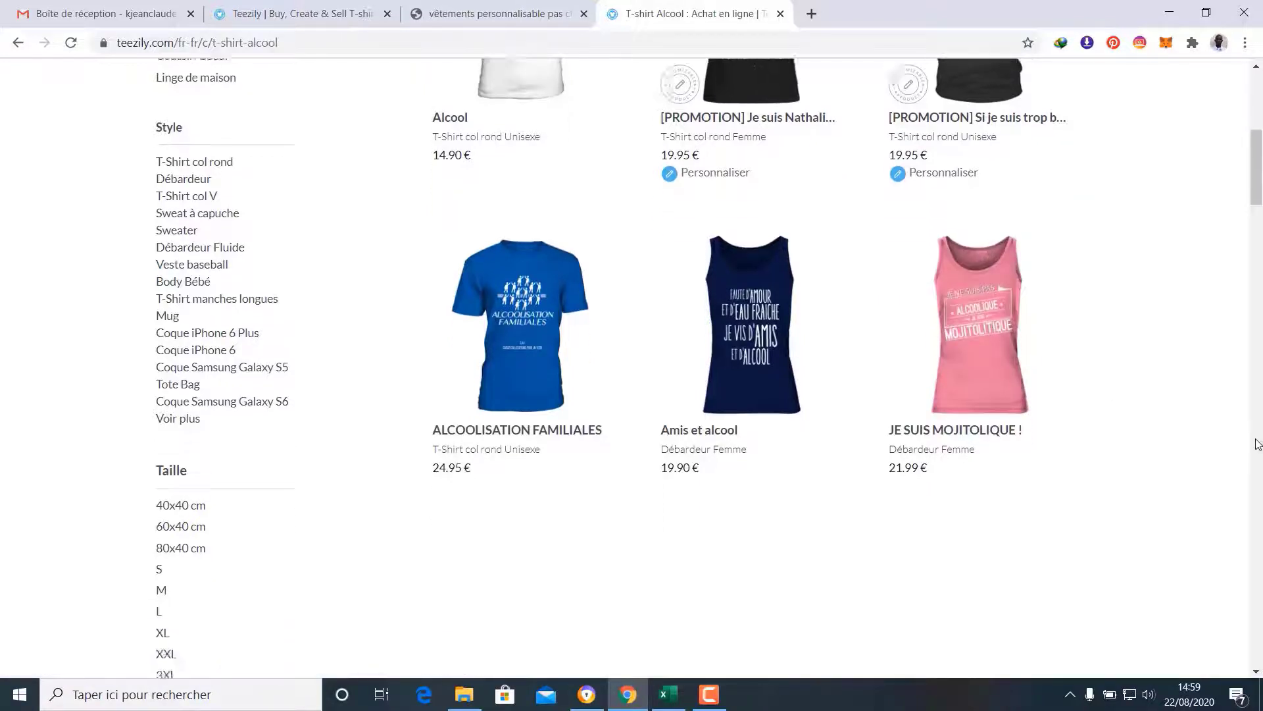
pyautogui.scroll(-13, 1258, 444)
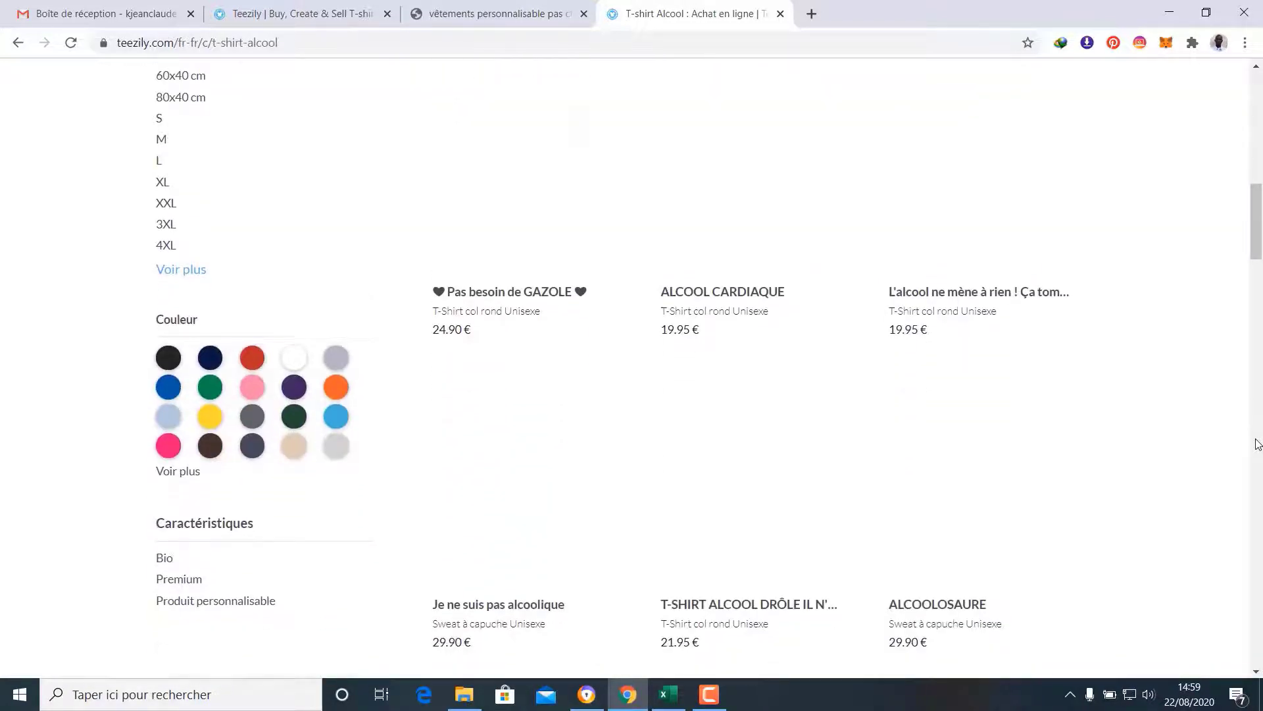
pyautogui.scroll(-10, 1258, 444)
pyautogui.scroll(18, 1258, 444)
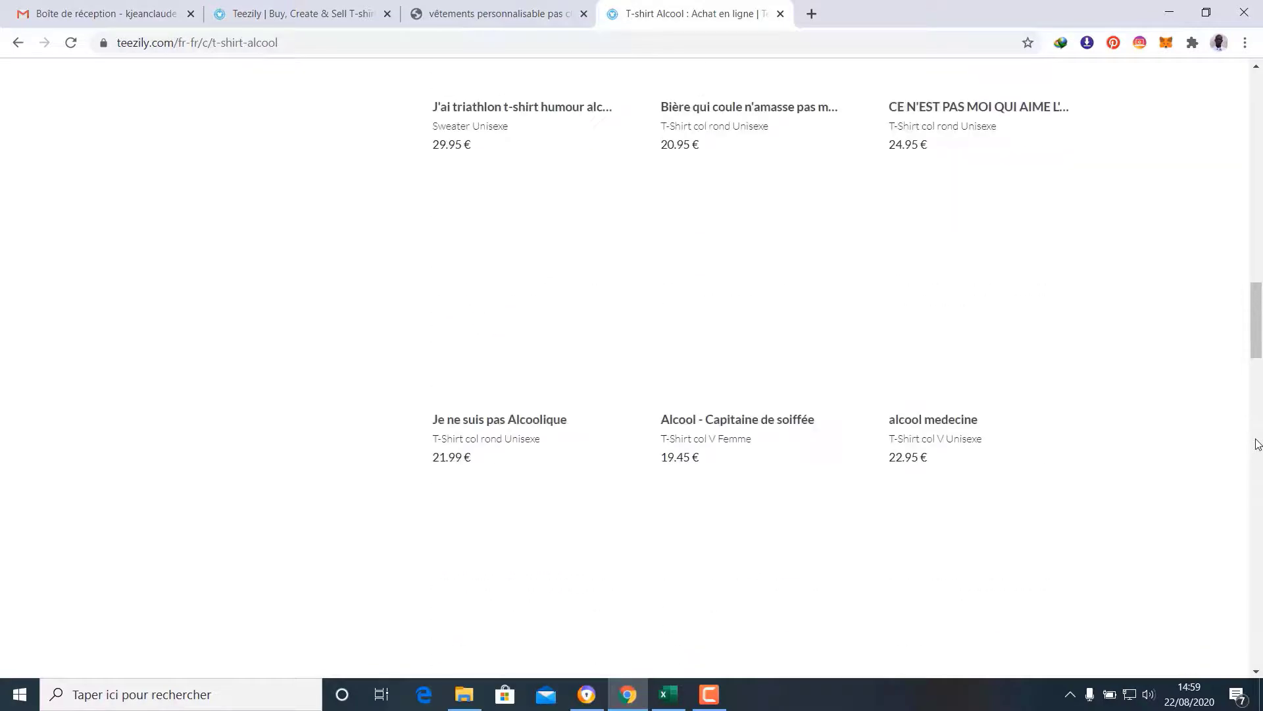
pyautogui.scroll(9, 1258, 444)
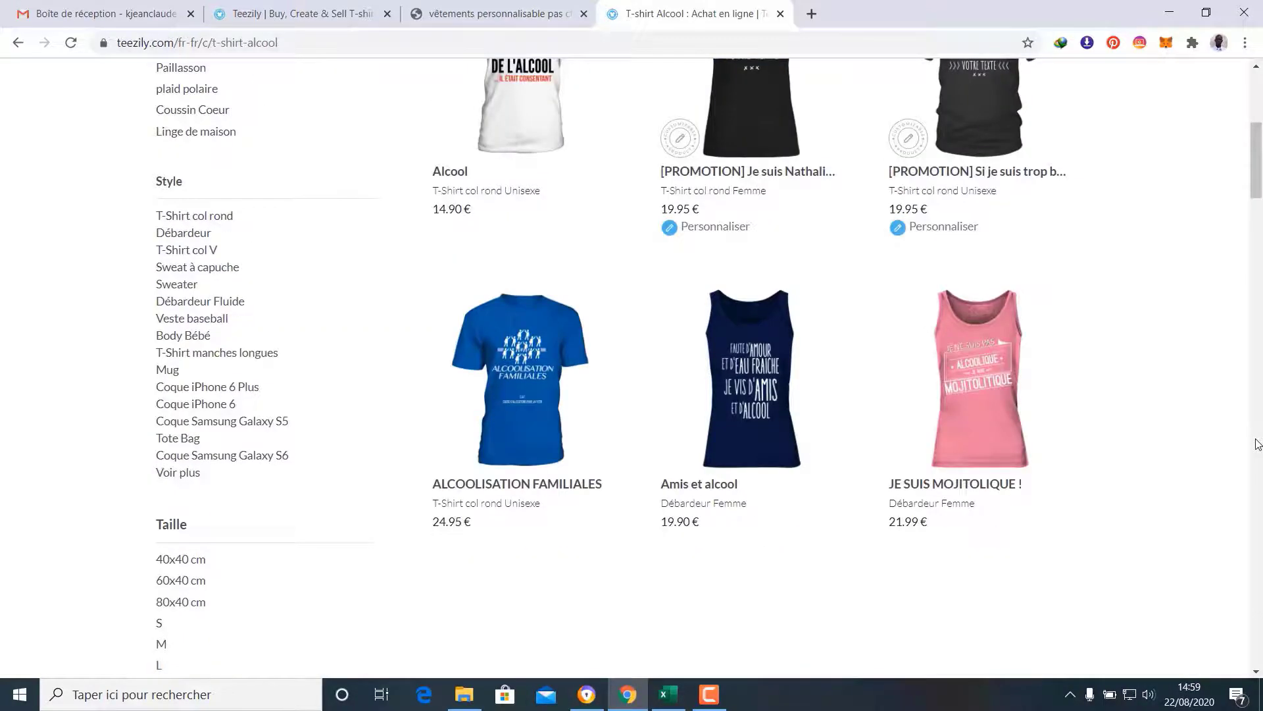
pyautogui.scroll(4, 1258, 444)
pyautogui.scroll(-10, 1258, 444)
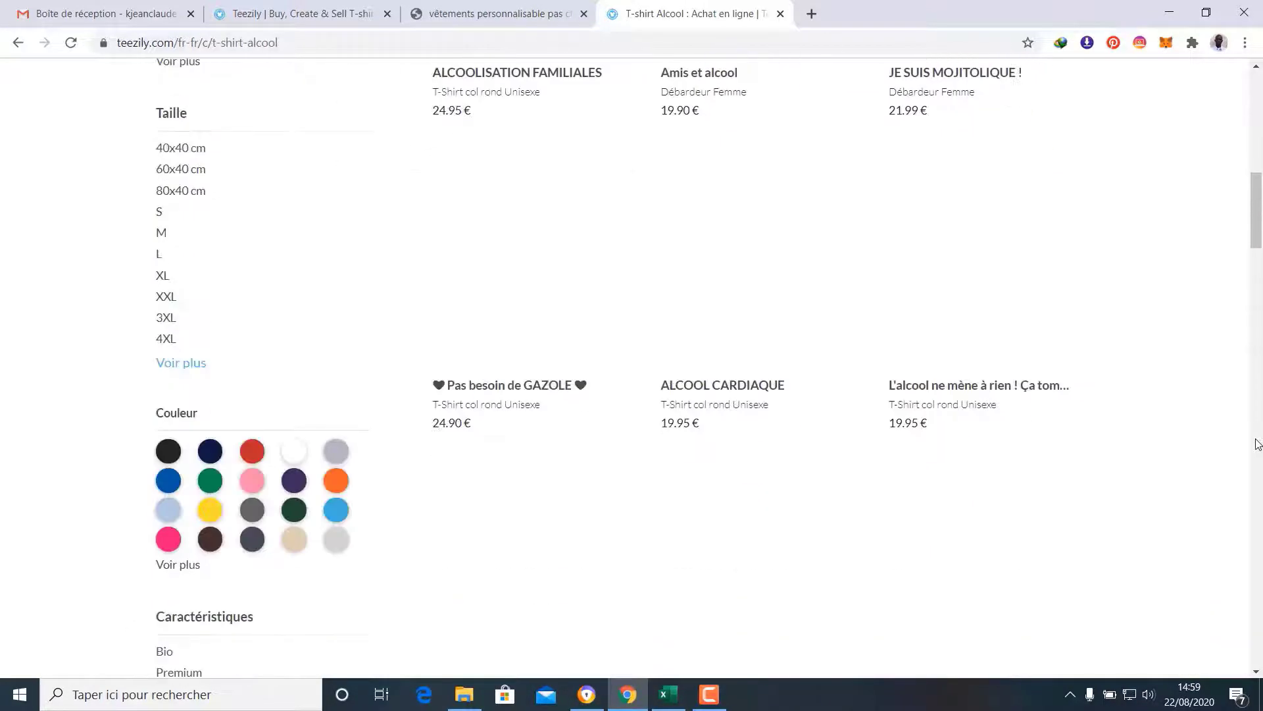
pyautogui.scroll(5, 1258, 444)
# Reload the mesoutilsdecuisine.com storefront and scroll from the banner down to the footer and back
pyautogui.hotkey('ctrl', 'shift', 'Tab')
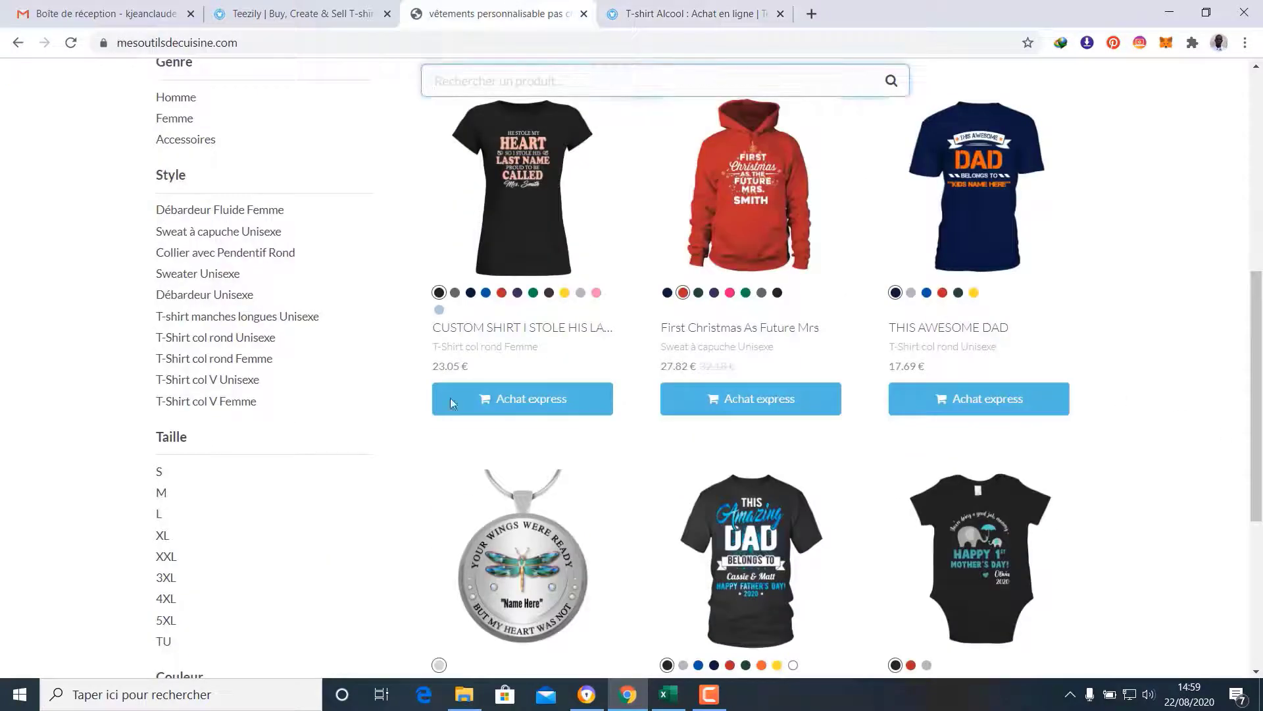
pyautogui.scroll(5, 380, 355)
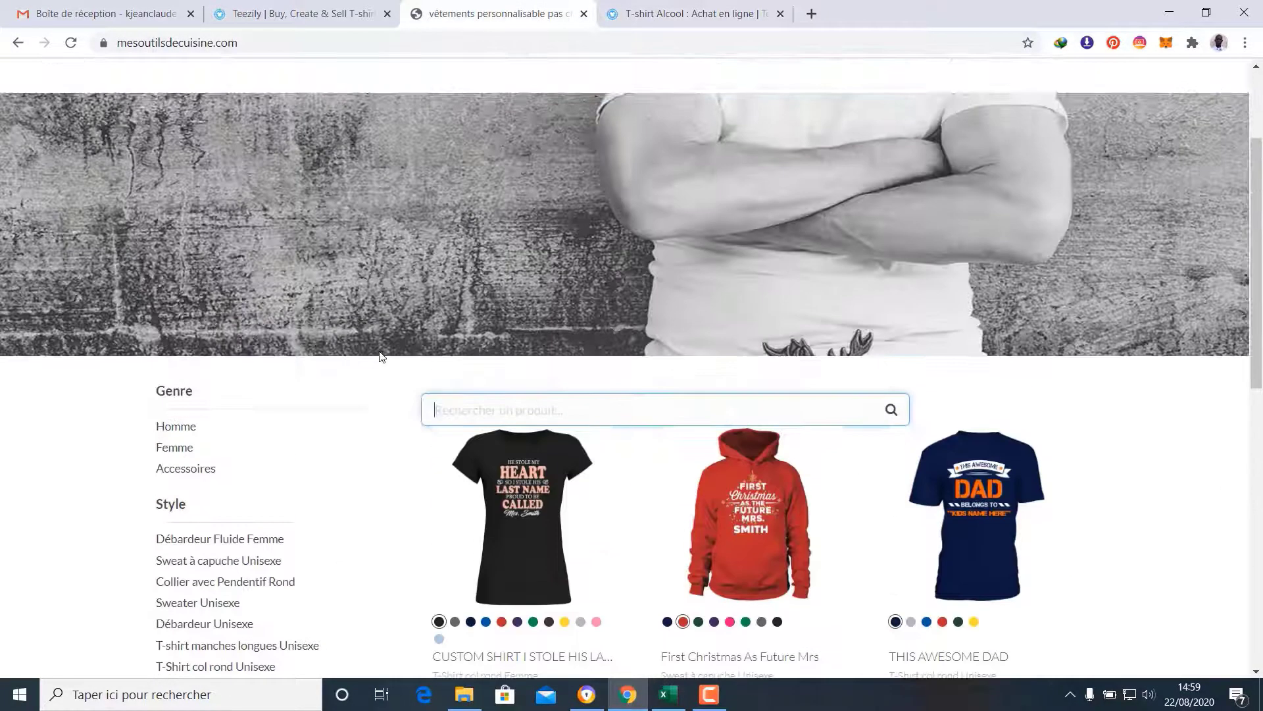
pyautogui.scroll(-3, 275, 332)
pyautogui.click(72, 44)
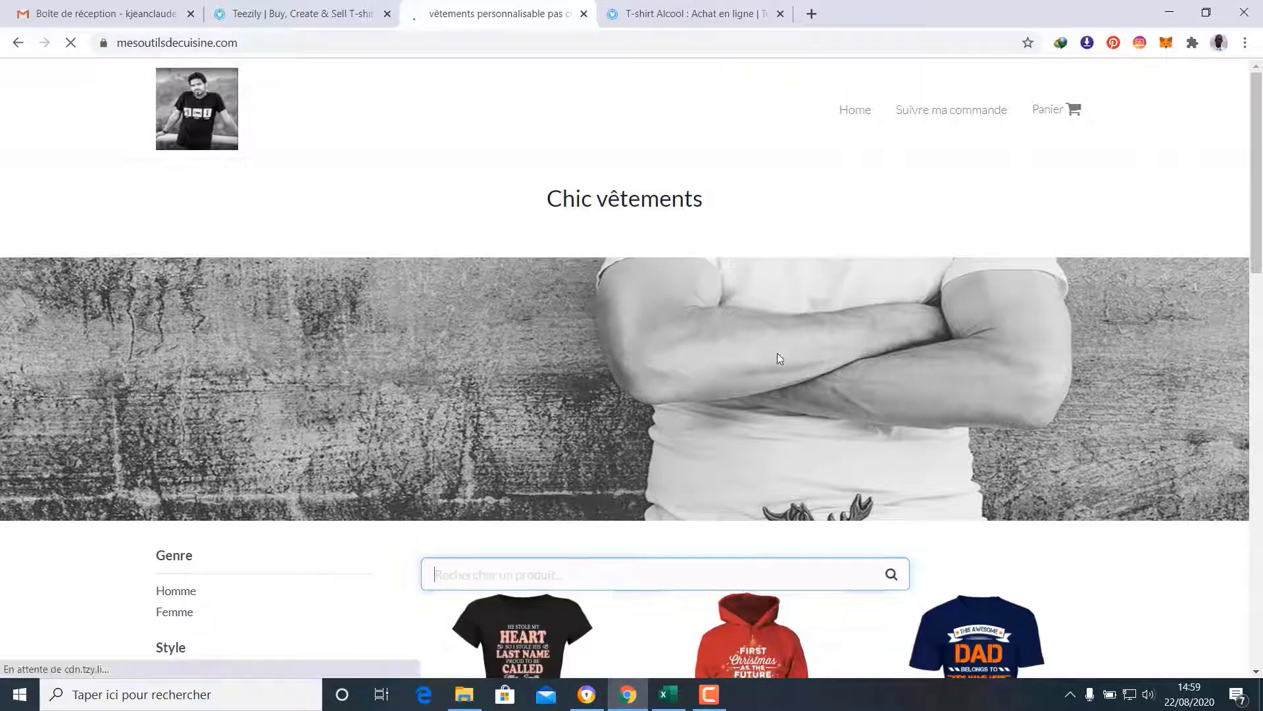
pyautogui.scroll(-9, 1093, 347)
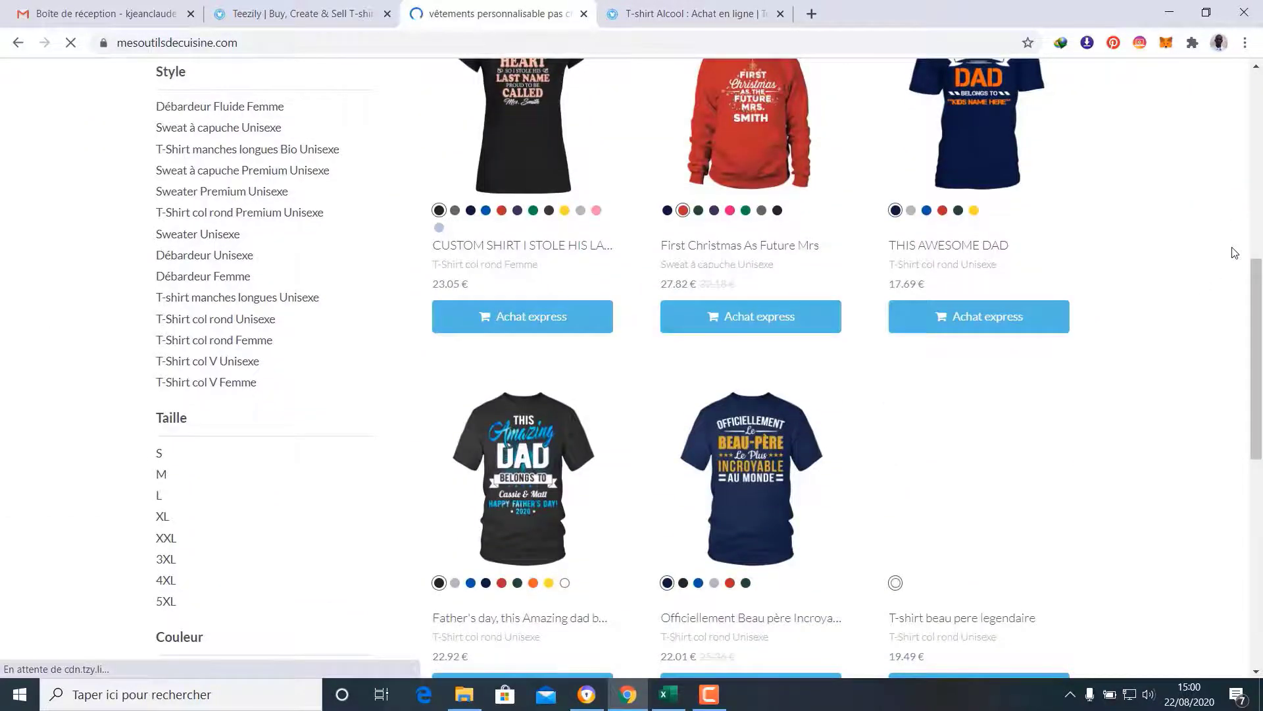
pyautogui.scroll(-1, 1234, 252)
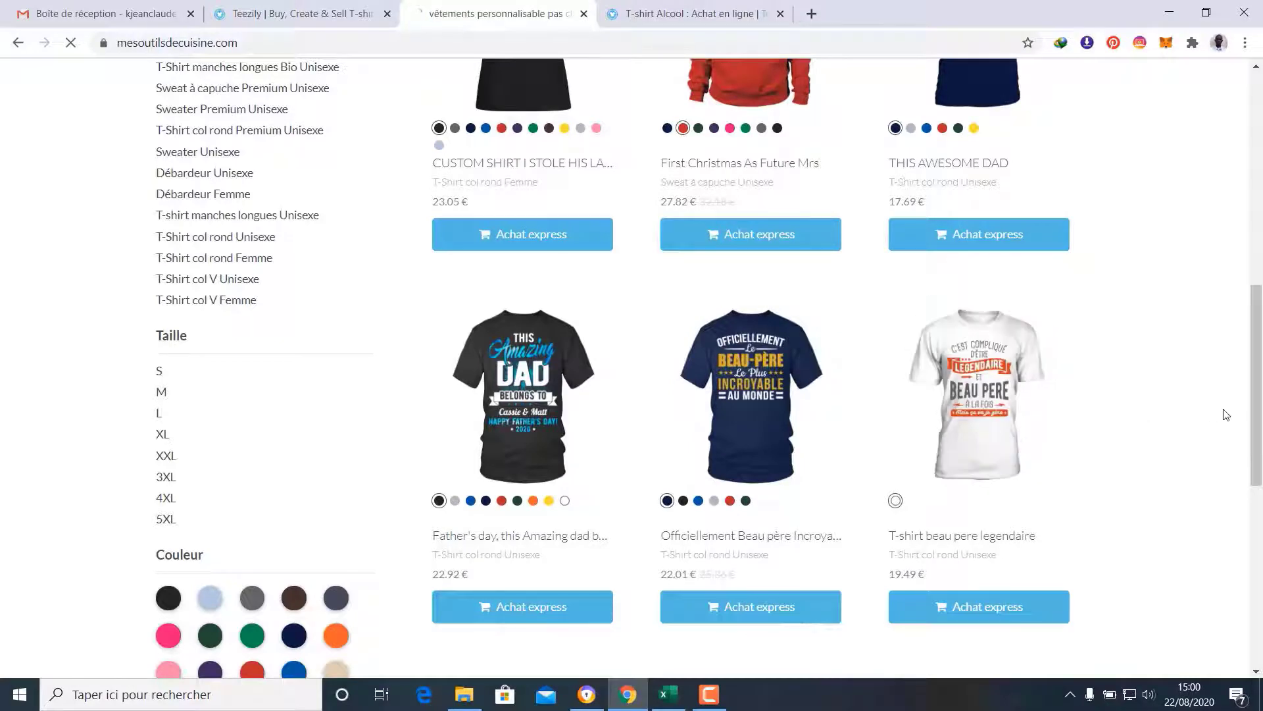
pyautogui.scroll(-2, 1148, 413)
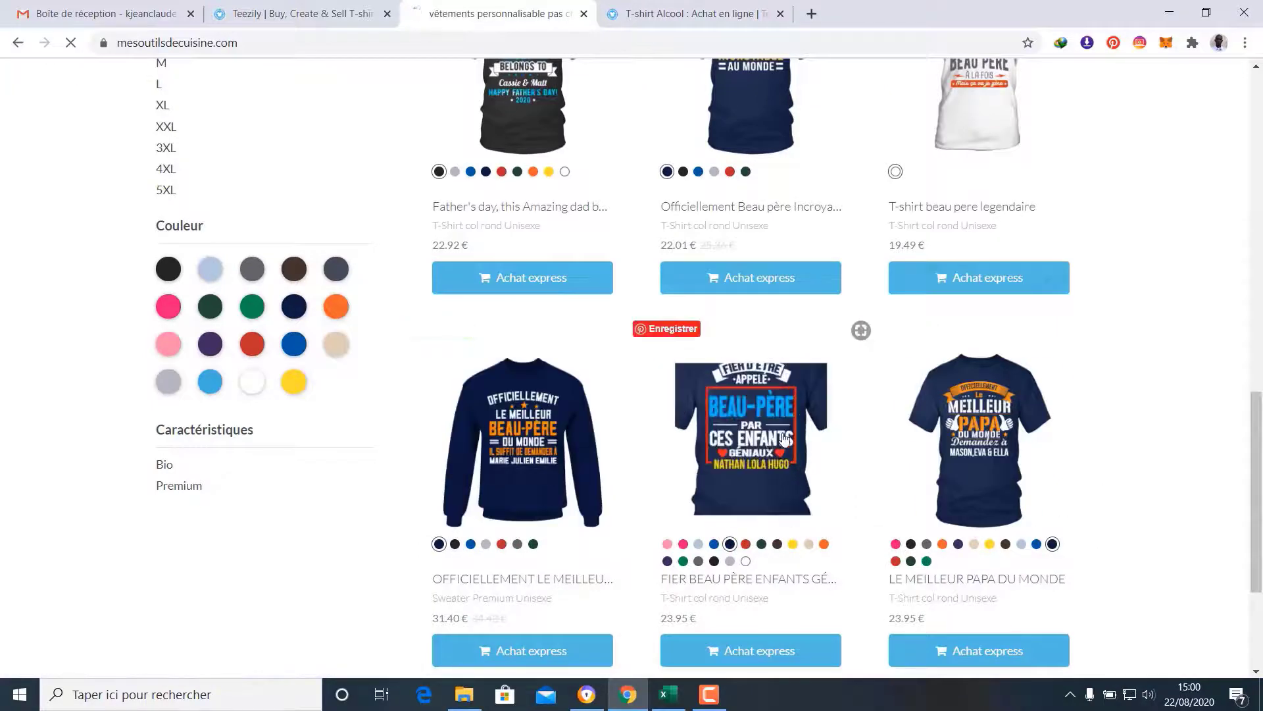
pyautogui.scroll(-1, 1066, 395)
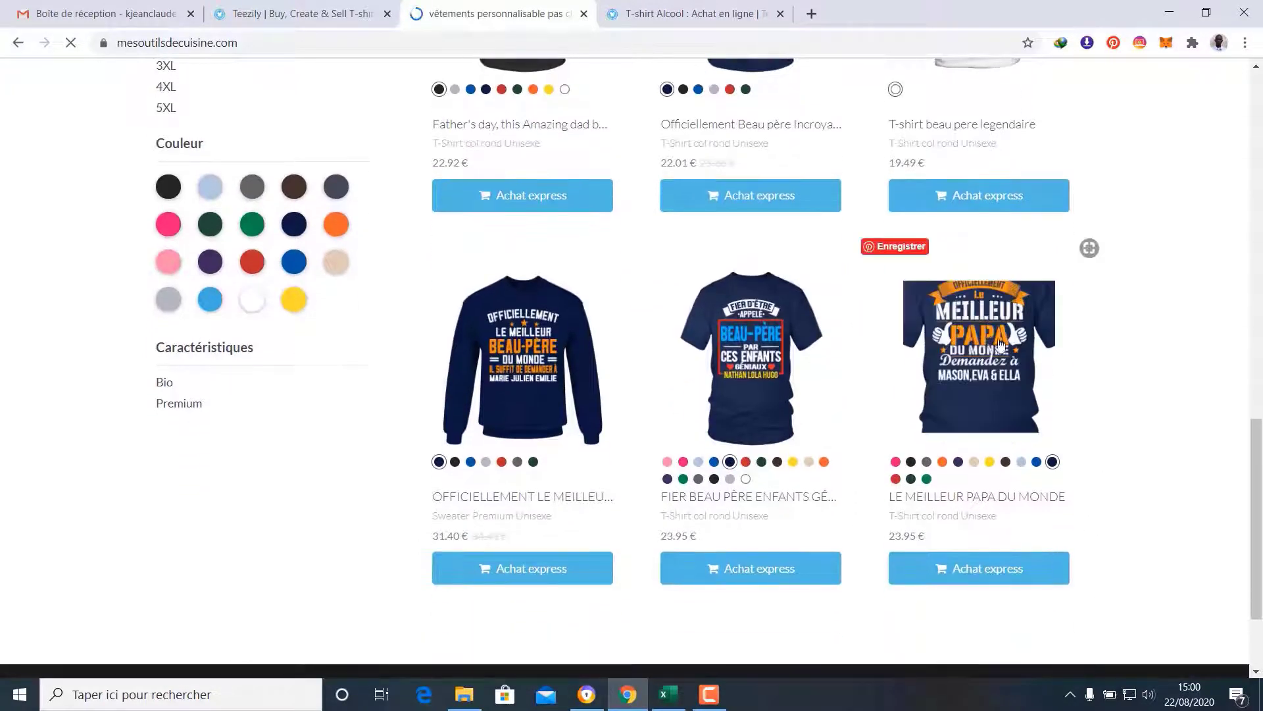
pyautogui.scroll(-1, 1079, 335)
pyautogui.scroll(2, 1100, 339)
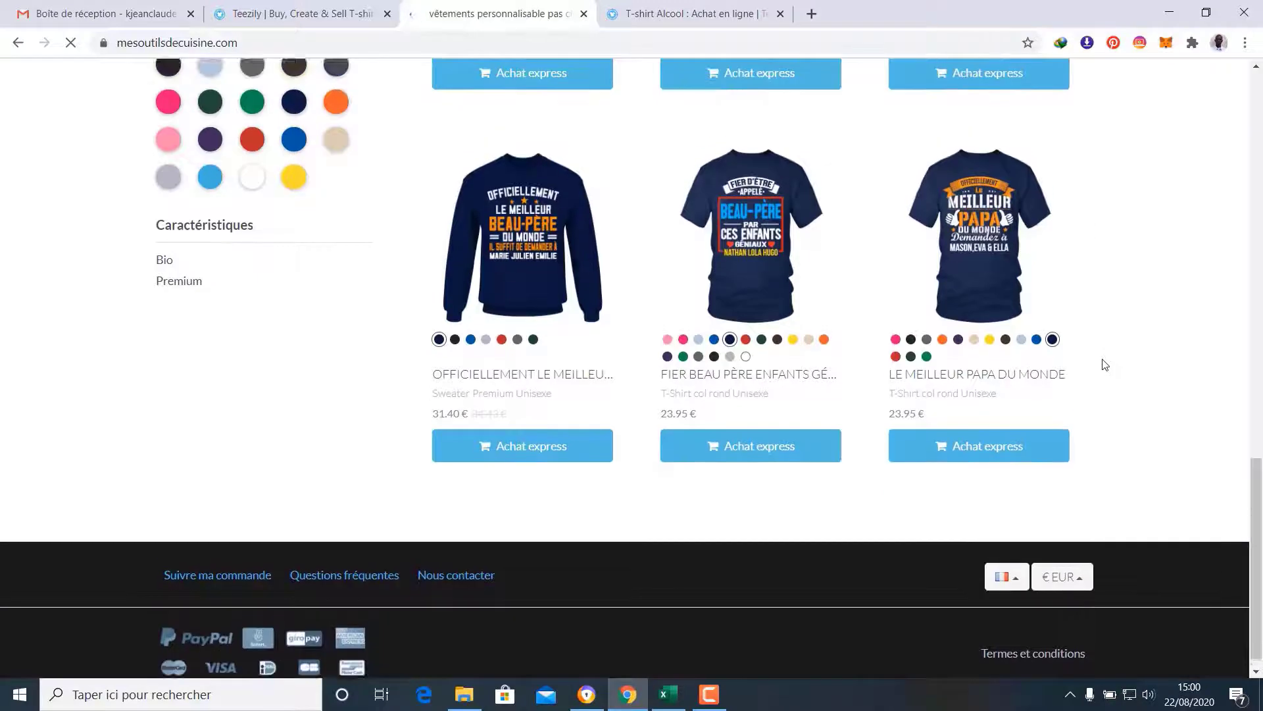
pyautogui.scroll(6, 1101, 375)
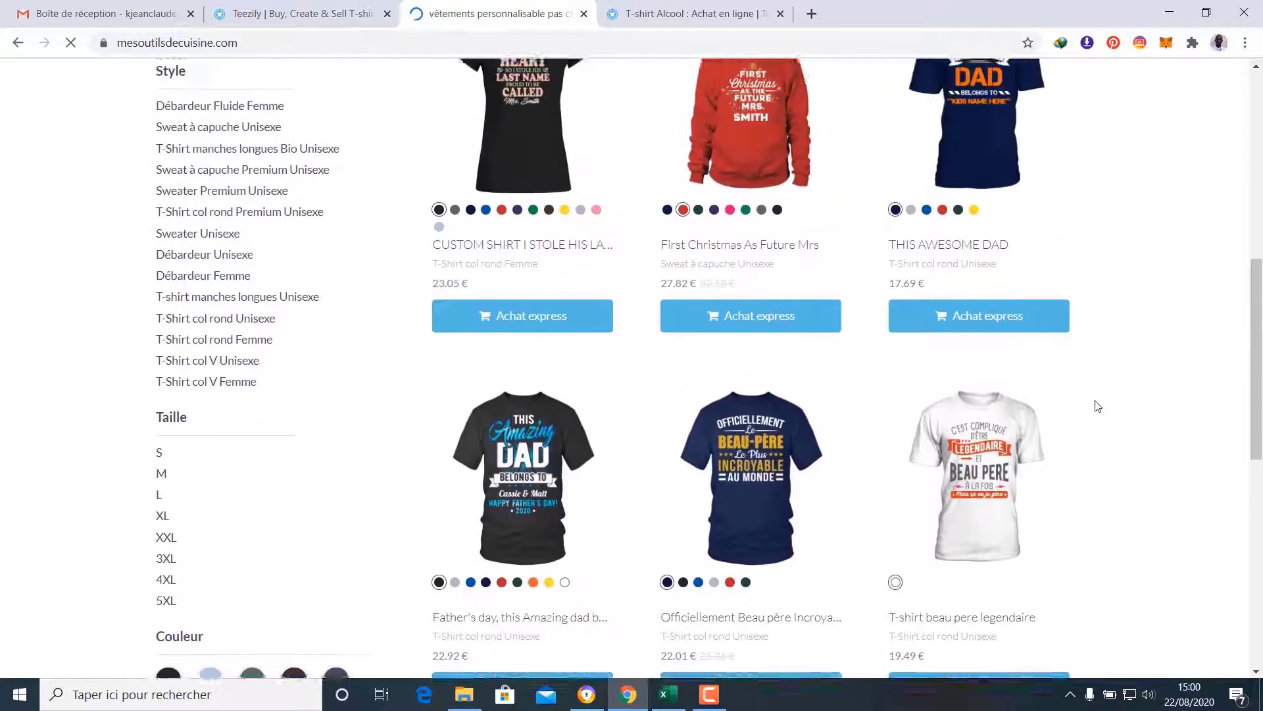
pyautogui.scroll(5, 1097, 406)
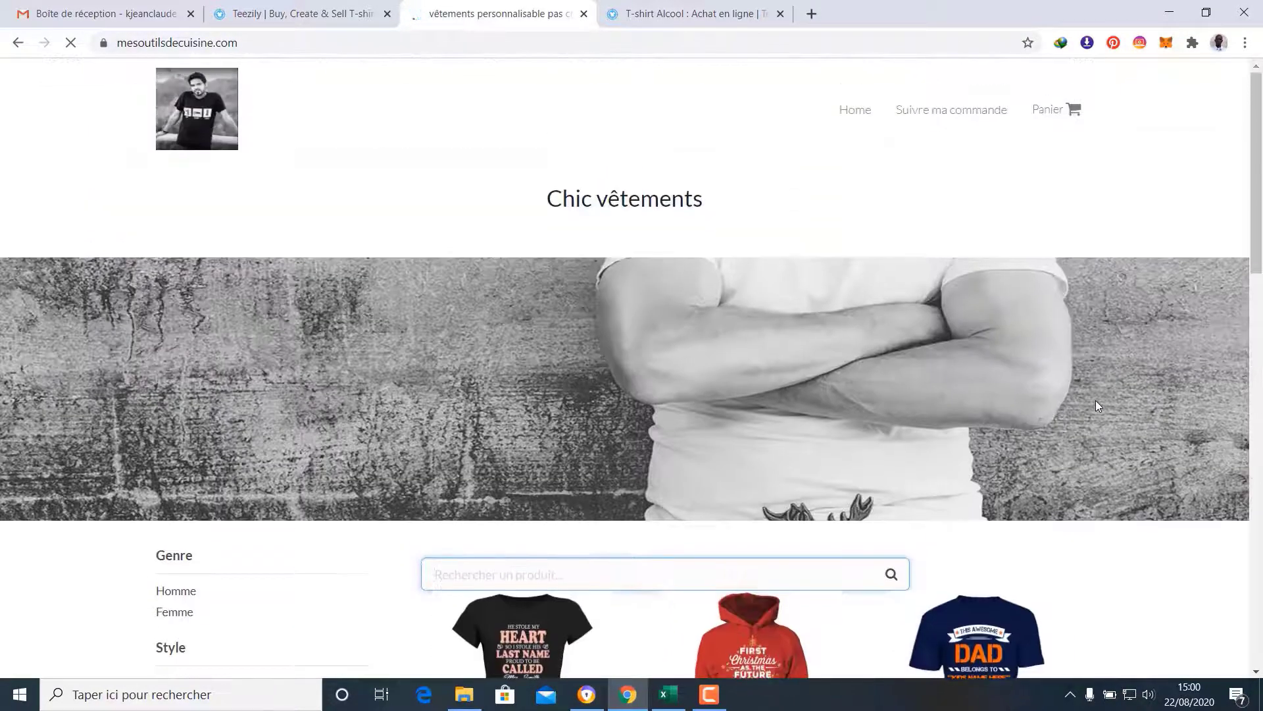
pyautogui.scroll(-9, 1096, 402)
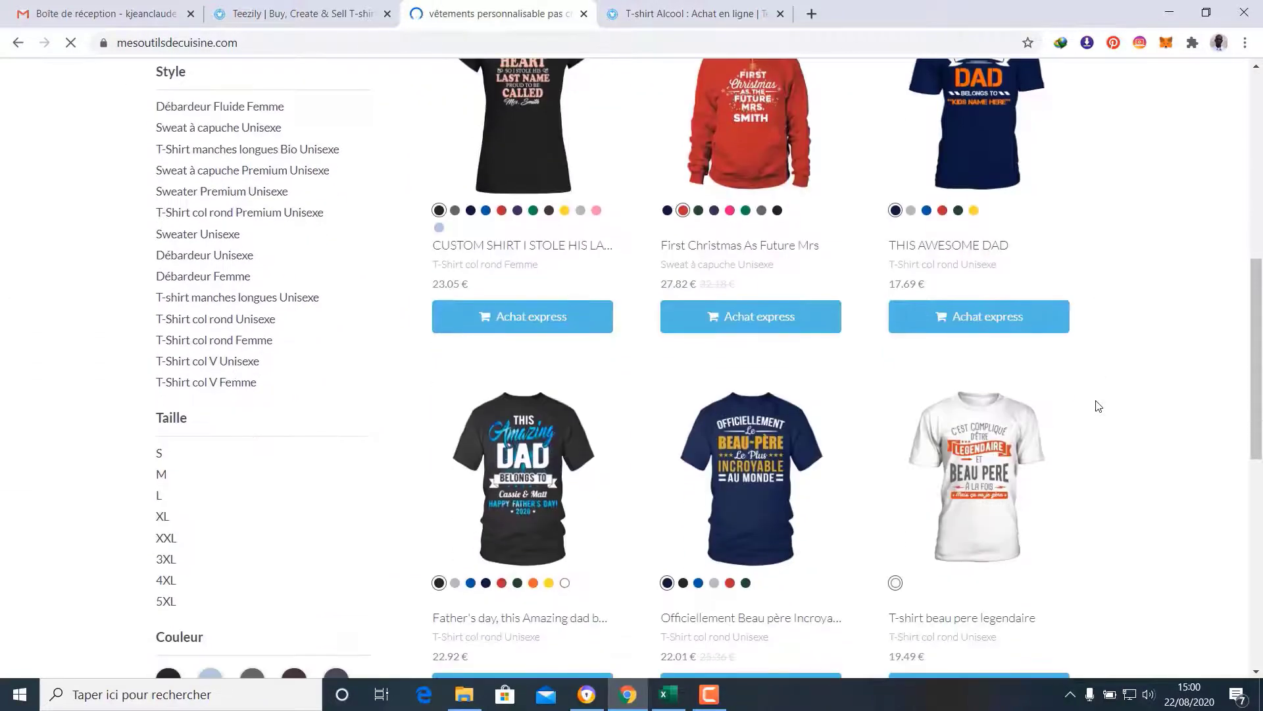
pyautogui.scroll(-5, 1098, 405)
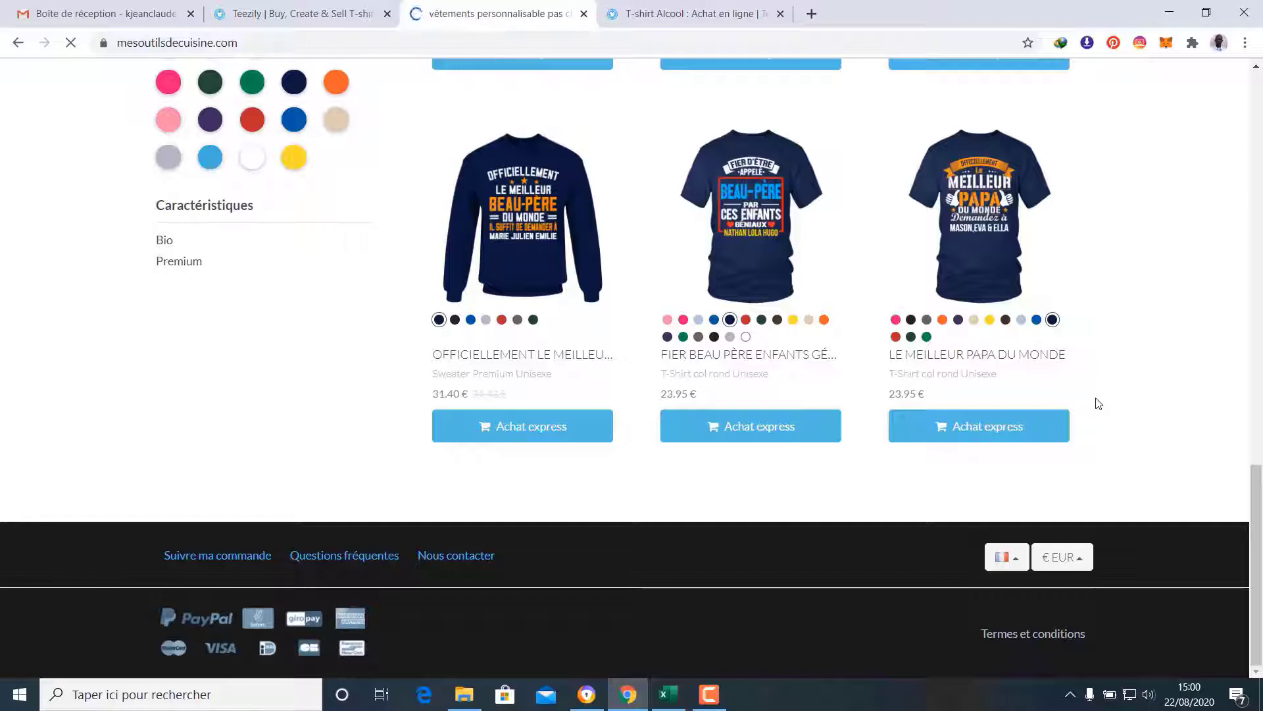
pyautogui.scroll(5, 1098, 403)
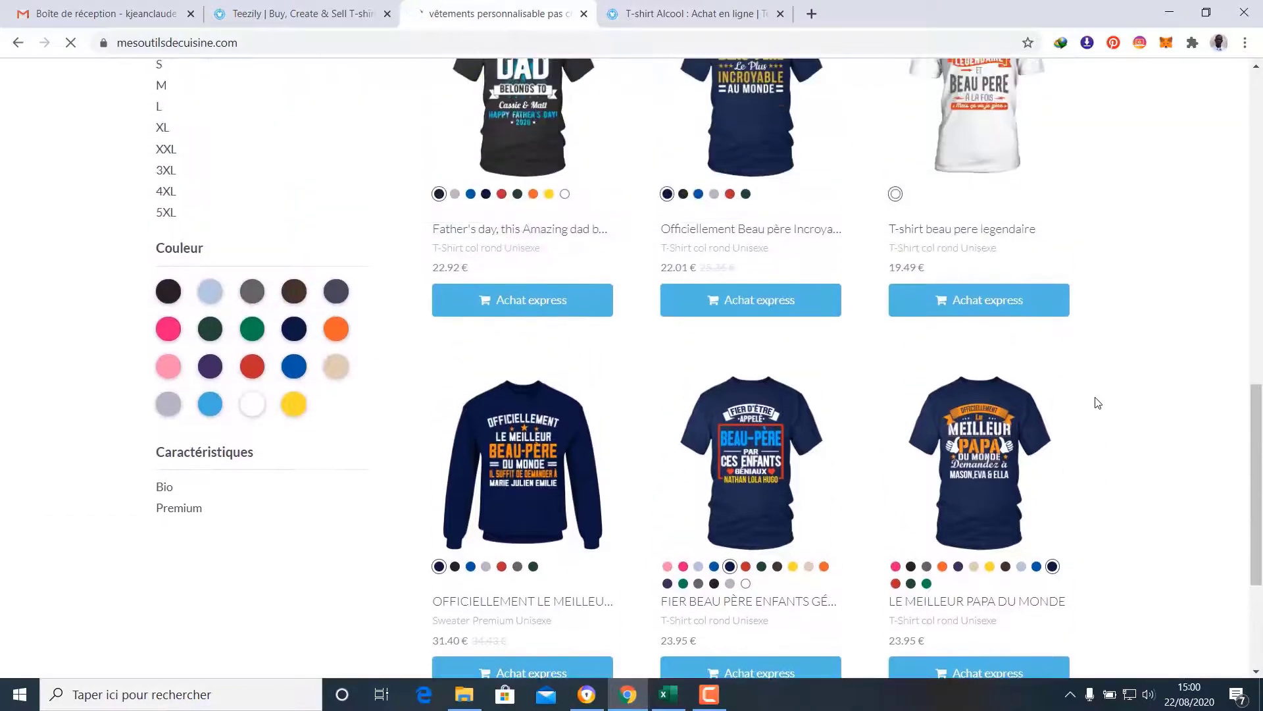
pyautogui.scroll(6, 1098, 403)
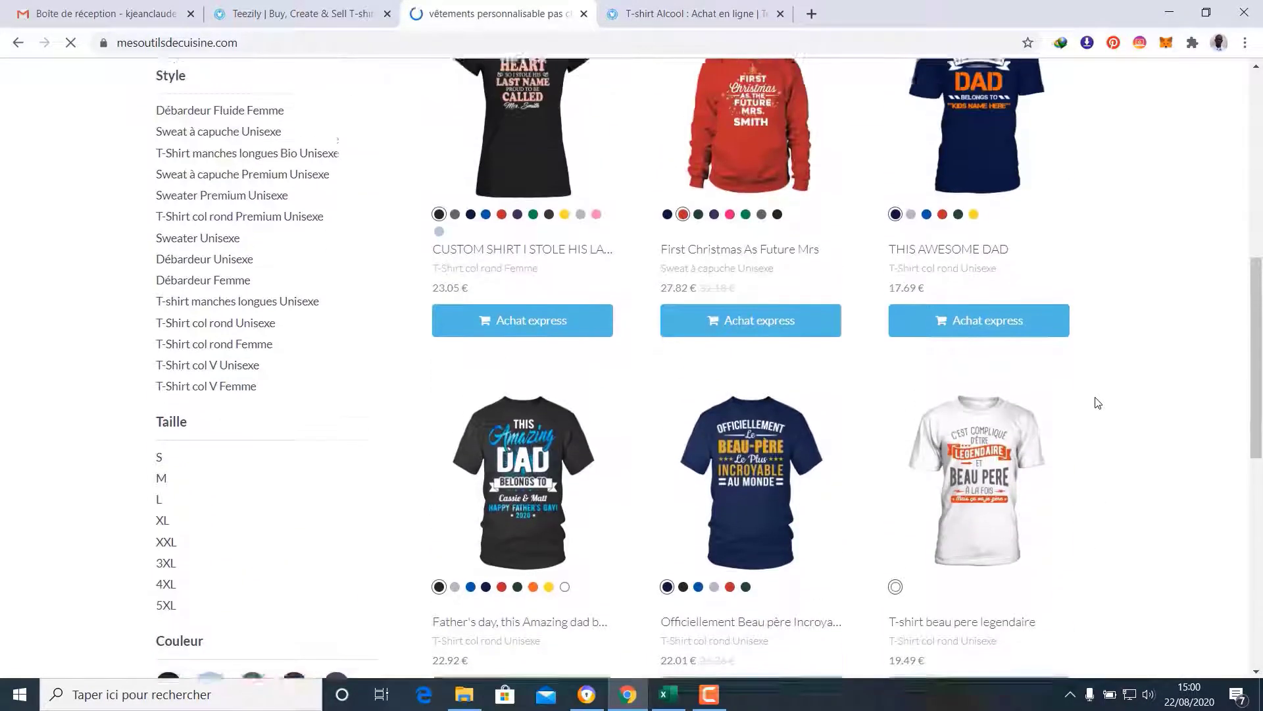
pyautogui.scroll(4, 1098, 404)
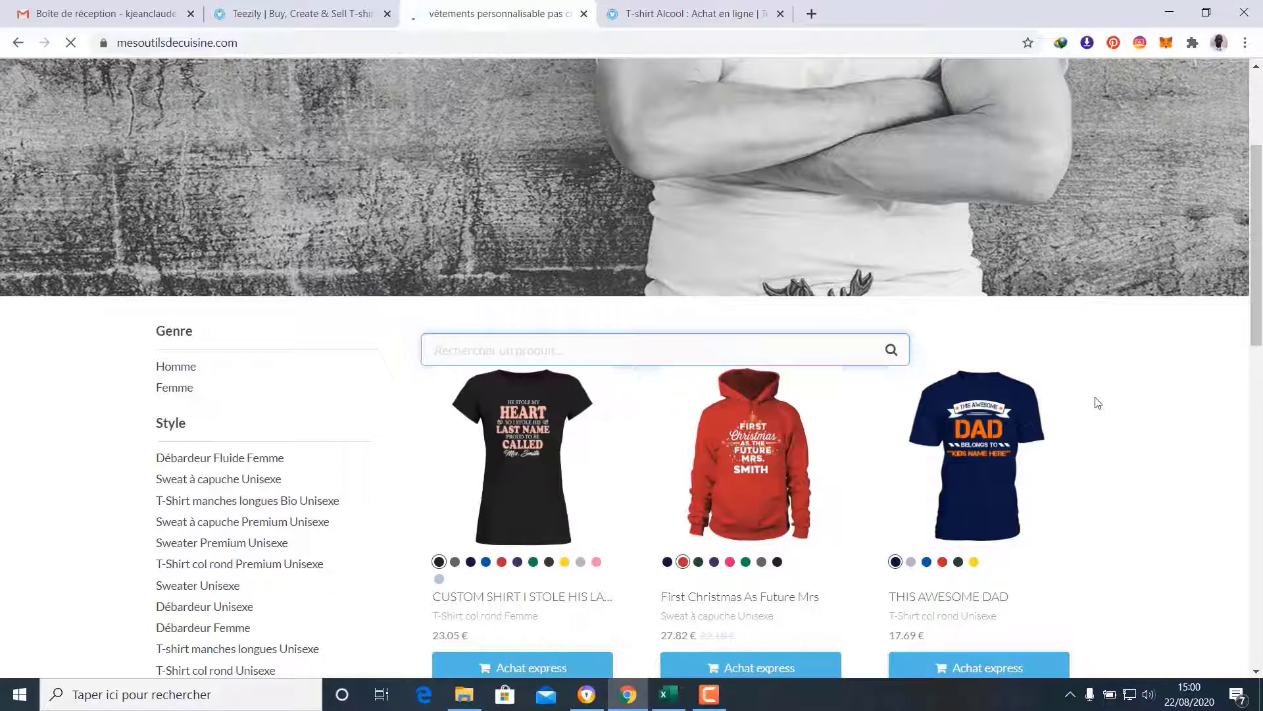
# Go to the store's Collections section and start a New collection
pyautogui.click(304, 7)
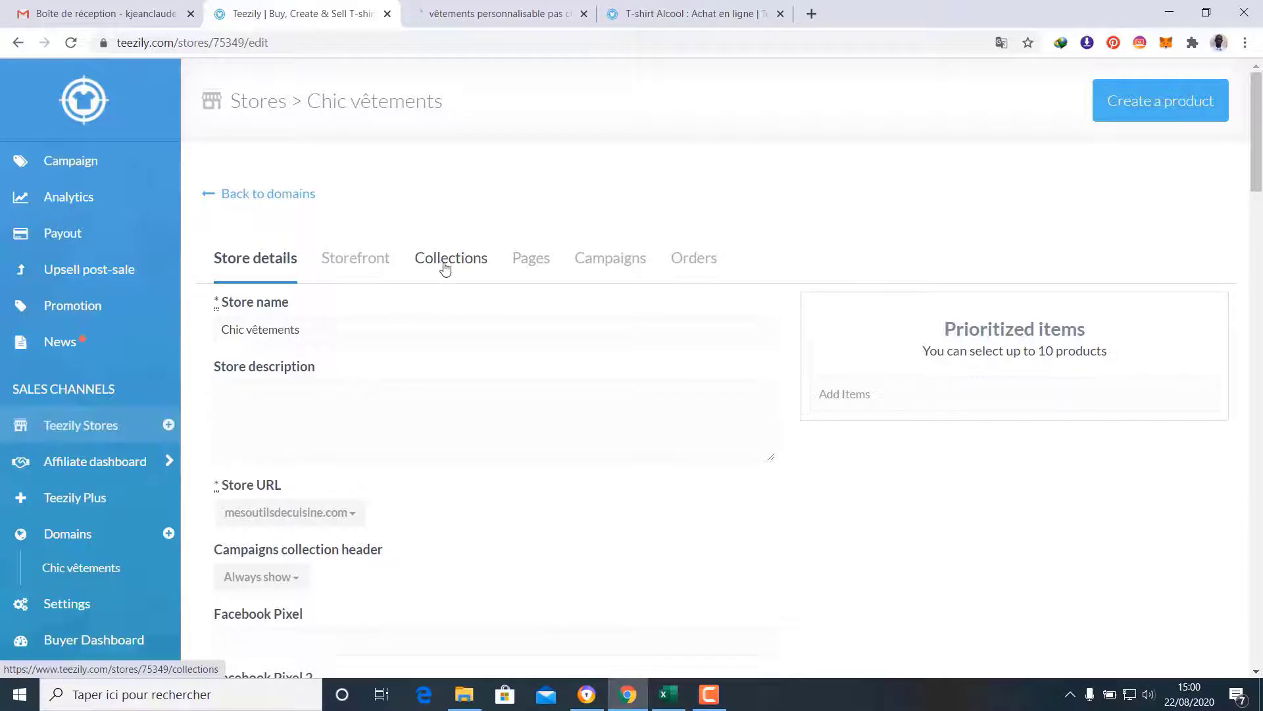
pyautogui.click(445, 266)
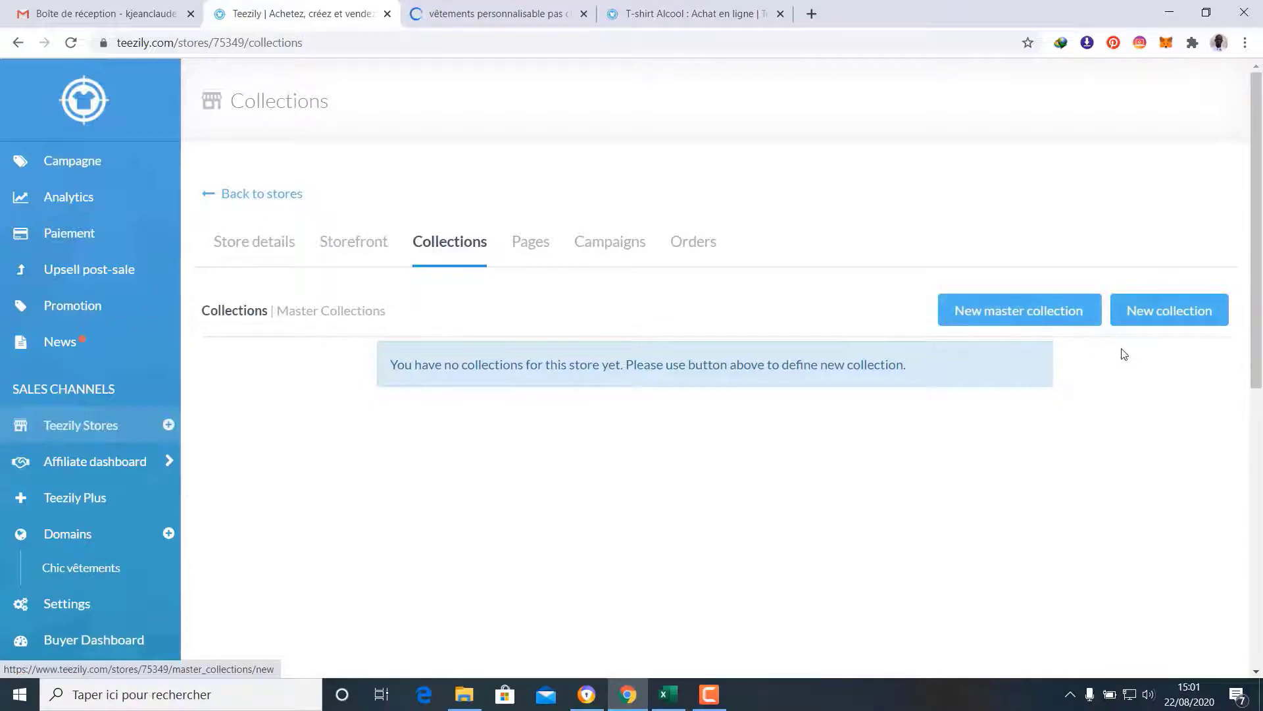
pyautogui.click(1173, 314)
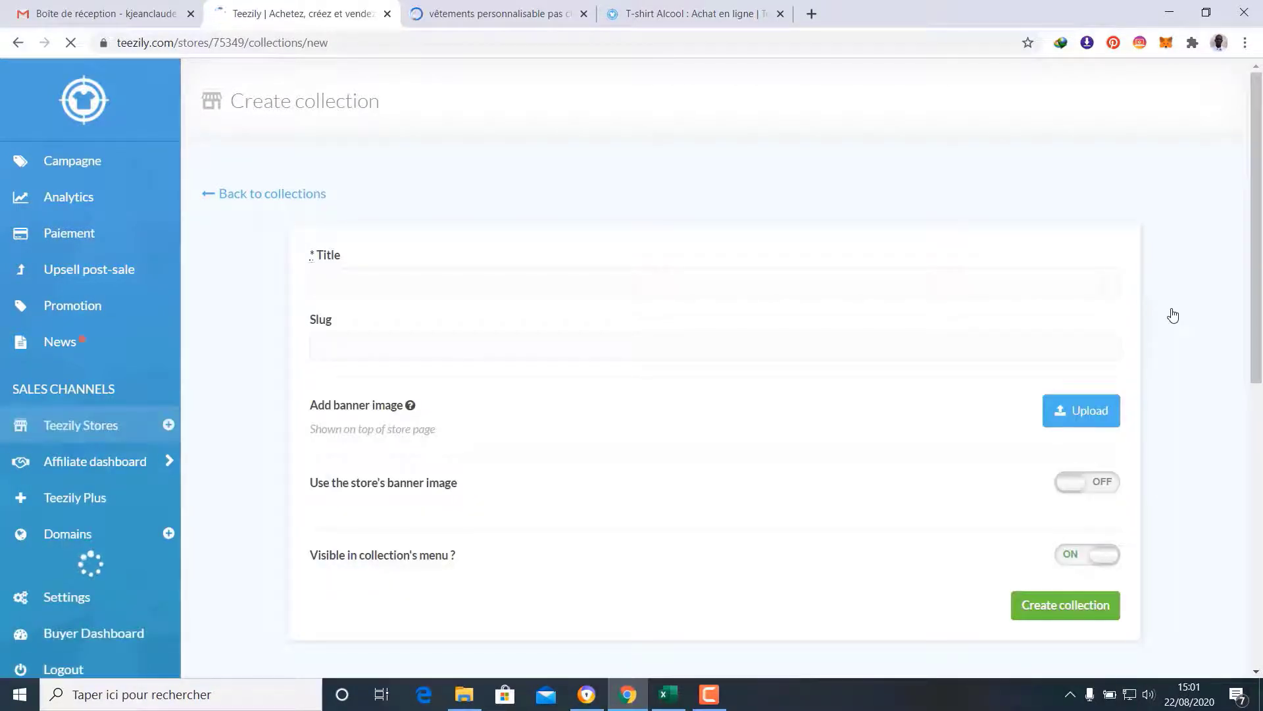
# Create the 'Tshirt français' collection with 'Use the store's banner image' turned on
pyautogui.click(418, 284)
pyautogui.write('Tshirt français')
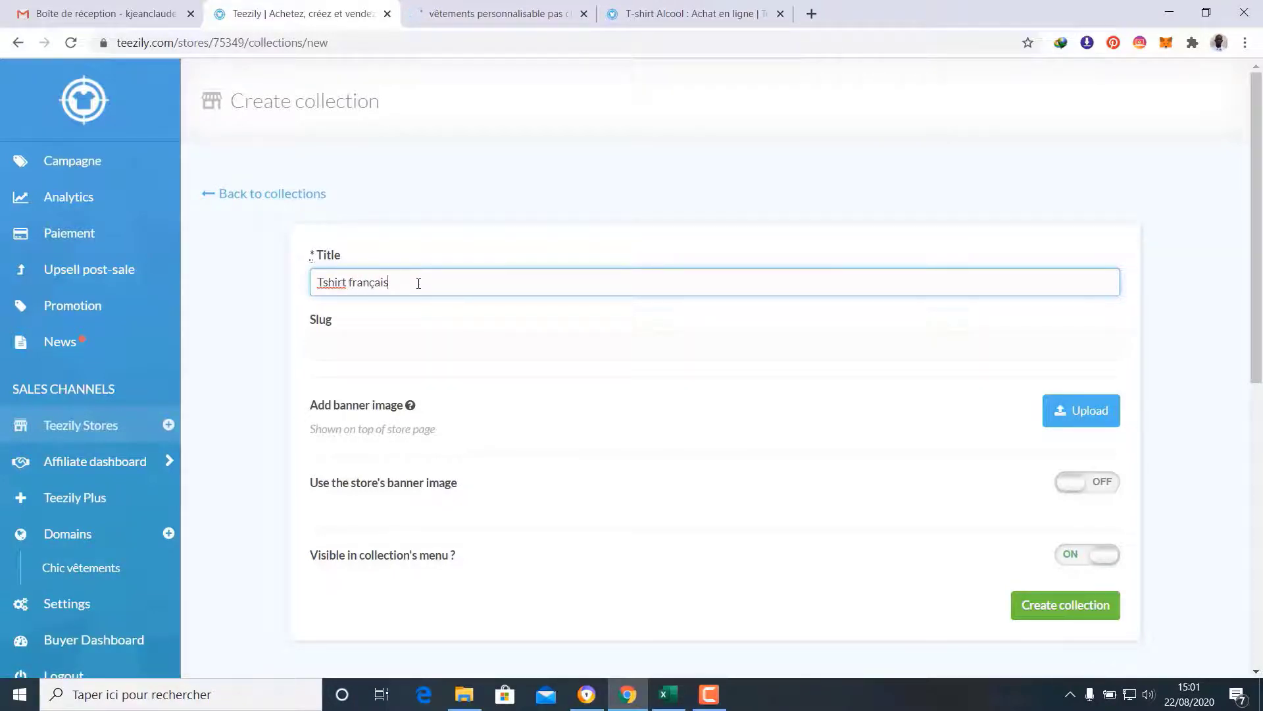
pyautogui.click(396, 306)
pyautogui.scroll(-1, 463, 381)
pyautogui.scroll(-2, 463, 382)
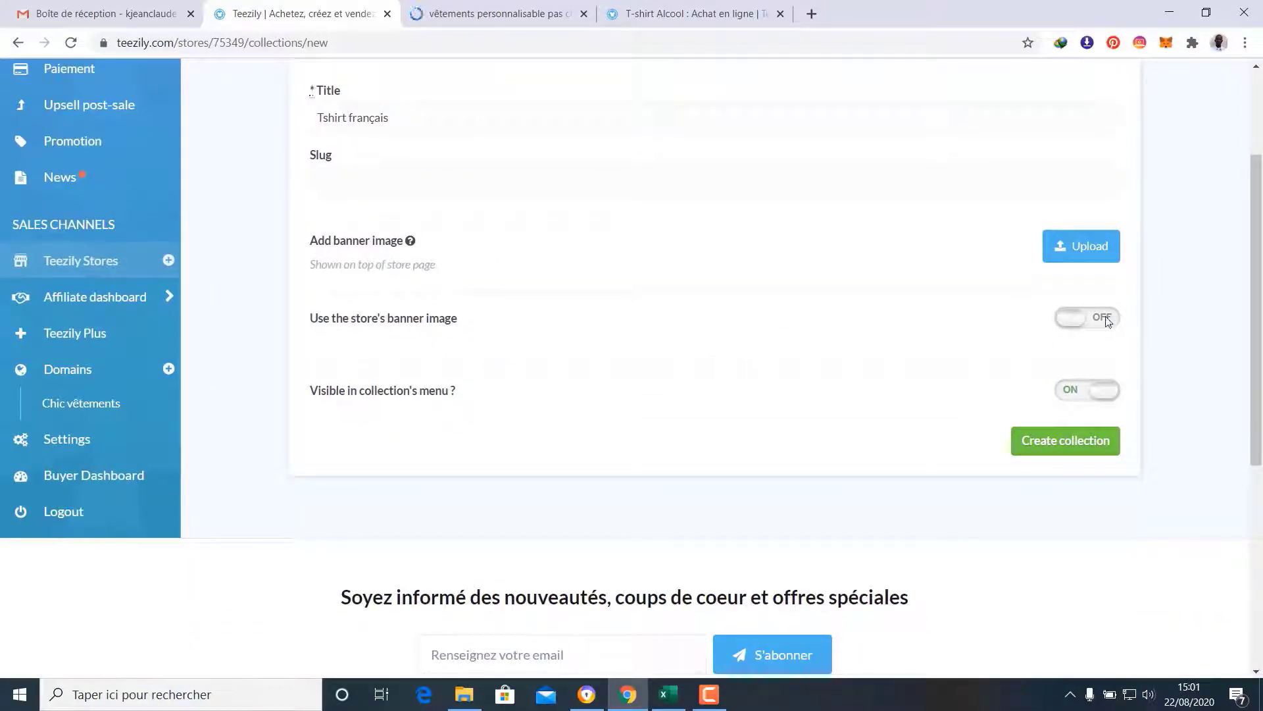
pyautogui.click(1069, 321)
pyautogui.click(1087, 445)
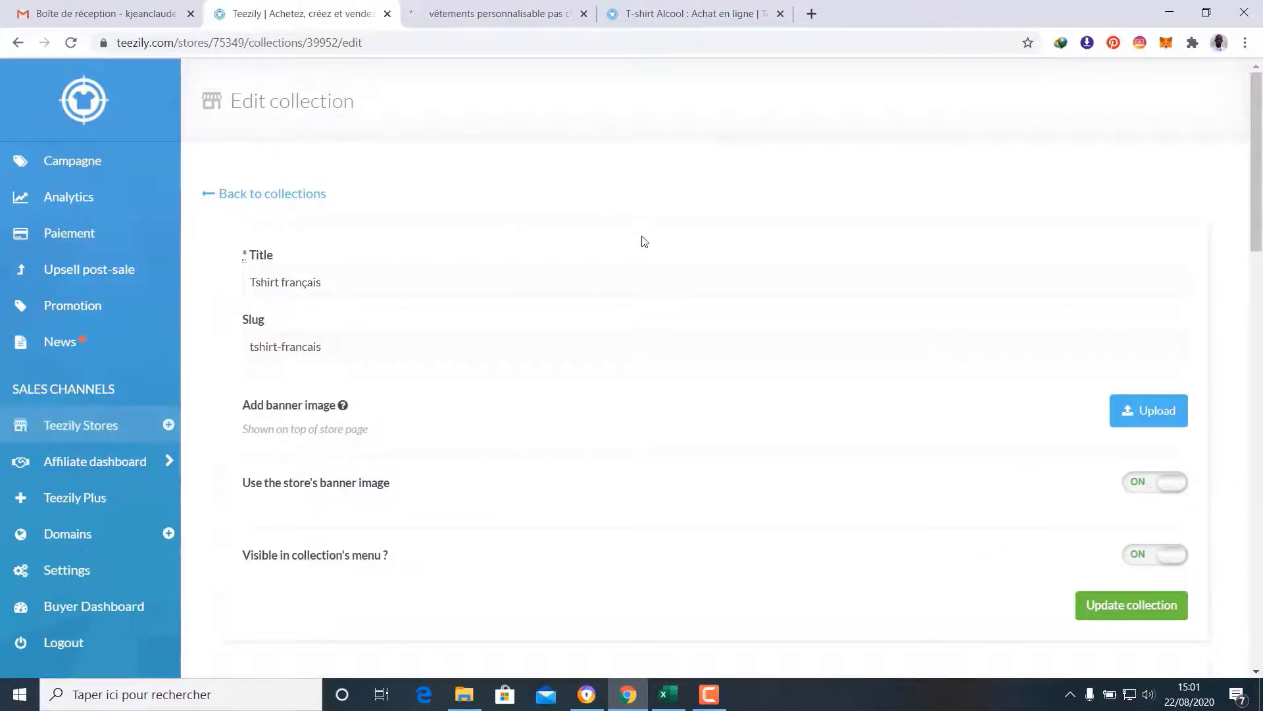
# Tick four father-themed campaigns, including Officiellement Beau père Incroyable and LE MEILLEUR PAPA DU MONDE
pyautogui.scroll(-8, 660, 249)
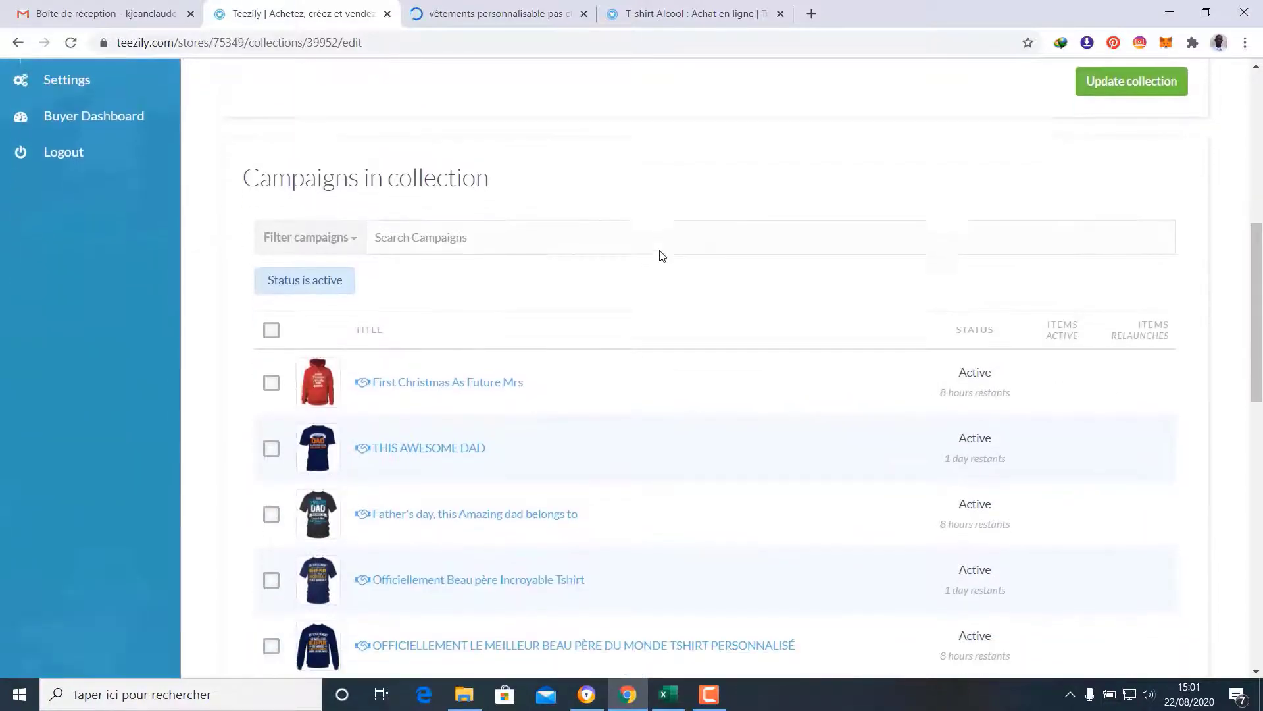
pyautogui.scroll(7, 662, 256)
pyautogui.scroll(-1, 661, 250)
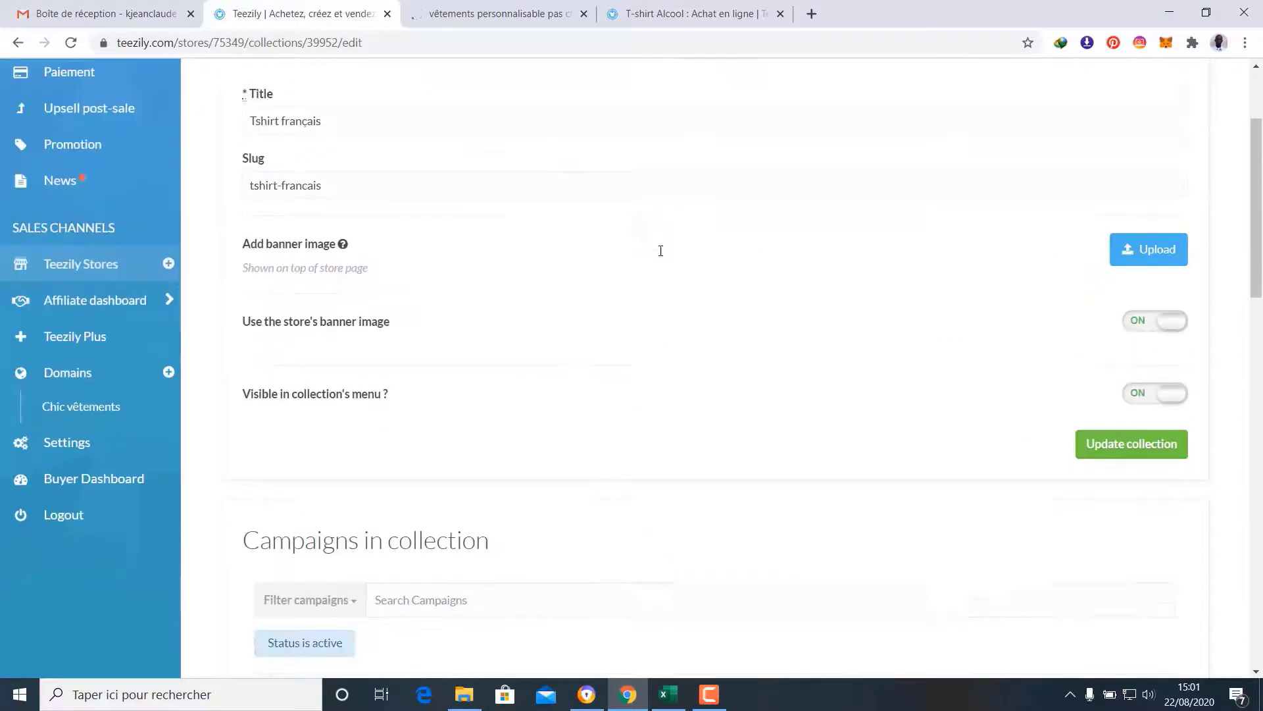
pyautogui.scroll(-6, 660, 250)
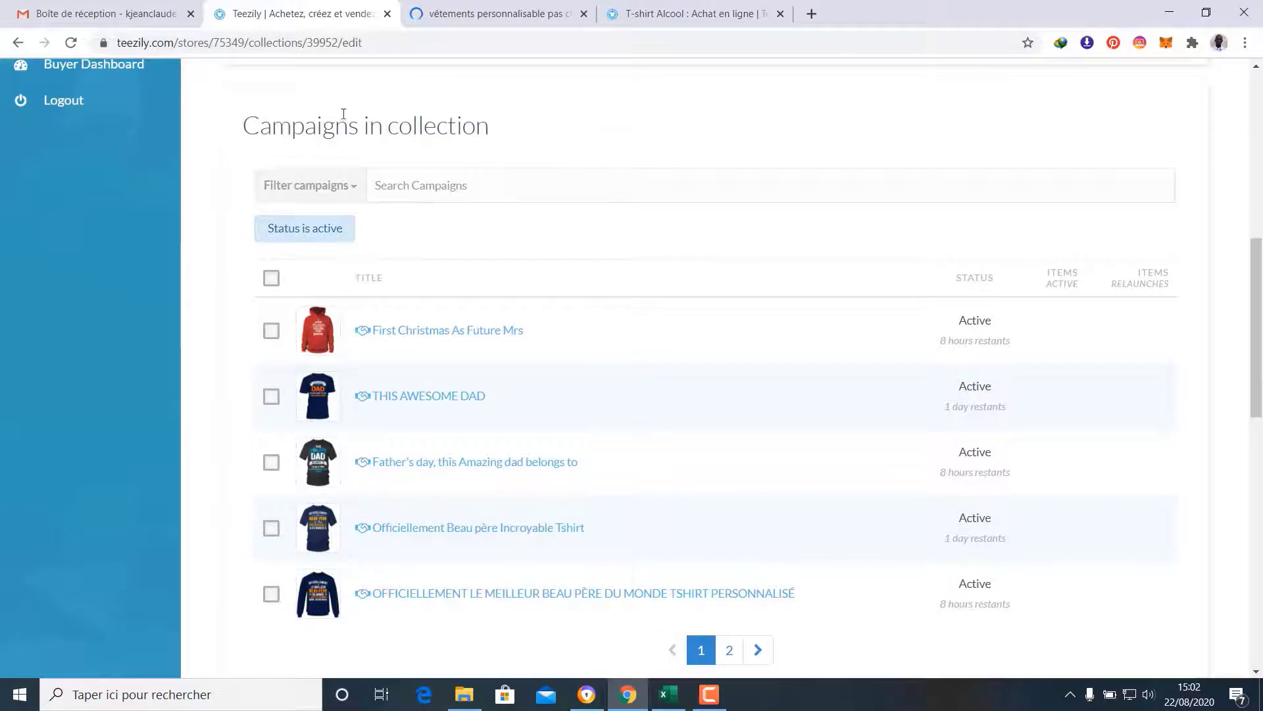
pyautogui.scroll(-1, 444, 111)
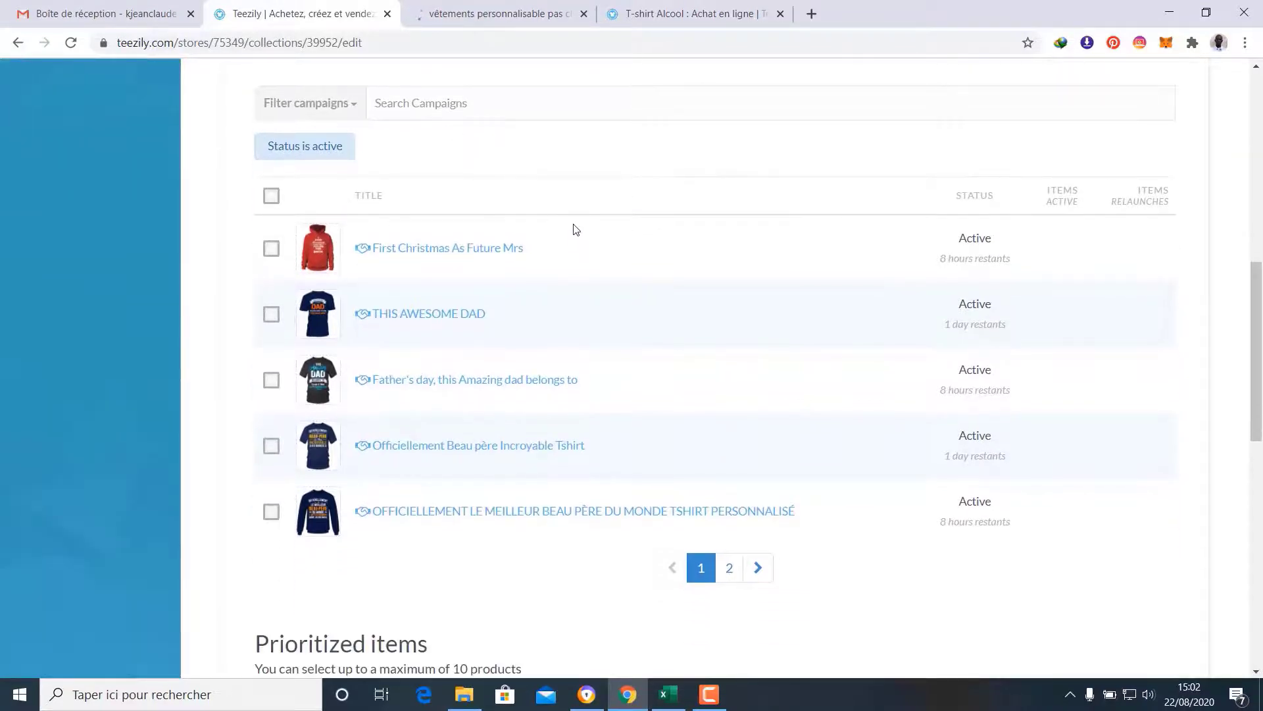
pyautogui.scroll(-1, 577, 236)
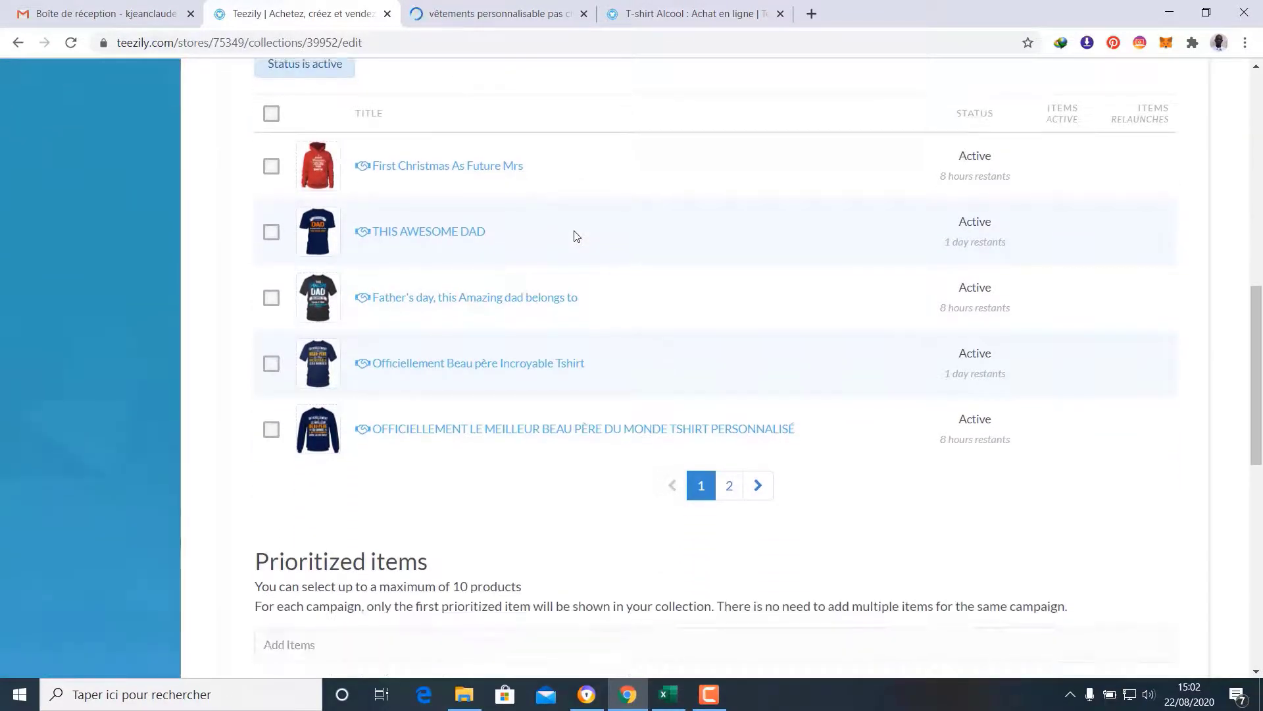
pyautogui.click(271, 364)
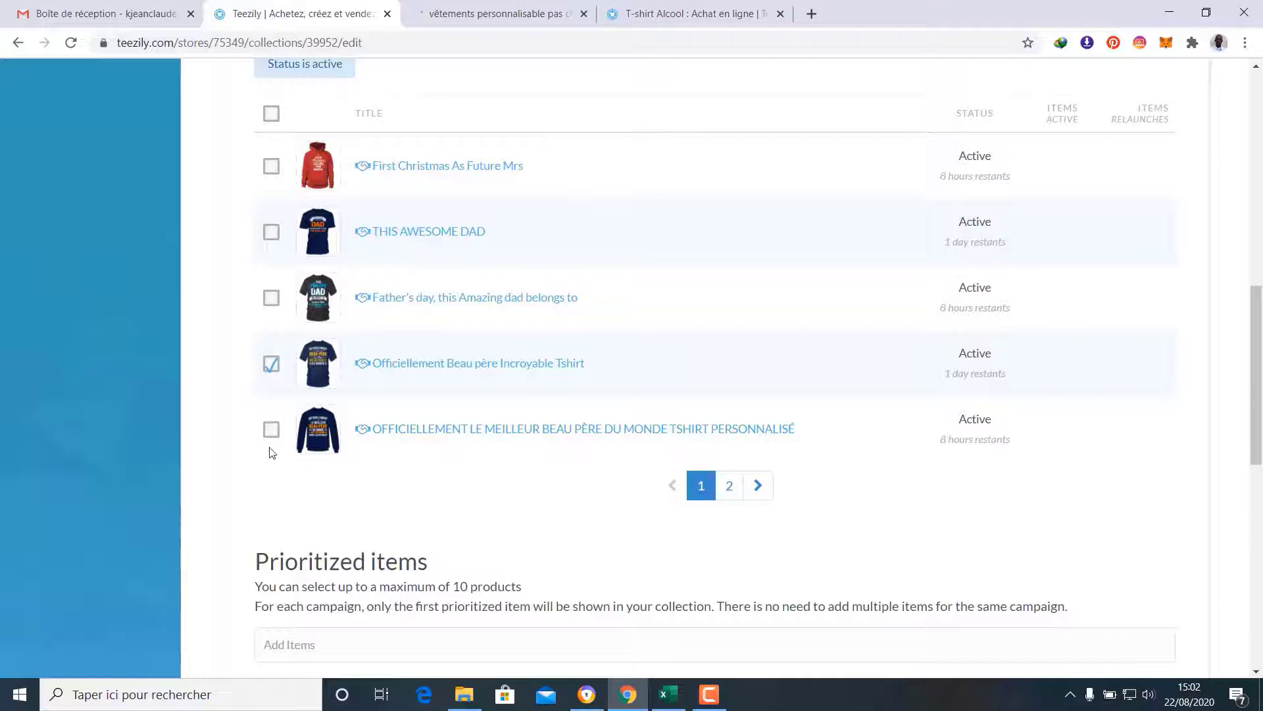
pyautogui.click(728, 486)
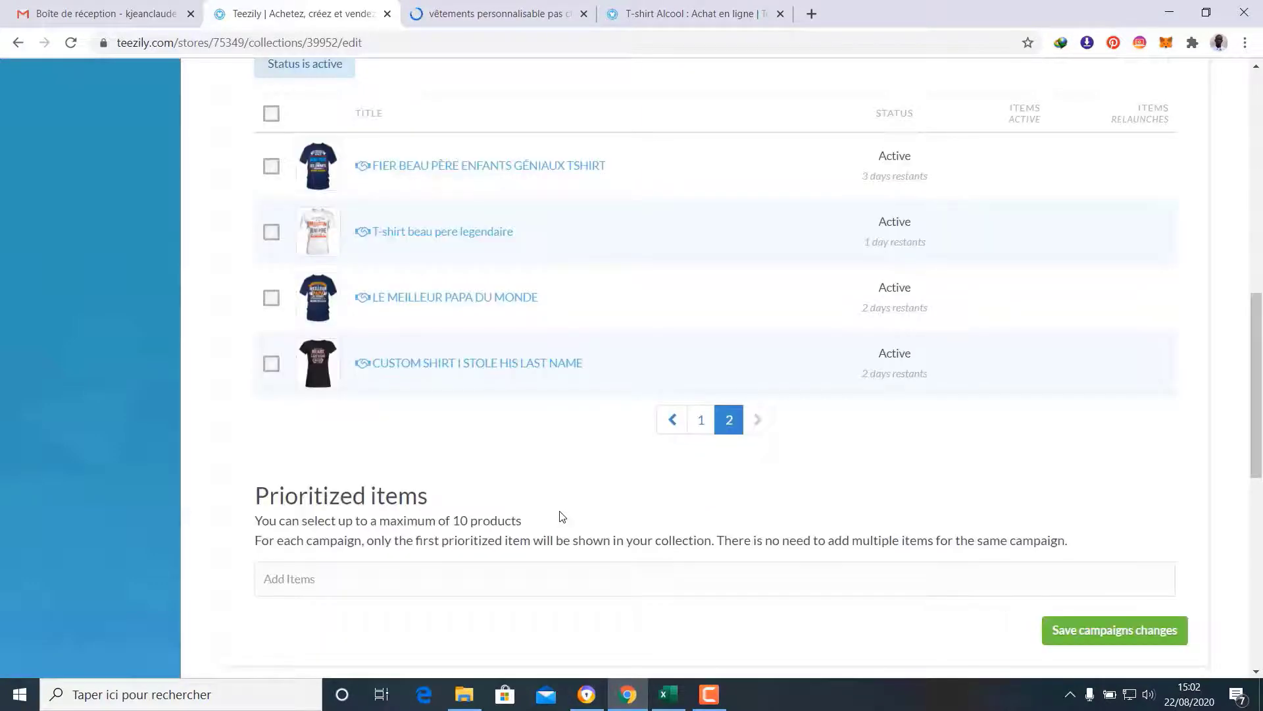
pyautogui.scroll(1, 559, 516)
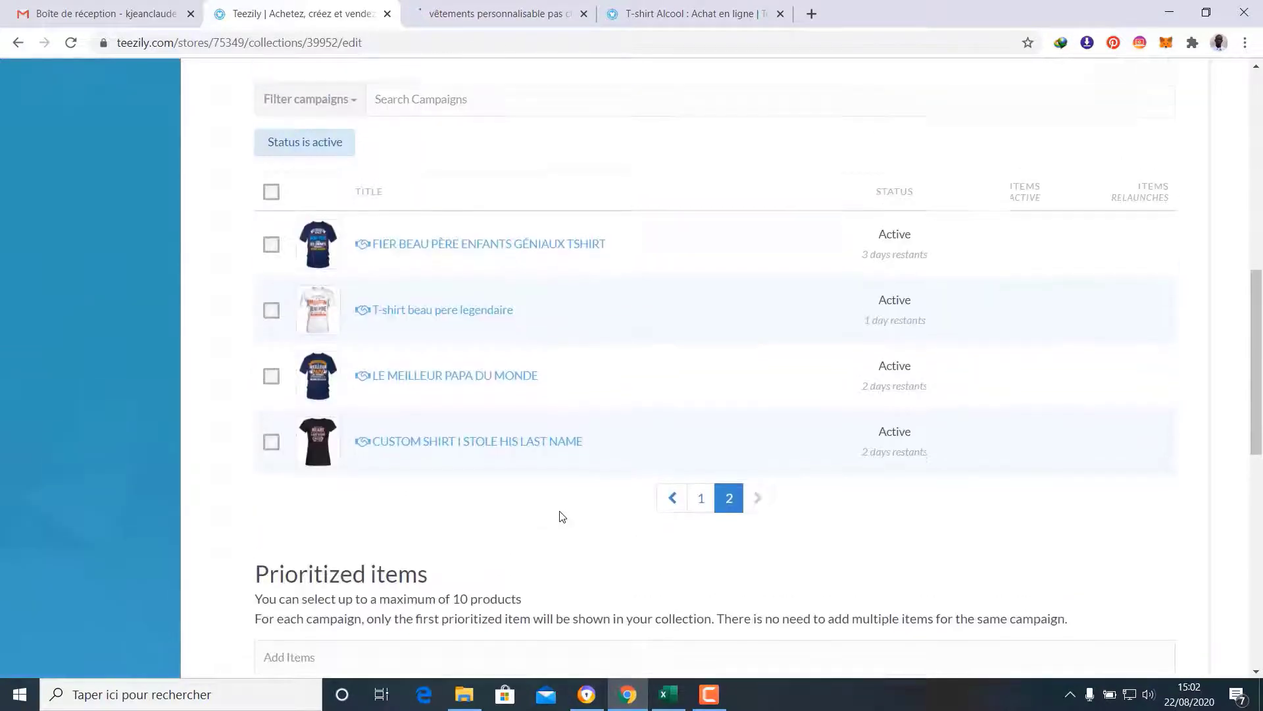
pyautogui.click(271, 252)
pyautogui.click(270, 317)
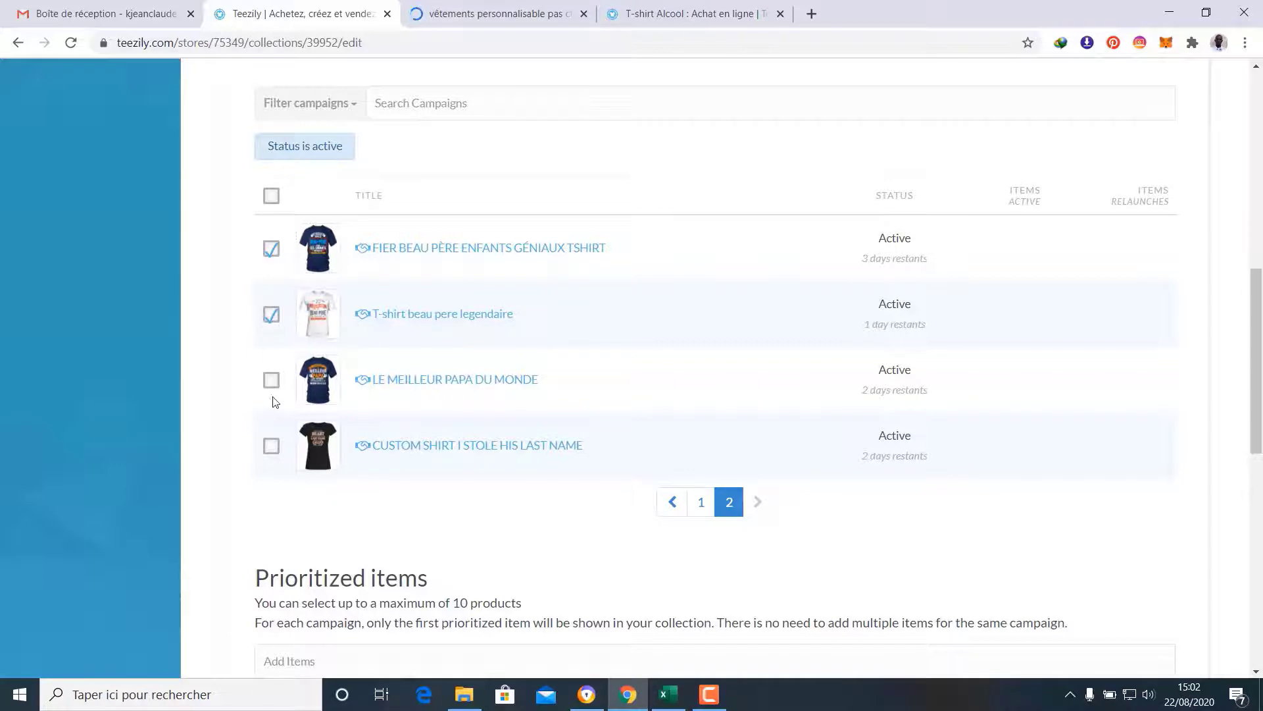
pyautogui.click(271, 382)
pyautogui.scroll(-3, 665, 487)
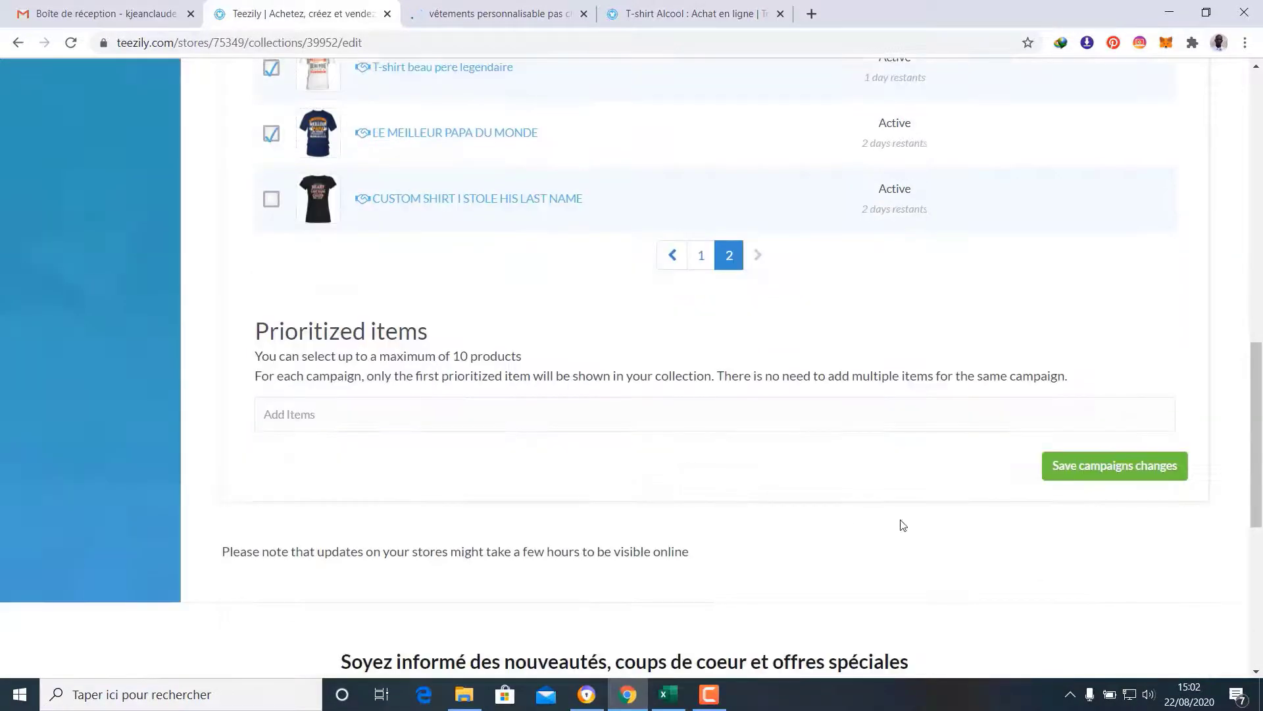
# Save the campaign selection, update the collection, and return to the collections list
pyautogui.click(1078, 471)
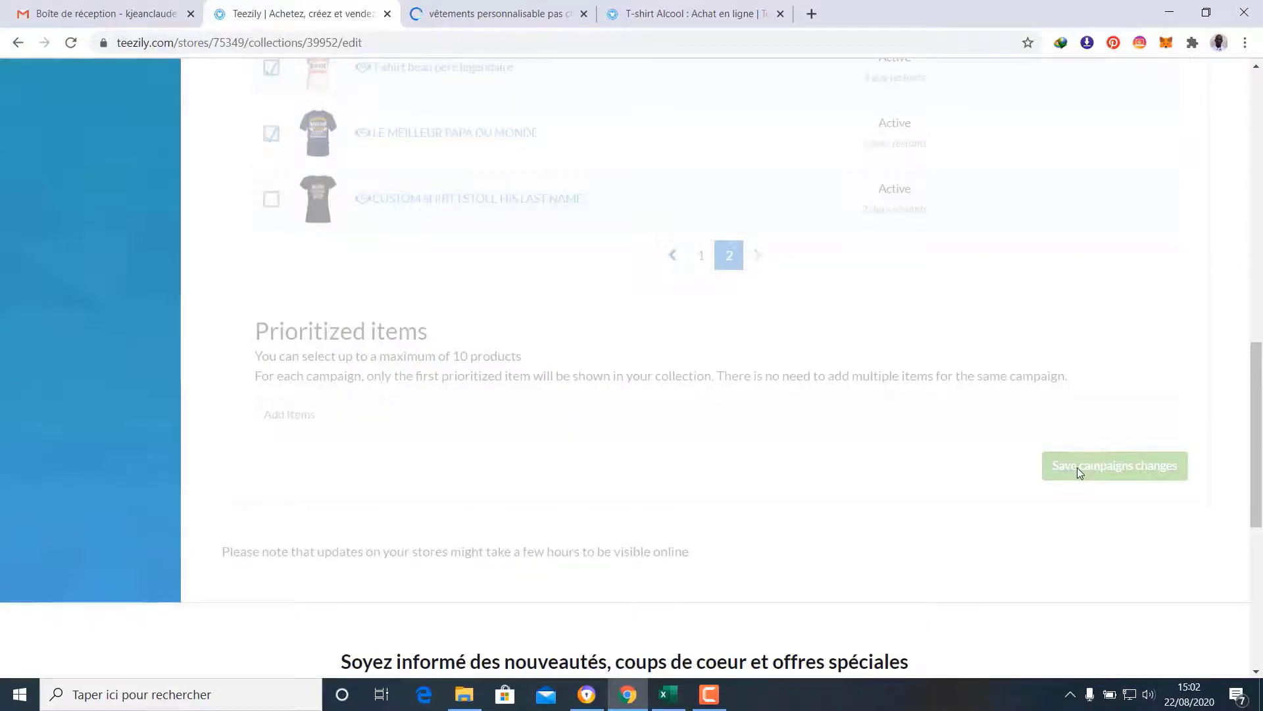
pyautogui.scroll(10, 1076, 469)
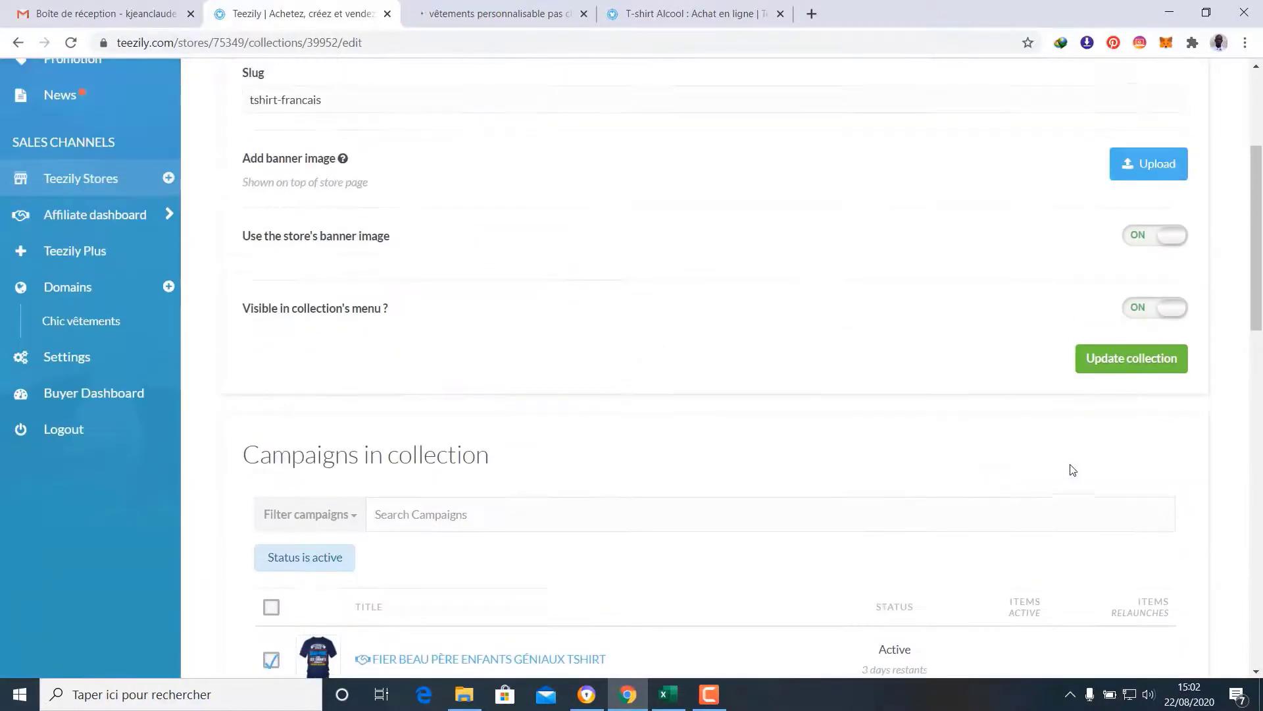
pyautogui.click(1133, 359)
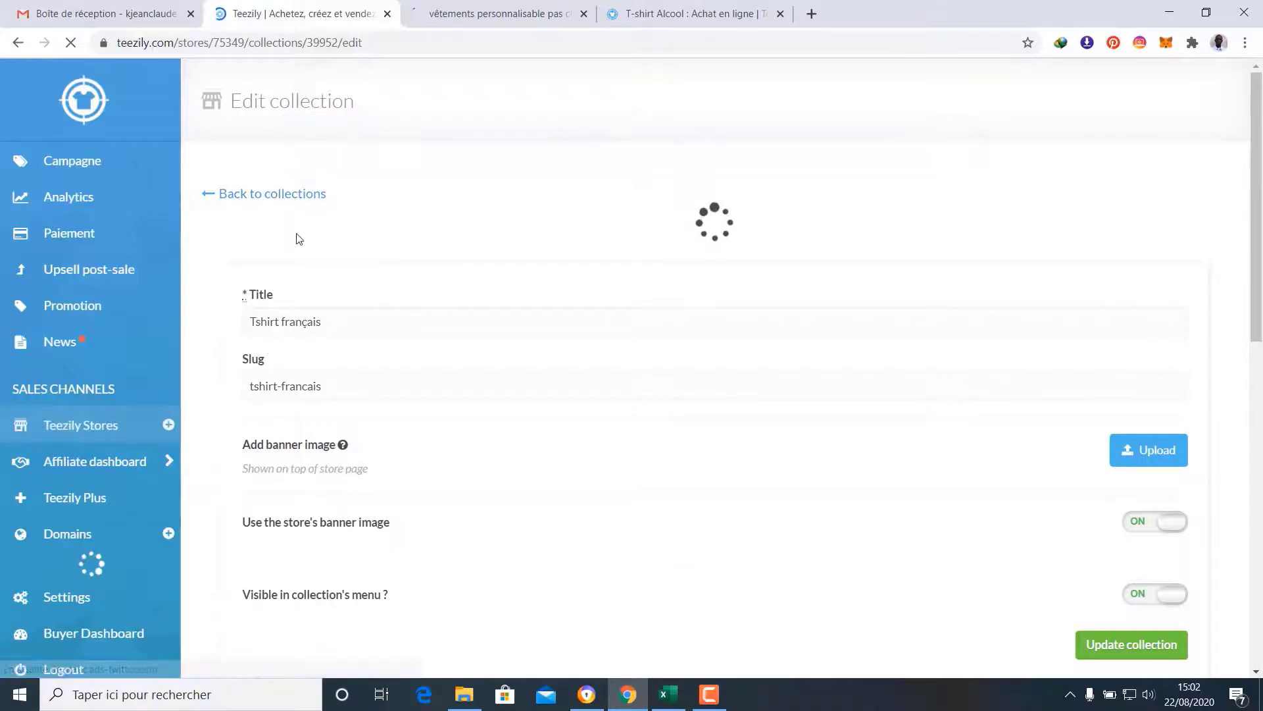
pyautogui.click(272, 193)
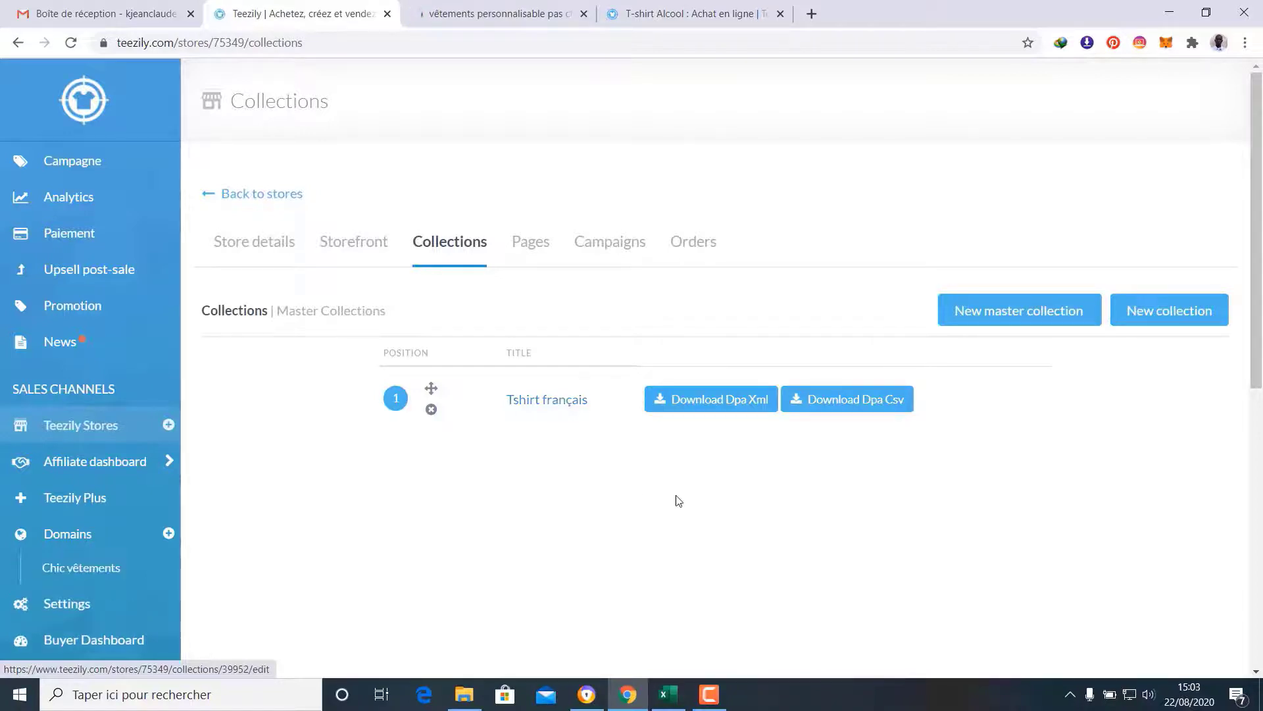
# Create a second collection titled 'T-shirt anglais' with the store's banner image enabled
pyautogui.click(1179, 318)
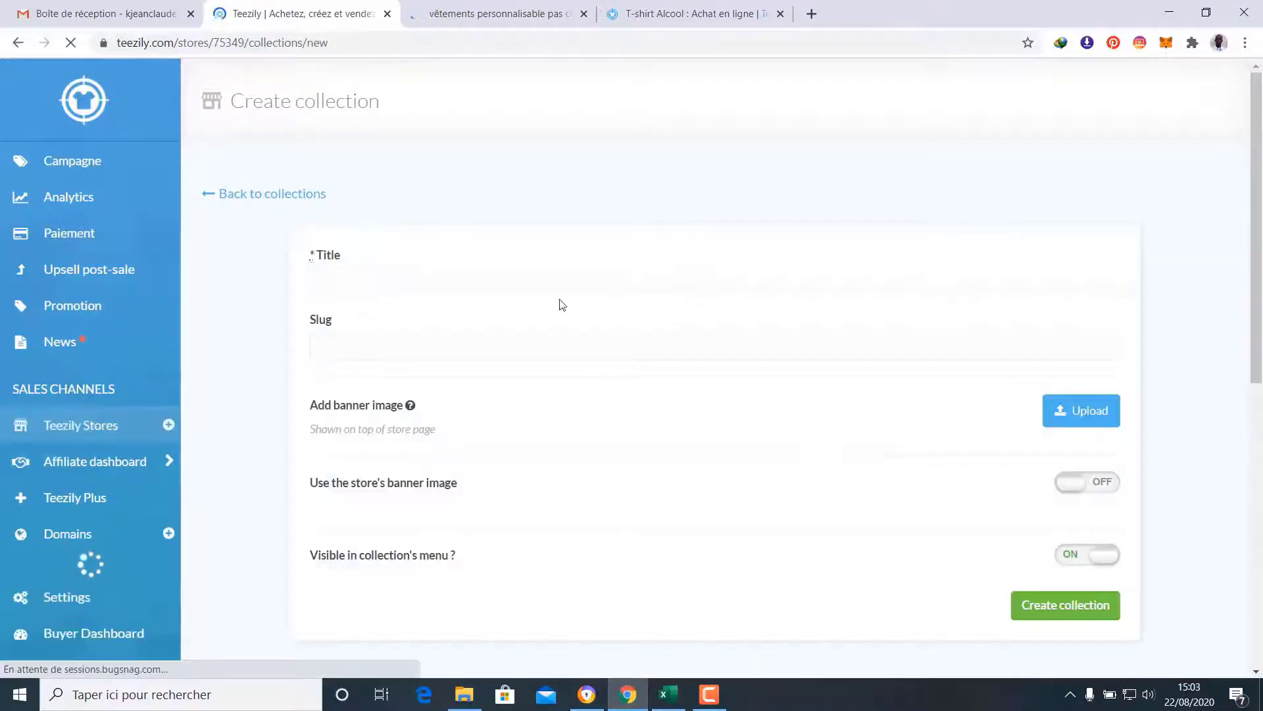
pyautogui.click(506, 279)
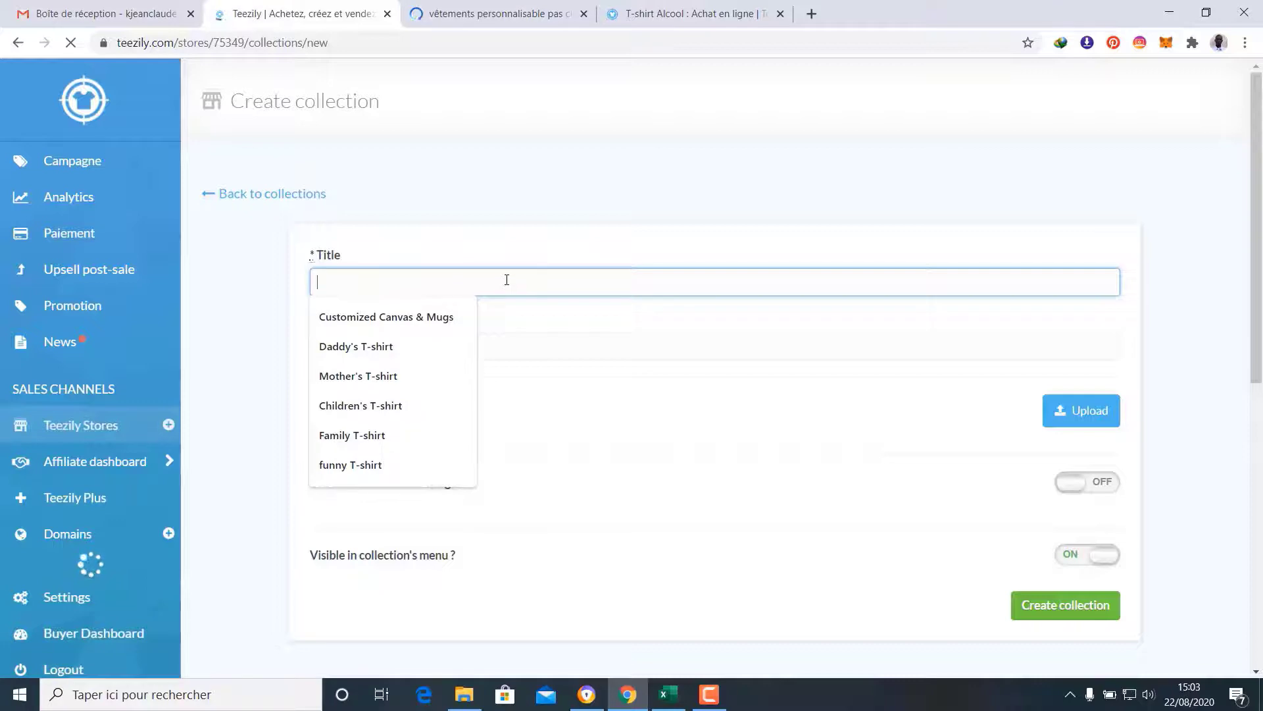
pyautogui.write('T-')
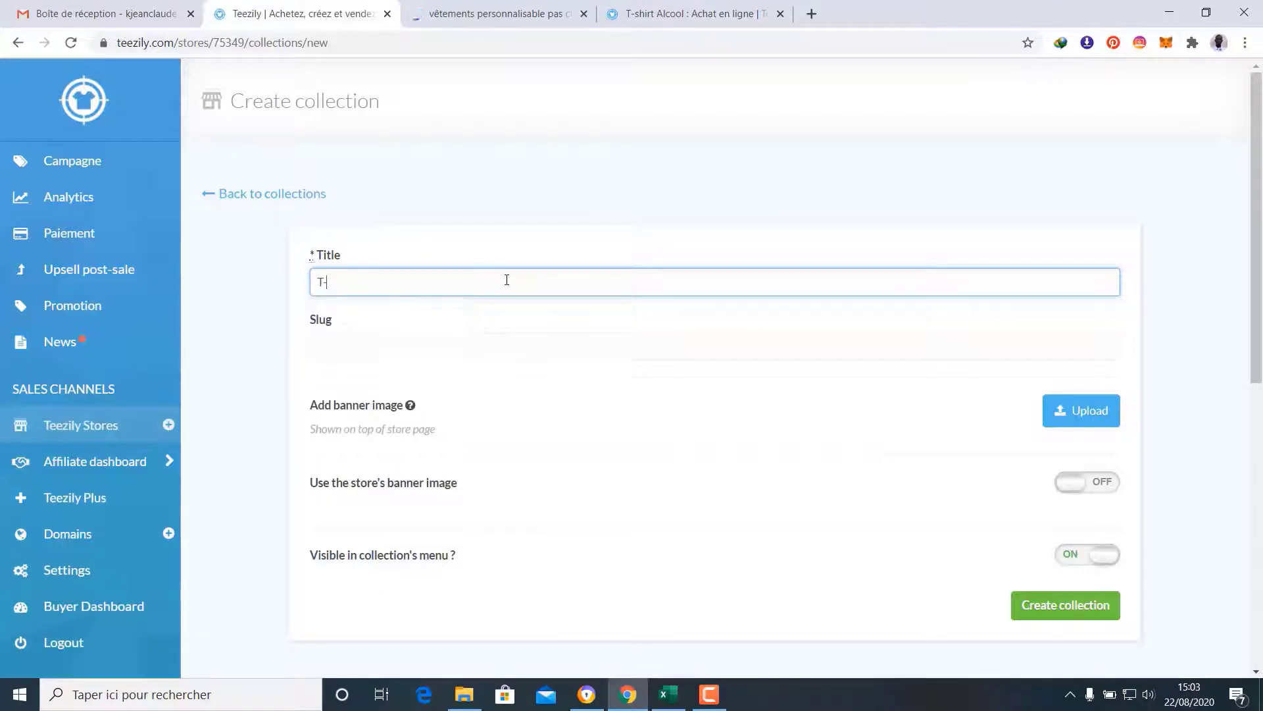
pyautogui.write('shirt anglais')
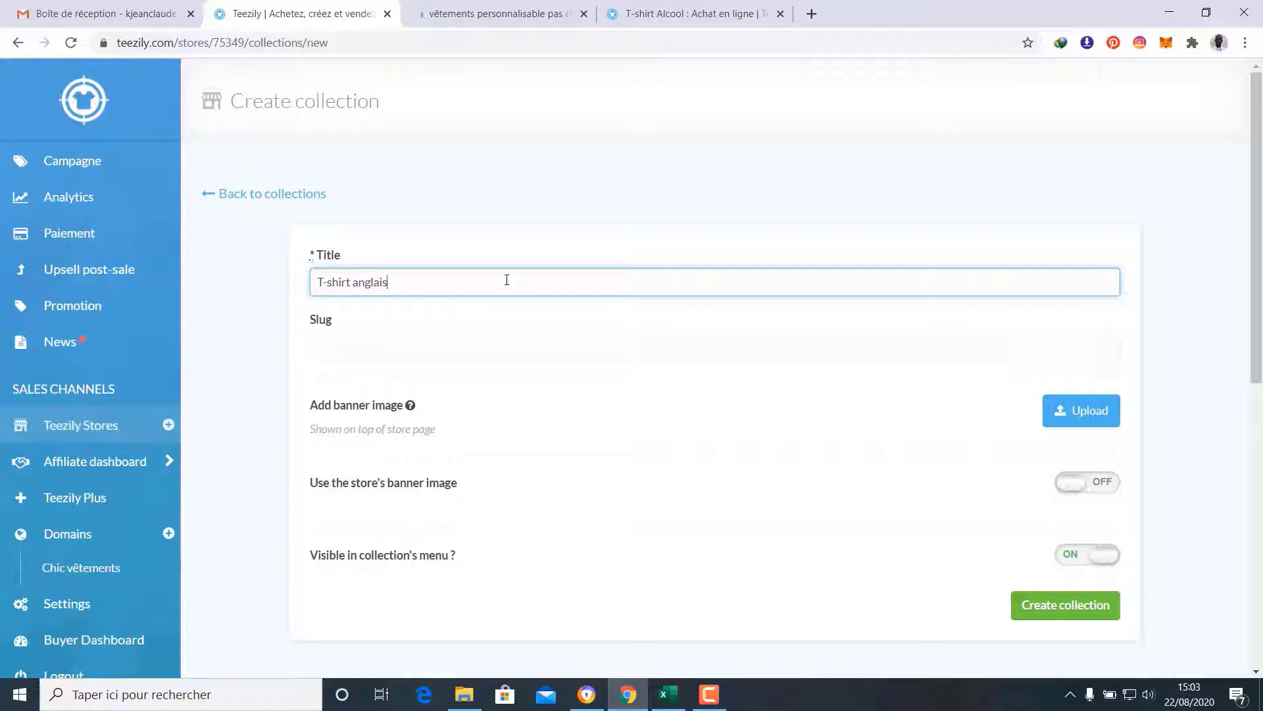
pyautogui.click(531, 323)
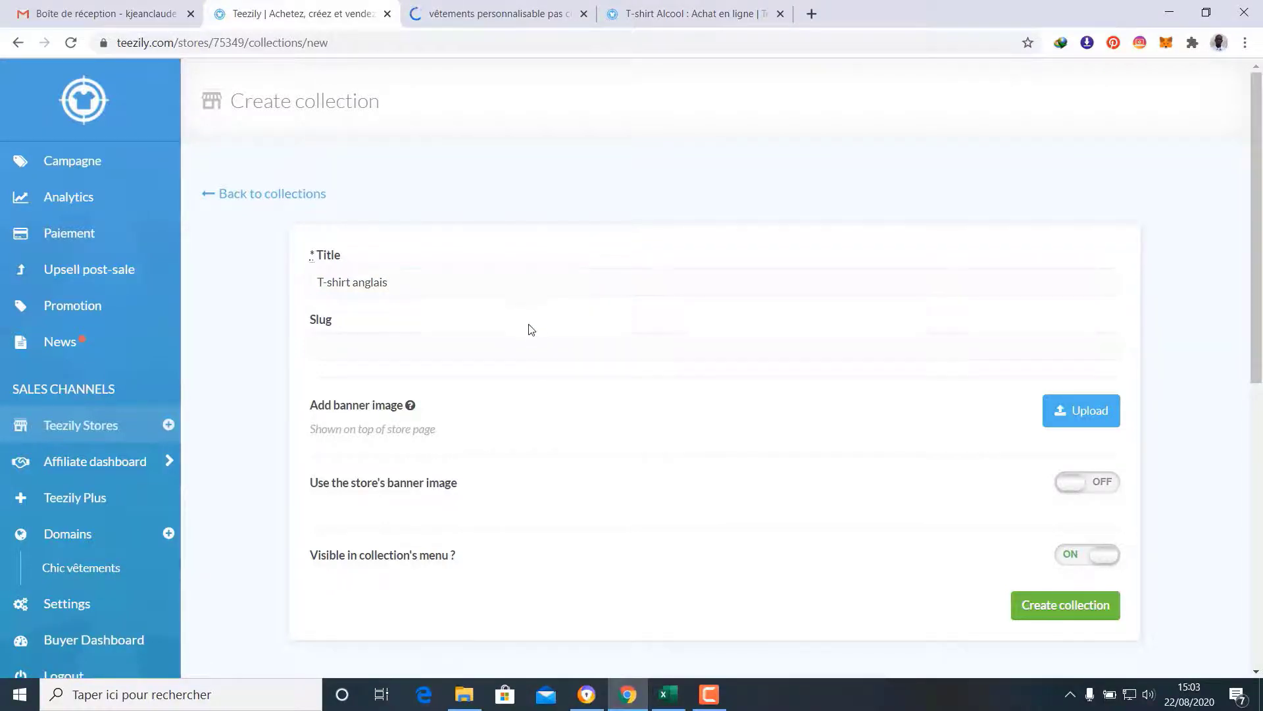
pyautogui.scroll(-2, 566, 369)
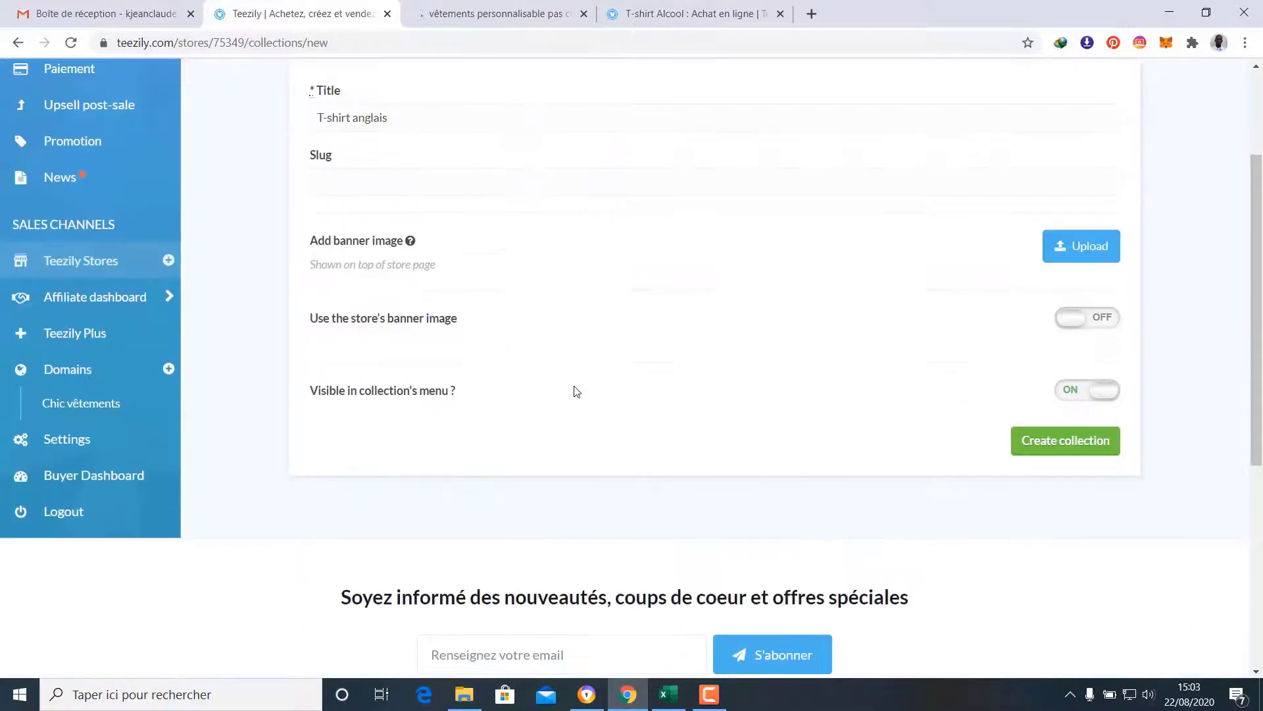
pyautogui.click(1074, 322)
pyautogui.click(1059, 442)
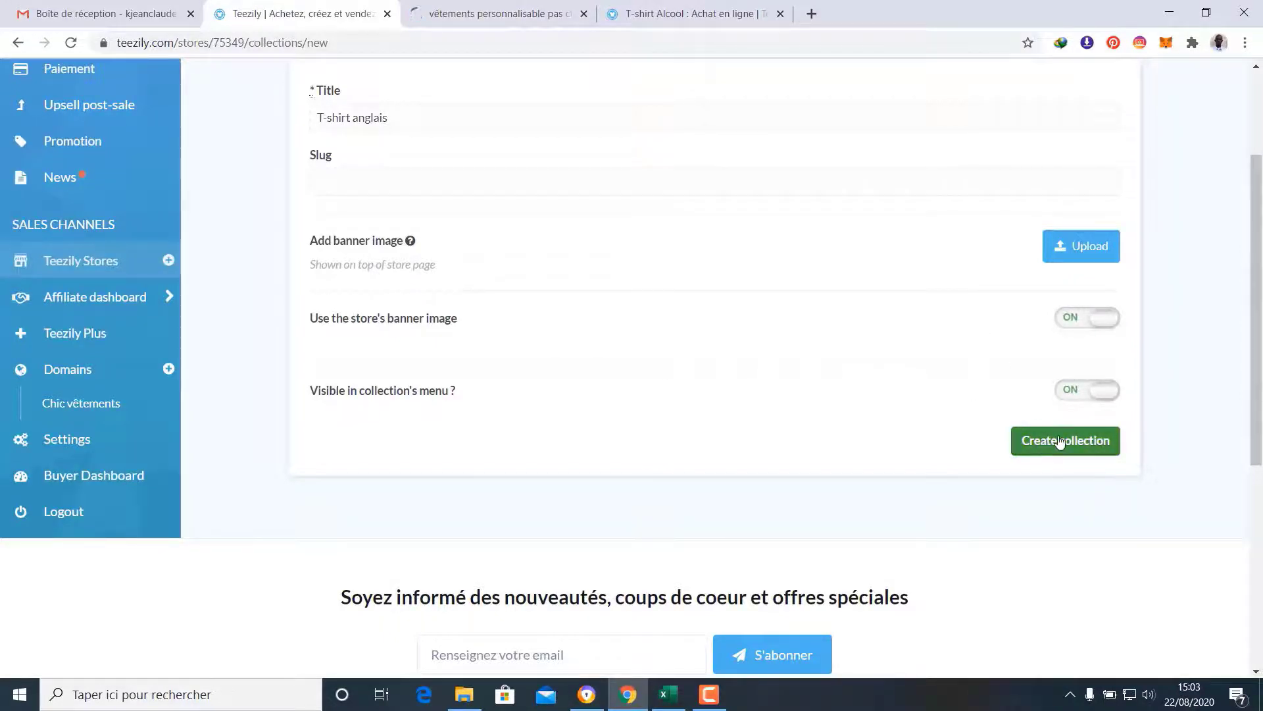
pyautogui.click(1060, 442)
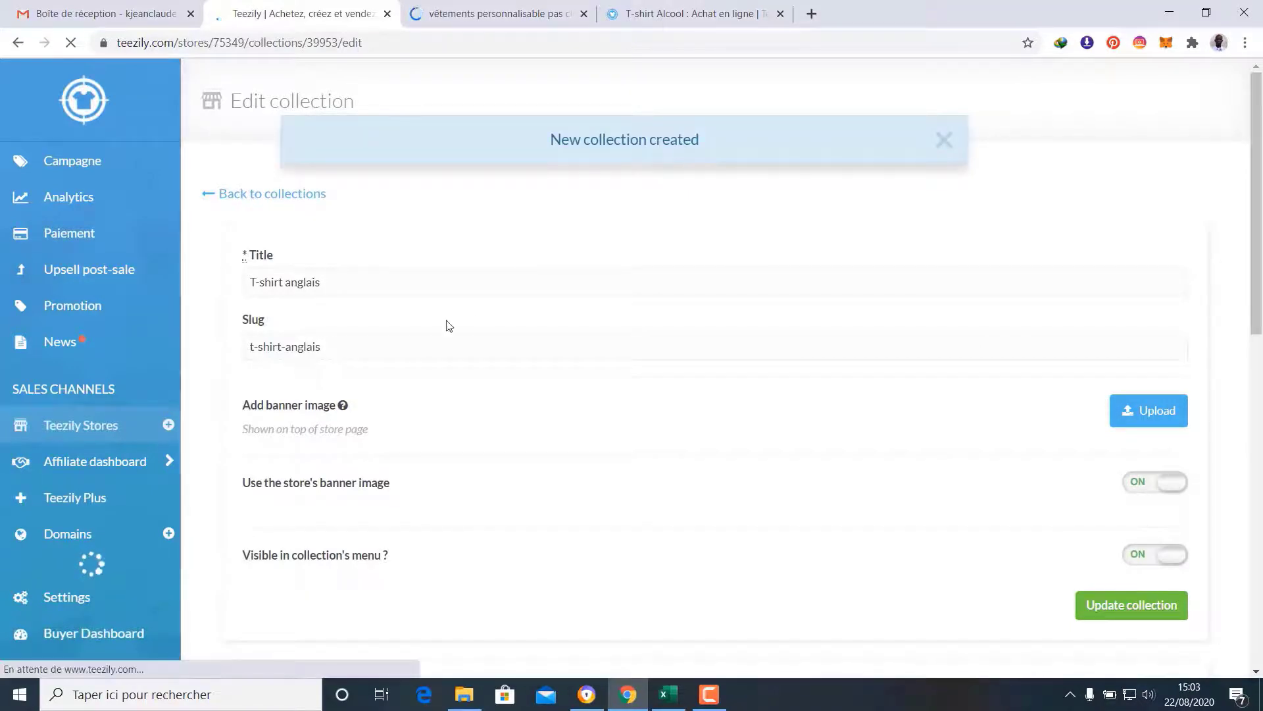
# Tick campaigns on pages 1 and 2, including First Christmas As Future Mrs
pyautogui.scroll(-3, 546, 387)
pyautogui.scroll(-5, 549, 386)
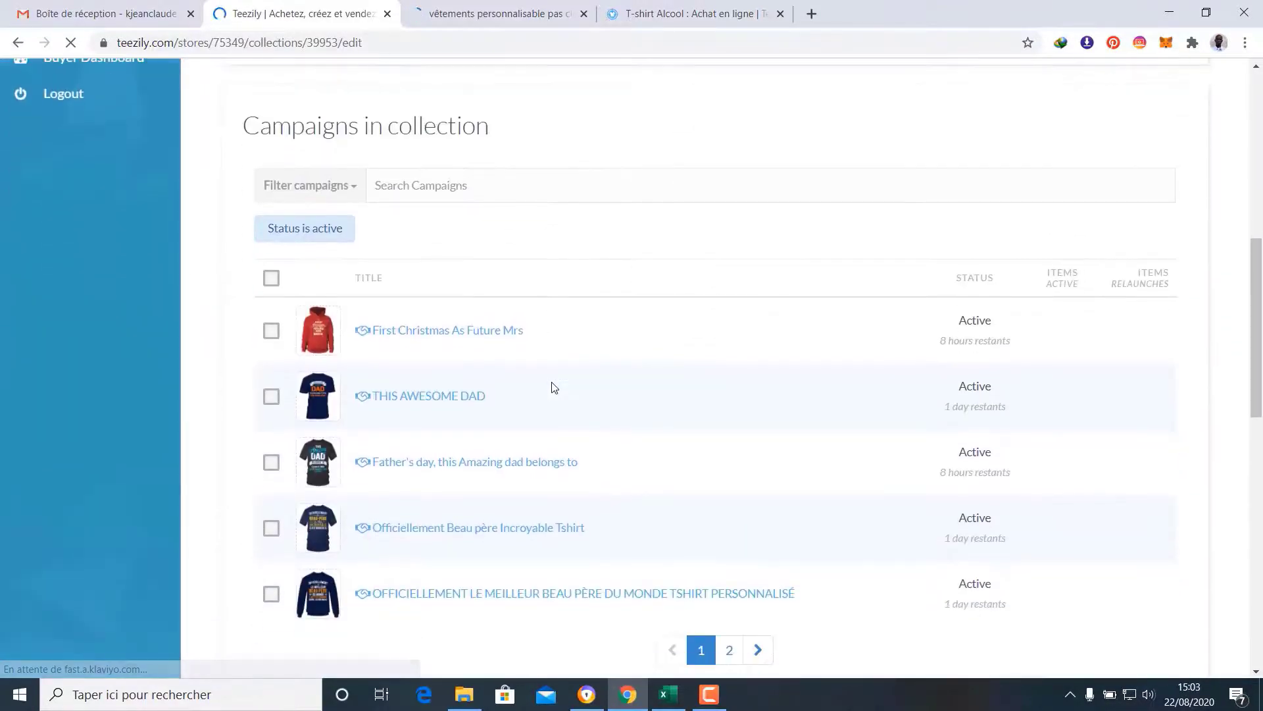
pyautogui.click(271, 331)
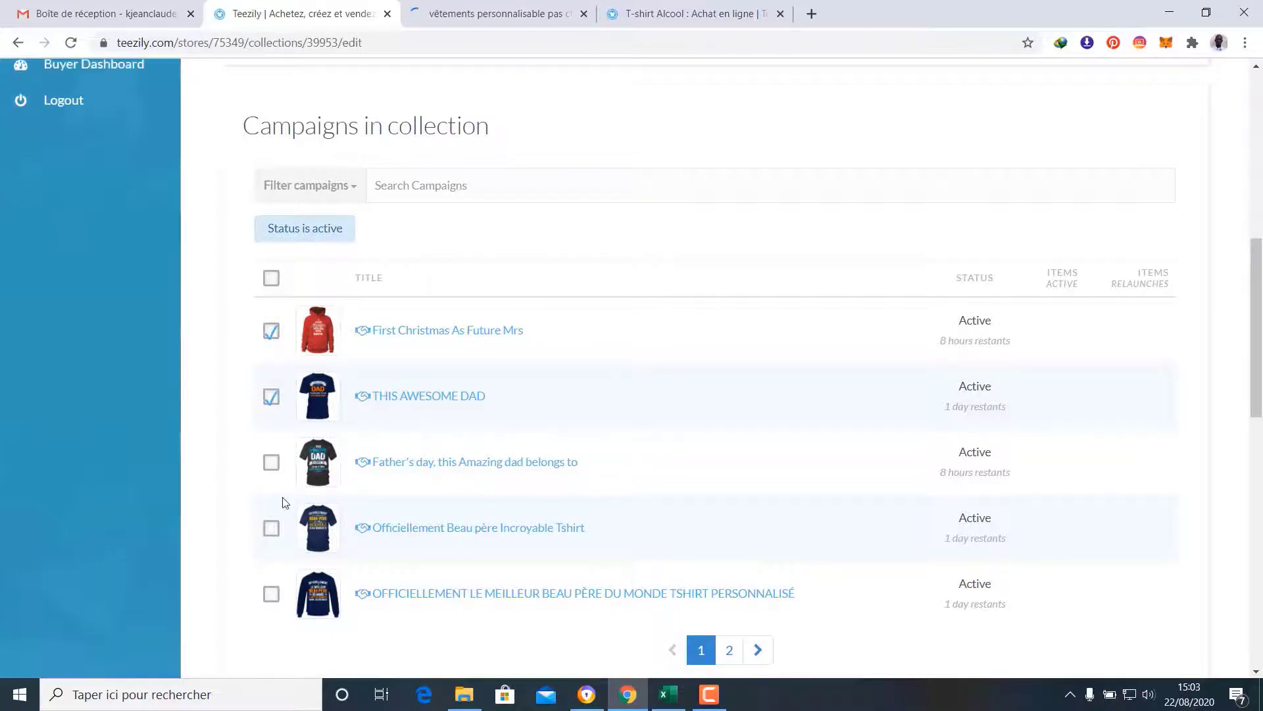
pyautogui.scroll(-1, 271, 480)
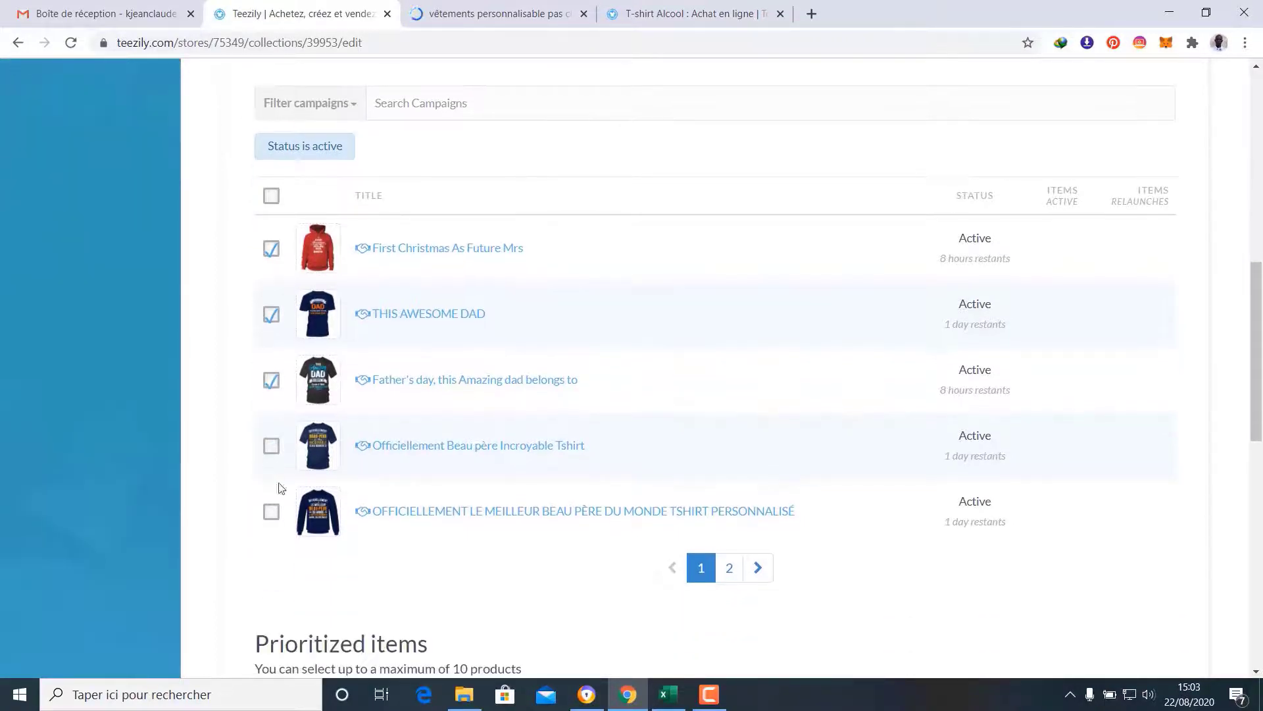
pyautogui.click(734, 576)
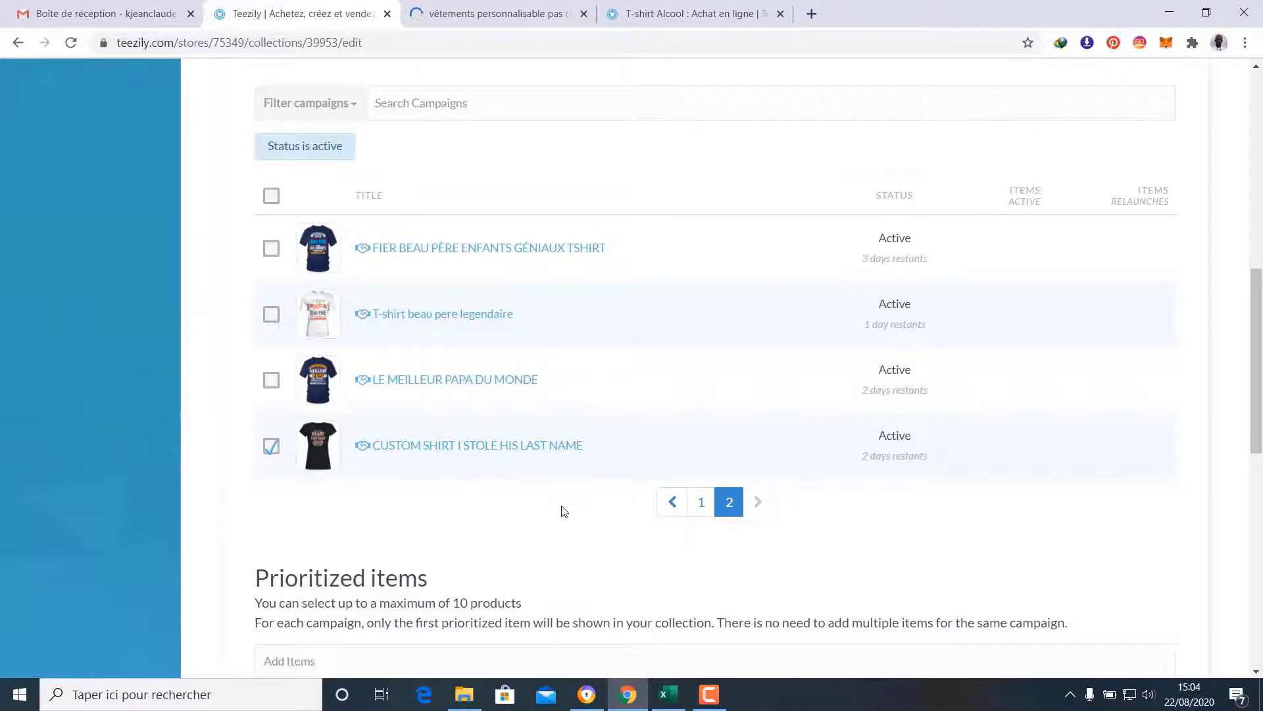
pyautogui.scroll(-2, 565, 511)
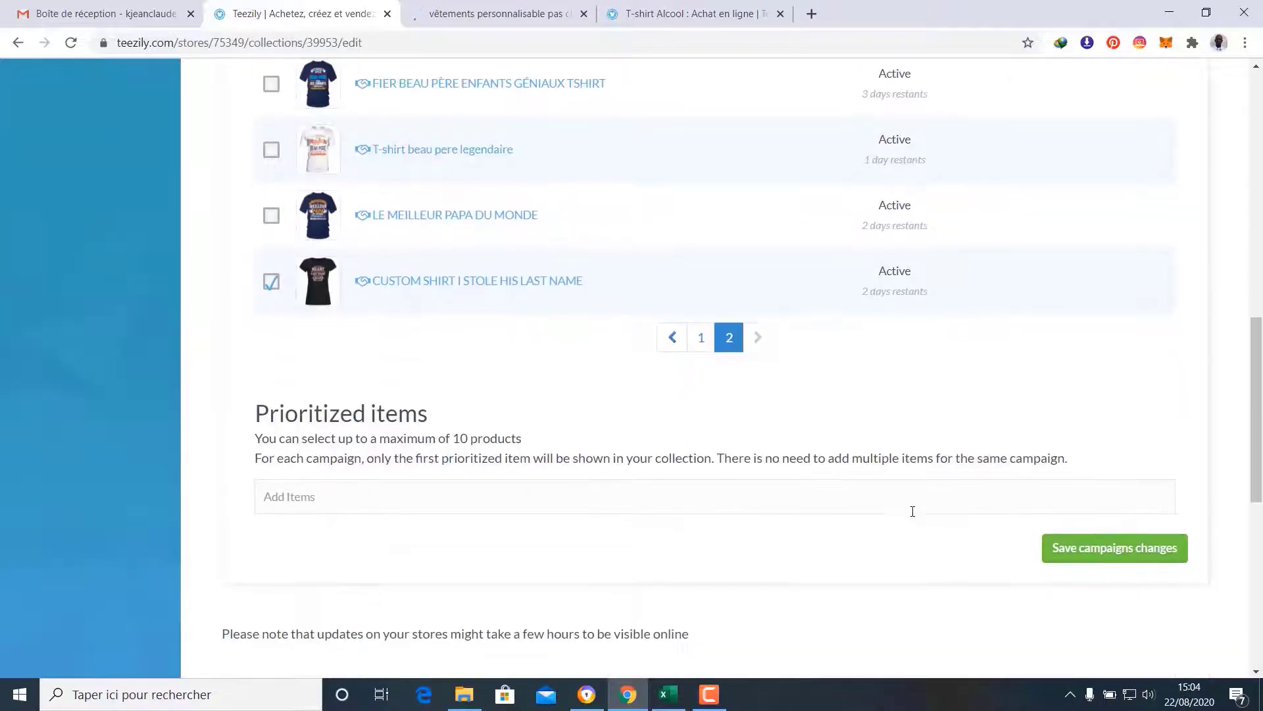
# Save the campaign changes, update the collection, return to Collections, then view the live store
pyautogui.click(1116, 548)
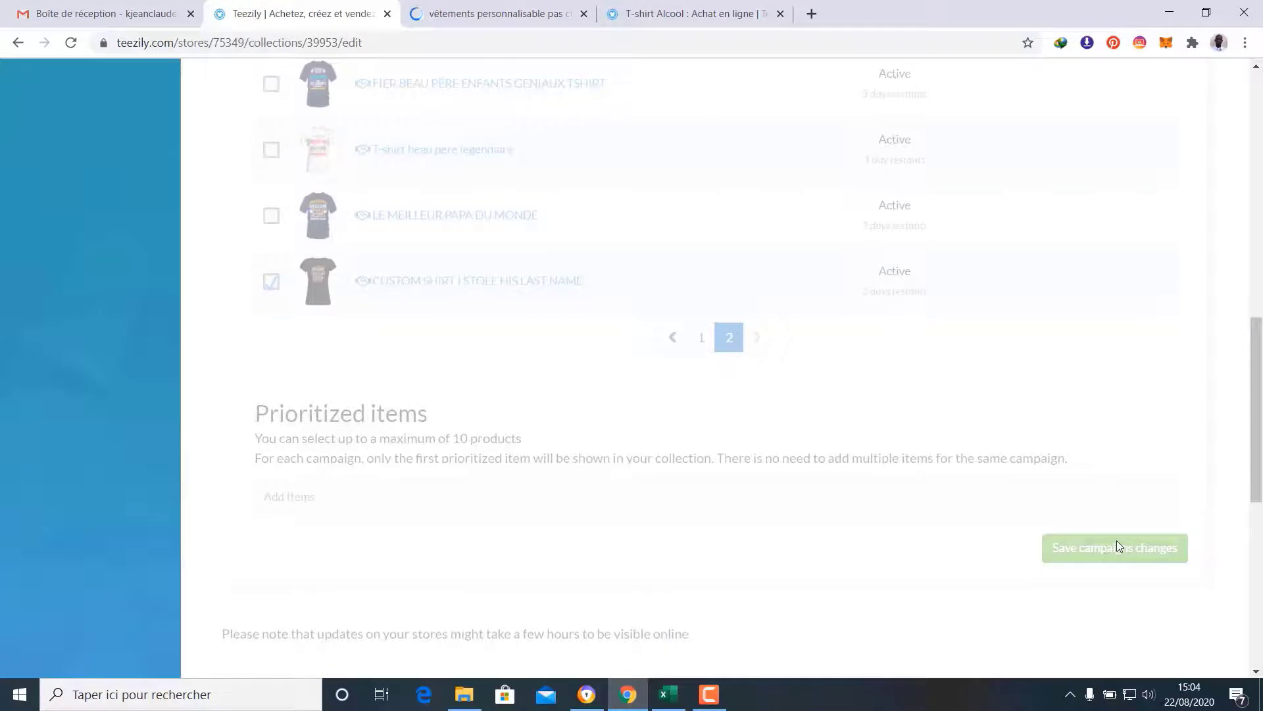
pyautogui.scroll(8, 1117, 545)
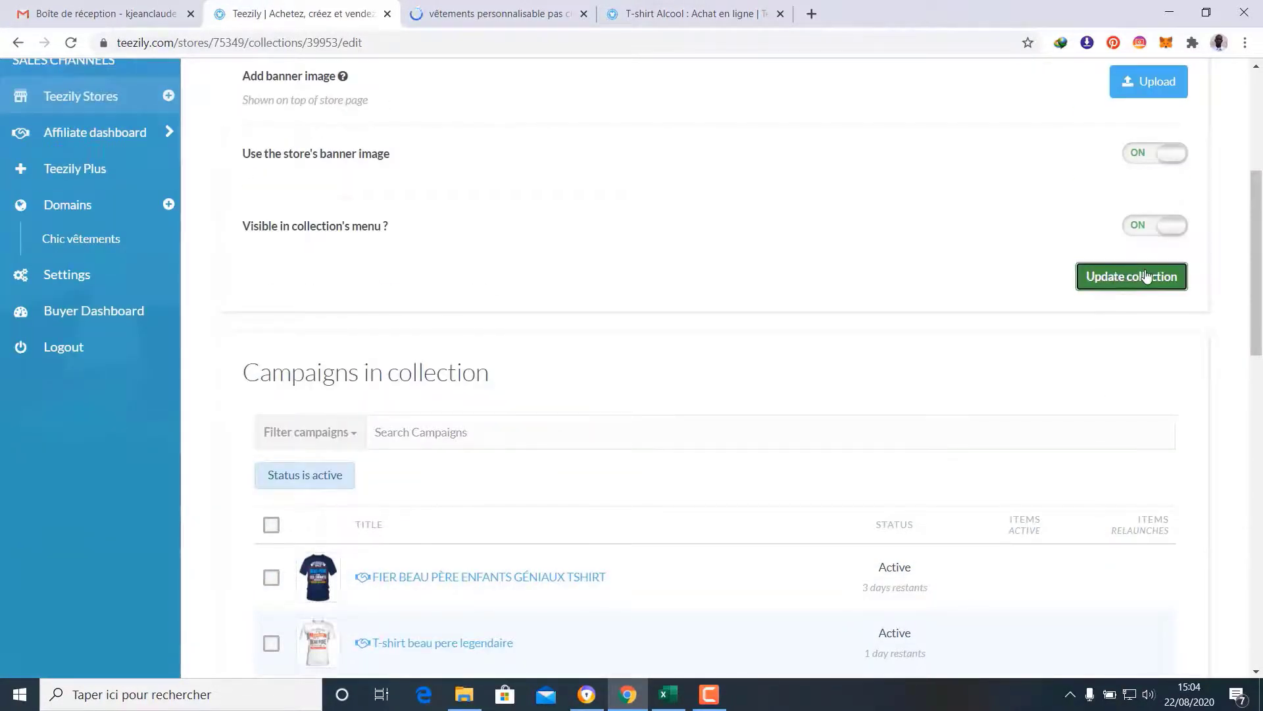
pyautogui.click(1146, 276)
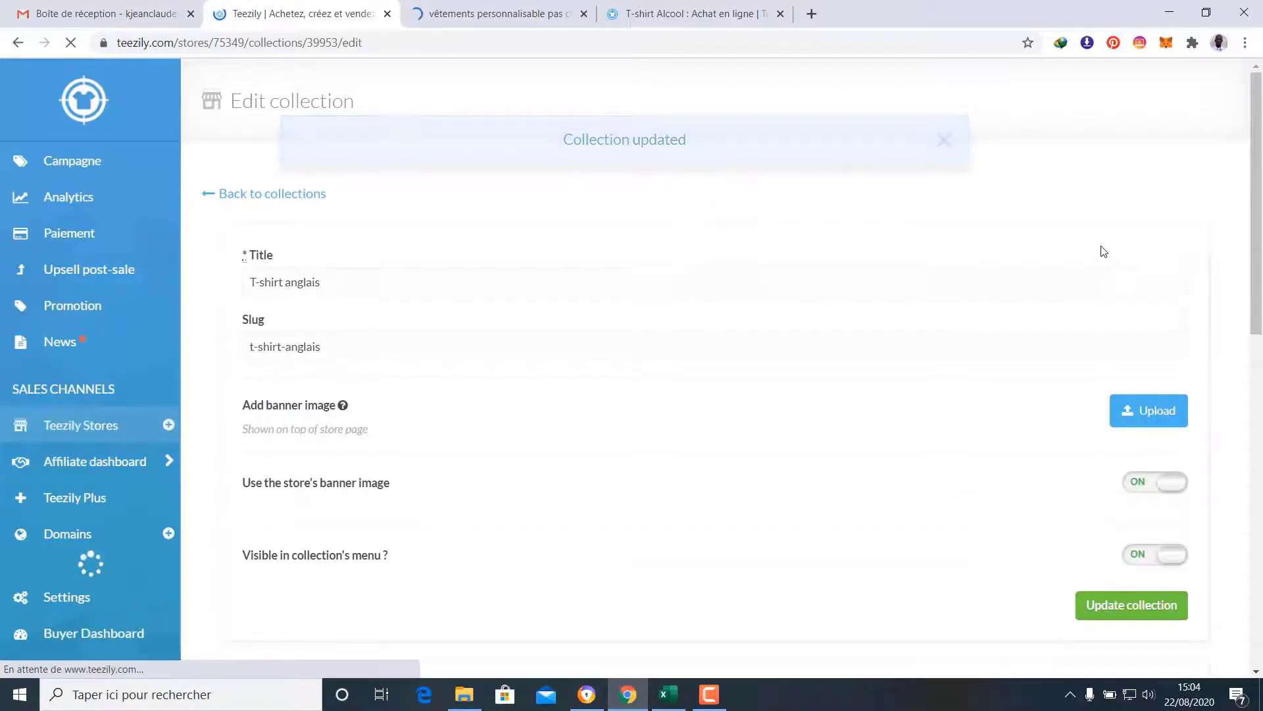
pyautogui.click(279, 194)
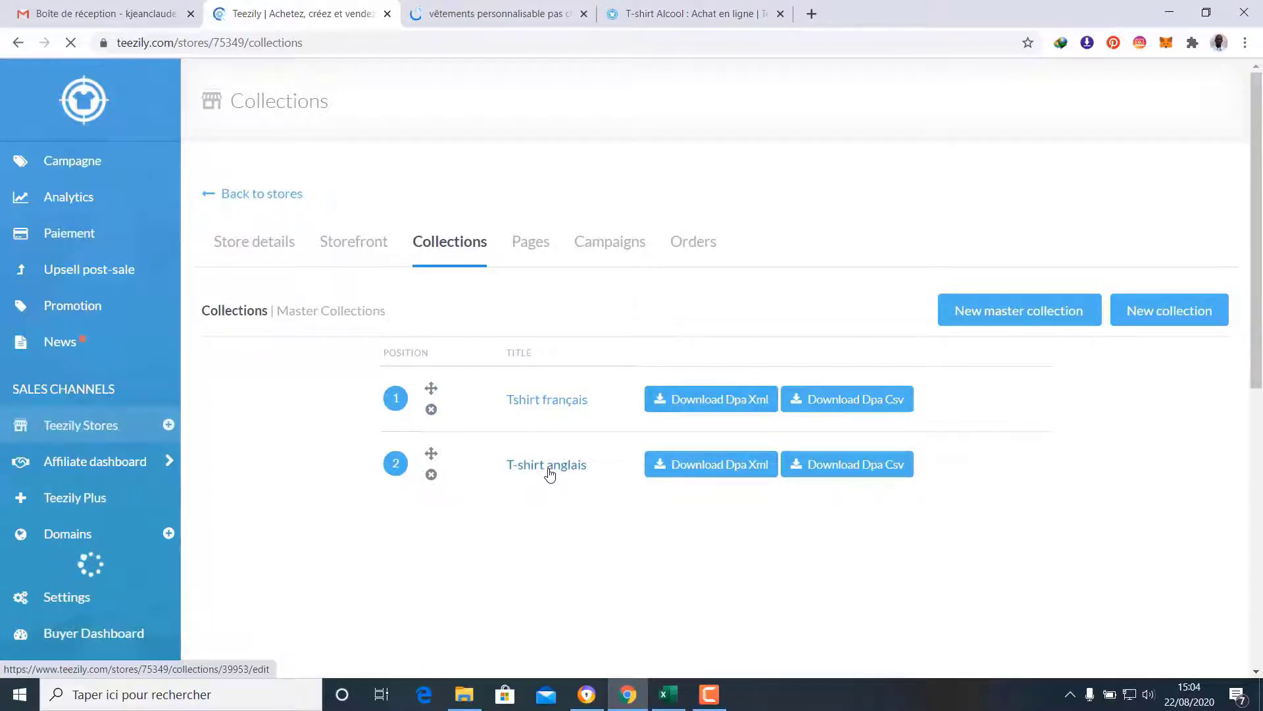
pyautogui.click(495, 8)
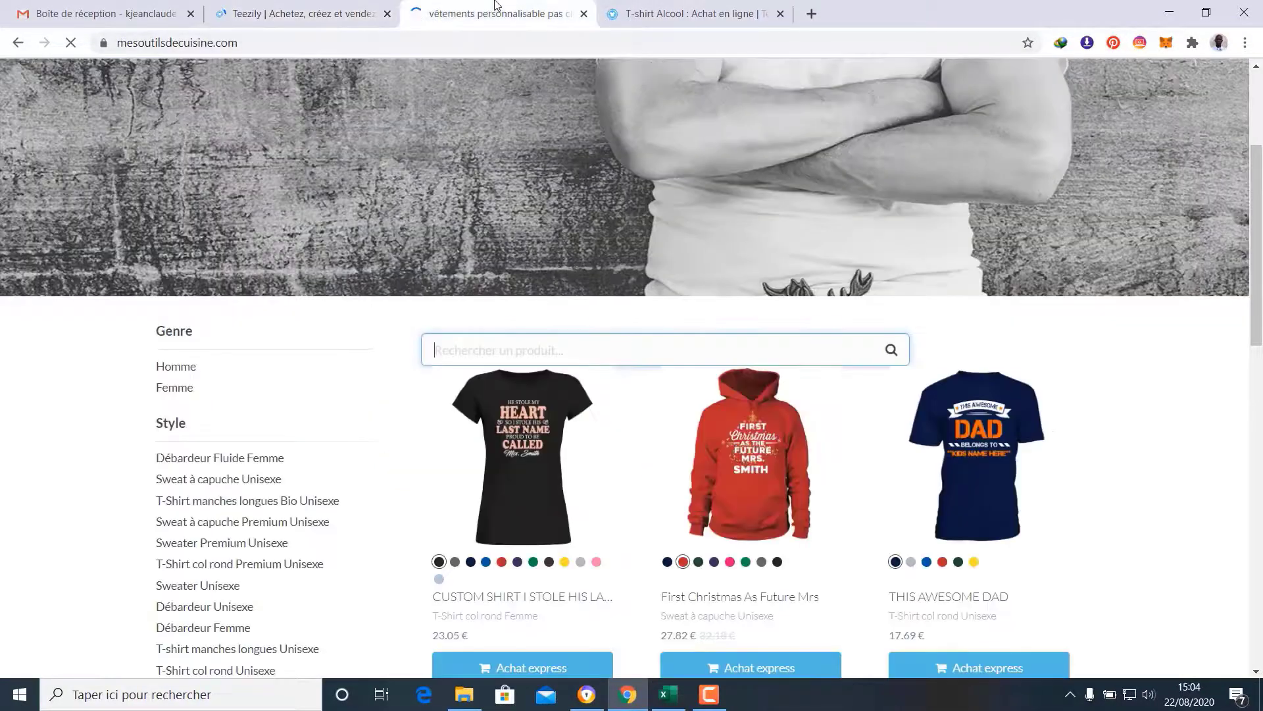
pyautogui.click(500, 35)
pyautogui.press('Return')
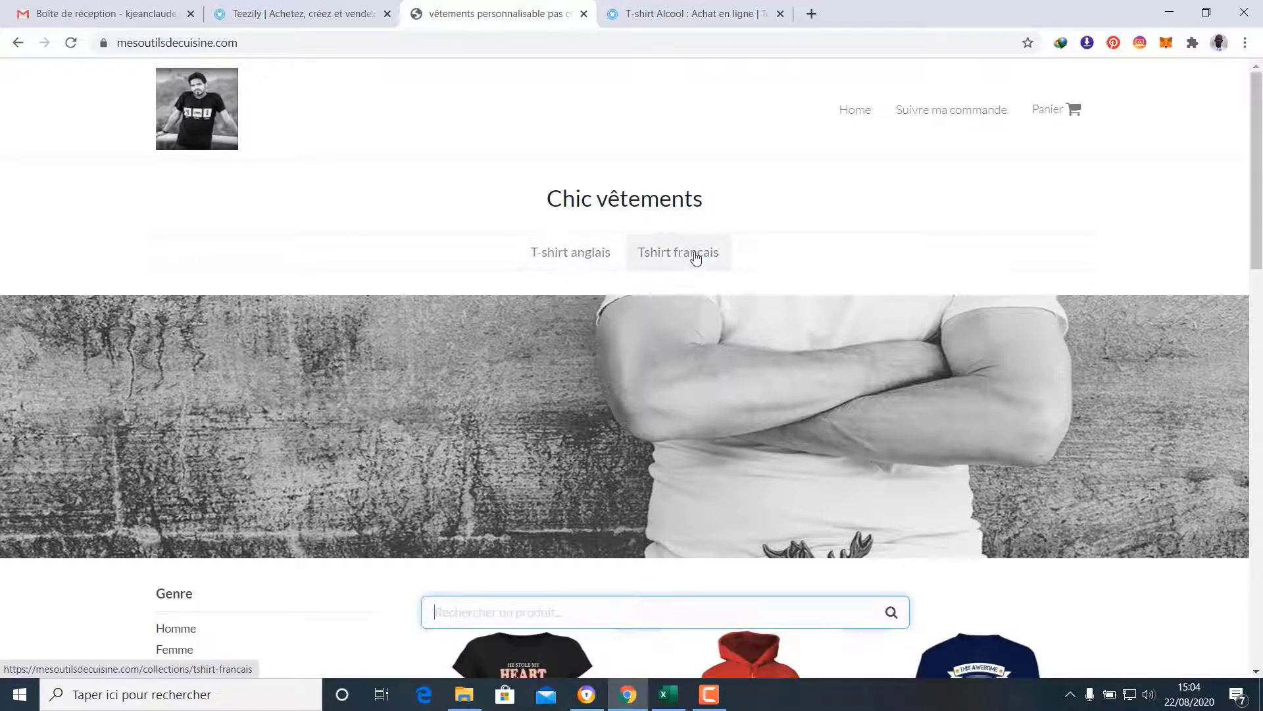
pyautogui.scroll(-15, 891, 260)
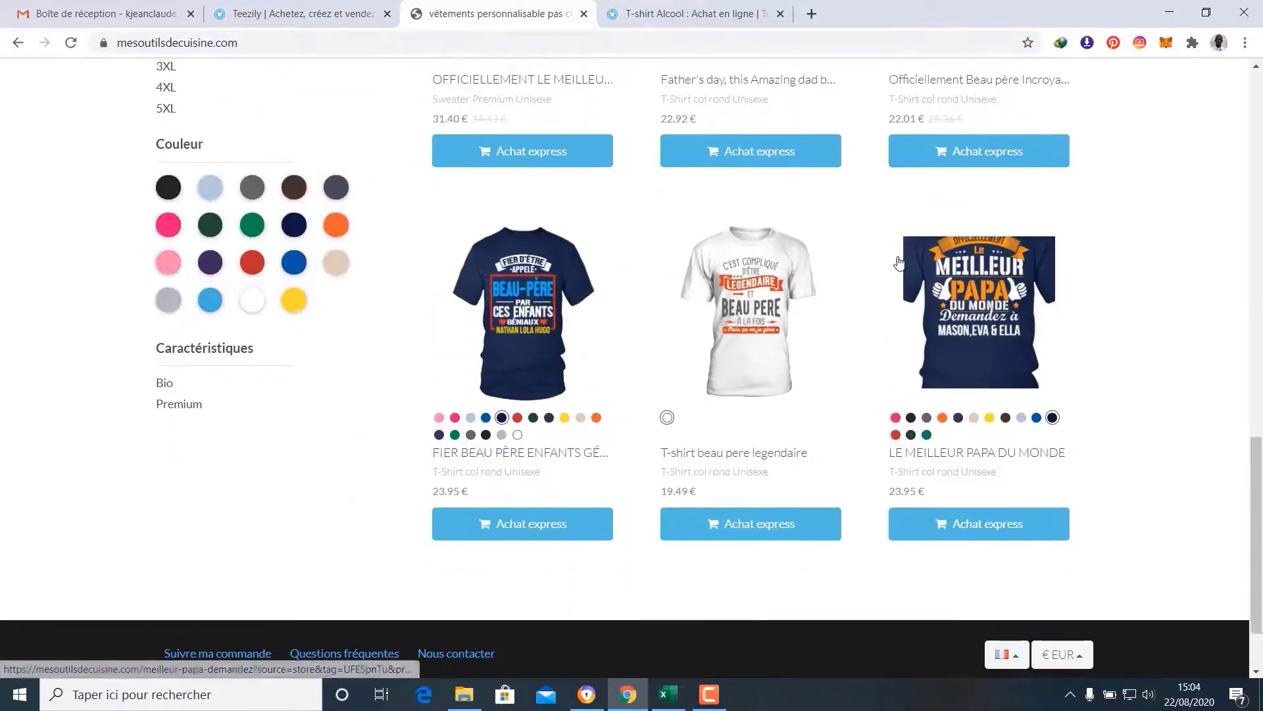
pyautogui.scroll(10, 899, 263)
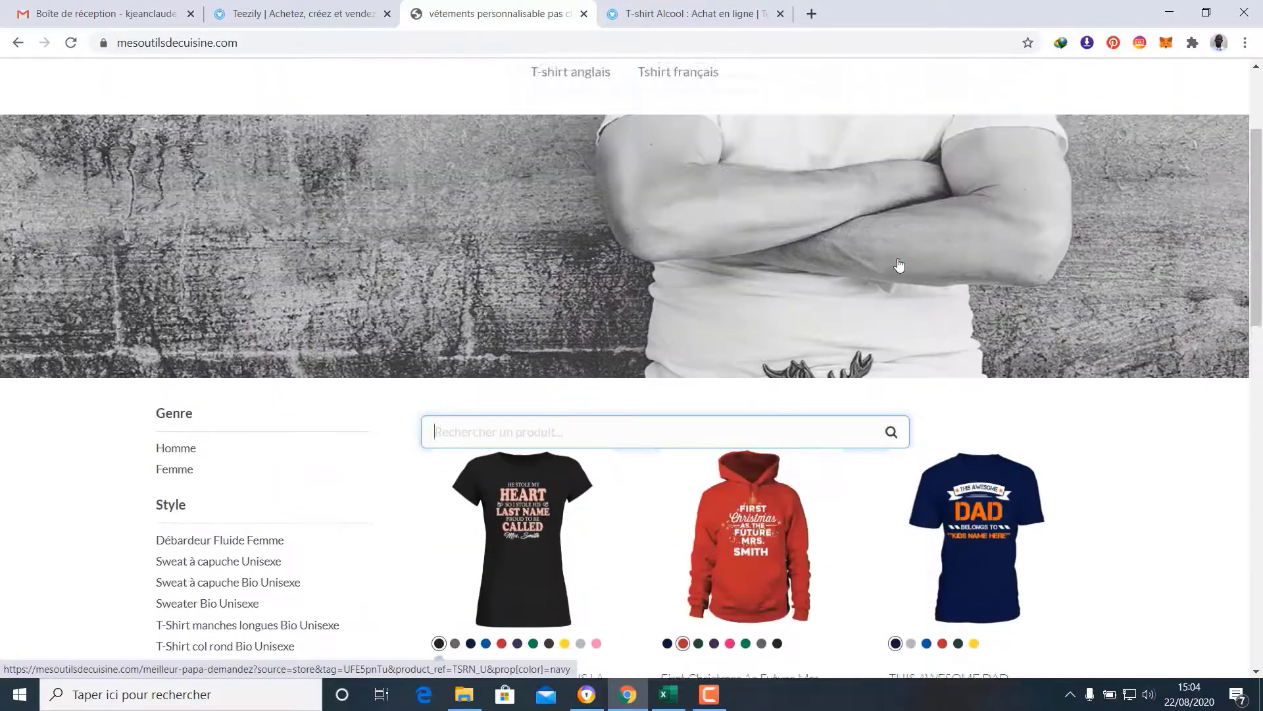
pyautogui.scroll(1, 899, 263)
pyautogui.scroll(-4, 898, 265)
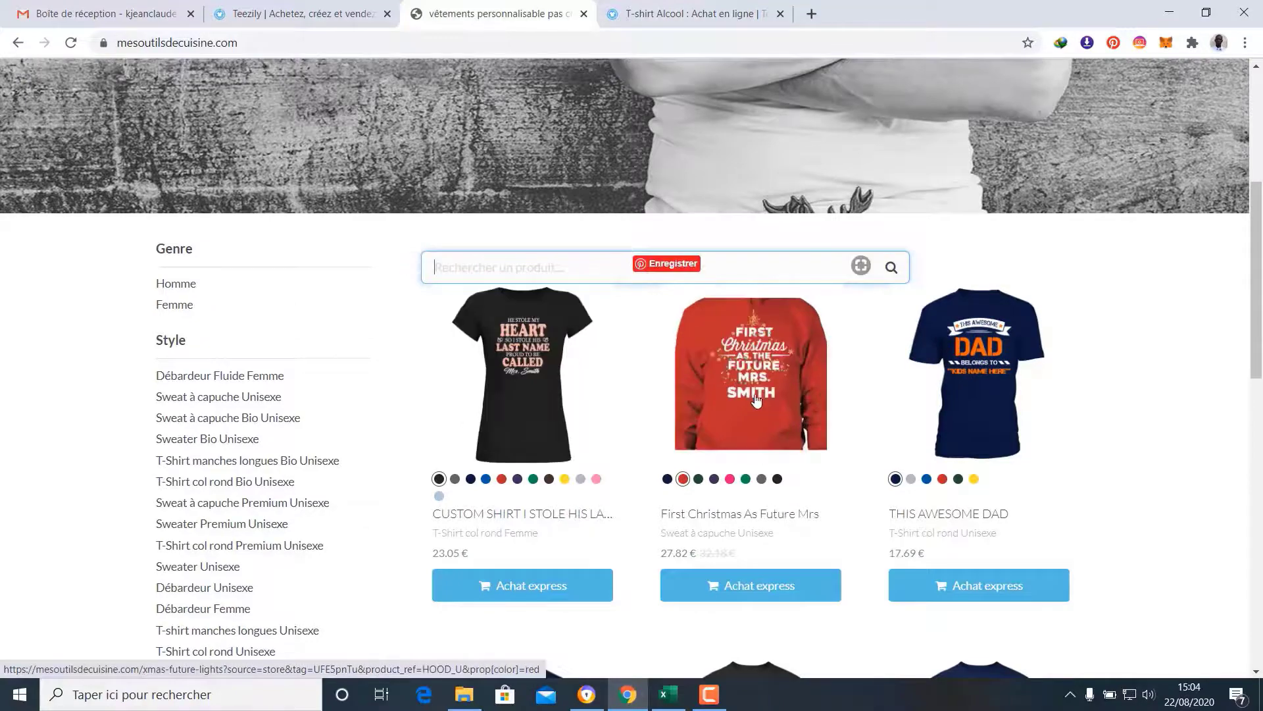
pyautogui.scroll(-5, 934, 428)
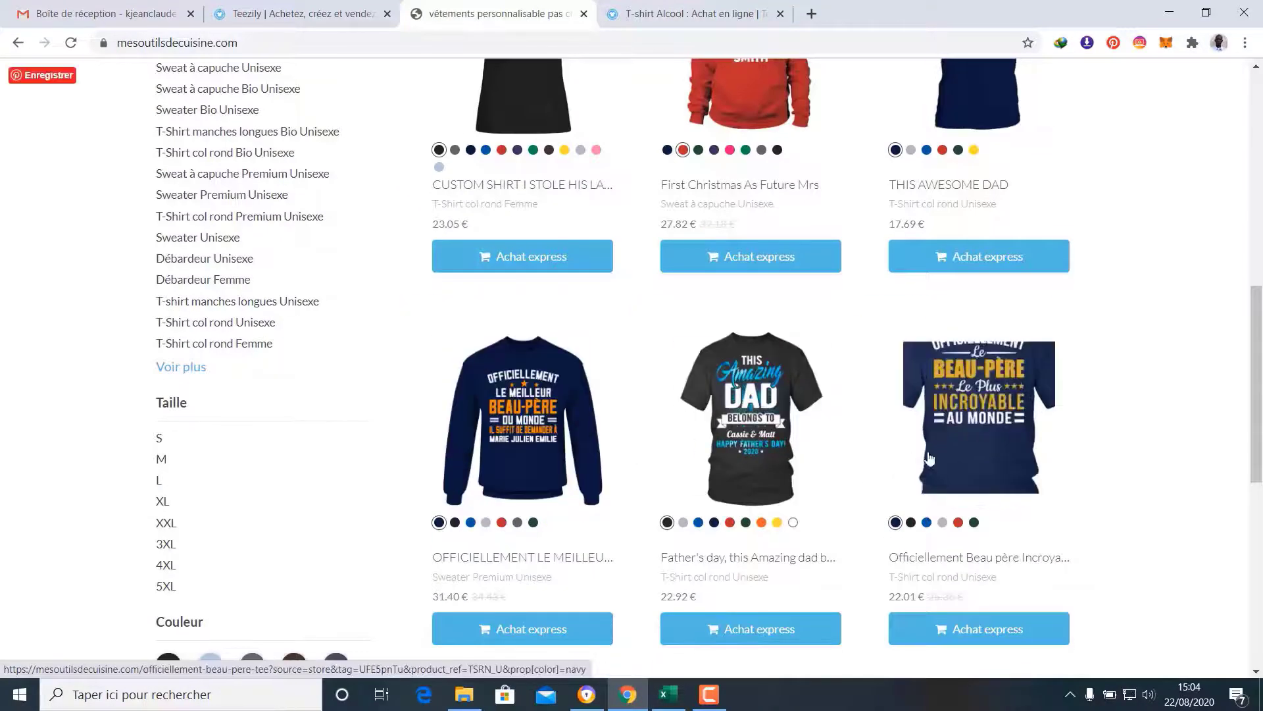
pyautogui.scroll(-5, 929, 459)
pyautogui.scroll(9, 646, 530)
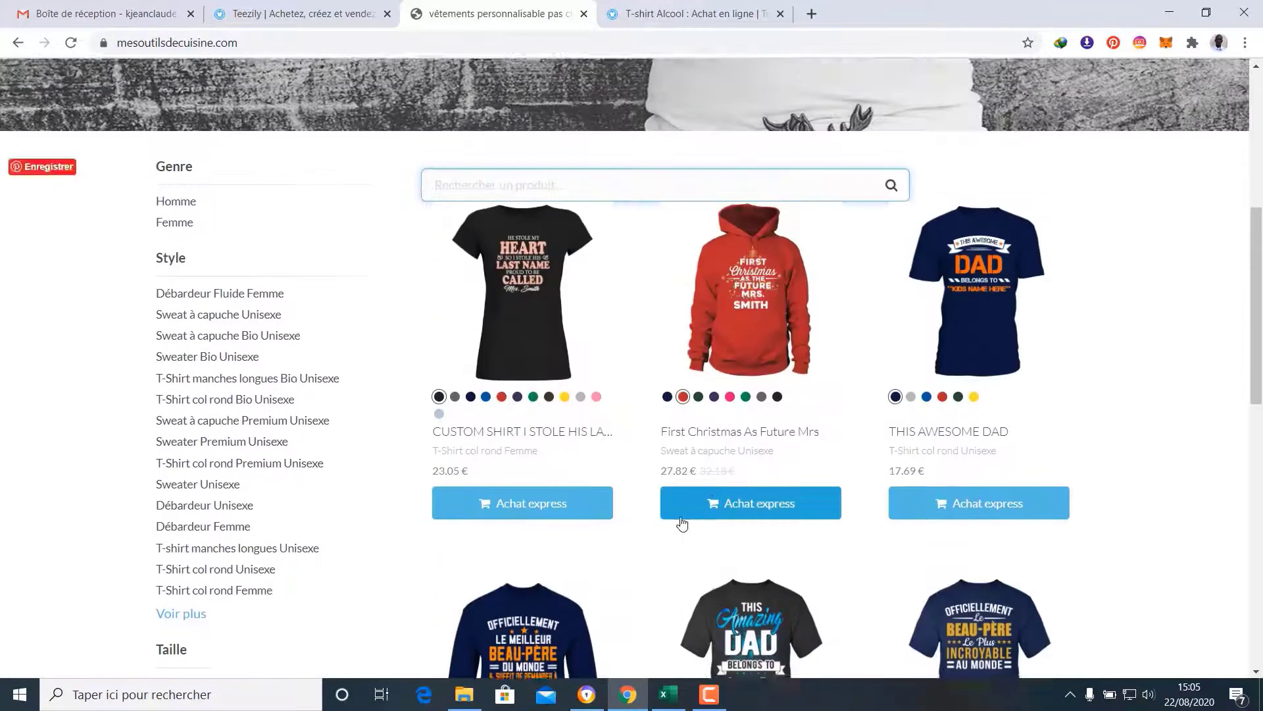
pyautogui.scroll(6, 682, 523)
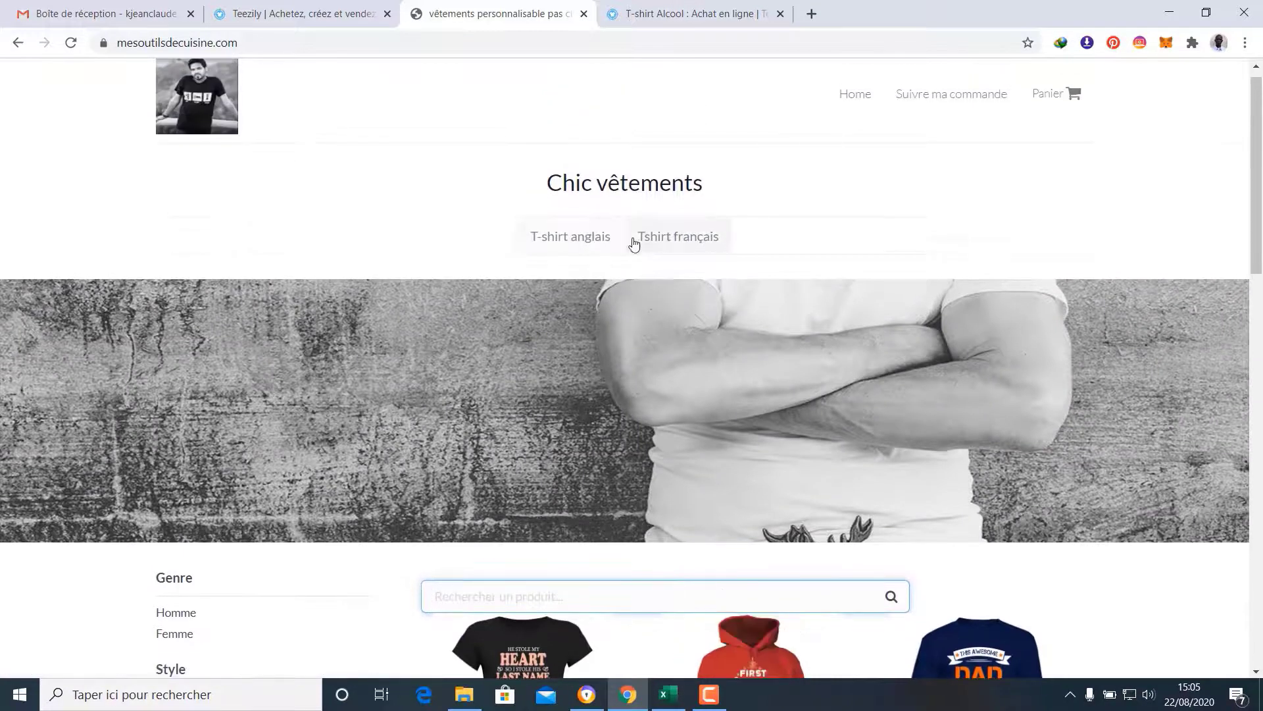
pyautogui.click(579, 245)
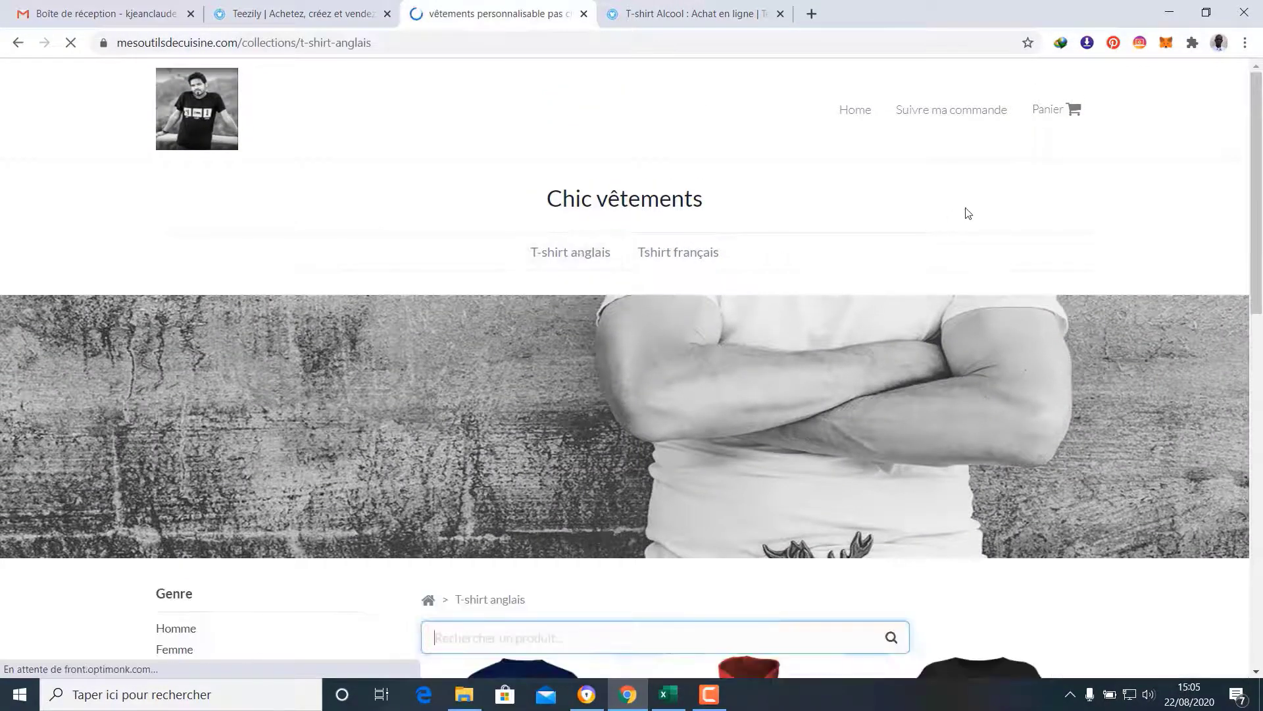
pyautogui.scroll(-7, 966, 210)
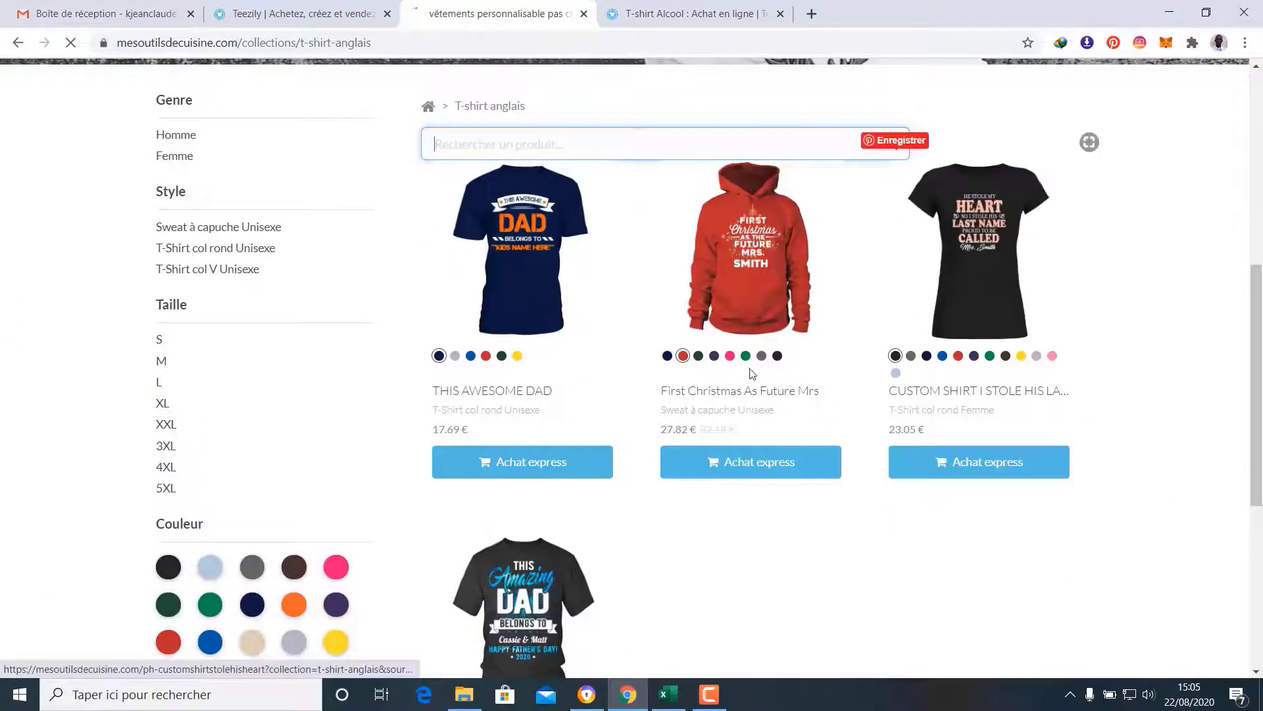
pyautogui.scroll(-3, 862, 471)
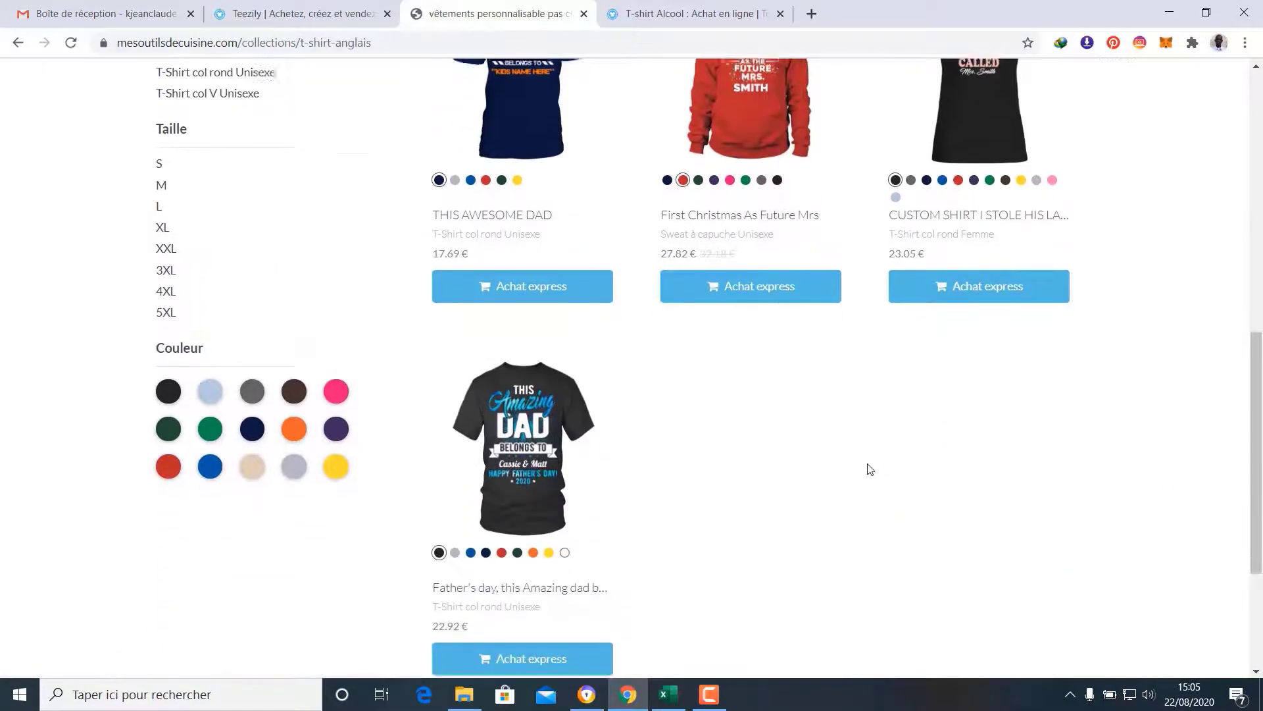
pyautogui.scroll(-2, 870, 469)
pyautogui.scroll(5, 866, 467)
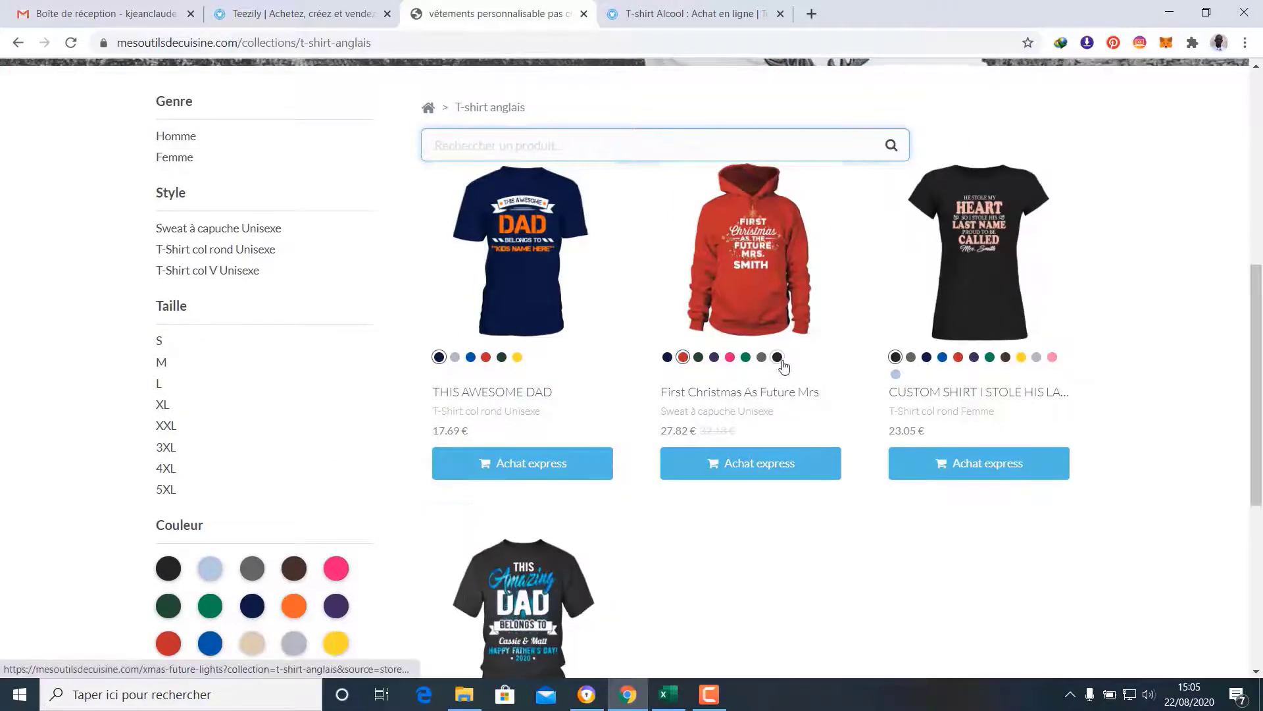
pyautogui.scroll(8, 783, 365)
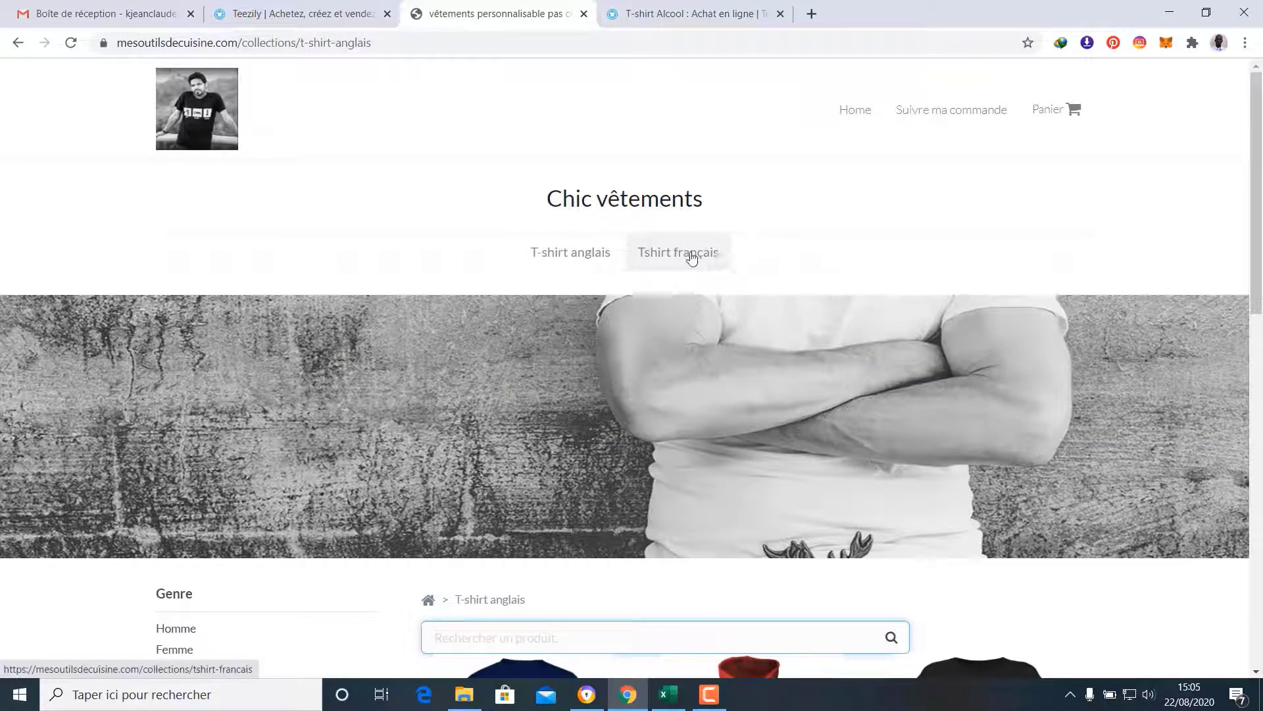
pyautogui.click(691, 257)
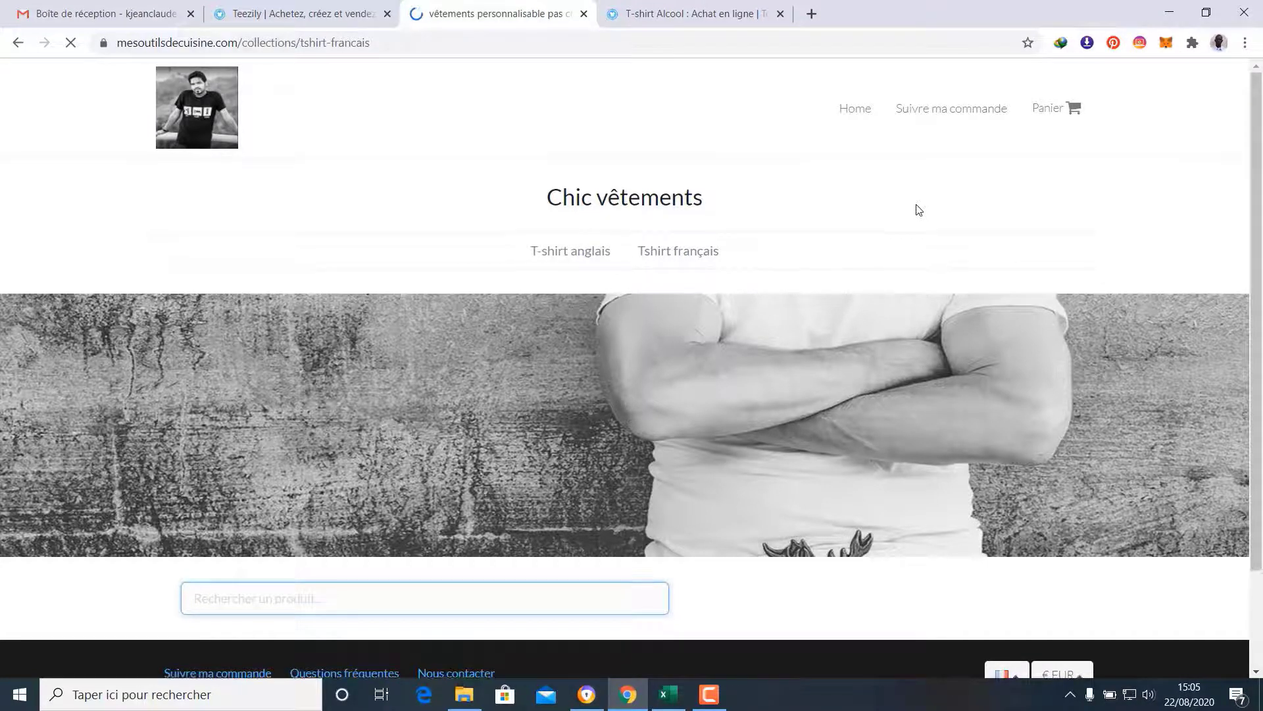
pyautogui.scroll(-2, 919, 209)
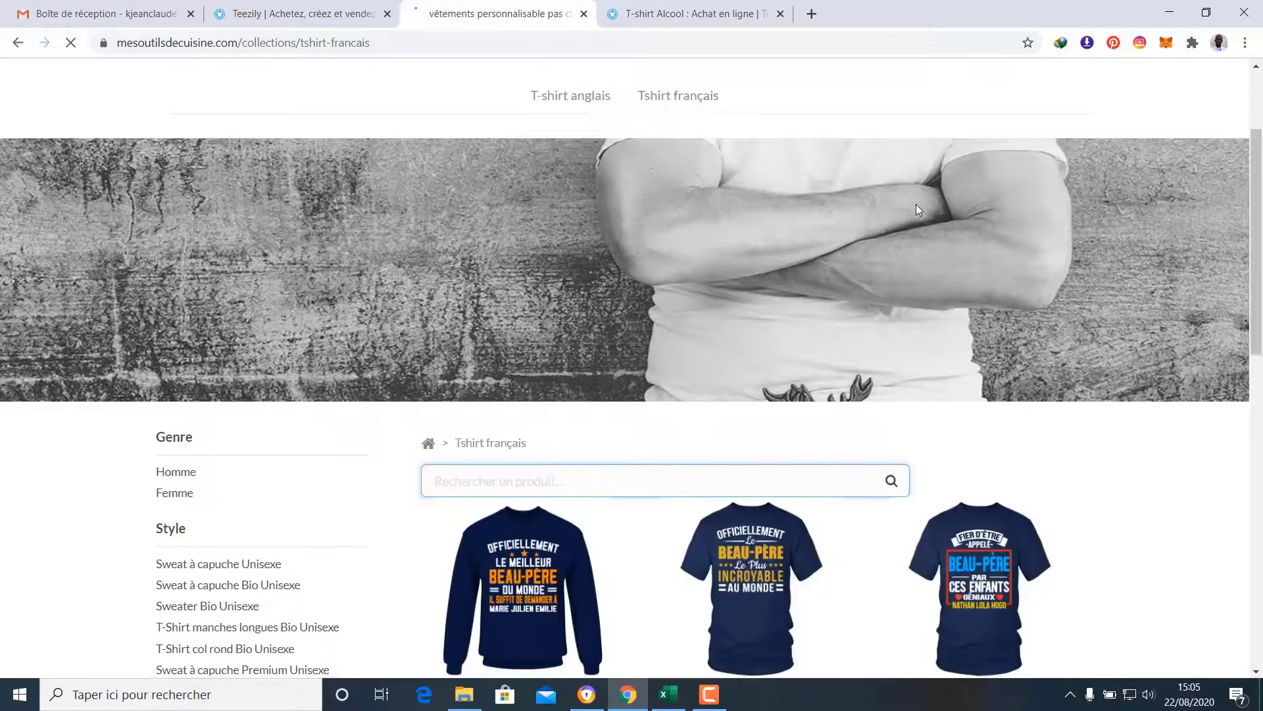
pyautogui.scroll(-5, 916, 204)
pyautogui.scroll(-2, 1128, 318)
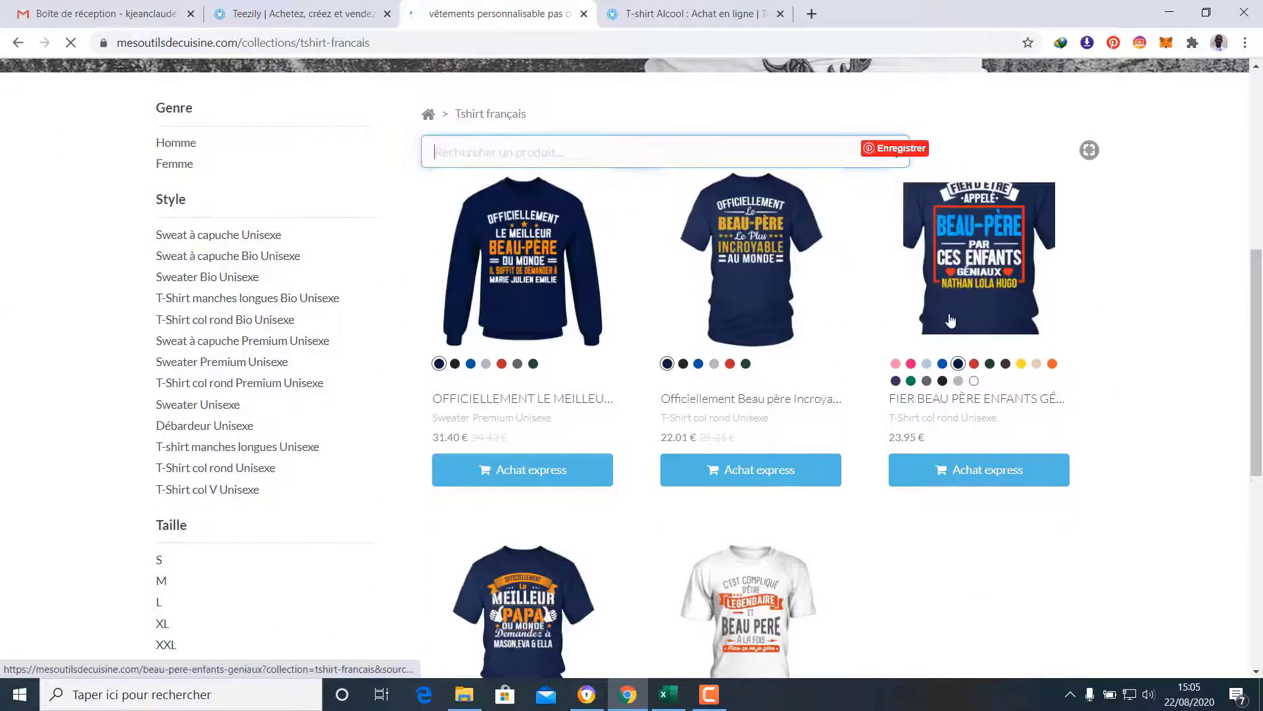
pyautogui.scroll(-2, 1020, 347)
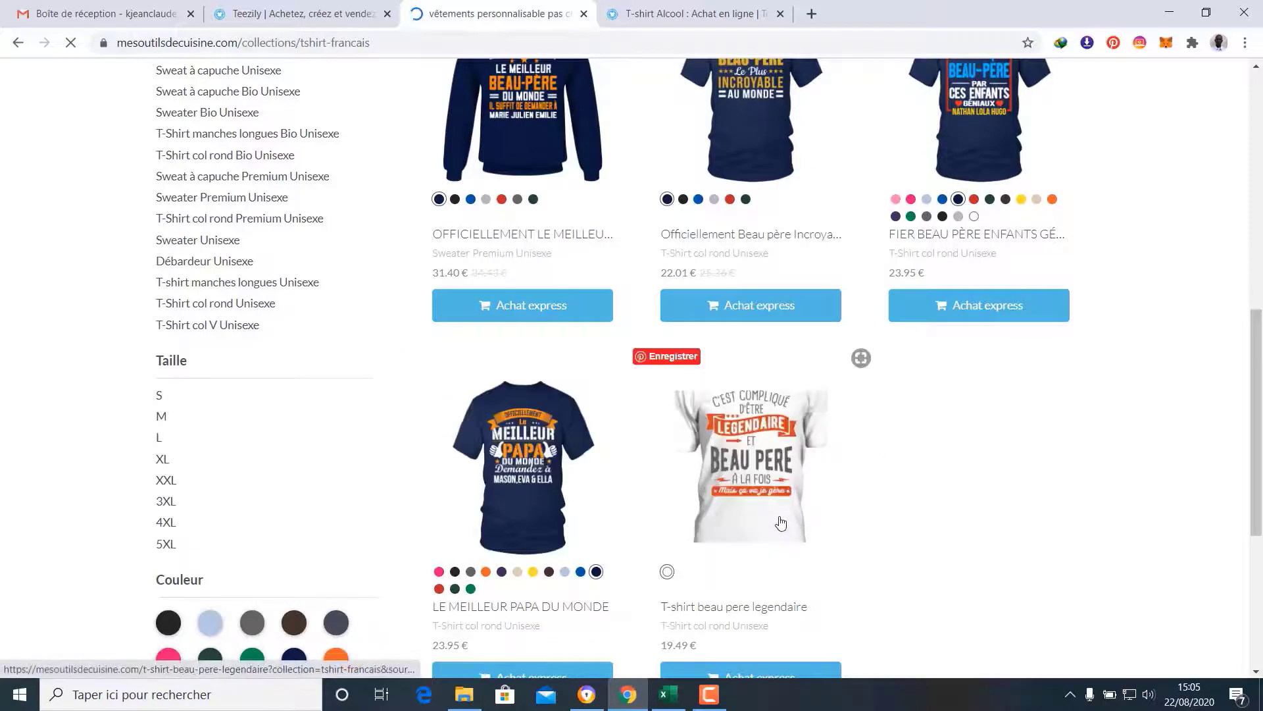
pyautogui.scroll(-1, 1092, 468)
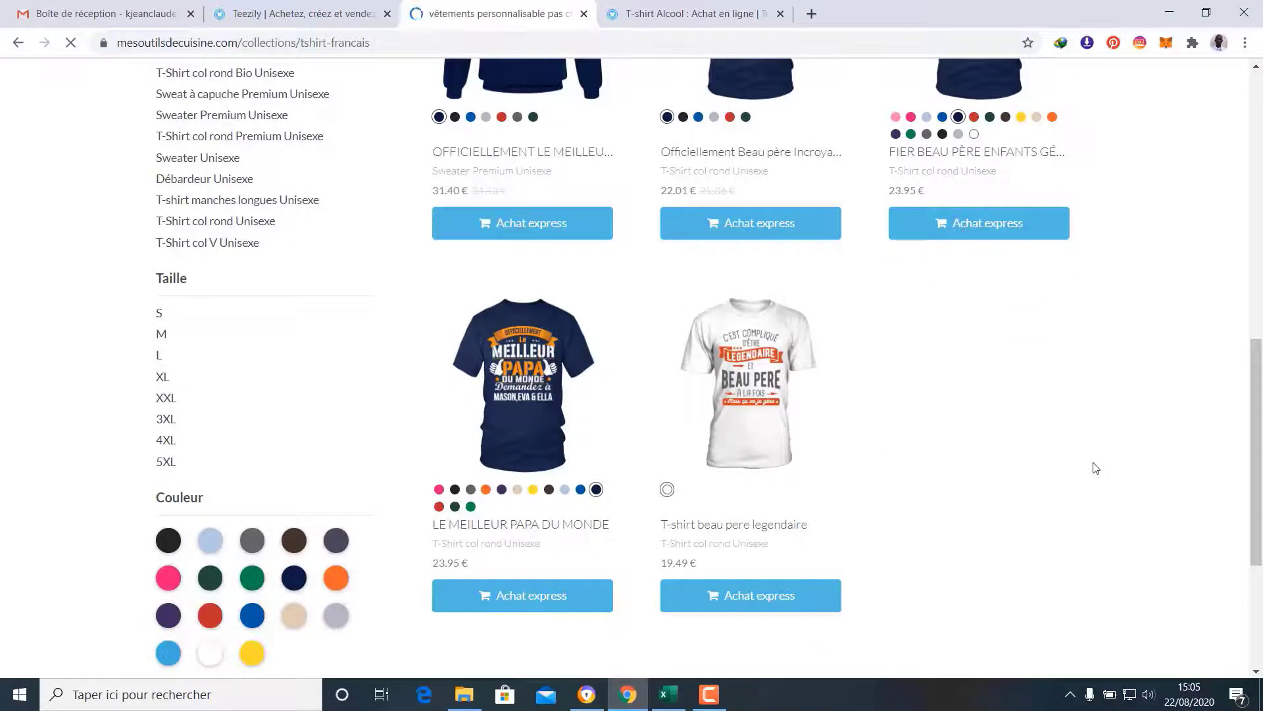
pyautogui.scroll(3, 1095, 468)
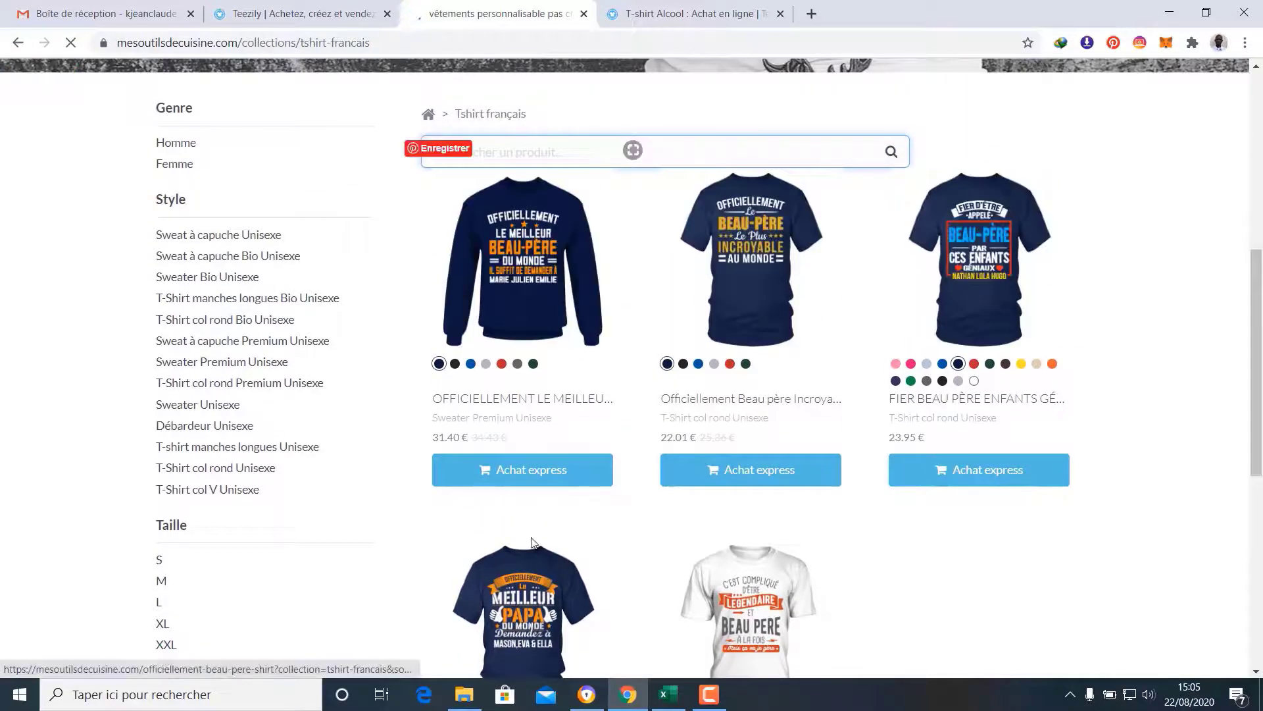
pyautogui.scroll(3, 865, 611)
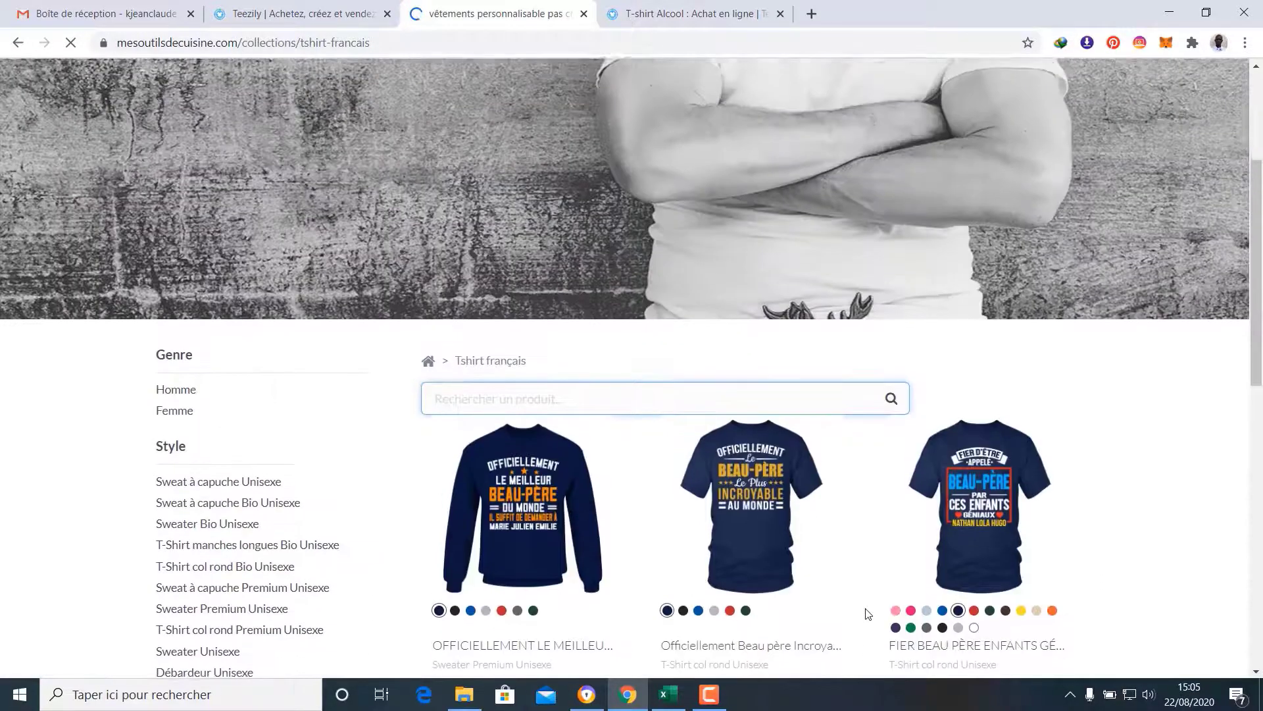
pyautogui.scroll(2, 866, 613)
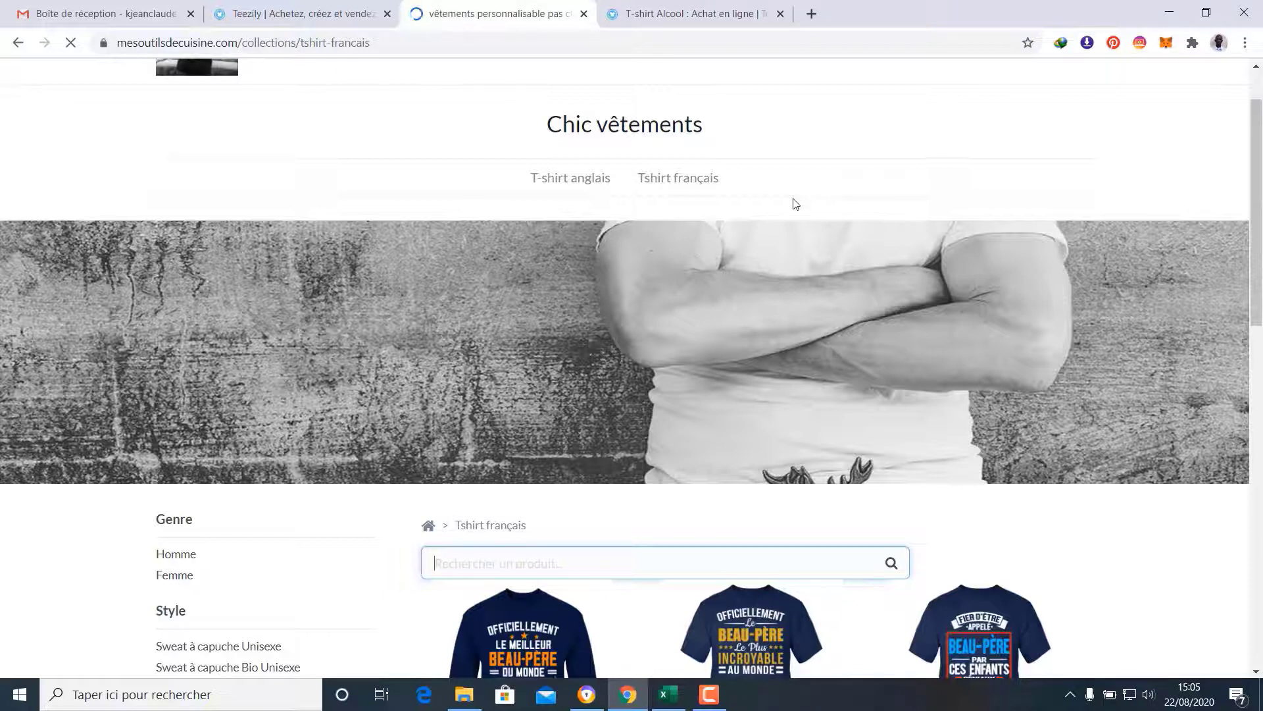
# Create master collection 'T-shirt anglais et français' with the store banner, grouping Tshirt français and T-shirt anglais
pyautogui.click(307, 5)
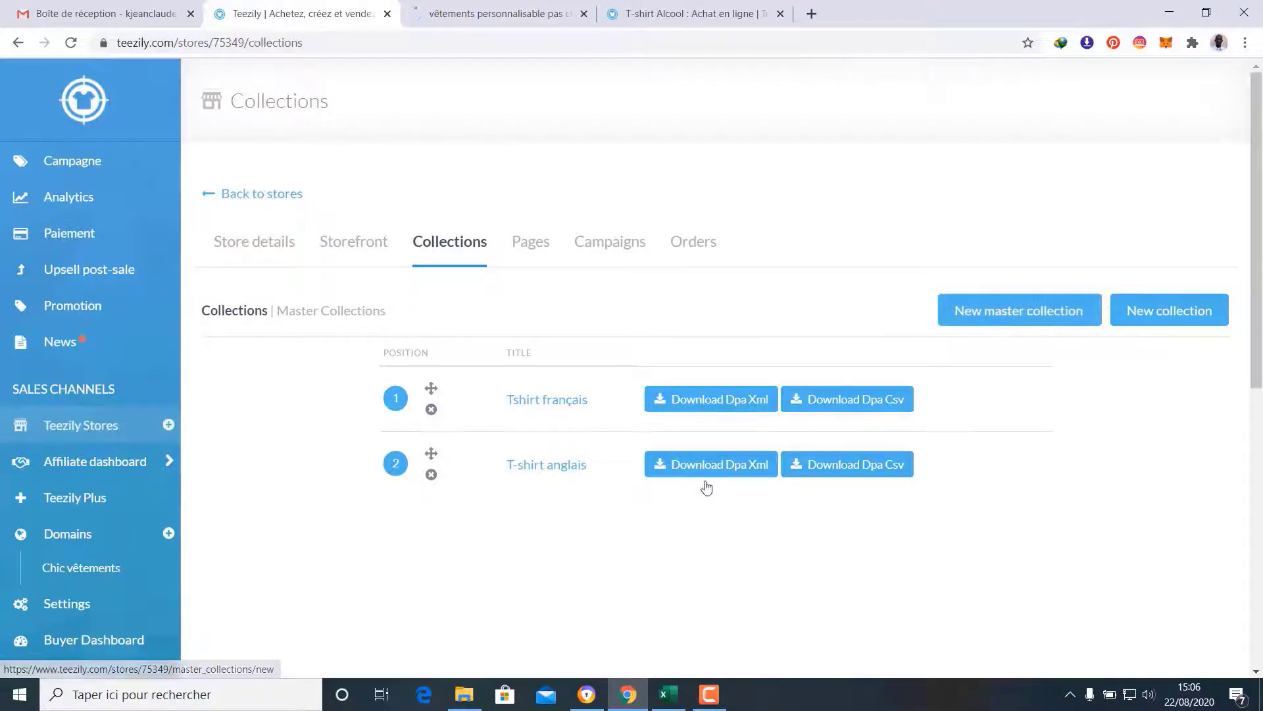
pyautogui.click(1030, 320)
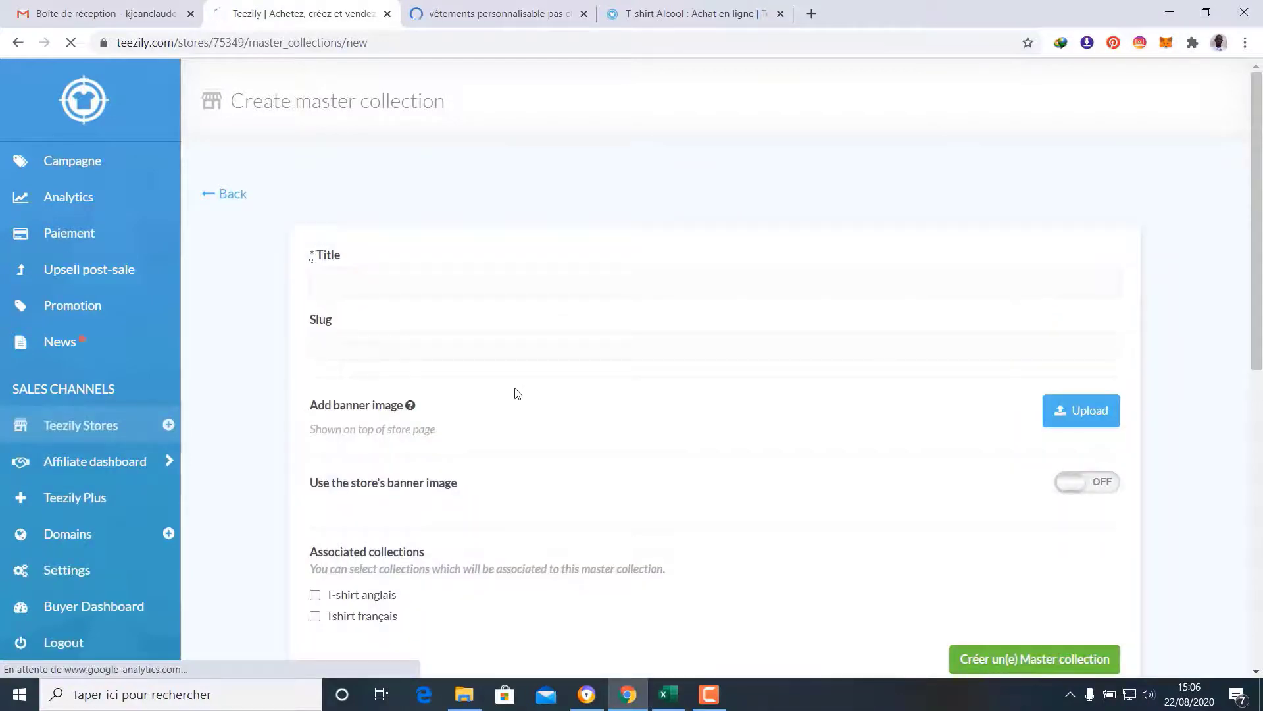
pyautogui.click(475, 287)
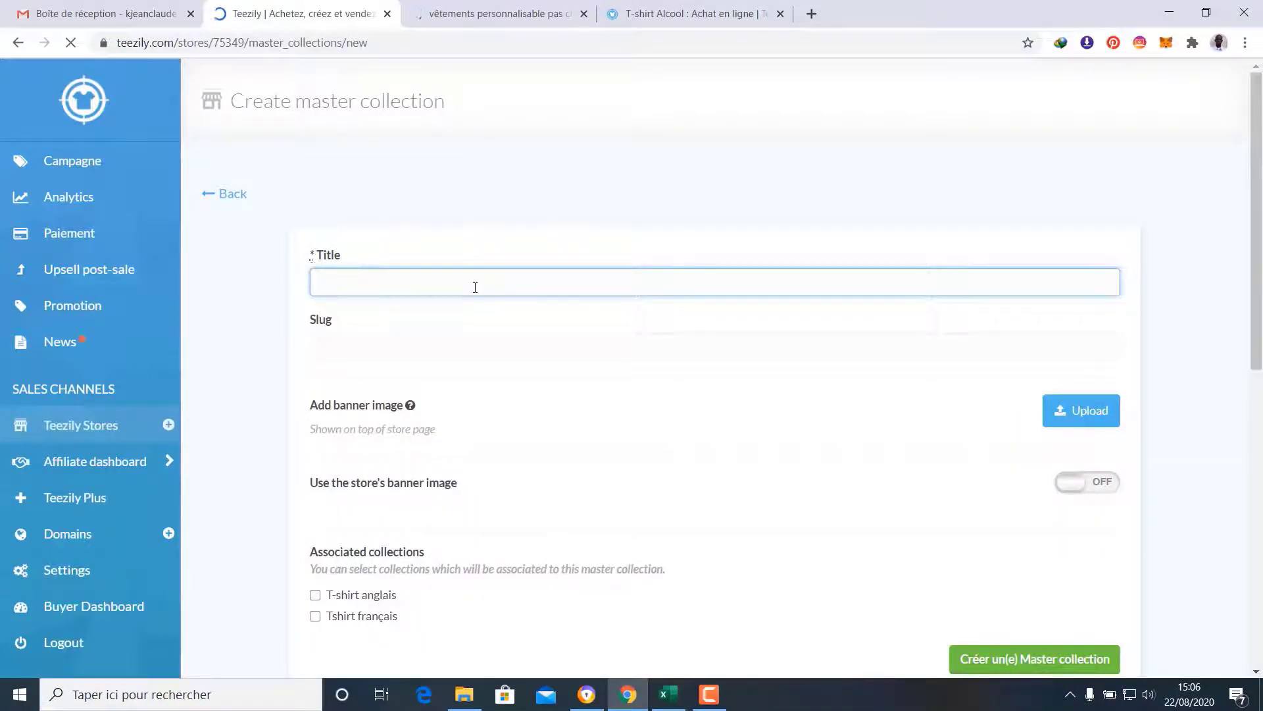
pyautogui.write('T-shirt anglais et français')
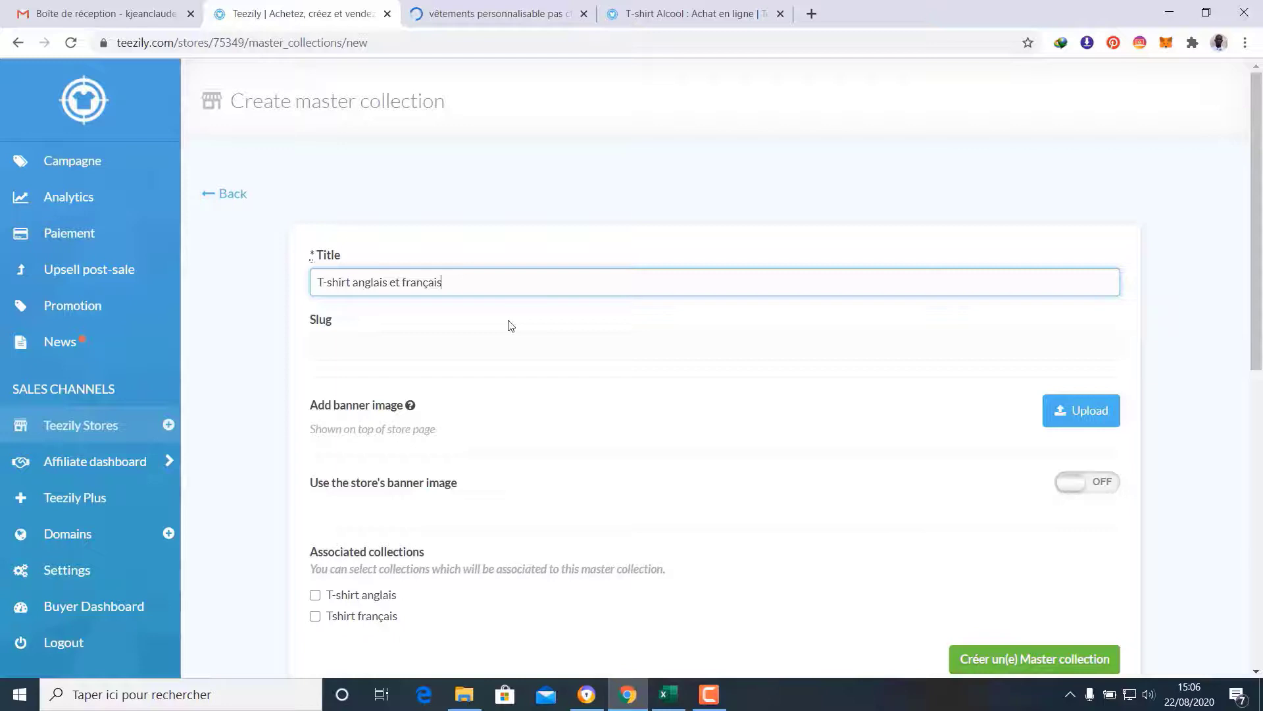
pyautogui.click(512, 326)
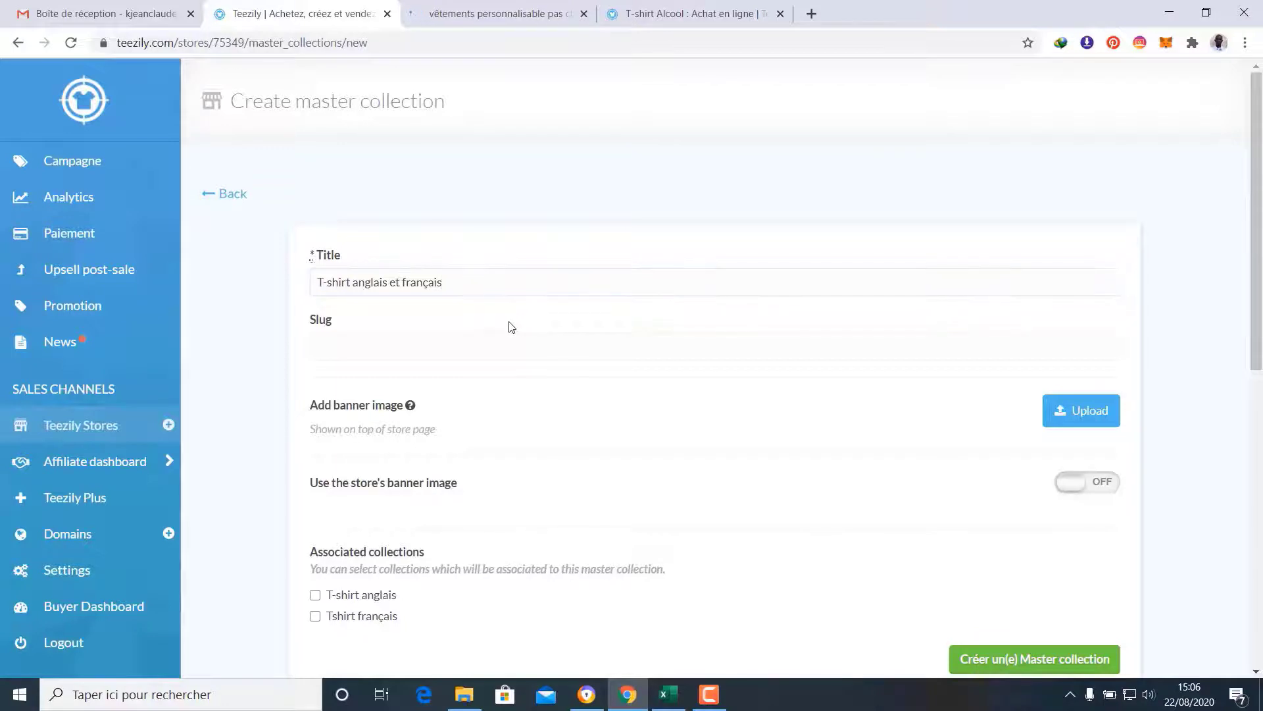
pyautogui.scroll(-3, 510, 335)
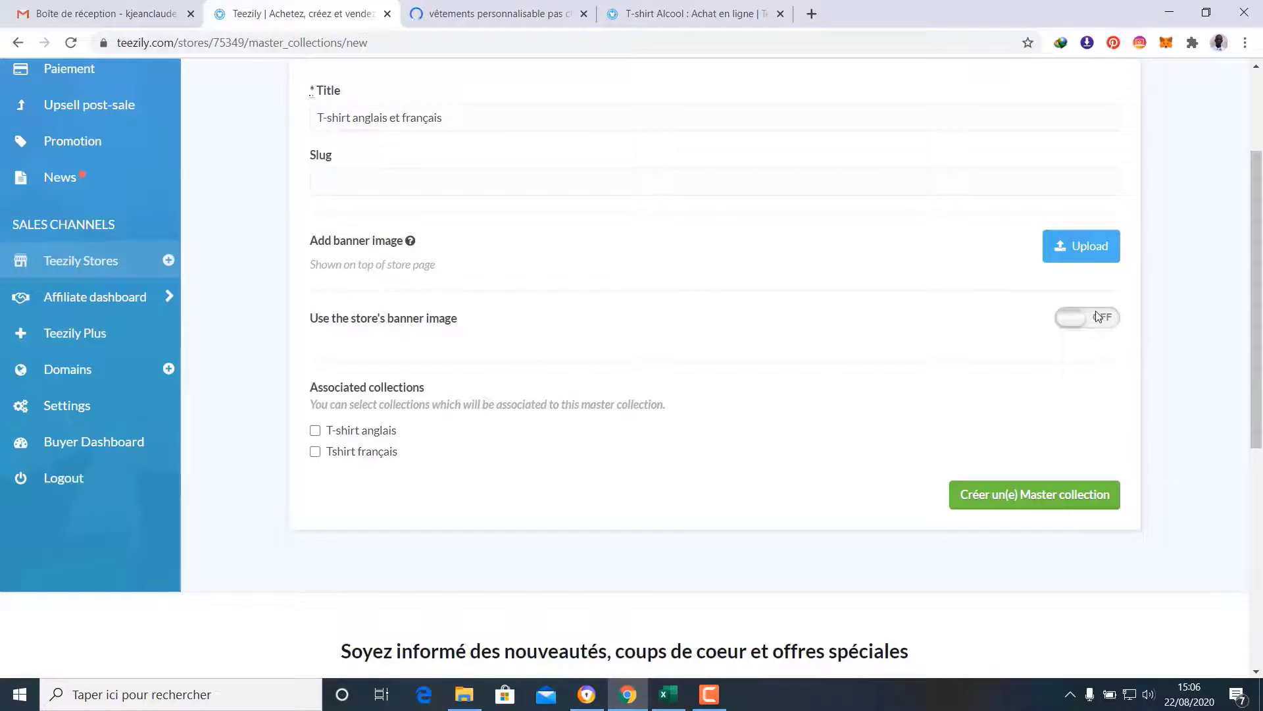
pyautogui.click(1075, 317)
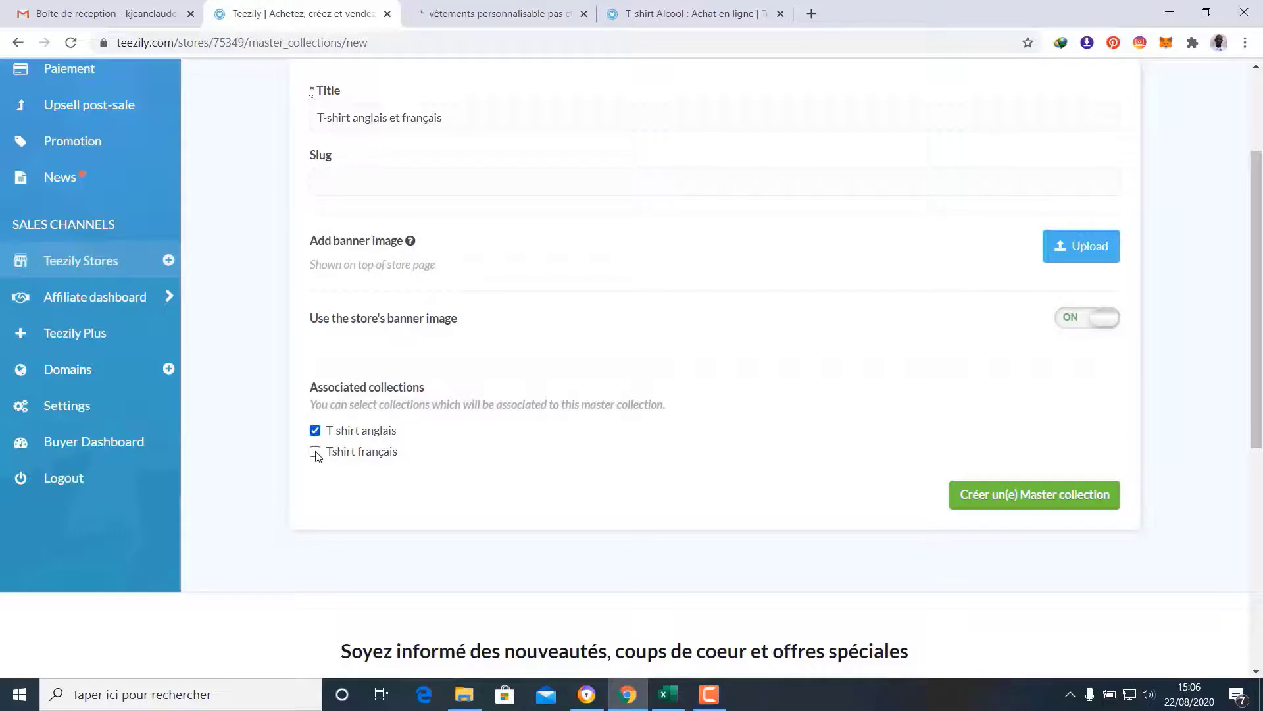
pyautogui.click(316, 452)
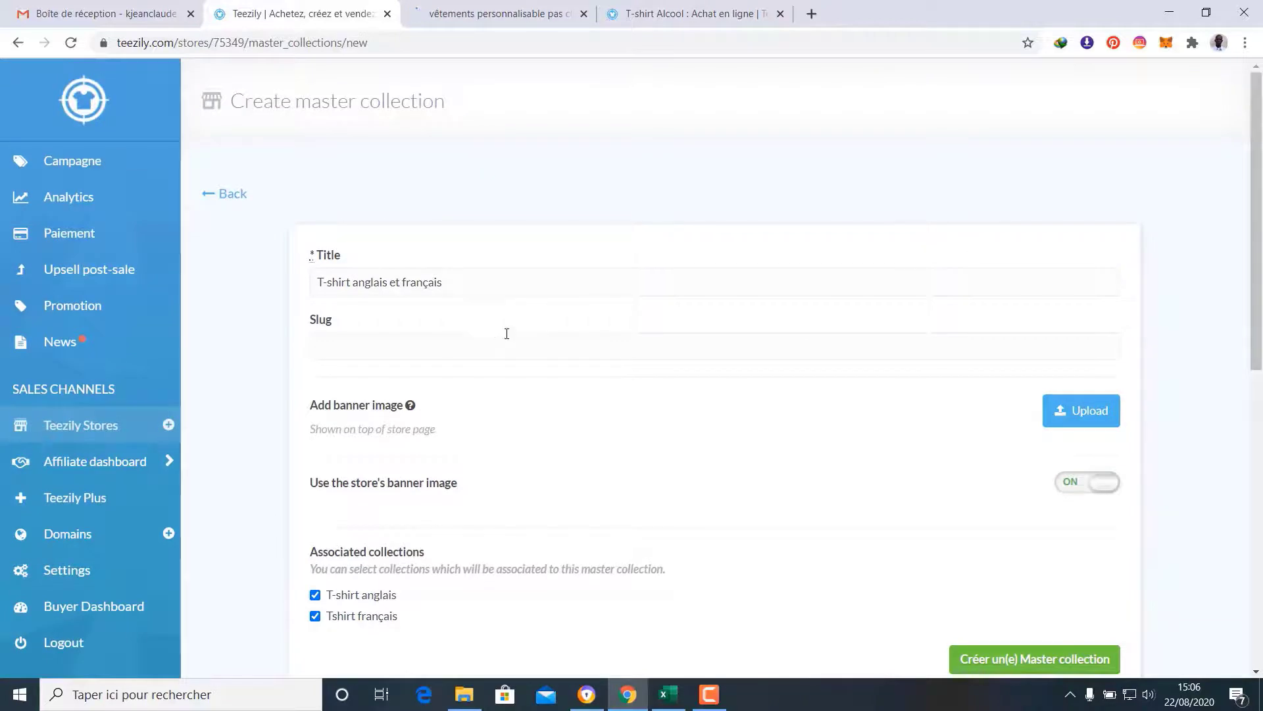
pyautogui.scroll(-4, 461, 377)
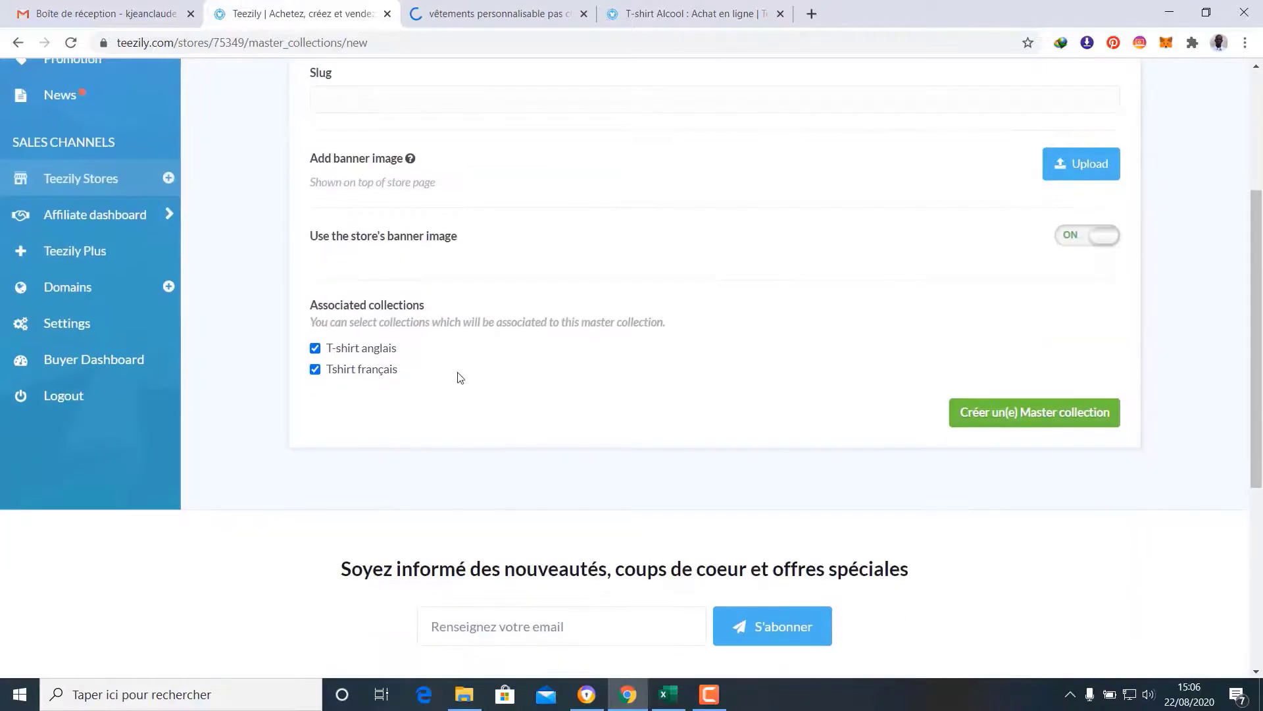
pyautogui.click(1048, 414)
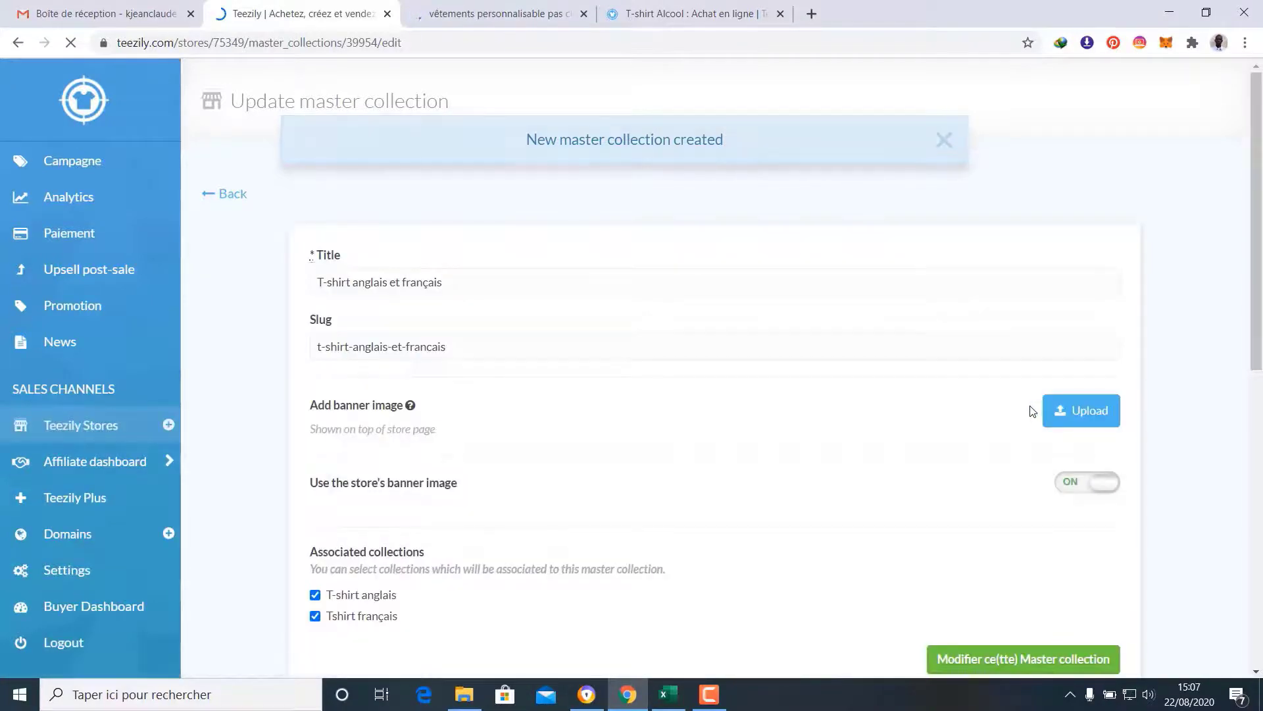
# Go back through Master Collections to the Collections list showing Tshirt français and T-shirt anglais
pyautogui.scroll(-5, 1032, 411)
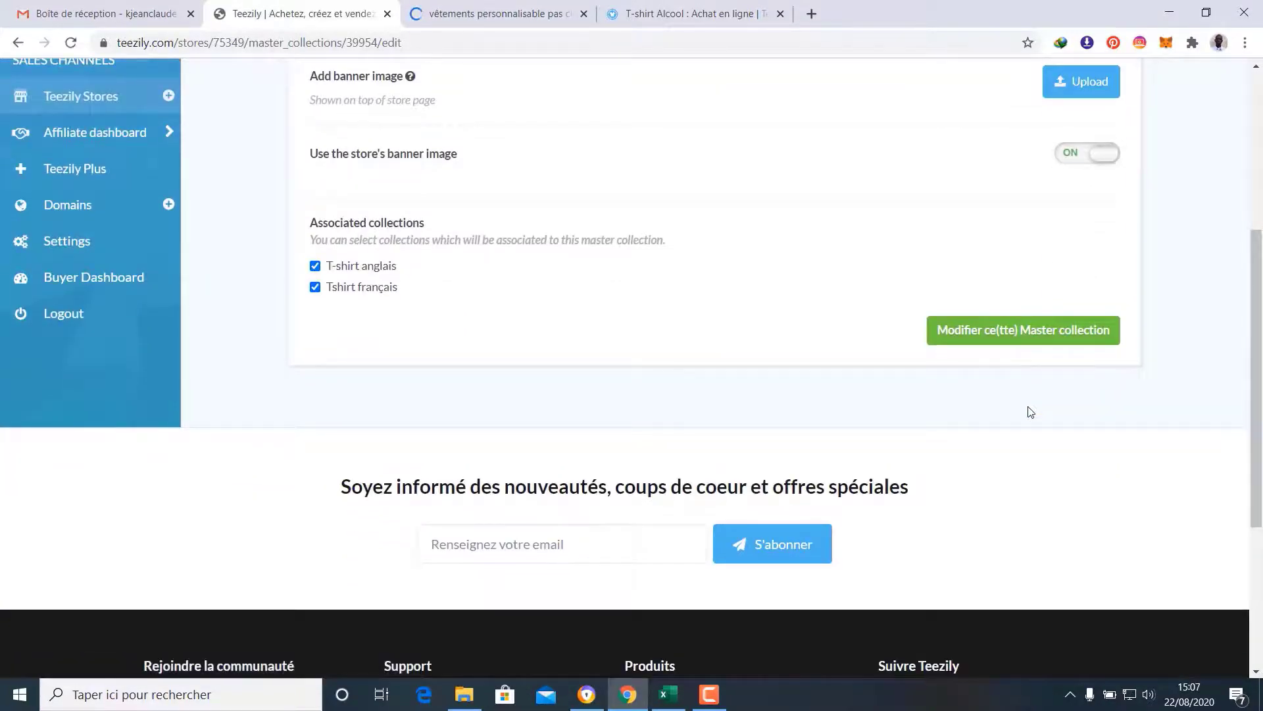
pyautogui.scroll(5, 1031, 412)
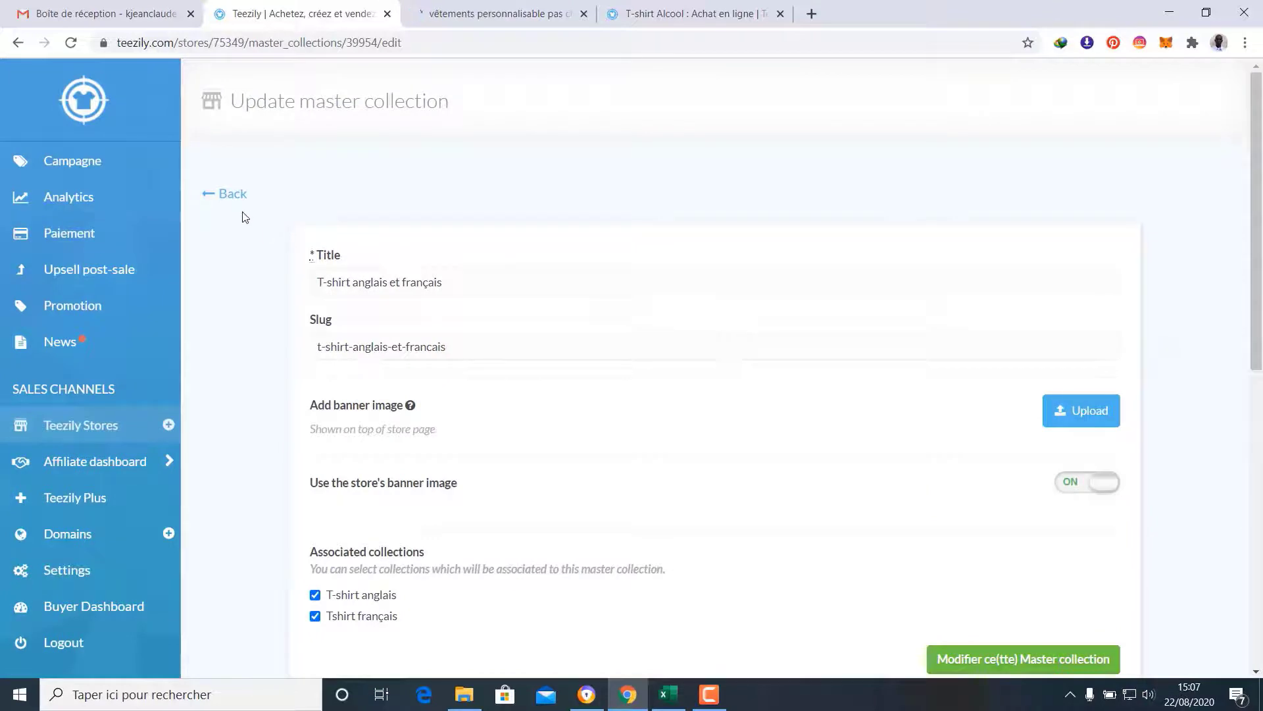
pyautogui.click(228, 197)
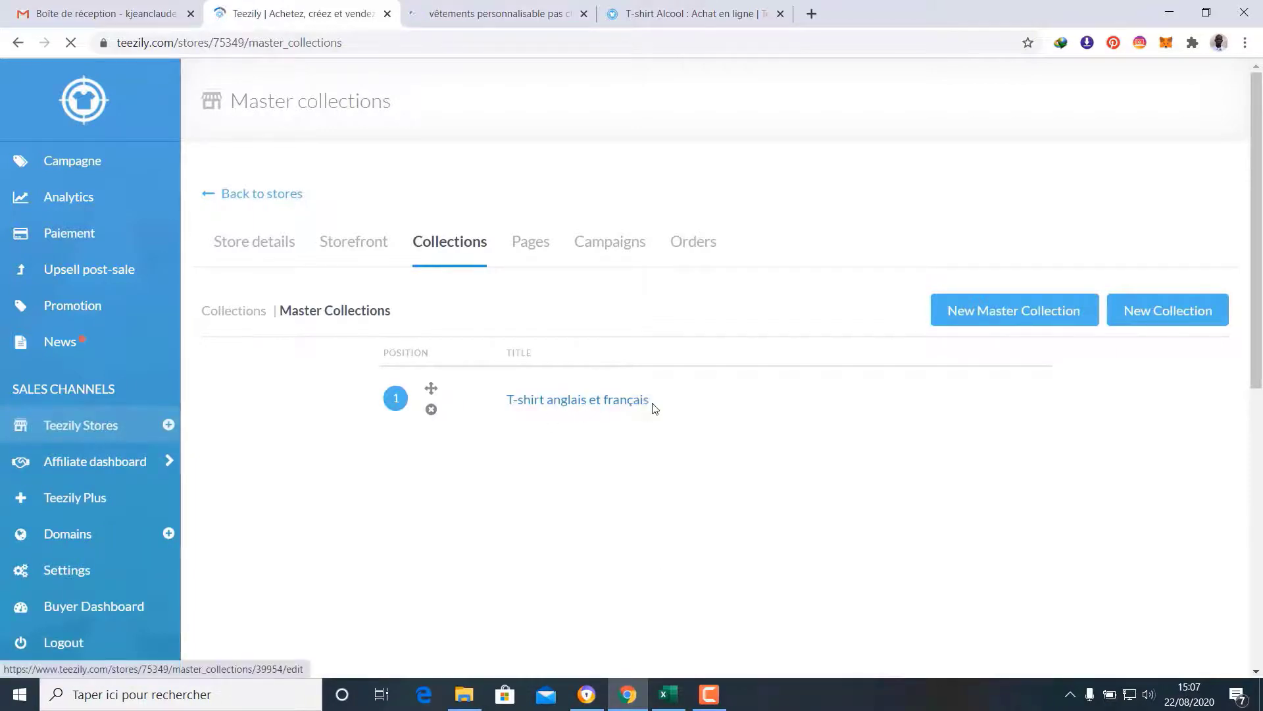
pyautogui.click(240, 316)
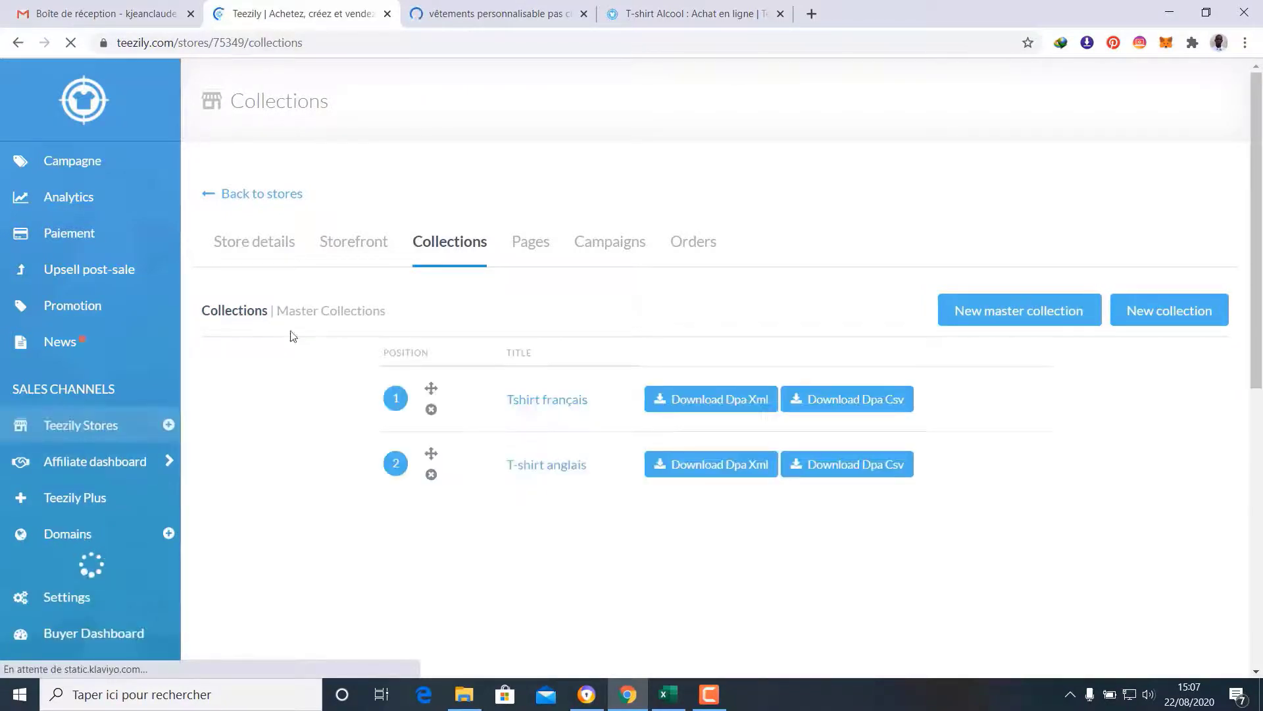
# Reload the Chic vêtements storefront and scroll through its home page
pyautogui.click(474, 13)
pyautogui.click(418, 40)
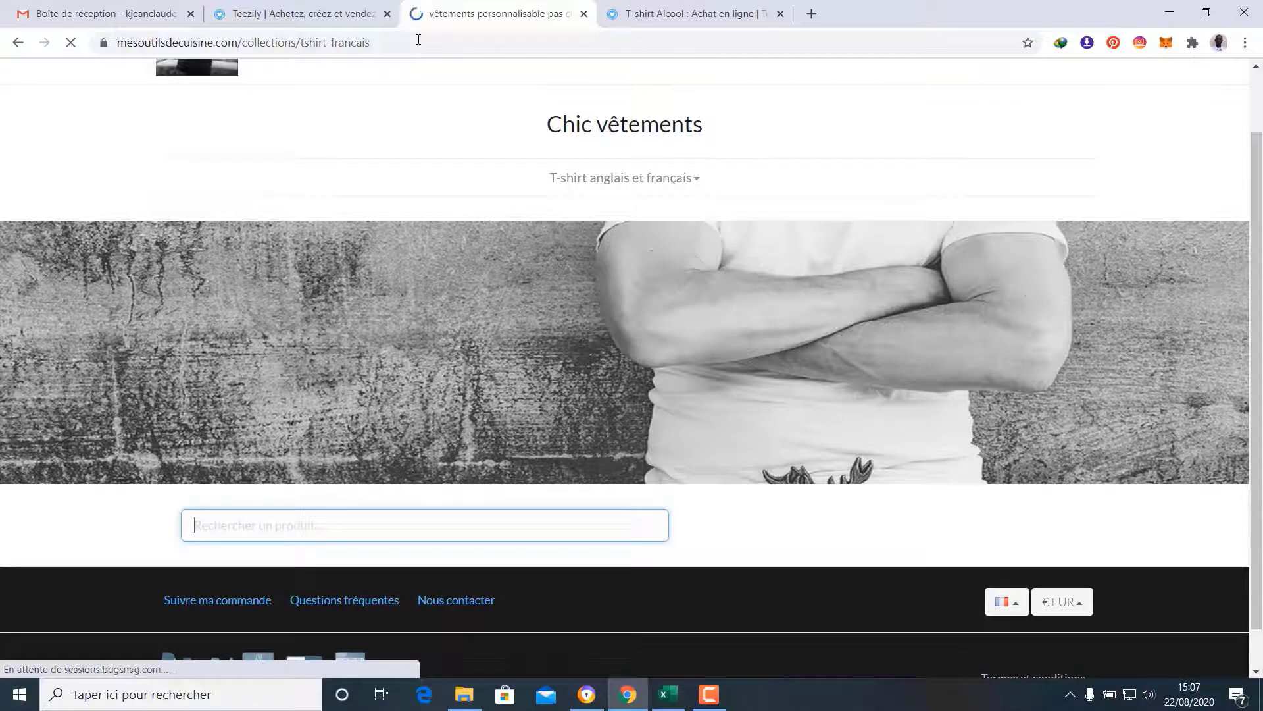
pyautogui.moveTo(637, 181)
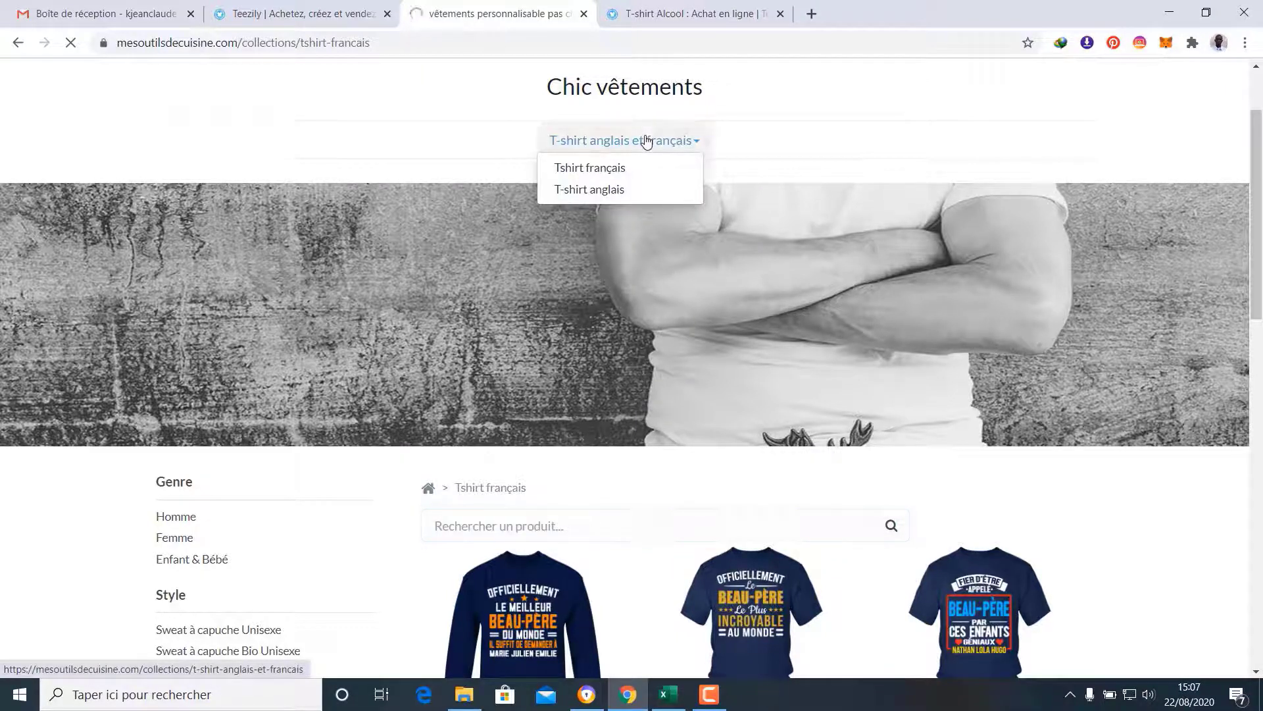
pyautogui.scroll(-3, 646, 141)
pyautogui.scroll(-4, 558, 504)
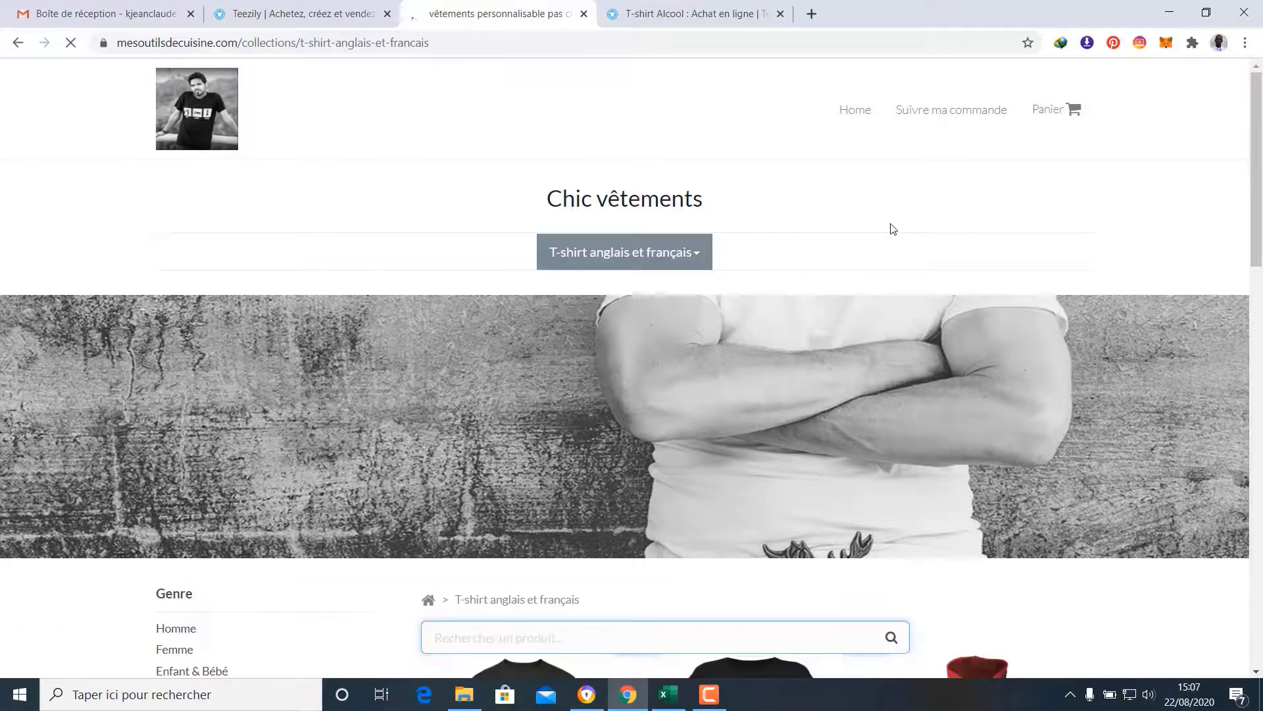
pyautogui.scroll(-7, 888, 227)
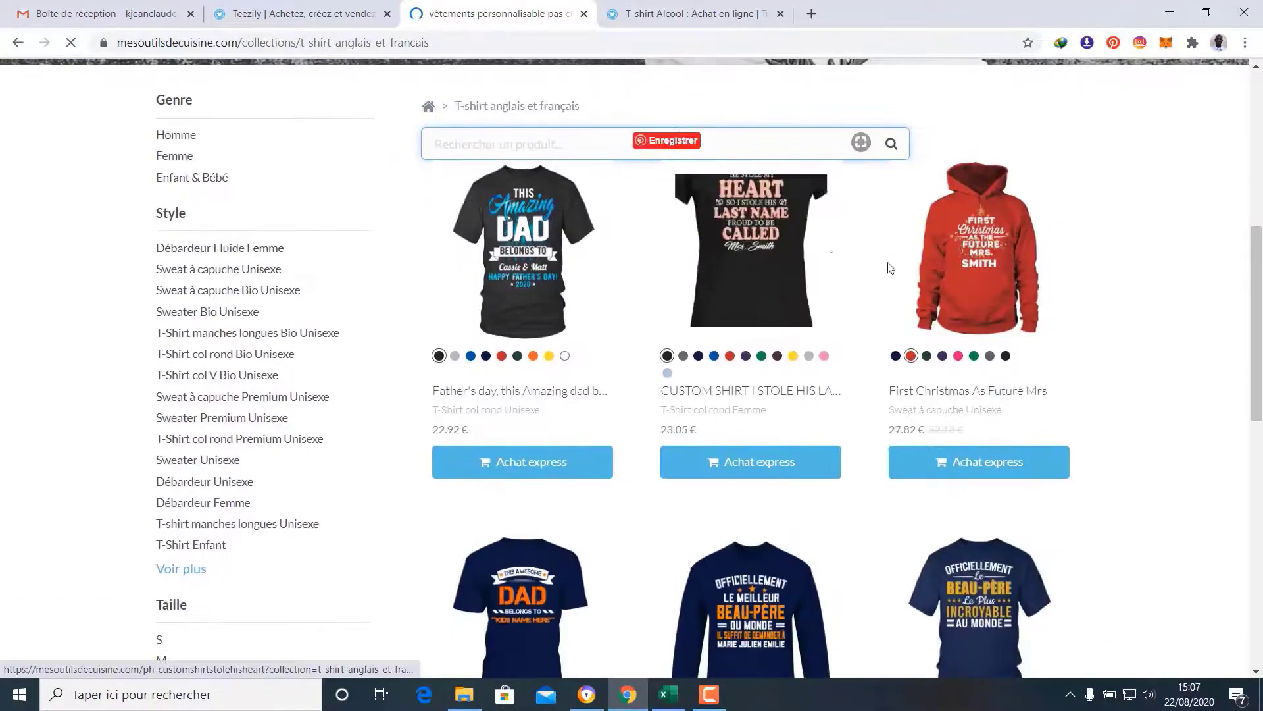
pyautogui.scroll(-4, 887, 267)
pyautogui.scroll(-6, 748, 490)
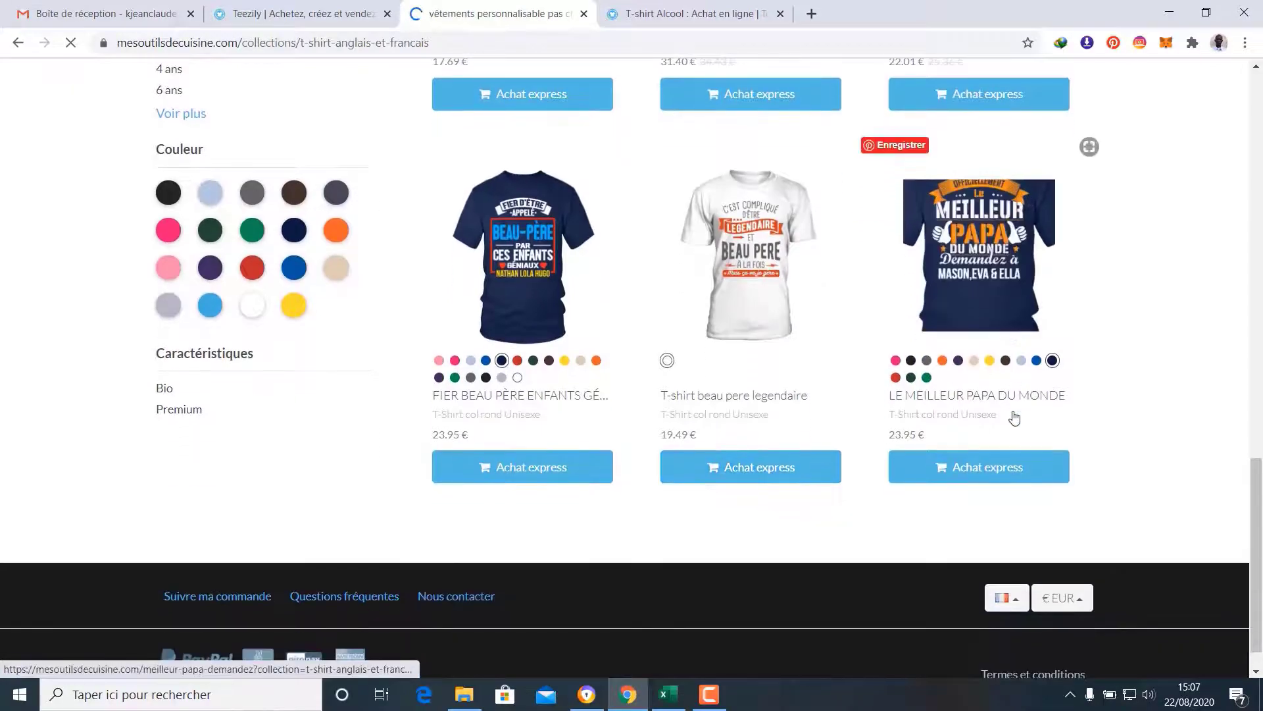
pyautogui.scroll(9, 1014, 418)
pyautogui.scroll(8, 1014, 418)
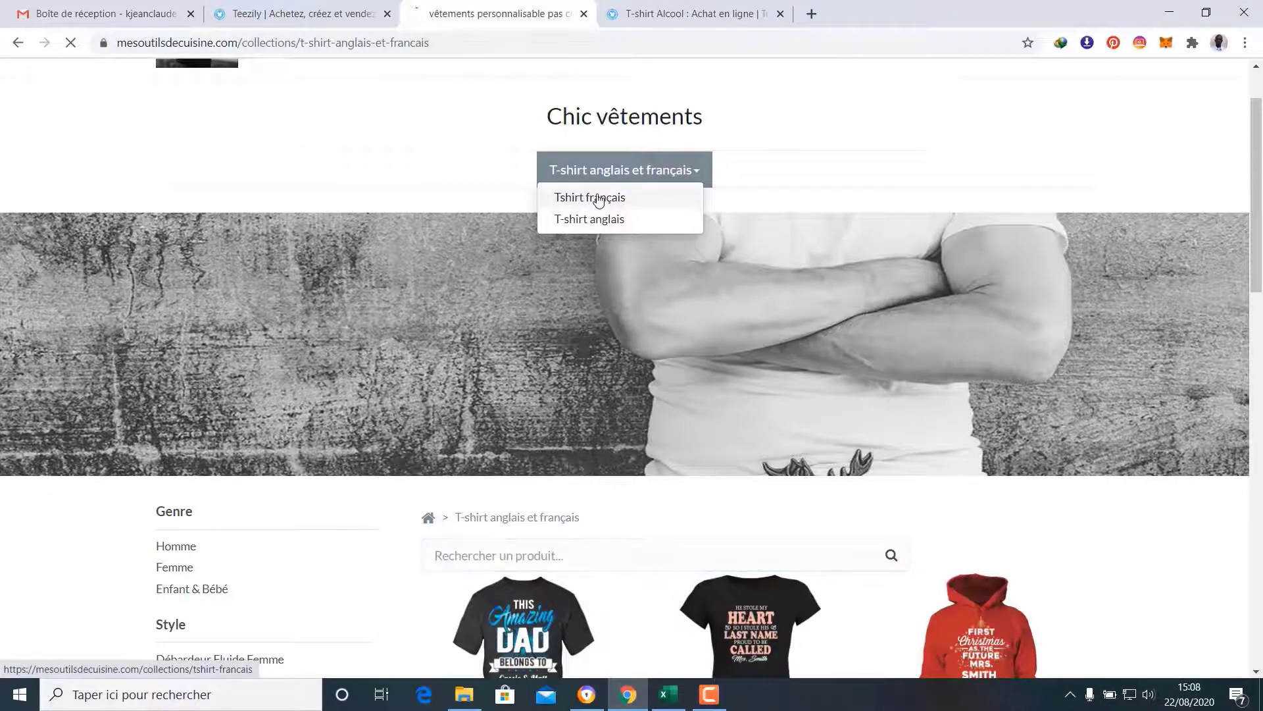
# Open the Tshirt français collection from the new dropdown and browse its products
pyautogui.click(597, 199)
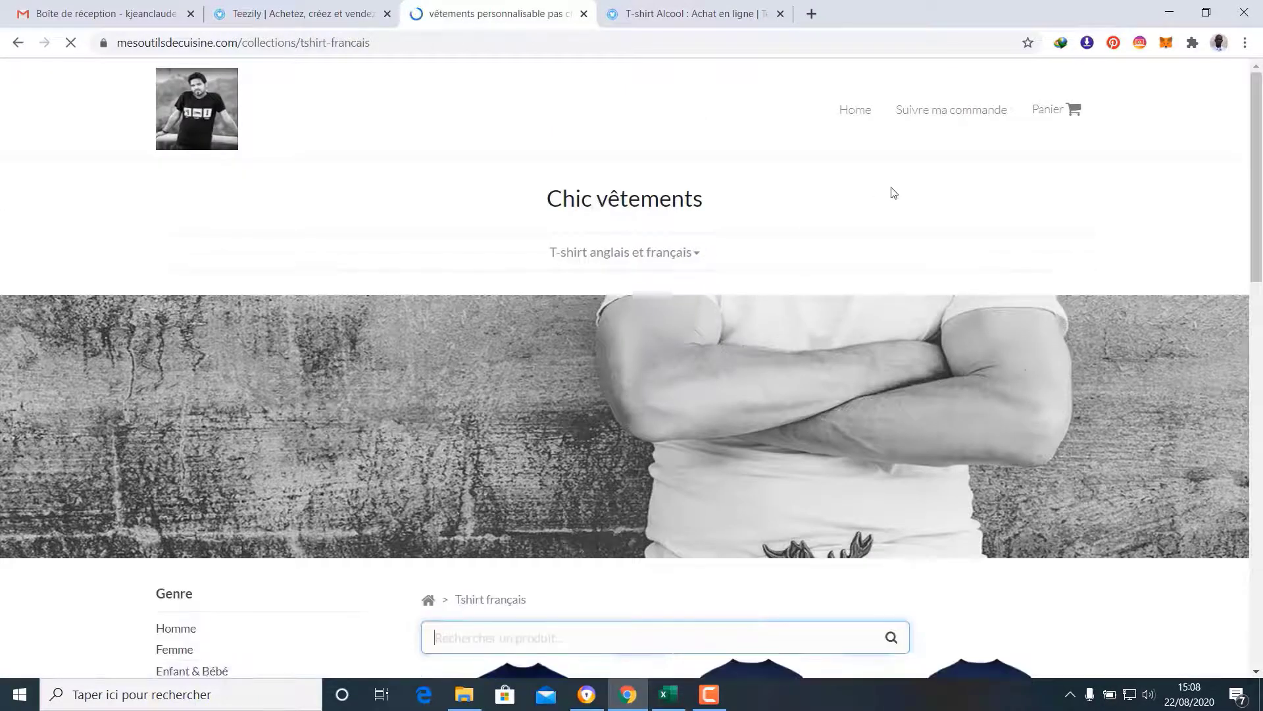
pyautogui.scroll(-6, 891, 190)
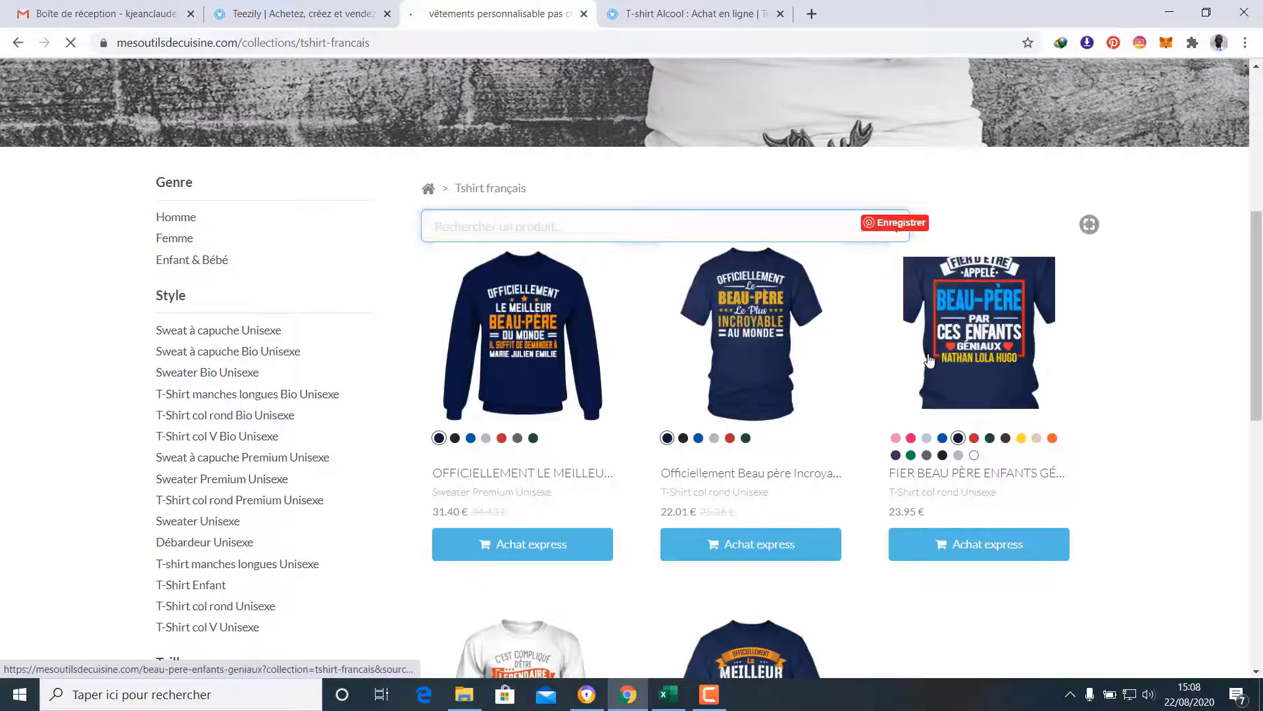
pyautogui.scroll(-4, 758, 353)
pyautogui.scroll(-6, 632, 506)
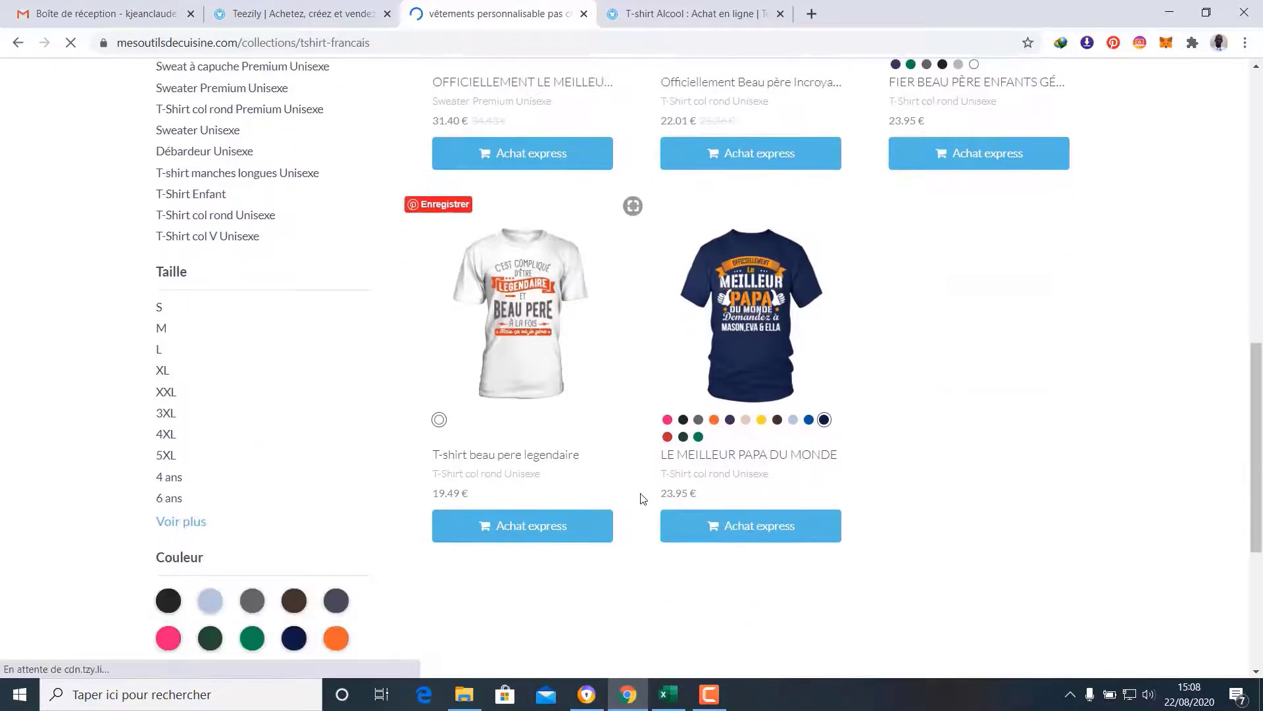
pyautogui.scroll(16, 644, 498)
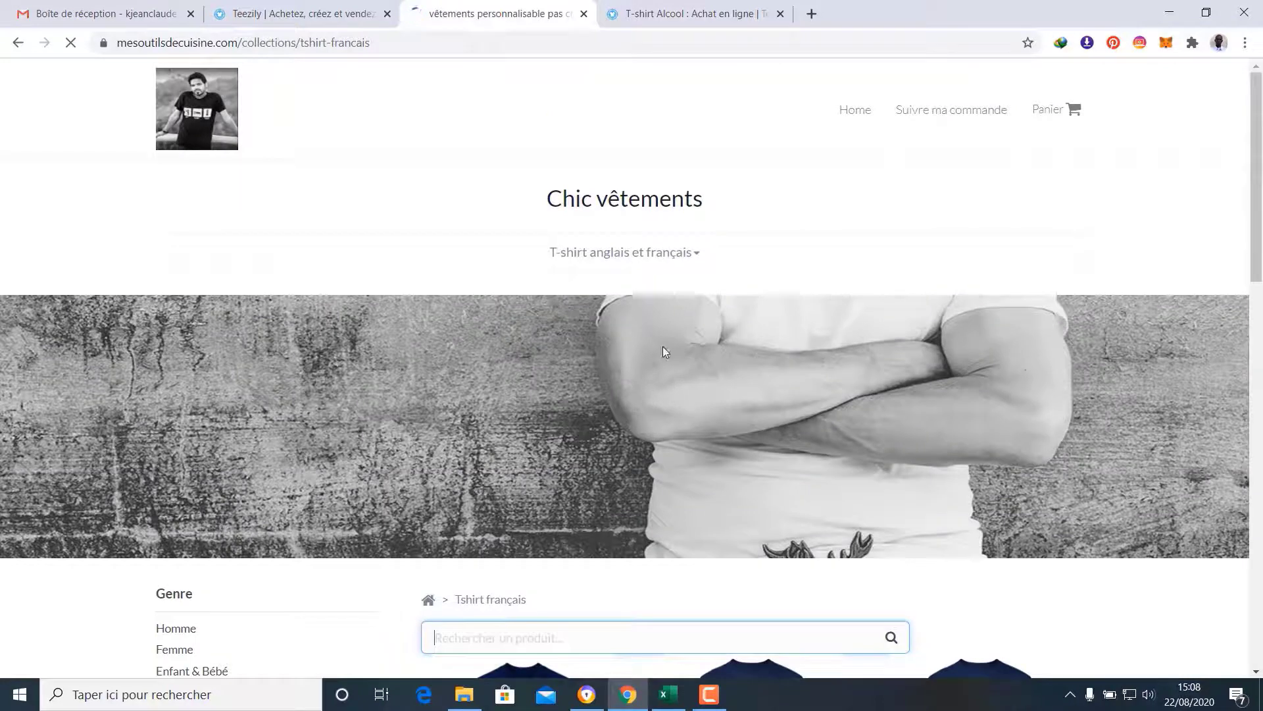
# Open the T-shirt anglais collection from the dropdown and scroll through its products
pyautogui.moveTo(660, 260)
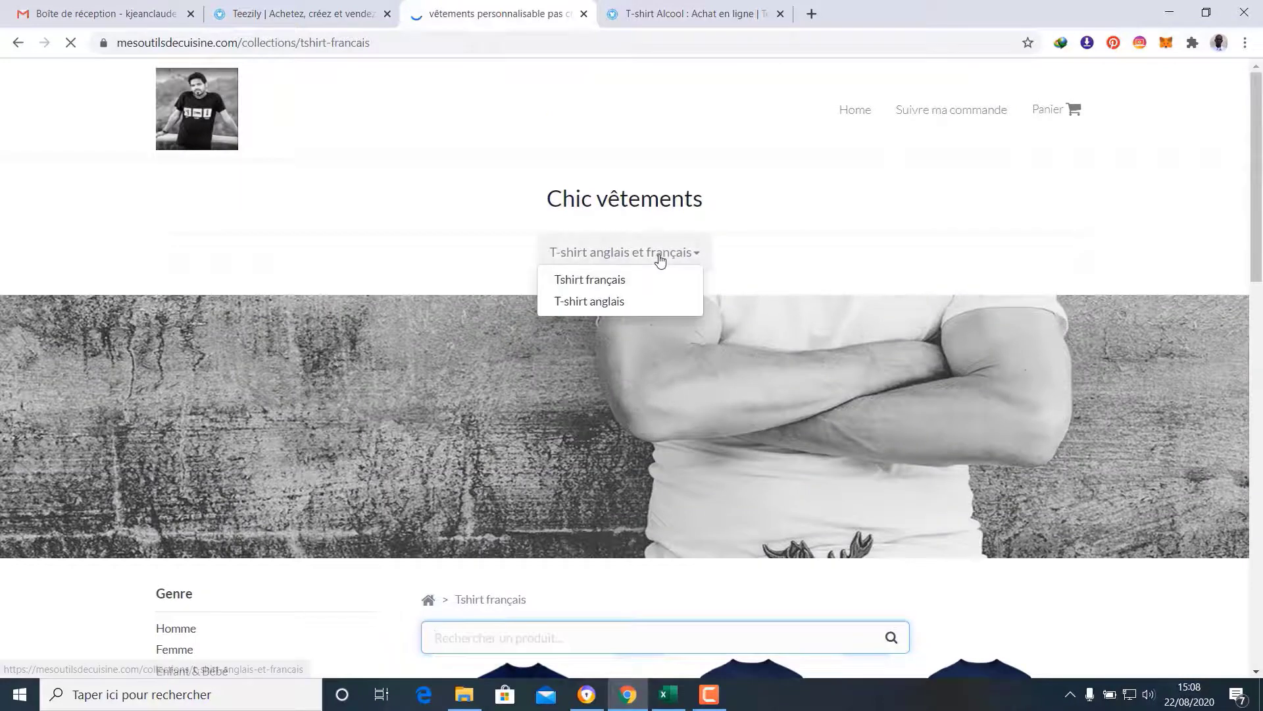
pyautogui.click(615, 305)
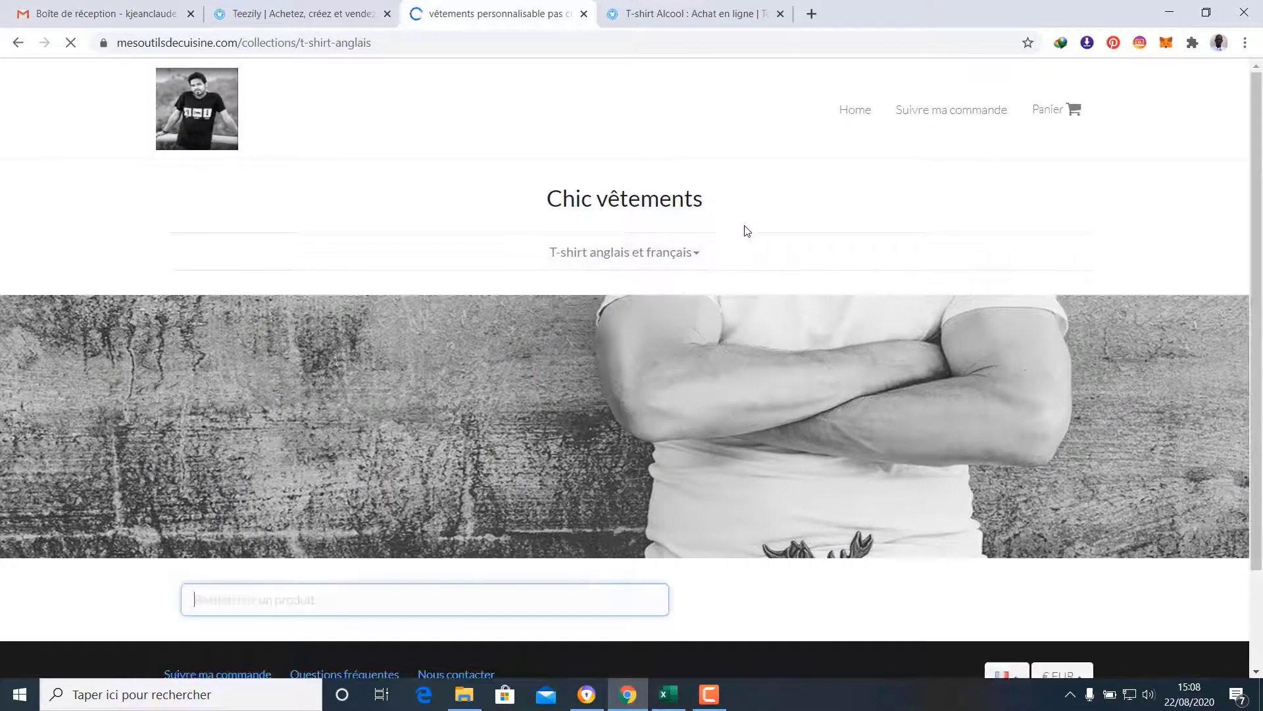
pyautogui.scroll(-7, 747, 230)
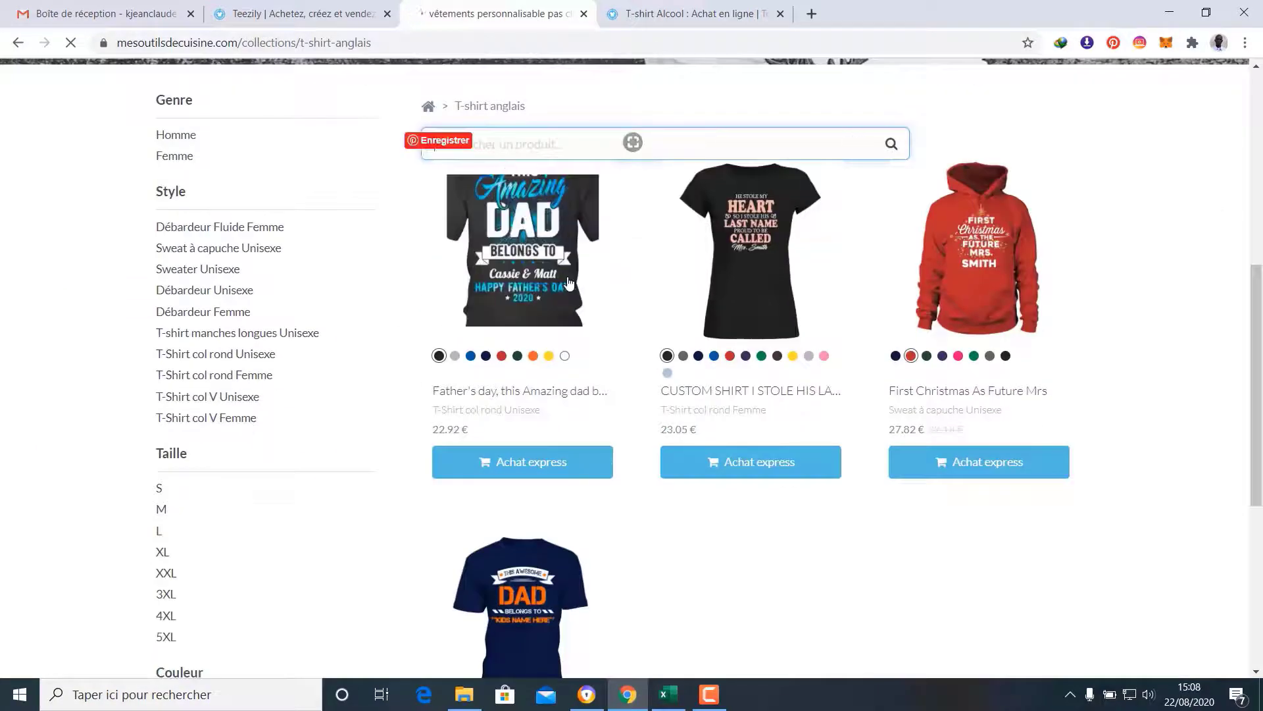
pyautogui.scroll(-4, 855, 362)
pyautogui.scroll(-1, 598, 502)
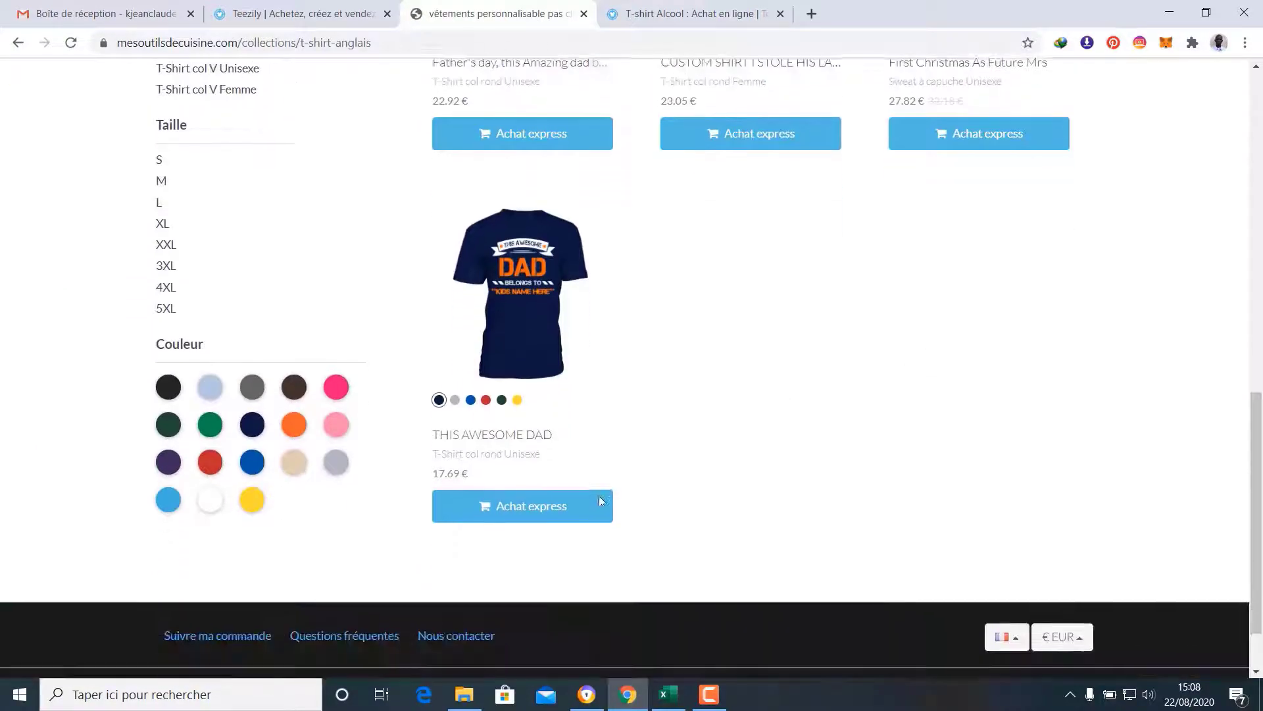
pyautogui.scroll(12, 602, 504)
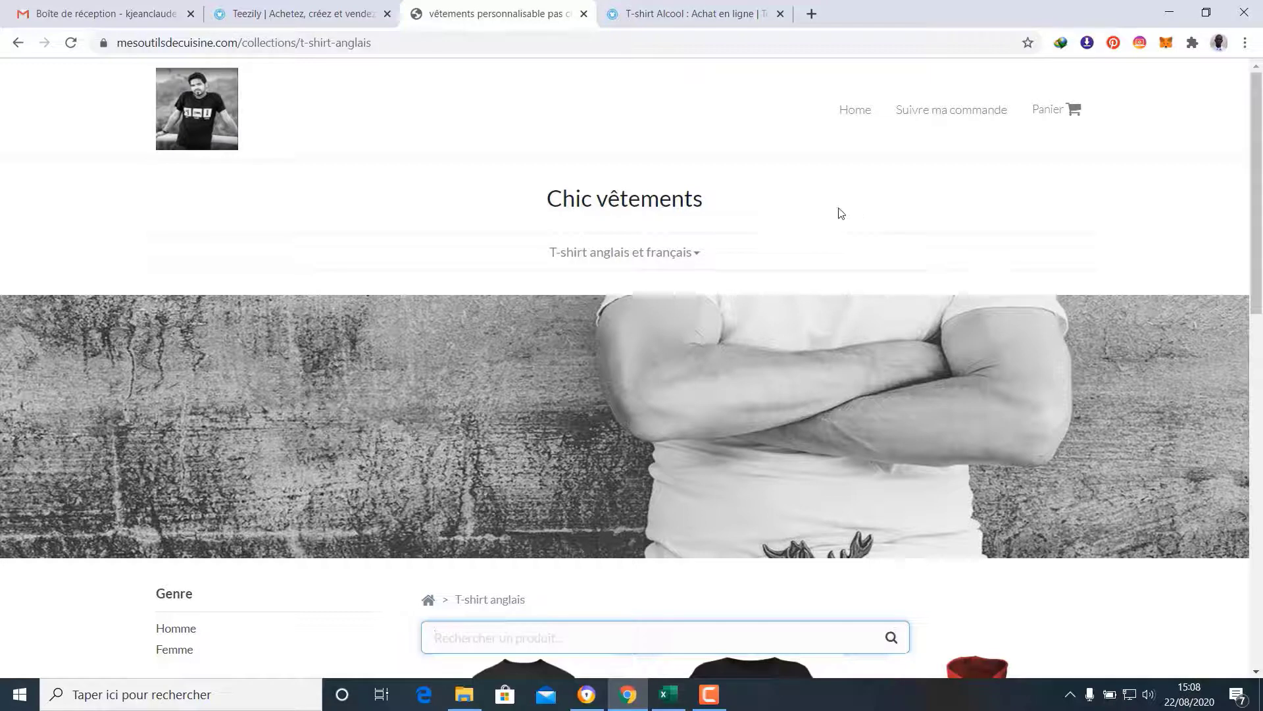
# Start a new store page titled 'Mentions légales' with content about the site's legal notices
pyautogui.click(311, 13)
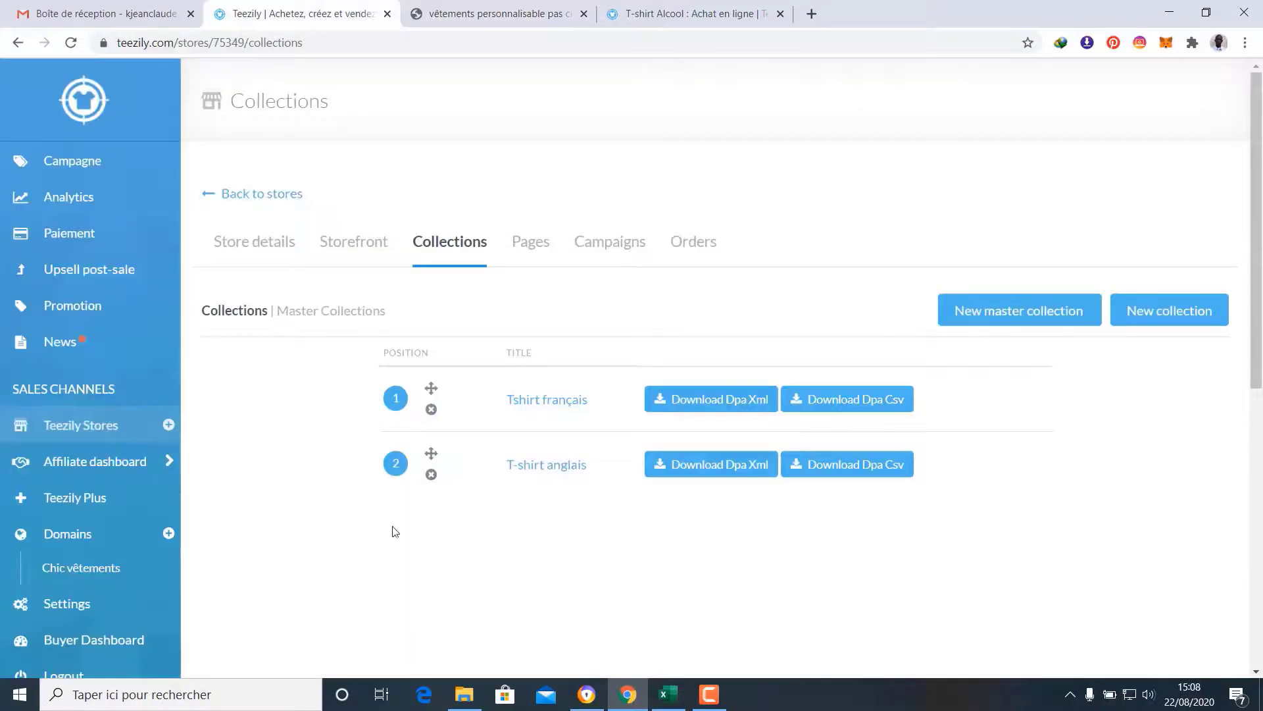
pyautogui.click(531, 246)
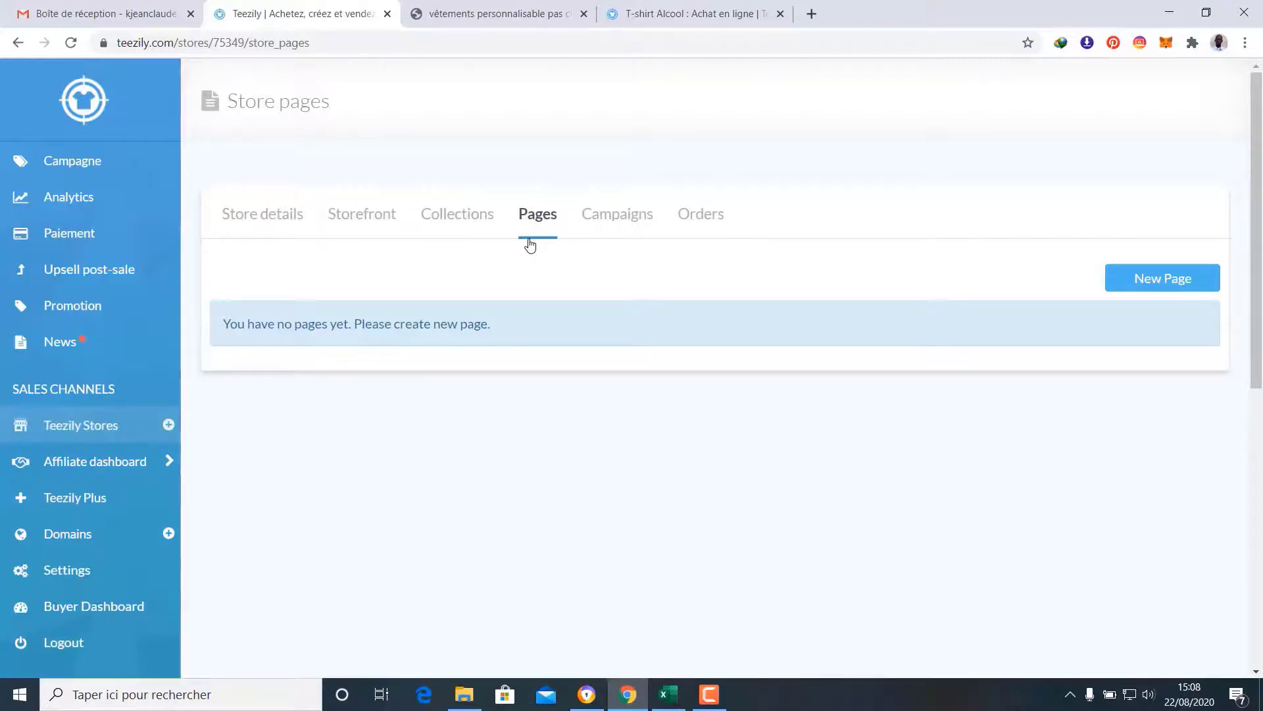
pyautogui.click(1178, 279)
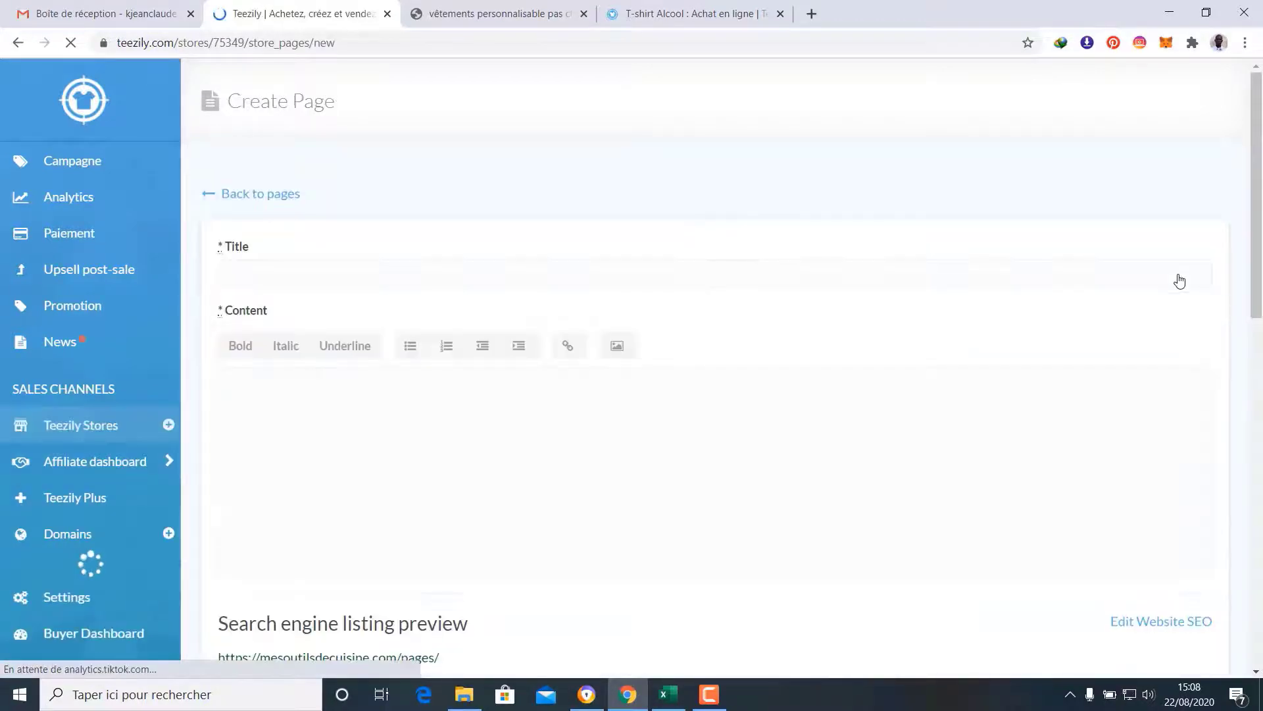
pyautogui.click(508, 274)
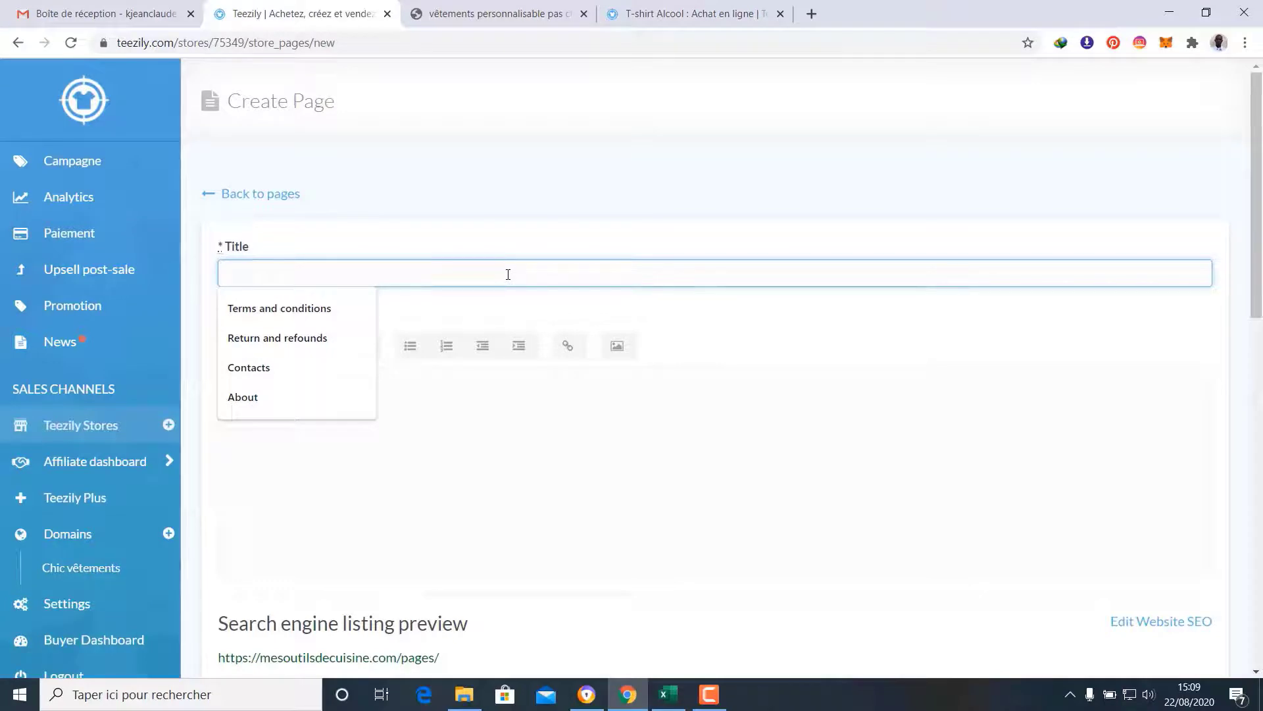
pyautogui.write('Mentions légales')
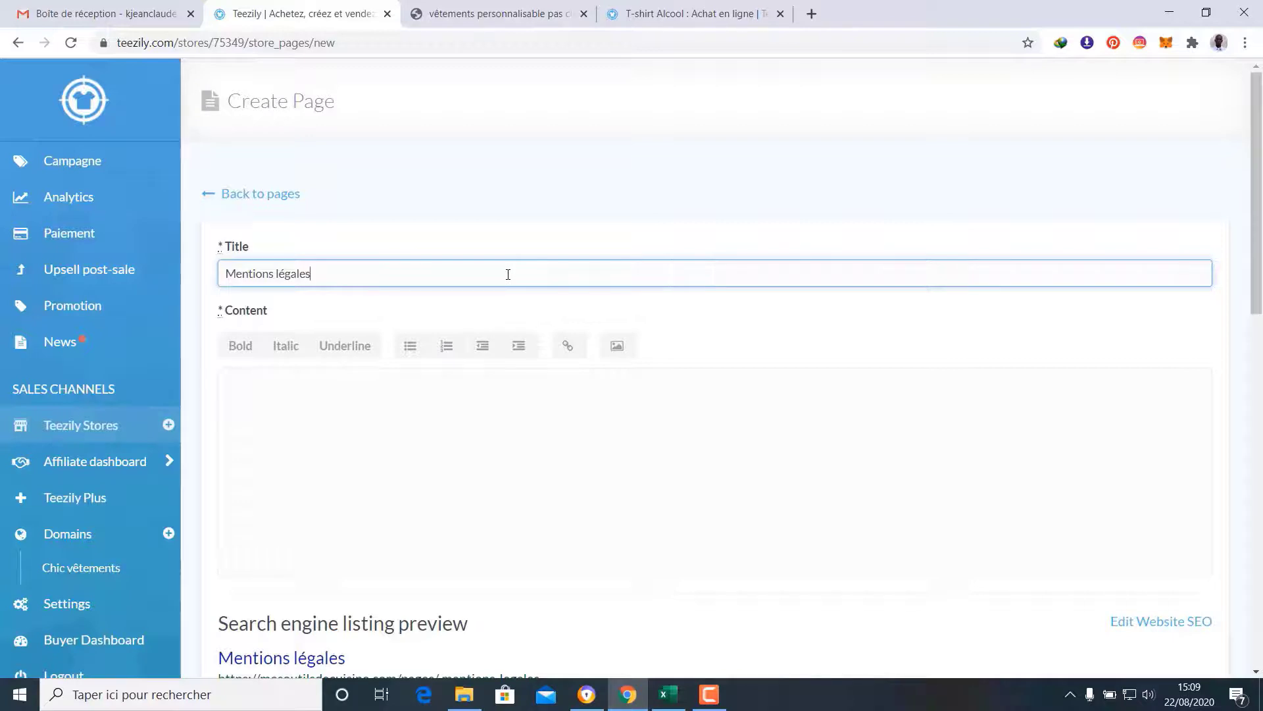
pyautogui.click(480, 308)
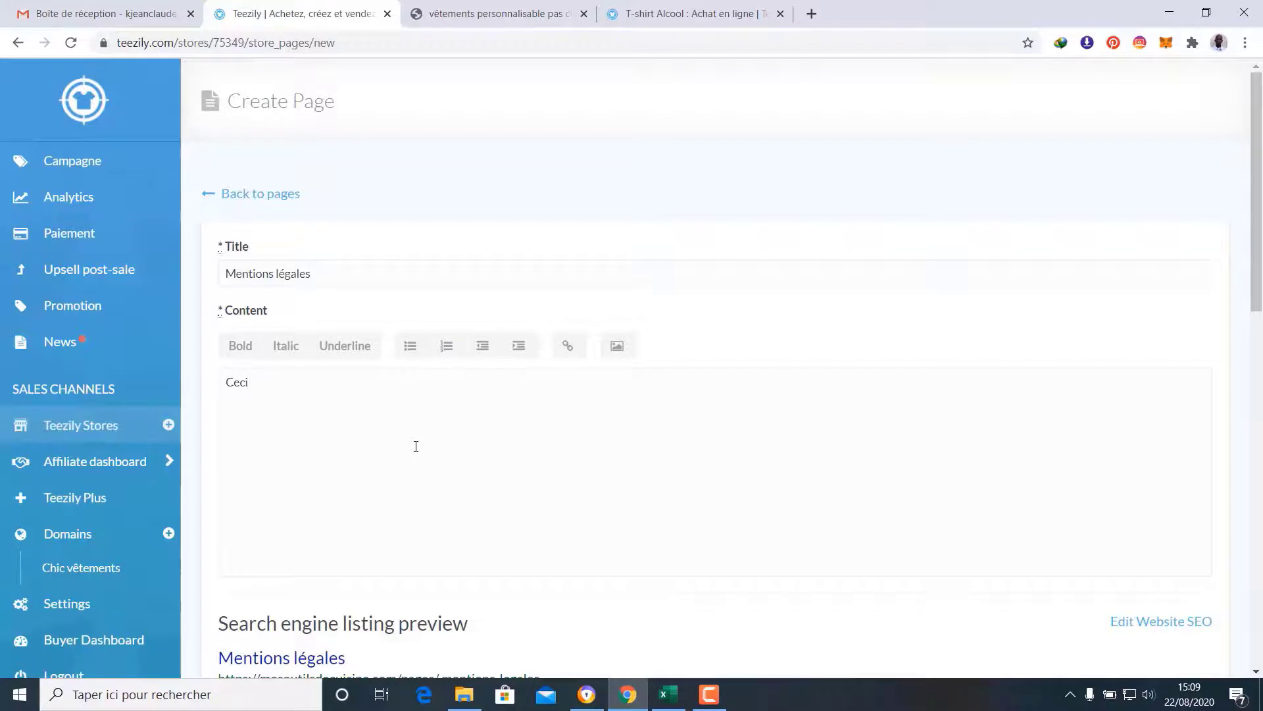
pyautogui.write('re')
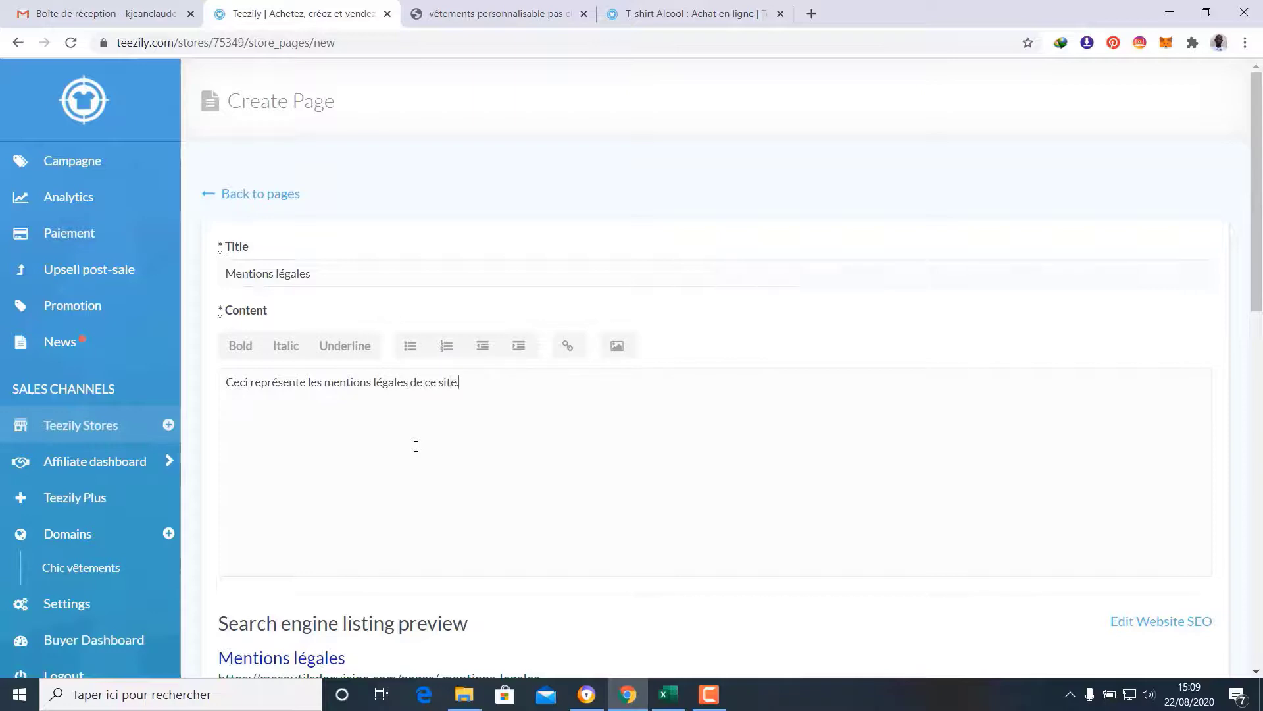
# Save the visible Mentions légales page and return to the pages list
pyautogui.scroll(-6, 505, 392)
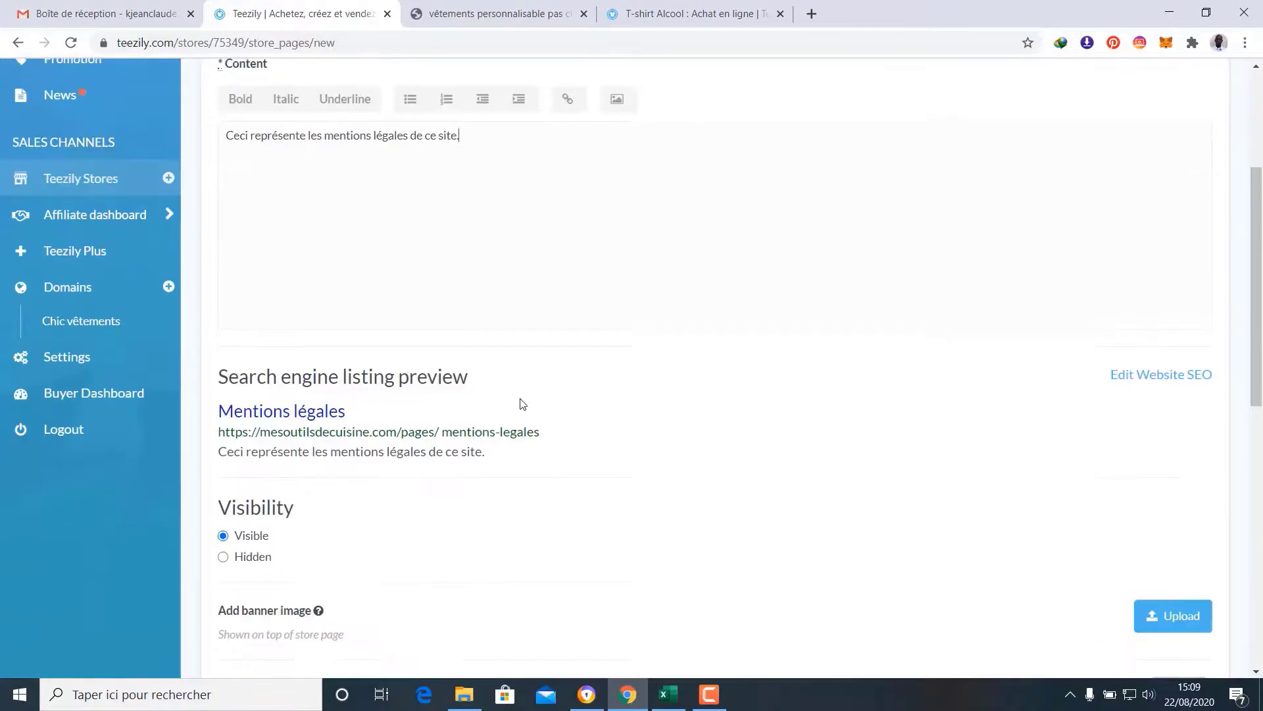
pyautogui.scroll(4, 524, 400)
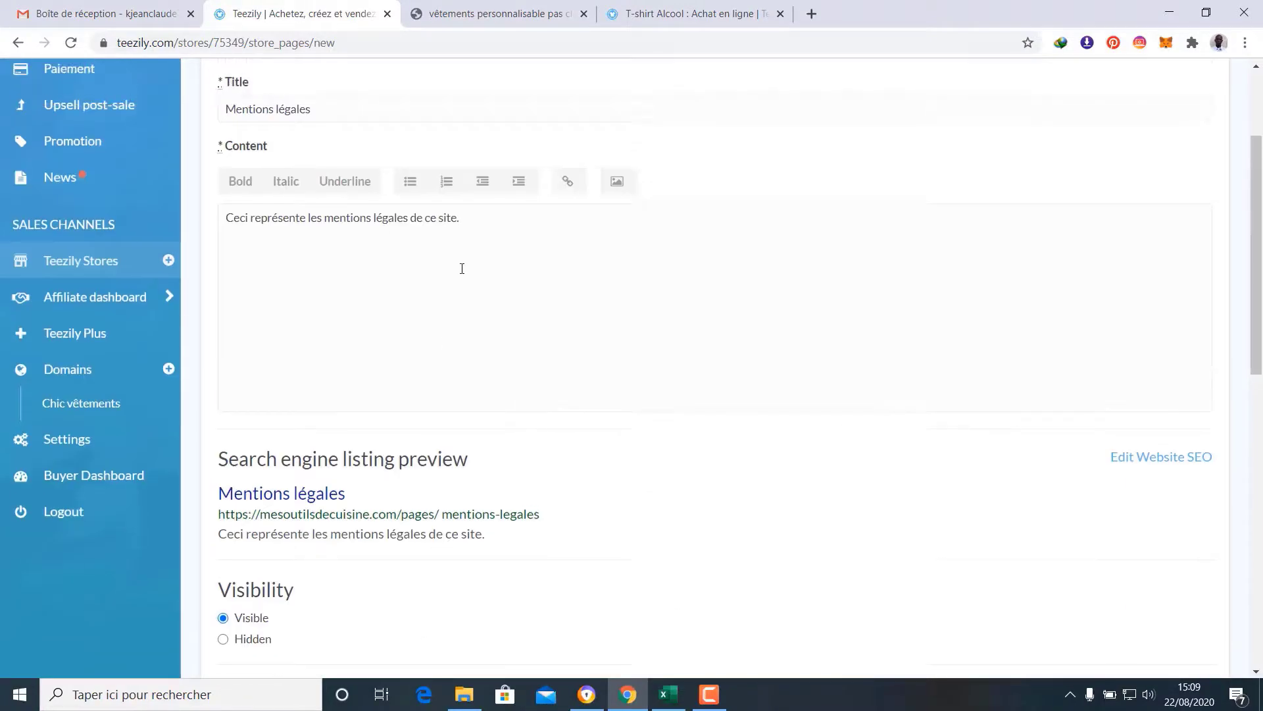
pyautogui.scroll(3, 461, 268)
pyautogui.scroll(-6, 460, 270)
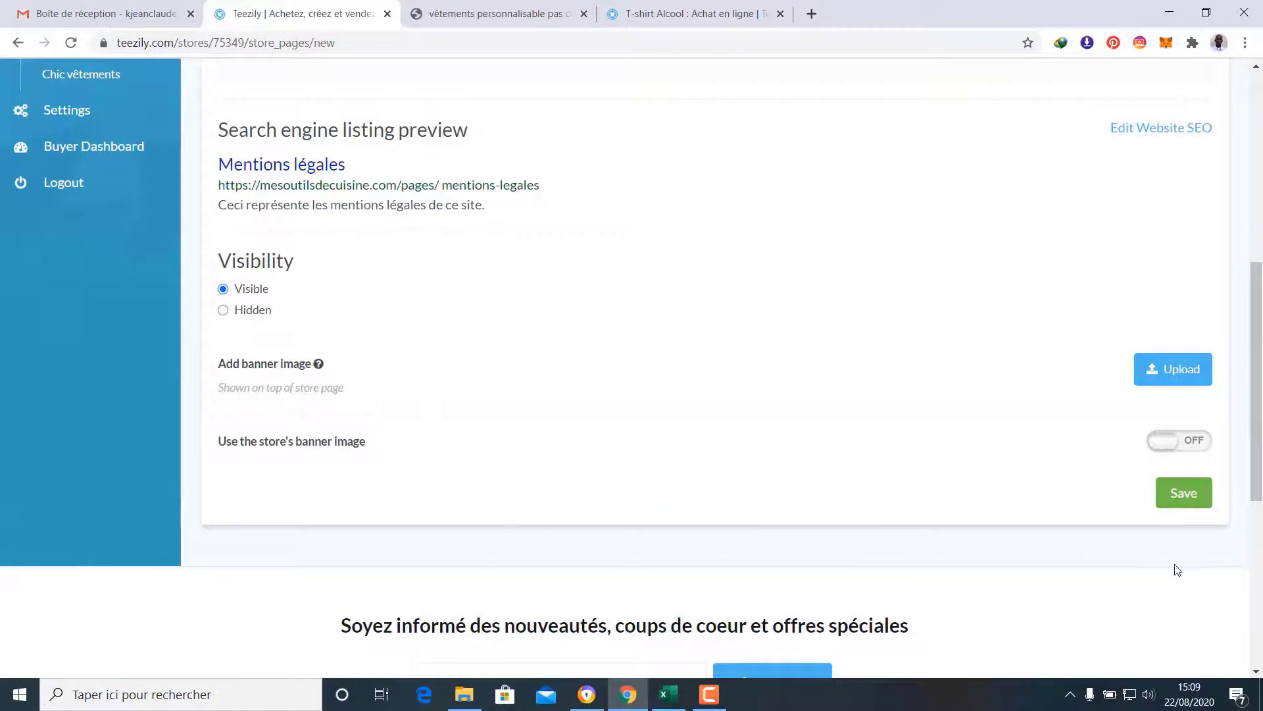
pyautogui.click(1179, 496)
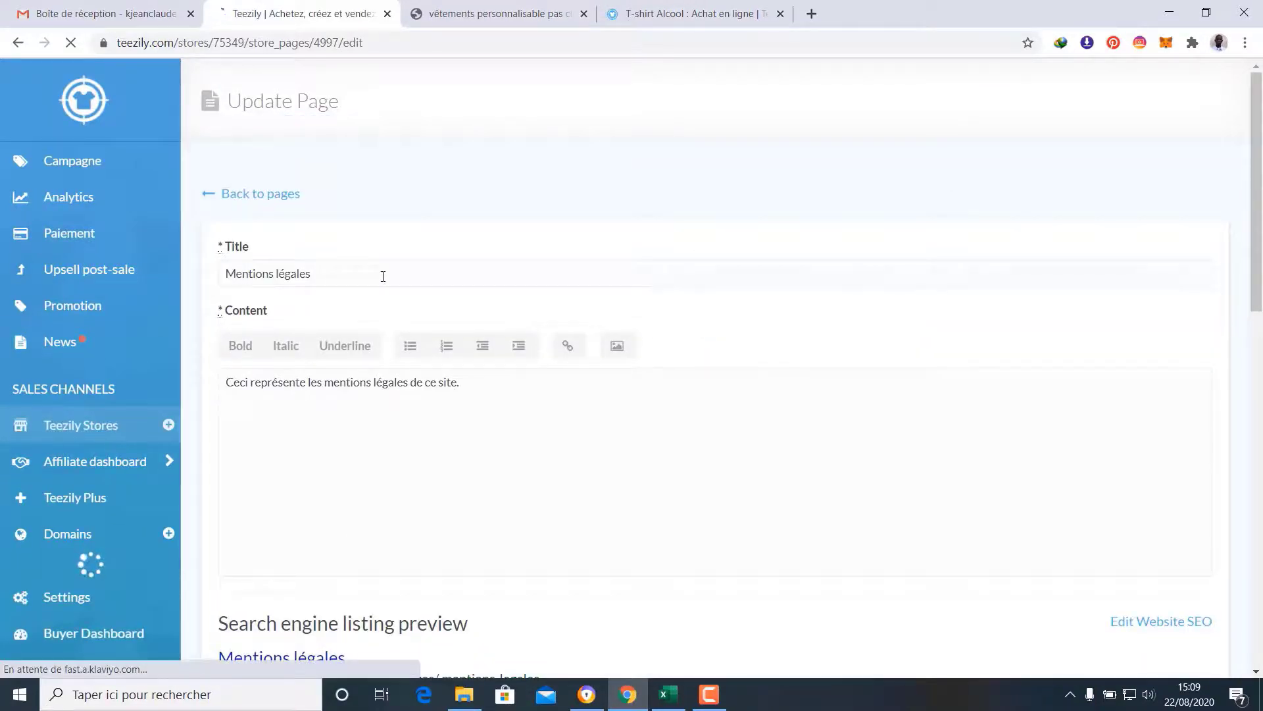
pyautogui.click(273, 200)
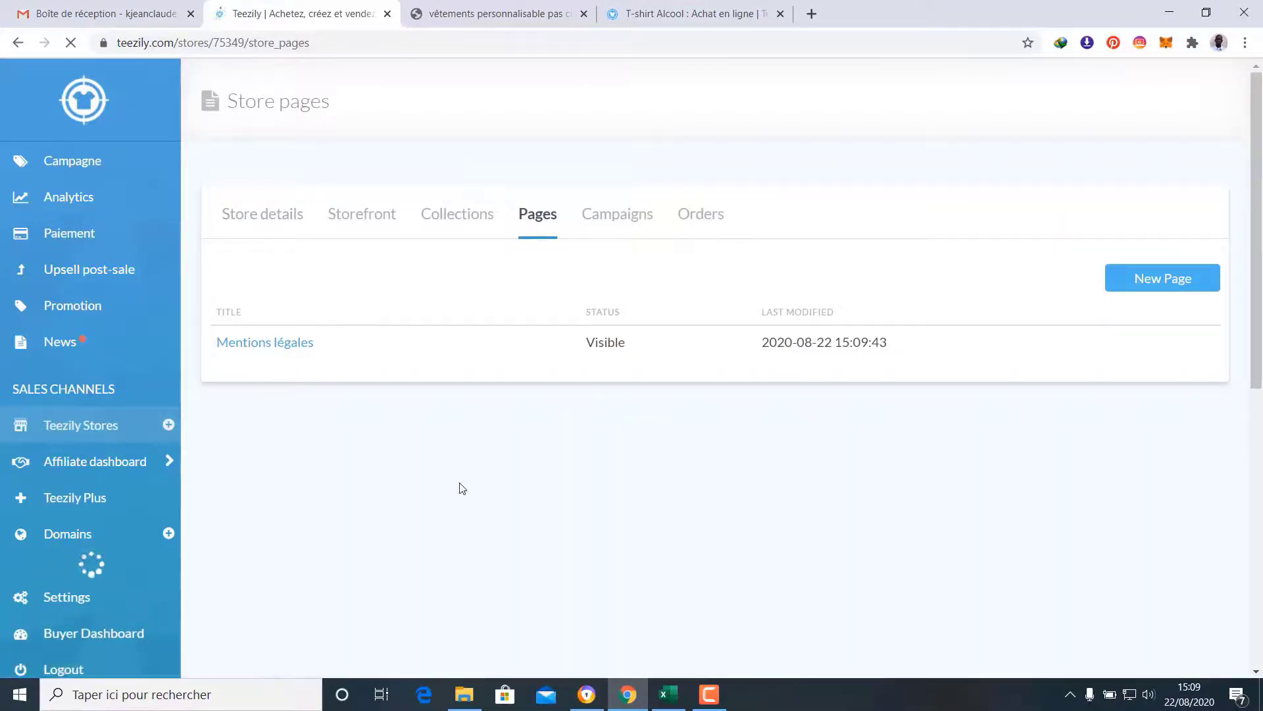
pyautogui.click(470, 6)
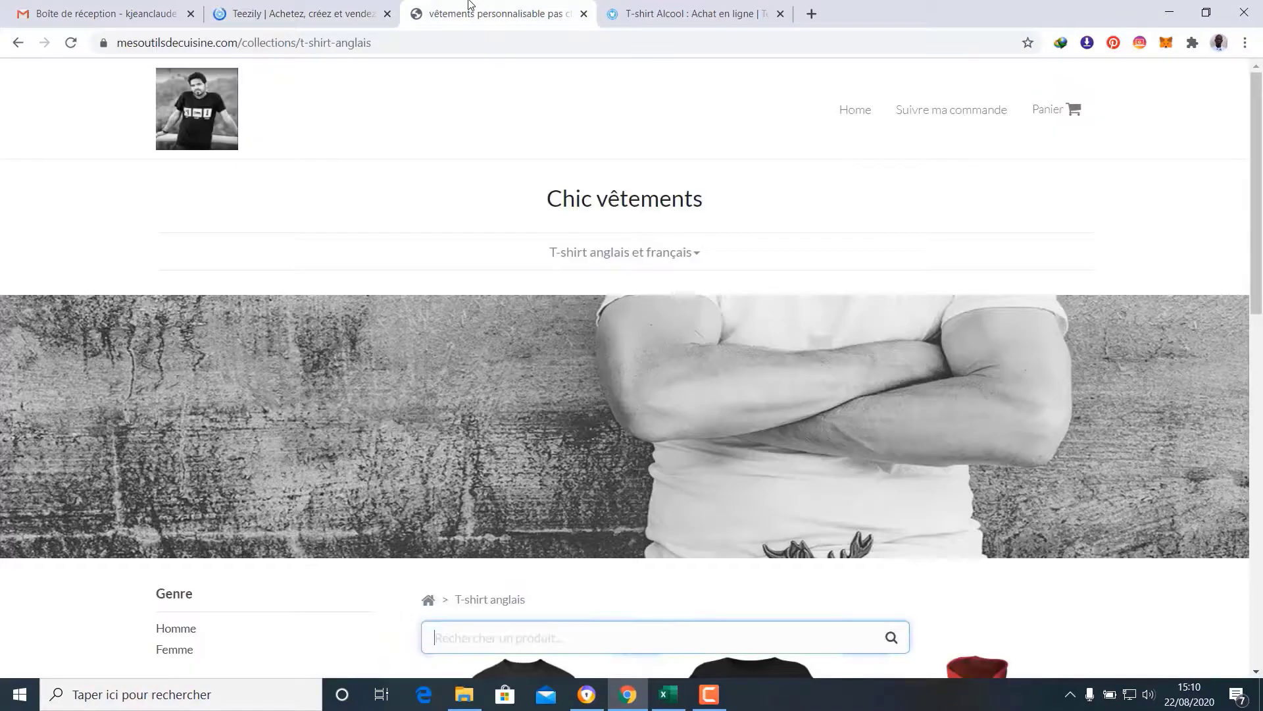
pyautogui.click(71, 42)
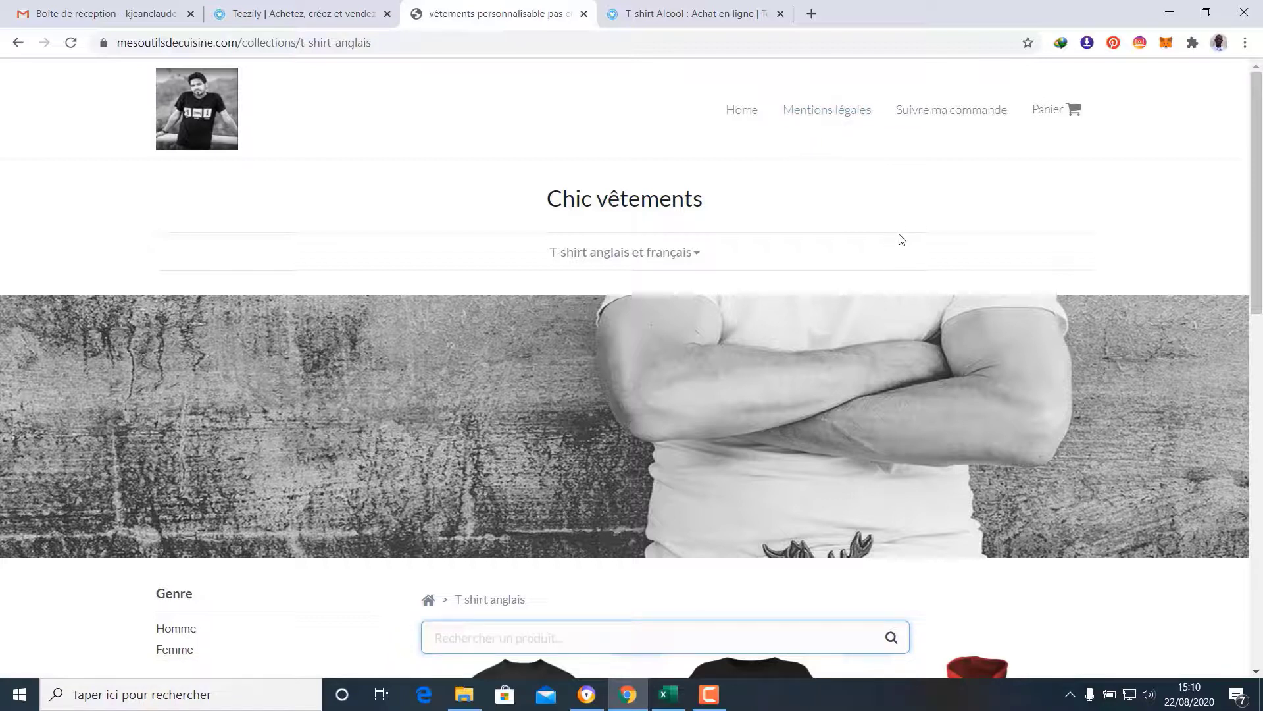
pyautogui.click(832, 116)
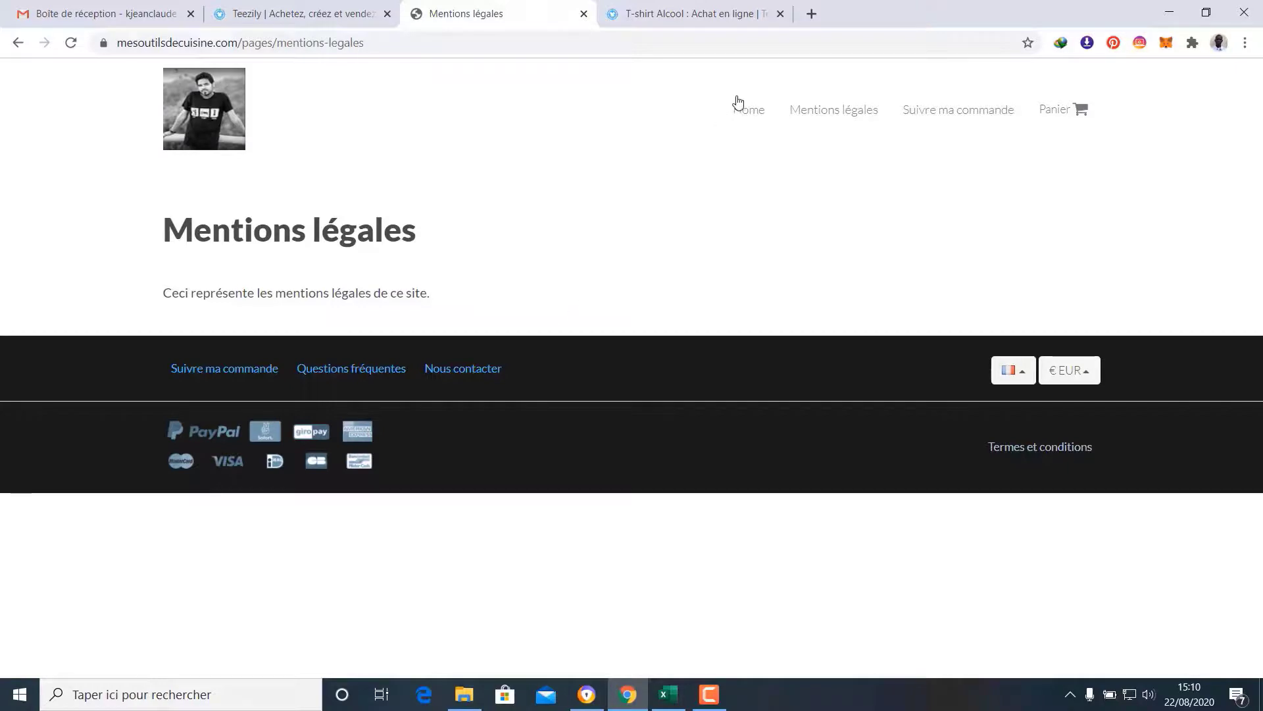
pyautogui.click(750, 111)
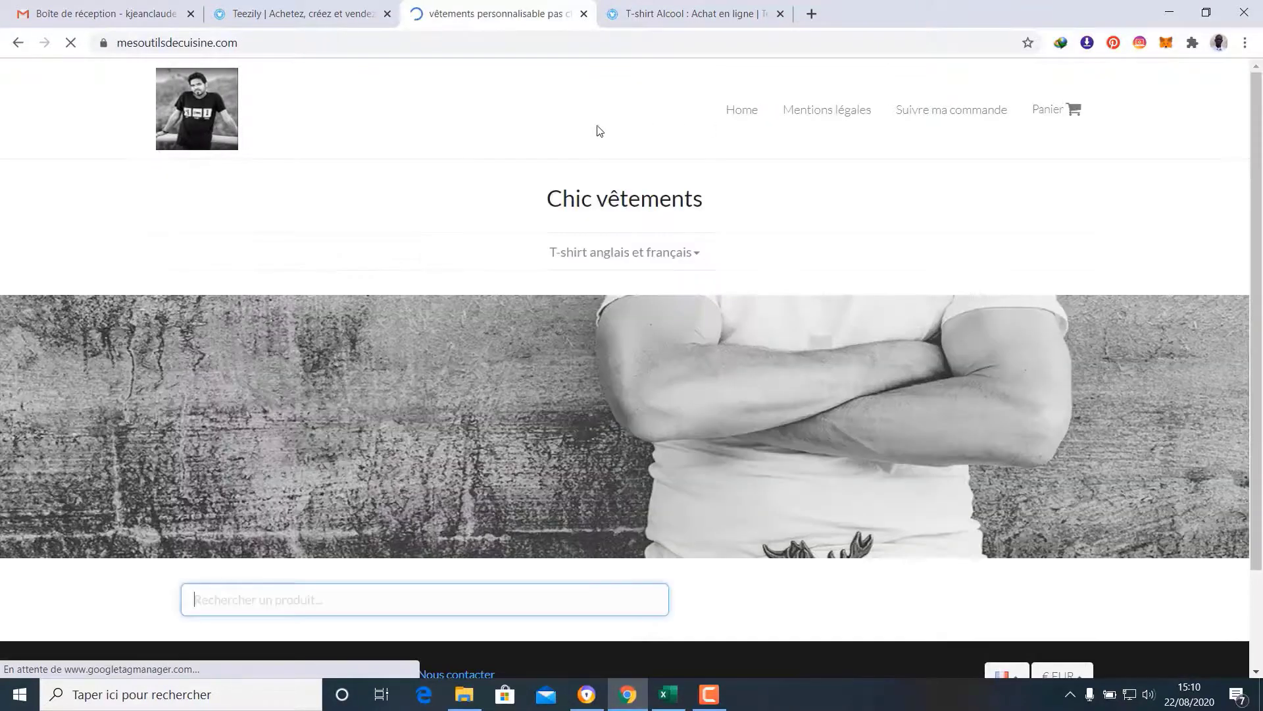
pyautogui.click(284, 6)
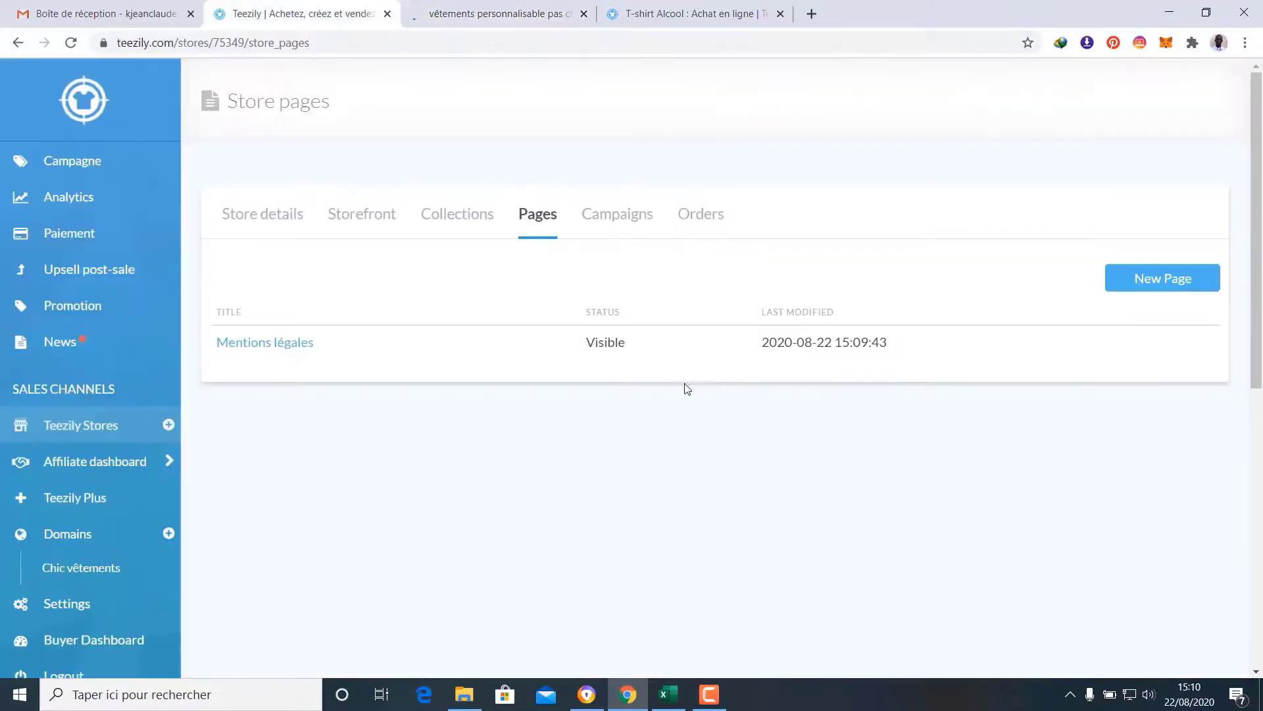
# Start a new store page titled 'Délai de livraison et retour'
pyautogui.click(1163, 280)
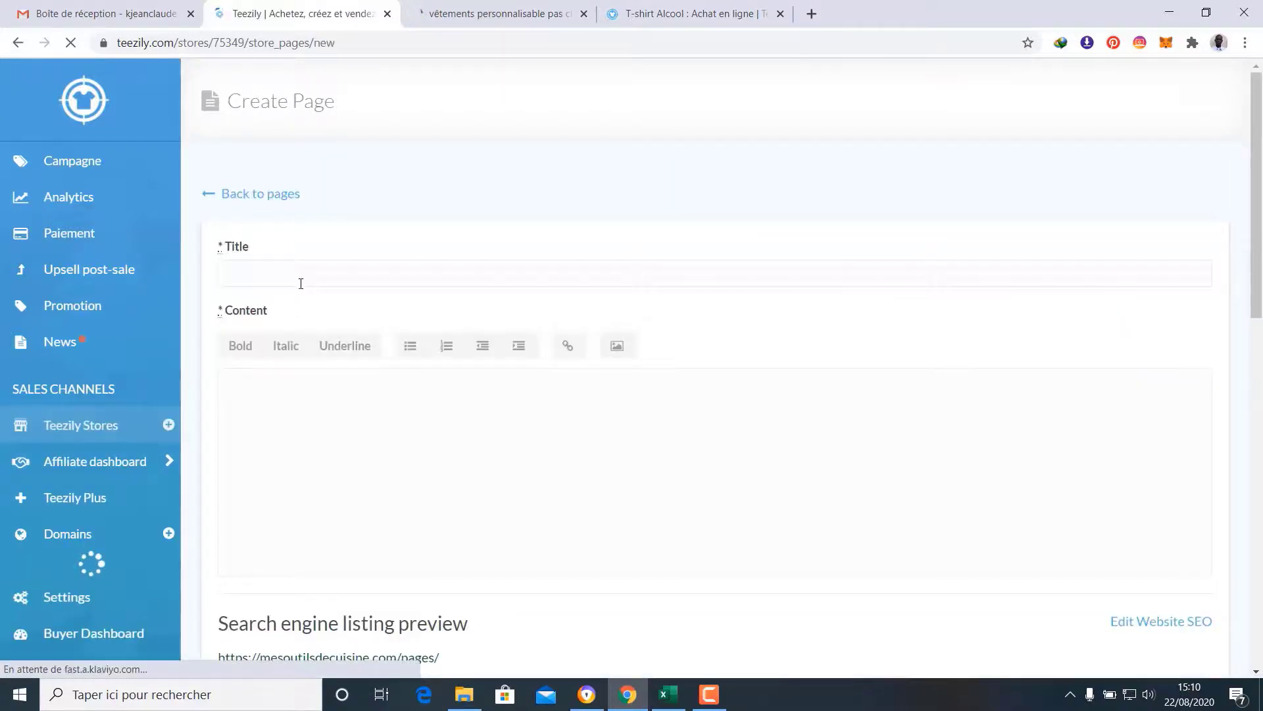
pyautogui.click(300, 283)
pyautogui.write('Li')
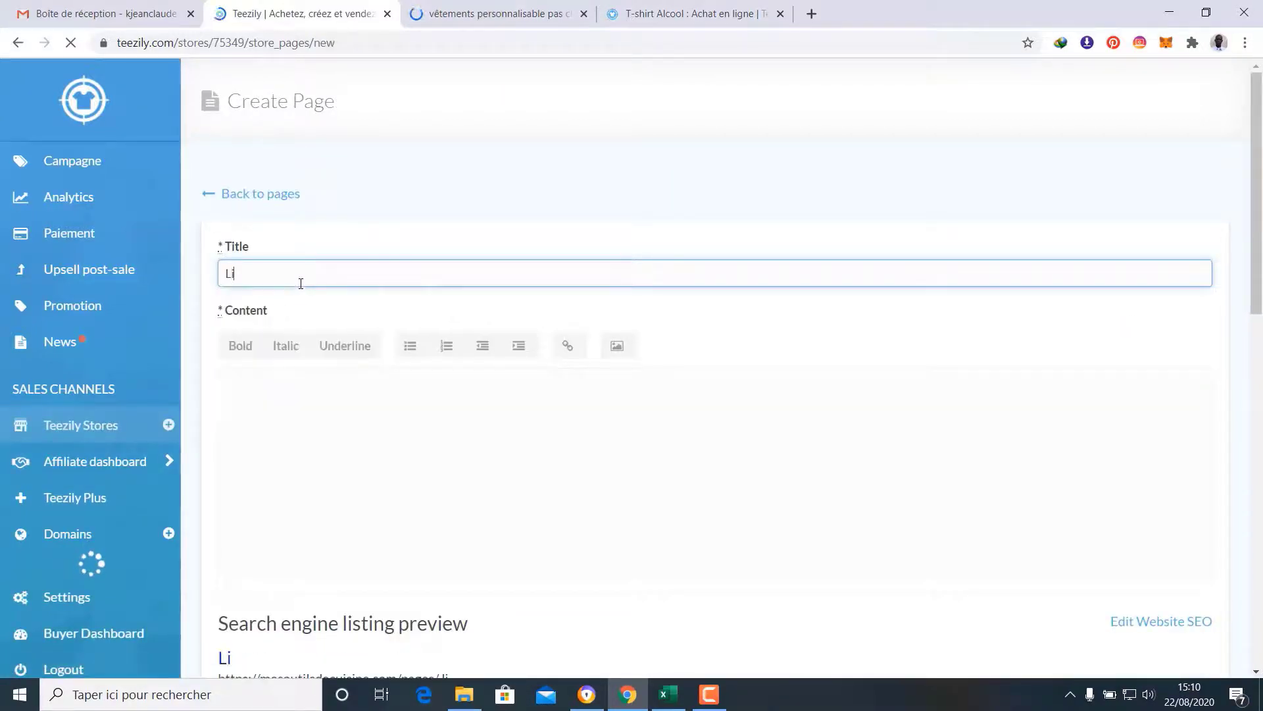
pyautogui.write('vraison et retour')
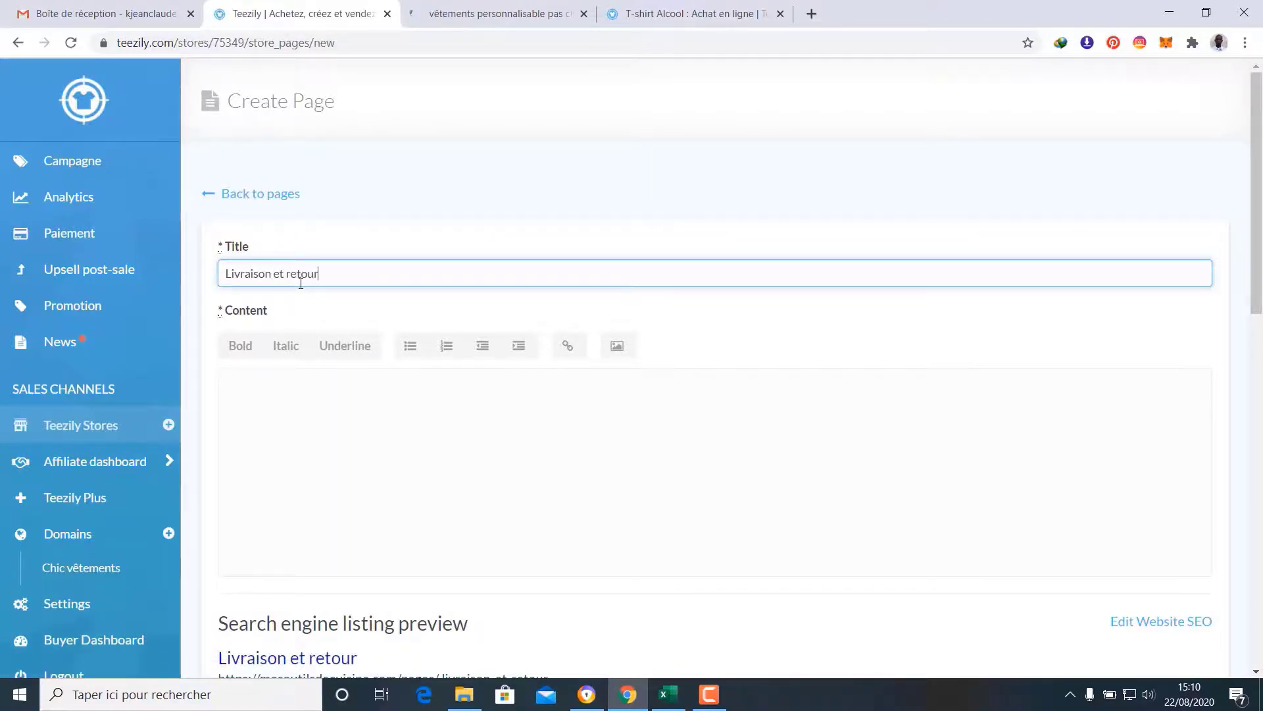
pyautogui.click(411, 246)
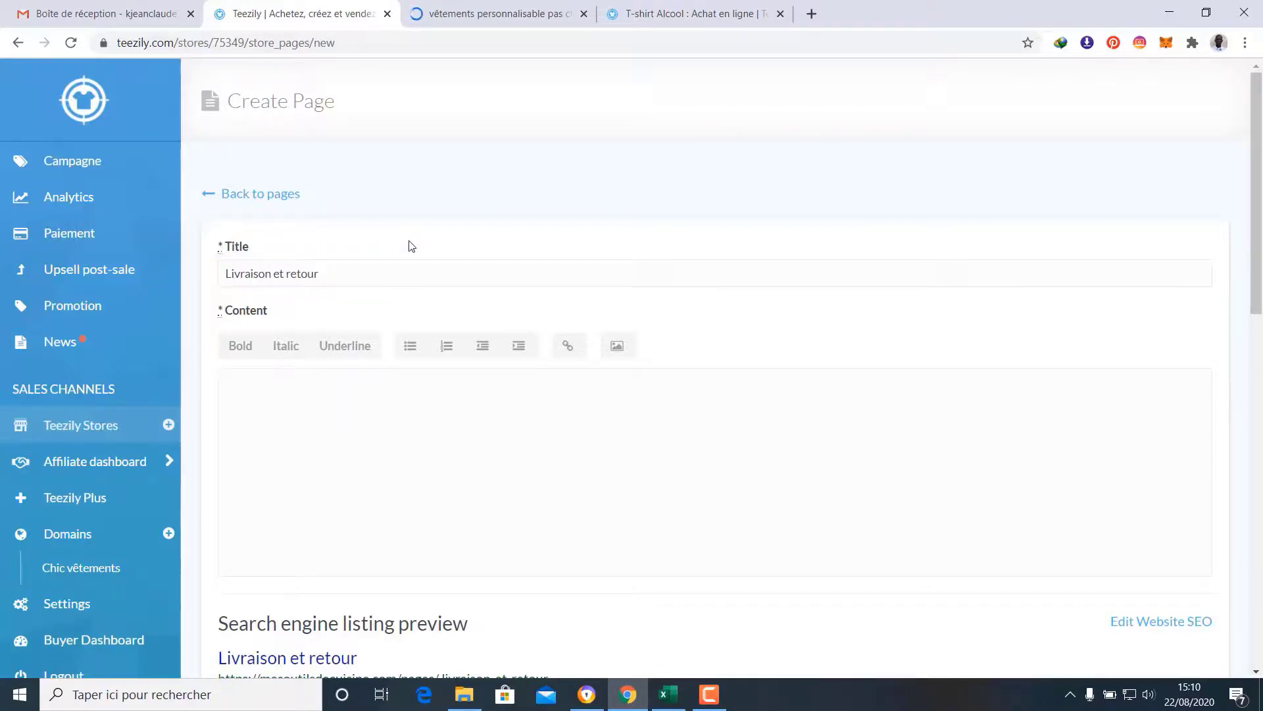
pyautogui.click(225, 276)
pyautogui.write('Délai')
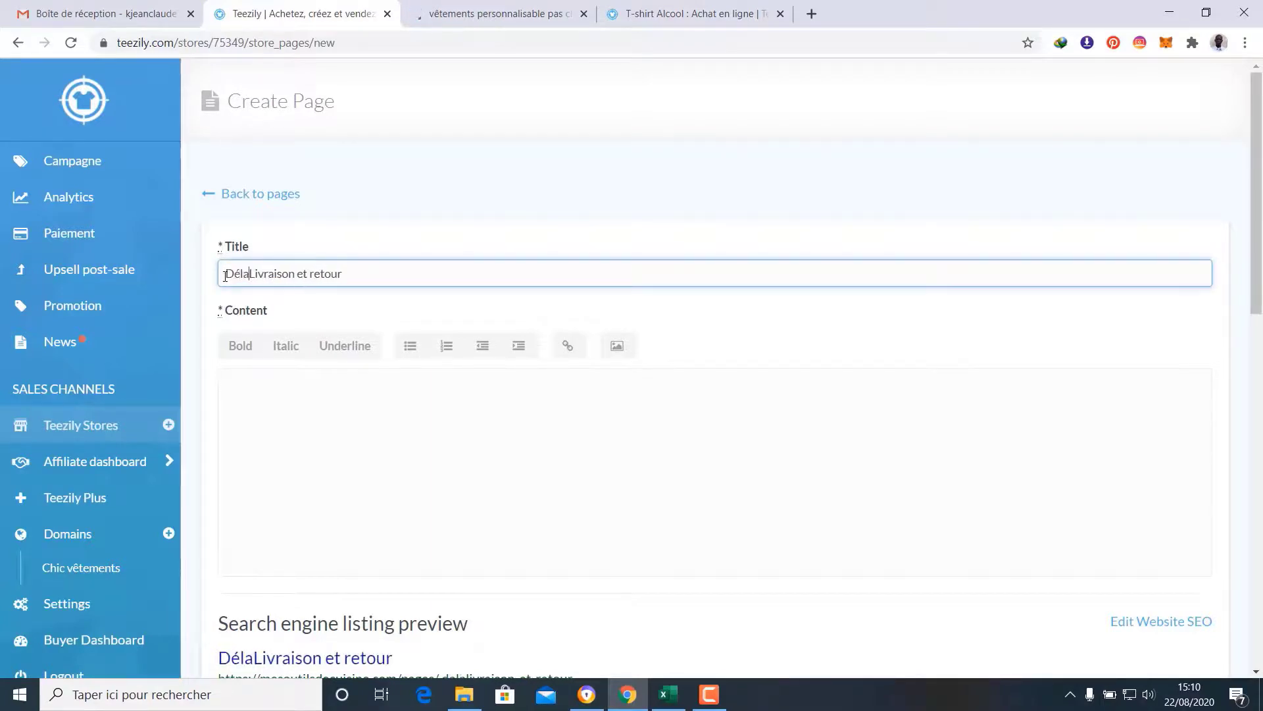
pyautogui.write(' de')
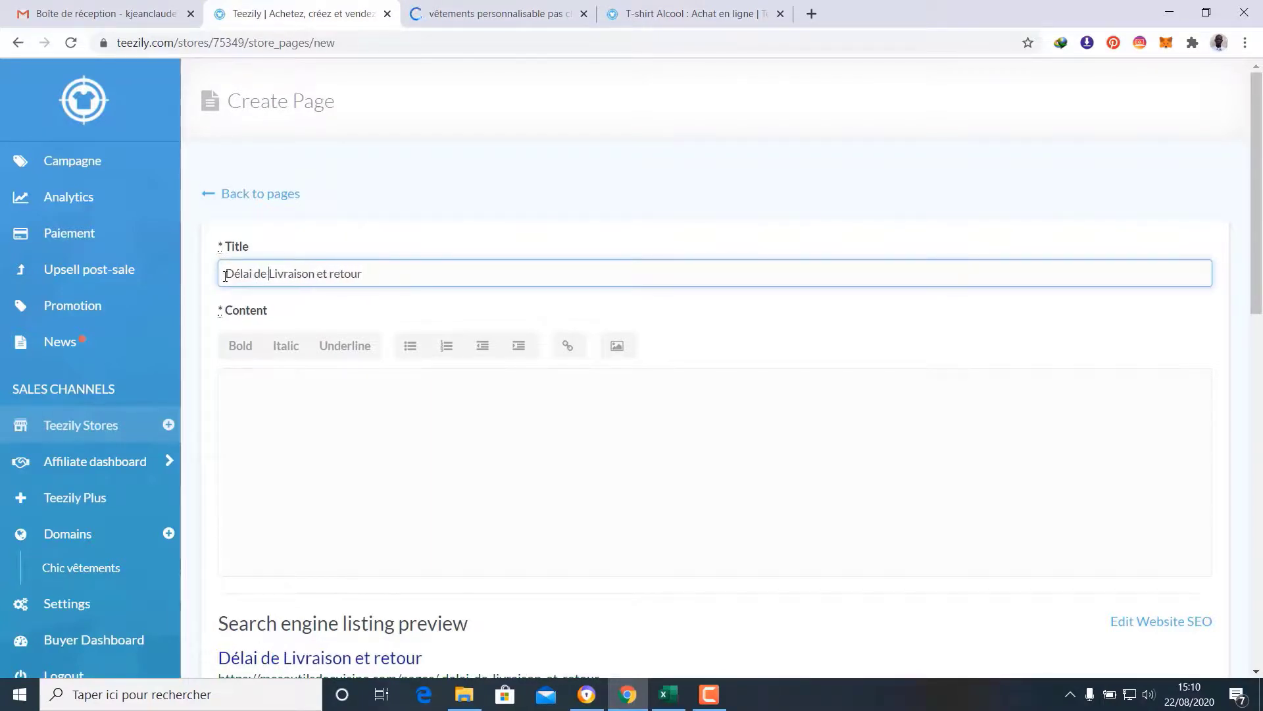
pyautogui.press('Delete')
pyautogui.write('l')
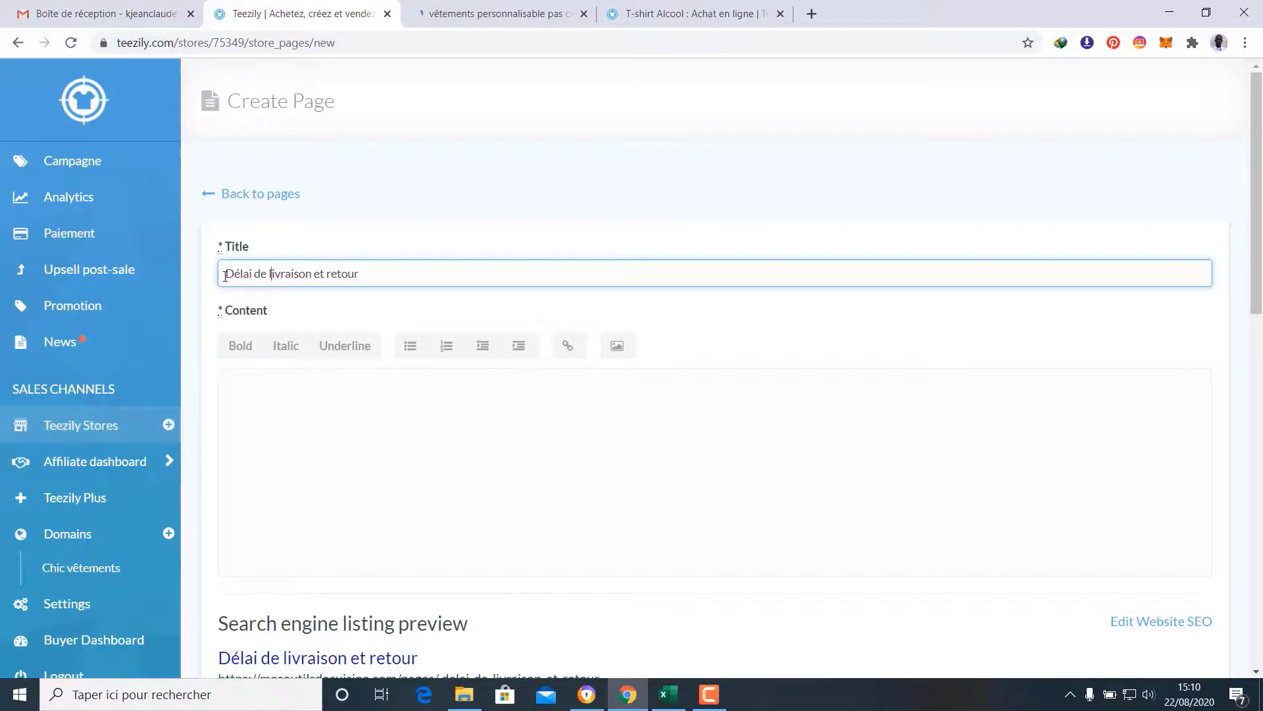
pyautogui.click(406, 242)
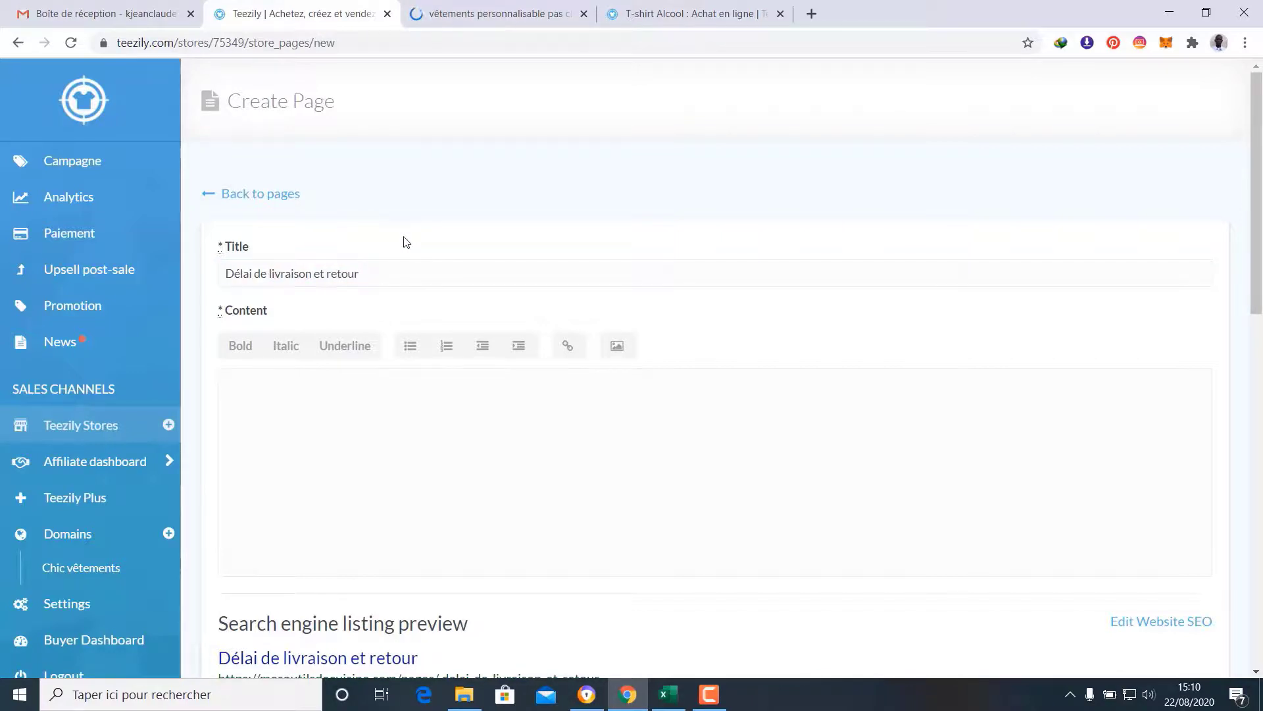
# Write the returns and delivery terms as content, leave the banner image off, and save
pyautogui.scroll(-5, 405, 243)
pyautogui.scroll(3, 434, 257)
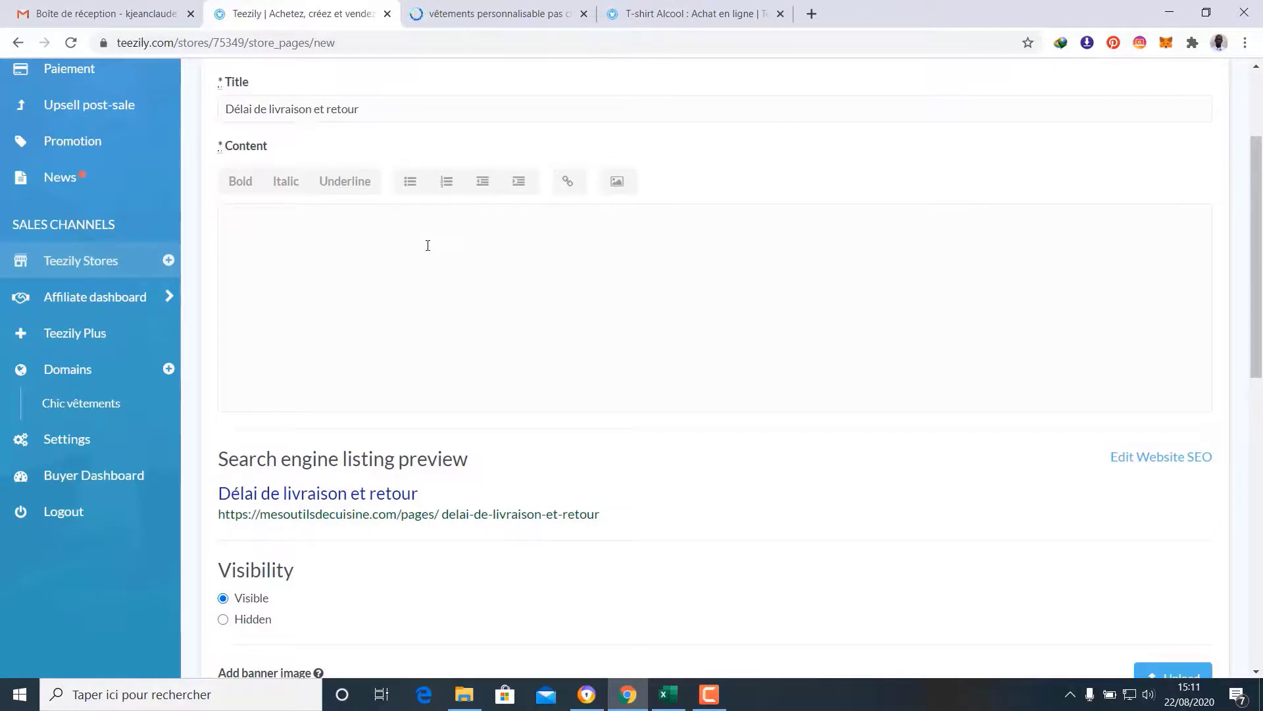
pyautogui.write('Voici les')
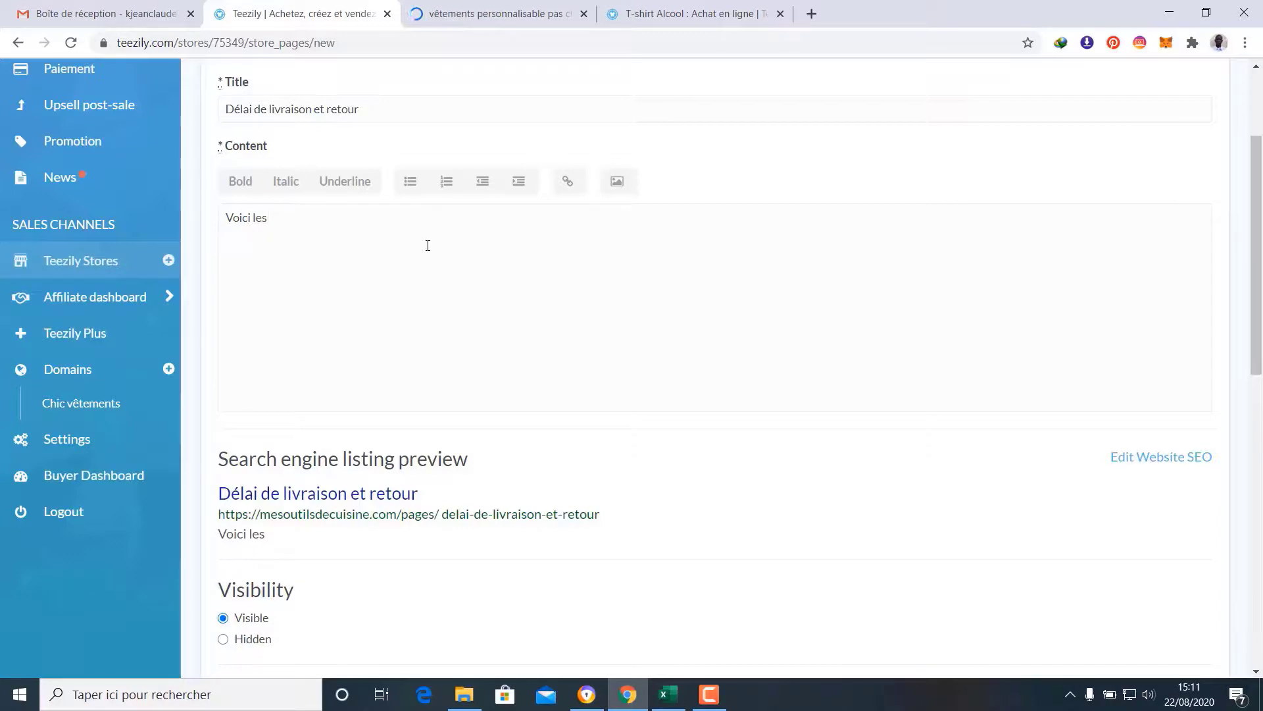
pyautogui.write(' termes pour les retours')
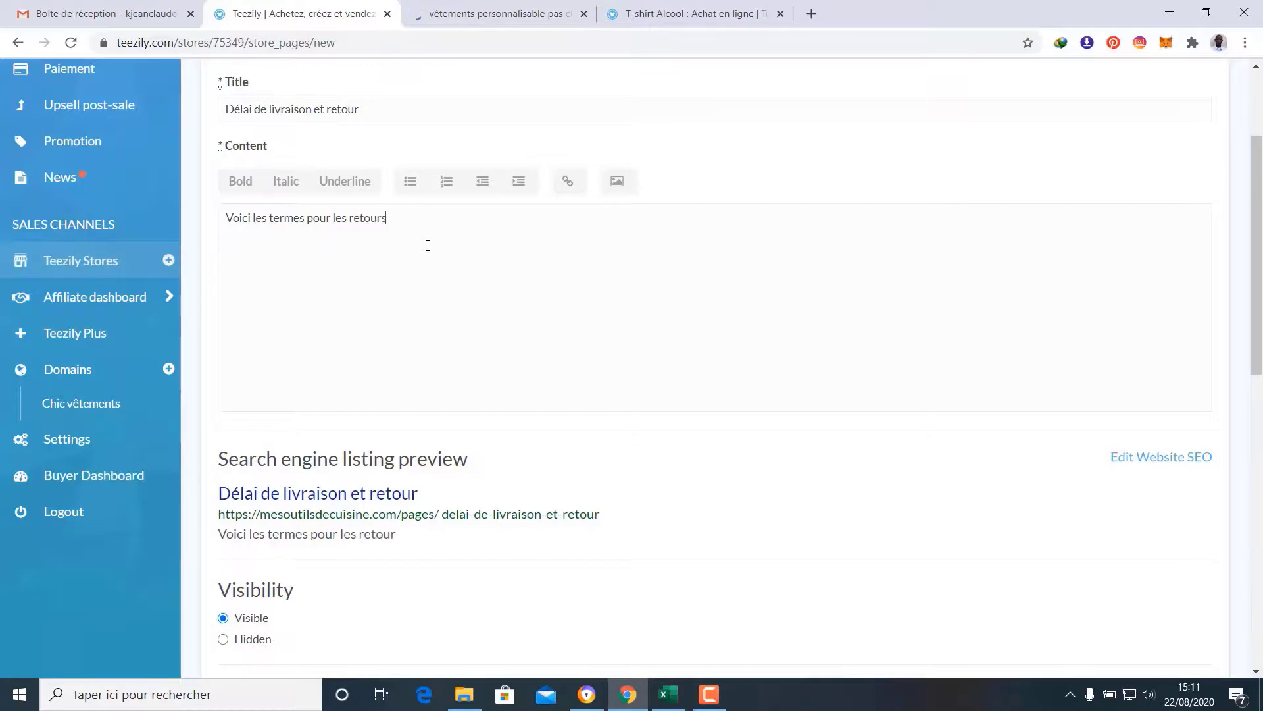
pyautogui.write('uits et les')
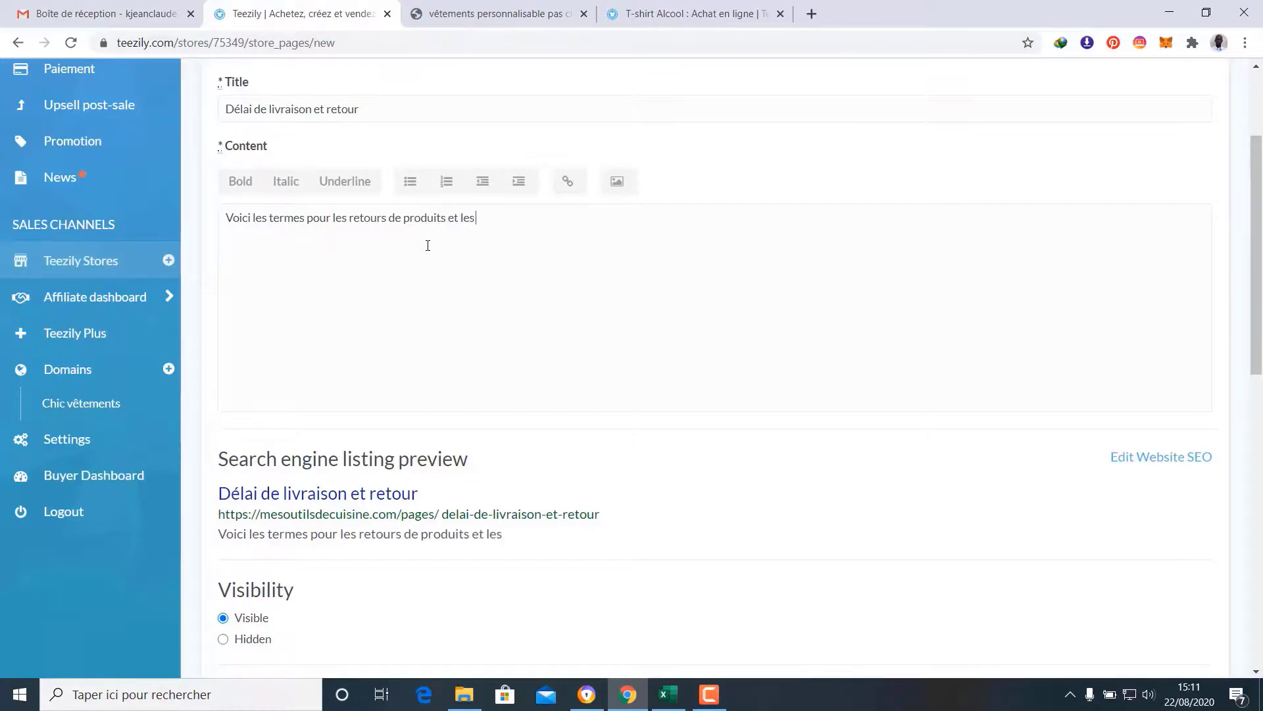
pyautogui.write(' de livraison.')
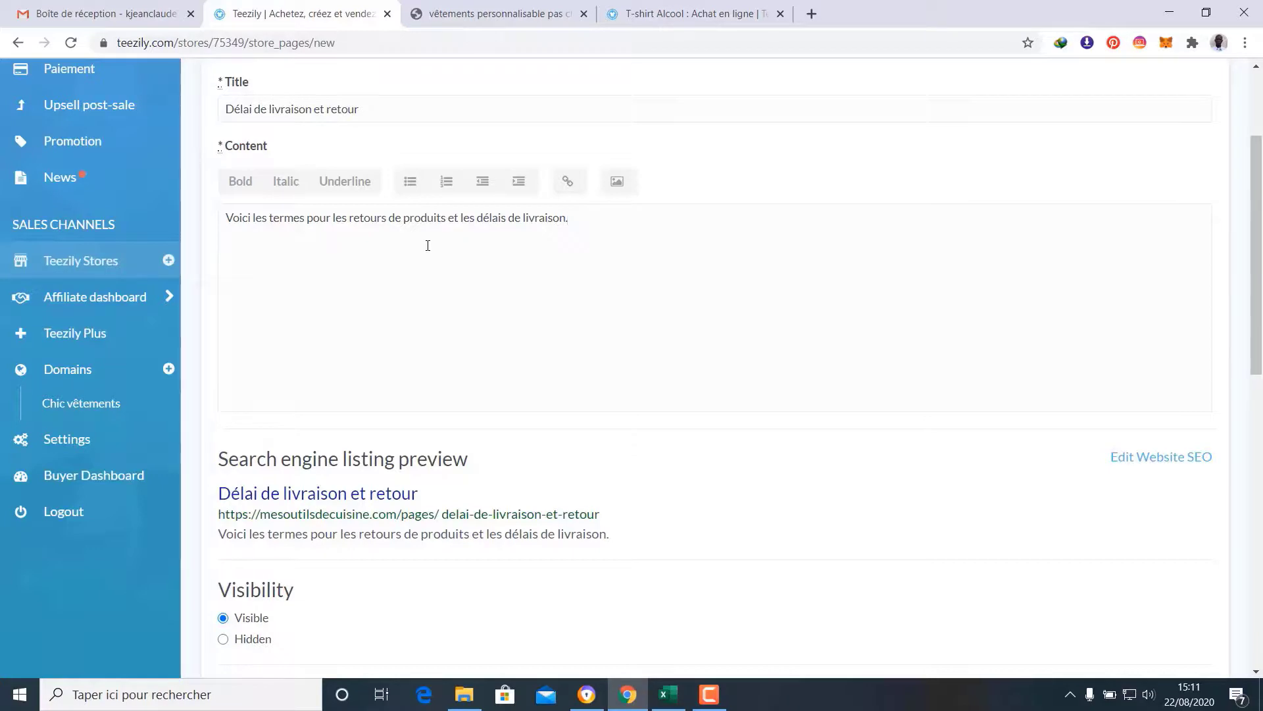
pyautogui.scroll(-5, 617, 398)
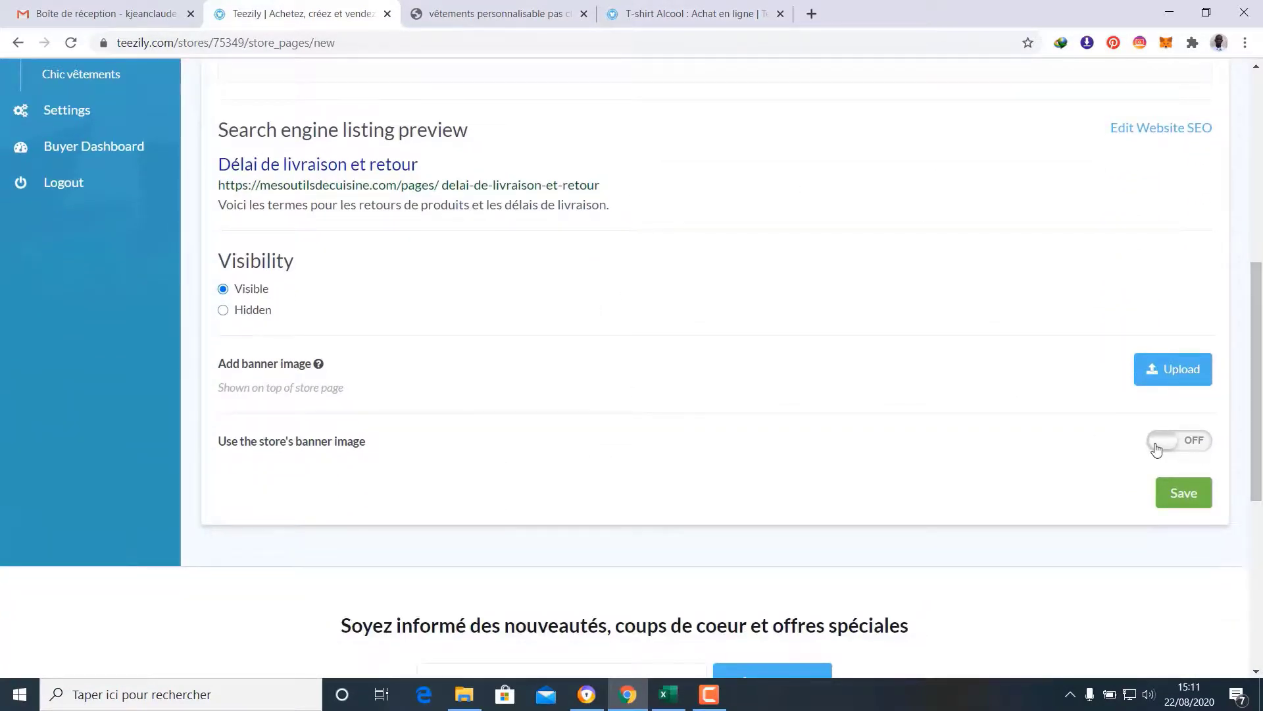
pyautogui.click(1181, 440)
pyautogui.click(1159, 445)
pyautogui.click(1176, 498)
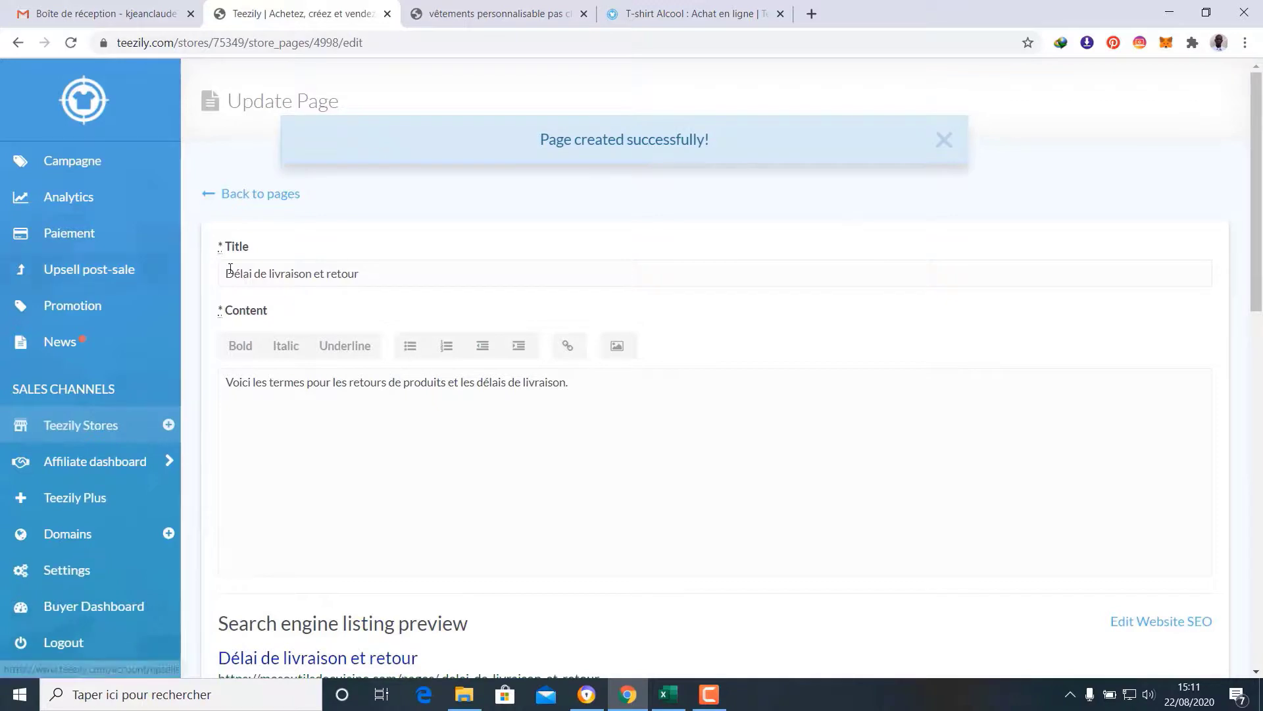
# Reload the live store, open 'Délai de livraison et retour' from the header, then return home
pyautogui.click(254, 195)
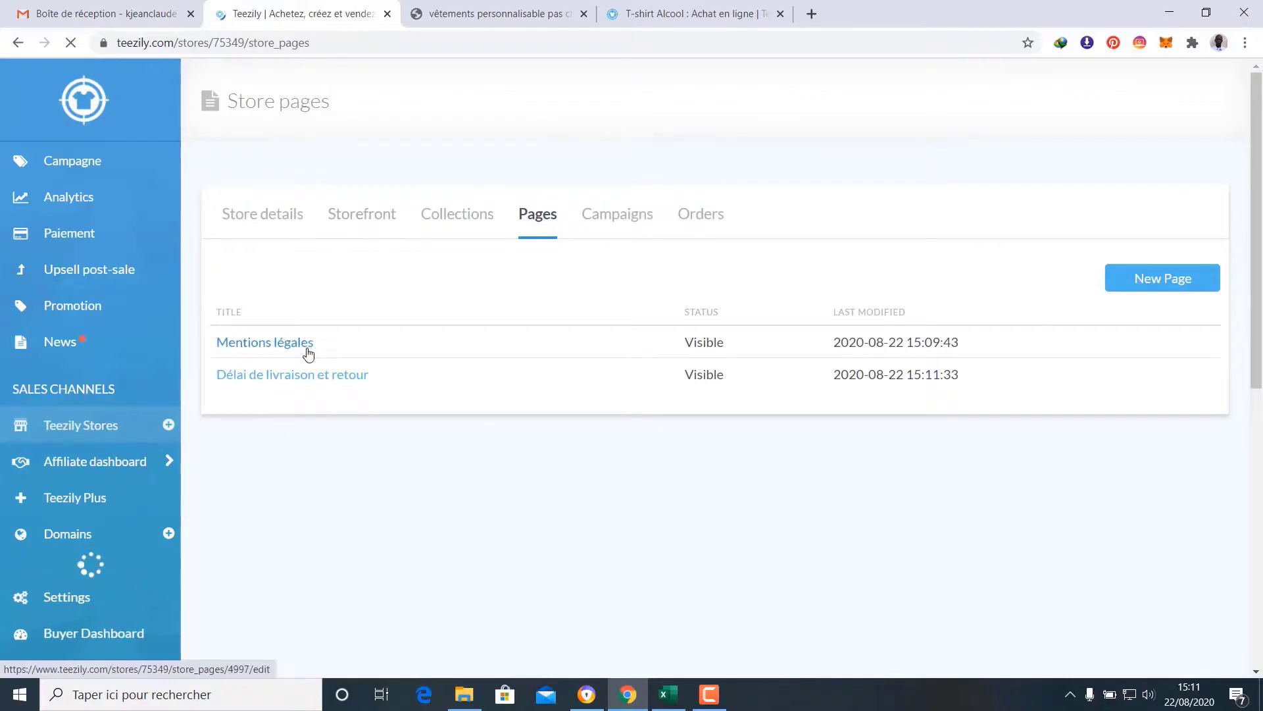
pyautogui.click(457, 3)
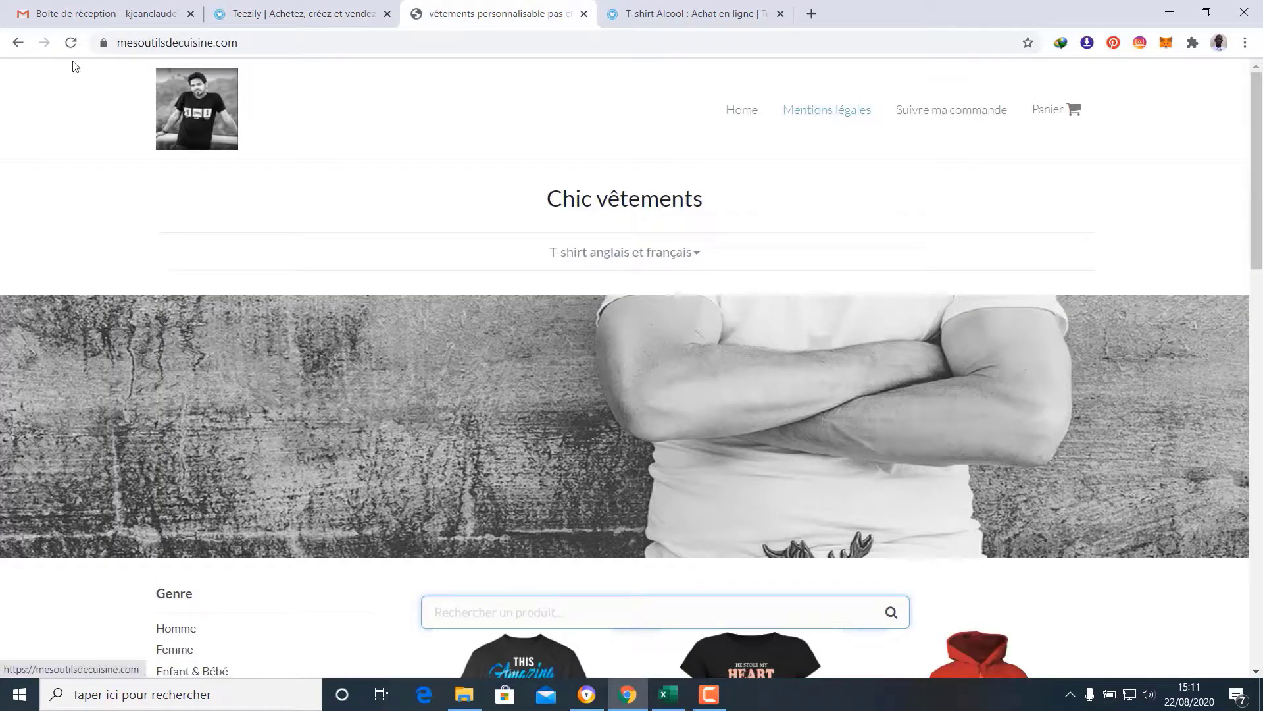
pyautogui.click(71, 42)
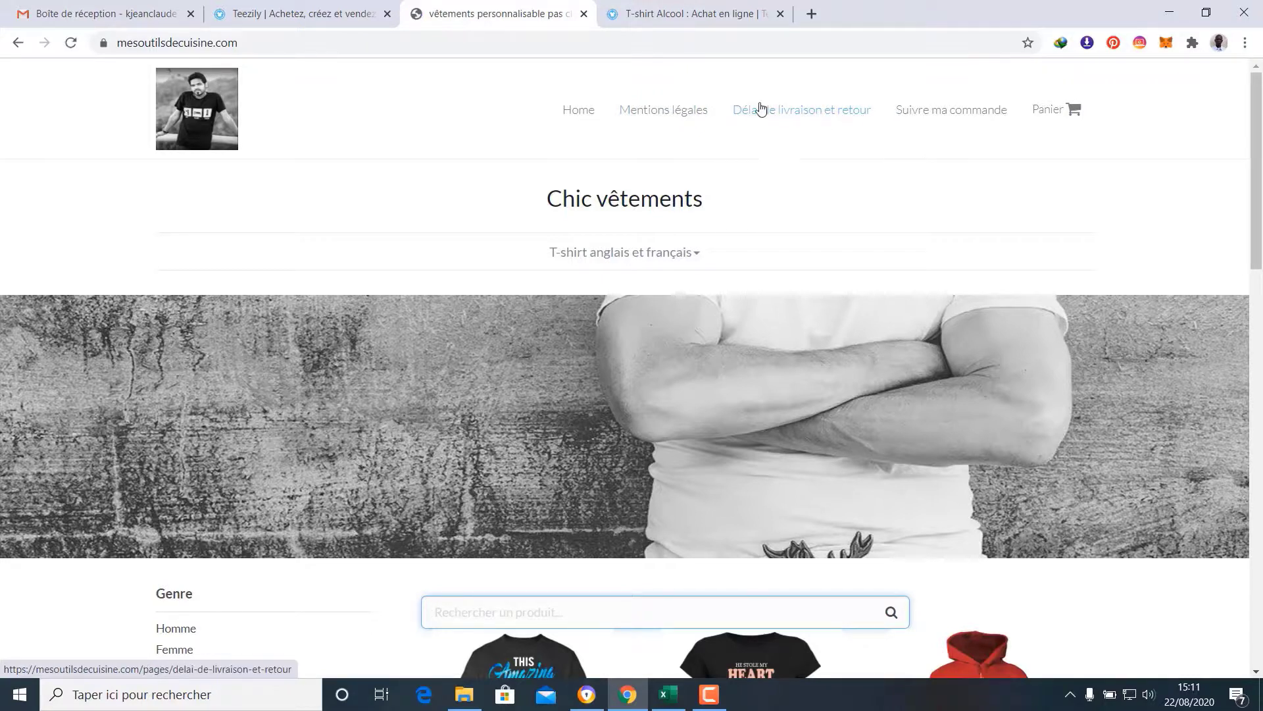
pyautogui.click(793, 122)
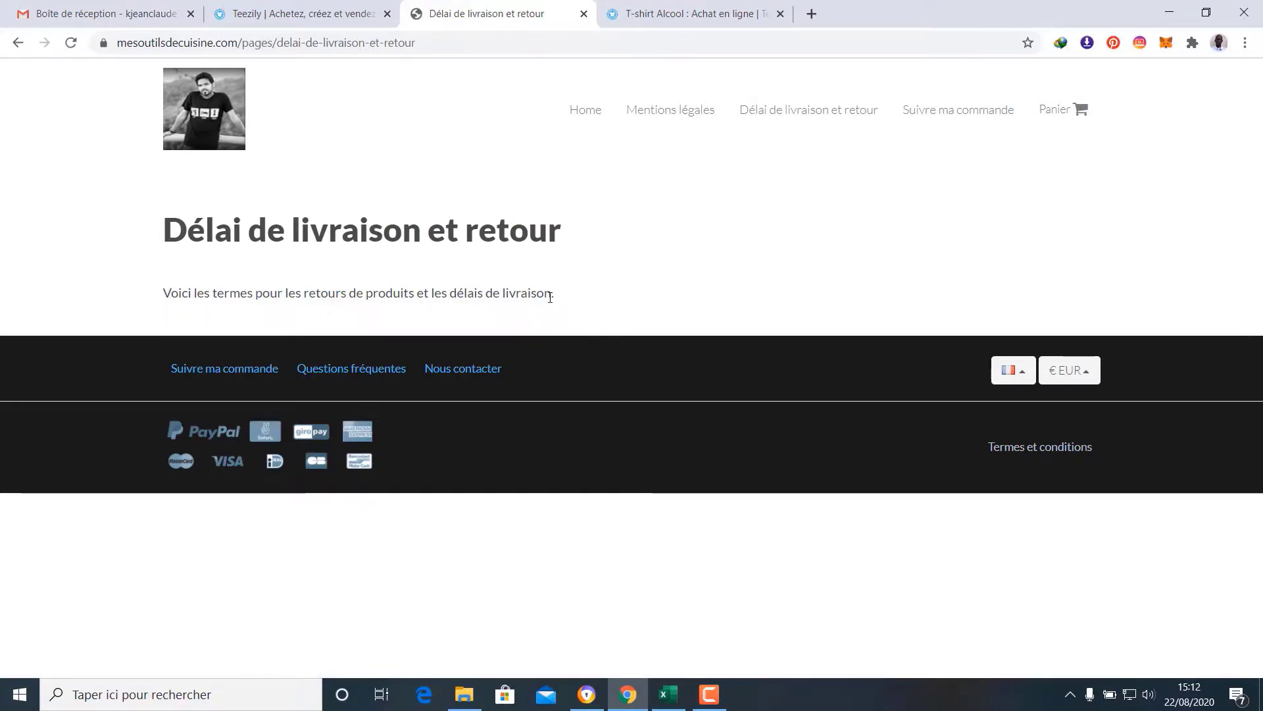
pyautogui.click(209, 125)
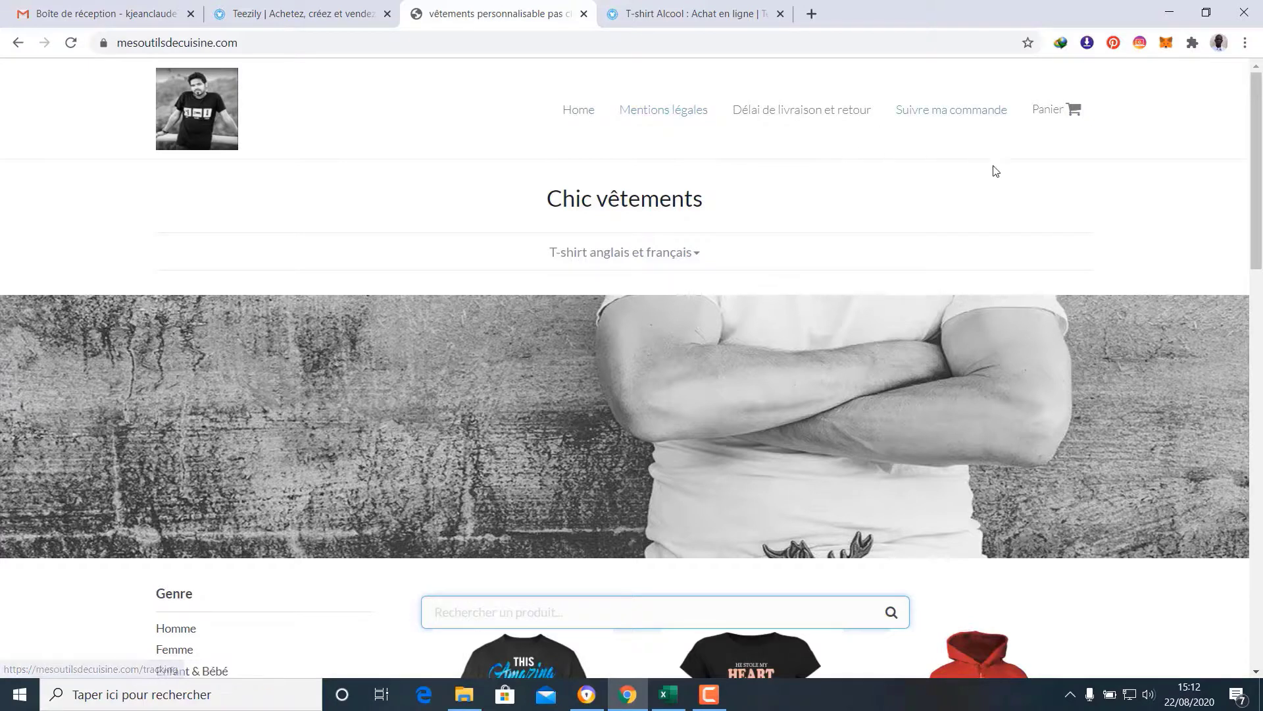
pyautogui.scroll(-2, 994, 173)
pyautogui.scroll(2, 990, 176)
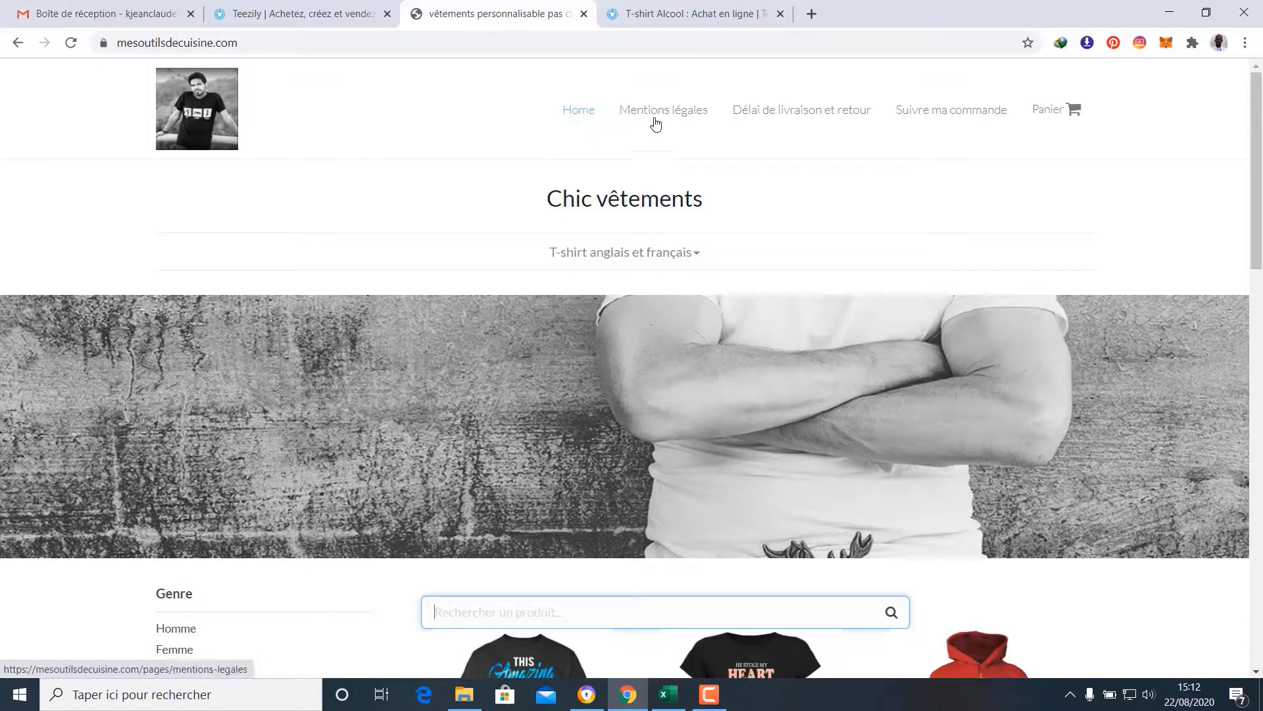
pyautogui.scroll(-1, 987, 183)
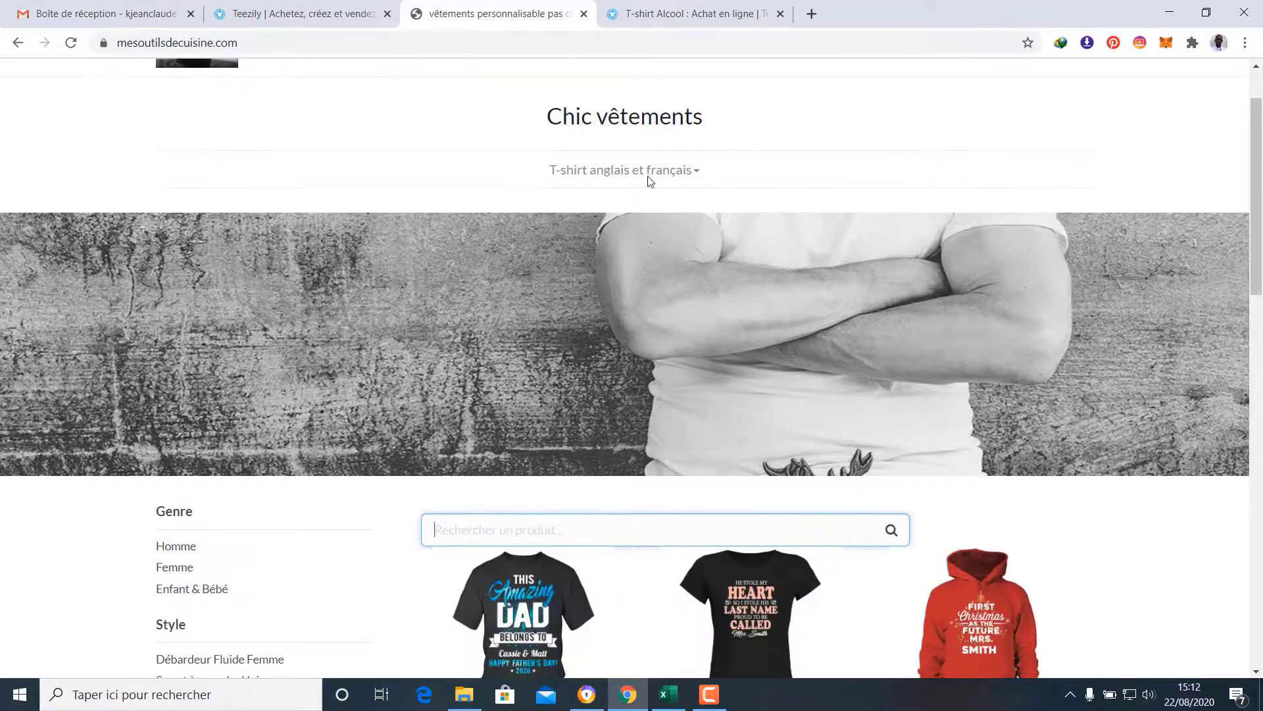
pyautogui.moveTo(637, 170)
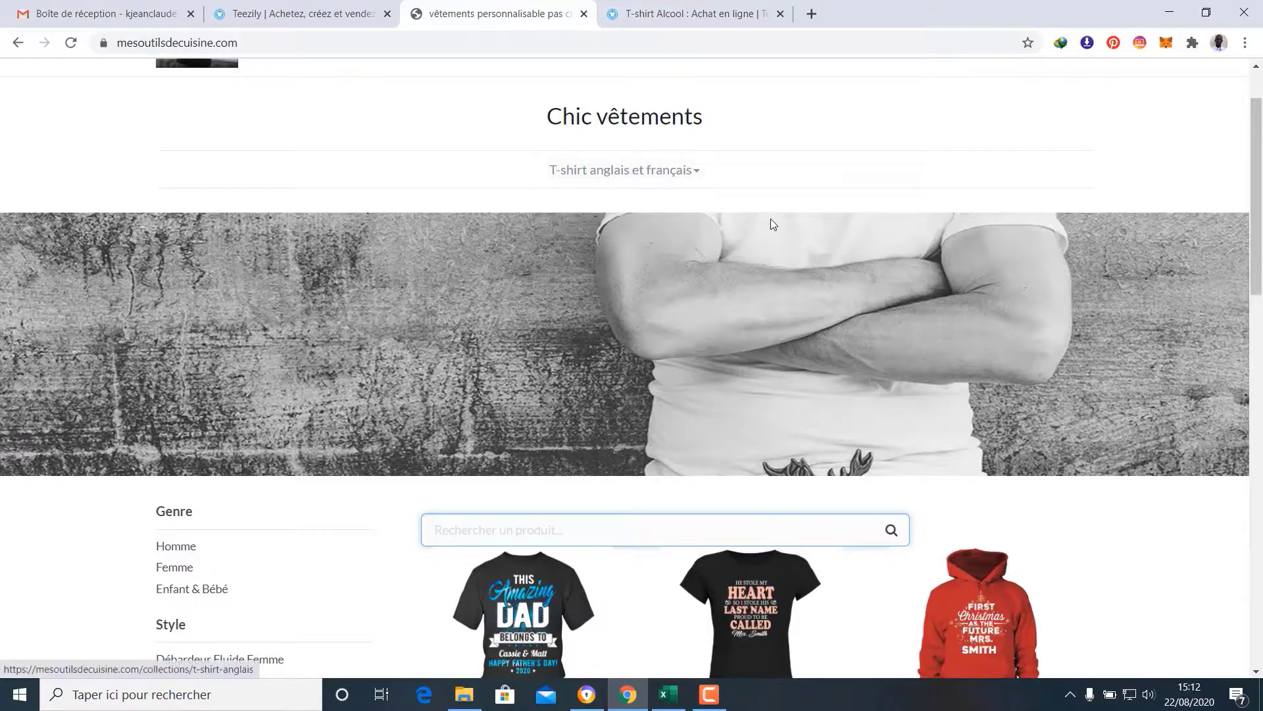
pyautogui.scroll(-10, 775, 234)
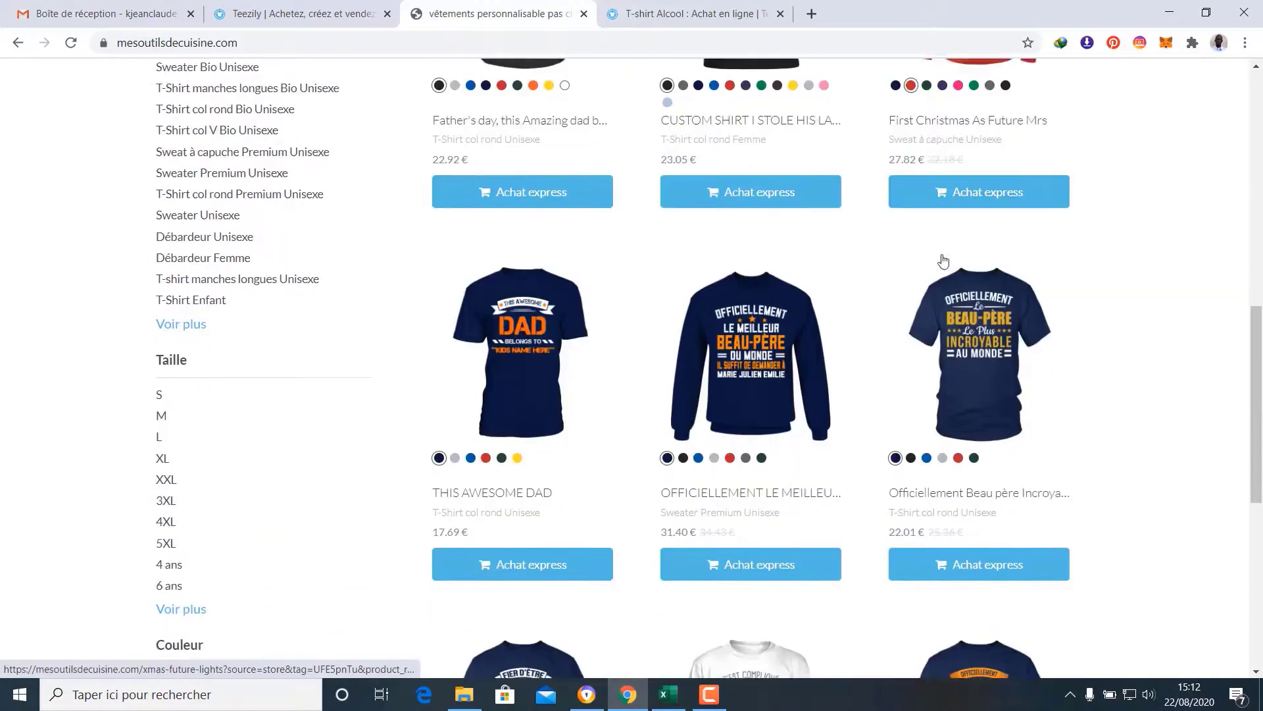
pyautogui.scroll(-8, 942, 260)
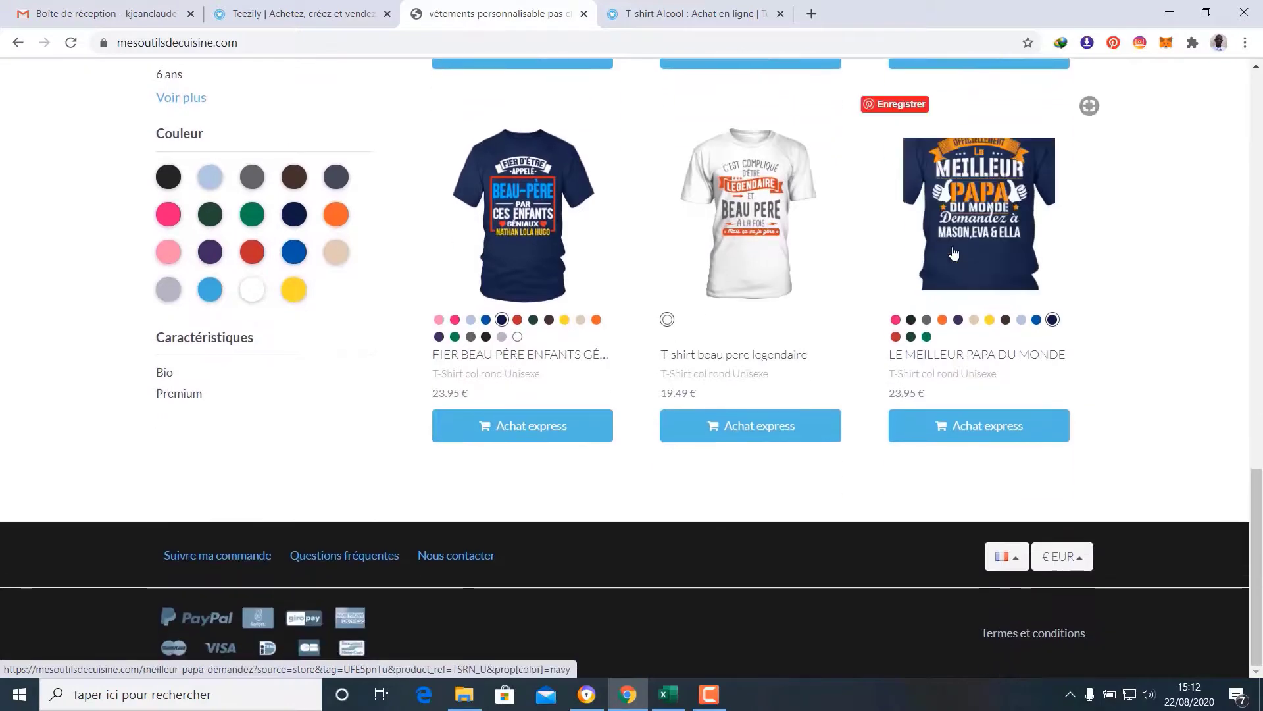
pyautogui.click(1012, 562)
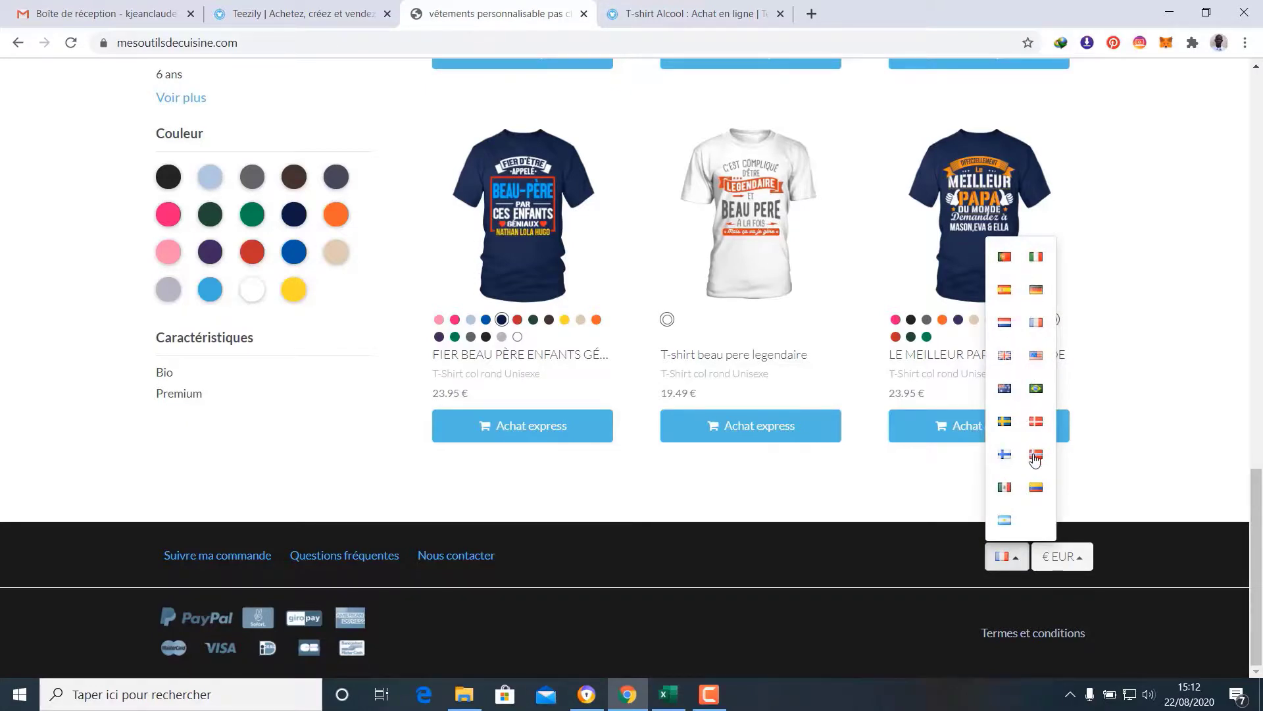
pyautogui.click(1009, 558)
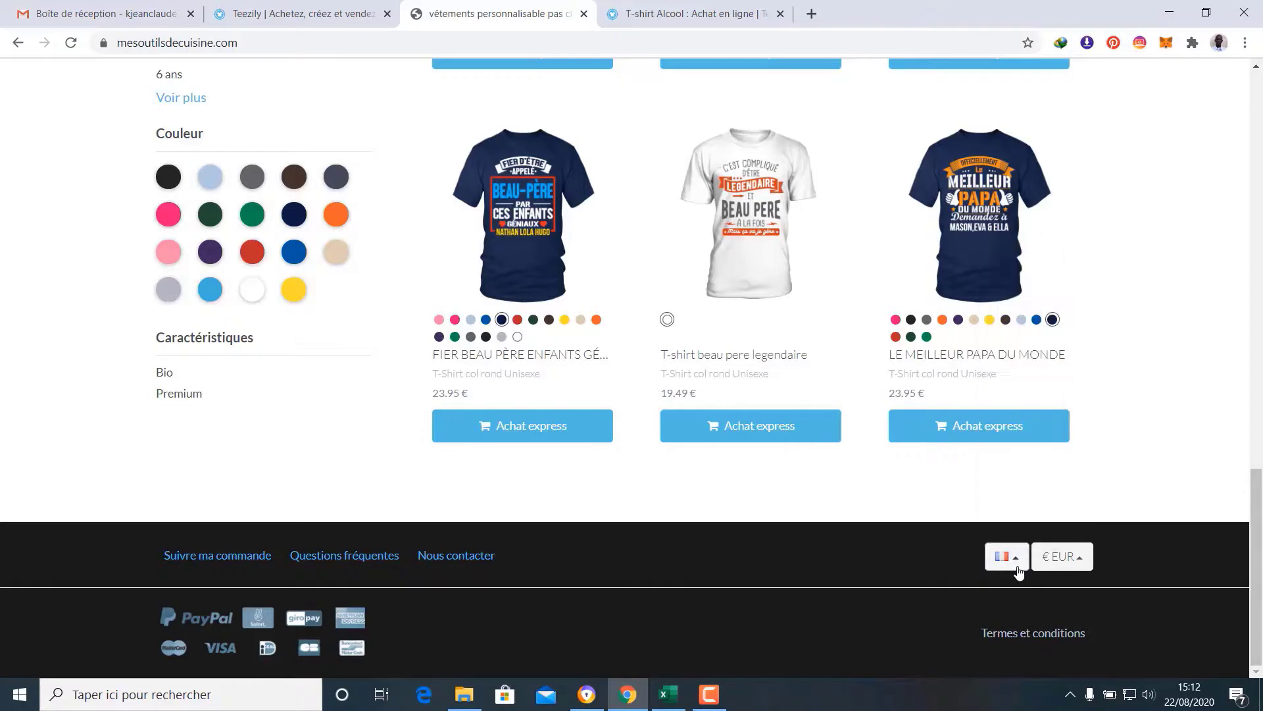
pyautogui.click(1081, 559)
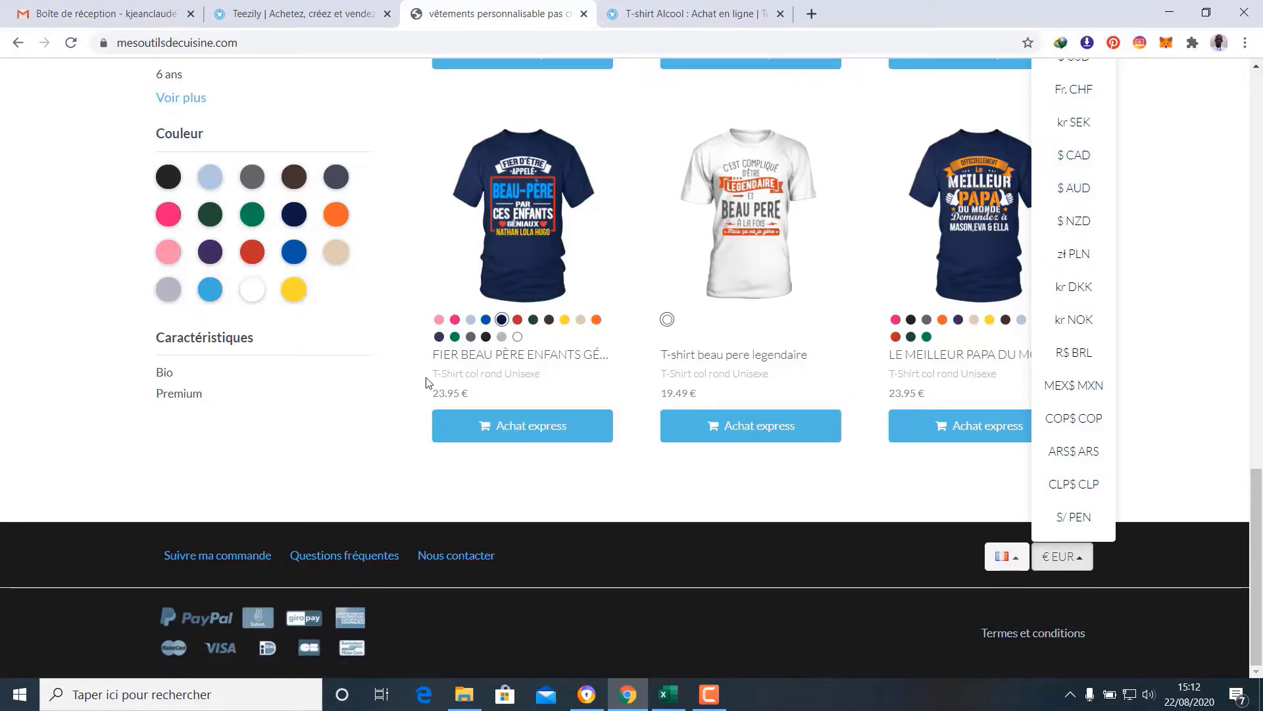
pyautogui.click(1083, 561)
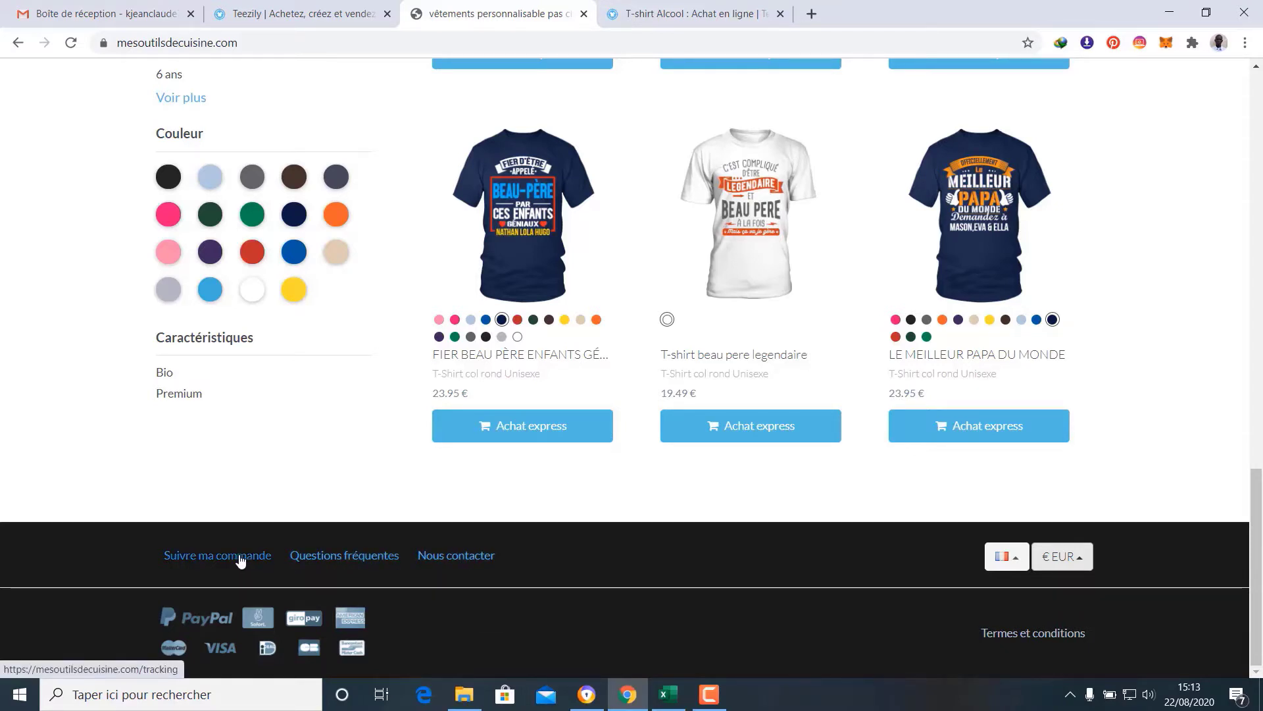
pyautogui.scroll(20, 768, 579)
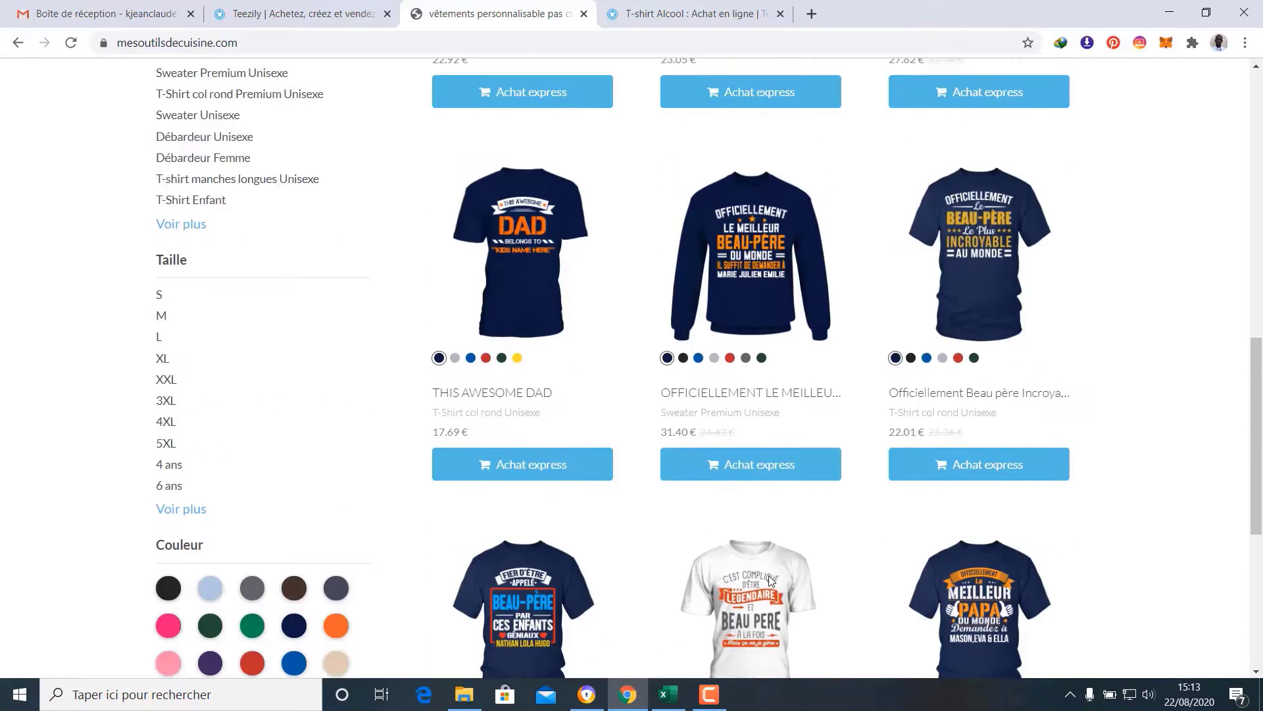
pyautogui.scroll(-8, 769, 577)
pyautogui.scroll(-10, 846, 629)
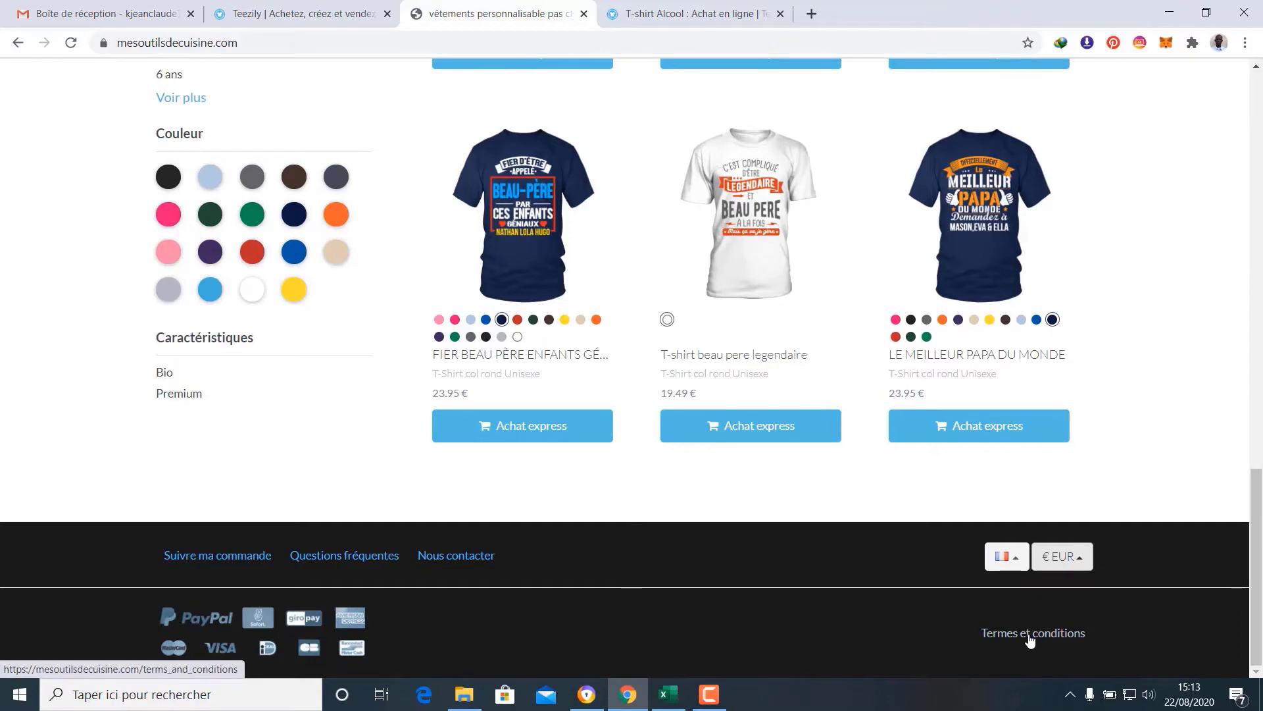
pyautogui.scroll(20, 1030, 640)
pyautogui.scroll(1, 1030, 640)
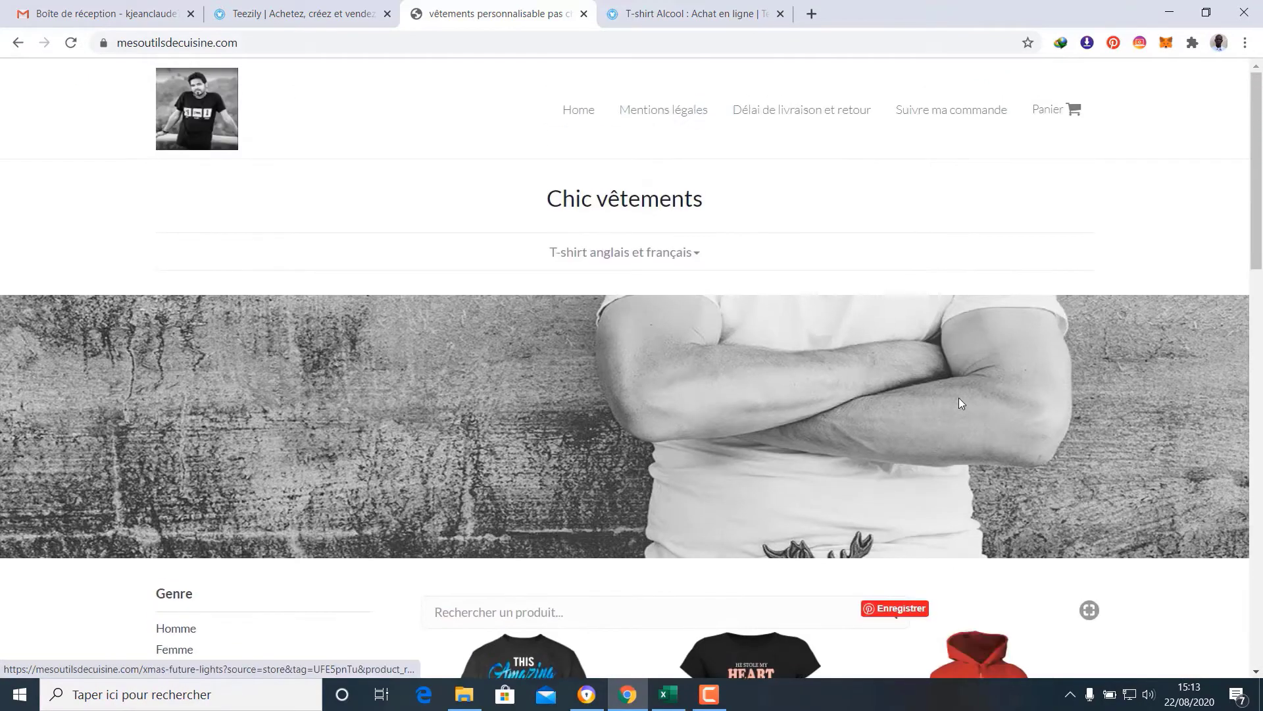
pyautogui.click(958, 113)
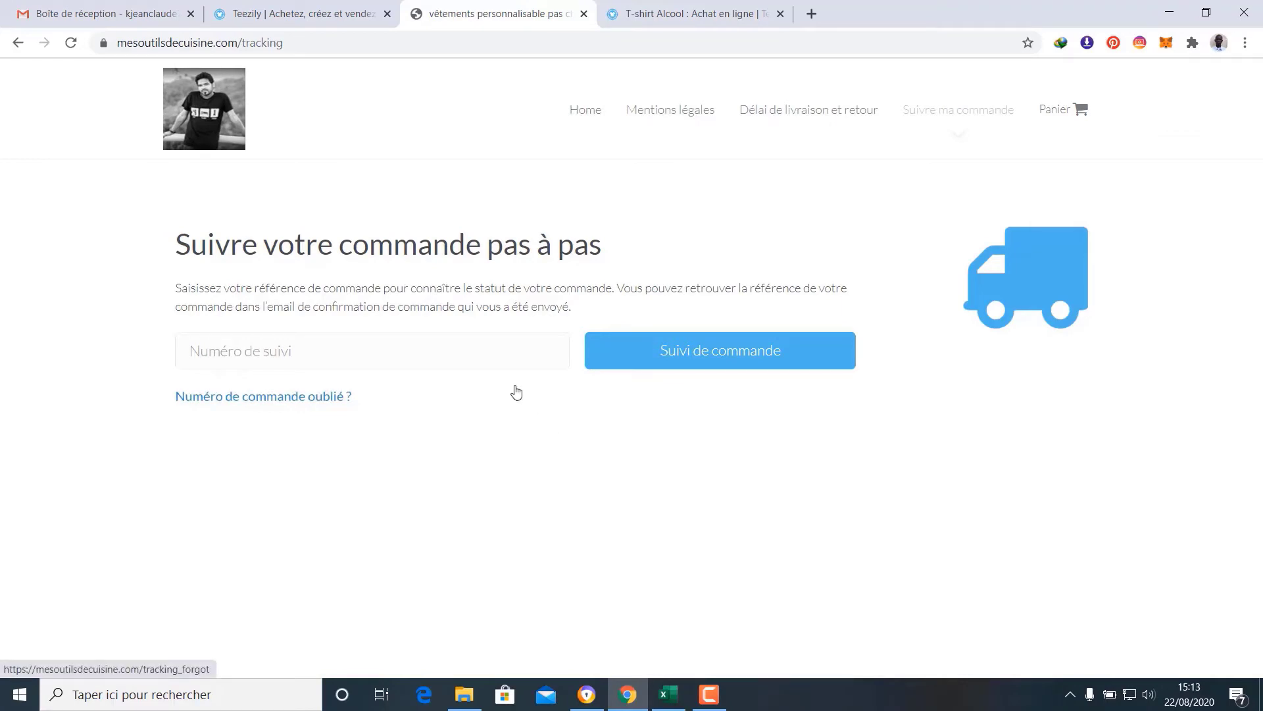
pyautogui.click(190, 103)
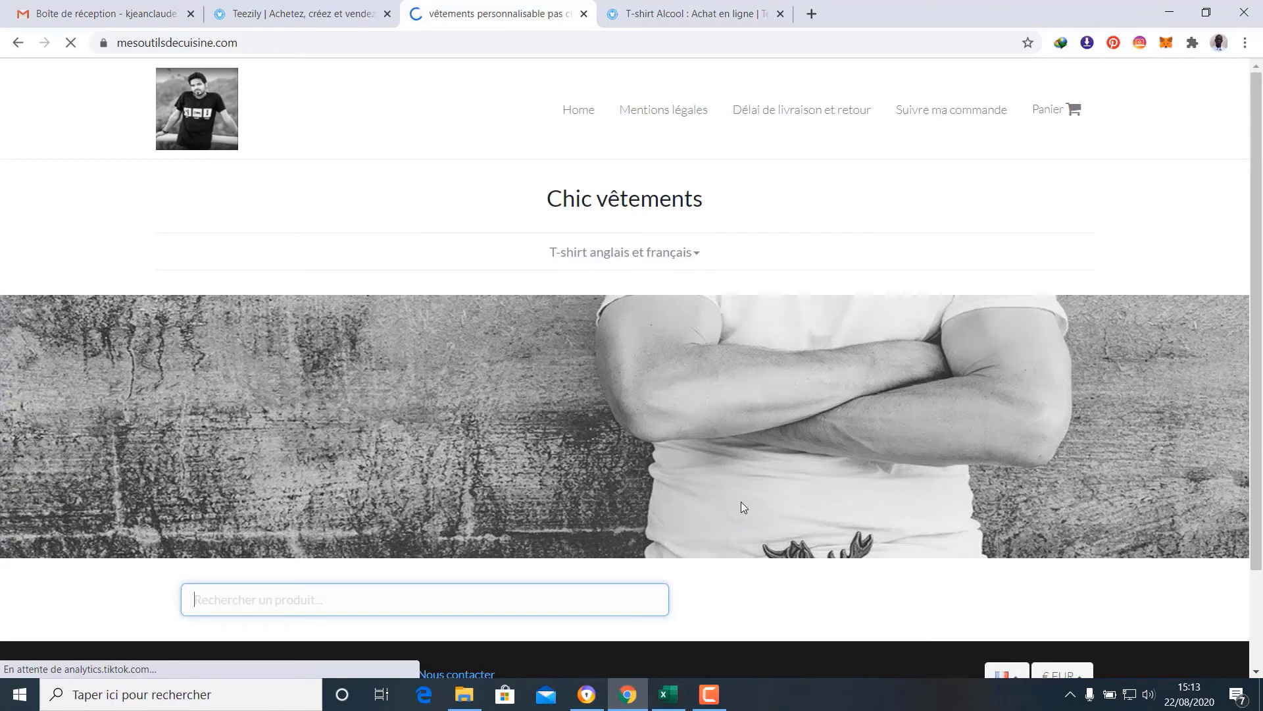
pyautogui.scroll(-3, 748, 495)
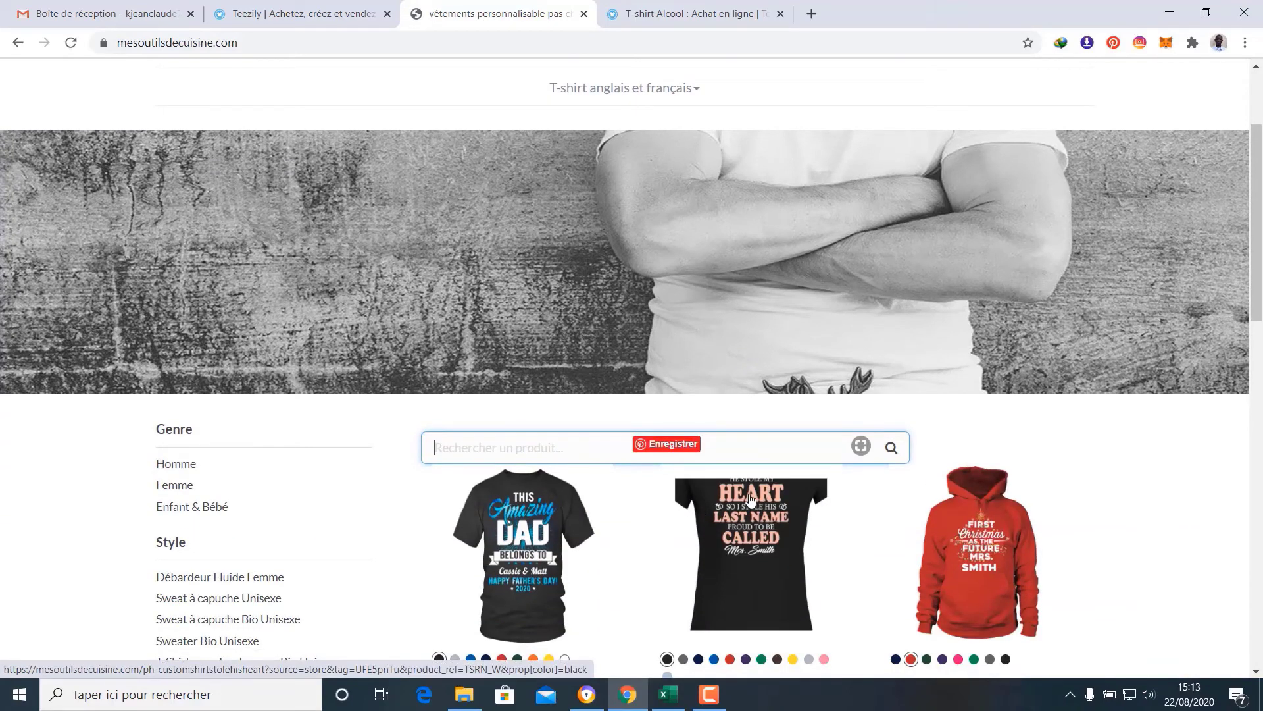
pyautogui.click(710, 698)
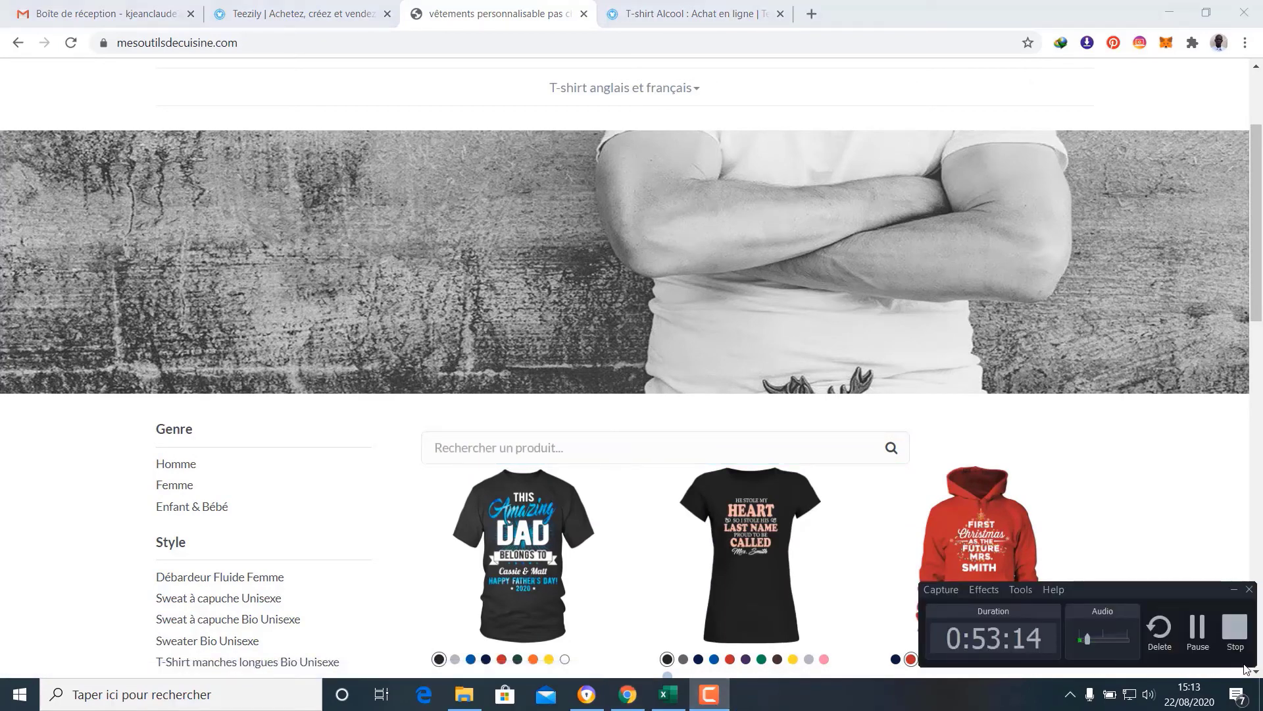